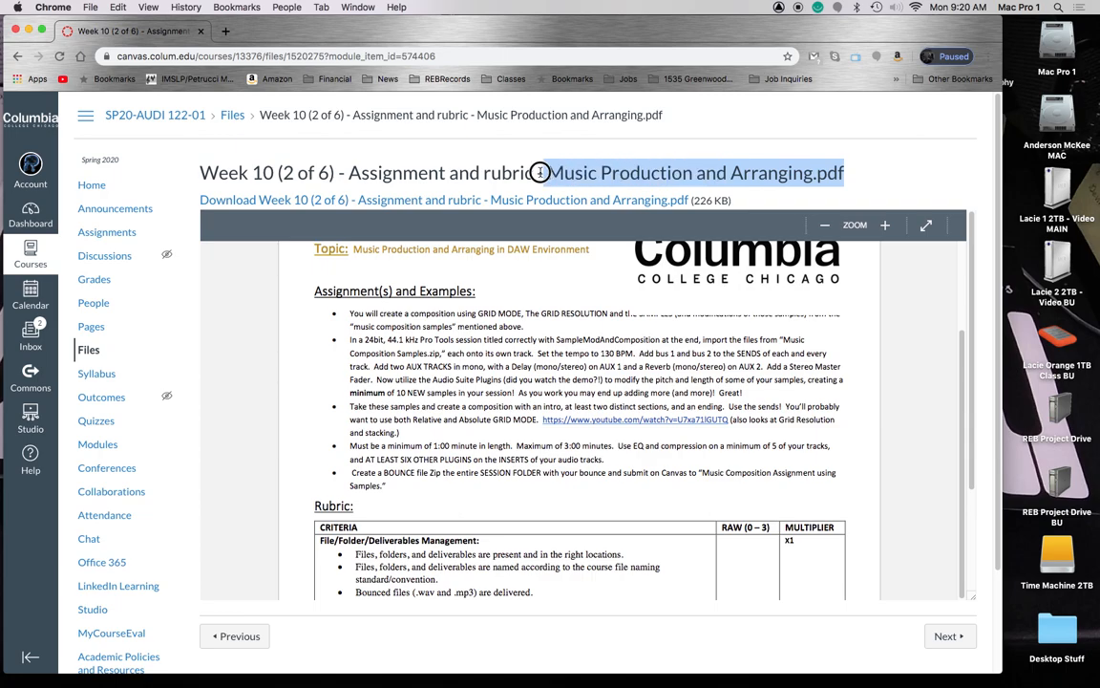
# Read the Week 10 assignment requirements in the PDF and scroll down through the grading rubric
pyautogui.click(543, 172)
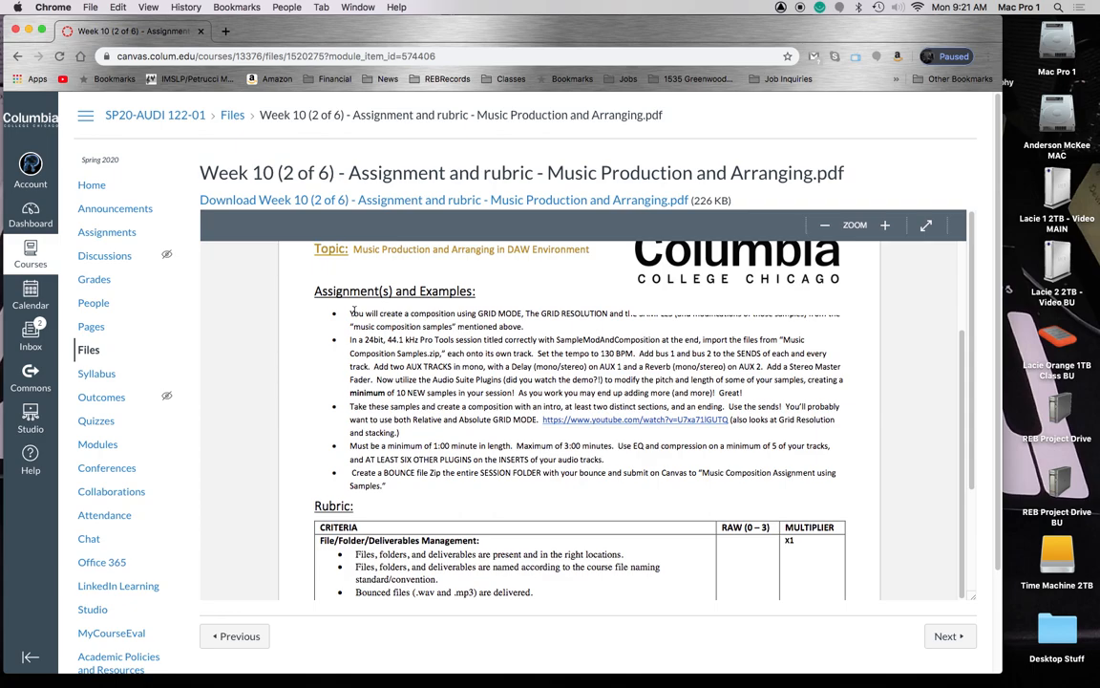
pyautogui.moveTo(351, 314); pyautogui.dragTo(613, 335)
pyautogui.click(611, 336)
pyautogui.moveTo(350, 313); pyautogui.dragTo(448, 353)
pyautogui.click(464, 365)
pyautogui.scroll(-3, 421, 423)
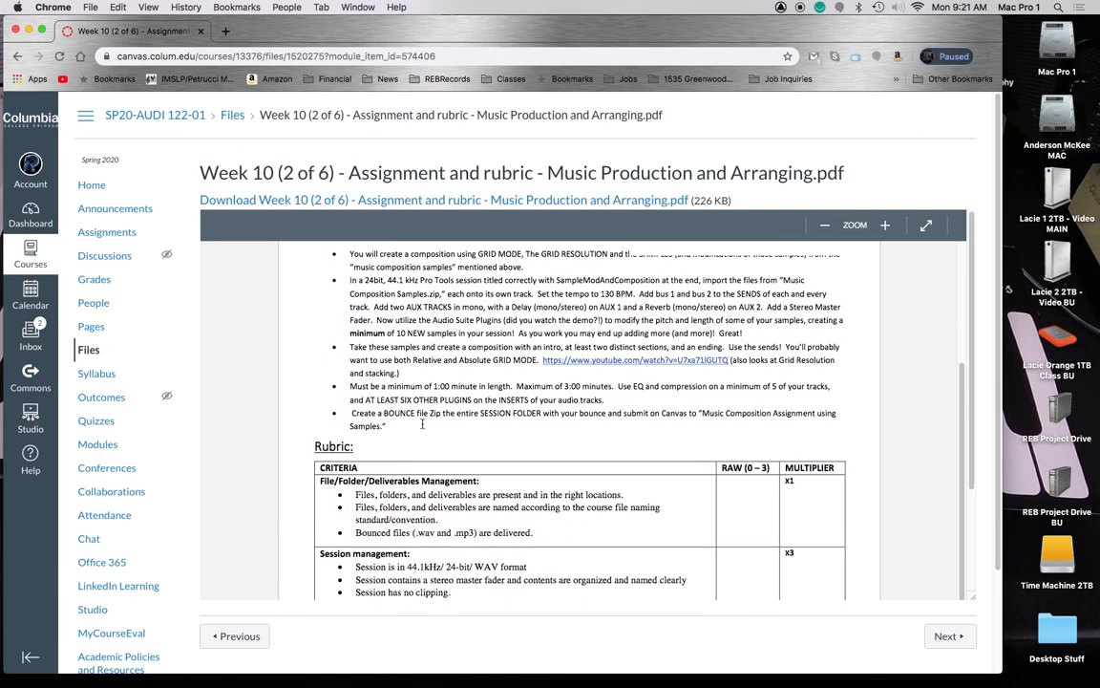
pyautogui.scroll(-8, 567, 413)
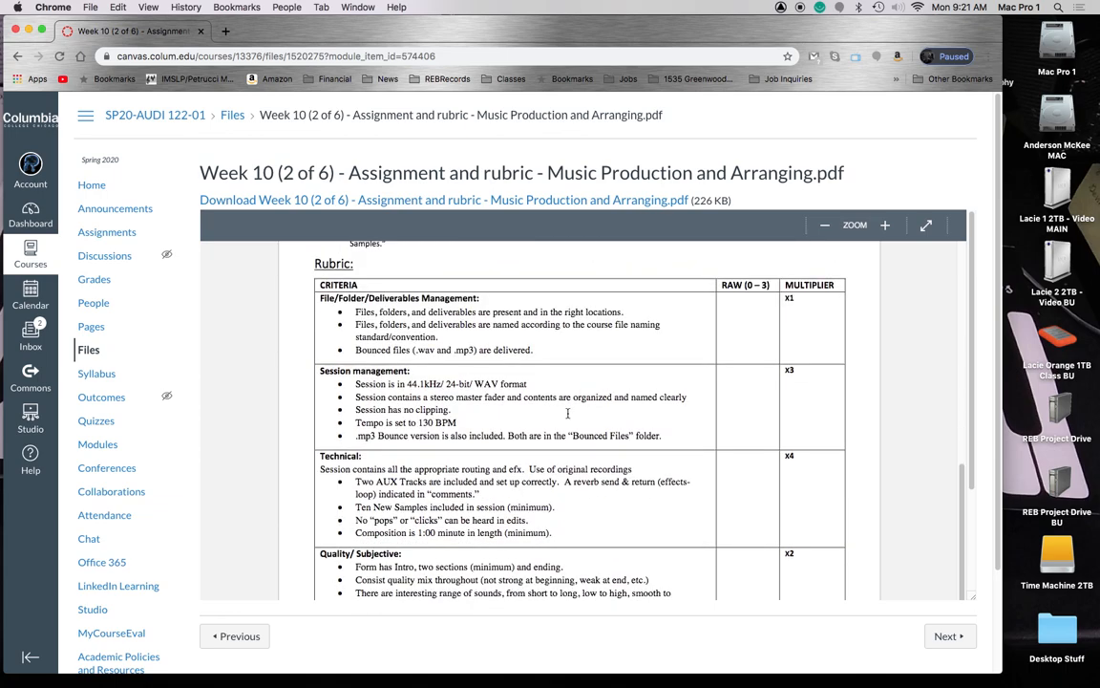
pyautogui.scroll(-2, 568, 412)
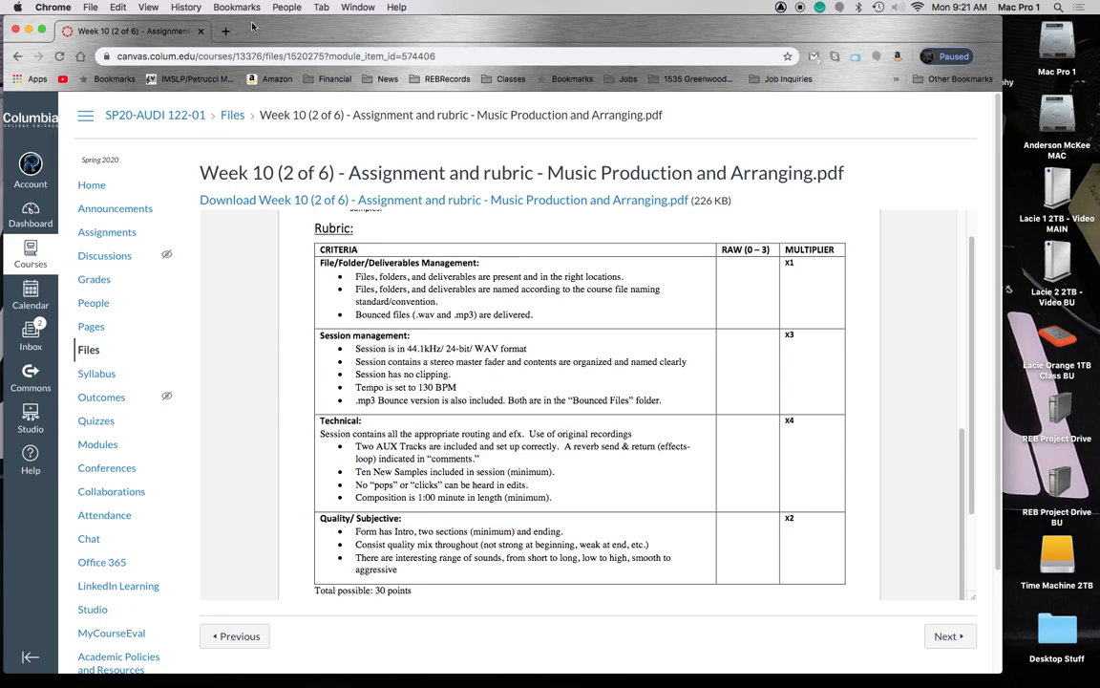
# Leave the Canvas page and start a new session in Pro Tools
pyautogui.click(201, 30)
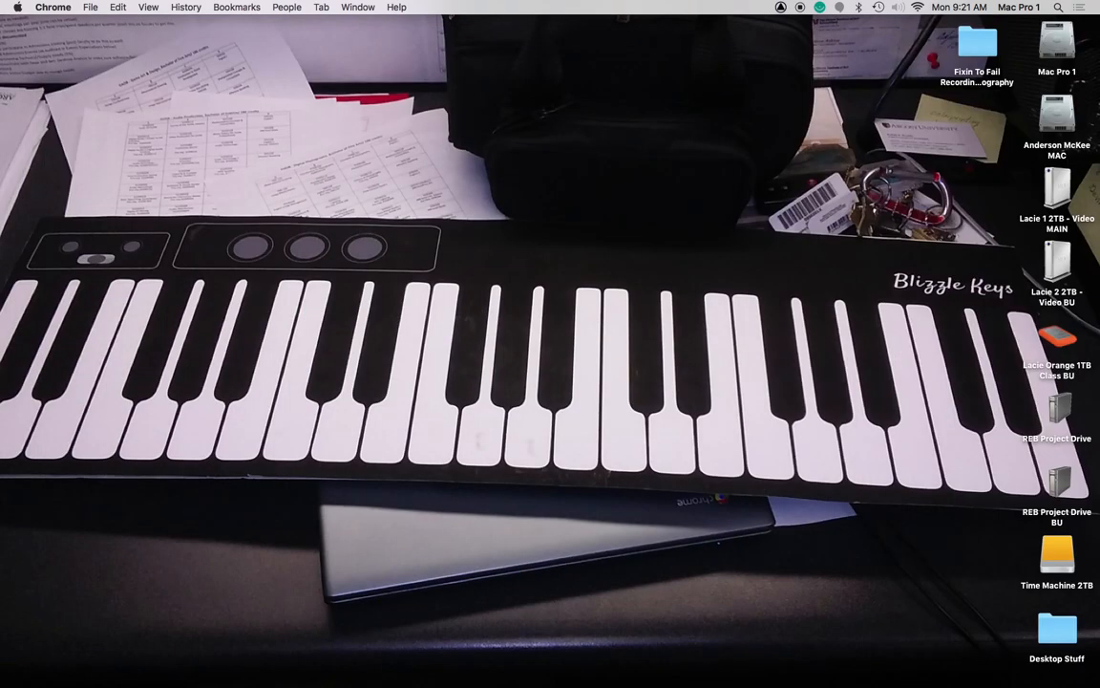
pyautogui.press('super+Tab')
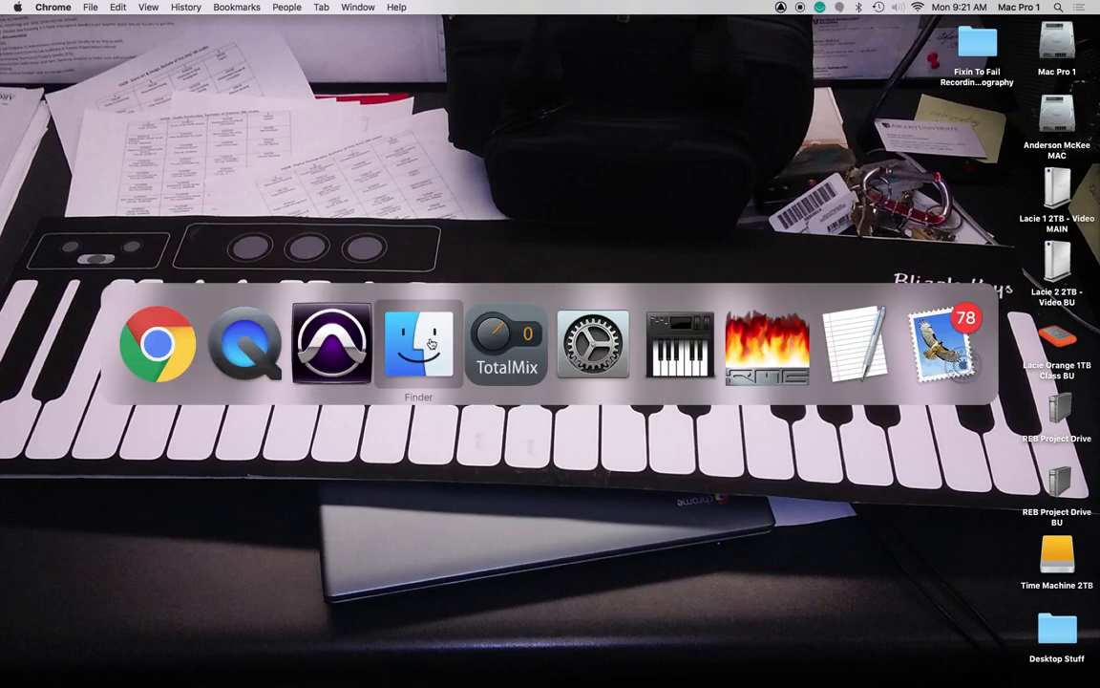
pyautogui.click(334, 344)
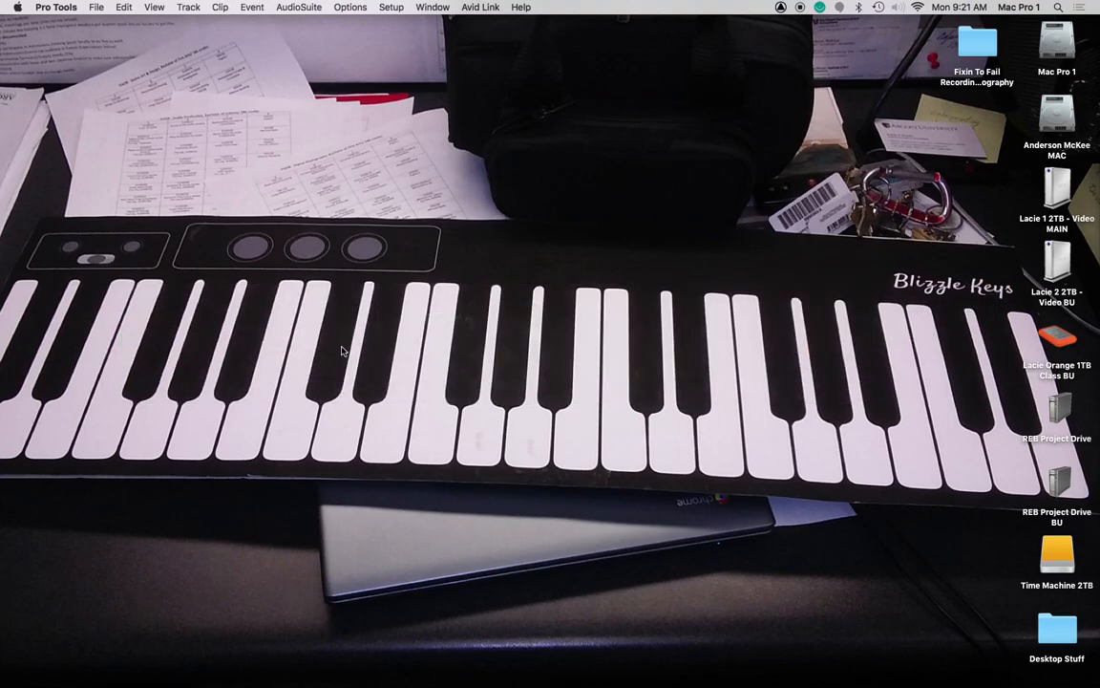
pyautogui.click(95, 8)
pyautogui.click(124, 23)
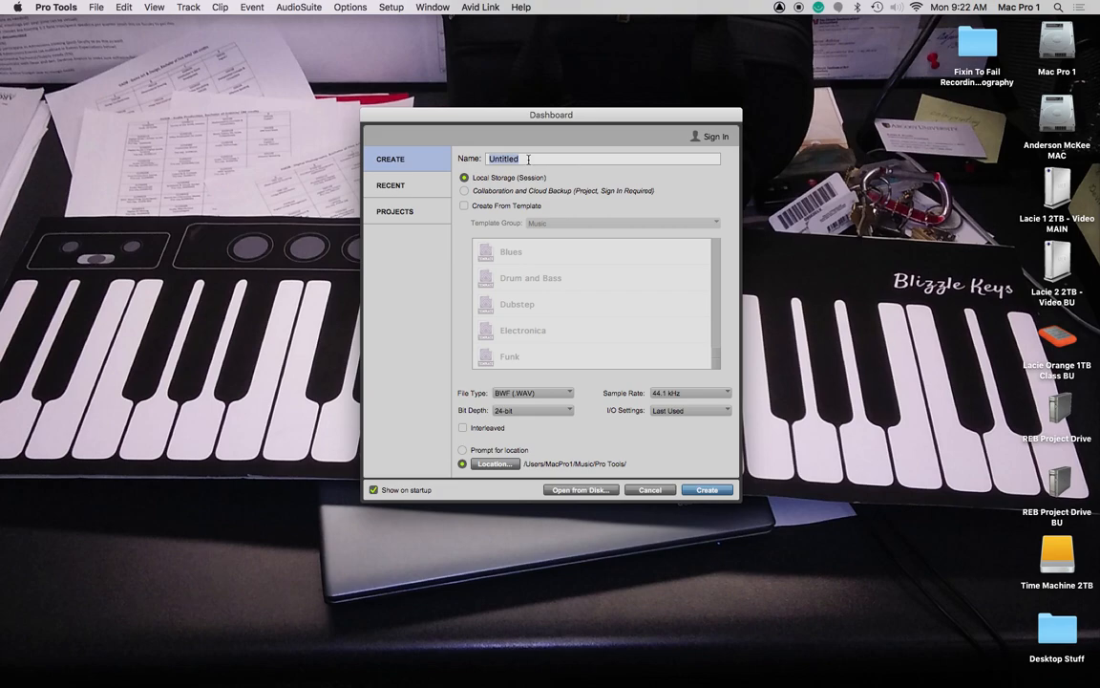
# Name the new session RB01, then the student's name, then SampleModAndComposition
pyautogui.write('R')
pyautogui.write('mpleModAn')
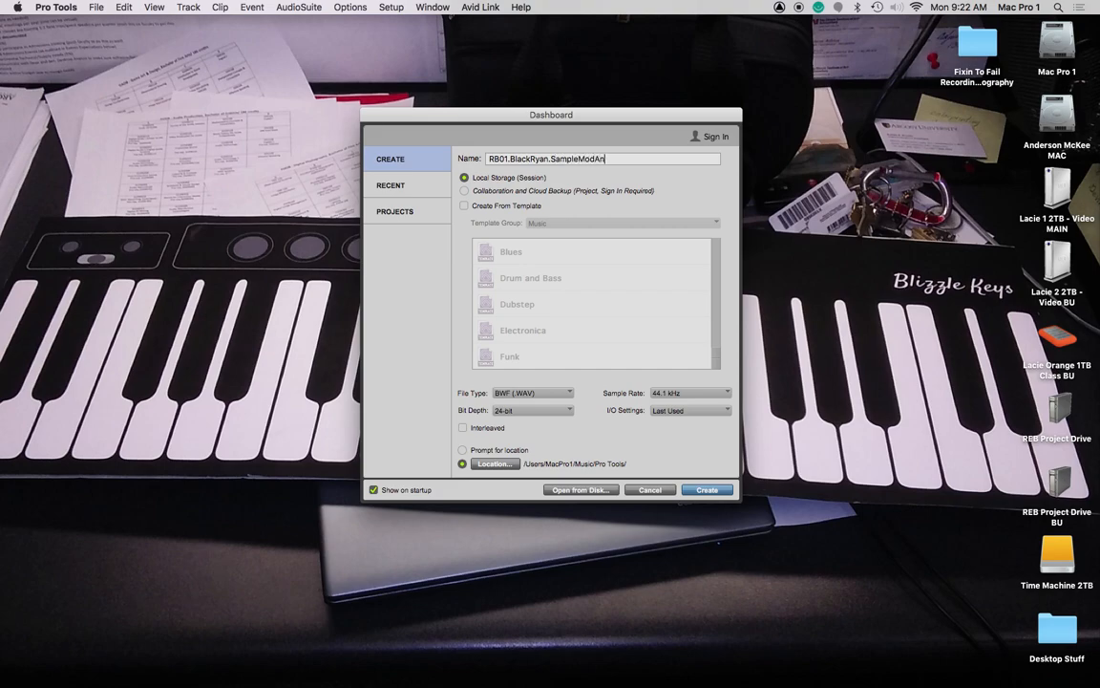
pyautogui.write('dComposoition')
# Create the empty session, enlarge its Edit window, and bring up the Import Audio dialog
pyautogui.click(706, 490)
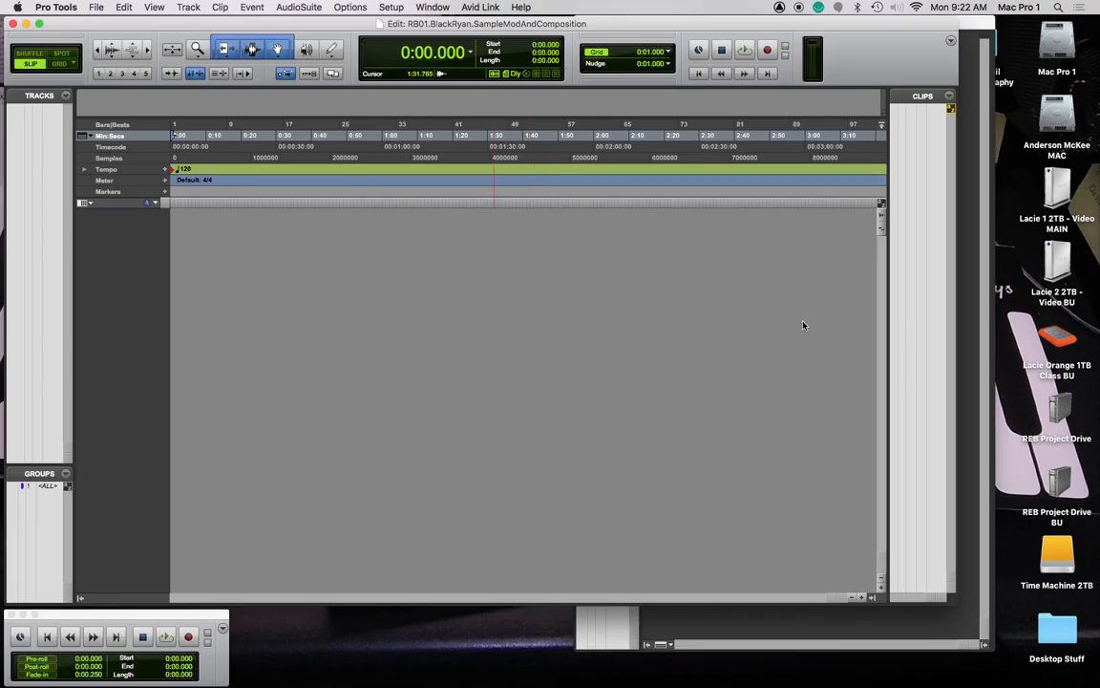
pyautogui.moveTo(955, 601); pyautogui.dragTo(976, 608)
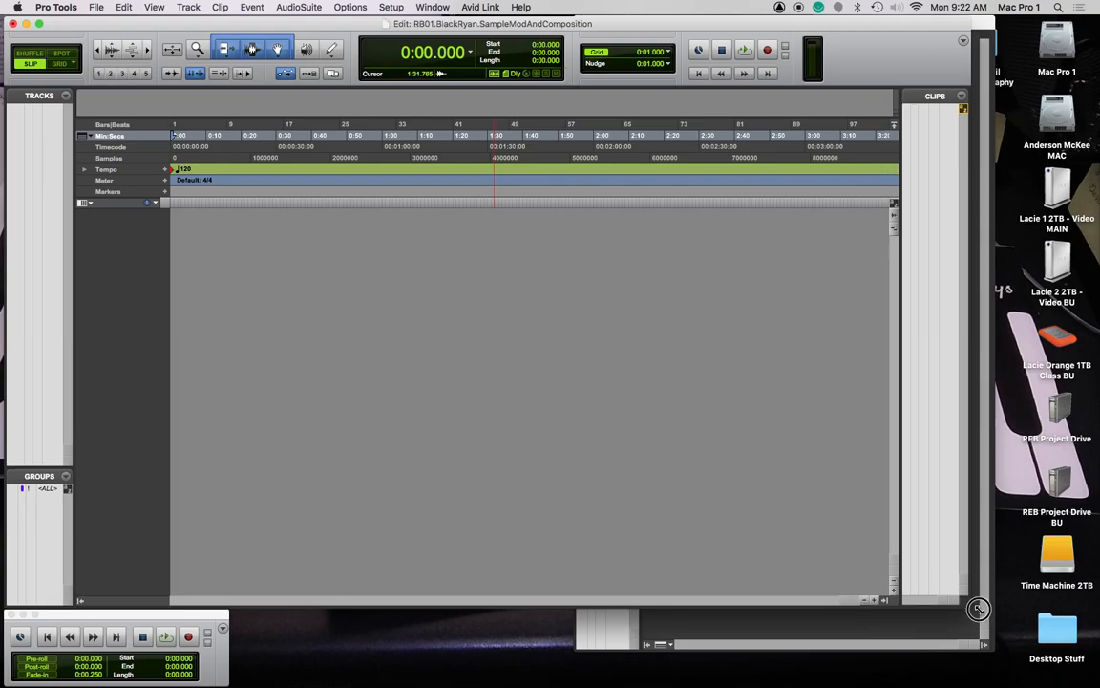
pyautogui.press('super+equal')
pyautogui.click(442, 344)
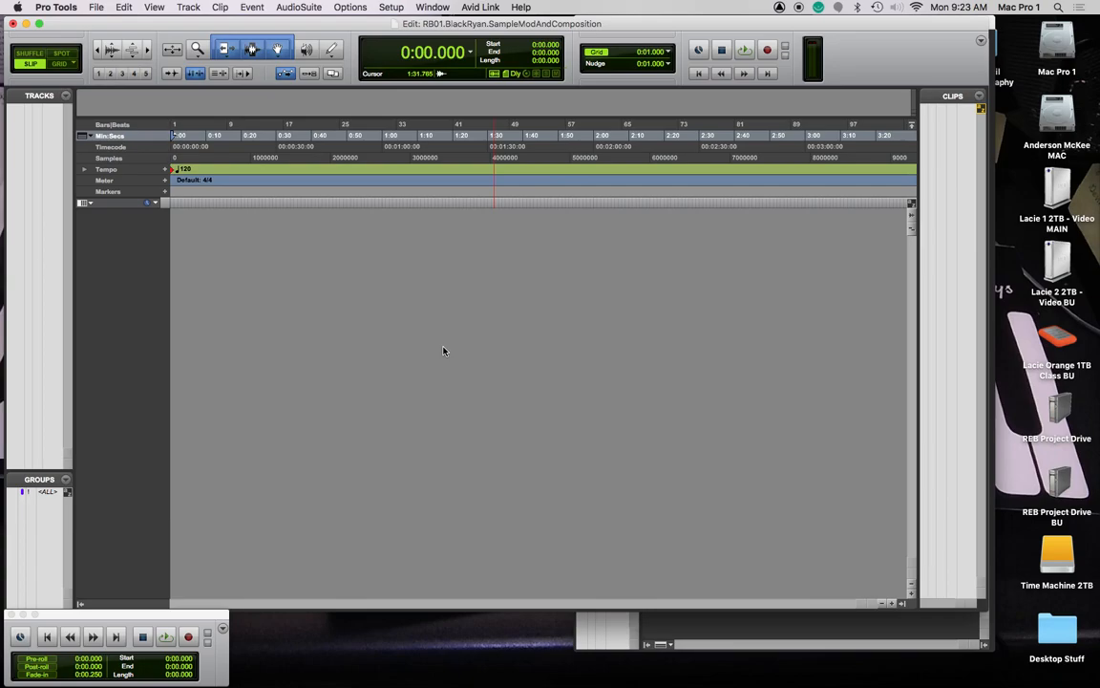
pyautogui.press('super+shift+i')
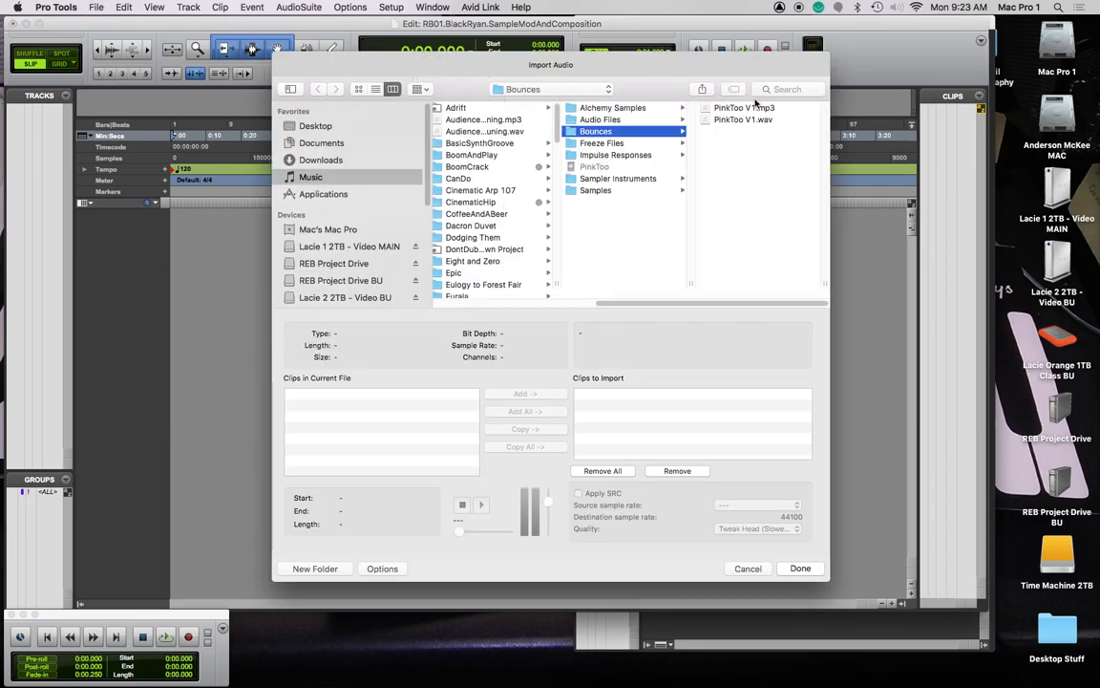
# Browse the Lacie drive to Columbia College > AUD122 > Projects > z_Resources music composition samples folder
pyautogui.scroll(-5, 336, 276)
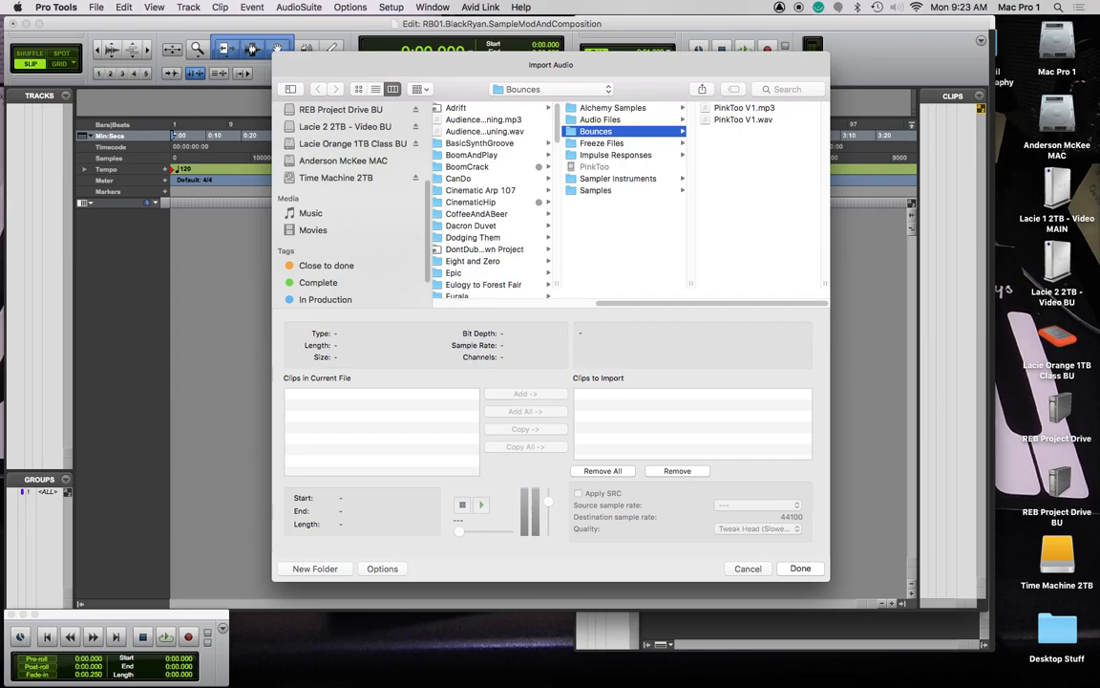
pyautogui.press('super+Tab')
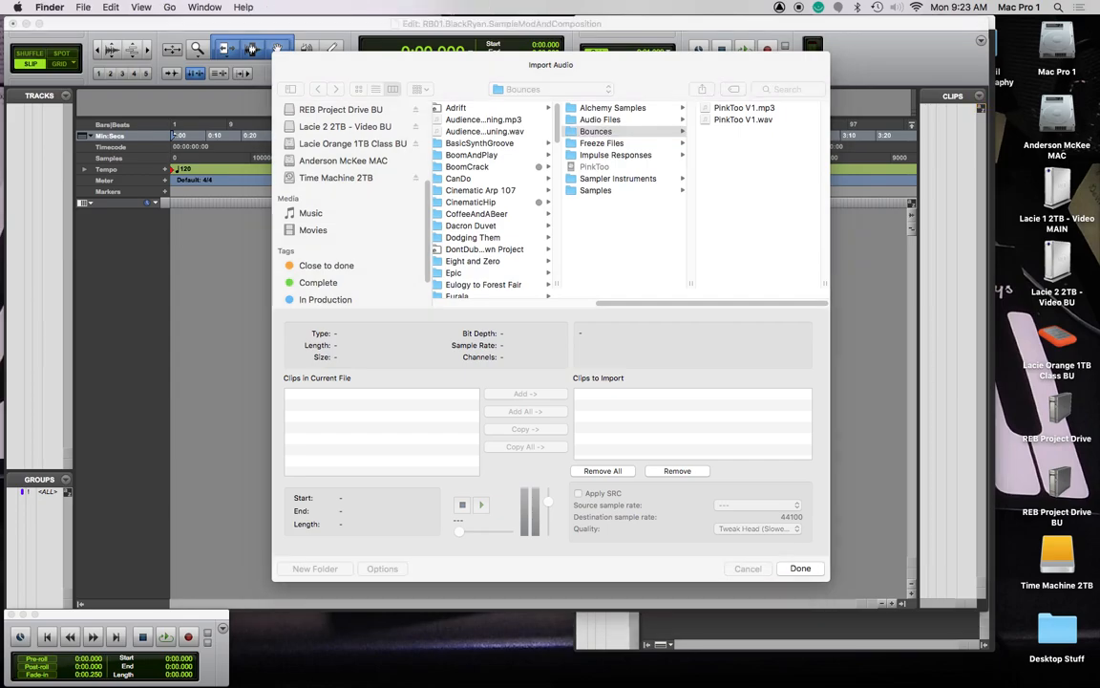
pyautogui.scroll(2, 355, 176)
pyautogui.click(357, 169)
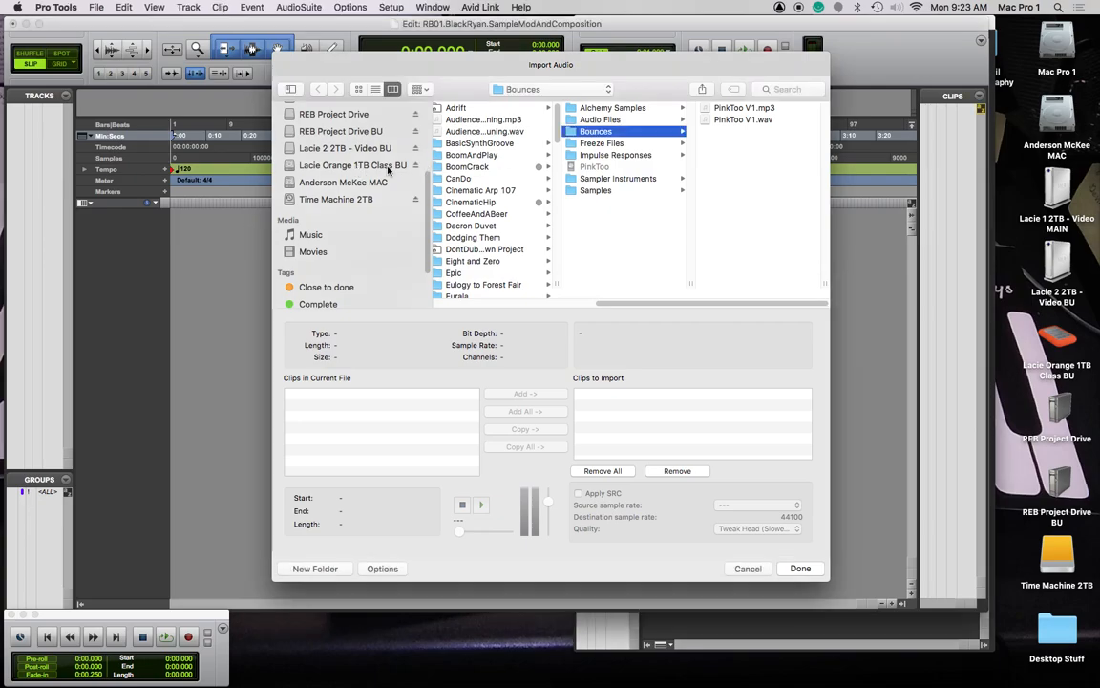
pyautogui.click(361, 165)
pyautogui.click(478, 237)
pyautogui.scroll(-10, 611, 210)
pyautogui.click(614, 184)
pyautogui.click(764, 143)
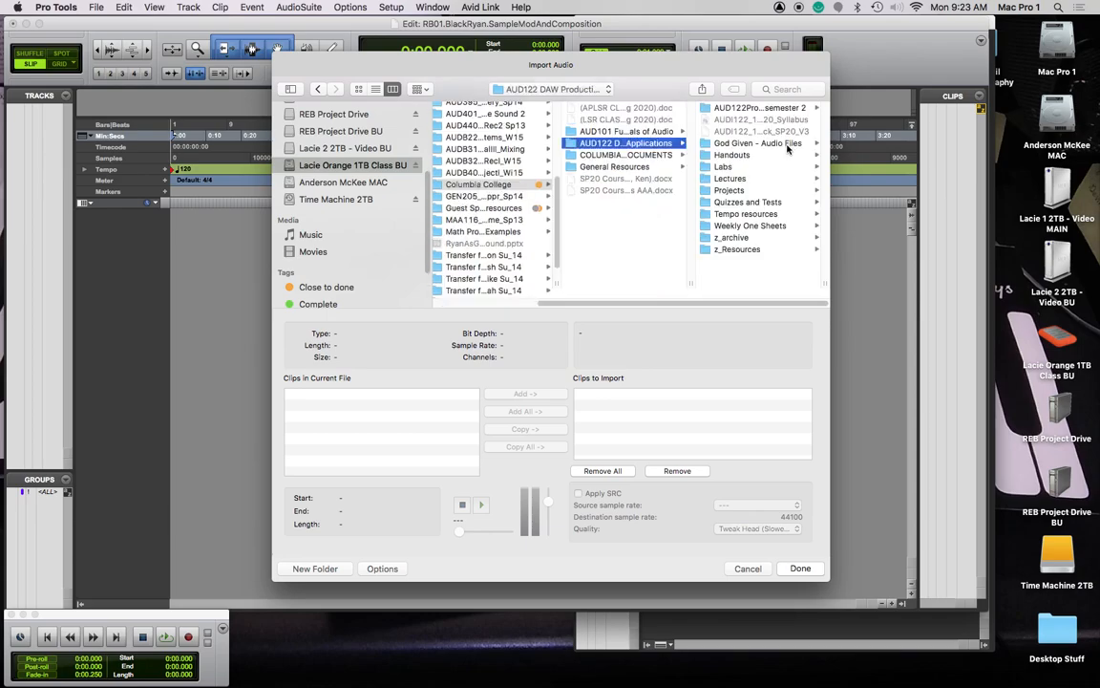
pyautogui.click(740, 192)
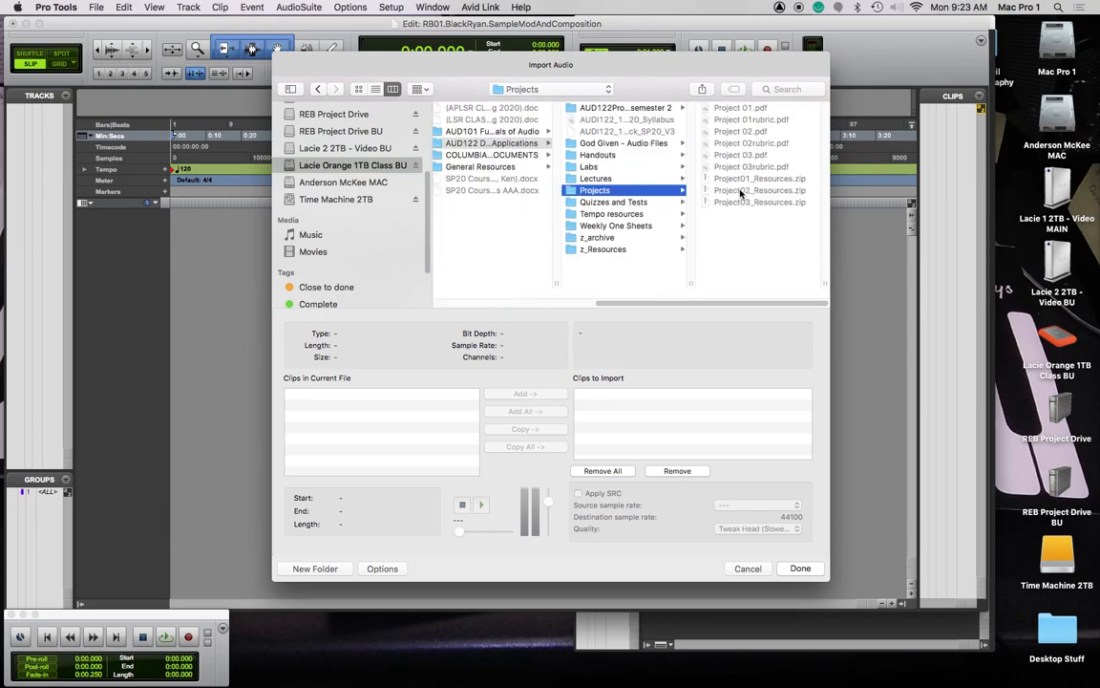
pyautogui.click(604, 248)
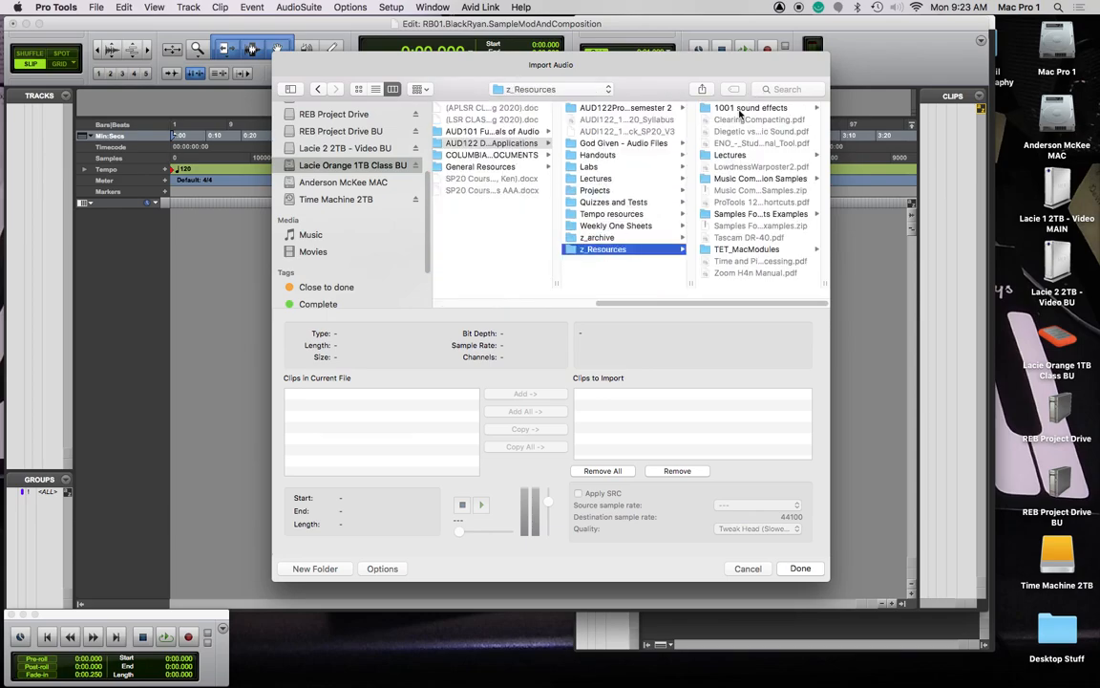
pyautogui.click(717, 179)
# Queue all seven sample .wav files for import with conversion, then confirm to choose a destination
pyautogui.click(757, 106)
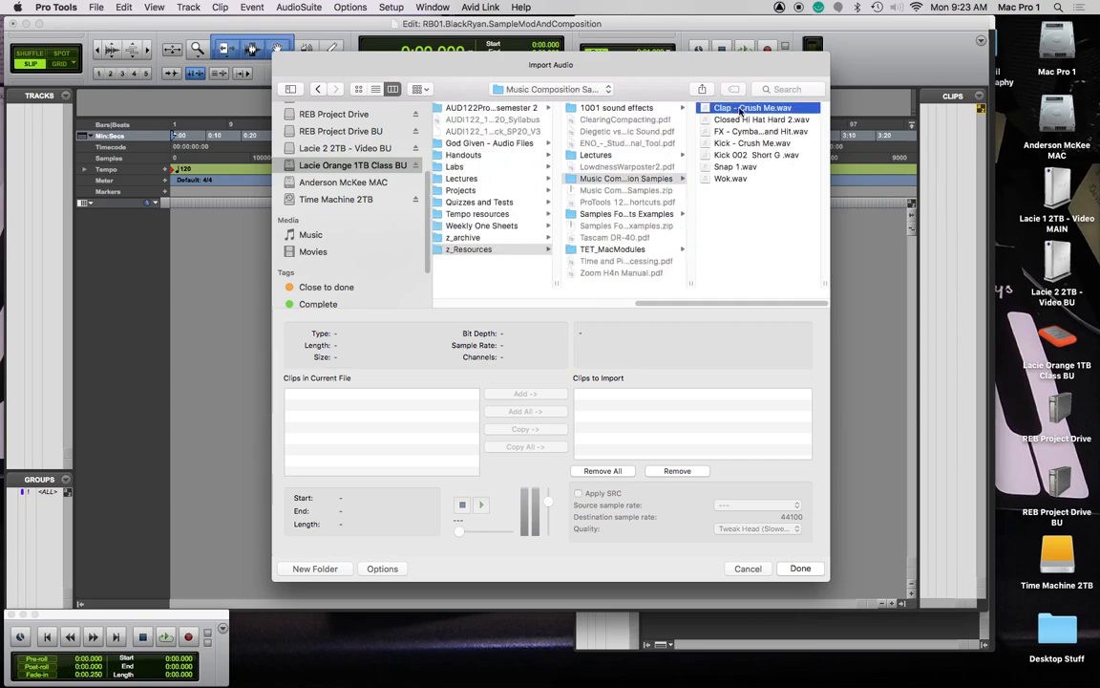
pyautogui.keyDown('shift'); pyautogui.click(610, 178); pyautogui.keyUp('shift')
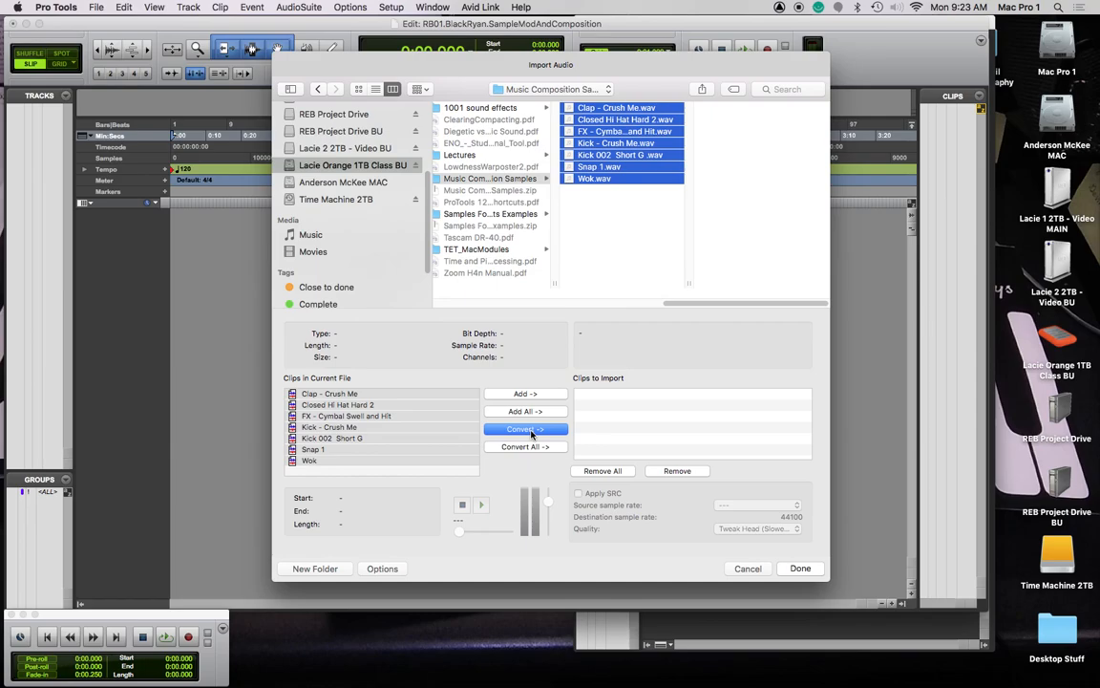
pyautogui.click(532, 431)
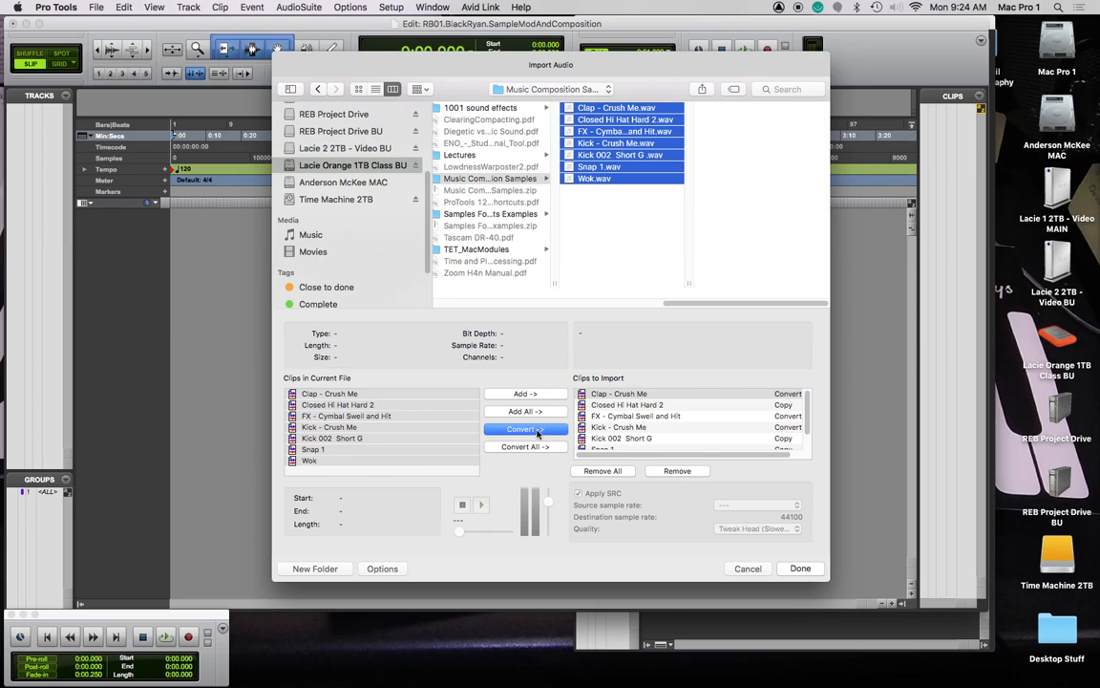
pyautogui.press('Return')
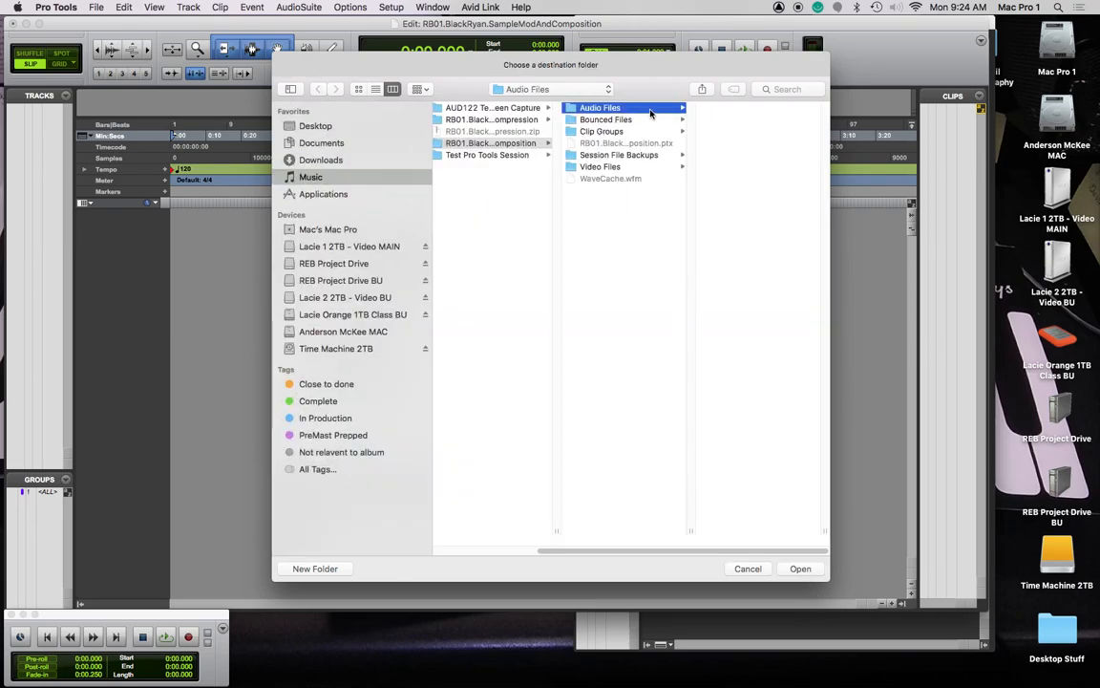
# Import the samples into the Audio Files folder as new tracks and show time in bars and beats
pyautogui.click(803, 571)
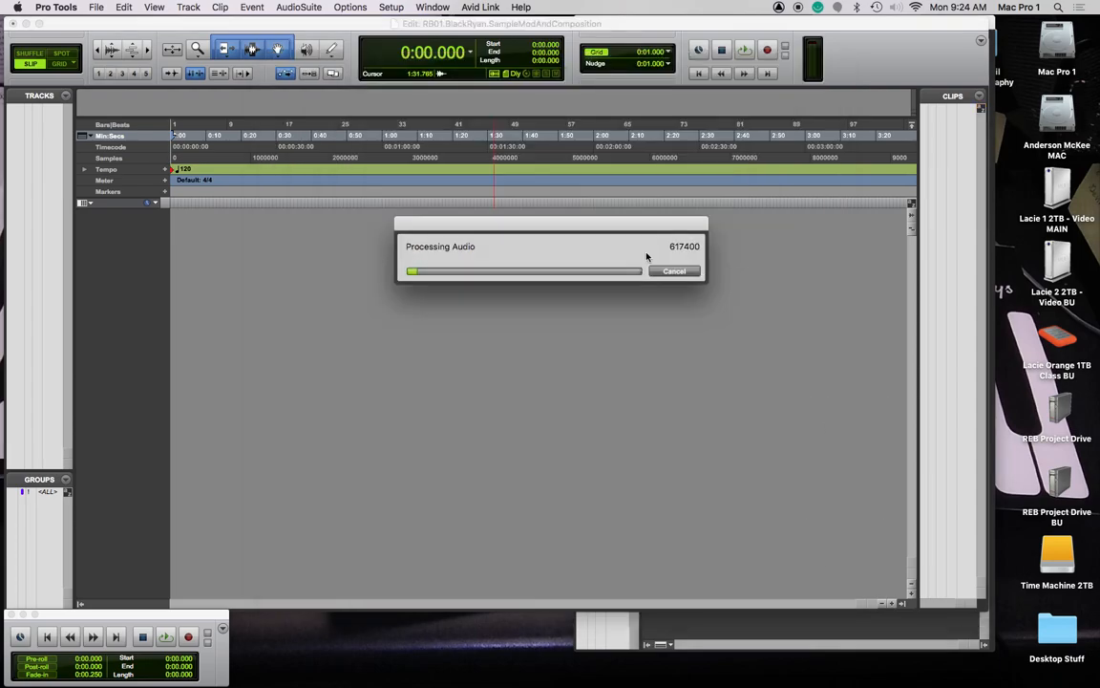
pyautogui.click(598, 305)
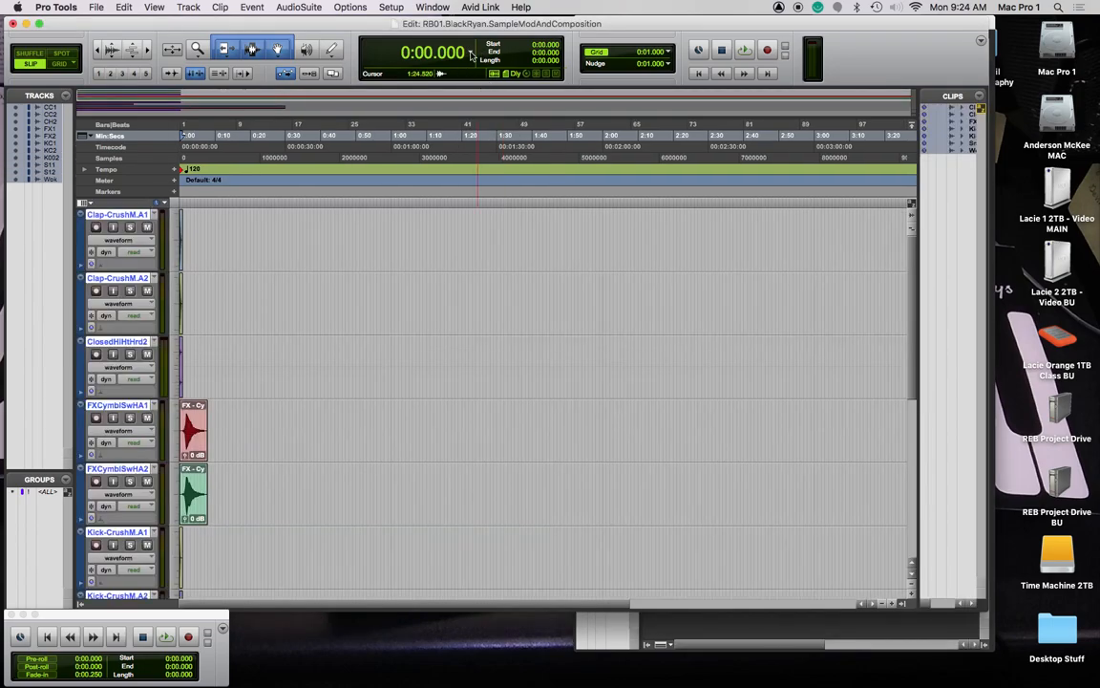
pyautogui.click(470, 59)
pyautogui.click(492, 40)
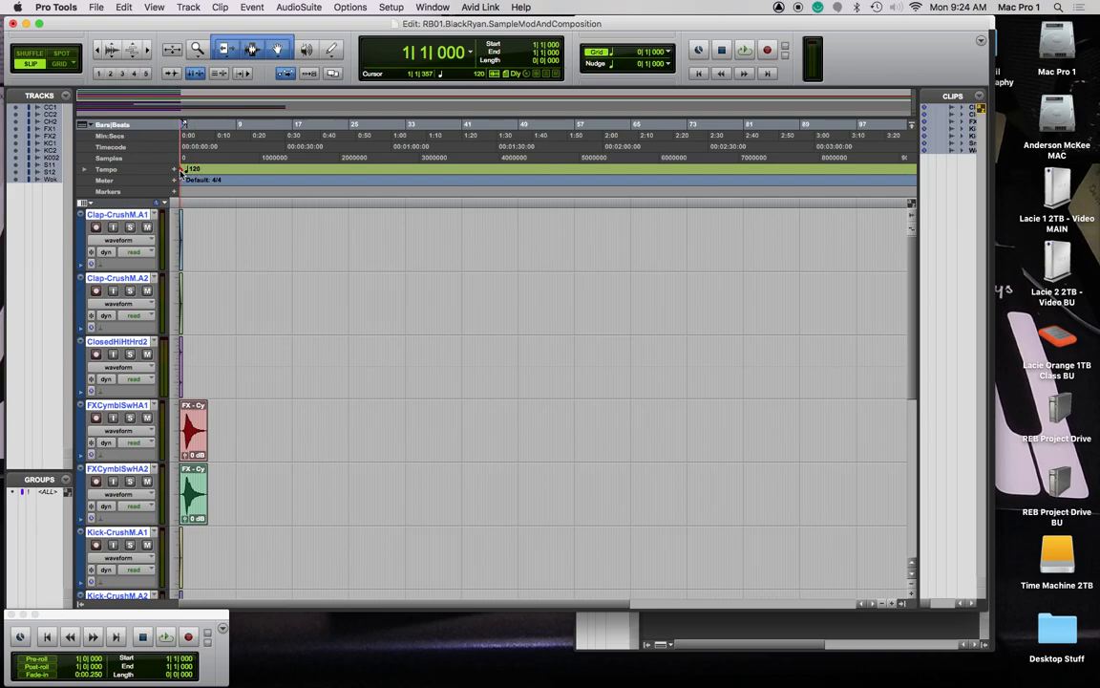
# Set the session tempo to 130 BPM, zoom in, and solo the FXCymblSwHA1 track
pyautogui.doubleClick(183, 170)
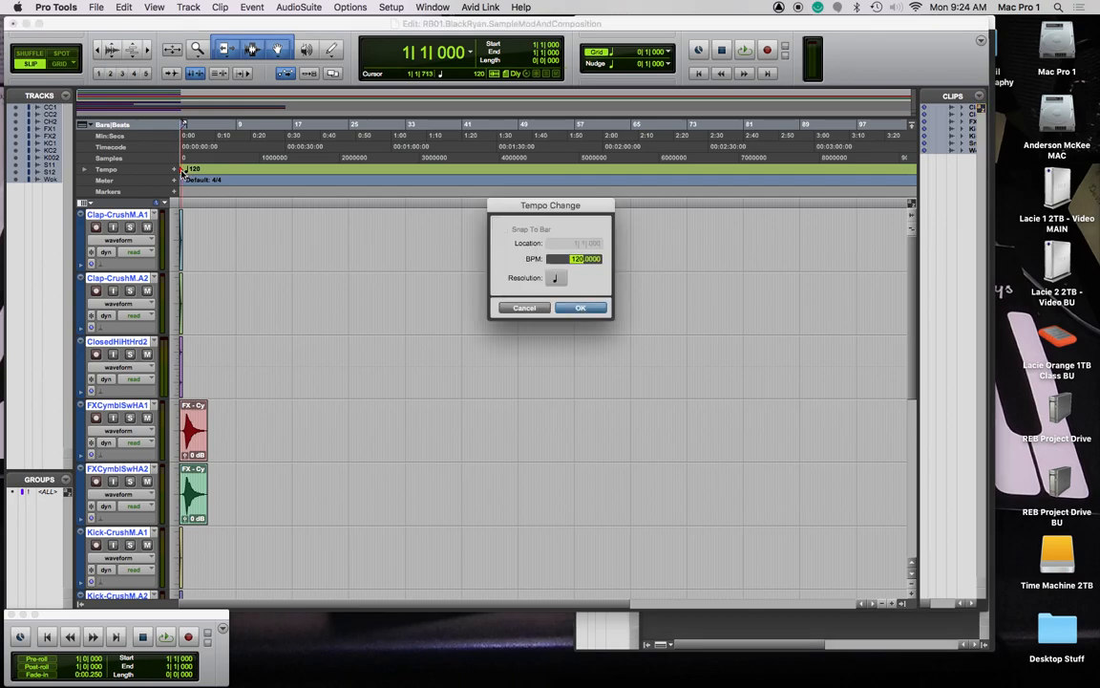
pyautogui.write('130')
pyautogui.press('Return')
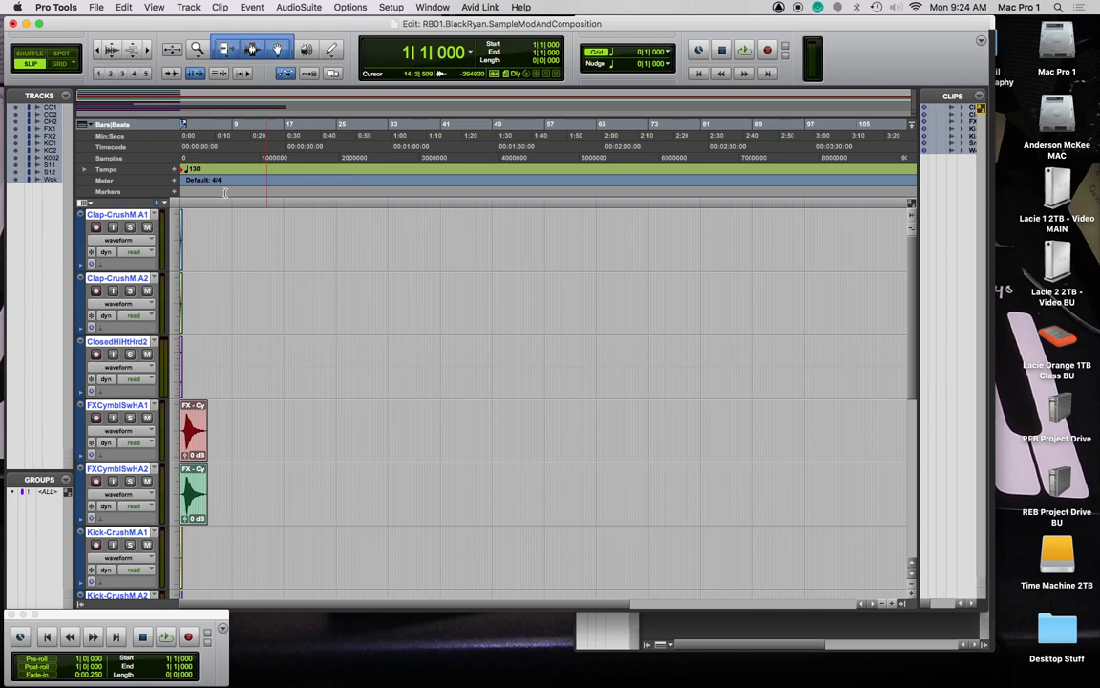
pyautogui.press('super+bracketright')
pyautogui.press('super+bracketright')
pyautogui.press('super+bracketright')
pyautogui.press('super+bracketright')
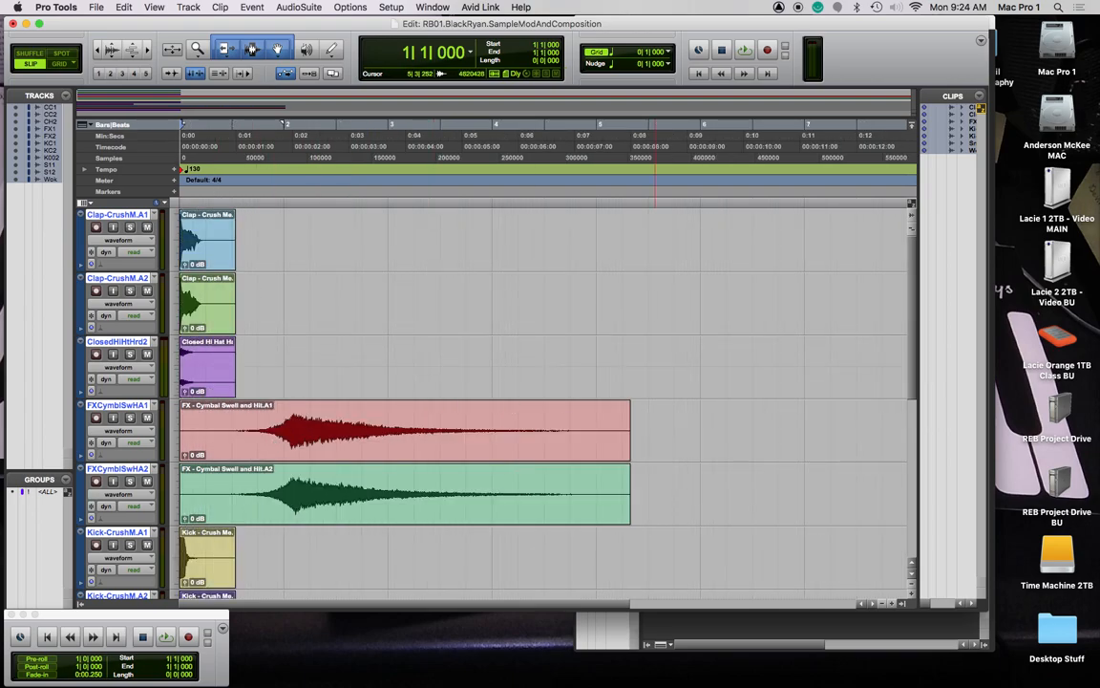
pyautogui.press('super+Tab')
pyautogui.click(130, 418)
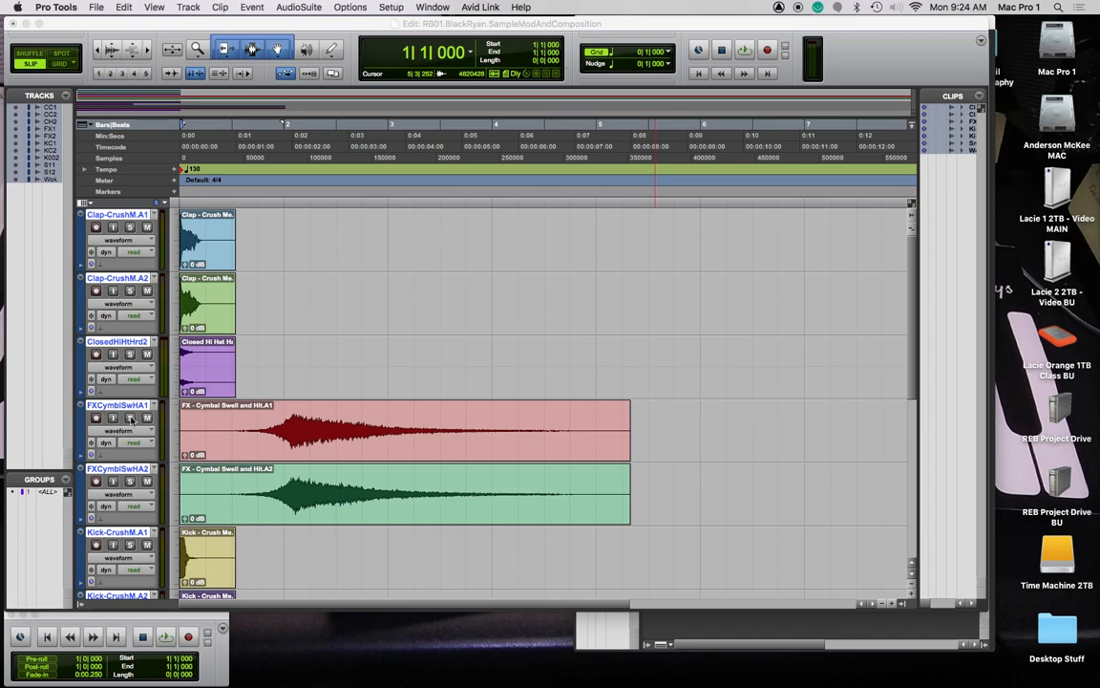
# Audition the cymbal swell, then unsolo it and solo and play the Kick 002 ShortG track
pyautogui.press('space')
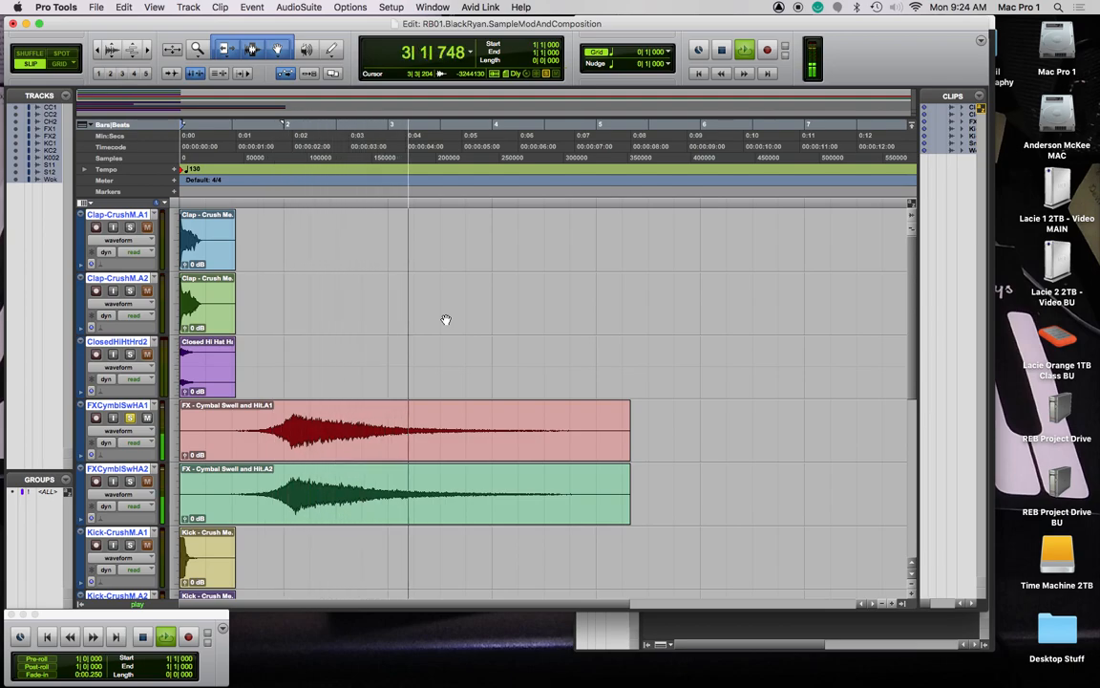
pyautogui.click(130, 417)
pyautogui.press('space')
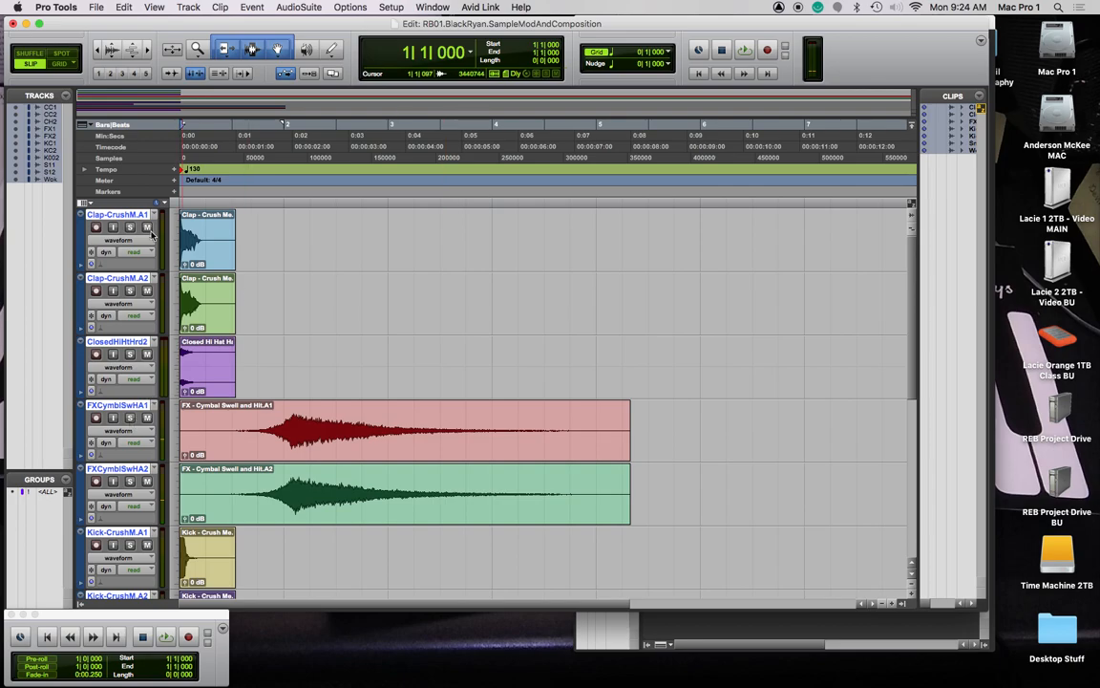
pyautogui.hscroll(1, 133, 382)
pyautogui.scroll(-5, 137, 333)
pyautogui.scroll(-2, 136, 333)
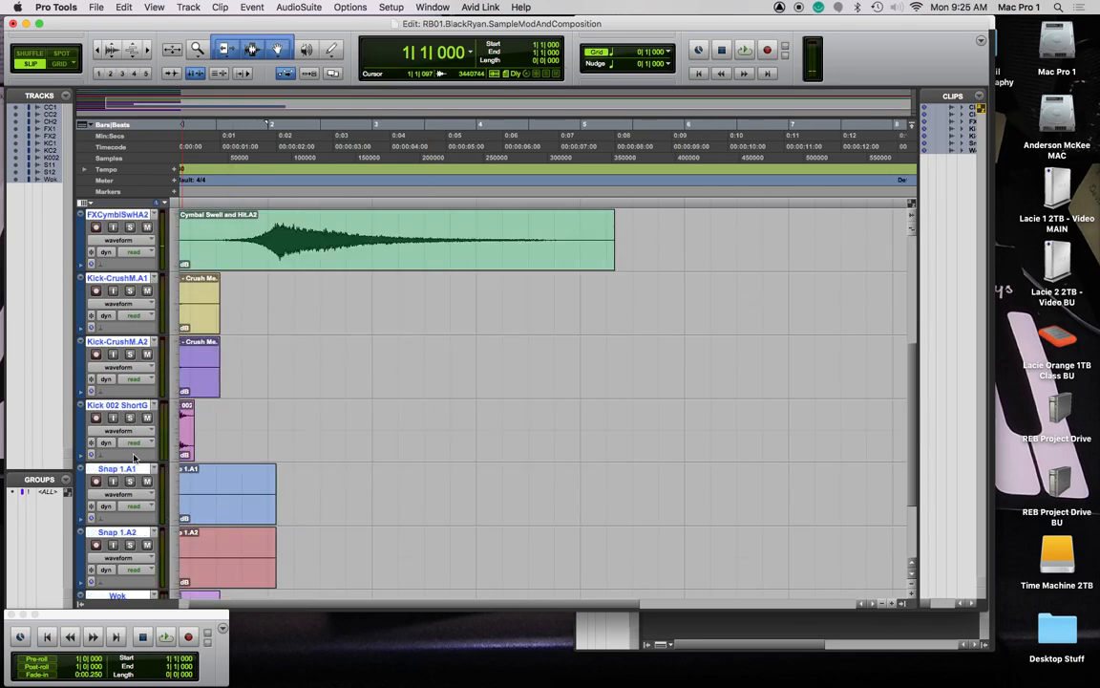
pyautogui.click(130, 419)
pyautogui.press('Return')
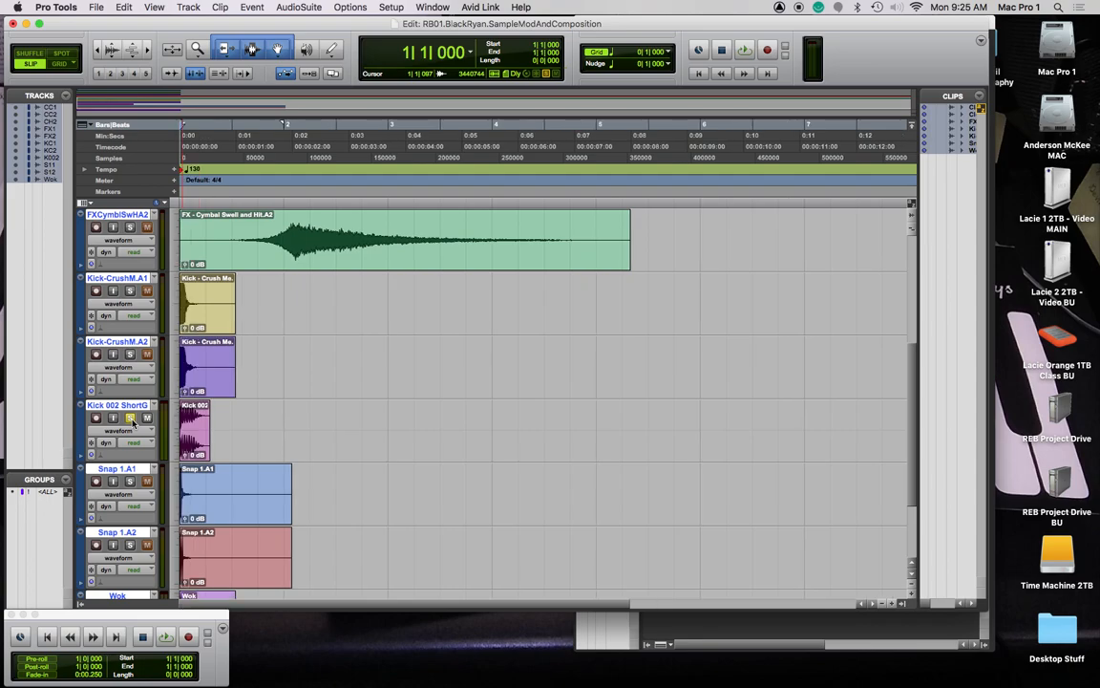
pyautogui.press('space')
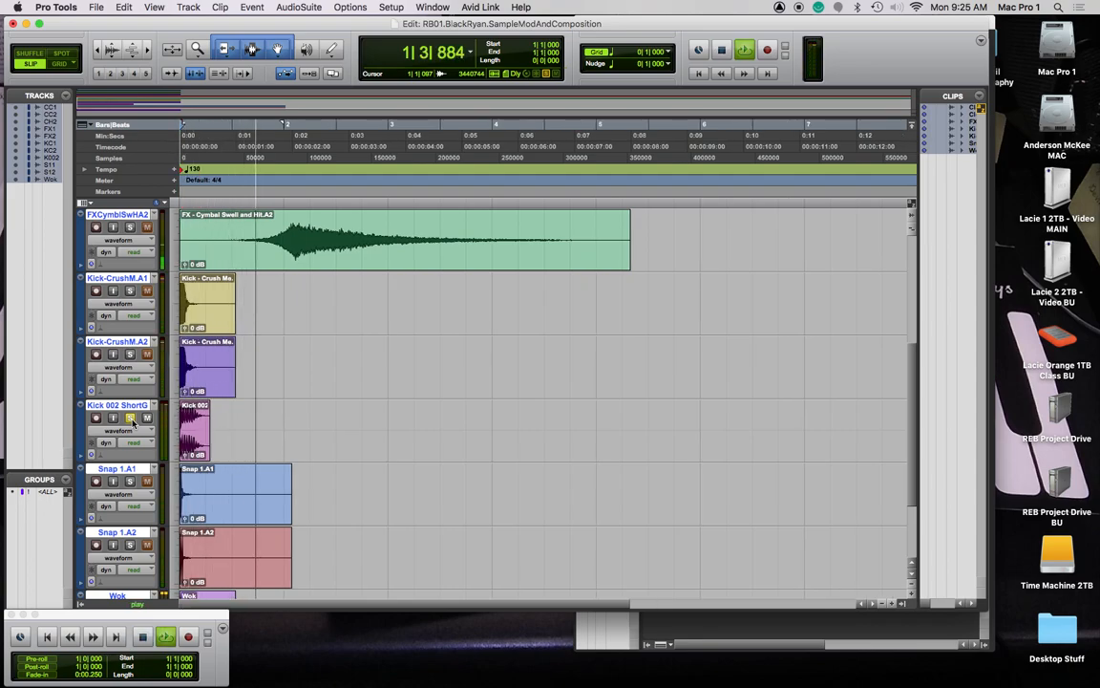
pyautogui.press('space')
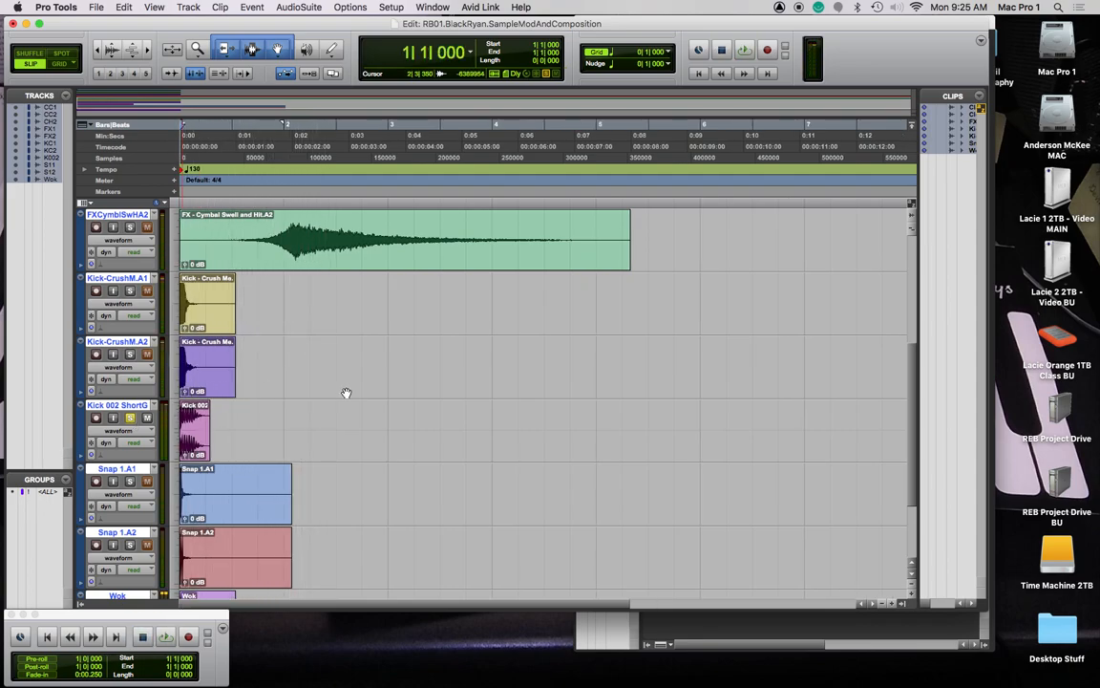
# Add a stereo Master Fader and widen the Mix window to show every channel through Master 1
pyautogui.press('super+shift+n')
pyautogui.press('super+Down')
pyautogui.press('super+Down')
pyautogui.press('super+Right')
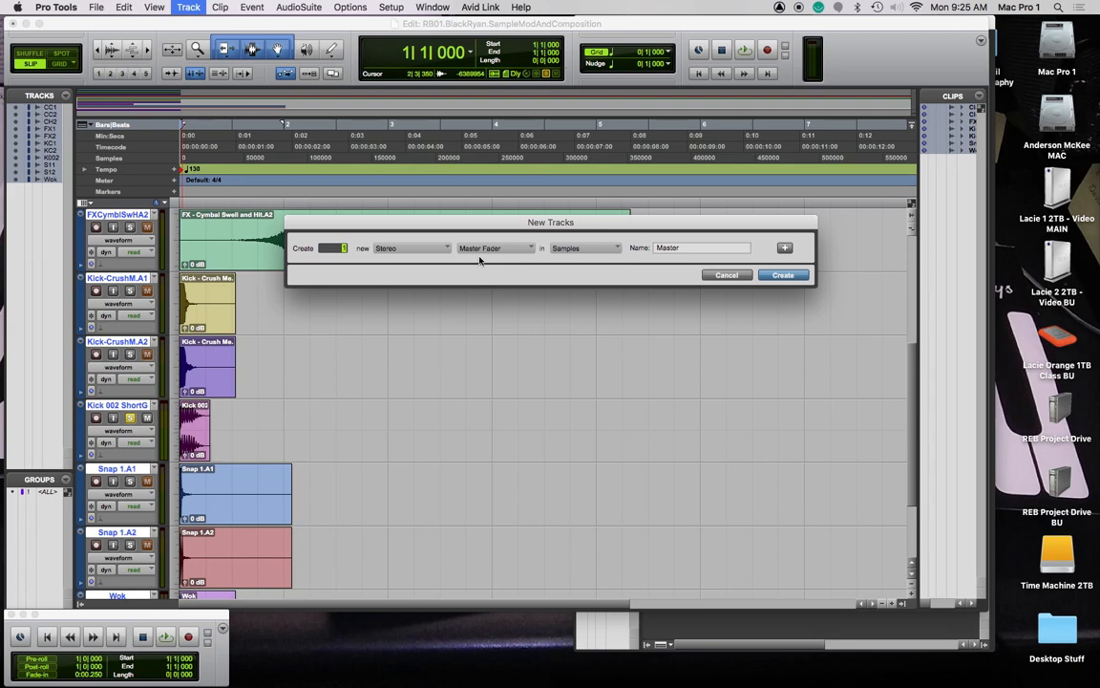
pyautogui.click(799, 277)
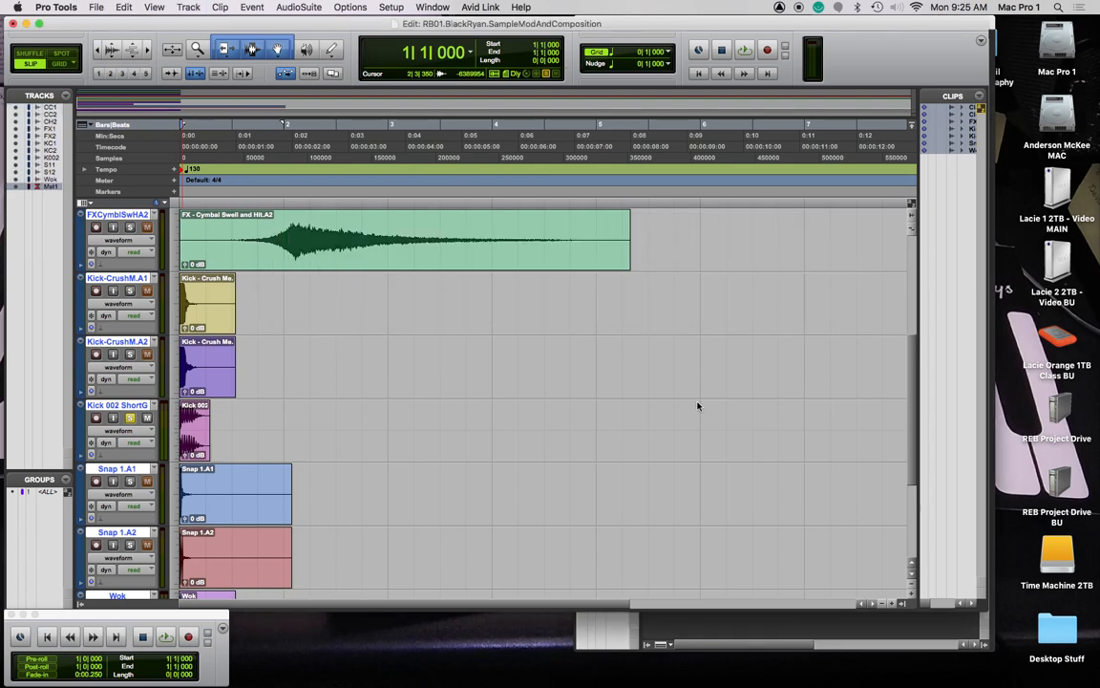
pyautogui.press('super+equal')
pyautogui.moveTo(739, 20); pyautogui.dragTo(364, 5)
pyautogui.moveTo(625, 543); pyautogui.dragTo(1049, 541)
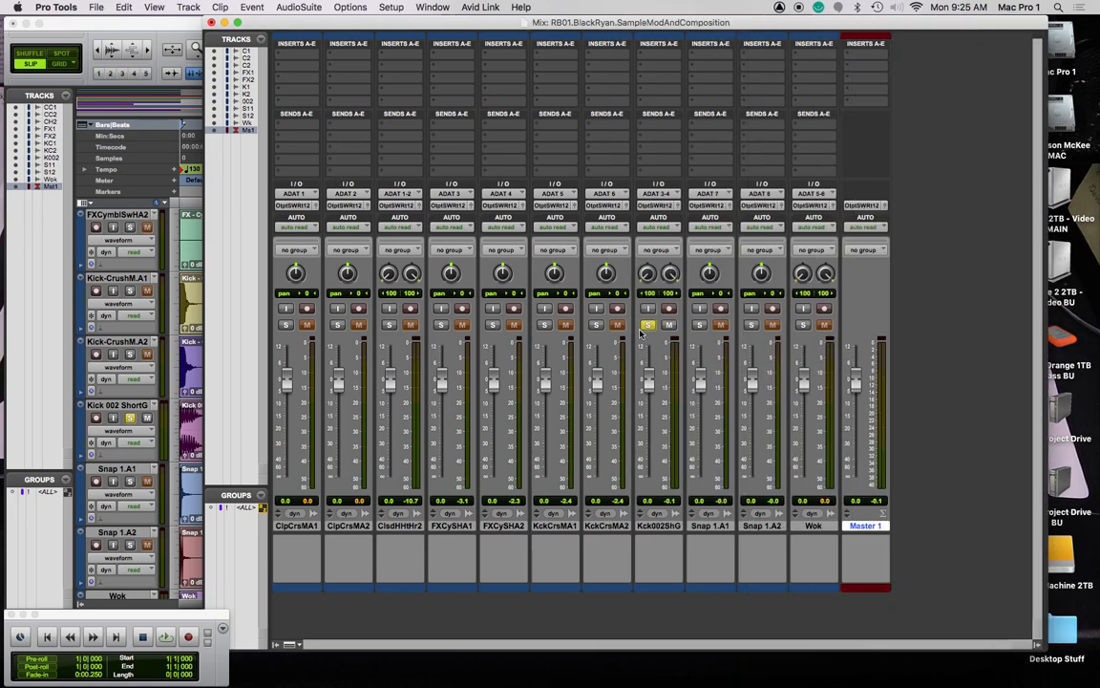
# Select all tracks from ClpCrsMA1 through Wok and route their first two sends to Bus 1 and Bus 2
pyautogui.moveTo(386, 21); pyautogui.dragTo(445, 18)
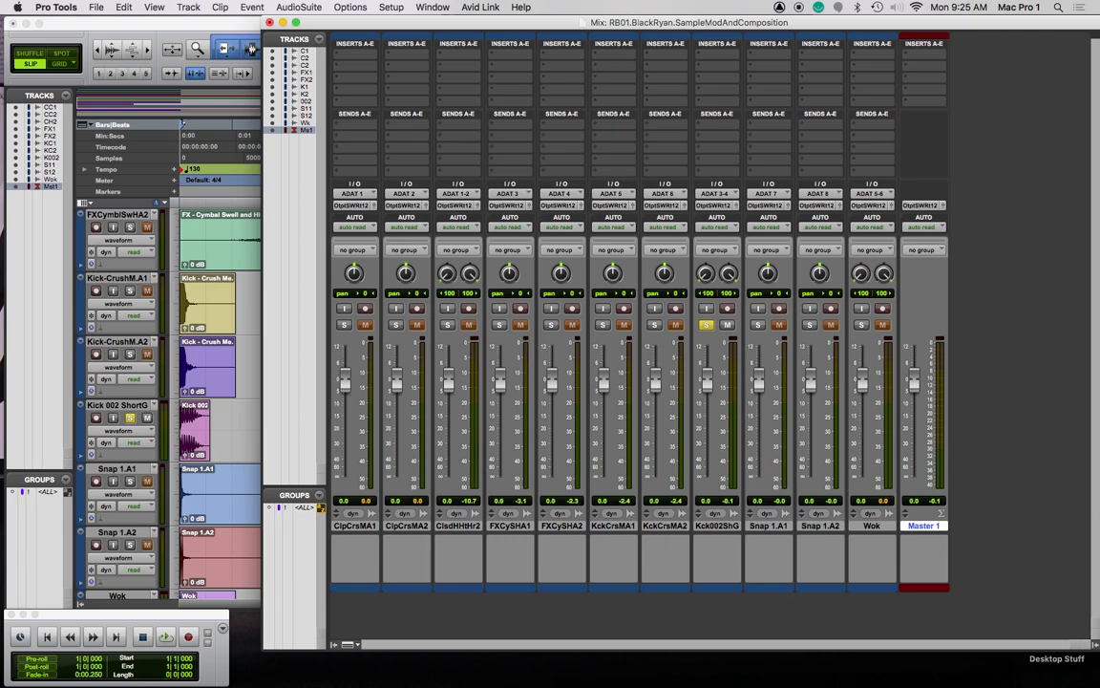
pyautogui.click(874, 526)
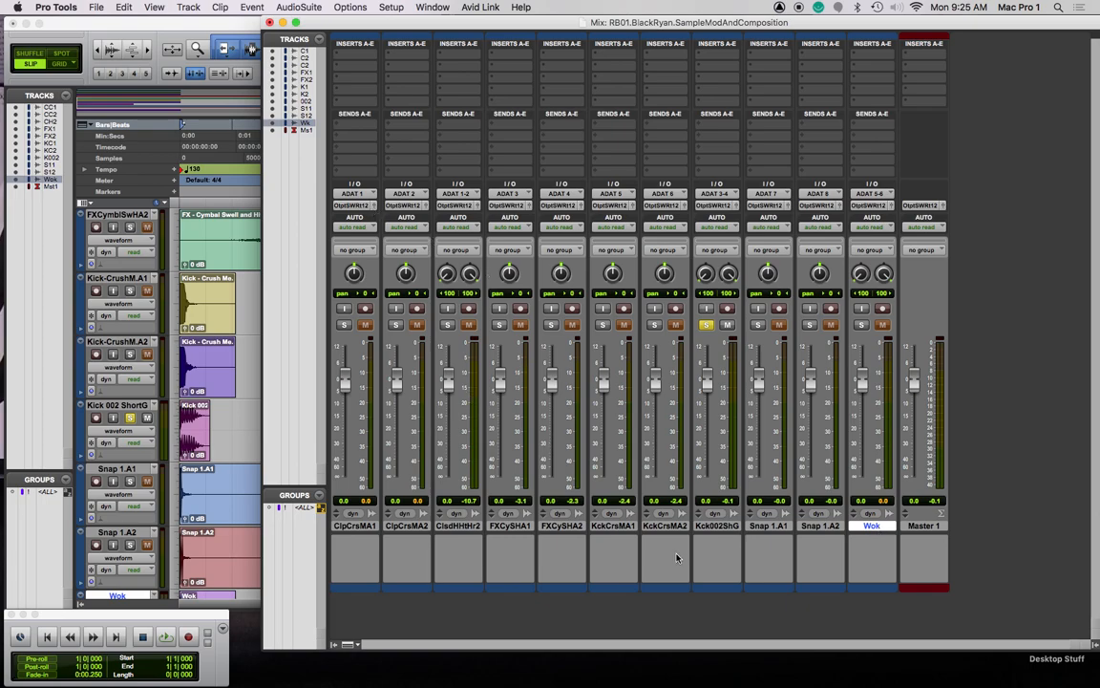
pyautogui.keyDown('shift'); pyautogui.click(353, 528); pyautogui.keyUp('shift')
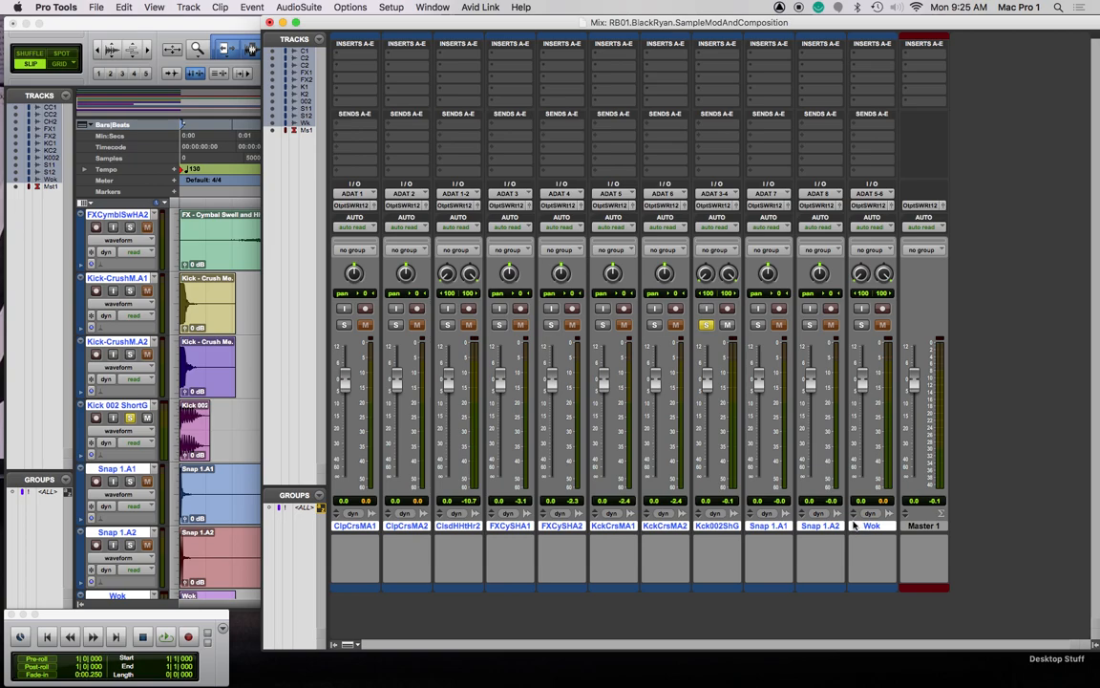
pyautogui.click(338, 141)
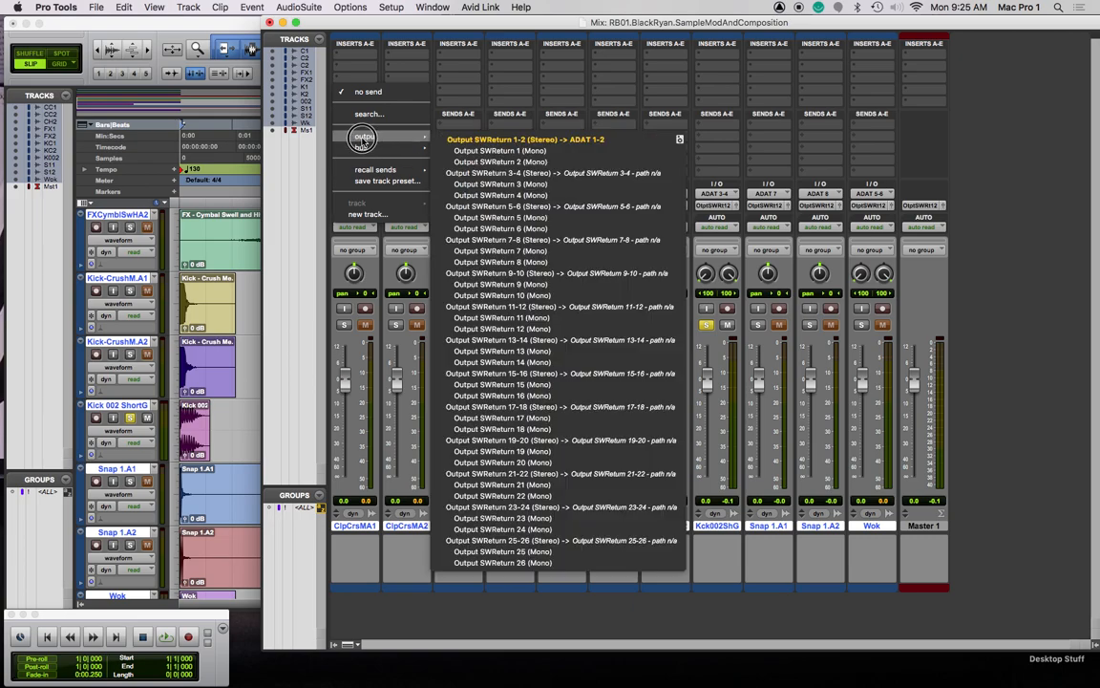
pyautogui.moveTo(363, 147)
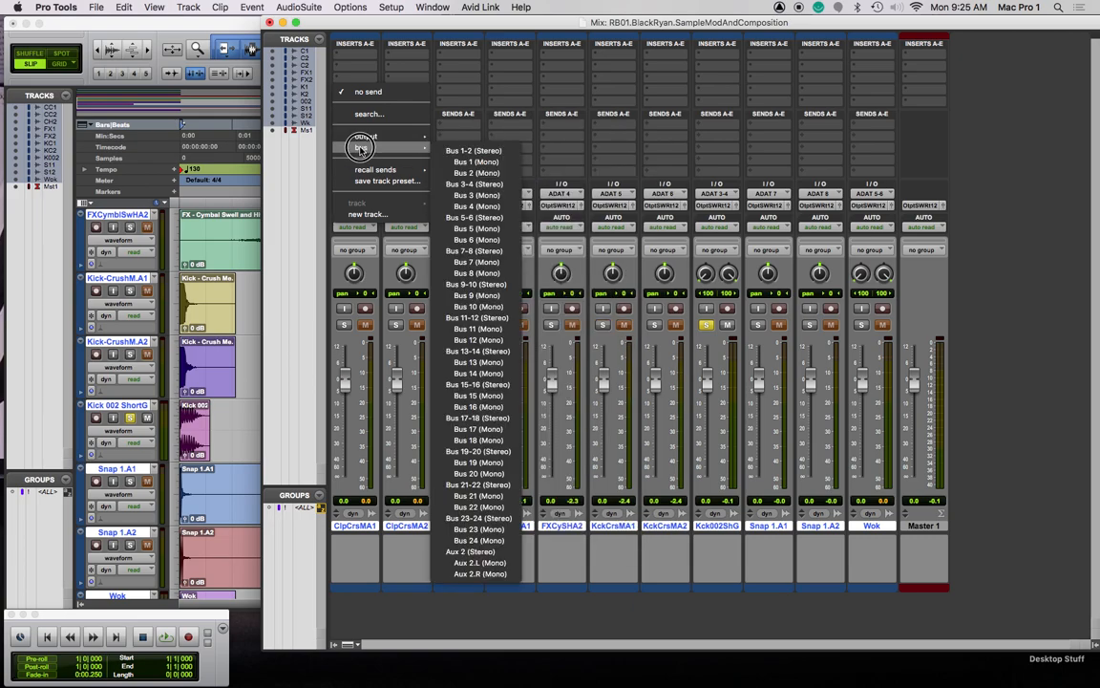
pyautogui.click(463, 151)
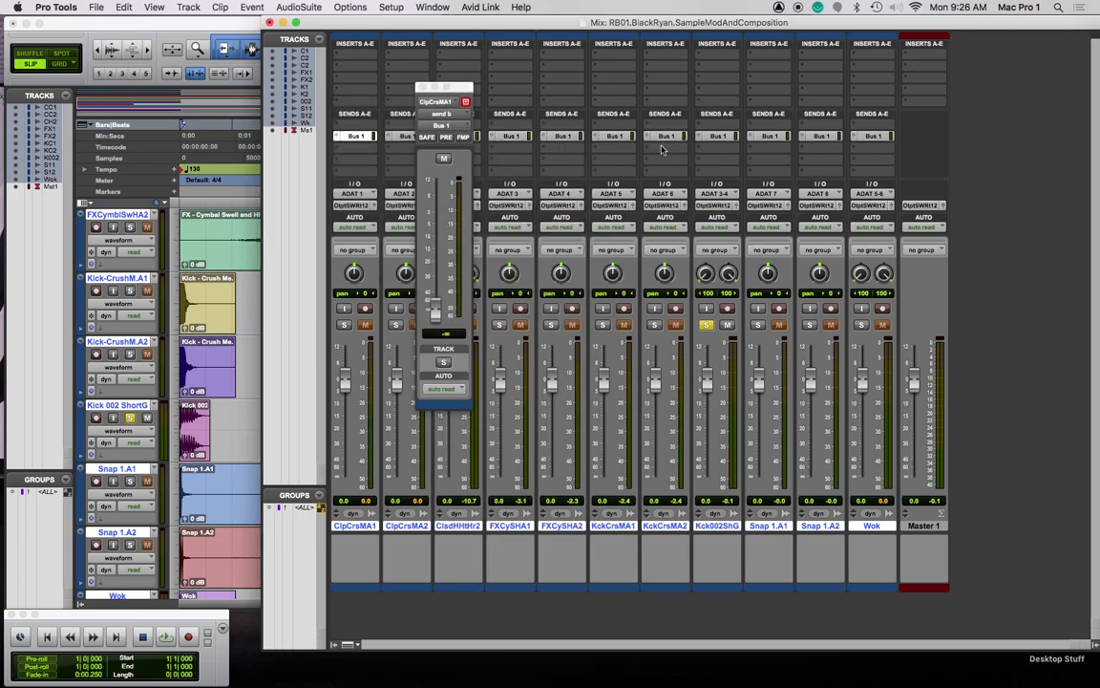
pyautogui.click(338, 154)
pyautogui.moveTo(396, 162)
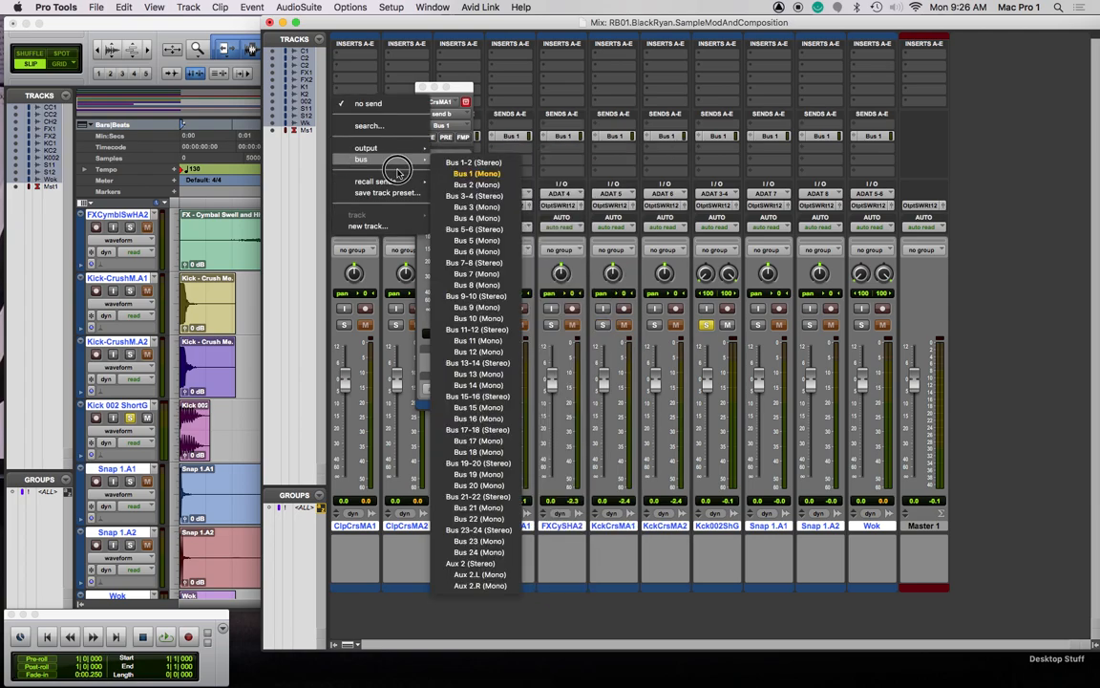
pyautogui.click(475, 184)
# Route every track's third and fourth sends to Bus 3 and Bus 4, then close the send window
pyautogui.click(352, 162)
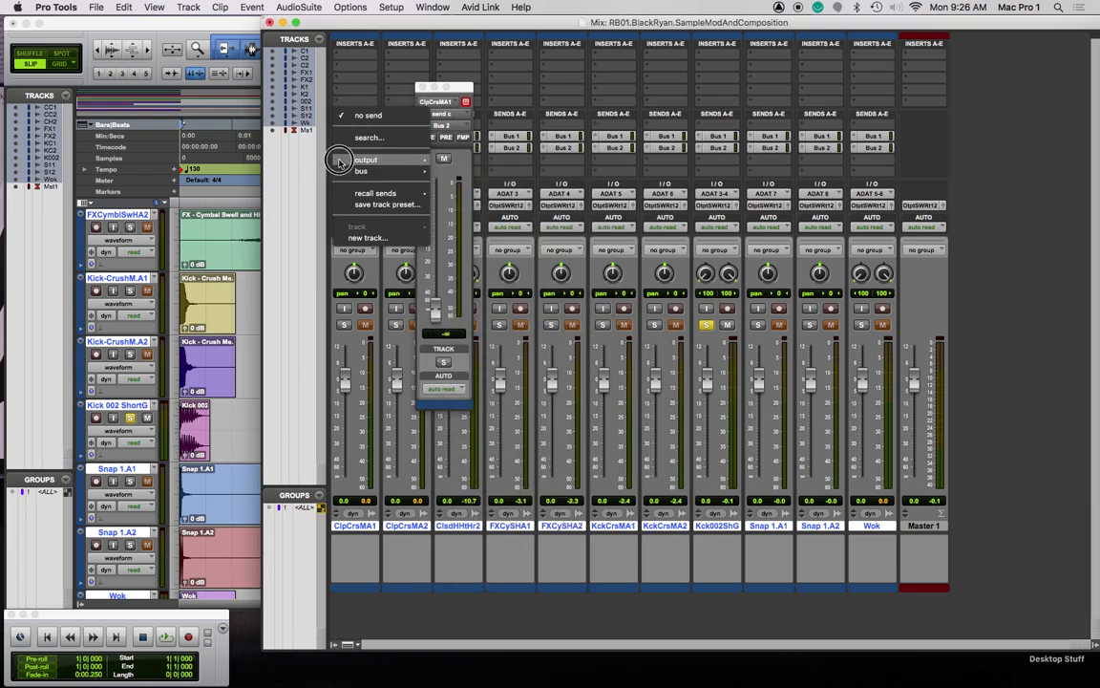
pyautogui.moveTo(401, 171)
pyautogui.click(475, 218)
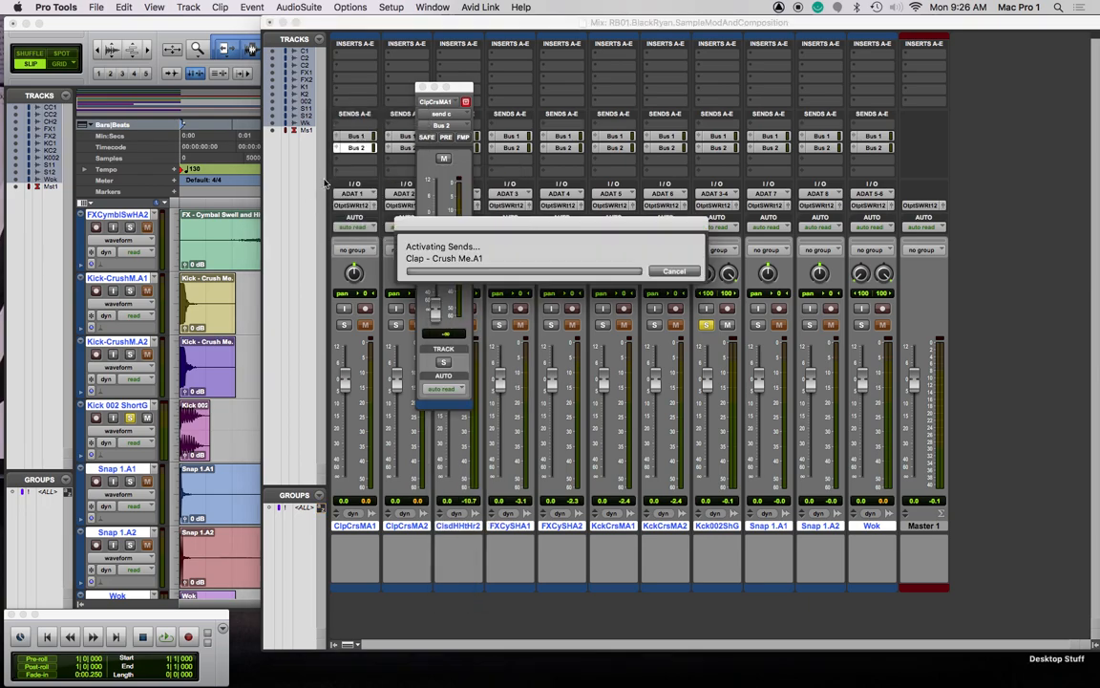
pyautogui.click(336, 172)
pyautogui.moveTo(364, 186)
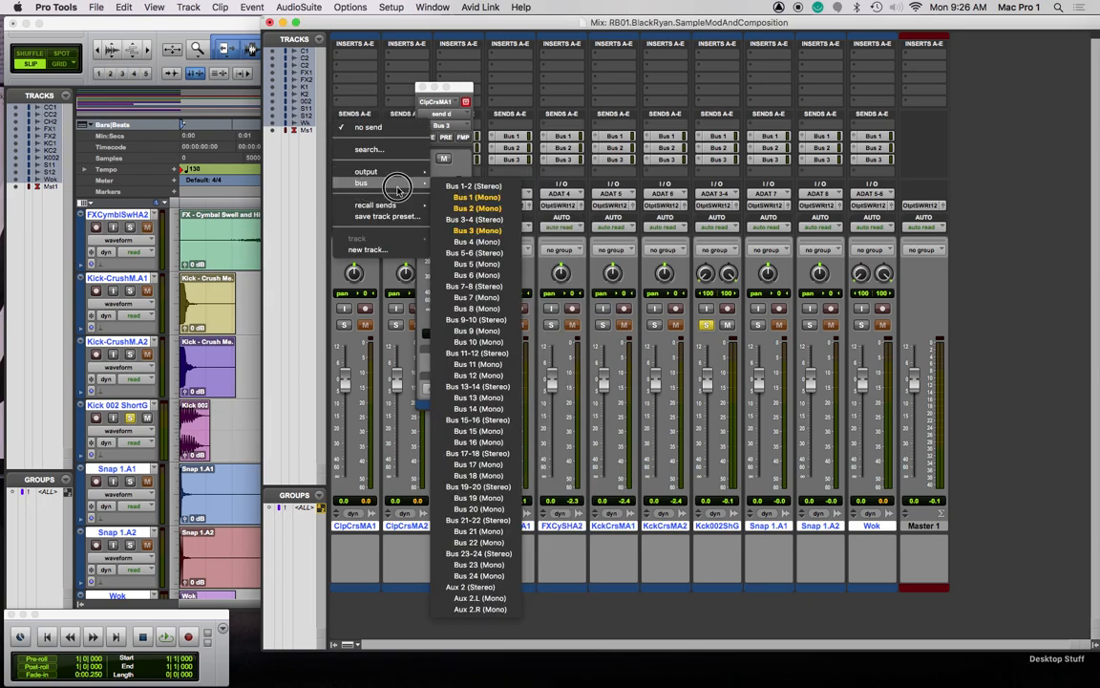
pyautogui.click(468, 239)
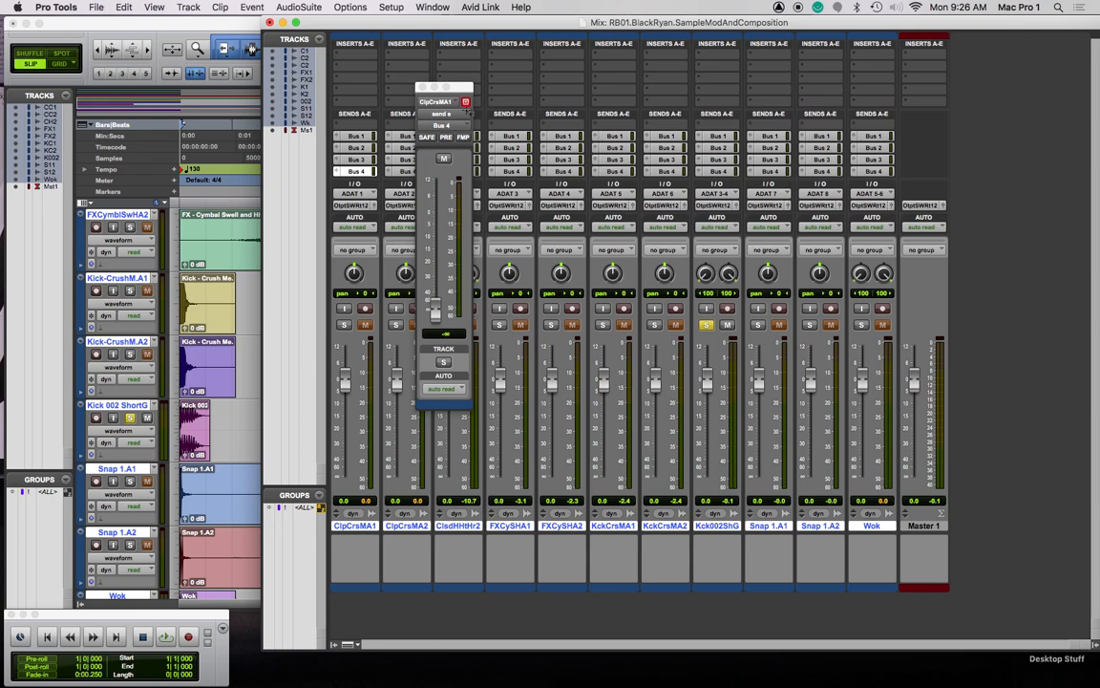
pyautogui.click(422, 87)
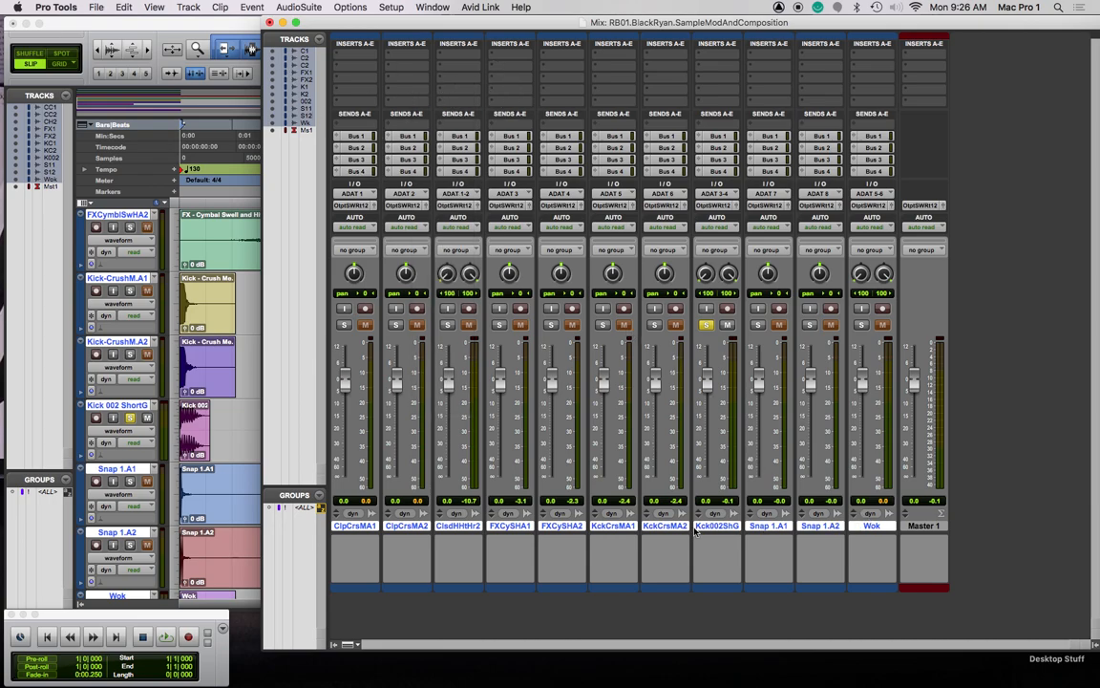
pyautogui.click(340, 67)
# Insert EQ3 1-Band and Channel Strip plug-ins on every sample track
pyautogui.moveTo(382, 66)
pyautogui.moveTo(458, 72)
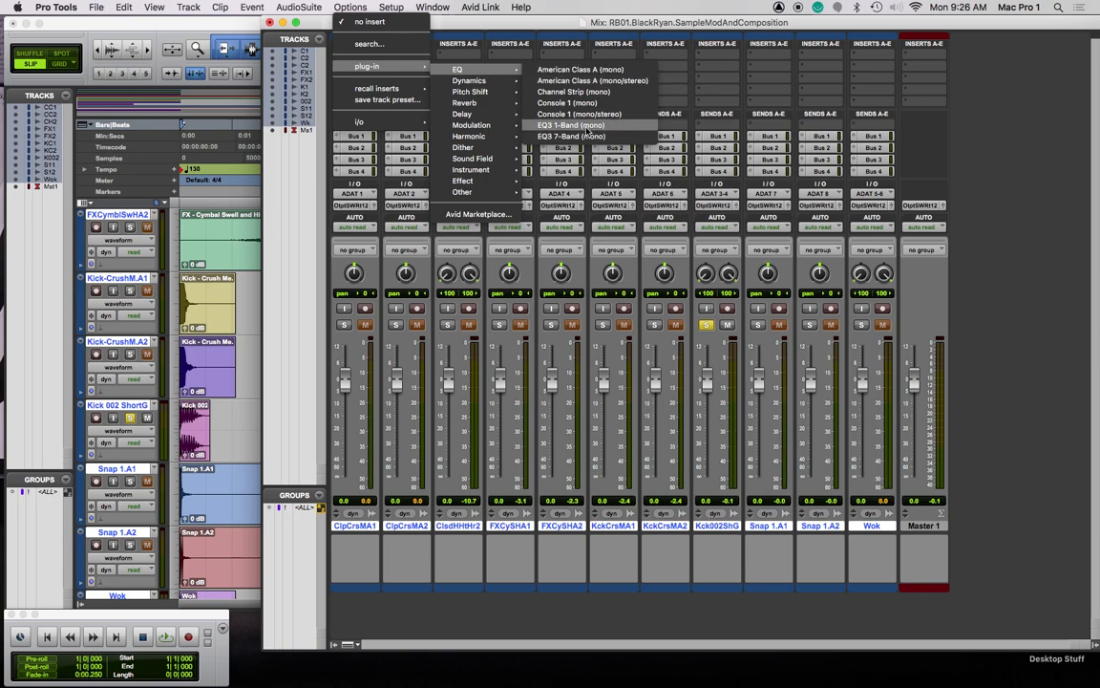
pyautogui.keyDown('alt'); pyautogui.click(570, 125); pyautogui.keyUp('alt')
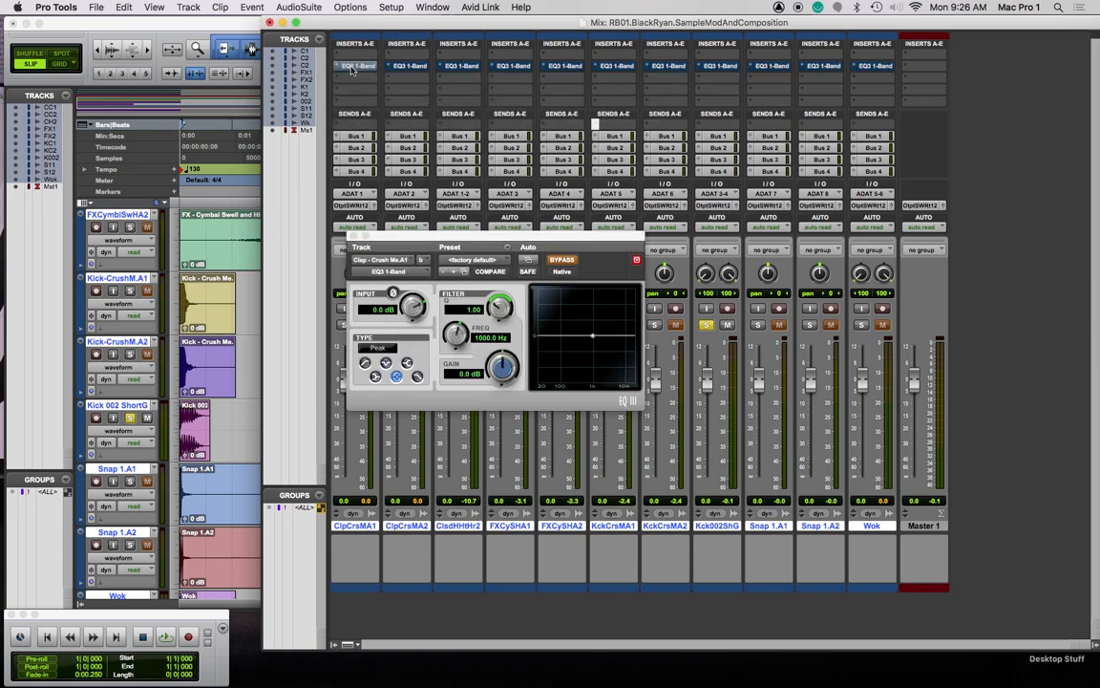
pyautogui.click(353, 68)
pyautogui.moveTo(382, 78)
pyautogui.moveTo(476, 91)
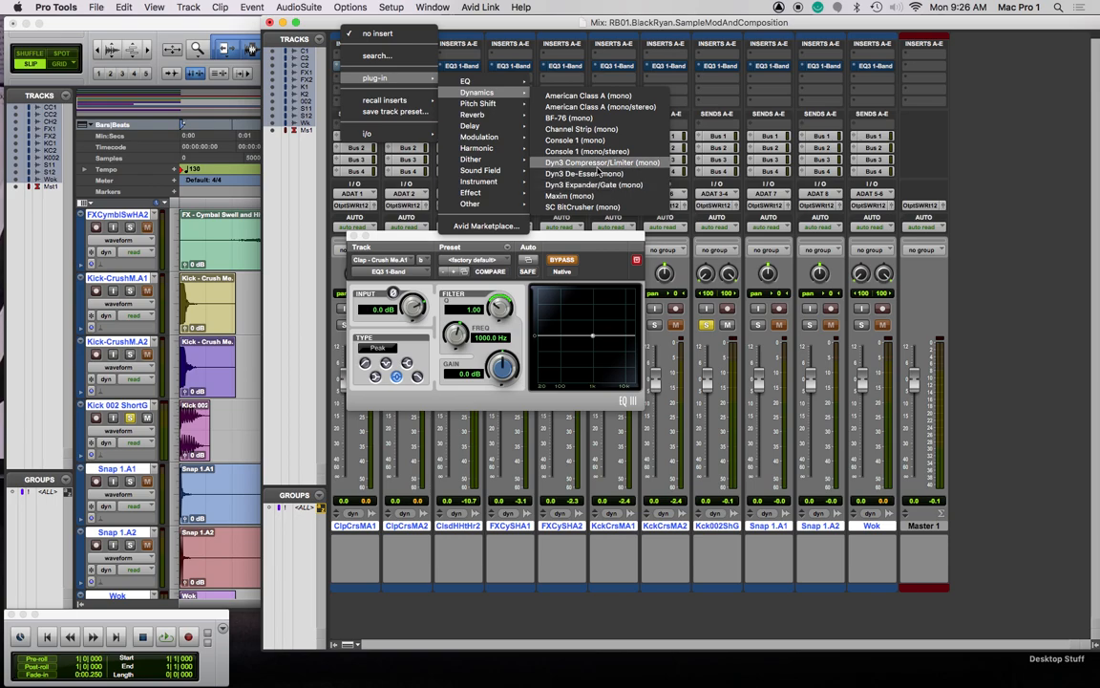
pyautogui.click(594, 128)
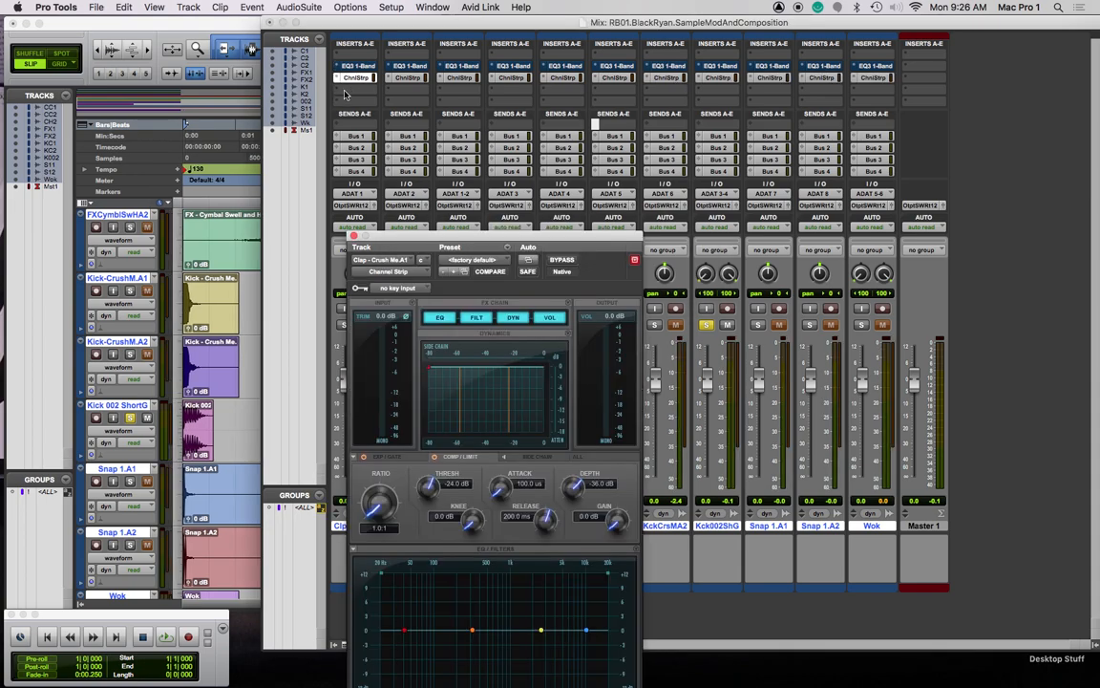
# Add EQ3 7-Band and Dyn3 Compressor/Limiter inserts after the channel strip
pyautogui.click(339, 96)
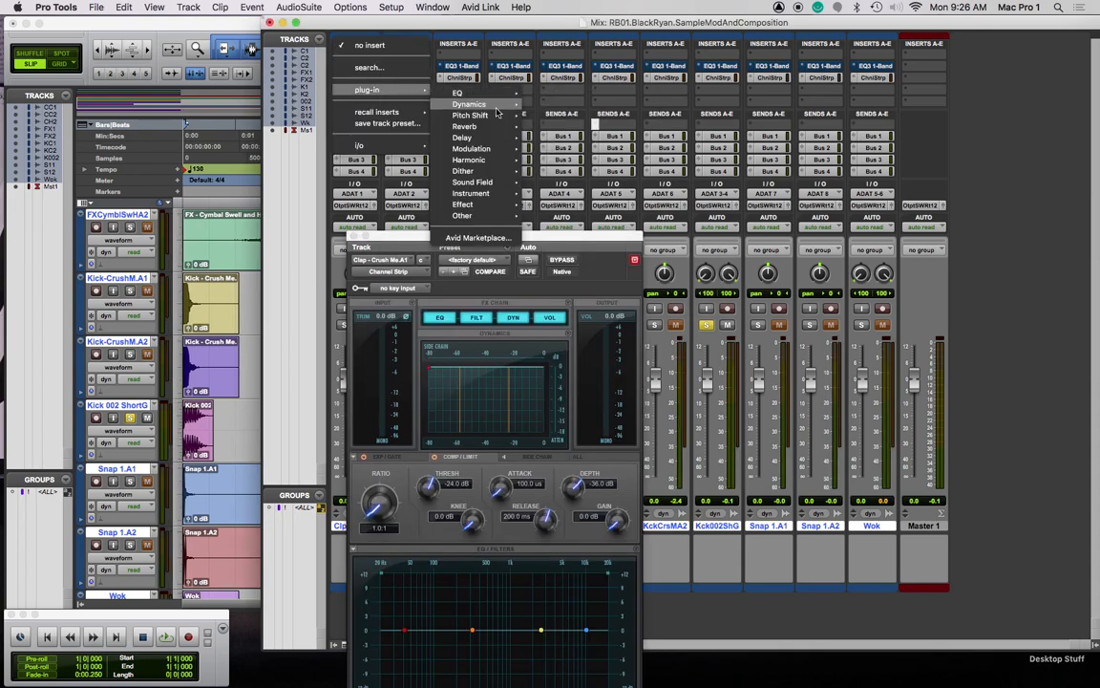
pyautogui.moveTo(473, 104)
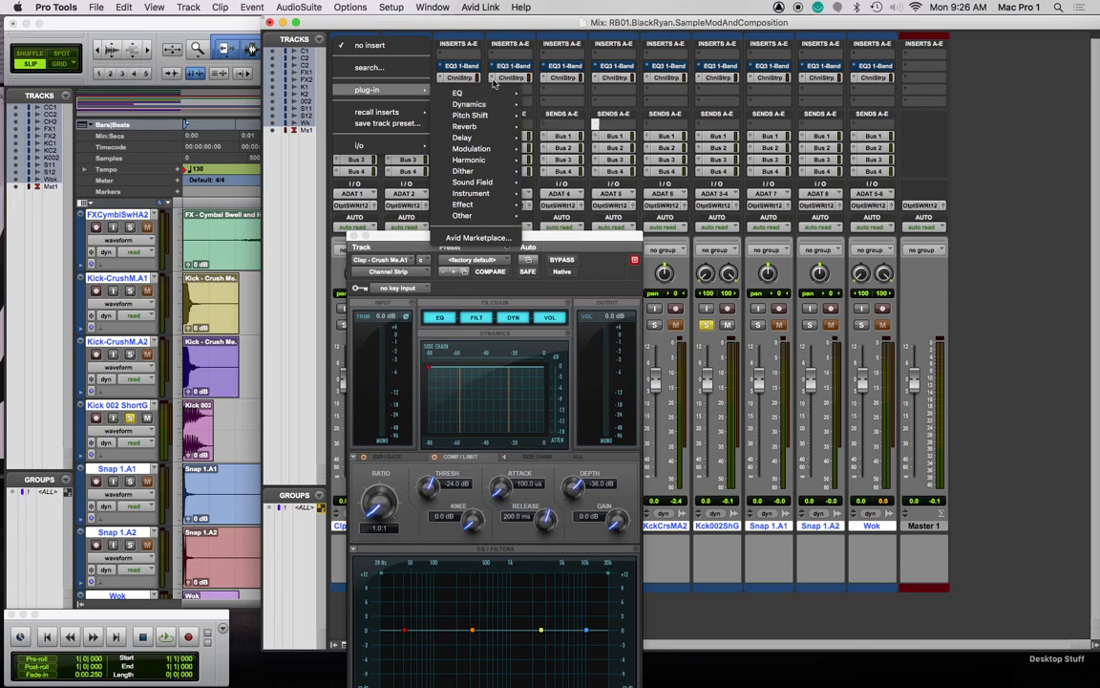
pyautogui.click(602, 161)
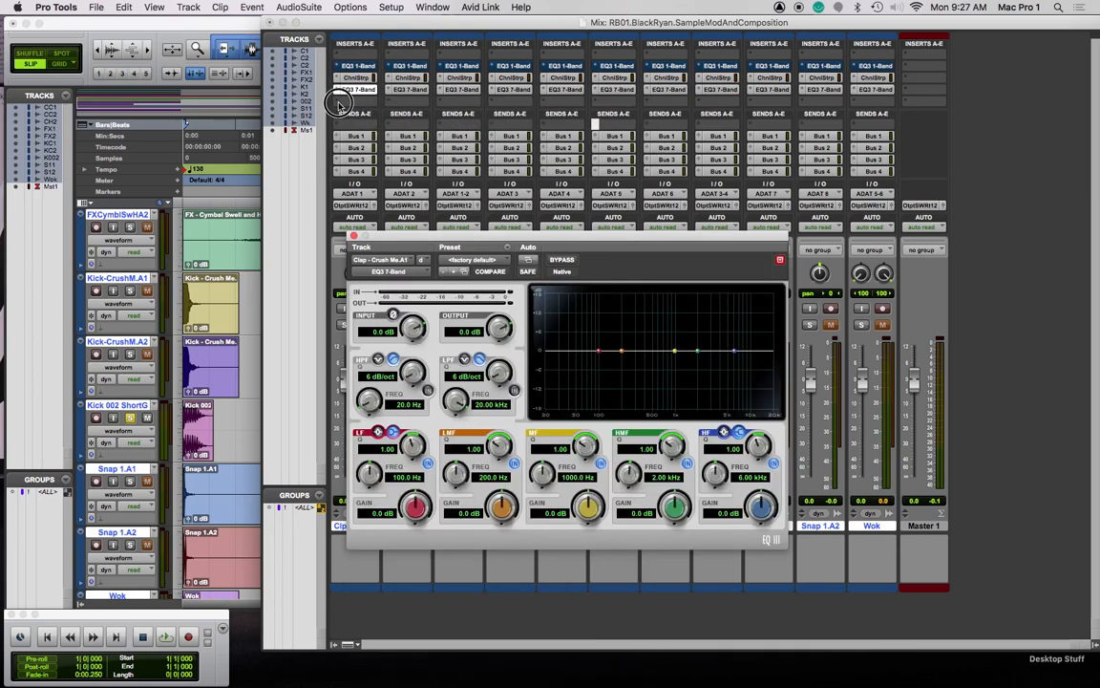
pyautogui.click(355, 101)
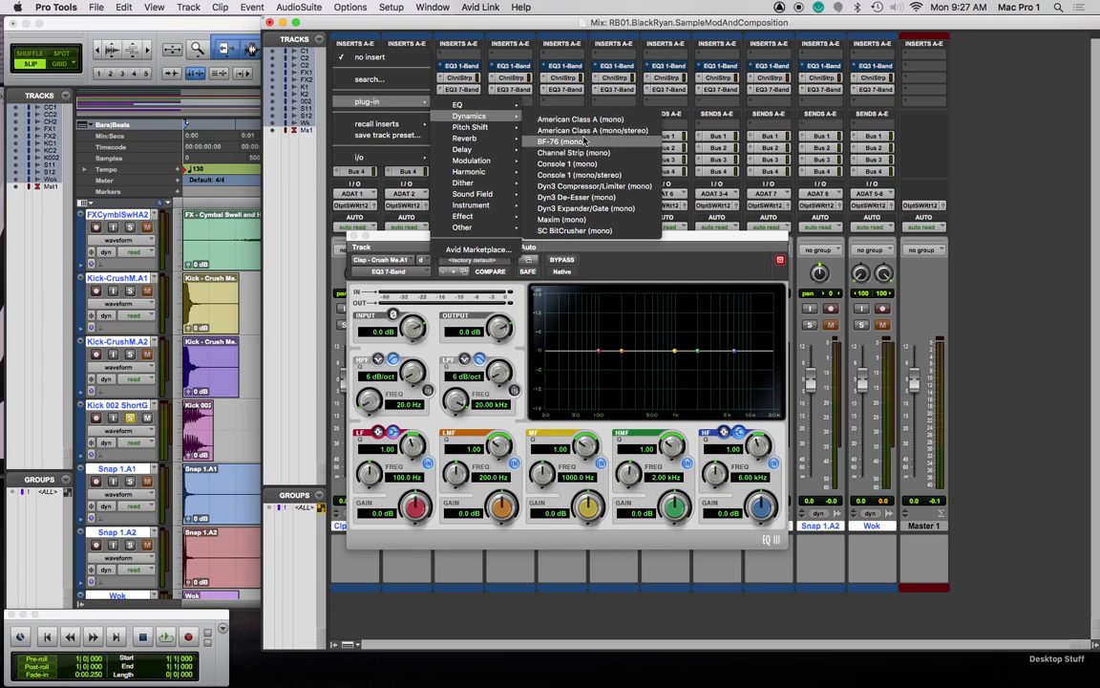
pyautogui.click(554, 185)
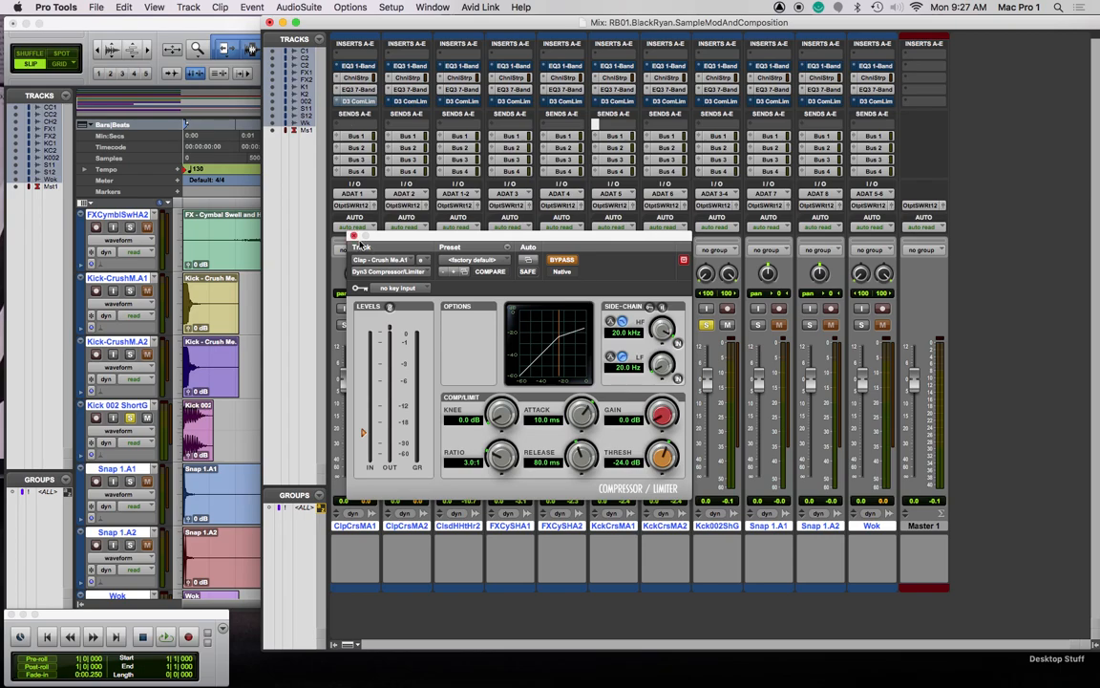
# Close the compressor, then review and close the Clap track's Channel Strip and EQ3 7-Band windows
pyautogui.click(354, 236)
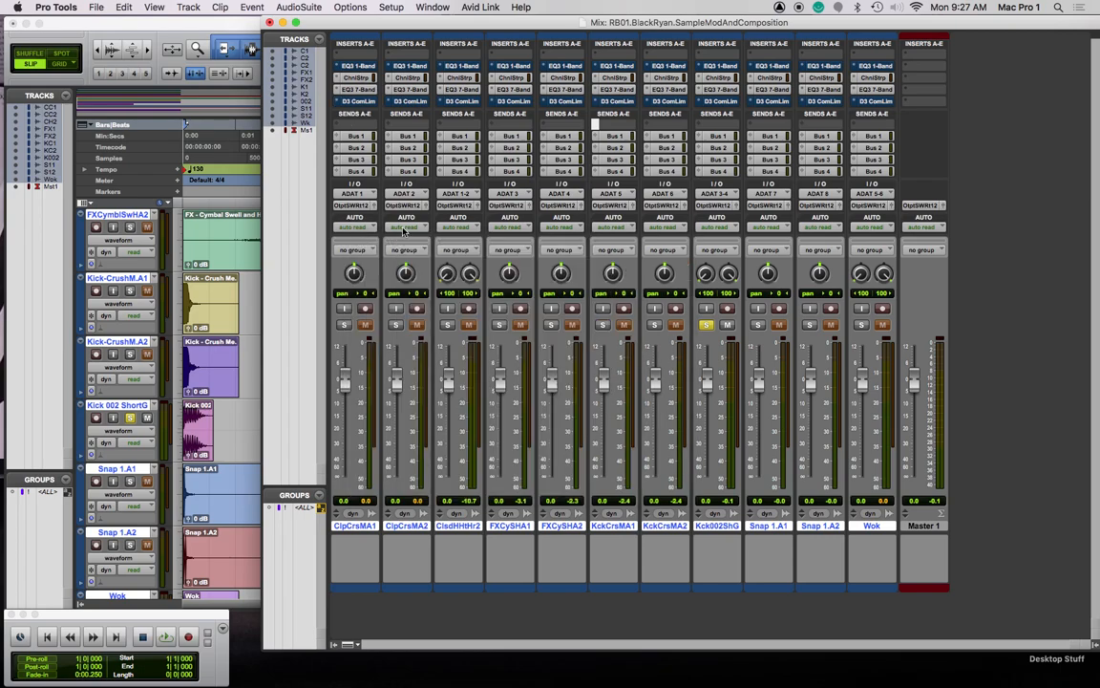
pyautogui.click(359, 80)
pyautogui.click(318, 164)
pyautogui.click(356, 89)
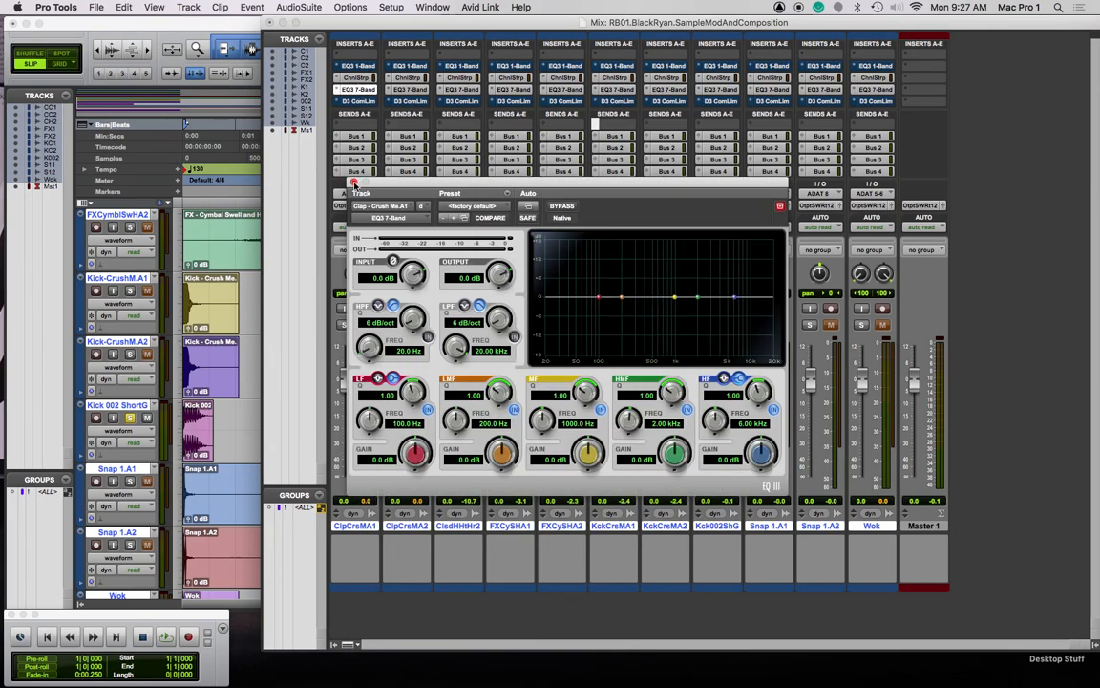
pyautogui.click(354, 183)
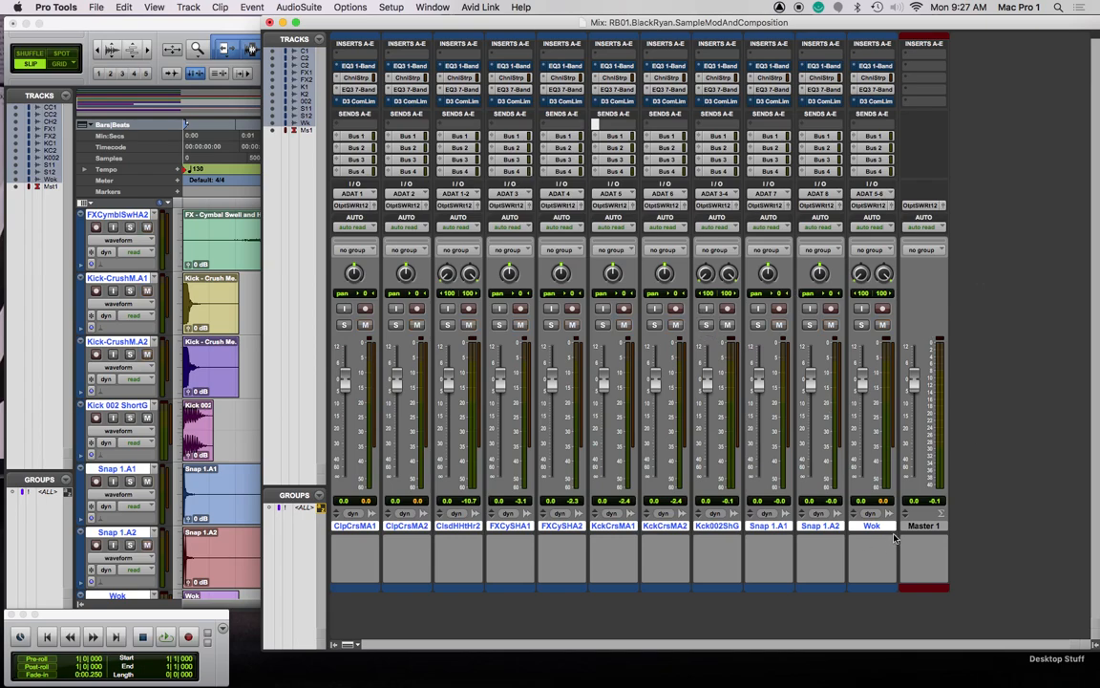
# Create two mono aux input tracks and name them Dly and Reverb
pyautogui.press('super+shift+n')
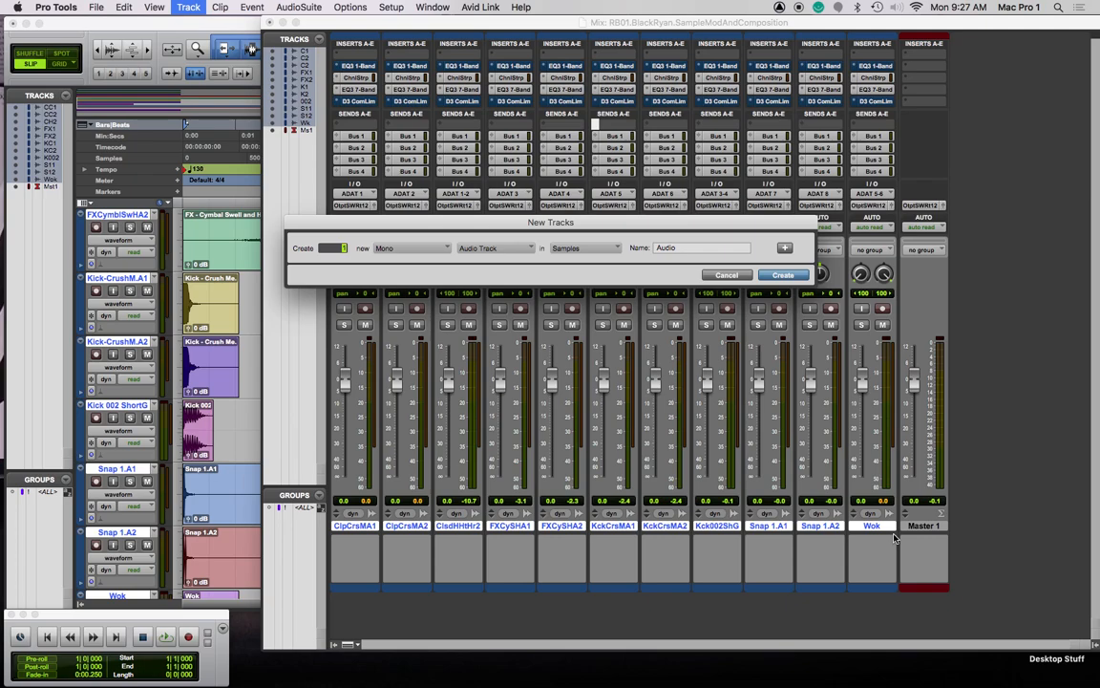
pyautogui.press('super+Down')
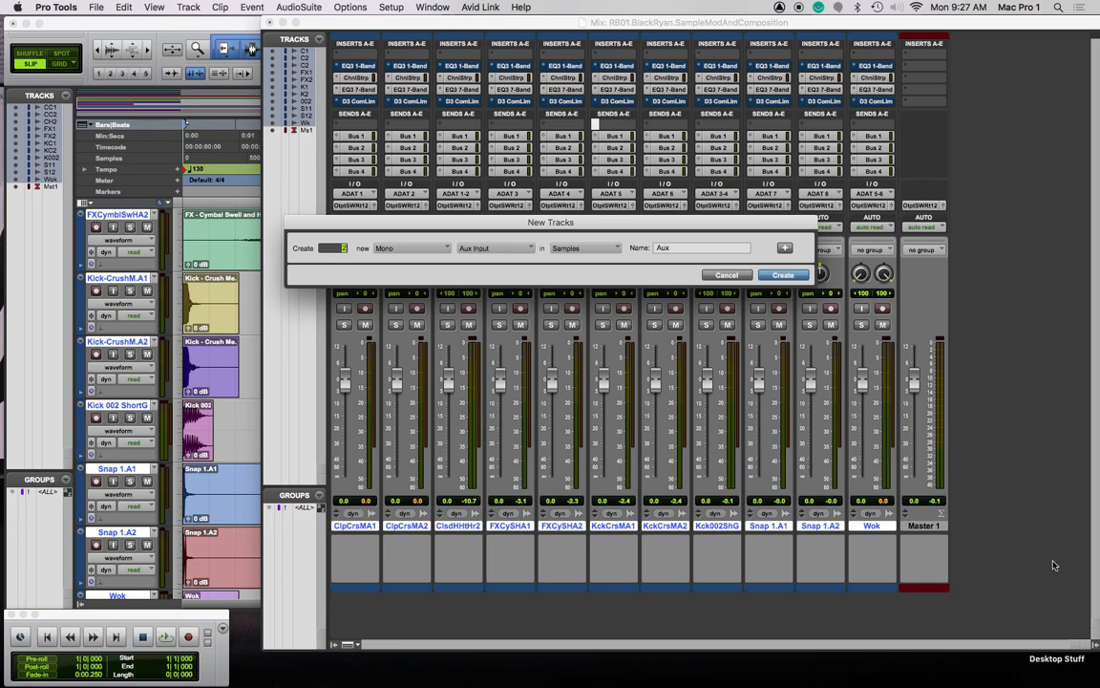
pyautogui.press('Return')
pyautogui.doubleClick(922, 525)
pyautogui.write('Dly')
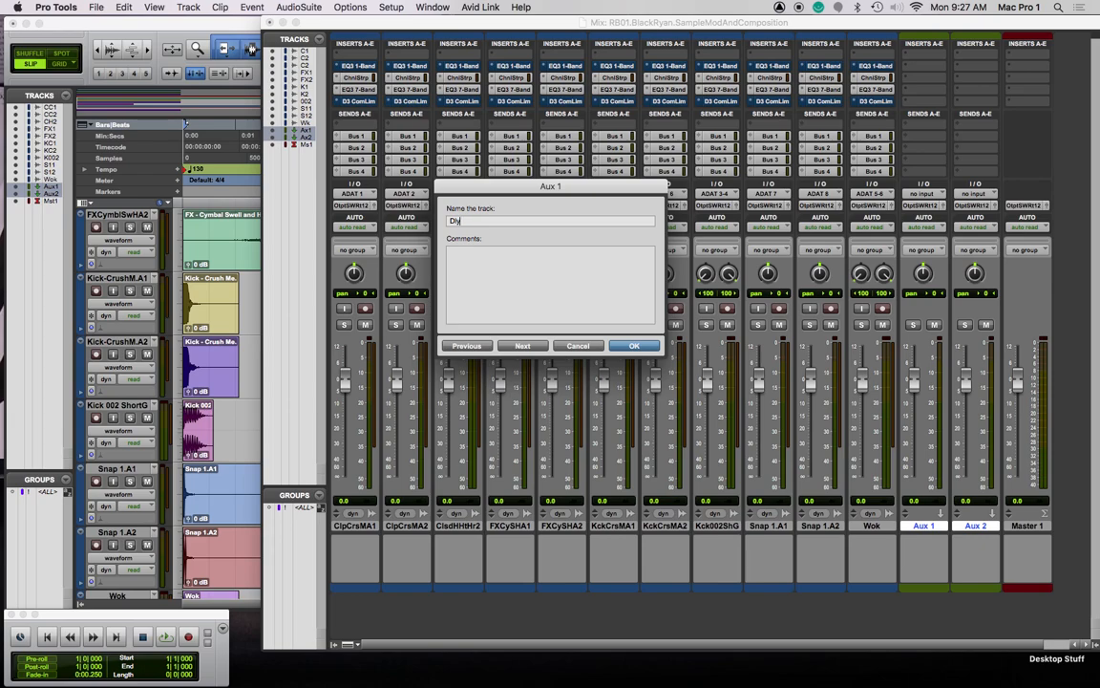
pyautogui.press('super+Right')
pyautogui.write('Rever')
pyautogui.press('Return')
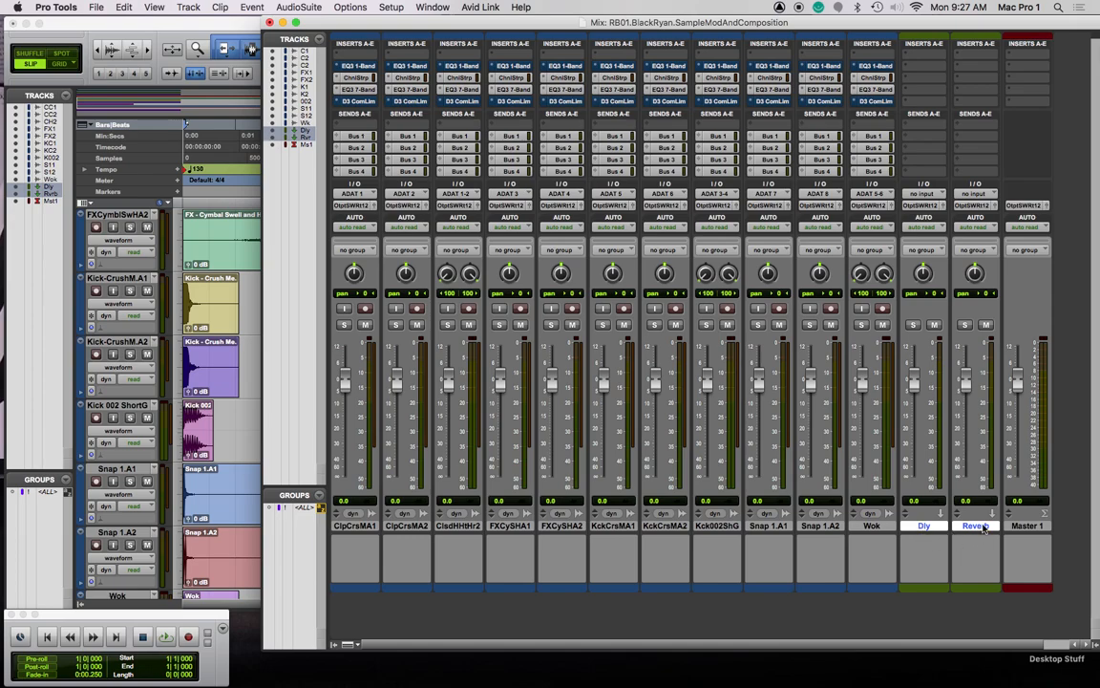
# Create two more aux input tracks and name them Verb Long and Crzy Verb
pyautogui.press('super+shift+n')
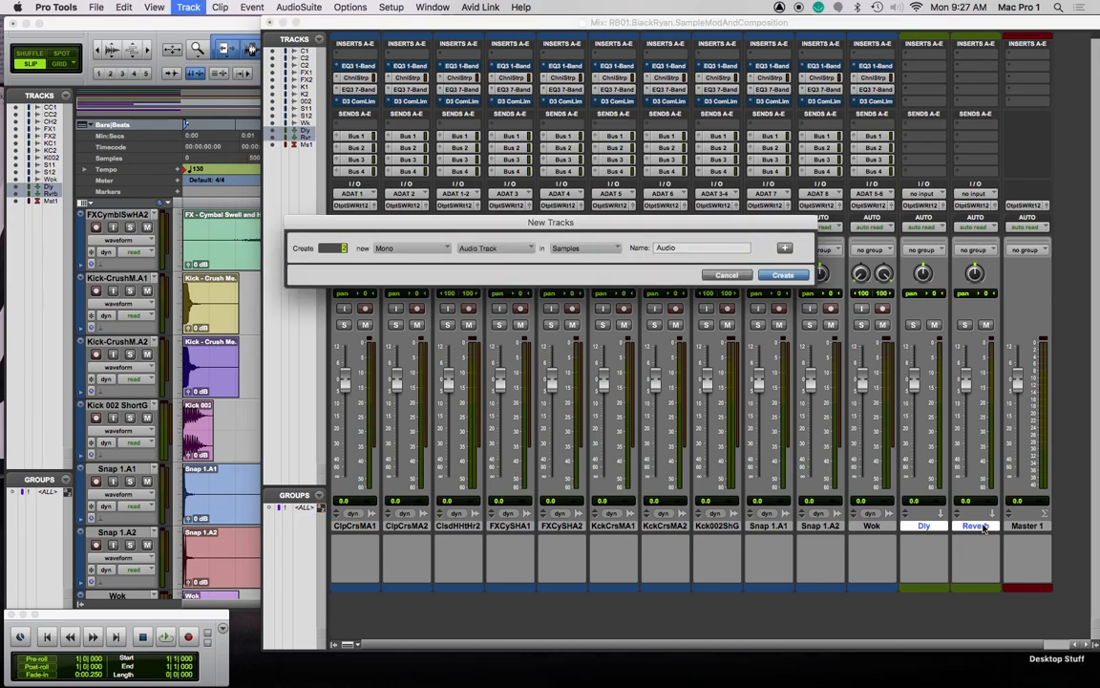
pyautogui.press('super+Down')
pyautogui.press('Return')
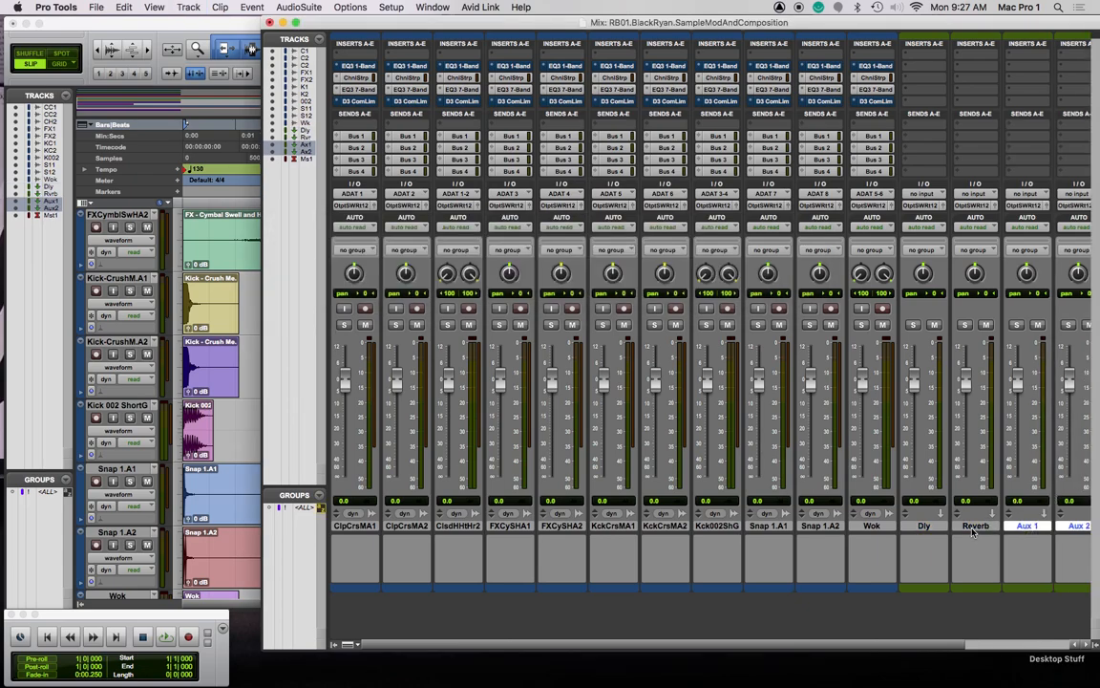
pyautogui.doubleClick(1031, 527)
pyautogui.write('Verb Long')
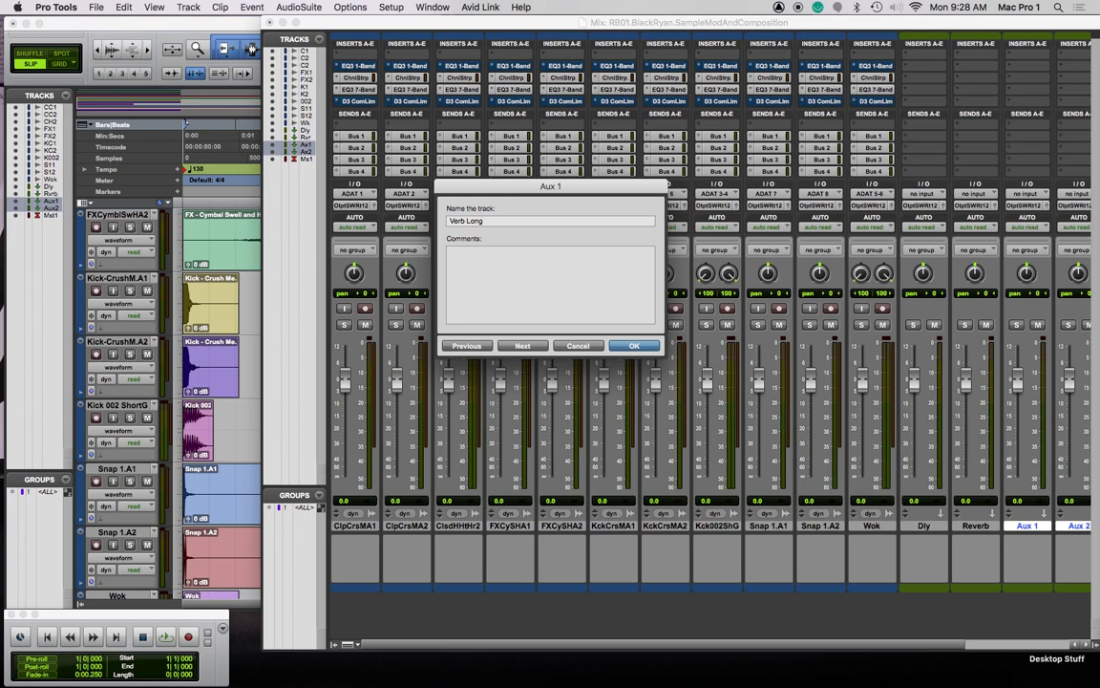
pyautogui.press('super+Right')
pyautogui.write('Crzy Verb')
pyautogui.press('Return')
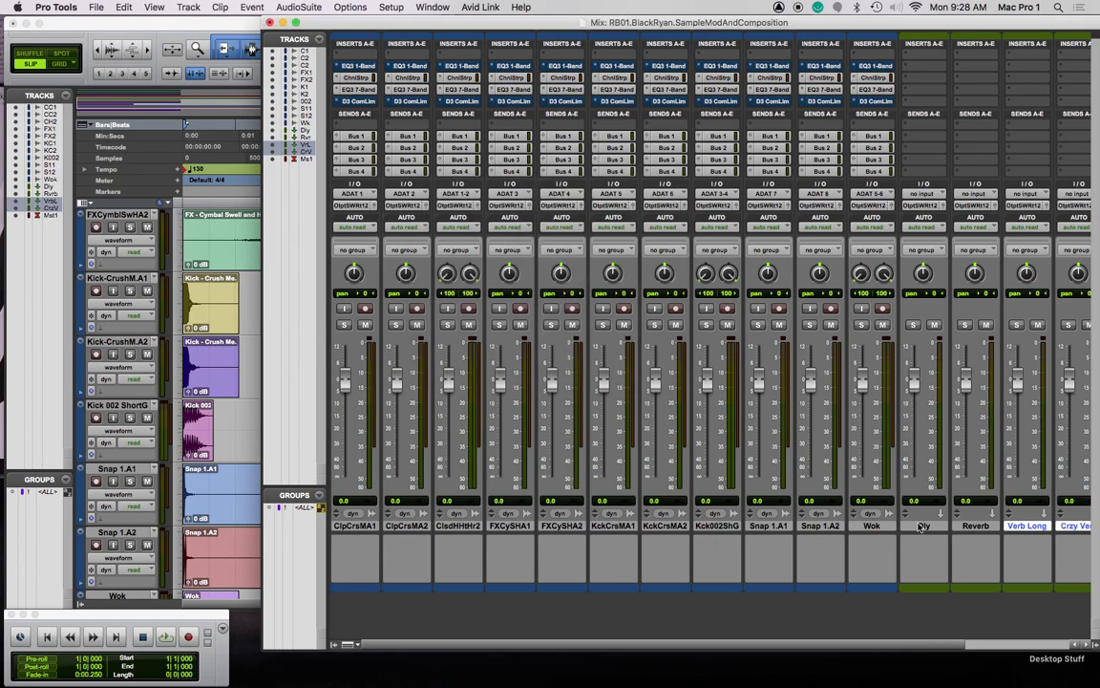
pyautogui.hscroll(3, 752, 548)
# Select Dly through Crzy Verb and cascade their inputs from Bus 1 to Bus 4
pyautogui.click(792, 526)
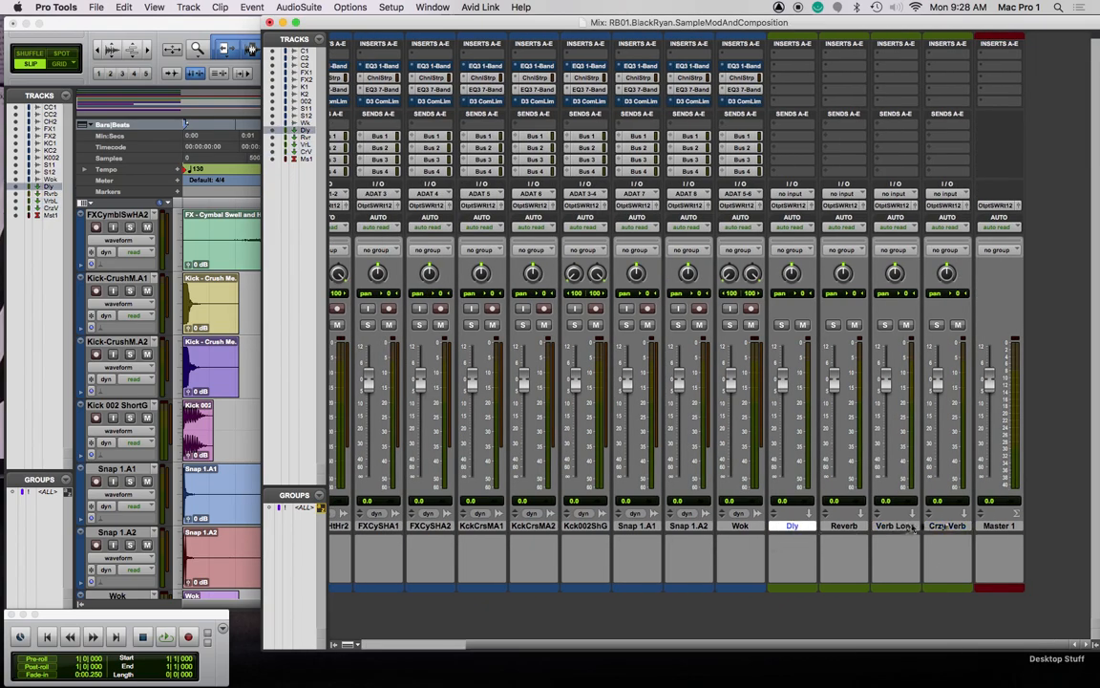
pyautogui.keyDown('shift'); pyautogui.click(962, 526); pyautogui.keyUp('shift')
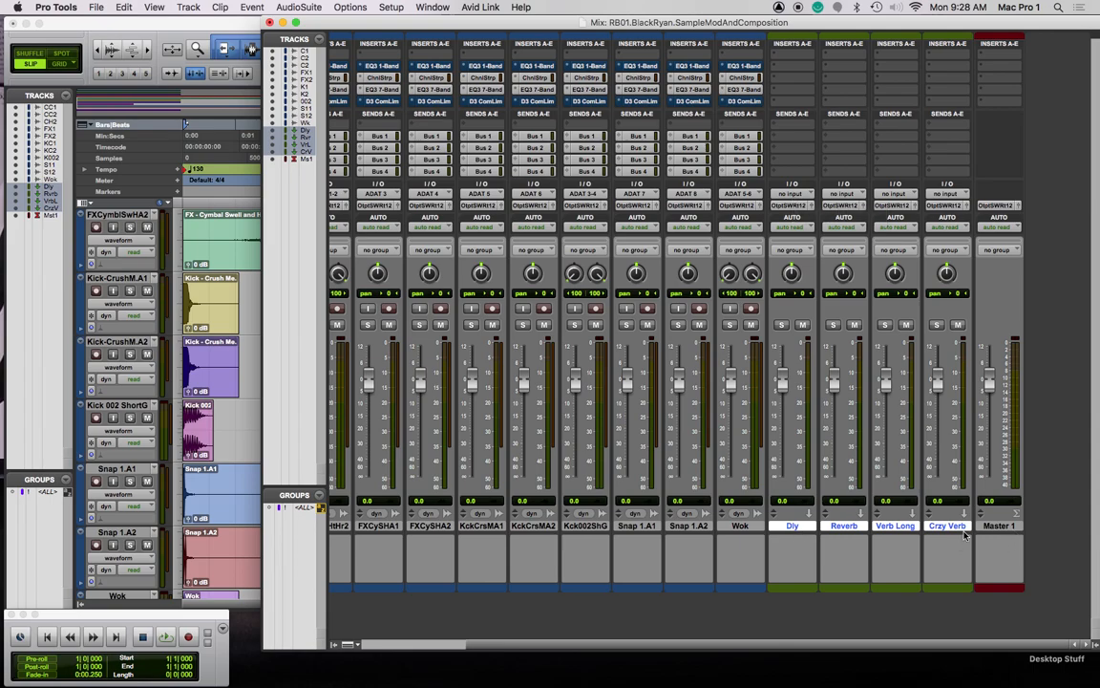
pyautogui.click(807, 198)
pyautogui.moveTo(807, 207)
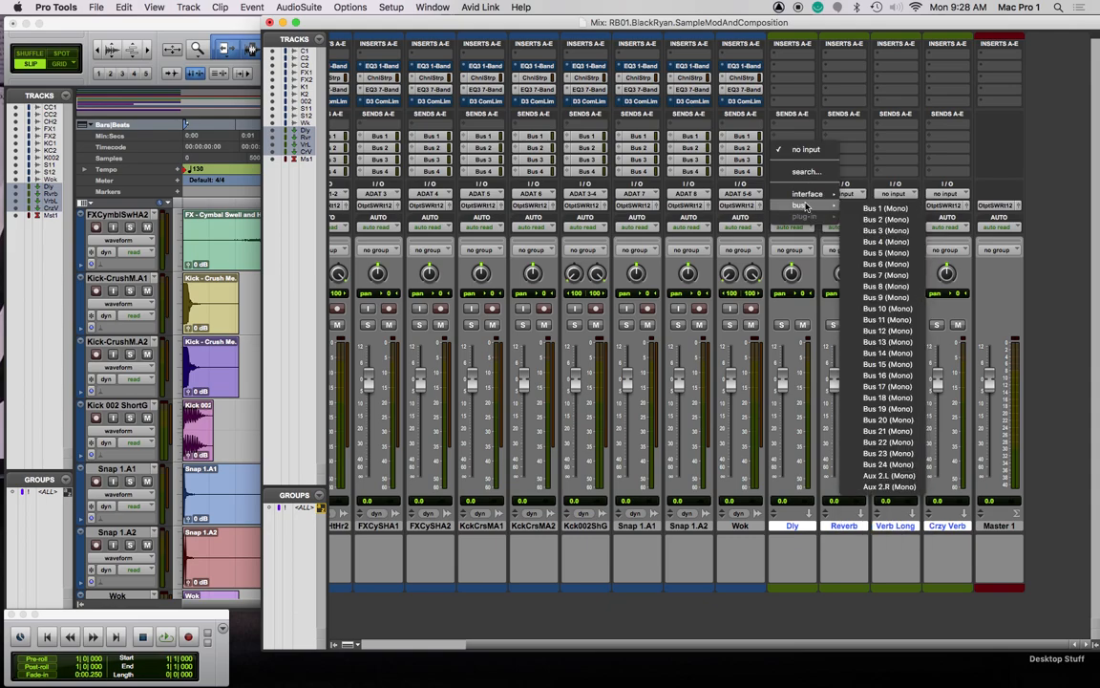
pyautogui.keyDown('alt'); pyautogui.keyDown('shift'); pyautogui.keyDown('super'); pyautogui.click(886, 208); pyautogui.keyUp('super'); pyautogui.keyUp('shift'); pyautogui.keyUp('alt')
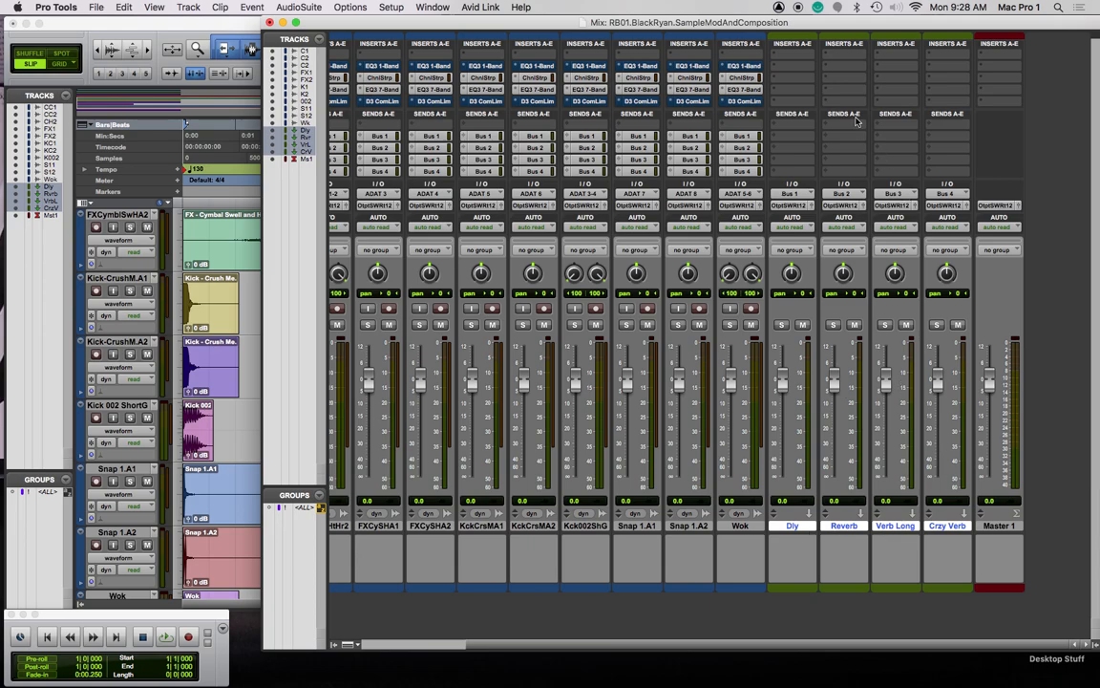
# Change the track selection to just the Verb Long and Reverb aux tracks
pyautogui.keyDown('super'); pyautogui.click(898, 527); pyautogui.keyUp('super')
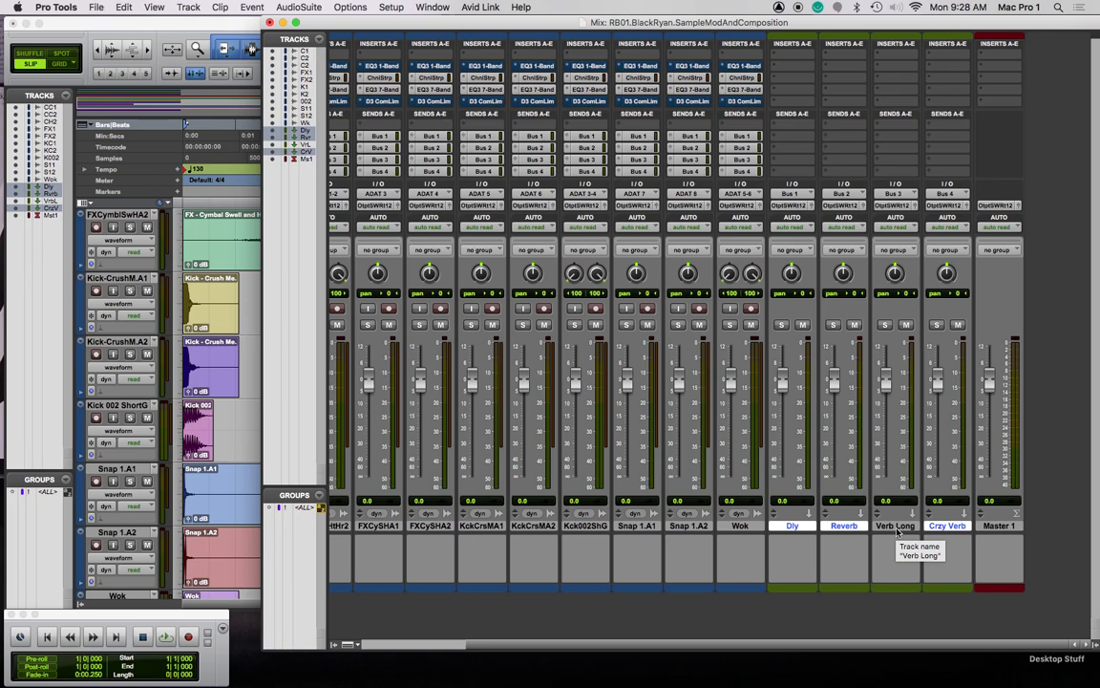
pyautogui.click(898, 527)
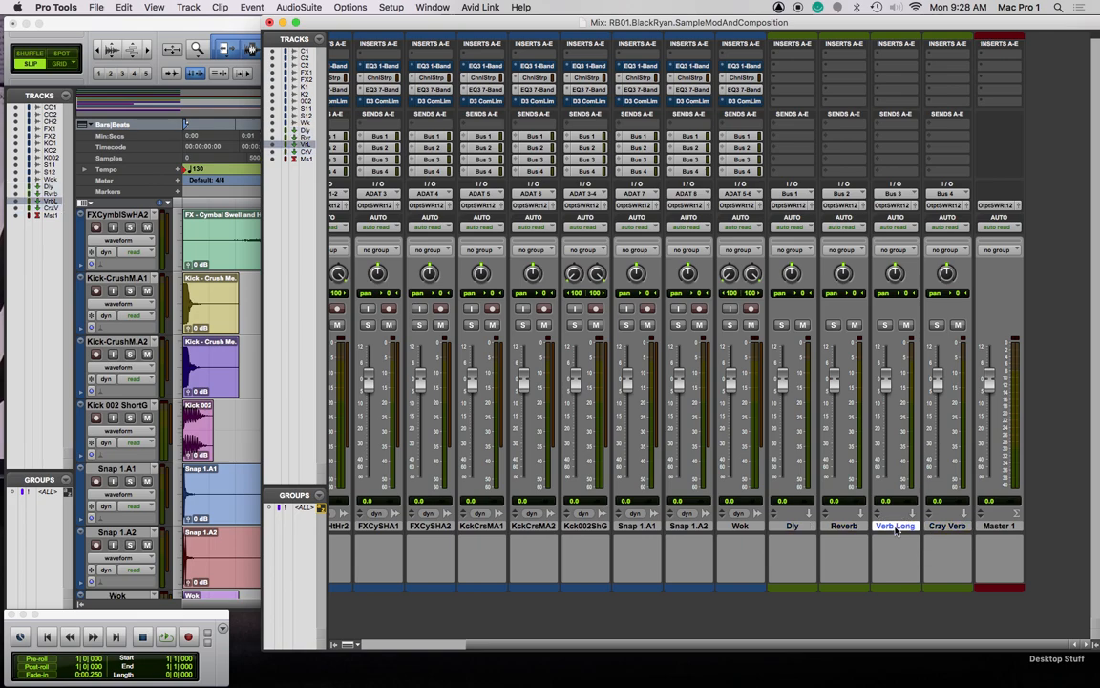
pyautogui.keyDown('super'); pyautogui.click(843, 527); pyautogui.keyUp('super')
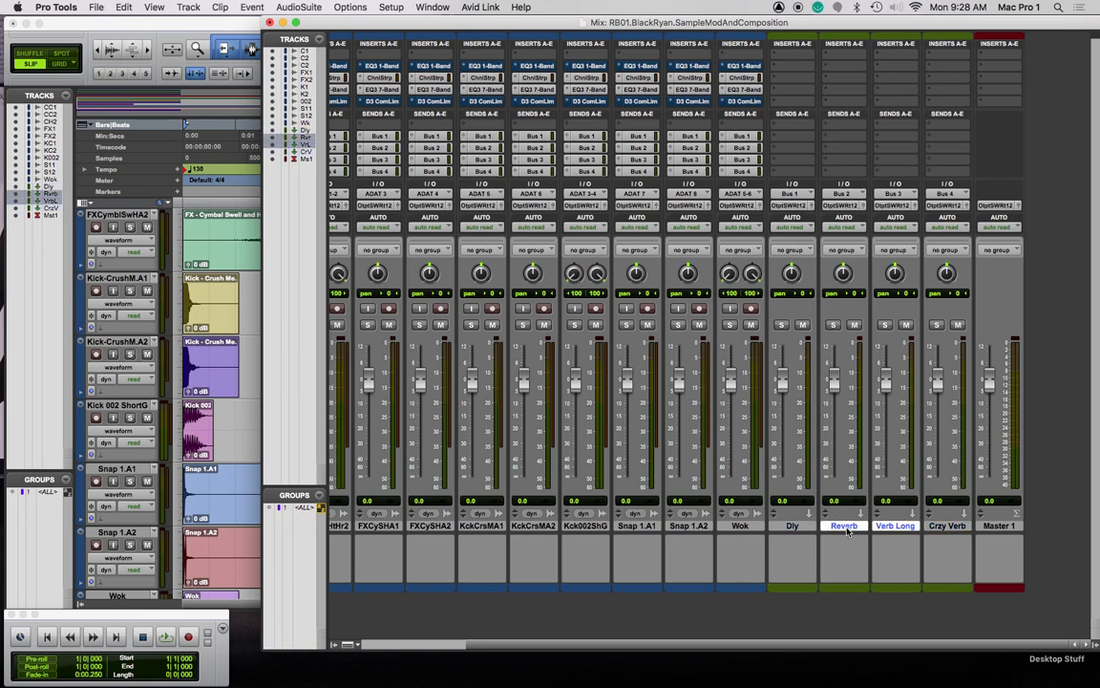
# Insert D-Verb on the Reverb and Verb Long tracks
pyautogui.click(828, 80)
pyautogui.moveTo(864, 78)
pyautogui.moveTo(972, 128)
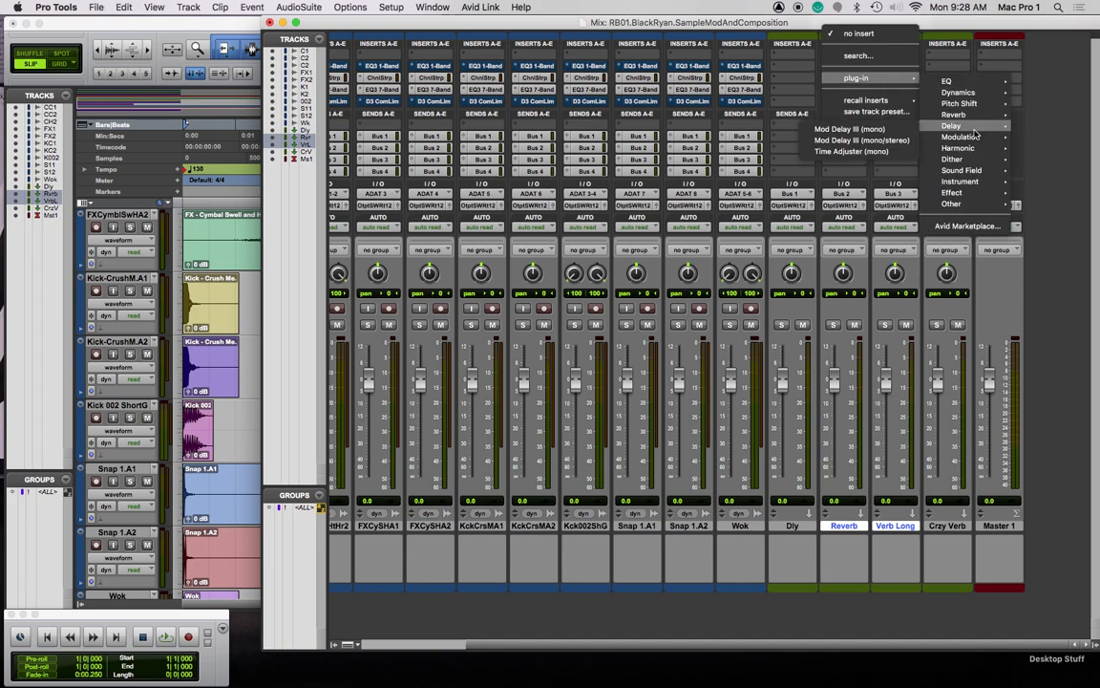
pyautogui.click(876, 130)
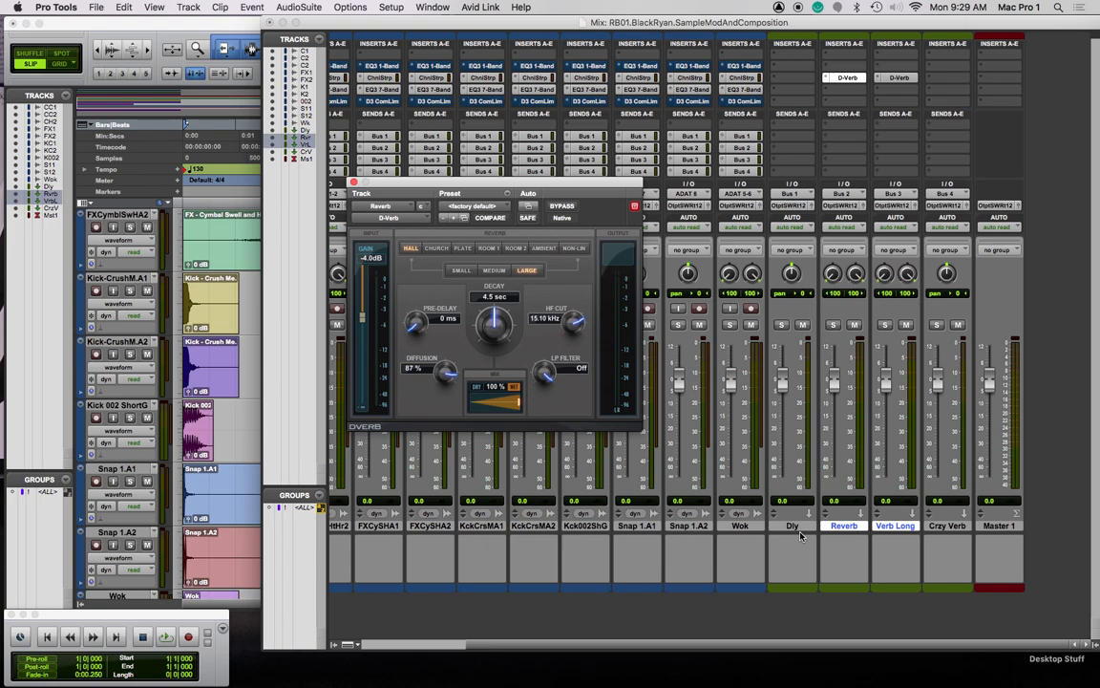
pyautogui.click(800, 535)
# Insert Mod Delay III on the Dly track
pyautogui.click(799, 61)
pyautogui.moveTo(816, 77)
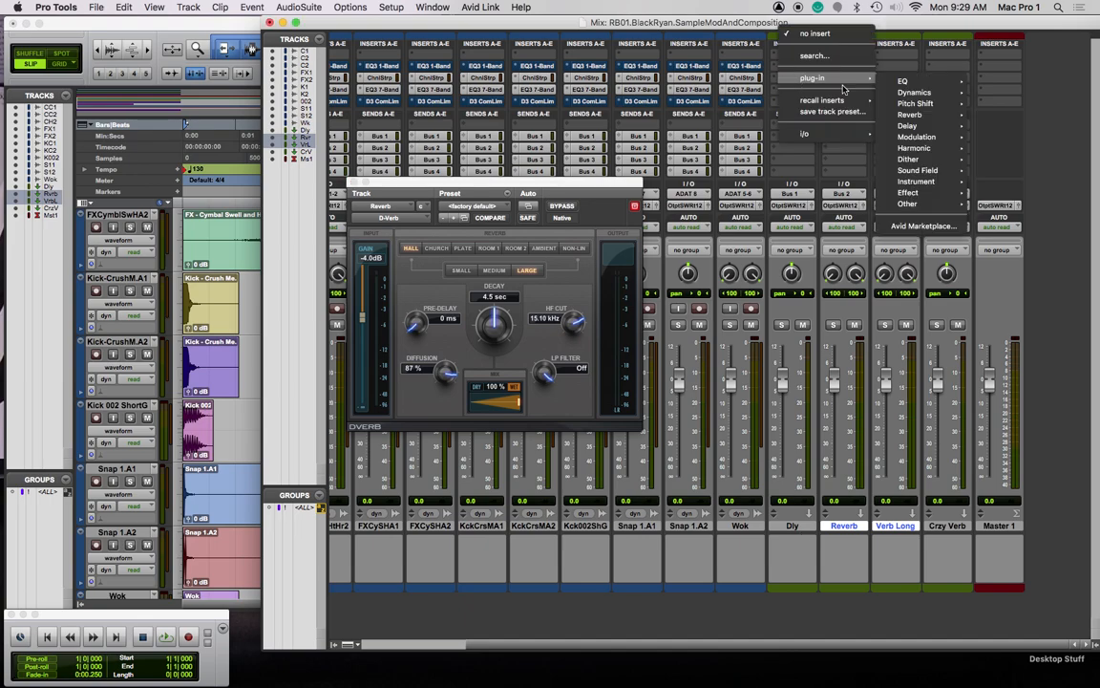
pyautogui.moveTo(950, 126)
pyautogui.click(1073, 144)
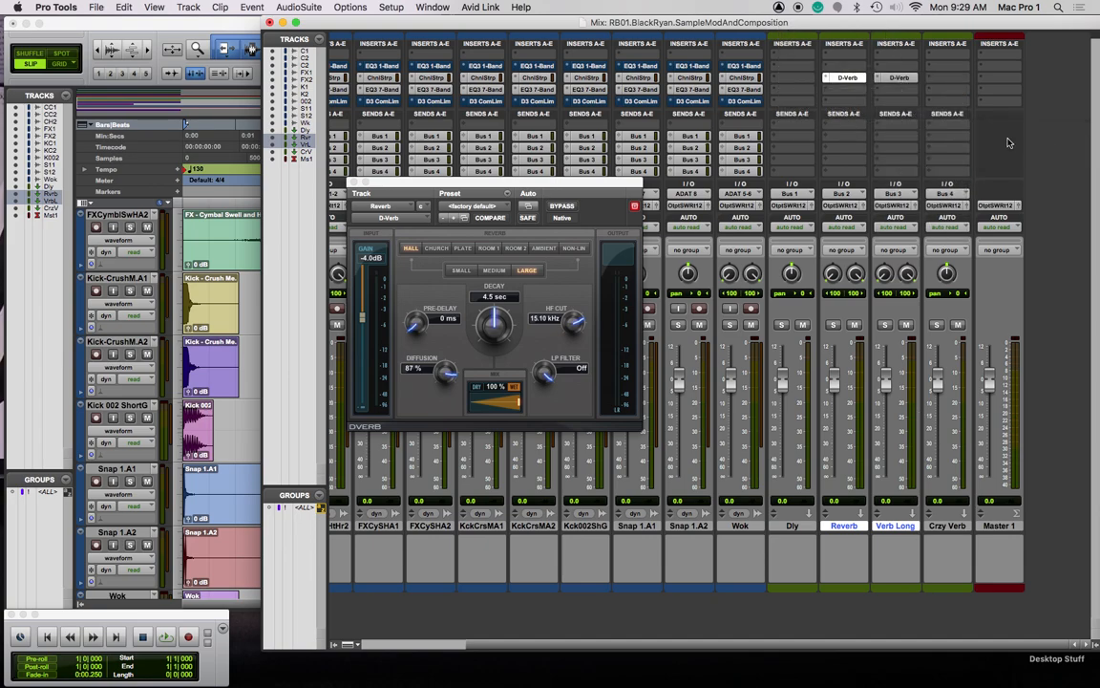
# Insert EQ3 7-Band as the first plug-in on the Crzy Verb track
pyautogui.click(931, 78)
pyautogui.moveTo(960, 66)
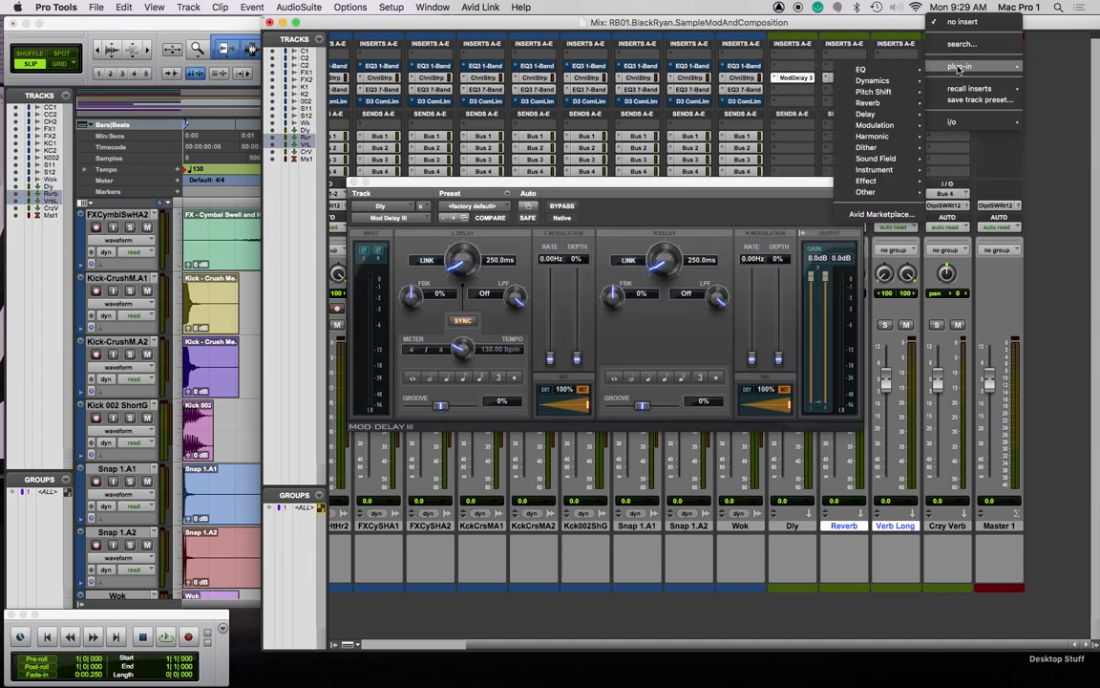
pyautogui.moveTo(893, 92)
pyautogui.moveTo(865, 70)
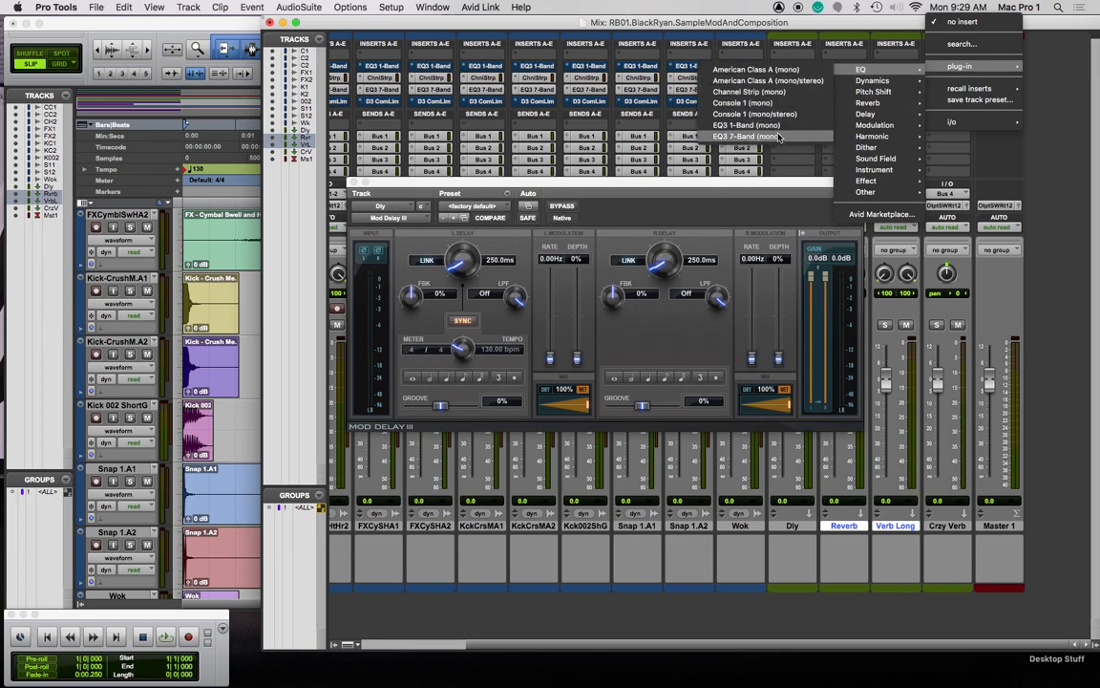
pyautogui.click(747, 136)
# Add Mod Delay III and D-Verb after the EQ on the Crzy Verb track
pyautogui.click(935, 78)
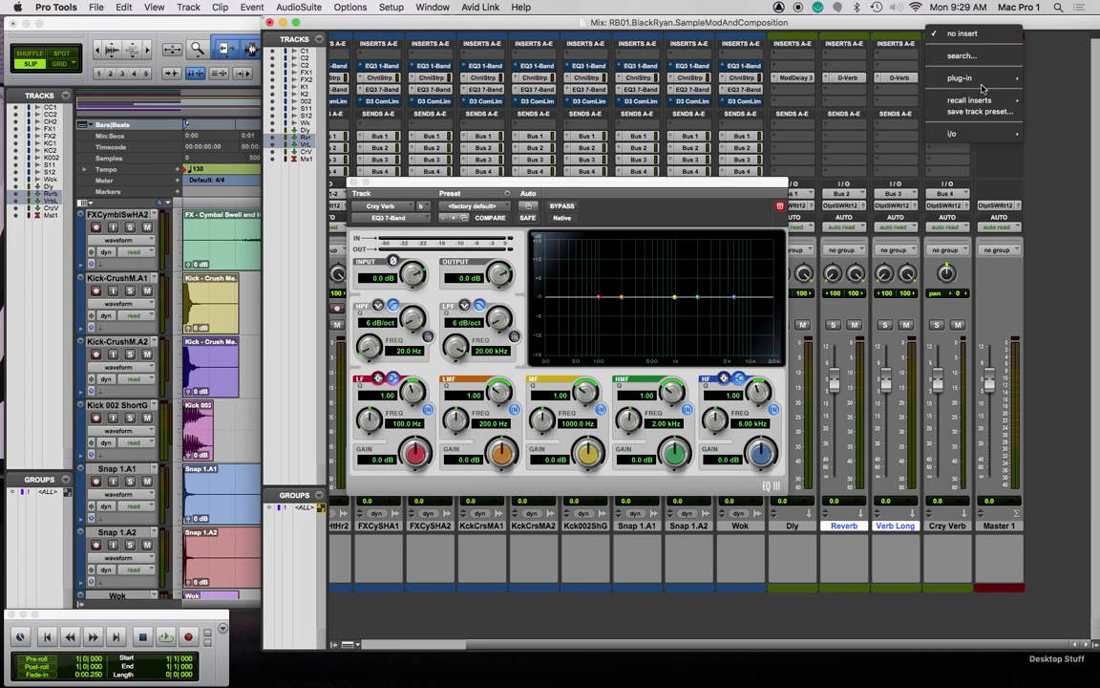
pyautogui.moveTo(960, 77)
pyautogui.moveTo(879, 128)
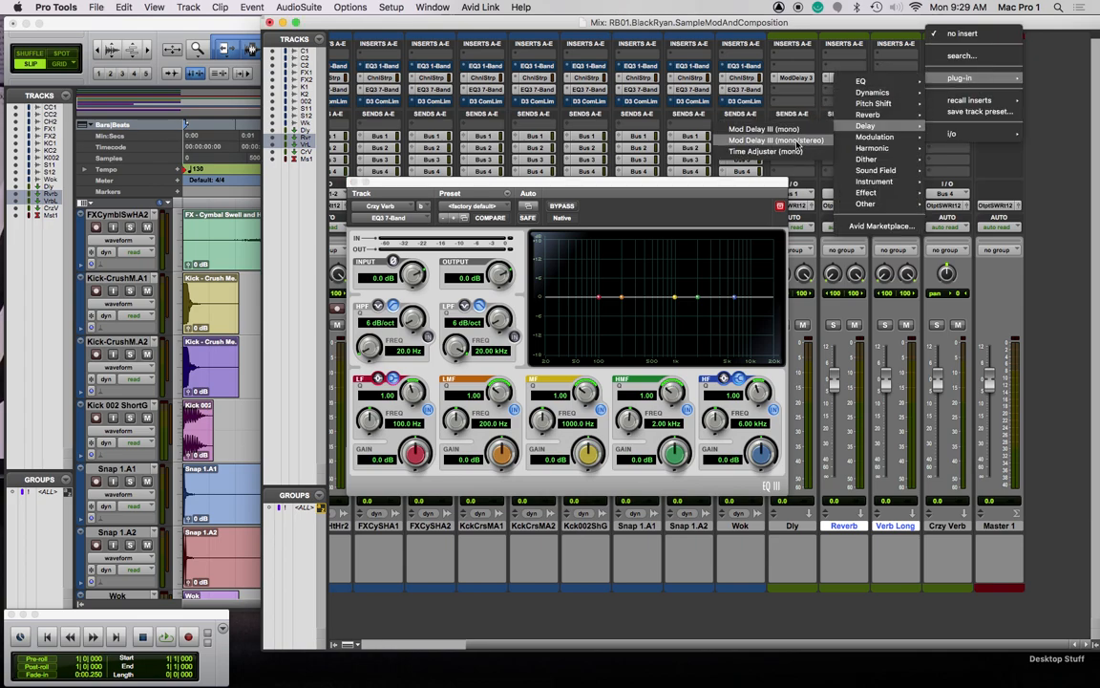
pyautogui.click(785, 141)
pyautogui.click(936, 89)
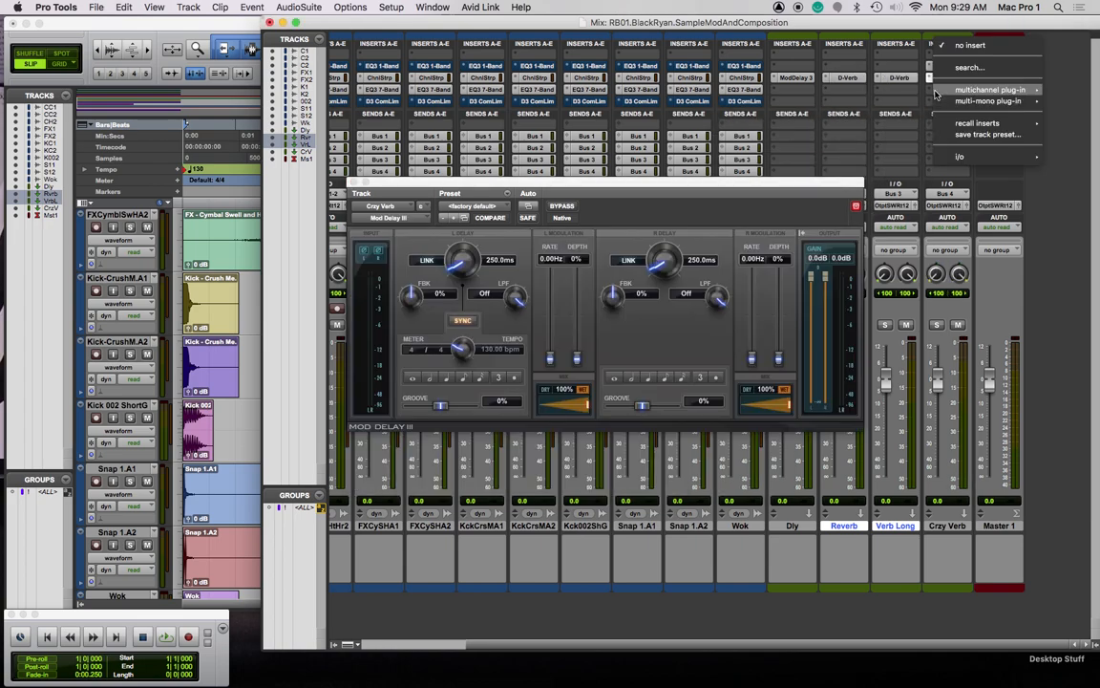
pyautogui.moveTo(989, 90)
pyautogui.moveTo(875, 126)
pyautogui.click(815, 130)
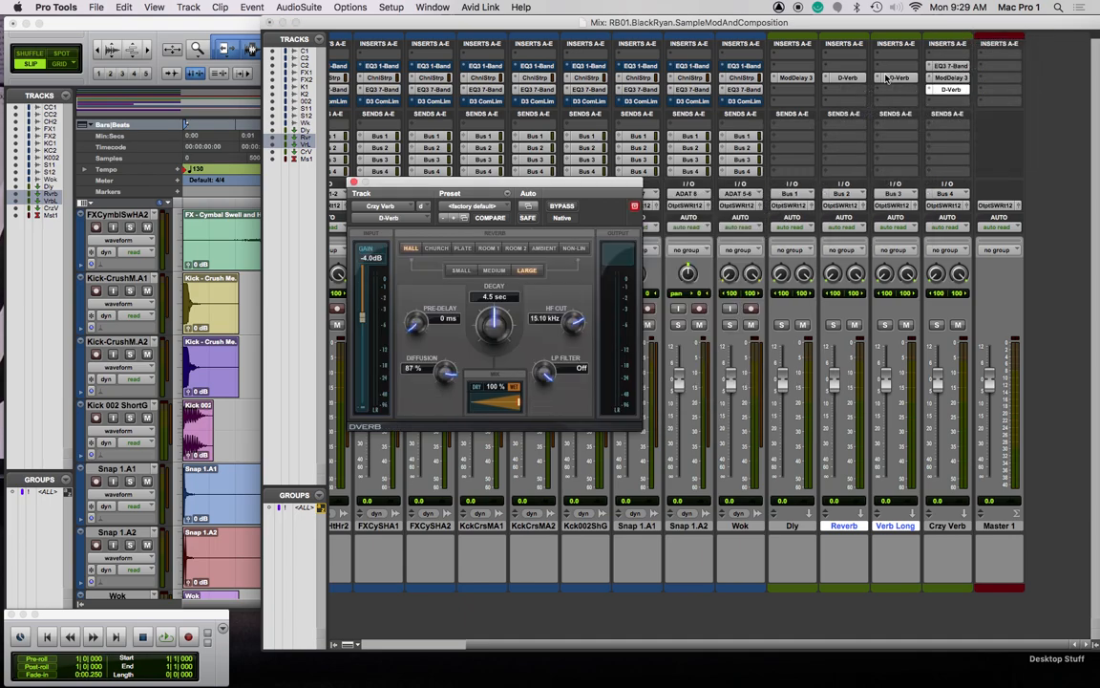
# Set Verb Long's D-Verb to Plate and the Reverb track's D-Verb to Small (2.2 sec)
pyautogui.click(888, 78)
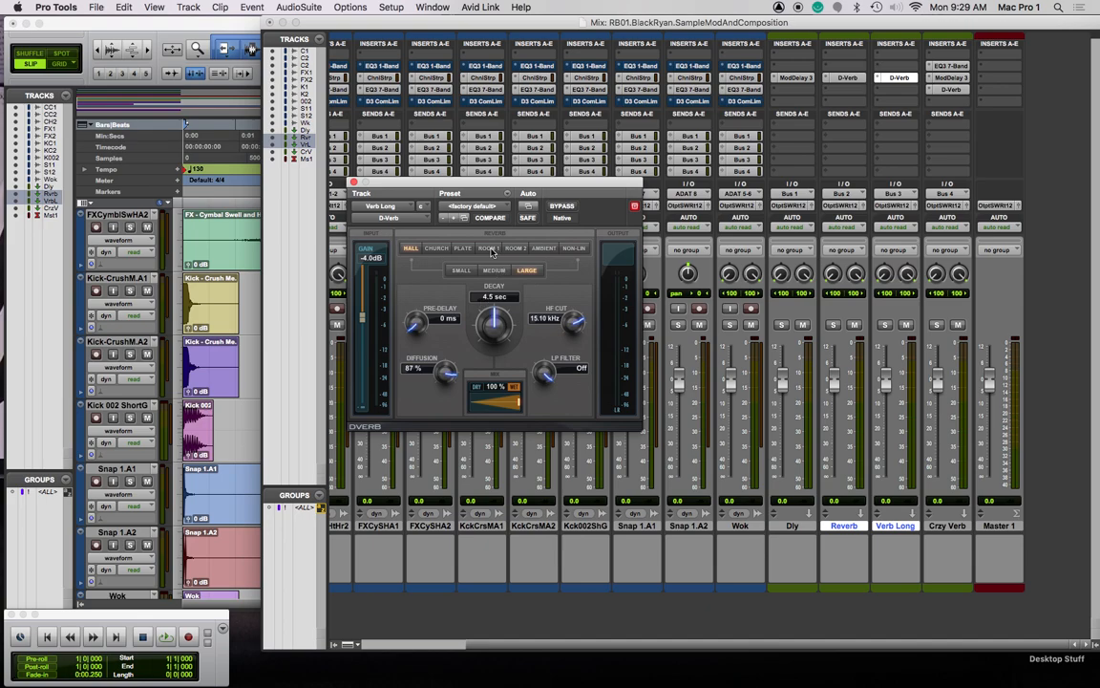
pyautogui.click(460, 249)
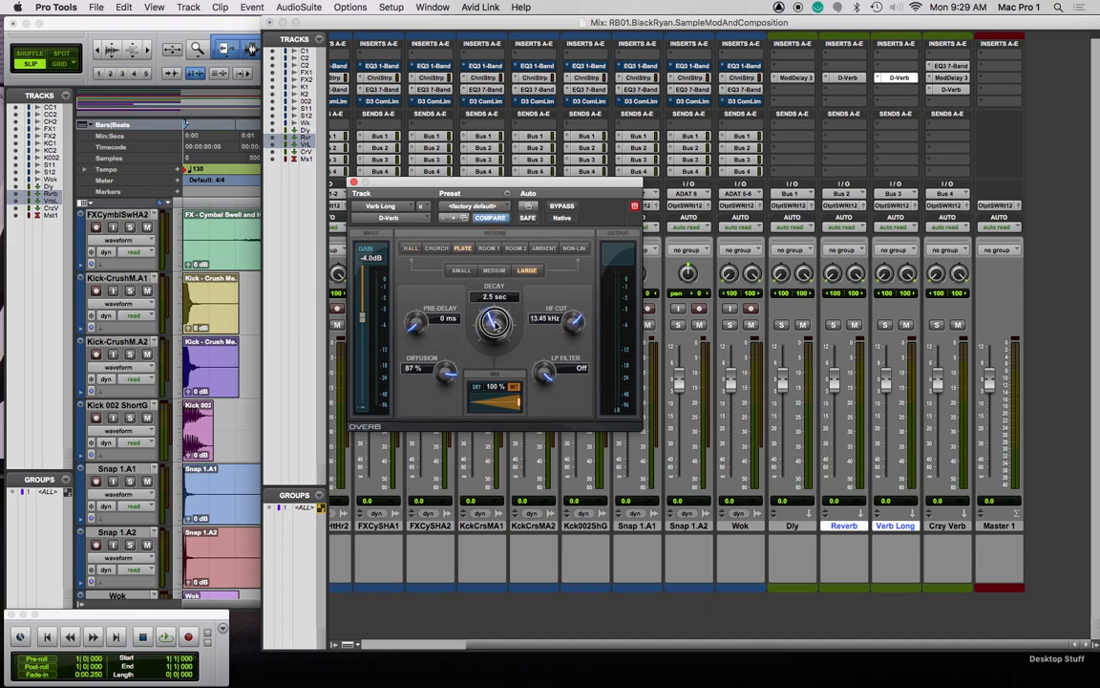
pyautogui.click(847, 78)
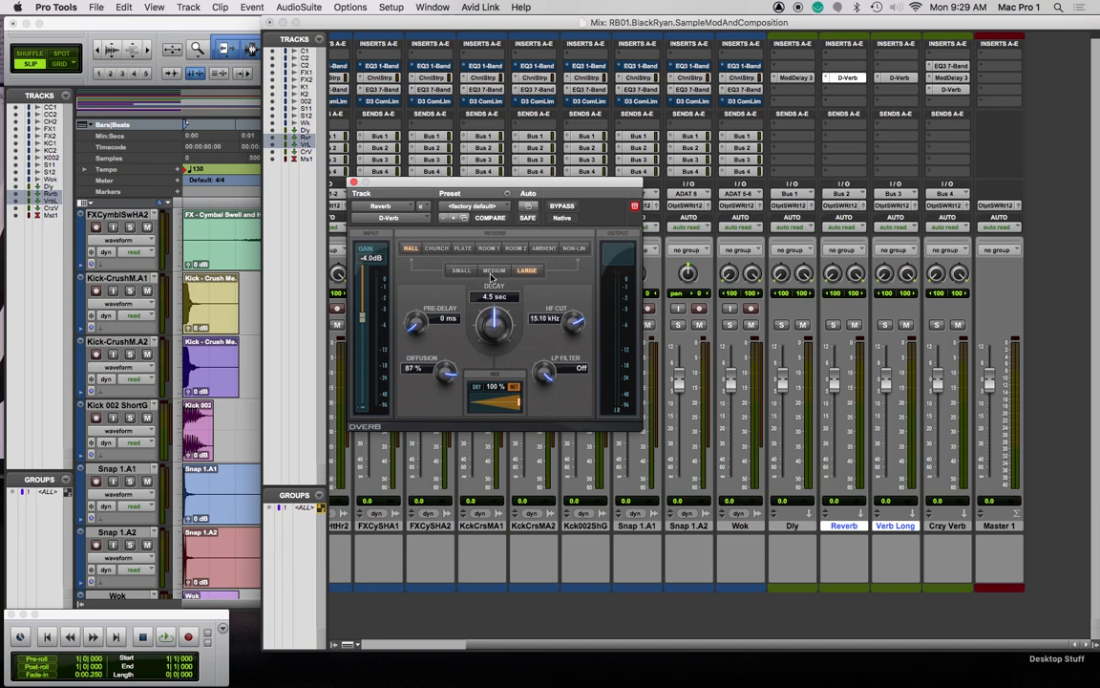
pyautogui.click(467, 272)
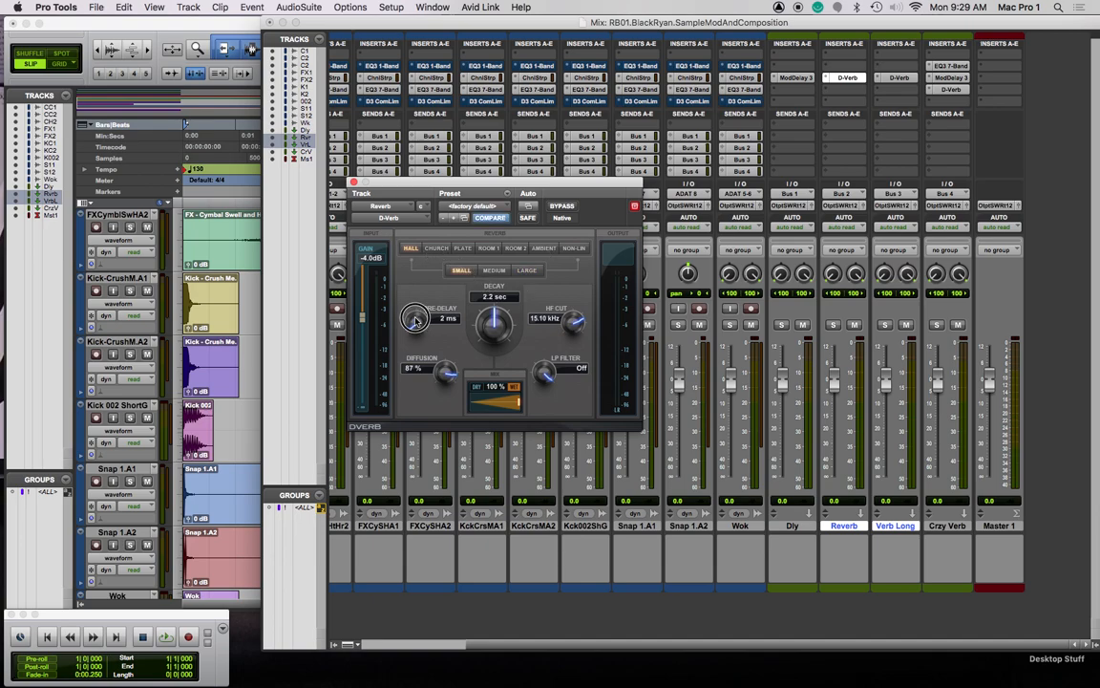
pyautogui.click(899, 77)
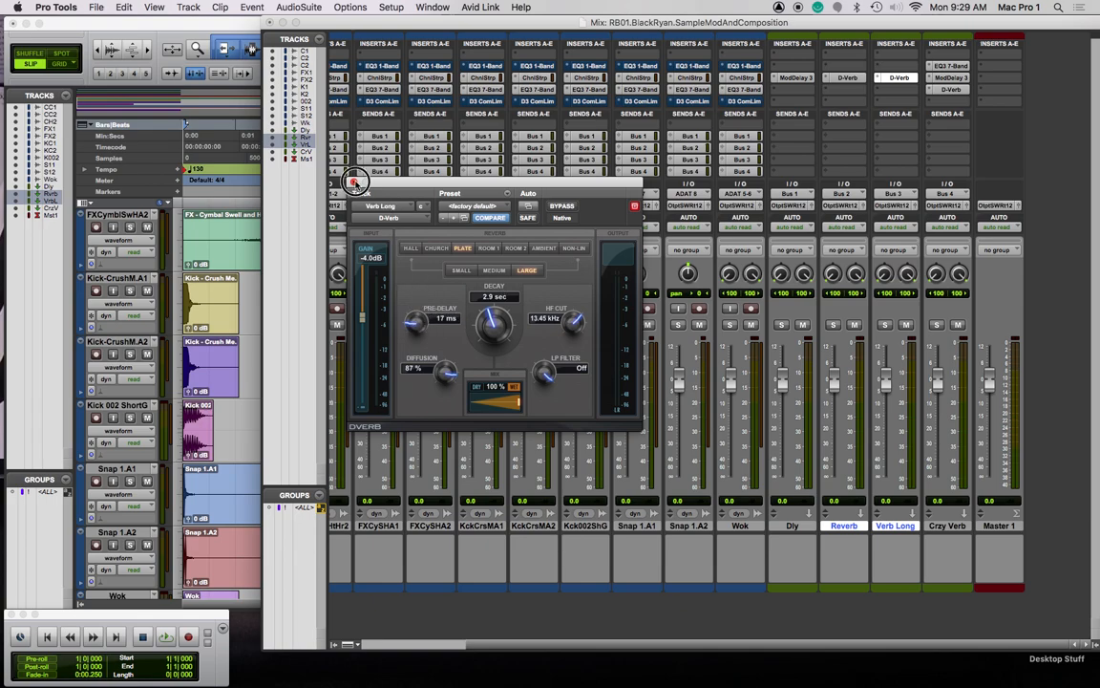
pyautogui.click(353, 182)
# Sync Dly's Mod Delay III delays to note values: 461.5 ms left, 230.8 ms right
pyautogui.click(960, 77)
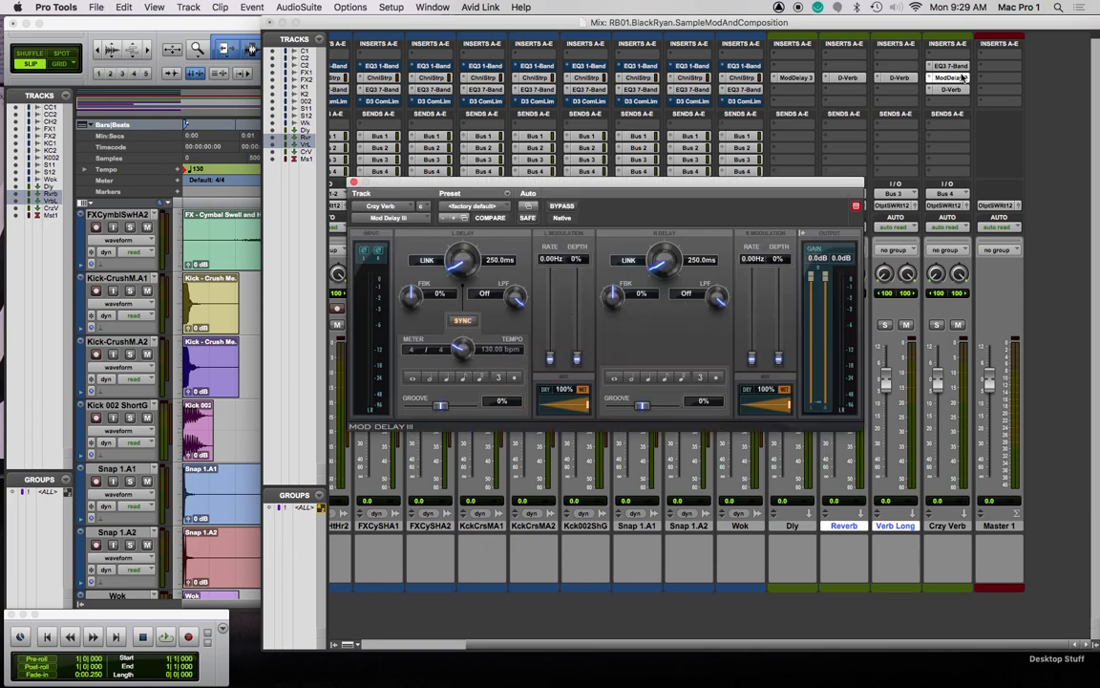
pyautogui.click(354, 181)
pyautogui.click(793, 77)
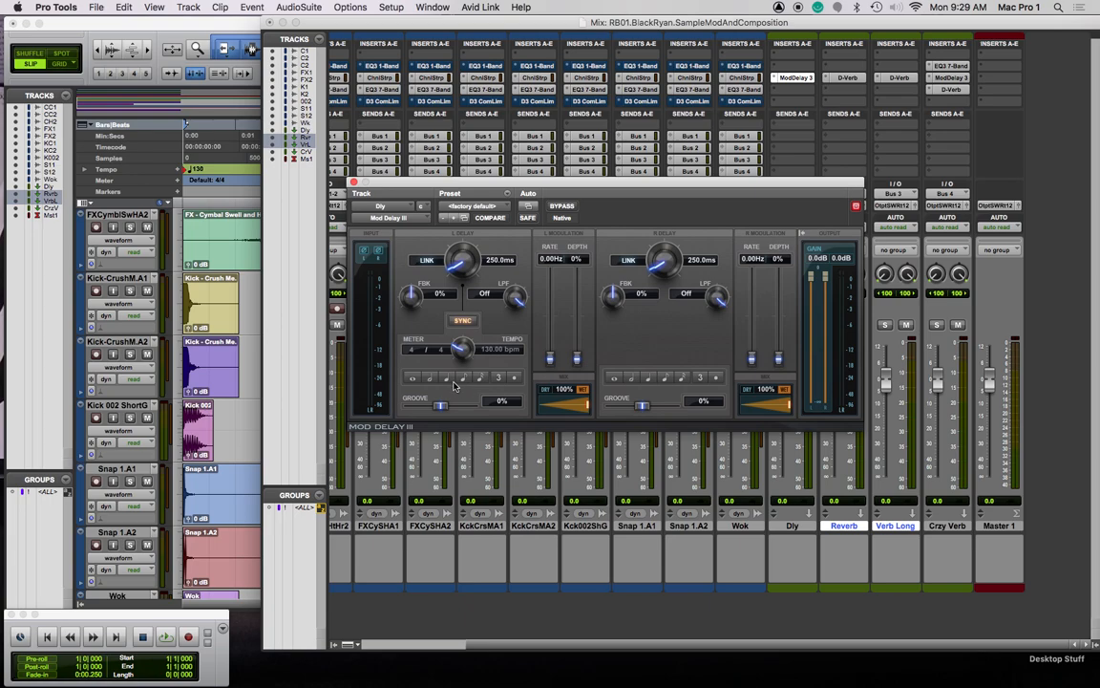
pyautogui.click(446, 377)
pyautogui.click(666, 377)
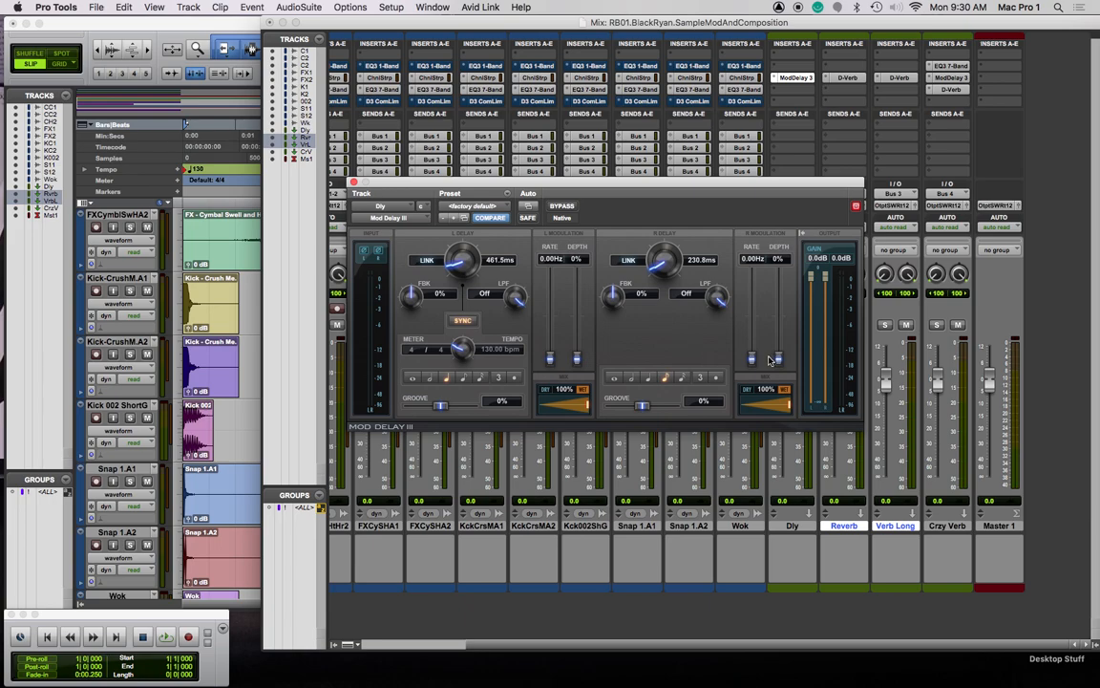
# Raise the delays' modulation rate and depth and low-pass them, the left around 7 kHz
pyautogui.moveTo(752, 358); pyautogui.dragTo(779, 355)
pyautogui.moveTo(579, 358); pyautogui.dragTo(578, 351)
pyautogui.moveTo(551, 359); pyautogui.dragTo(550, 351)
pyautogui.moveTo(516, 302); pyautogui.dragTo(515, 314)
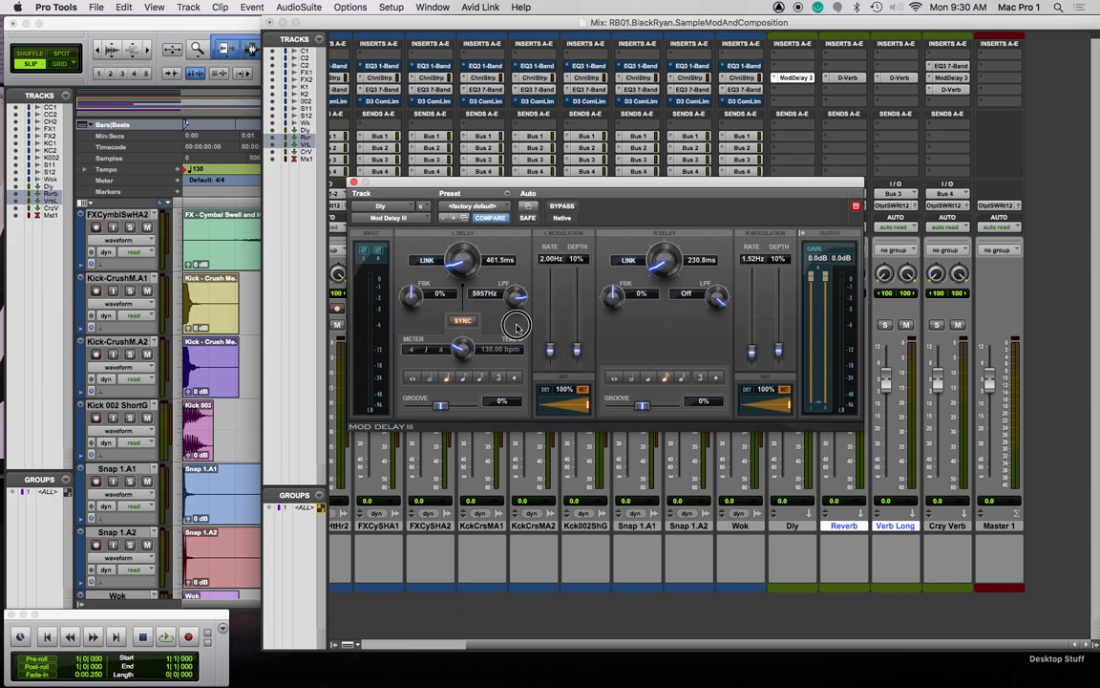
pyautogui.moveTo(716, 299); pyautogui.dragTo(721, 336)
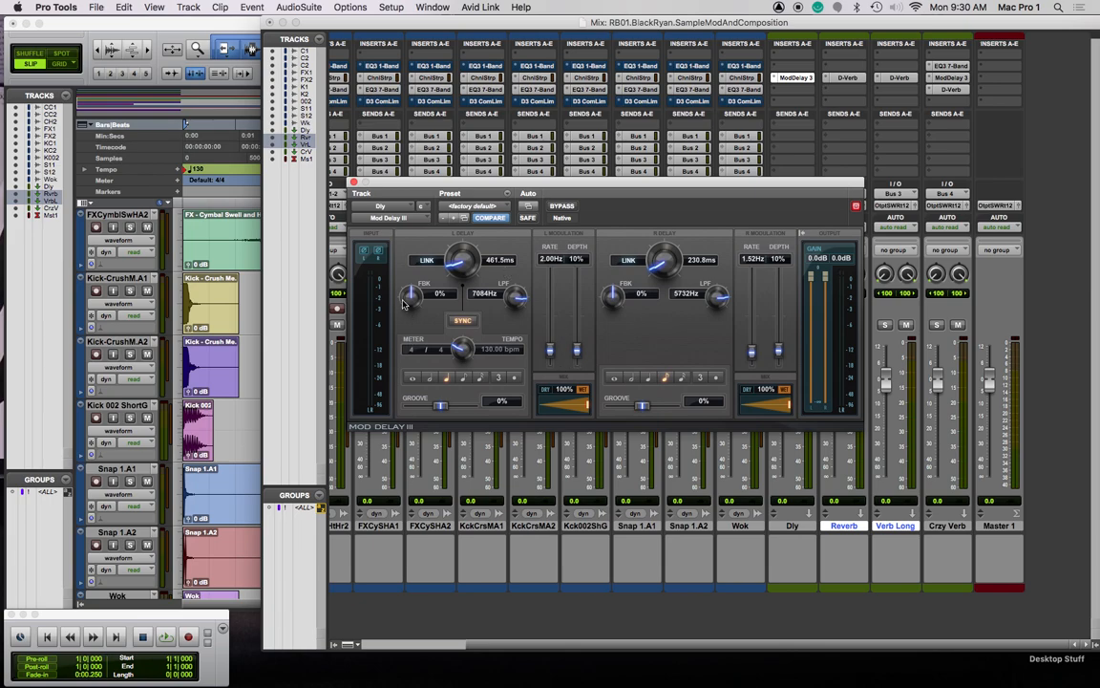
# Add feedback to both delays, trimming the left to about 18%, and close the plug-in
pyautogui.moveTo(413, 303); pyautogui.dragTo(413, 283)
pyautogui.moveTo(617, 298); pyautogui.dragTo(616, 277)
pyautogui.moveTo(411, 295); pyautogui.dragTo(411, 315)
pyautogui.click(355, 182)
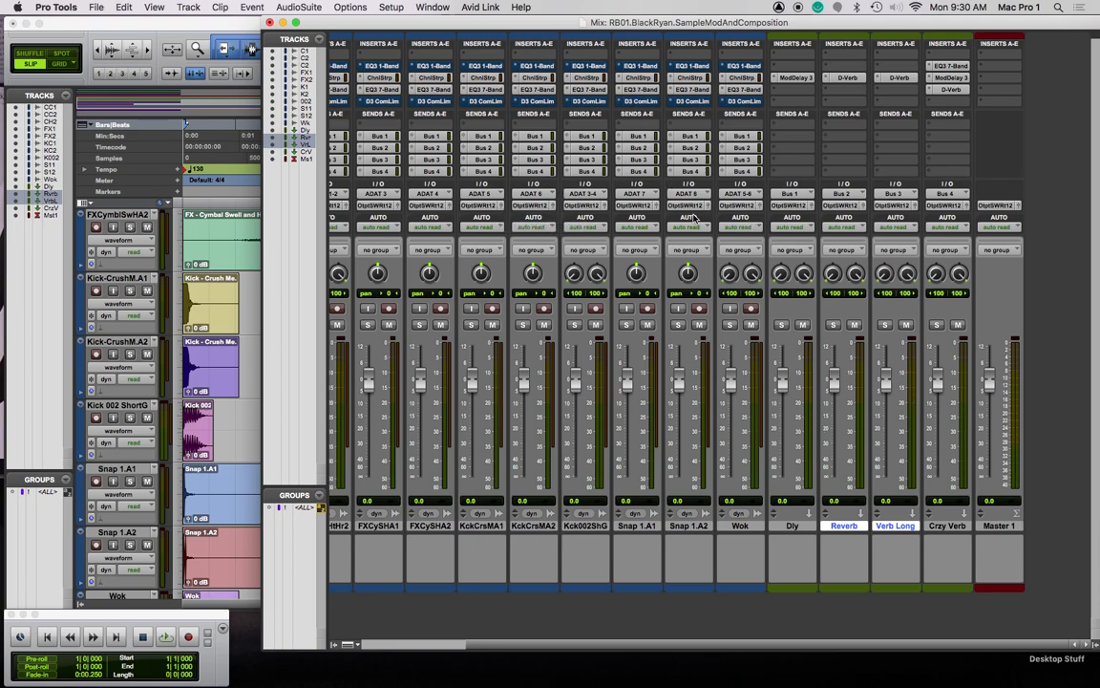
# Hide all expanded sends in the mixer
pyautogui.click(156, 8)
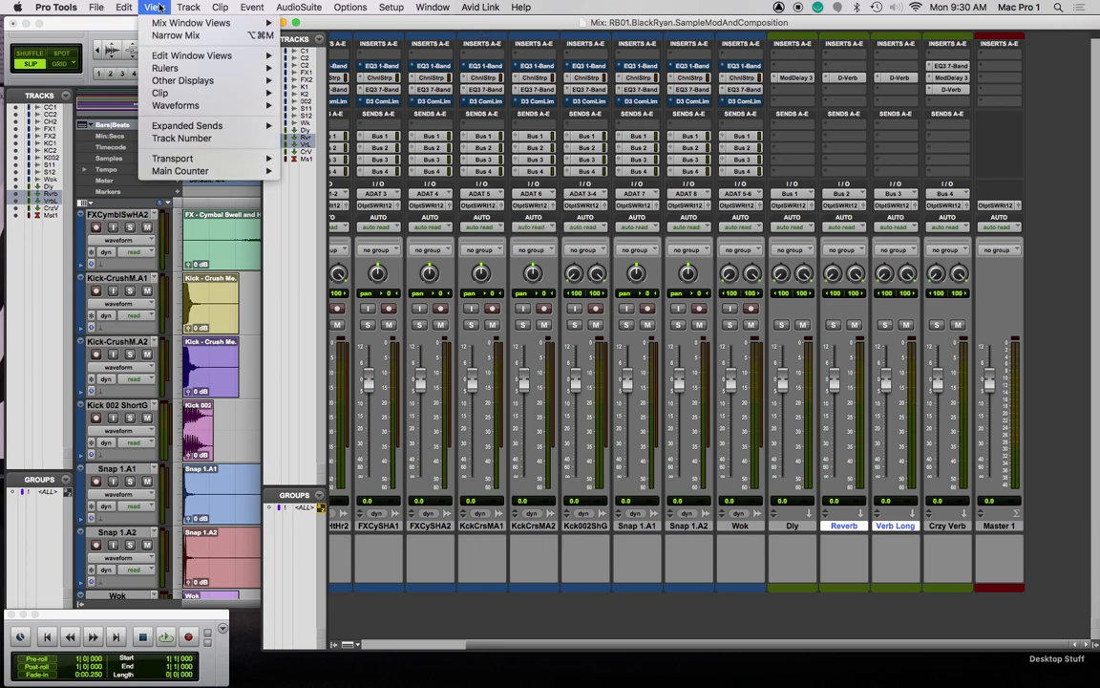
pyautogui.moveTo(177, 22)
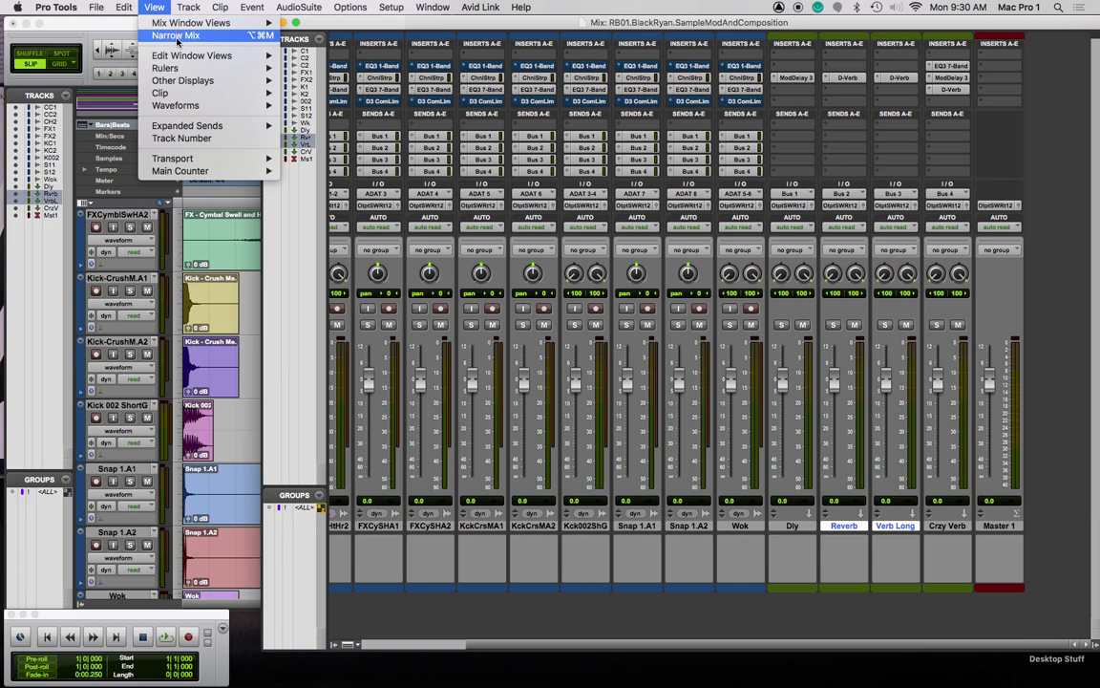
pyautogui.moveTo(192, 107)
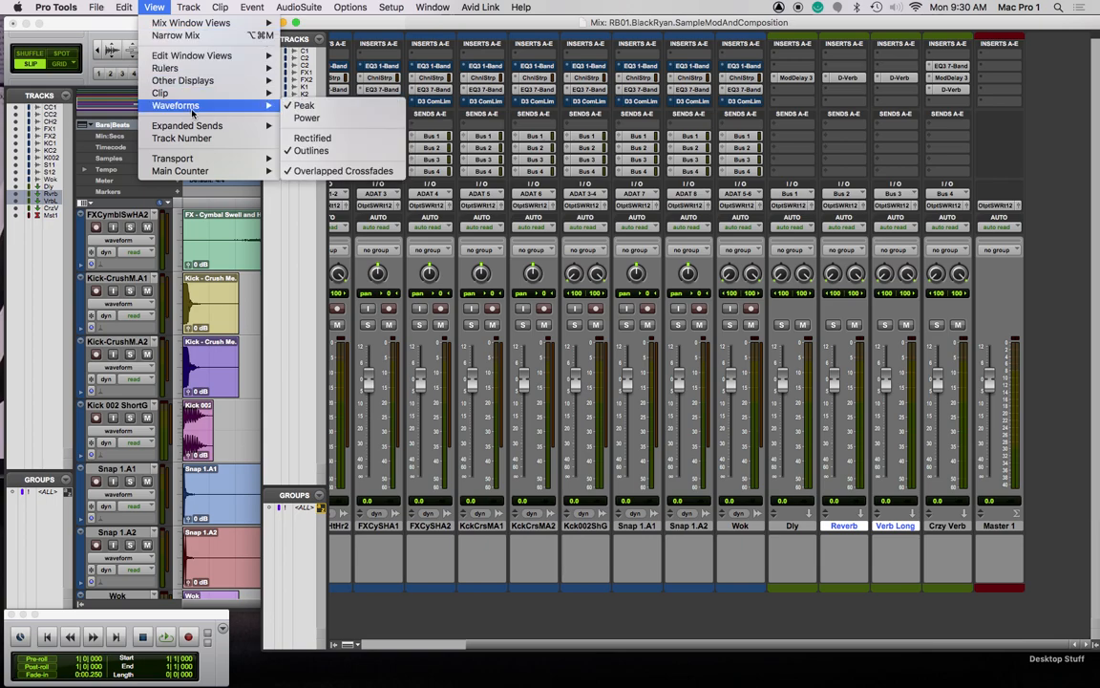
pyautogui.moveTo(182, 125)
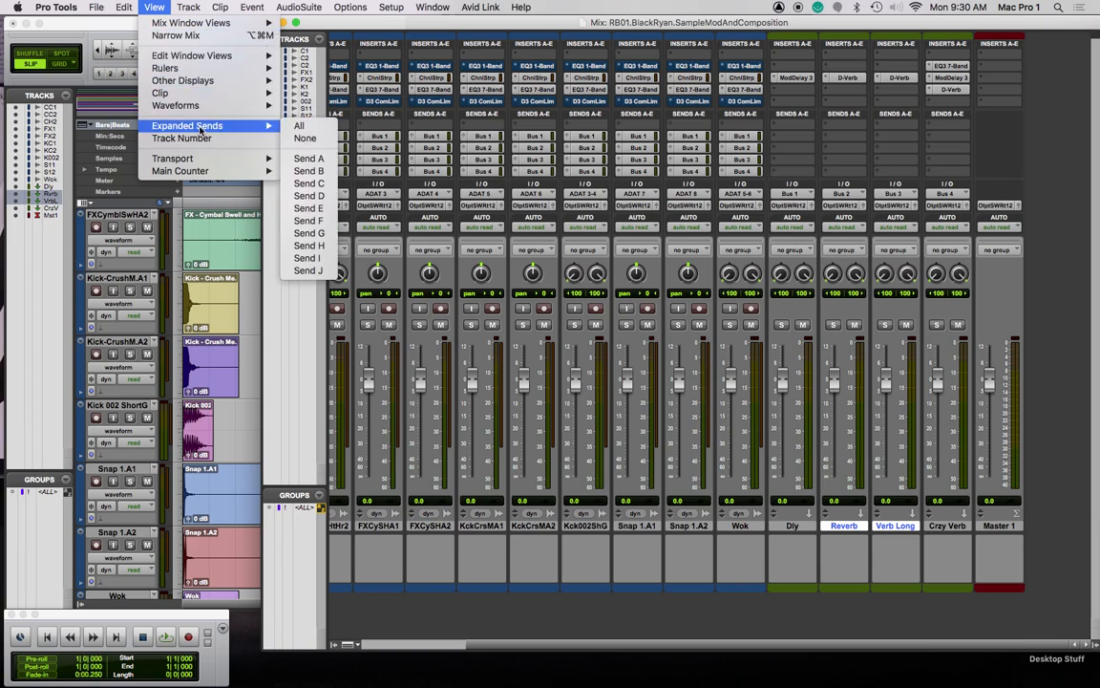
pyautogui.click(288, 138)
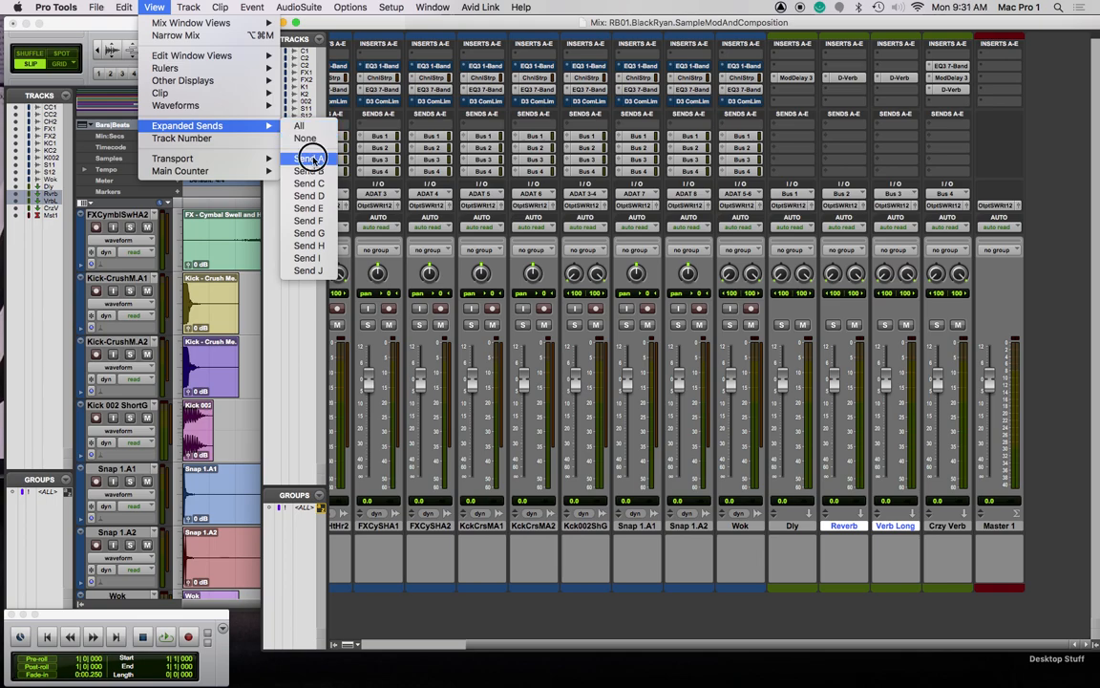
pyautogui.hscroll(-3, 469, 165)
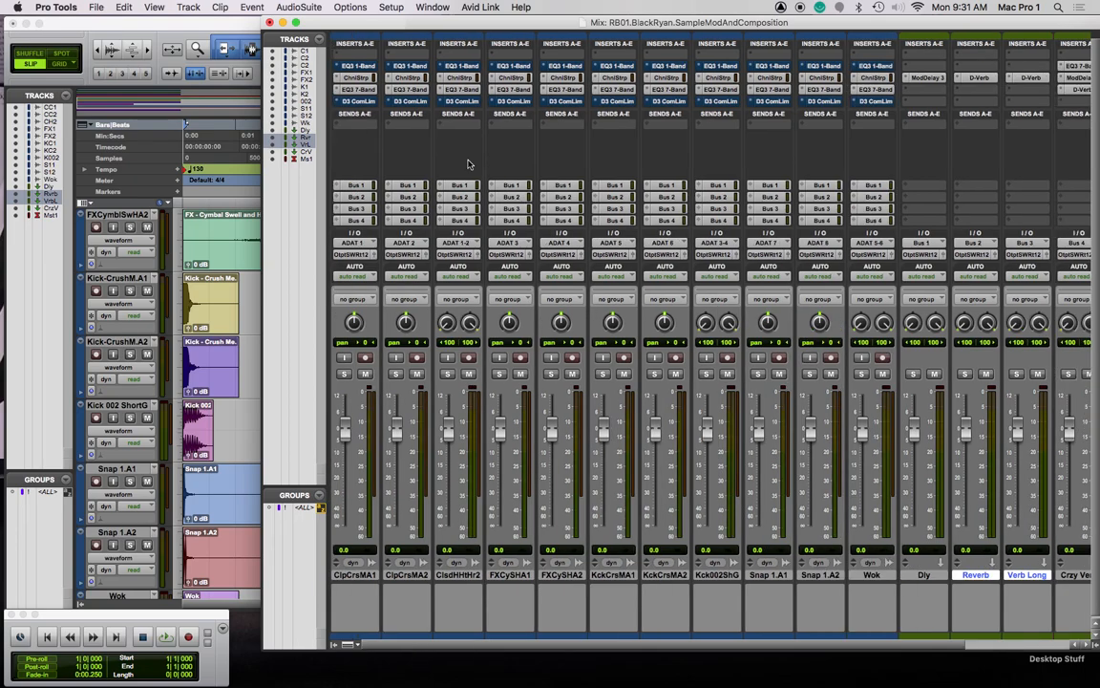
# Show expanded Send A and Send B faders together in the mixer
pyautogui.click(153, 6)
pyautogui.moveTo(180, 135)
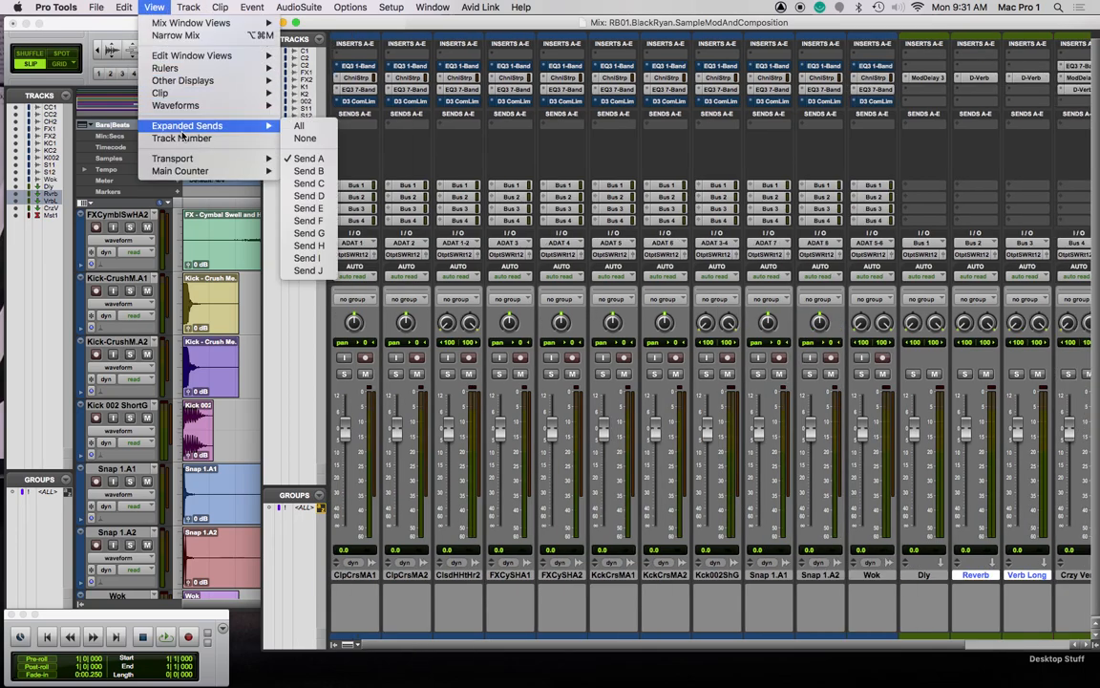
pyautogui.click(308, 171)
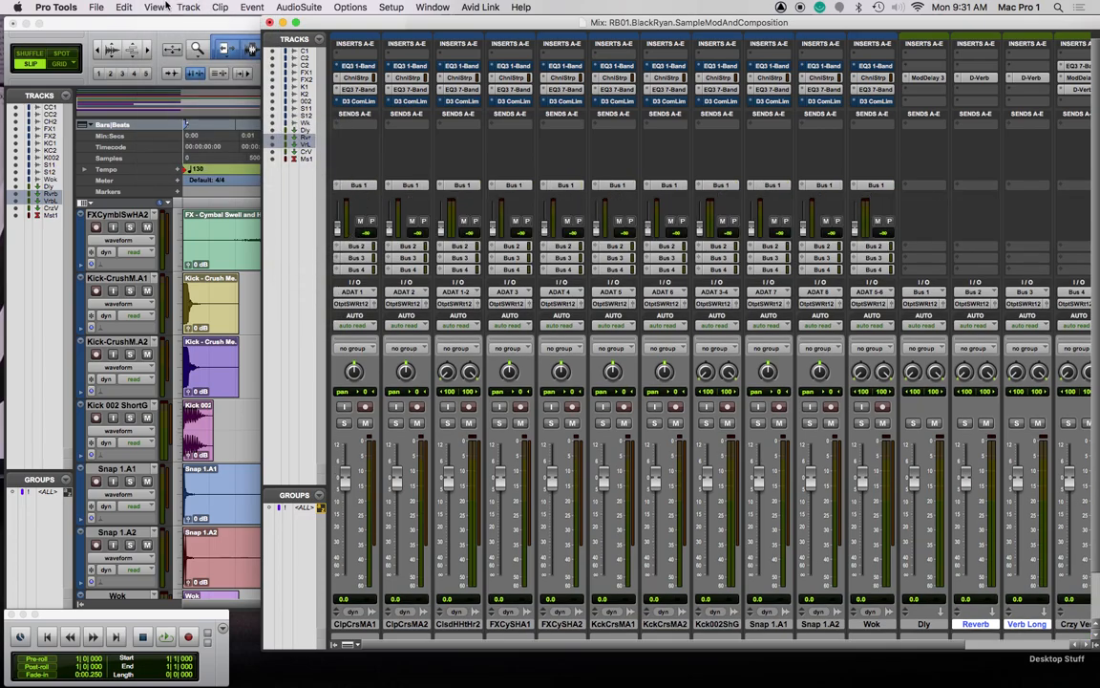
pyautogui.click(161, 9)
pyautogui.moveTo(220, 126)
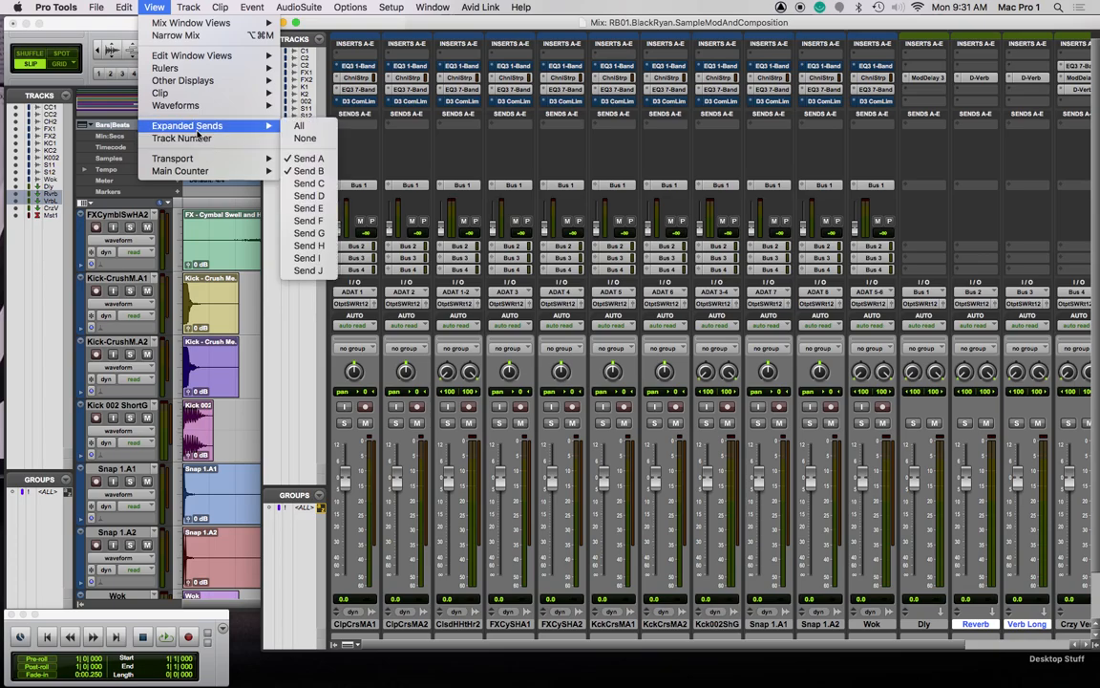
pyautogui.click(309, 159)
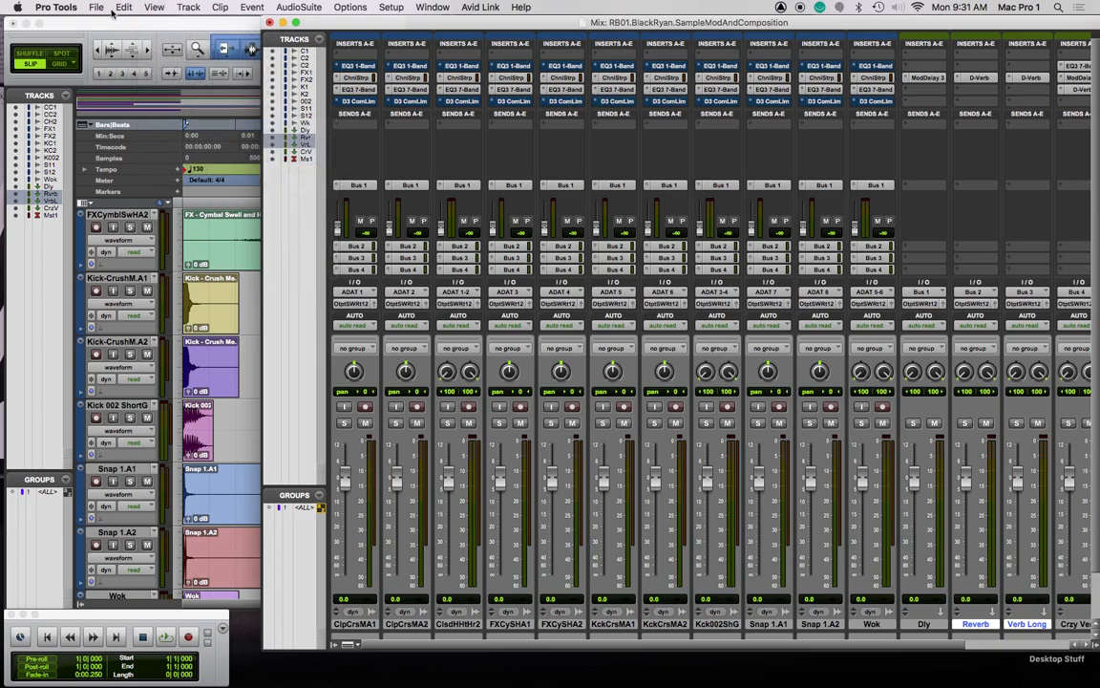
pyautogui.click(155, 7)
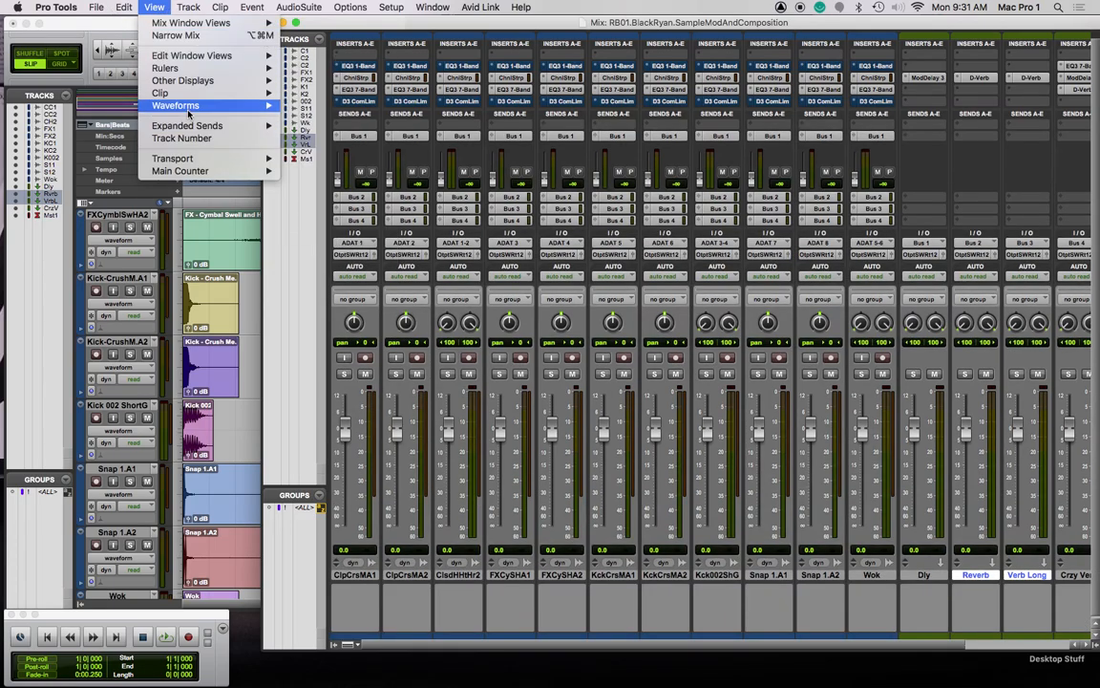
pyautogui.moveTo(190, 129)
pyautogui.click(309, 170)
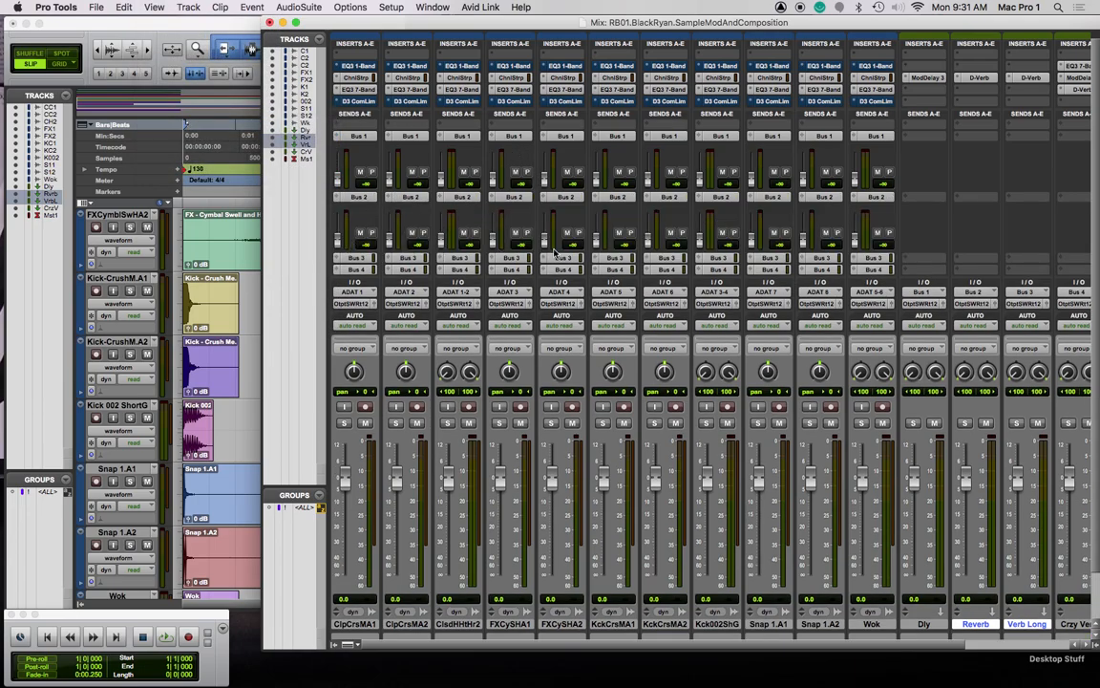
# Raise the KckCrsMA2 Bus 3 send to -16.9 dB and the clap and hi-hat Bus 1 sends, then close the mixer
pyautogui.click(671, 260)
pyautogui.moveTo(420, 307)
pyautogui.mouseDown()
pyautogui.moveTo(433, 232)
pyautogui.moveTo(435, 310)
pyautogui.mouseUp()
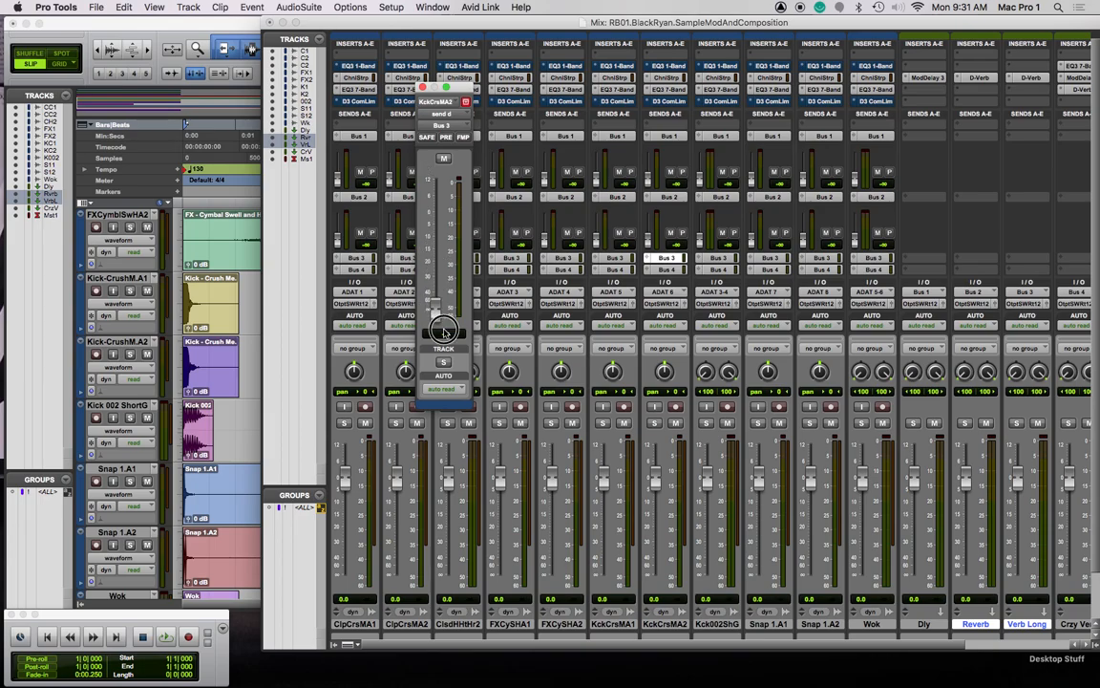
pyautogui.click(422, 87)
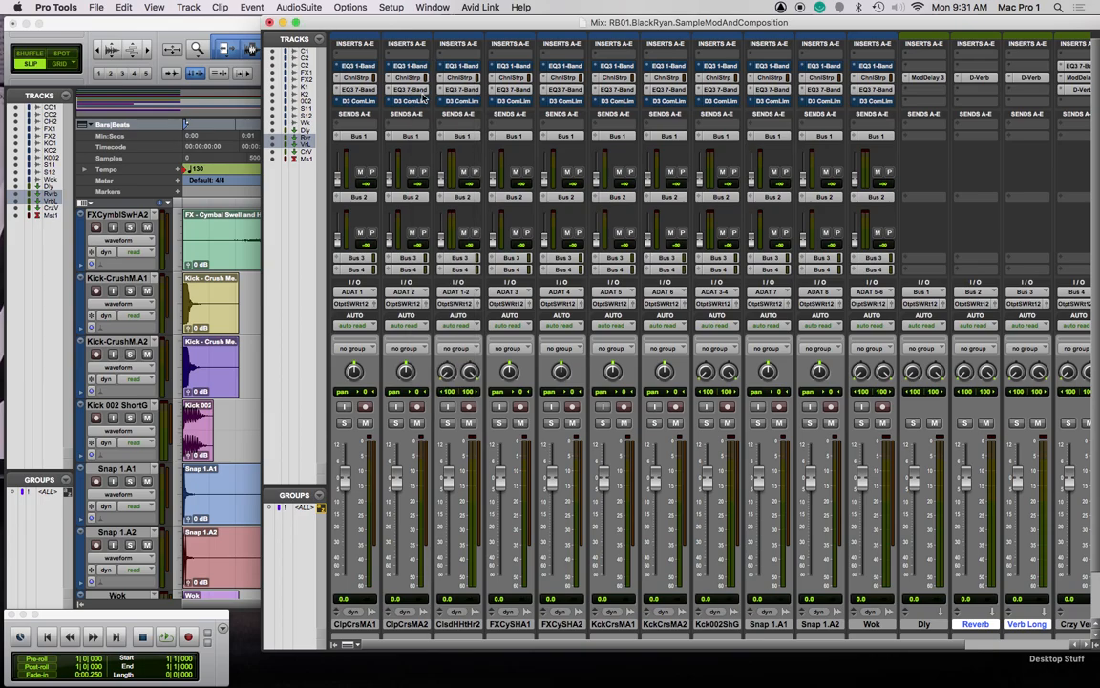
pyautogui.moveTo(341, 187)
pyautogui.mouseDown()
pyautogui.moveTo(338, 168)
pyautogui.moveTo(442, 172)
pyautogui.moveTo(444, 189)
pyautogui.moveTo(389, 173)
pyautogui.moveTo(391, 191)
pyautogui.moveTo(342, 211)
pyautogui.mouseUp()
pyautogui.click(270, 21)
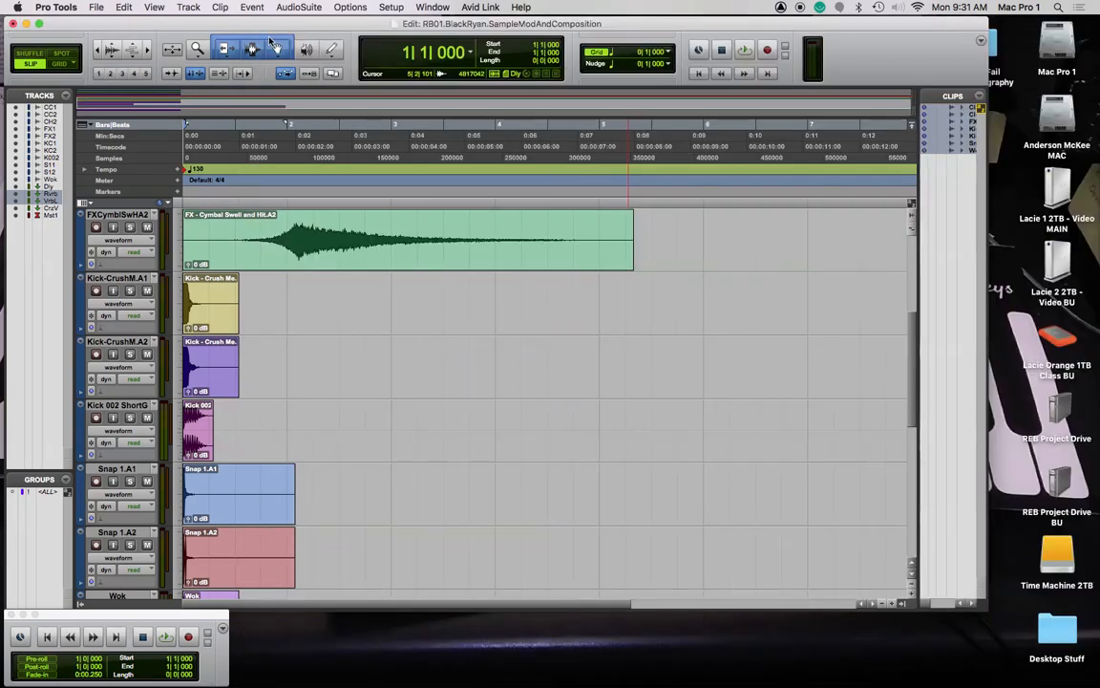
# Set every track to small height
pyautogui.click(181, 304)
pyautogui.click(278, 324)
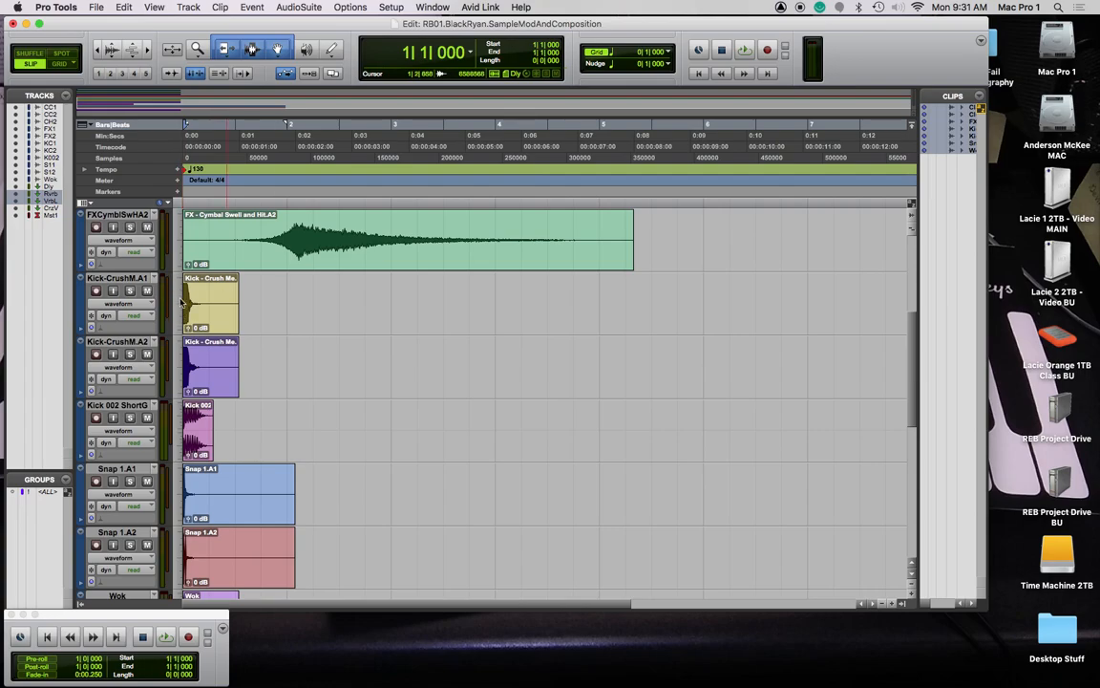
pyautogui.click(181, 302)
pyautogui.keyDown('alt'); pyautogui.click(201, 293); pyautogui.keyUp('alt')
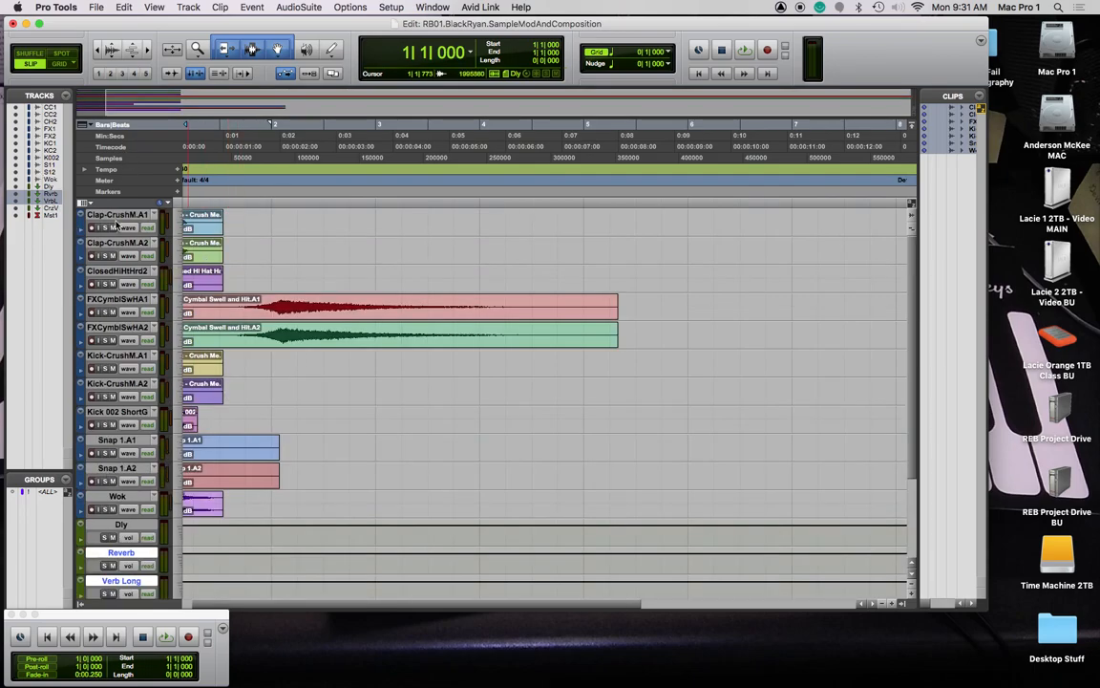
# Move the three Kick tracks (Kick-CrushM.A1, A2, Kick 002 ShortG) to the top of the list
pyautogui.click(123, 355)
pyautogui.keyDown('shift'); pyautogui.click(113, 384); pyautogui.keyUp('shift')
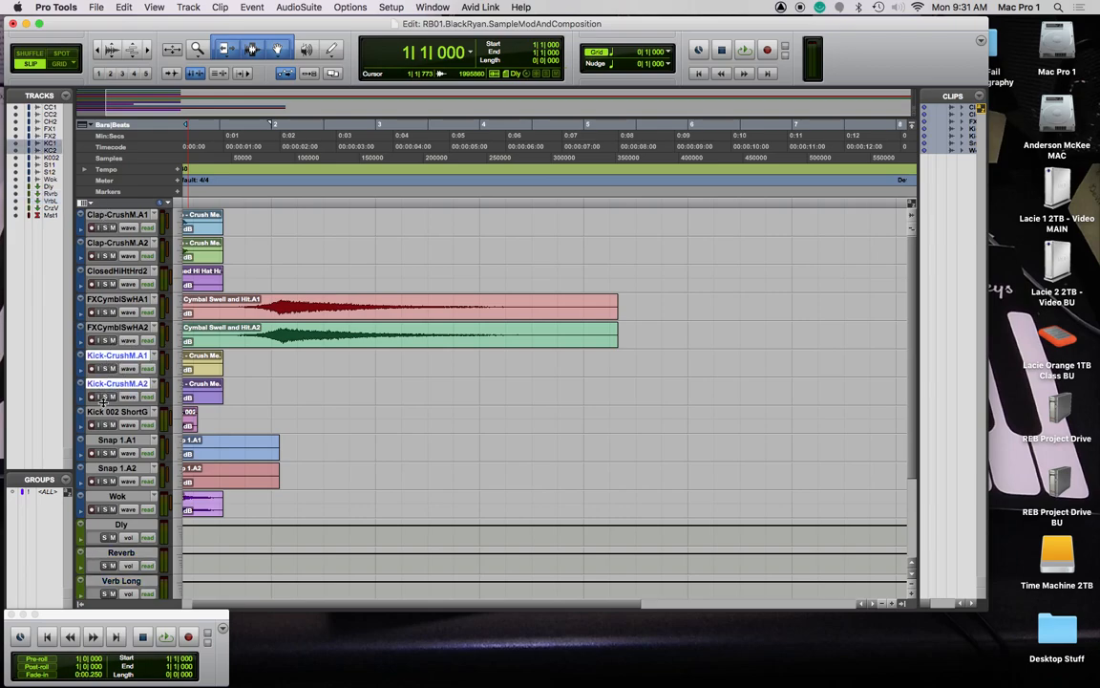
pyautogui.keyDown('shift'); pyautogui.click(112, 411); pyautogui.keyUp('shift')
pyautogui.moveTo(119, 358); pyautogui.dragTo(120, 212)
pyautogui.click(297, 275)
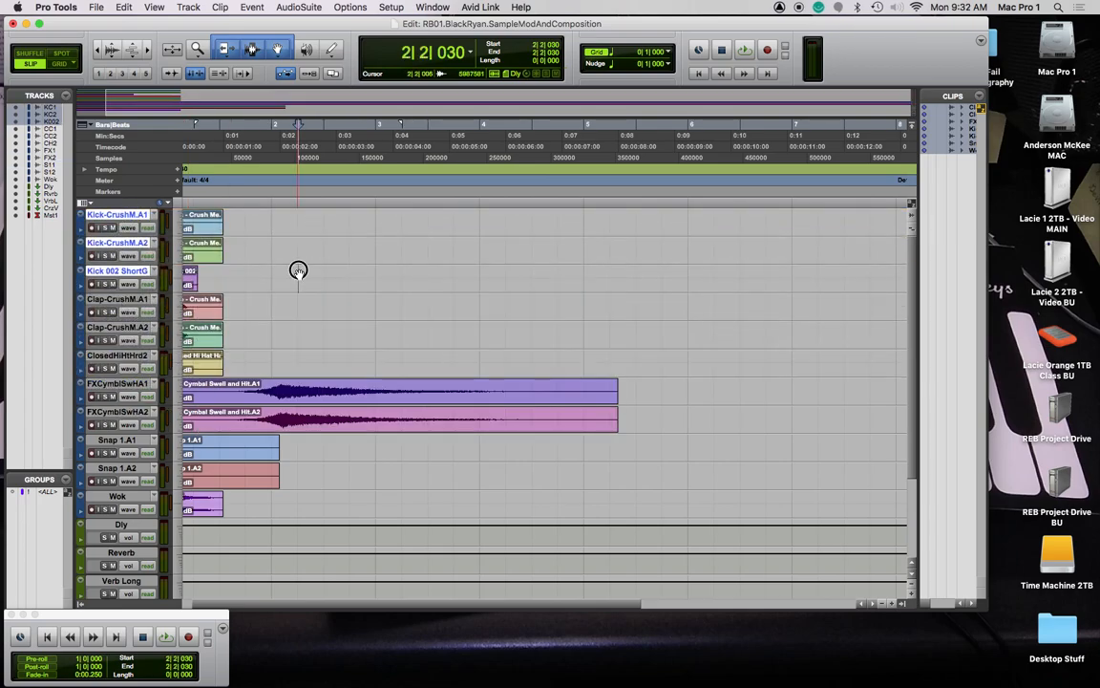
# Move Snap 1.A1 and Snap 1.A2 up directly below the Kick tracks
pyautogui.click(113, 469)
pyautogui.keyDown('shift'); pyautogui.click(116, 440); pyautogui.keyUp('shift')
pyautogui.moveTo(116, 440); pyautogui.dragTo(126, 306)
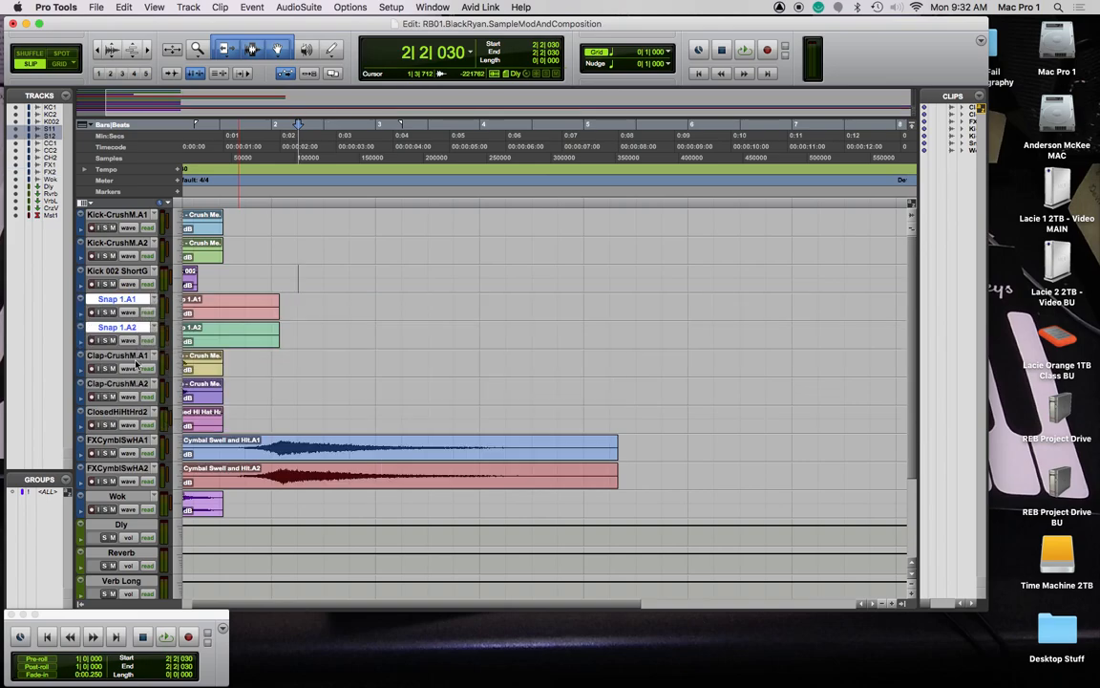
pyautogui.click(108, 439)
pyautogui.click(116, 468)
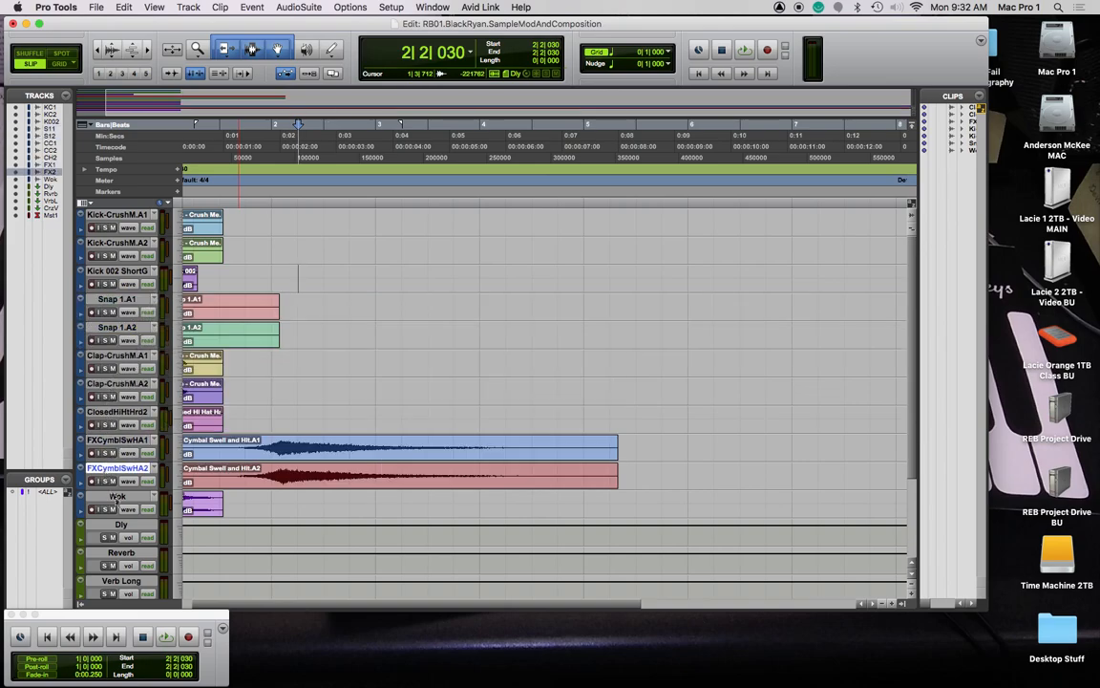
pyautogui.click(117, 497)
pyautogui.hscroll(-2, 296, 411)
pyautogui.press('Return')
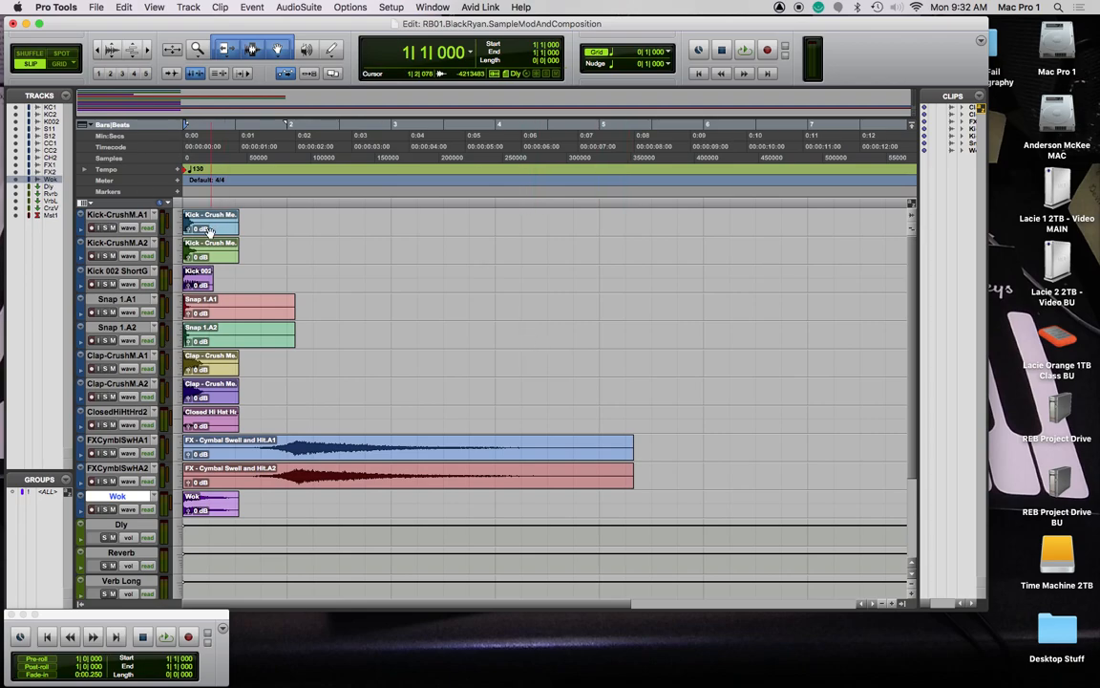
# Drag the Kick clip toward bar 4 and turn on Grid mode
pyautogui.moveTo(218, 231); pyautogui.dragTo(645, 221)
pyautogui.click(61, 65)
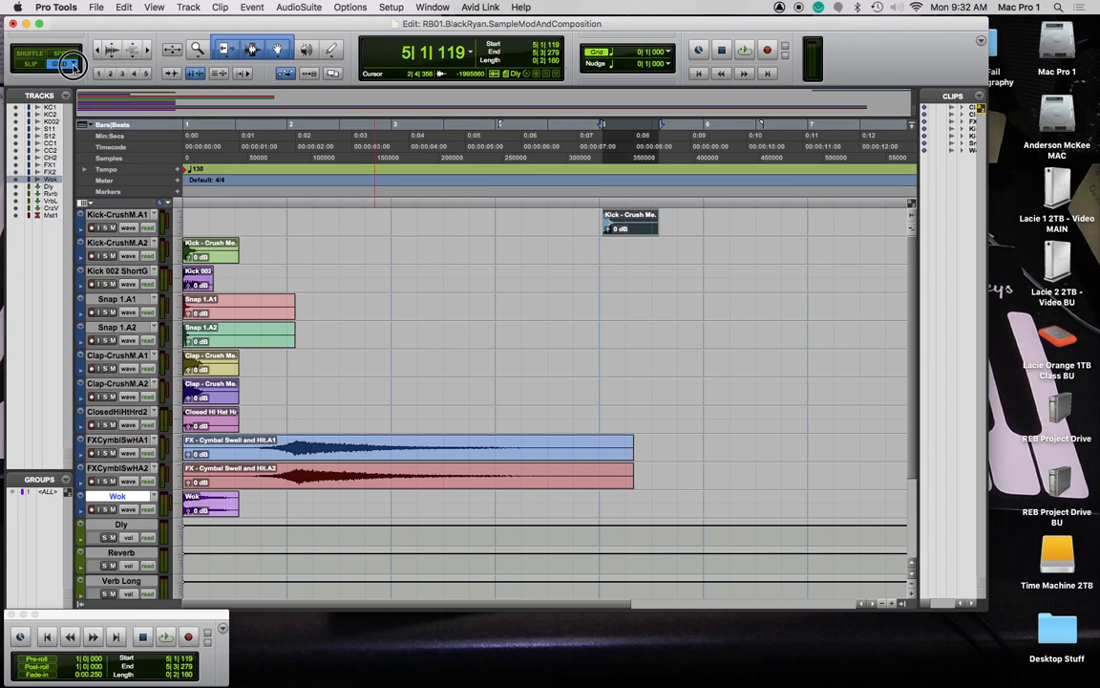
pyautogui.click(74, 66)
pyautogui.click(68, 69)
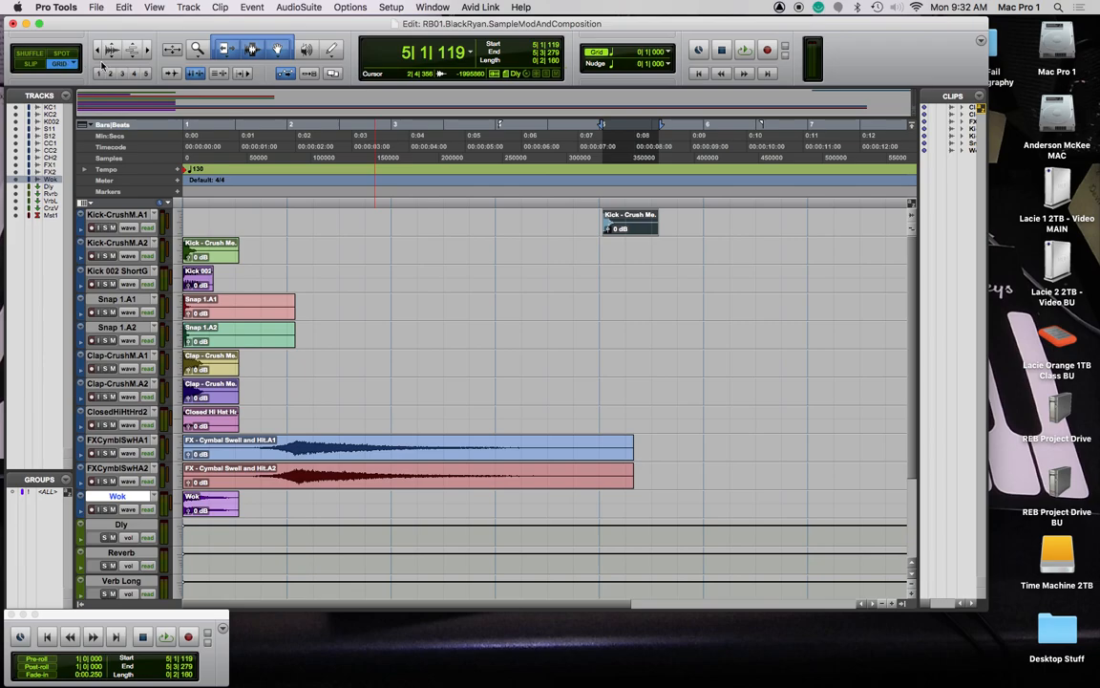
# Snap the Kick - Crush Me.A1 clip so it starts at 4|4|000
pyautogui.click(633, 224)
pyautogui.moveTo(633, 226)
pyautogui.mouseDown()
pyautogui.moveTo(579, 229)
pyautogui.moveTo(632, 229)
pyautogui.mouseUp()
pyautogui.press('super+bracketright')
pyautogui.press('super+bracketright')
pyautogui.press('super+bracketright')
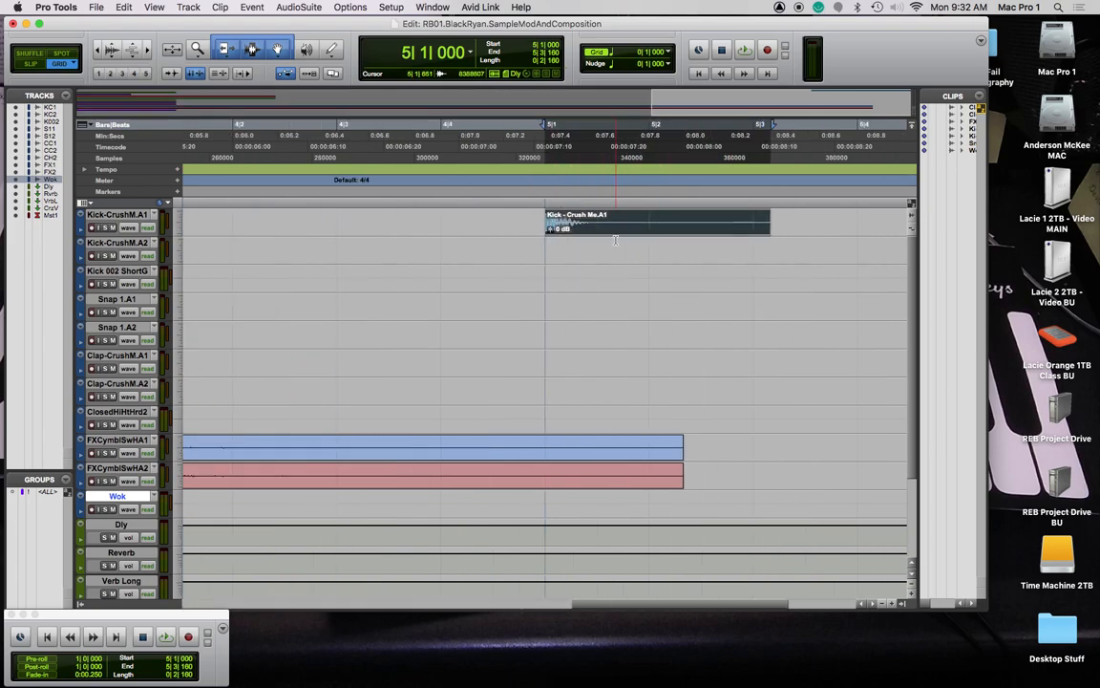
pyautogui.moveTo(624, 225); pyautogui.dragTo(414, 228)
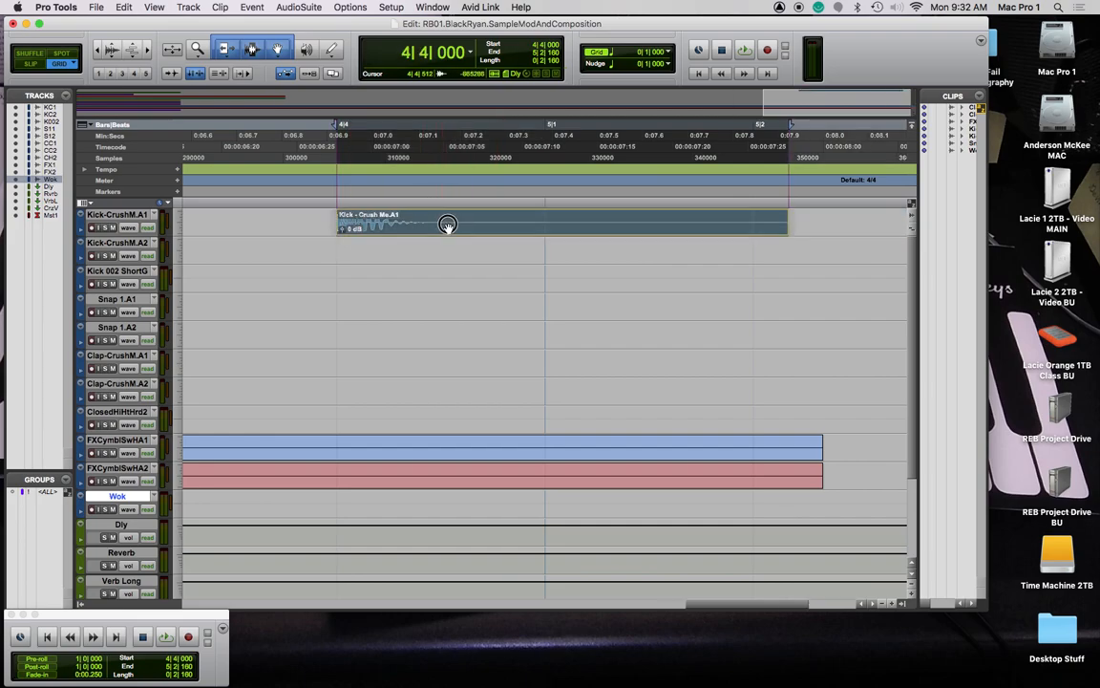
pyautogui.click(542, 228)
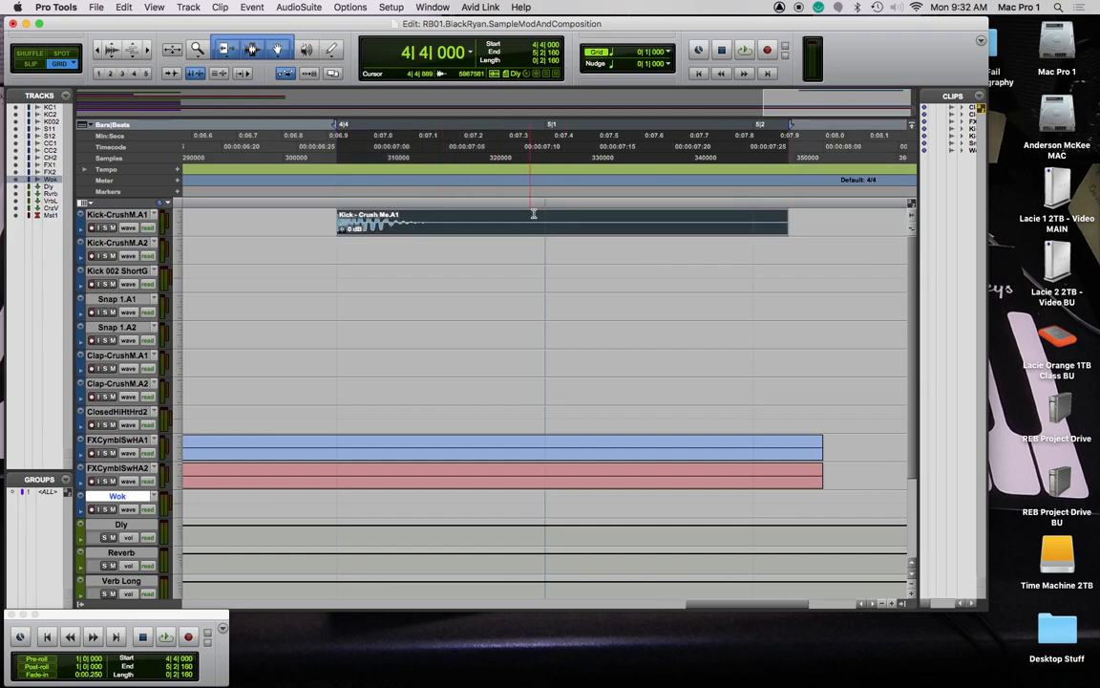
pyautogui.click(547, 201)
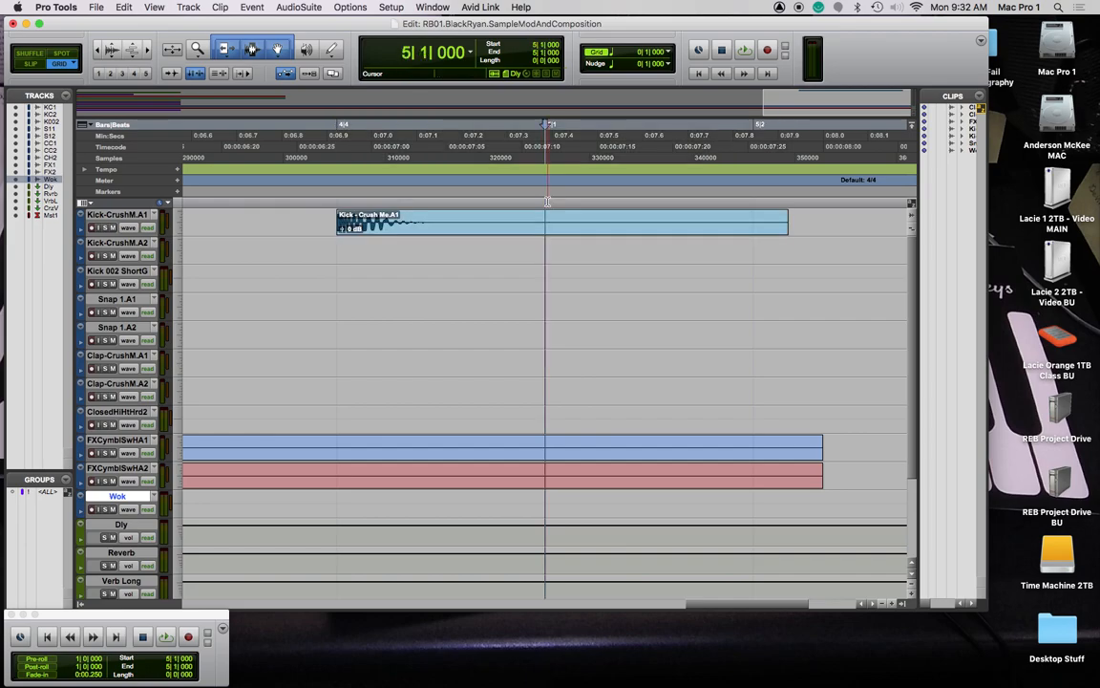
pyautogui.click(462, 225)
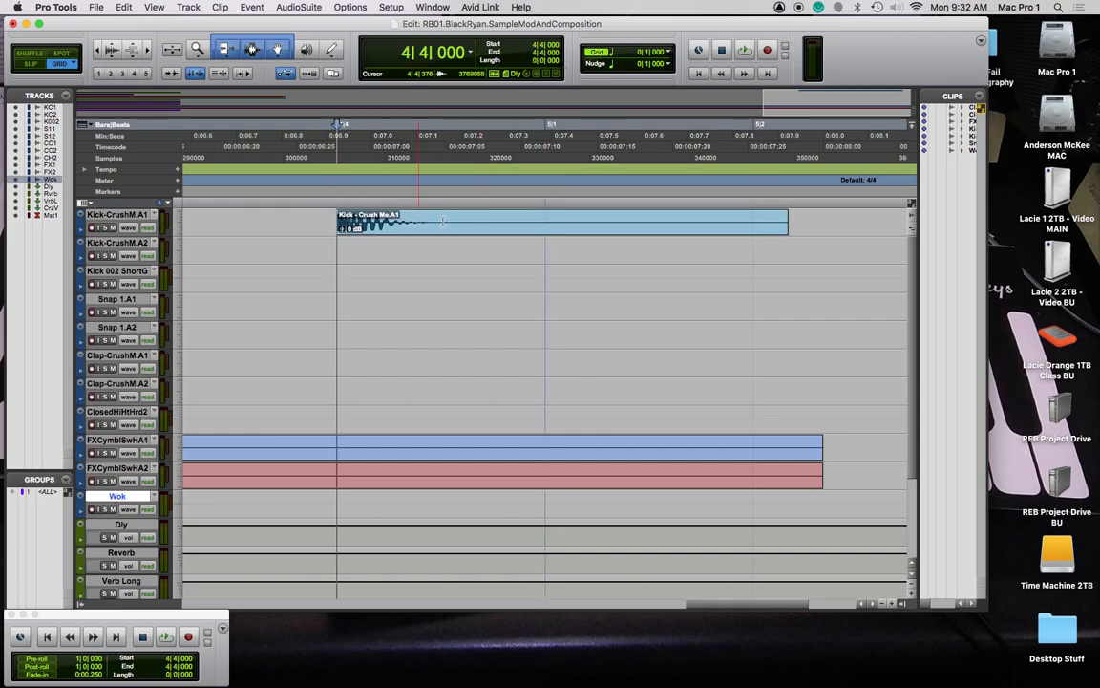
pyautogui.moveTo(463, 226); pyautogui.dragTo(511, 227)
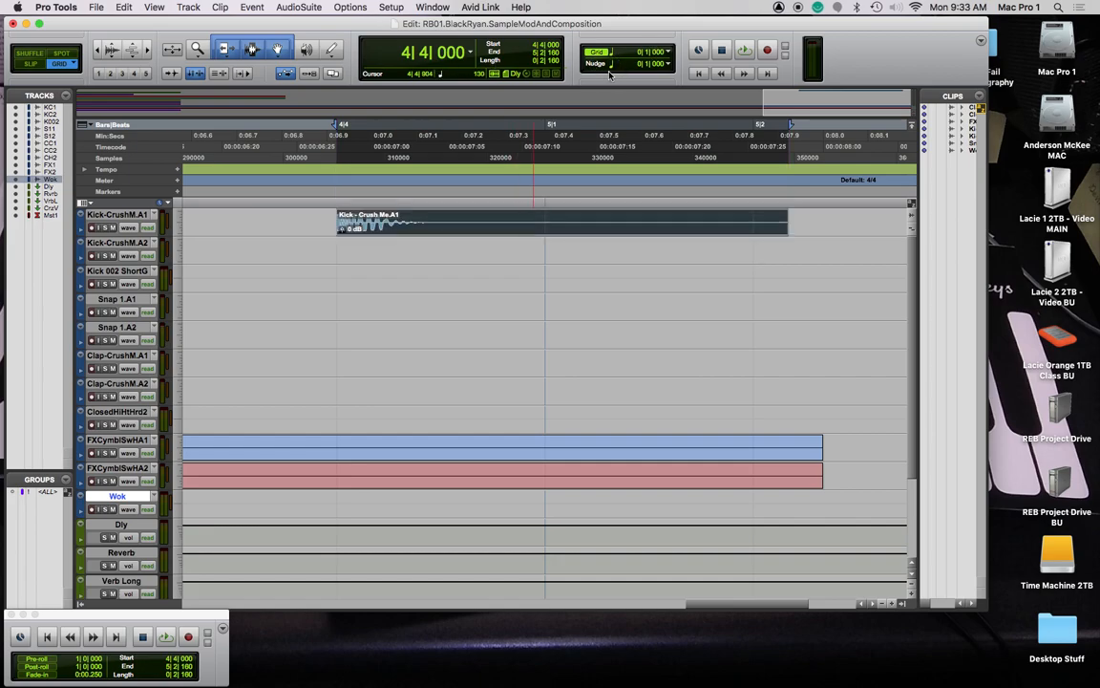
# Set the grid to 1/8 note and move the Kick clip to 4|4|480
pyautogui.click(669, 54)
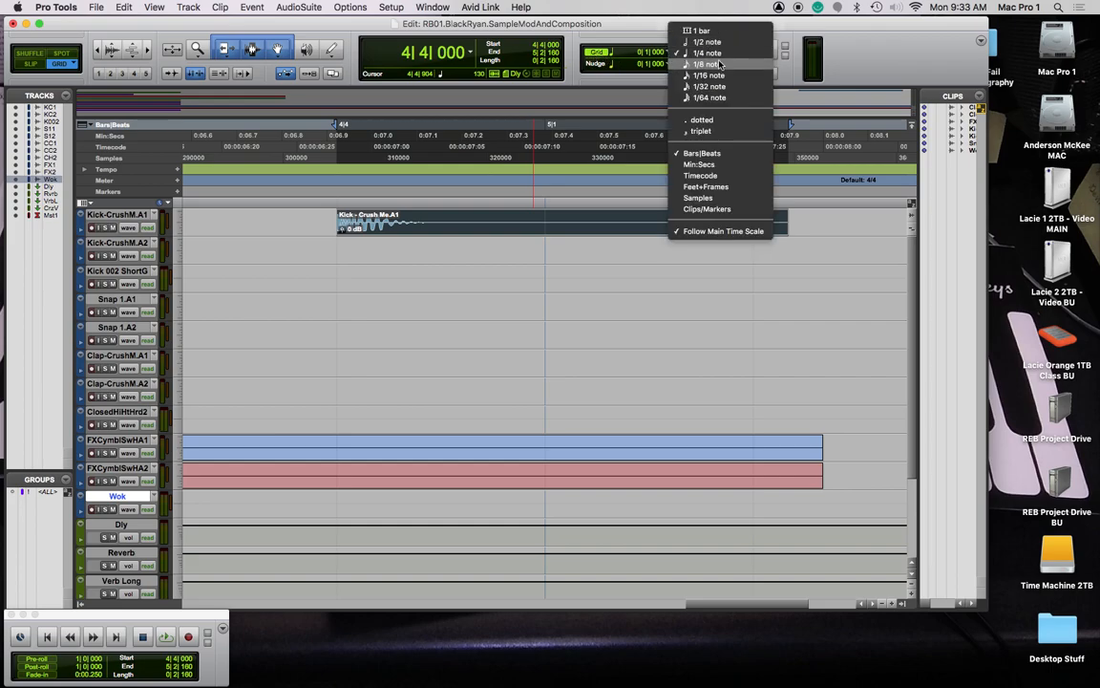
pyautogui.click(721, 65)
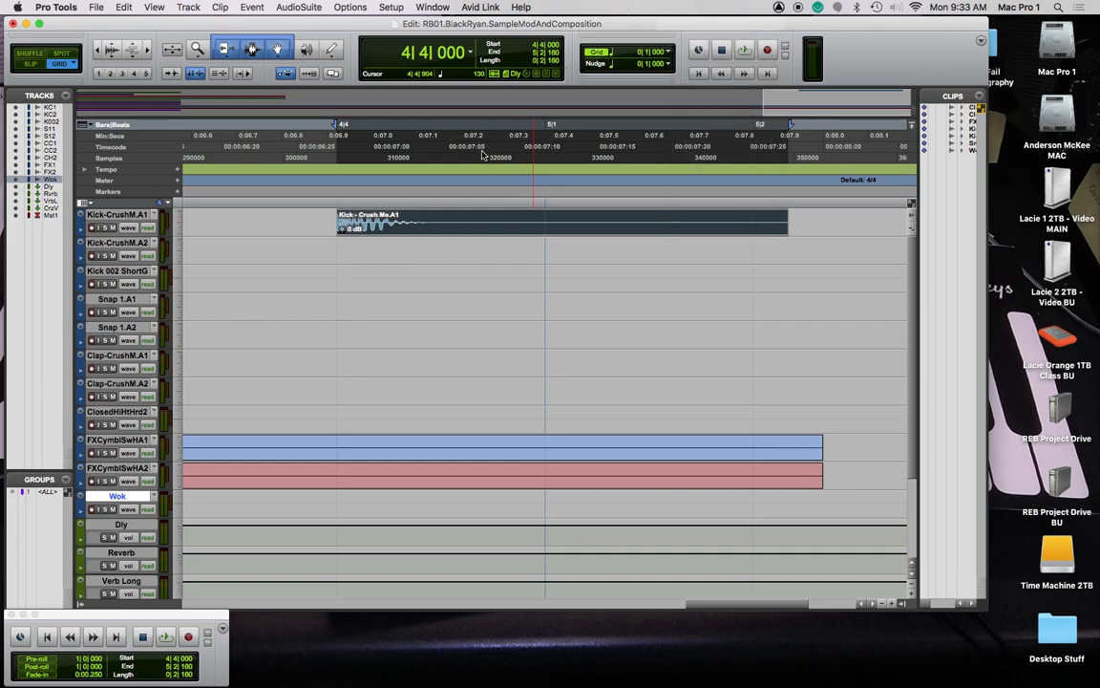
pyautogui.click(464, 228)
pyautogui.moveTo(419, 249); pyautogui.dragTo(420, 247)
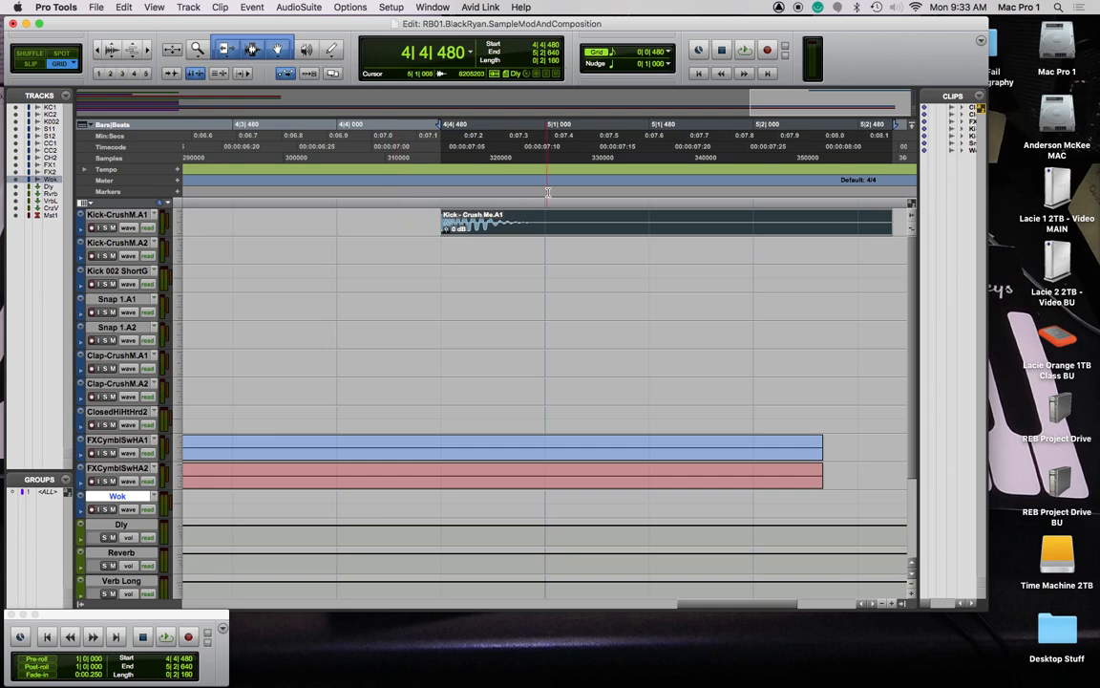
# With a 1/16-note grid, move the Kick clip to 5|1|000, then slip it to 4|4|851
pyautogui.click(668, 56)
pyautogui.click(722, 63)
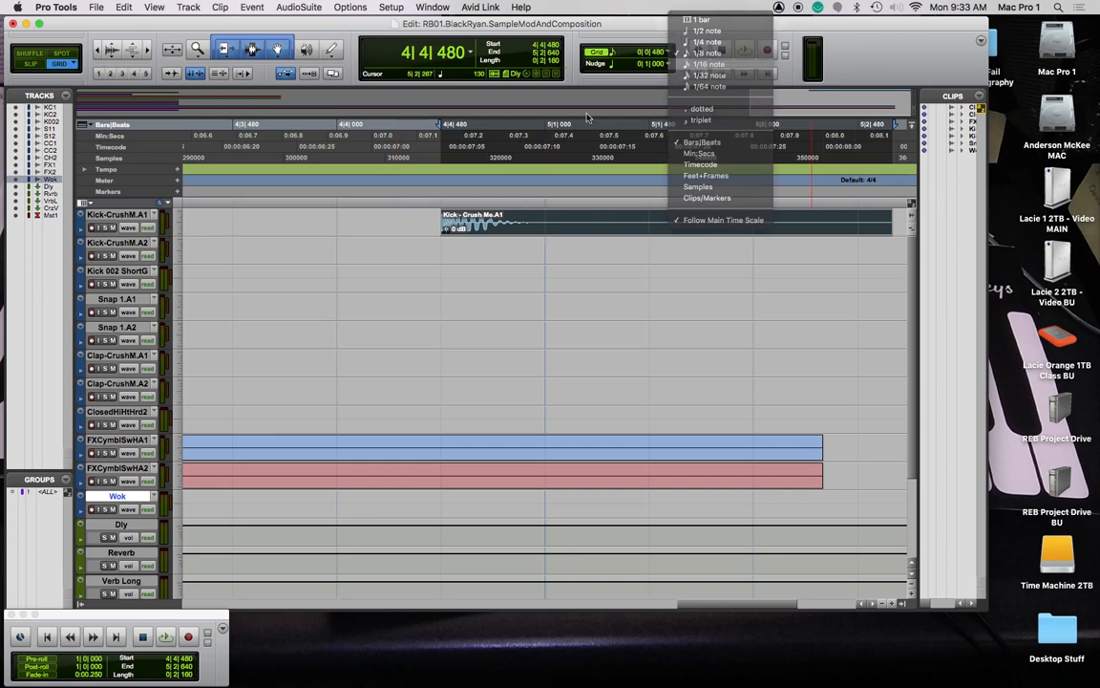
pyautogui.moveTo(546, 228); pyautogui.dragTo(597, 226)
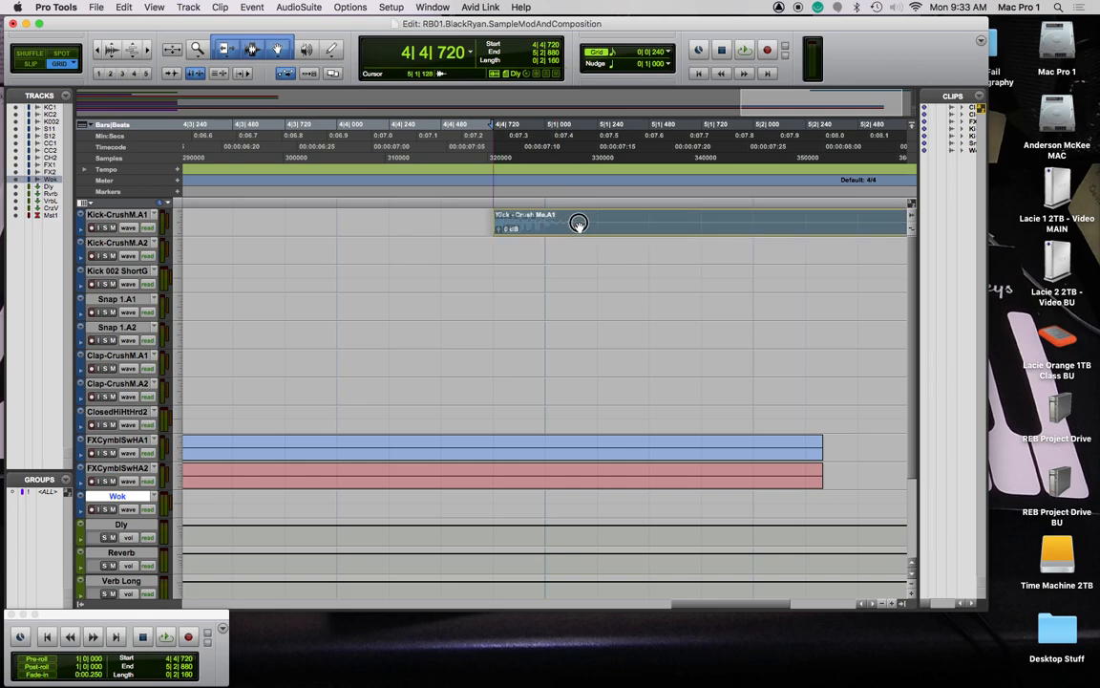
pyautogui.moveTo(577, 224); pyautogui.dragTo(629, 224)
pyautogui.click(35, 65)
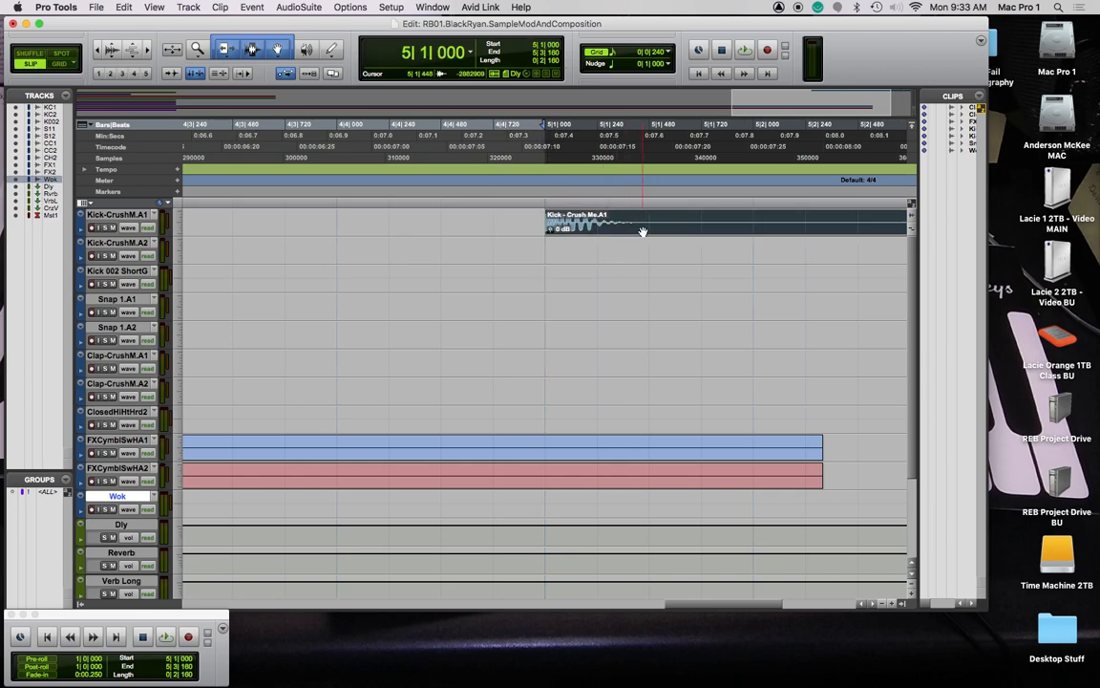
pyautogui.moveTo(638, 228); pyautogui.dragTo(618, 227)
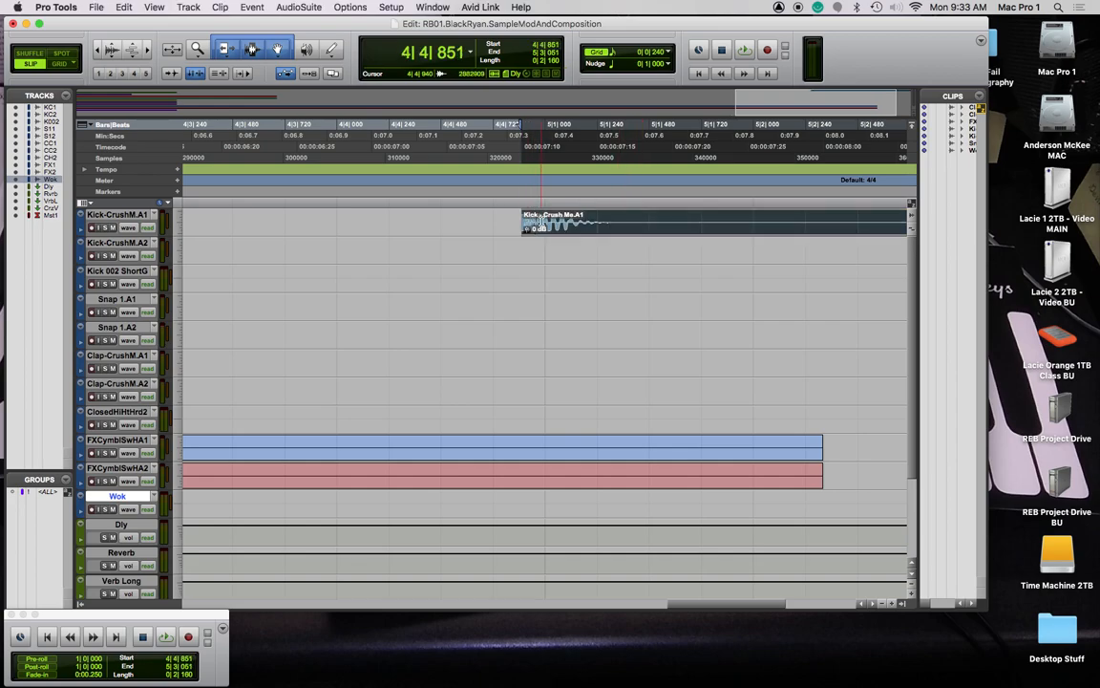
# Switch to Relative Grid and move the Kick clip earlier while keeping its off-grid offset
pyautogui.click(72, 64)
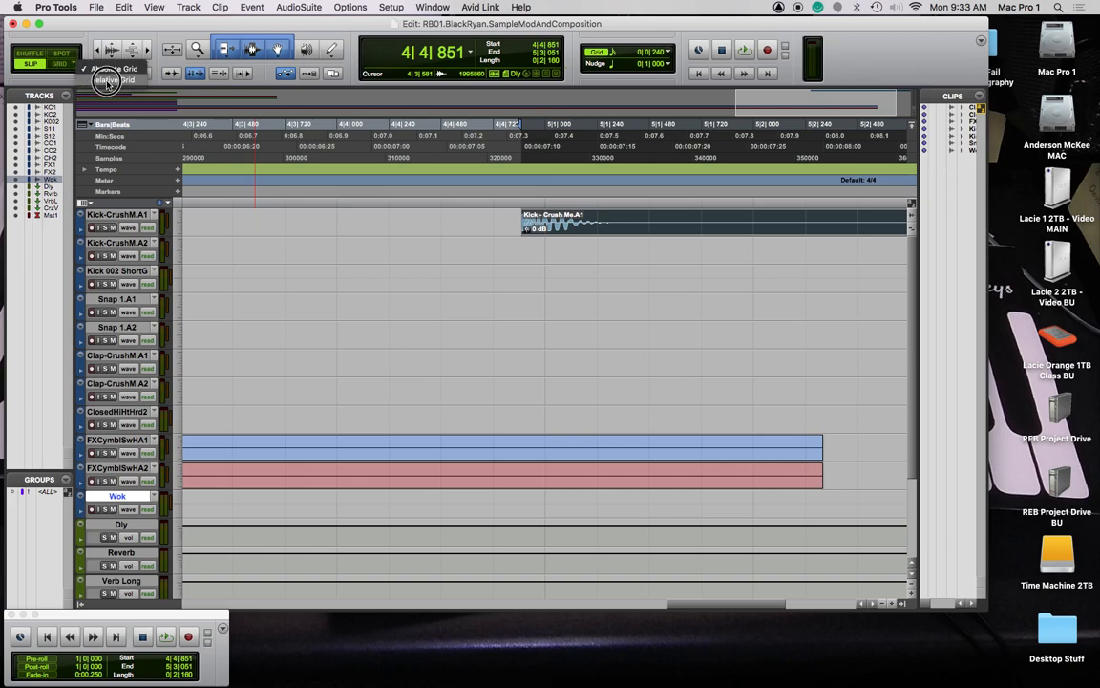
pyautogui.click(106, 80)
pyautogui.moveTo(707, 229); pyautogui.dragTo(649, 227)
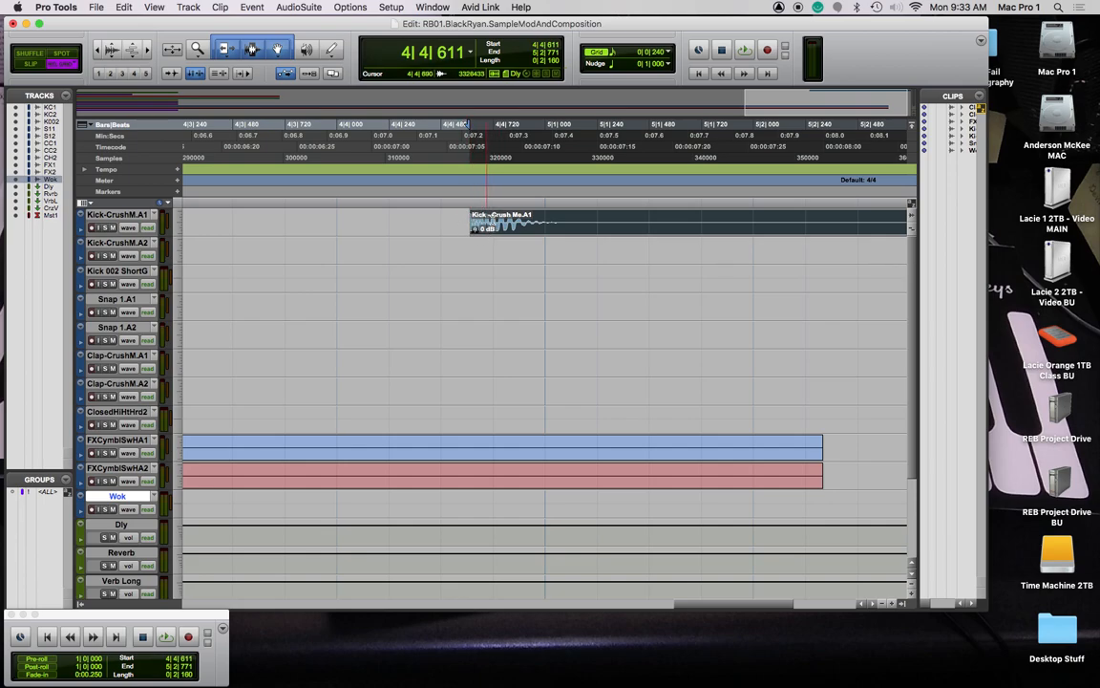
pyautogui.moveTo(547, 225); pyautogui.dragTo(586, 229)
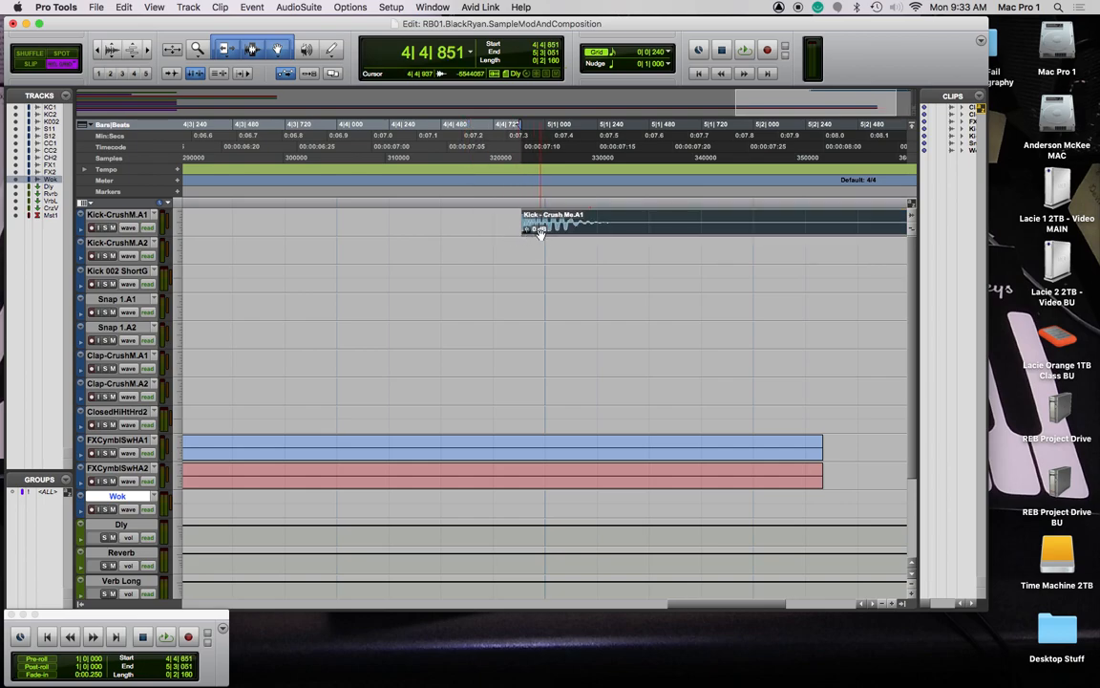
pyautogui.click(672, 54)
# Set a 1/4-note grid, undo the stray copies, and snap the Kick clip to 5|1|000 in Absolute Grid
pyautogui.click(706, 39)
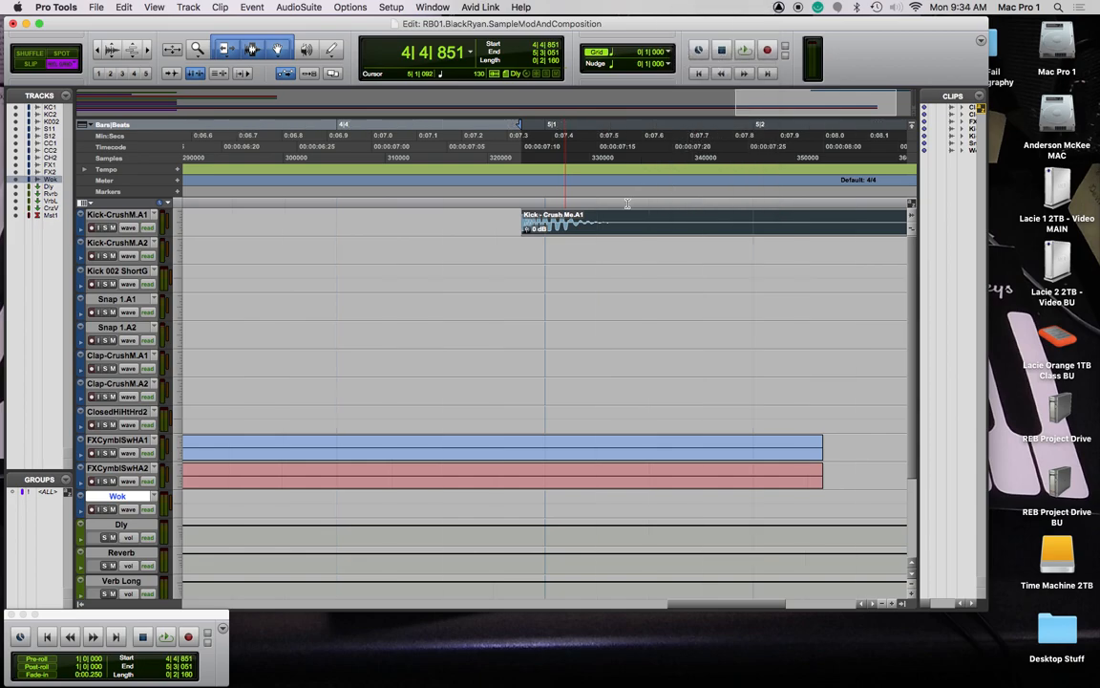
pyautogui.moveTo(638, 229); pyautogui.dragTo(797, 221)
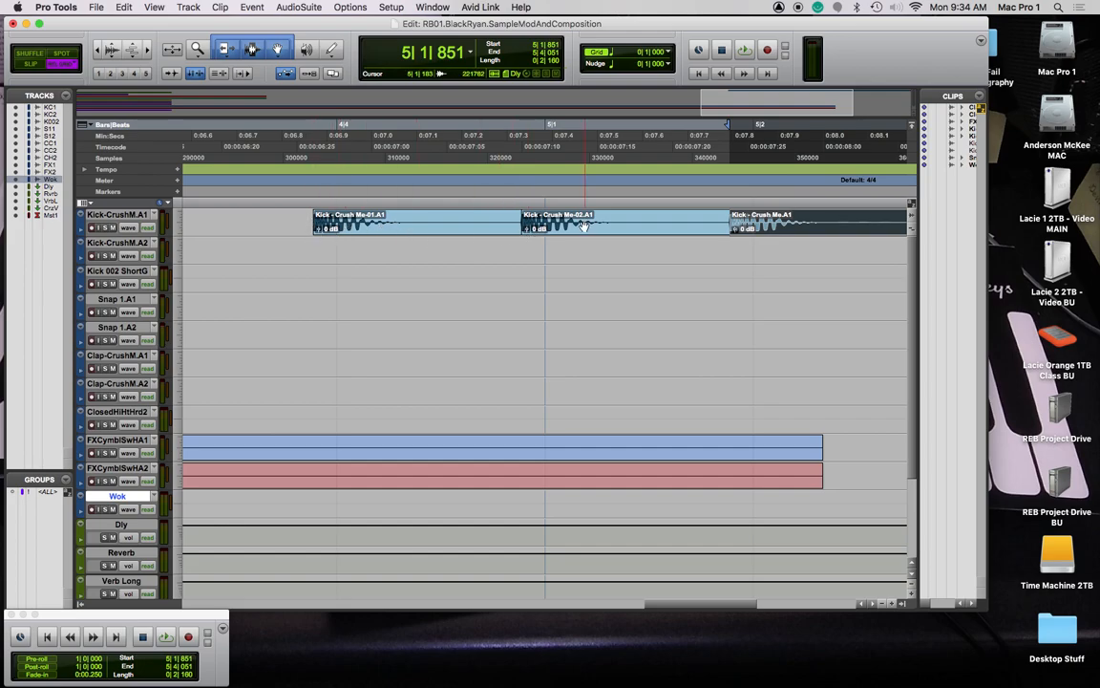
pyautogui.press('super+z')
pyautogui.press('super+z')
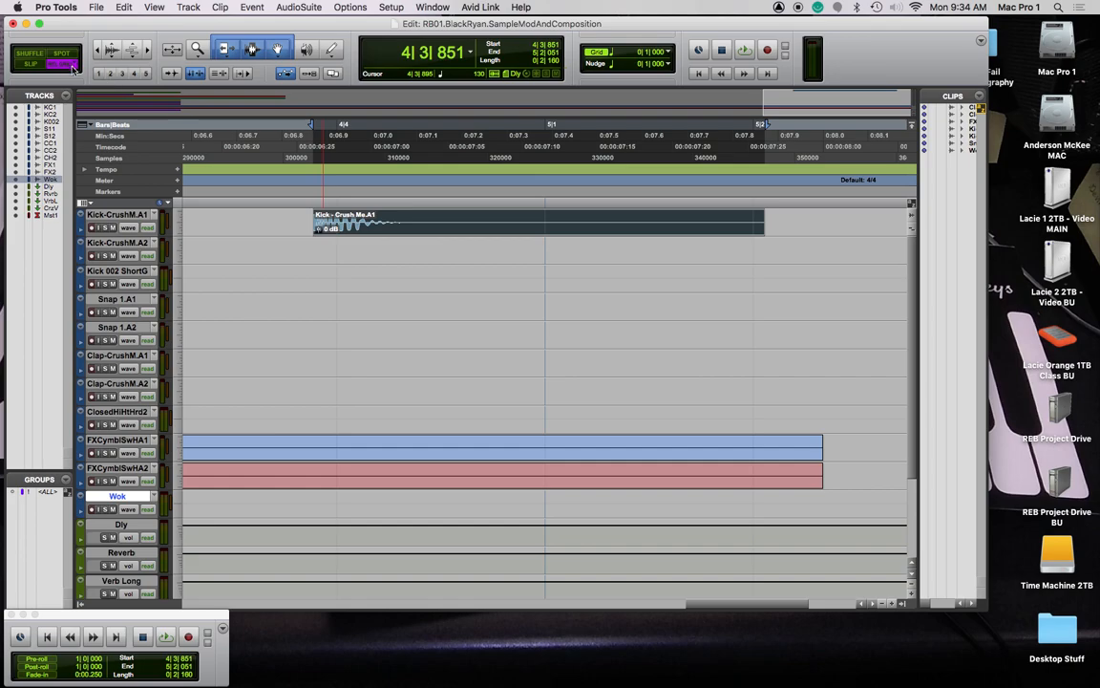
pyautogui.press('F4')
pyautogui.moveTo(415, 228); pyautogui.dragTo(424, 228)
pyautogui.moveTo(341, 232); pyautogui.dragTo(623, 231)
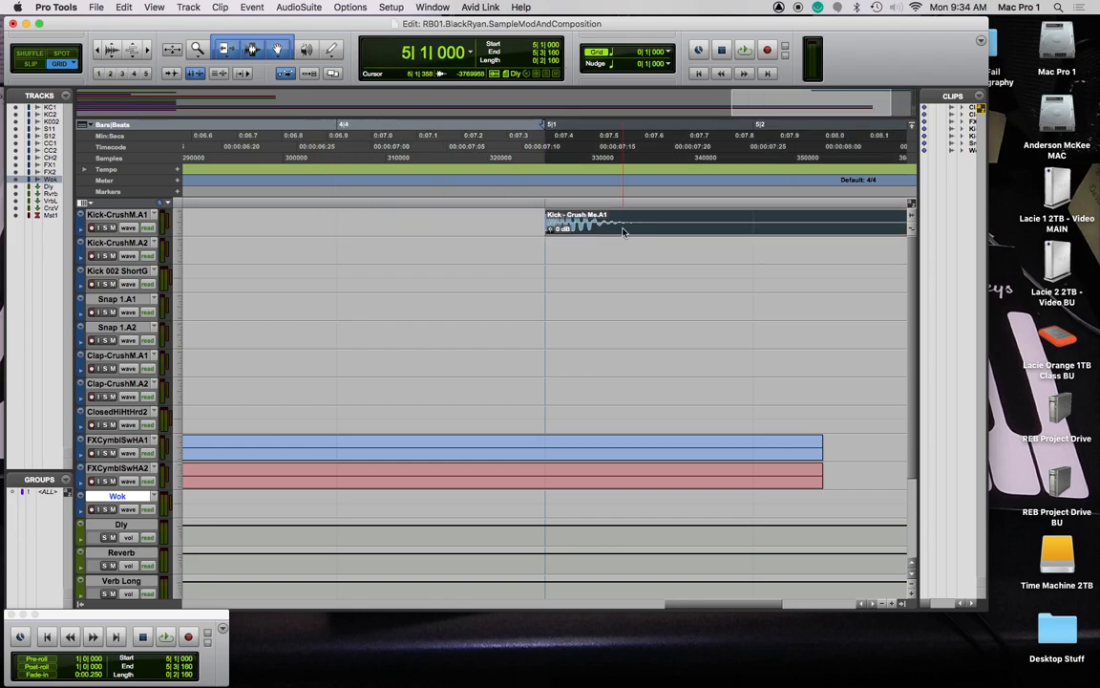
# Enlarge the edit window and play the kick from 5|1, then zoom out to the whole session
pyautogui.press('r')
pyautogui.press('r')
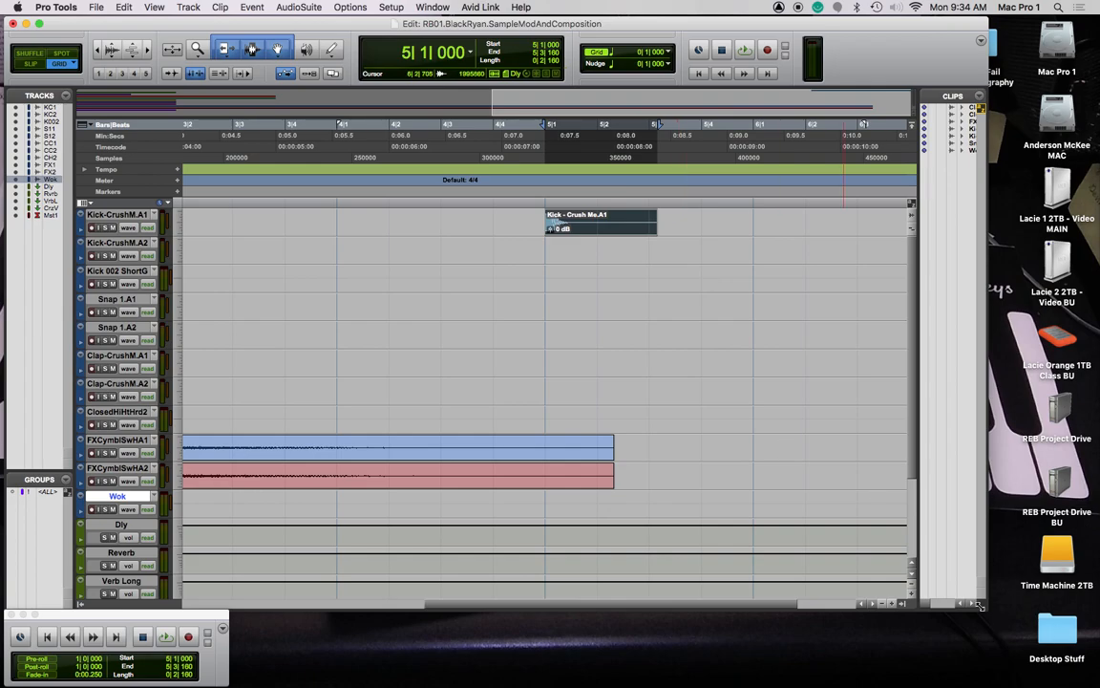
pyautogui.moveTo(979, 604); pyautogui.dragTo(1081, 630)
pyautogui.click(546, 199)
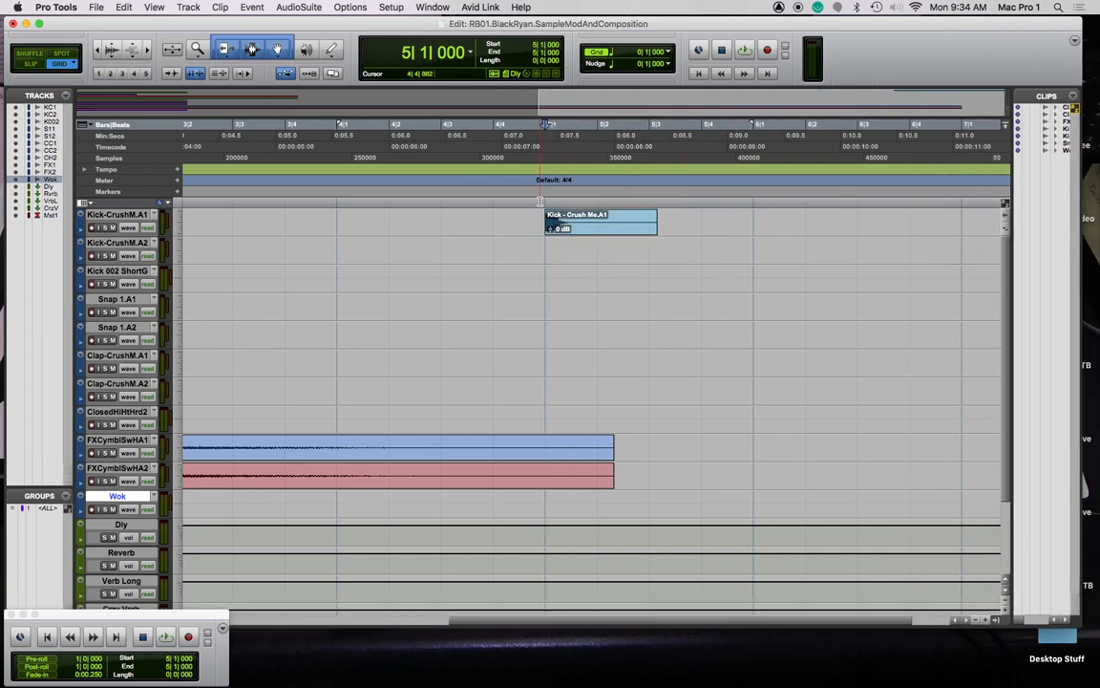
pyautogui.press('space')
pyautogui.press('space')
pyautogui.press('space')
pyautogui.press('space')
pyautogui.press('super+bracketleft')
pyautogui.press('super+bracketleft')
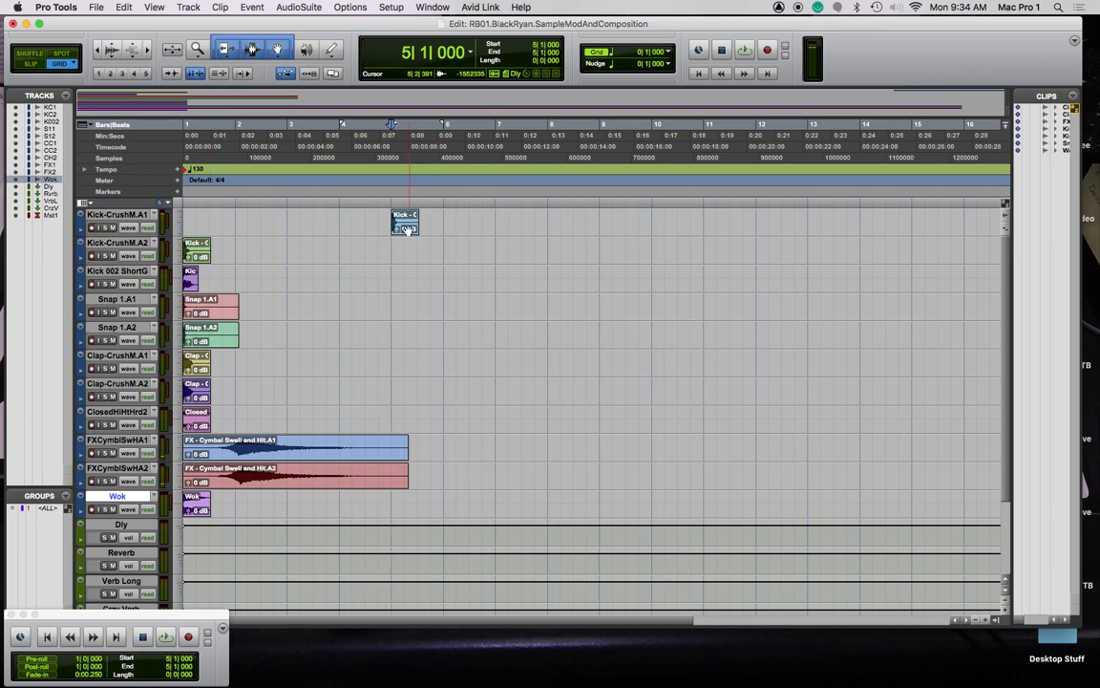
# Move the top Kick clip to the session start and the second Kick clip to bar 8, then play from 8|1
pyautogui.moveTo(209, 219); pyautogui.dragTo(187, 223)
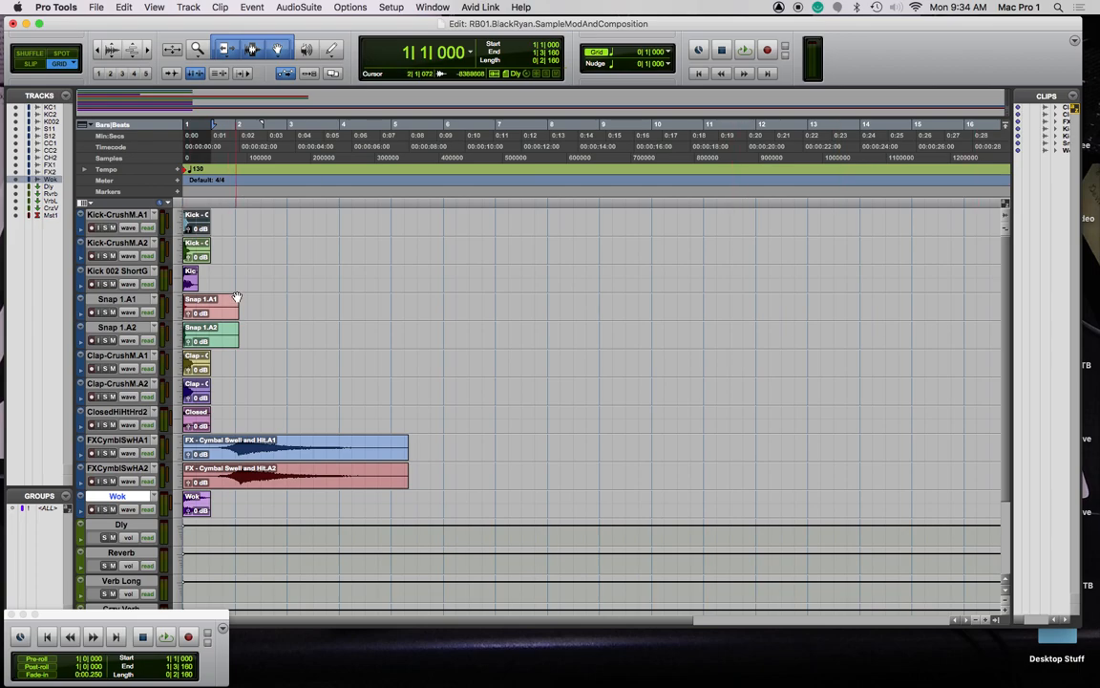
pyautogui.moveTo(199, 260); pyautogui.dragTo(558, 261)
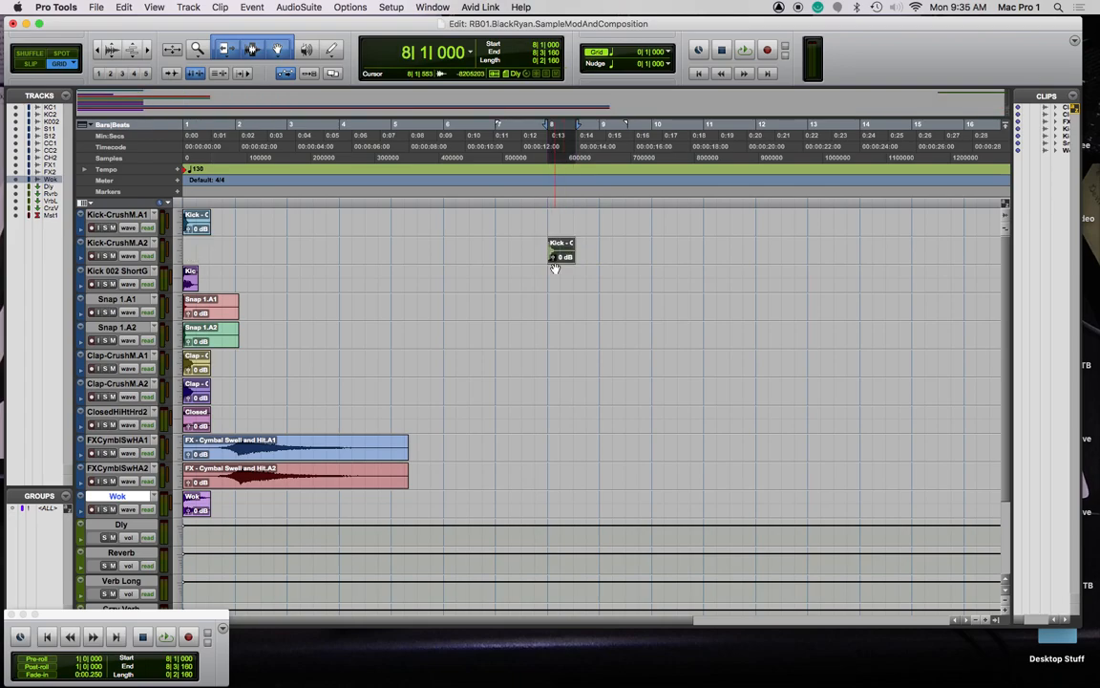
pyautogui.click(545, 200)
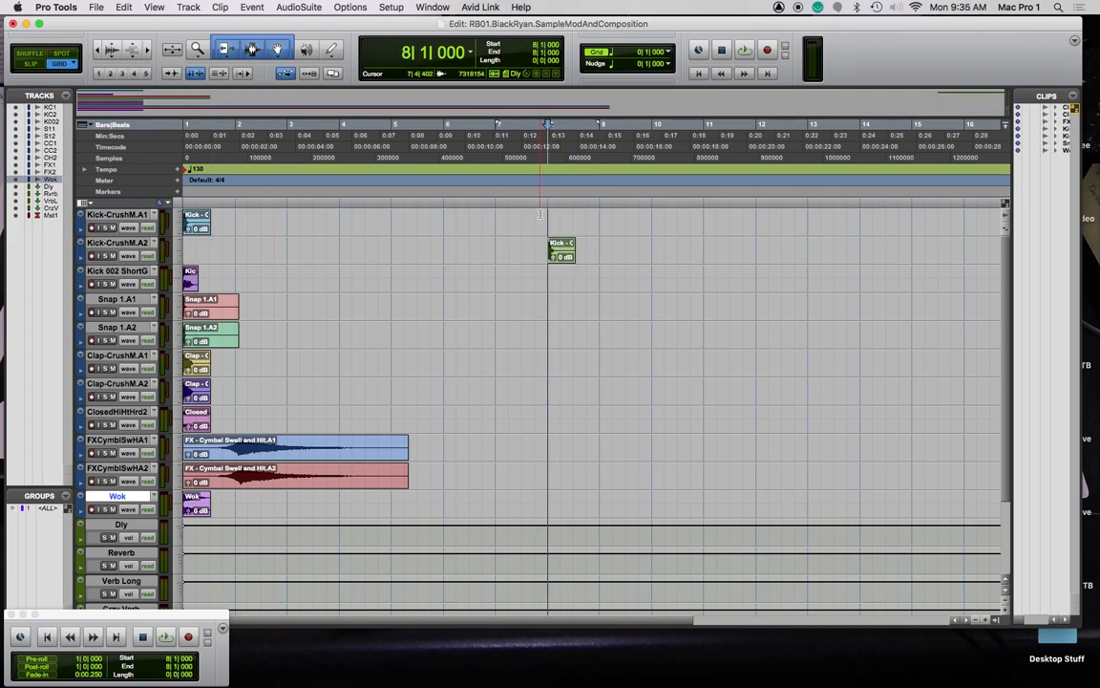
pyautogui.press('space')
pyautogui.press('space')
pyautogui.press('super+bracketright')
pyautogui.press('super+bracketright')
pyautogui.press('super+bracketright')
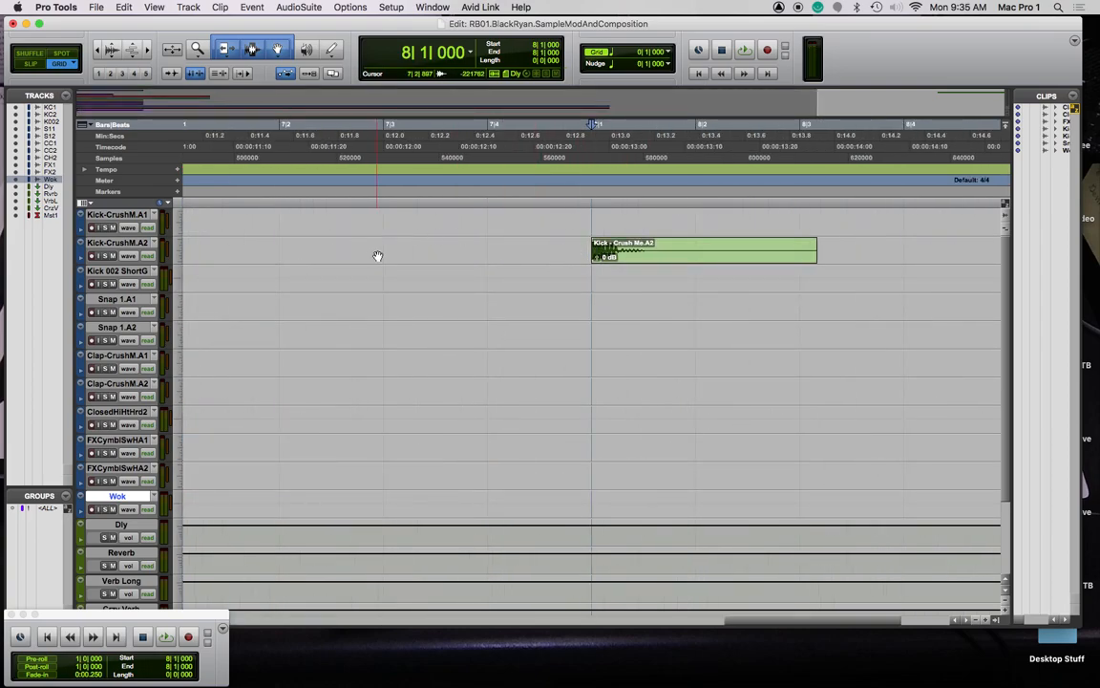
# Return to the session start and select the Kick-CrushM.A1 track
pyautogui.press('Home')
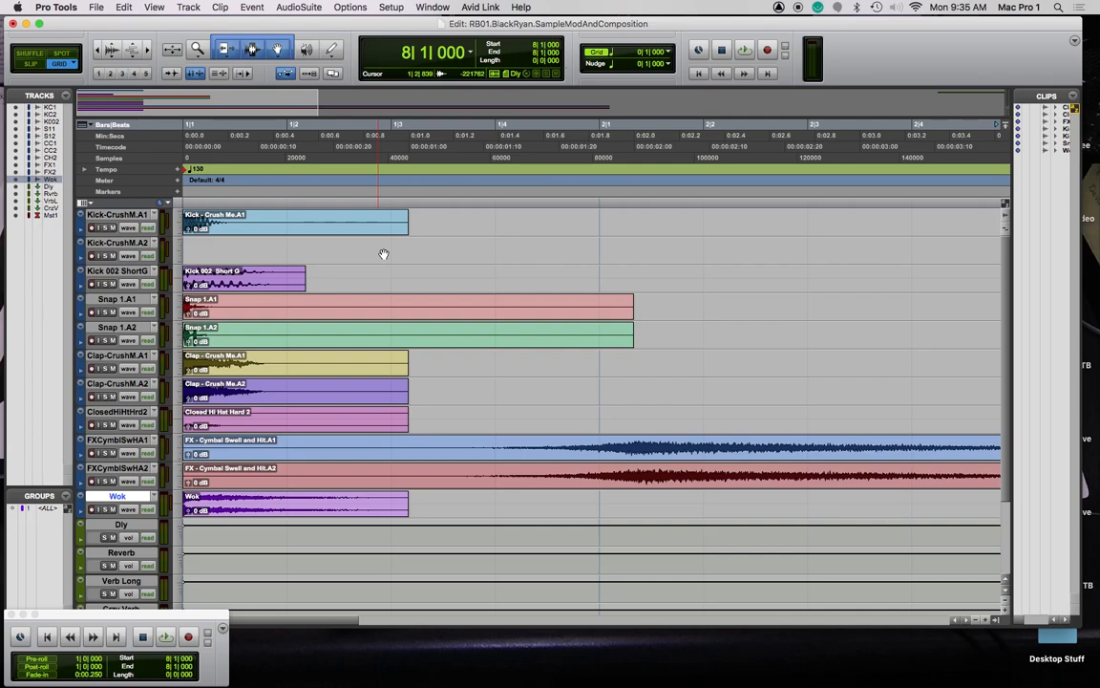
pyautogui.hscroll(10, 498, 267)
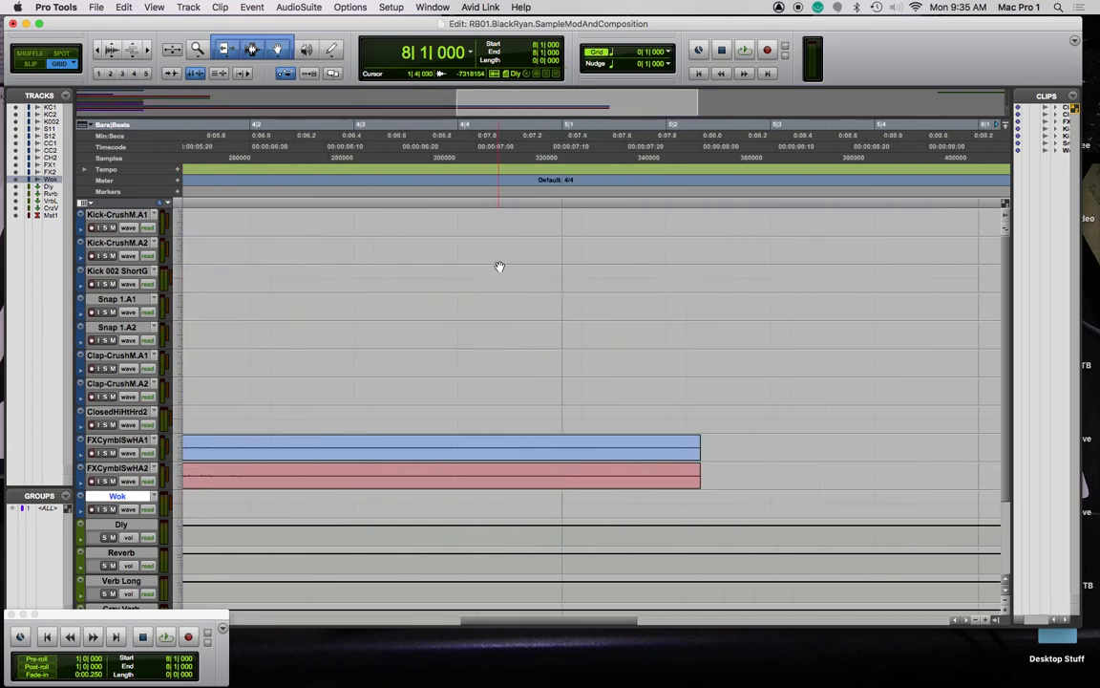
pyautogui.hscroll(8, 498, 266)
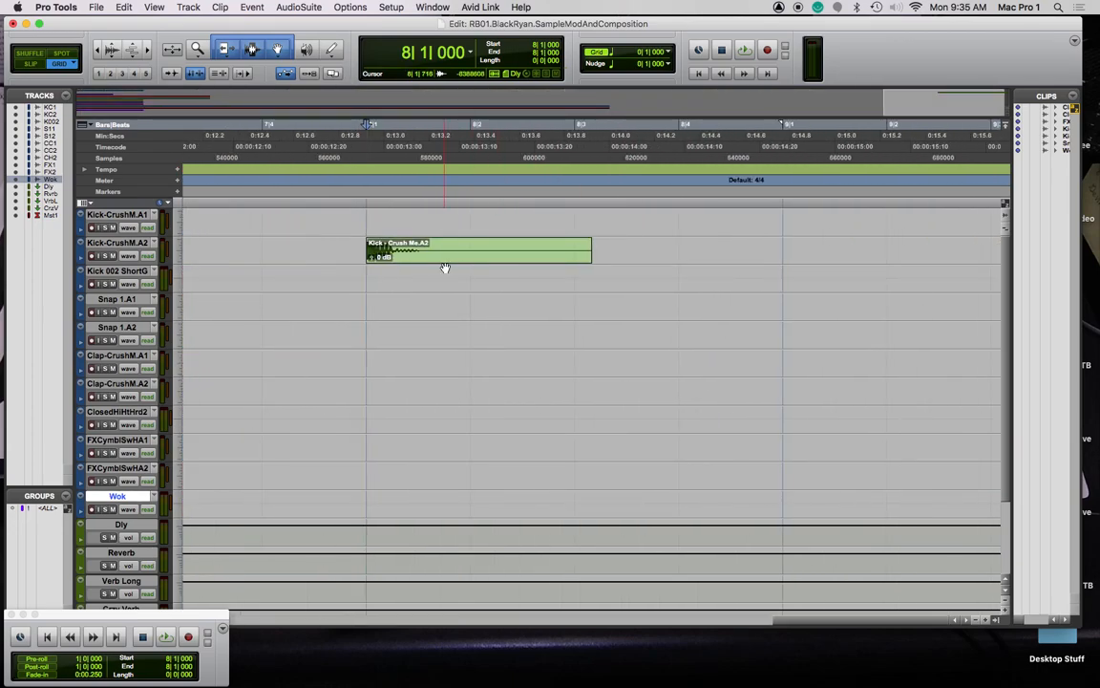
pyautogui.press('Home')
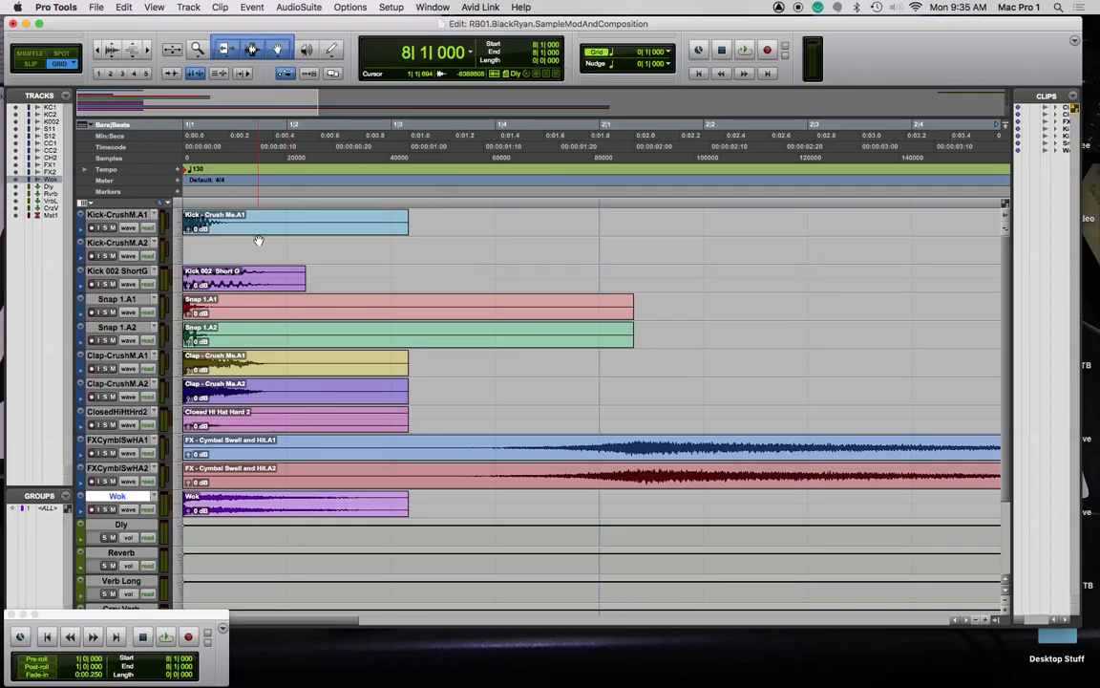
pyautogui.click(119, 215)
# Hide the Kick-CrushM.A1 track and move the Kick 002 ShortG clip to 8|4
pyautogui.rightClick(123, 214)
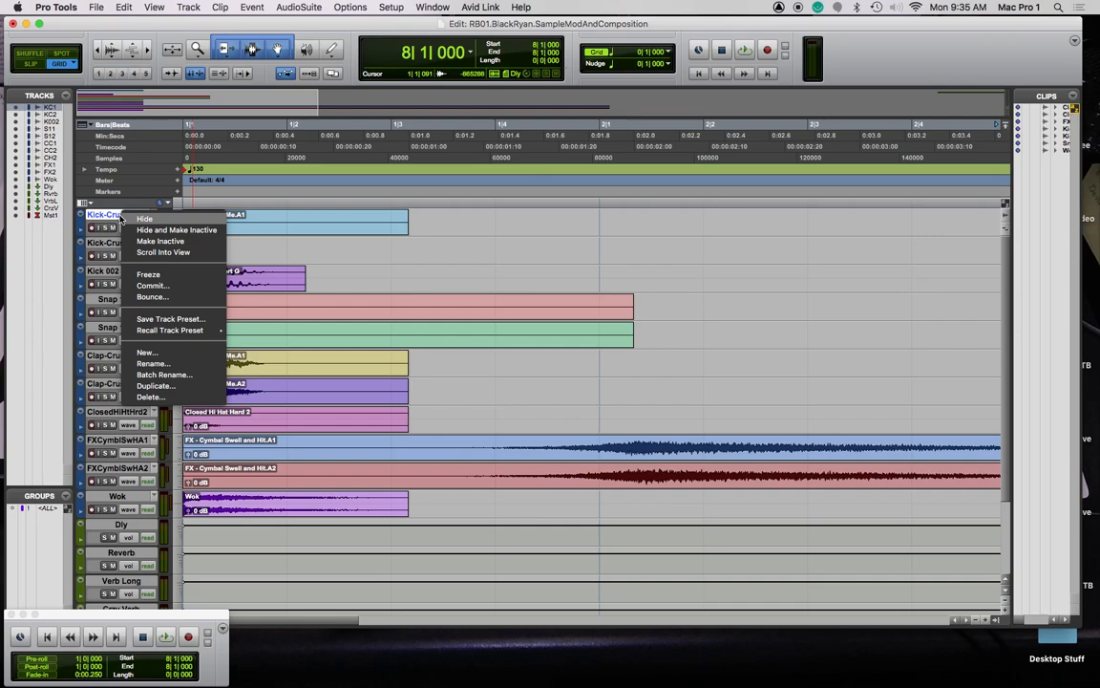
pyautogui.click(168, 229)
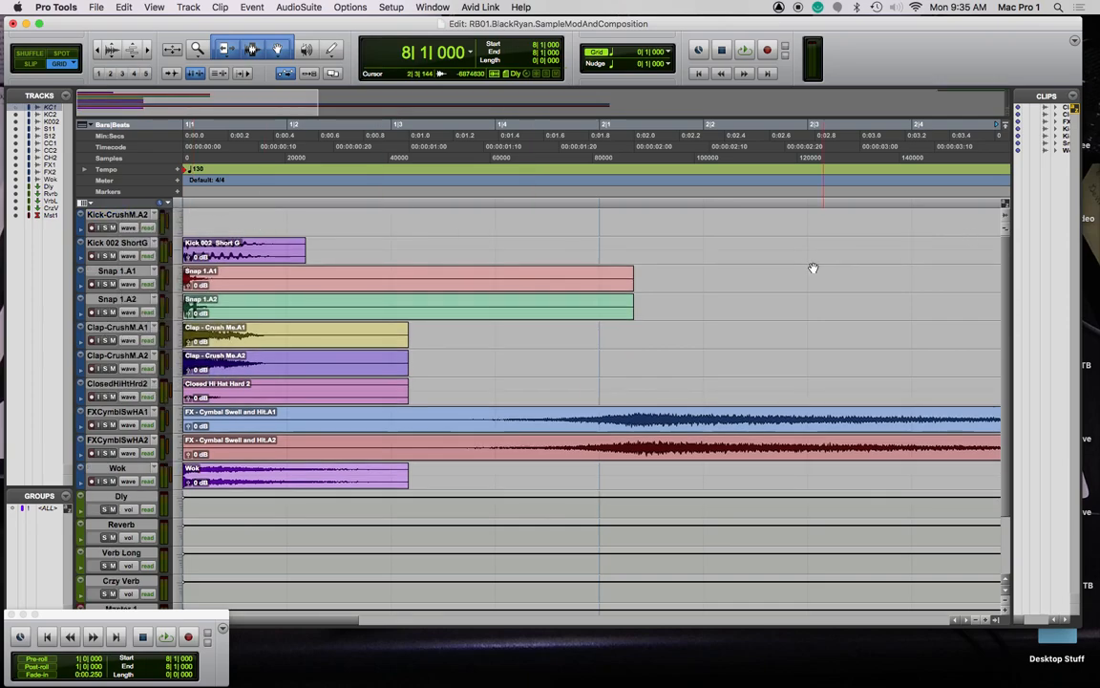
pyautogui.moveTo(234, 247); pyautogui.dragTo(738, 245)
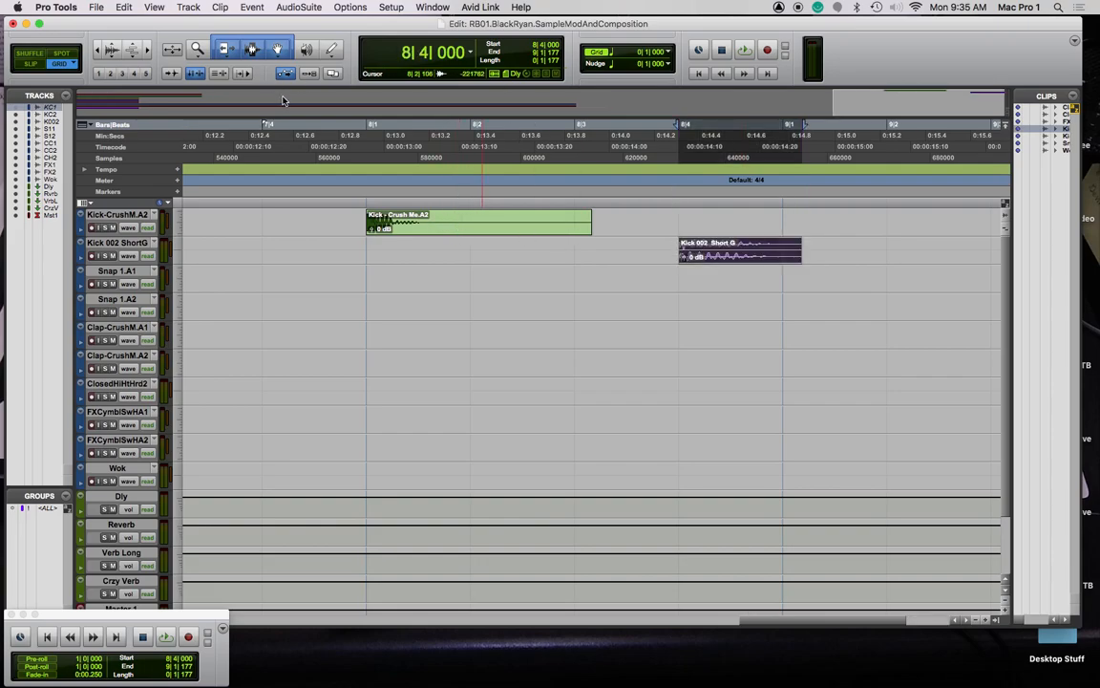
# Switch to Slip then Shuffle mode, play the two kick clips, and zoom out
pyautogui.press('F2')
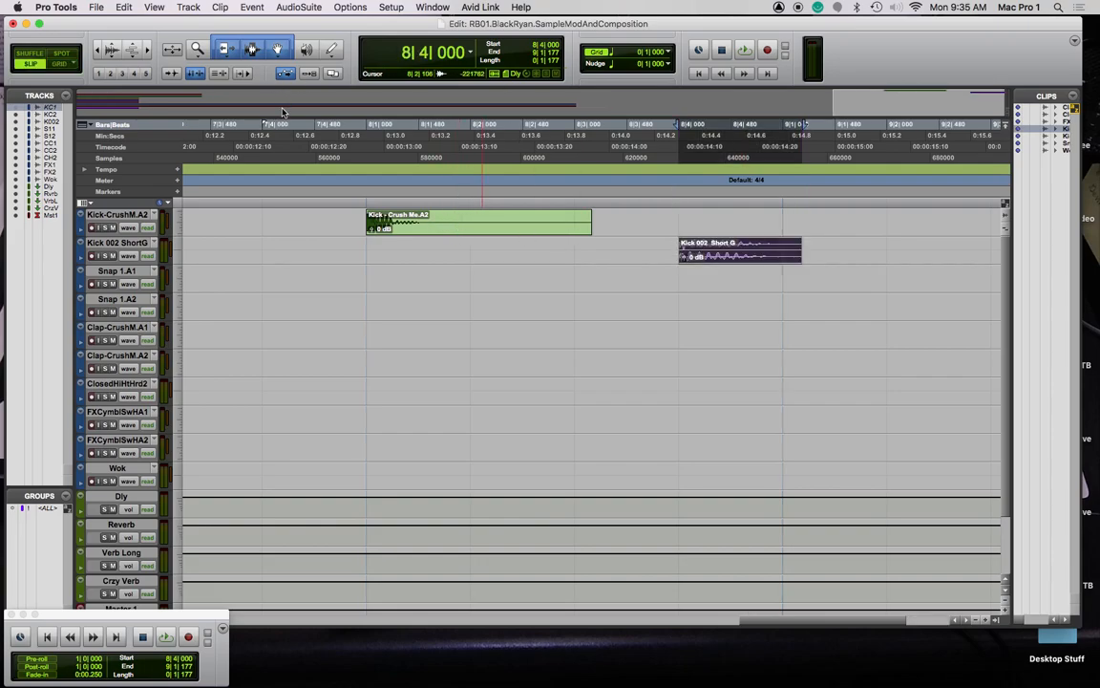
pyautogui.press('F1')
pyautogui.click(489, 230)
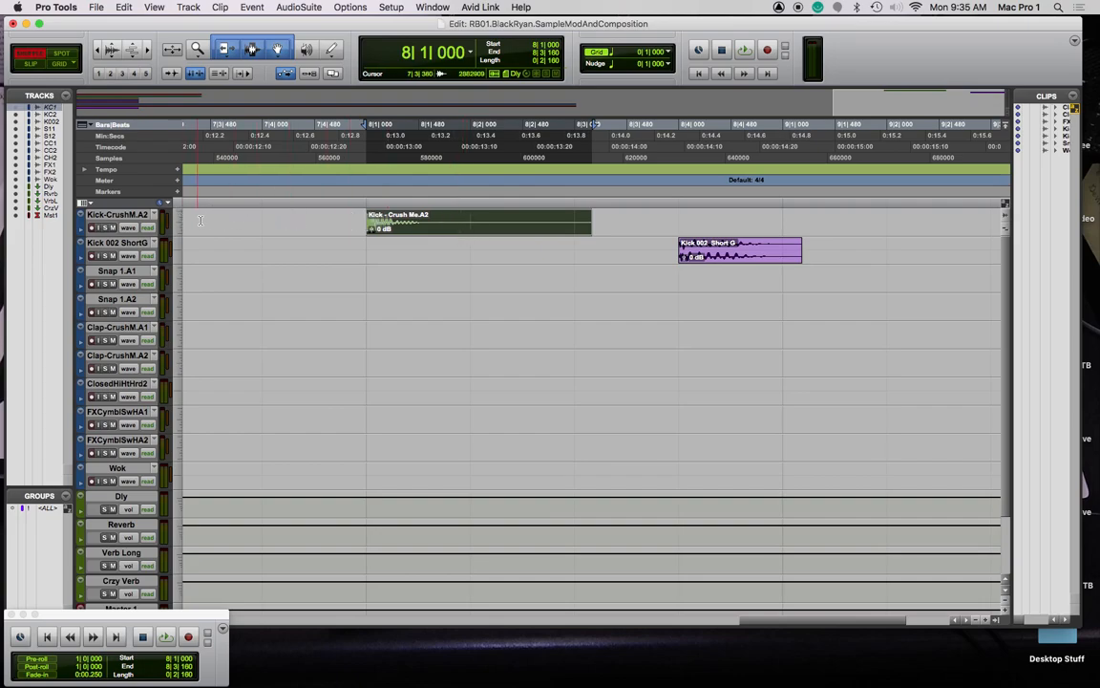
pyautogui.press('space')
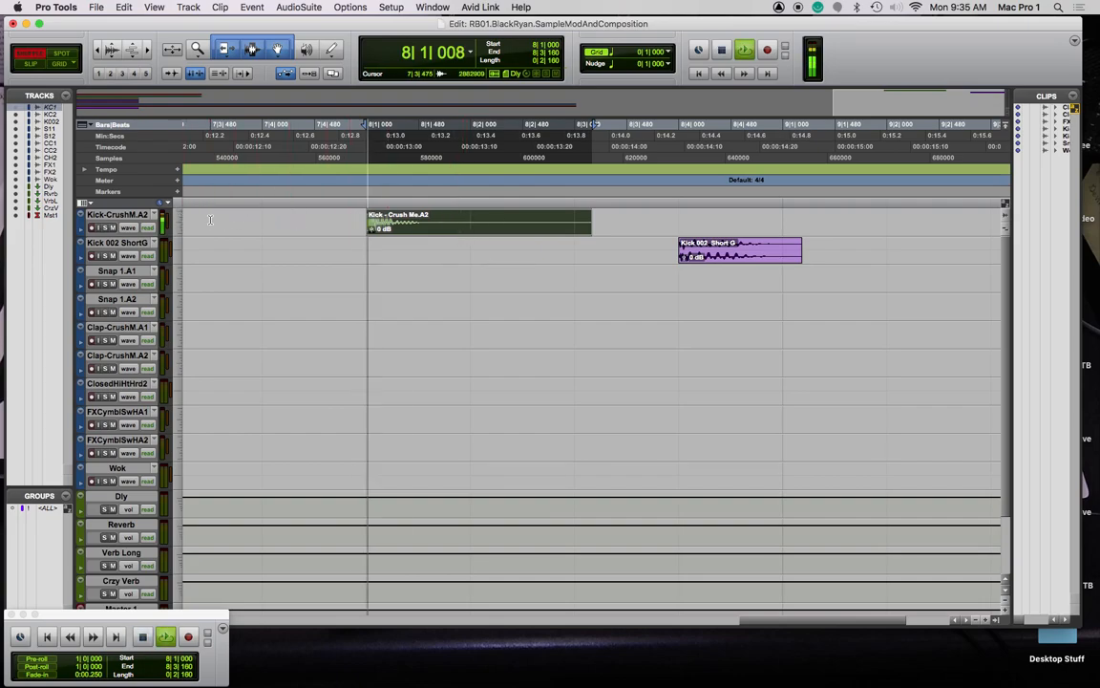
pyautogui.press('super+bracketleft')
pyautogui.press('super+bracketleft')
pyautogui.press('super+bracketleft')
pyautogui.press('space')
pyautogui.press('space')
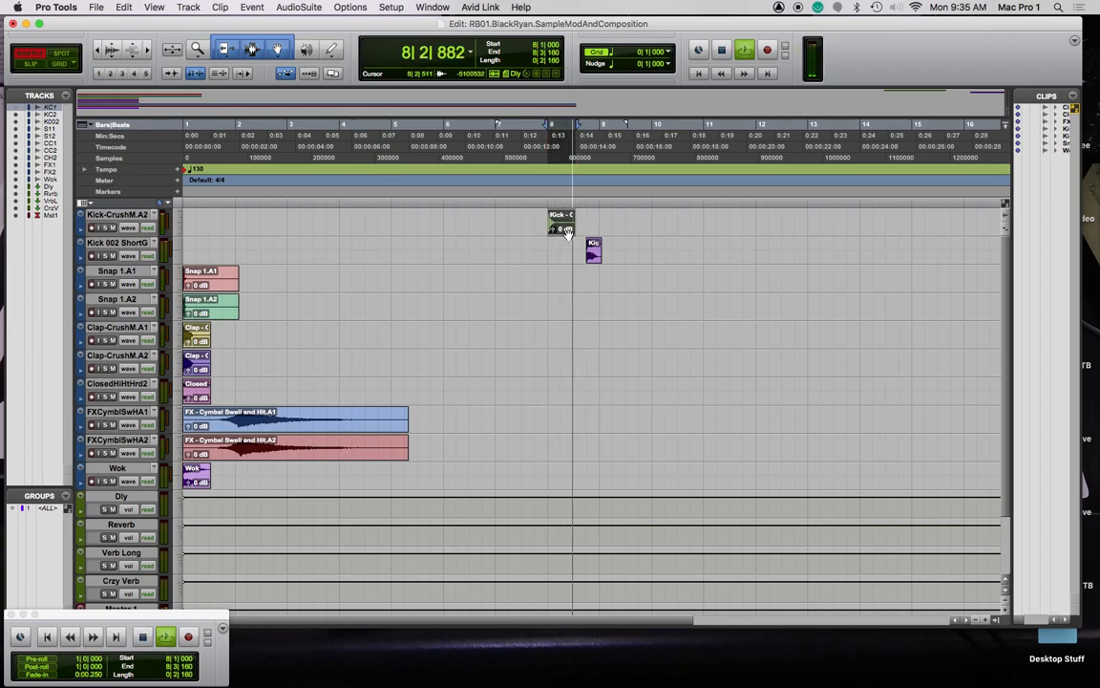
# Move the Kick-Crush Me.A2 clip to the session start and audition near the bar-8 kick
pyautogui.press('space')
pyautogui.moveTo(565, 228); pyautogui.dragTo(190, 228)
pyautogui.click(583, 251)
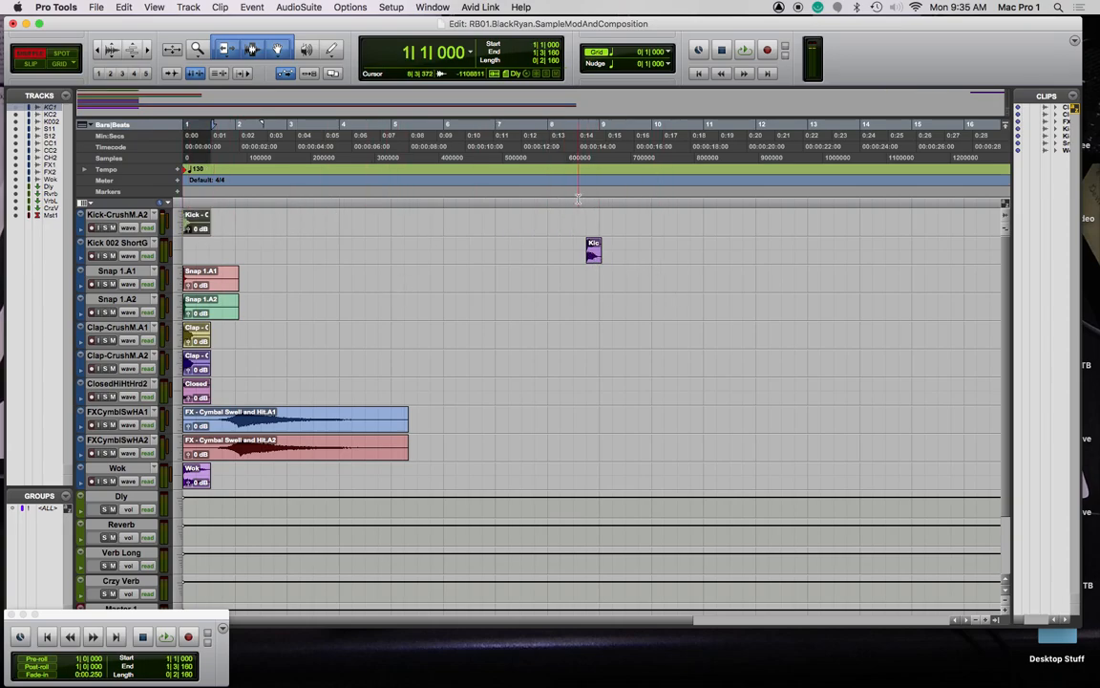
pyautogui.press('space')
pyautogui.press('space')
pyautogui.click(582, 247)
pyautogui.press('space')
pyautogui.press('space')
# In Grid mode, snap the Kick 002 ShortG clips onto bars 6 and 7
pyautogui.moveTo(591, 257); pyautogui.dragTo(473, 251)
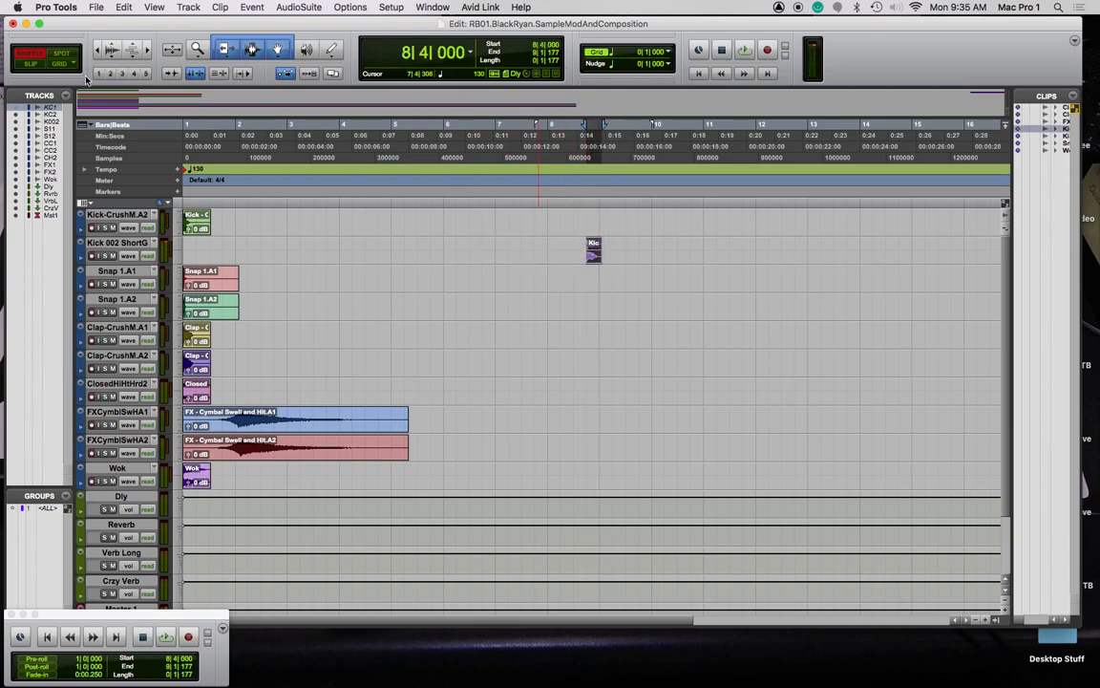
pyautogui.press('F4')
pyautogui.moveTo(592, 247); pyautogui.dragTo(554, 254)
# Load the bar-7 kick into AudioSuite Pitch II and audition a raised coarse shift
pyautogui.click(502, 250)
pyautogui.click(302, 8)
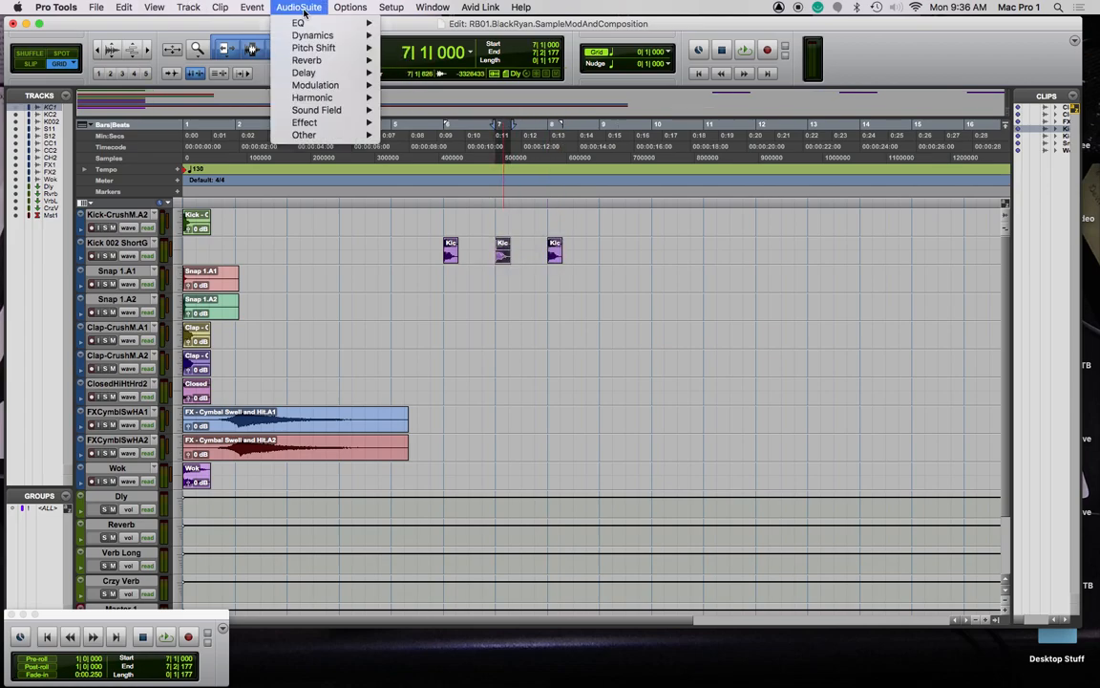
pyautogui.moveTo(322, 37)
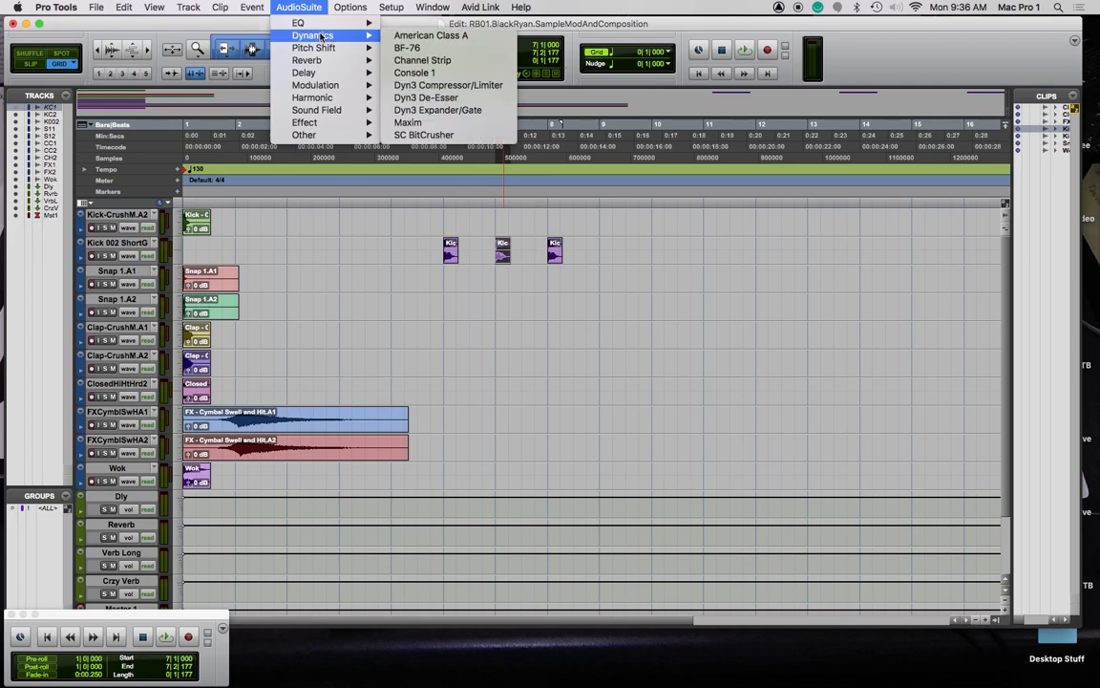
pyautogui.moveTo(292, 46)
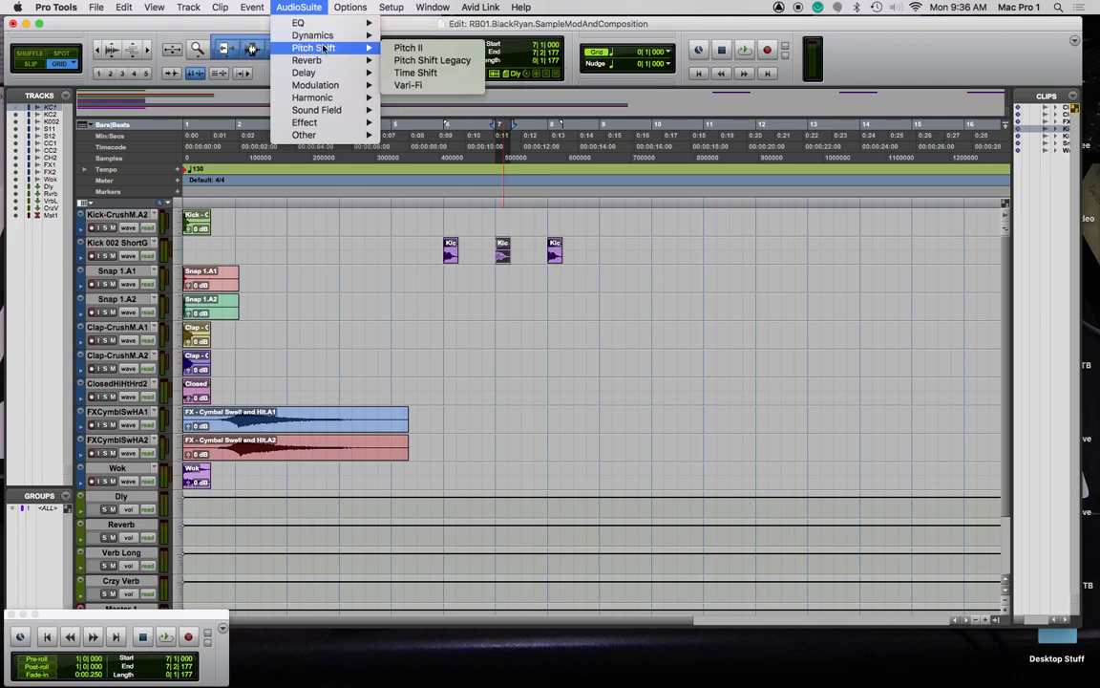
pyautogui.click(436, 49)
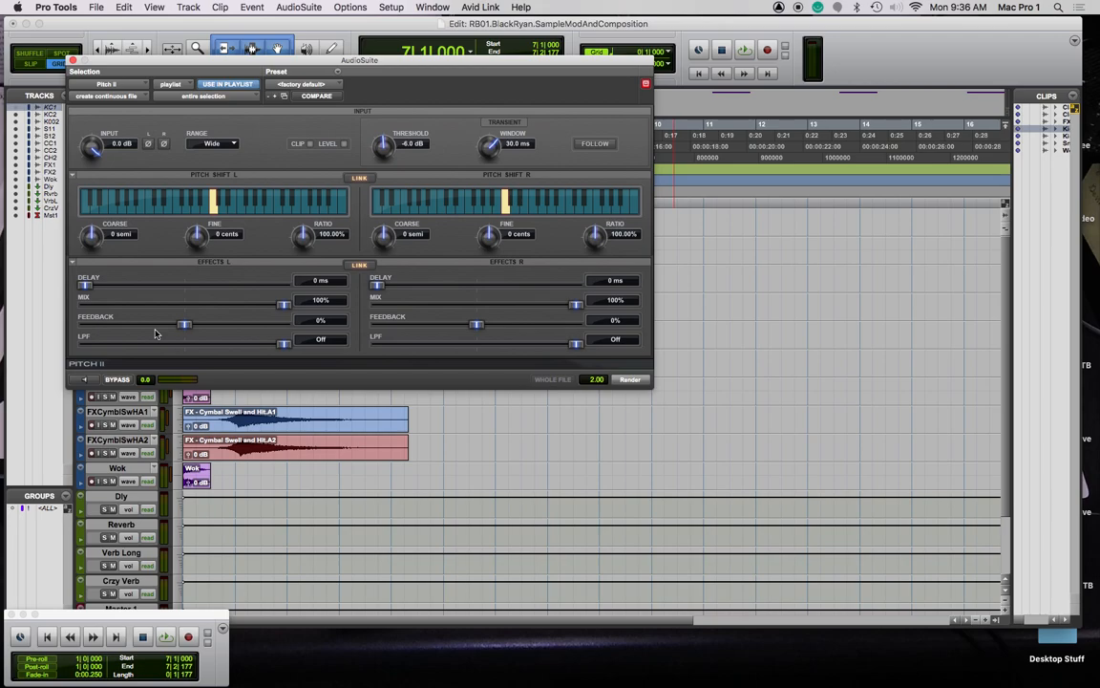
pyautogui.moveTo(92, 235); pyautogui.dragTo(92, 195)
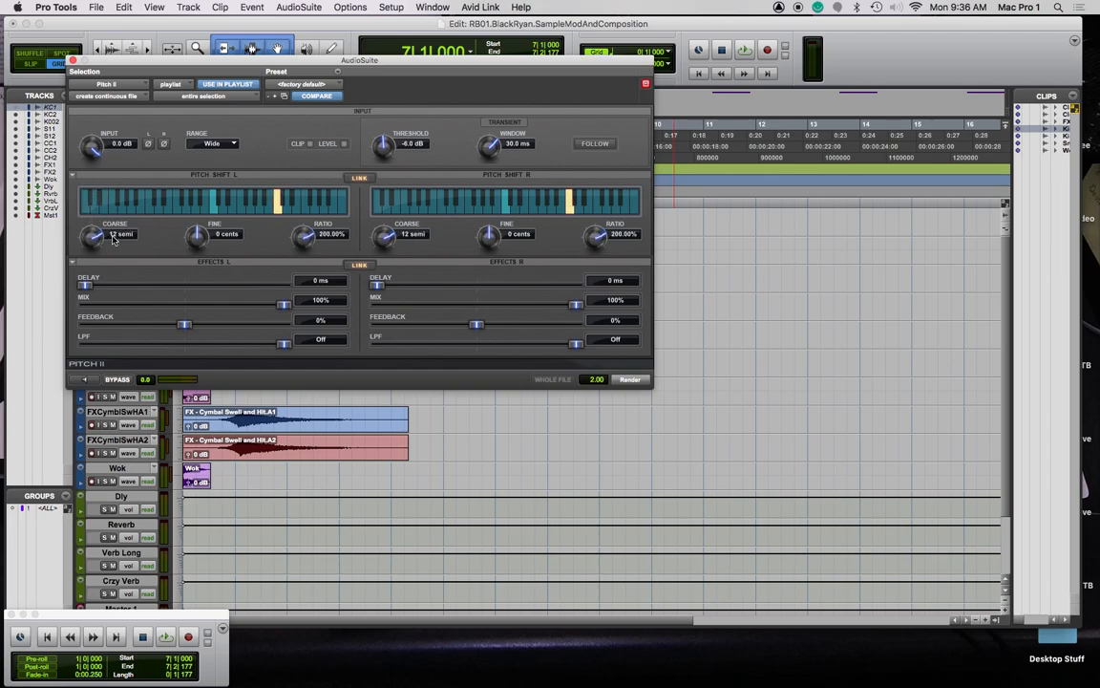
pyautogui.press('space')
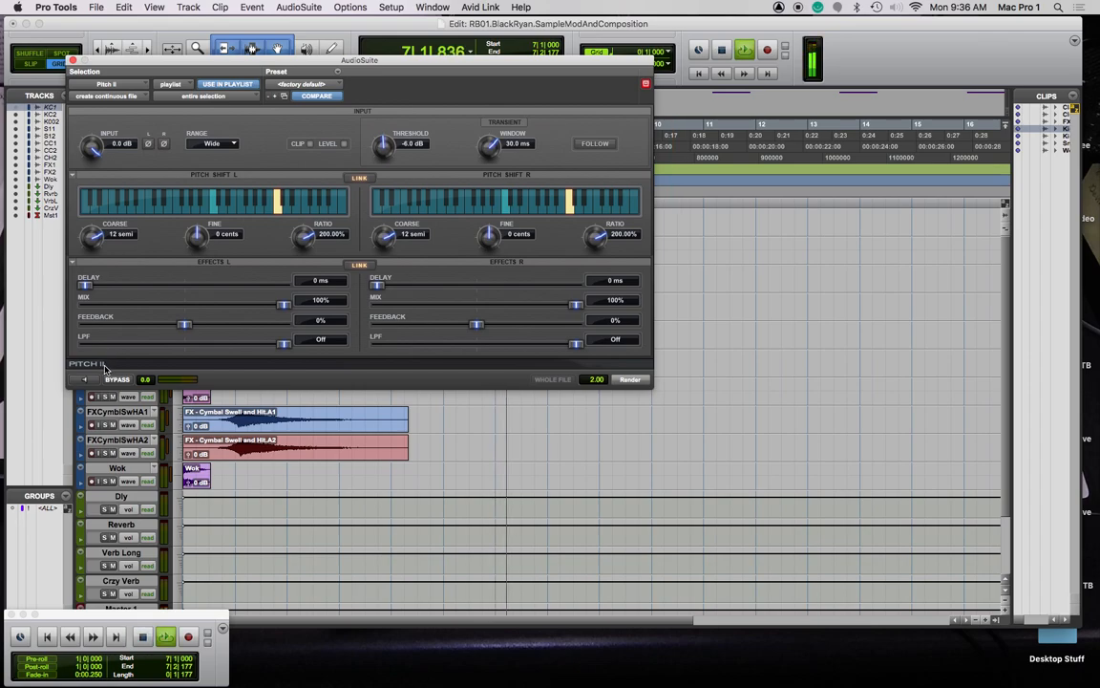
pyautogui.press('space')
pyautogui.click(88, 380)
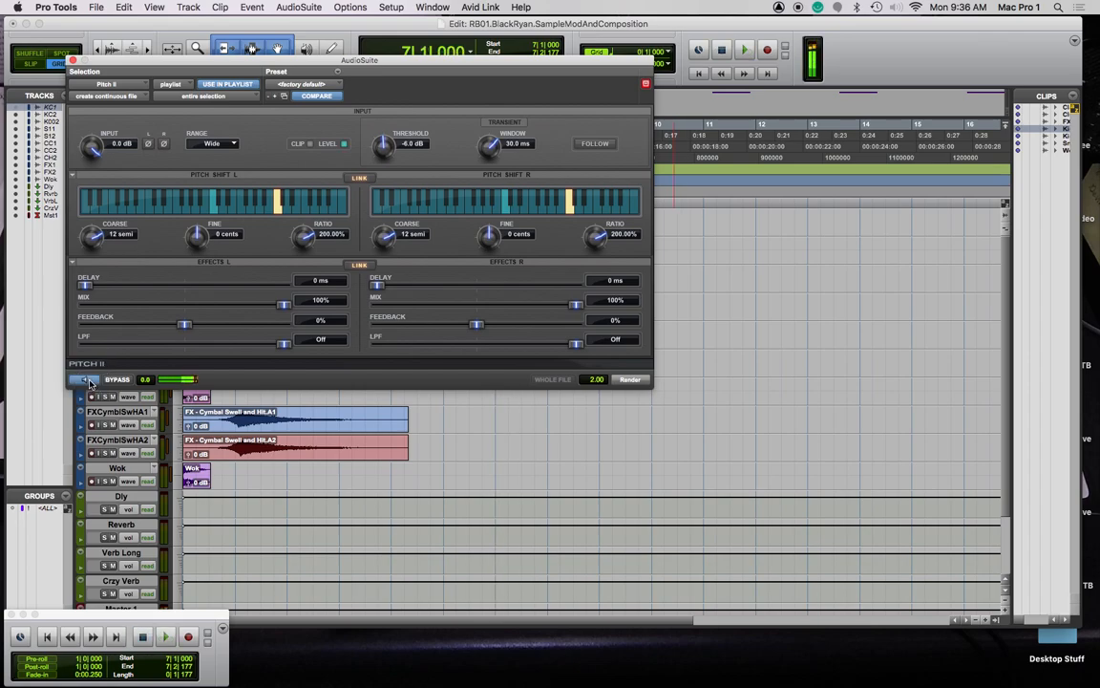
# Set a 20-semitone shift, 25% feedback and 494 Hz low-pass, then render onto the kick
pyautogui.moveTo(93, 227); pyautogui.dragTo(100, 200)
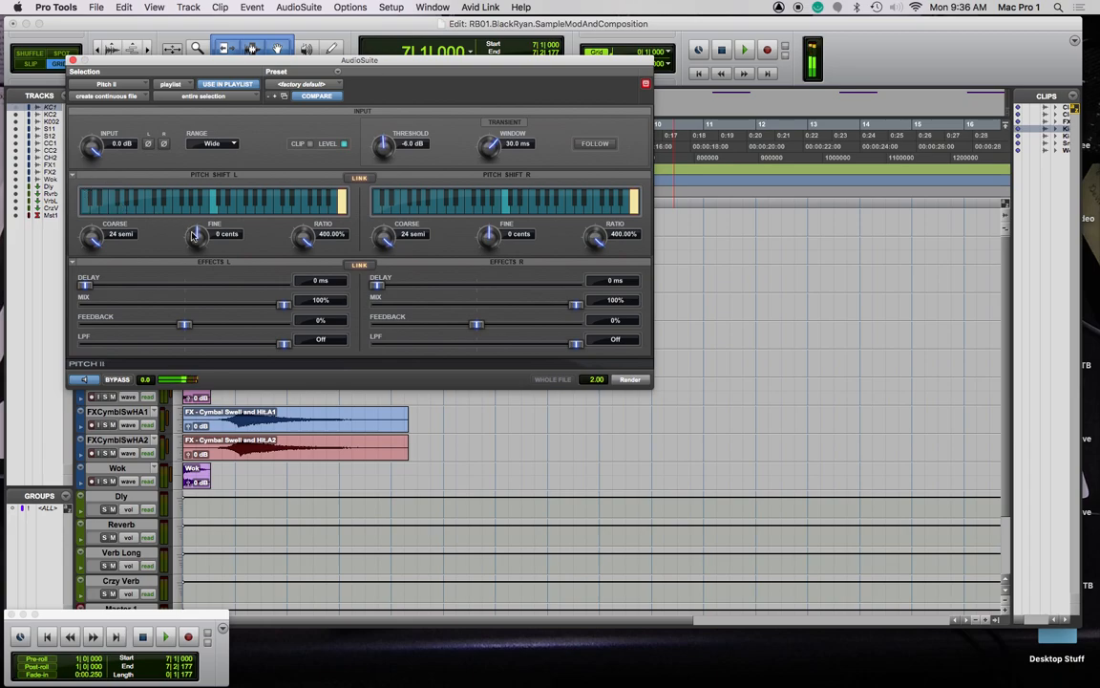
pyautogui.moveTo(98, 212); pyautogui.dragTo(103, 282)
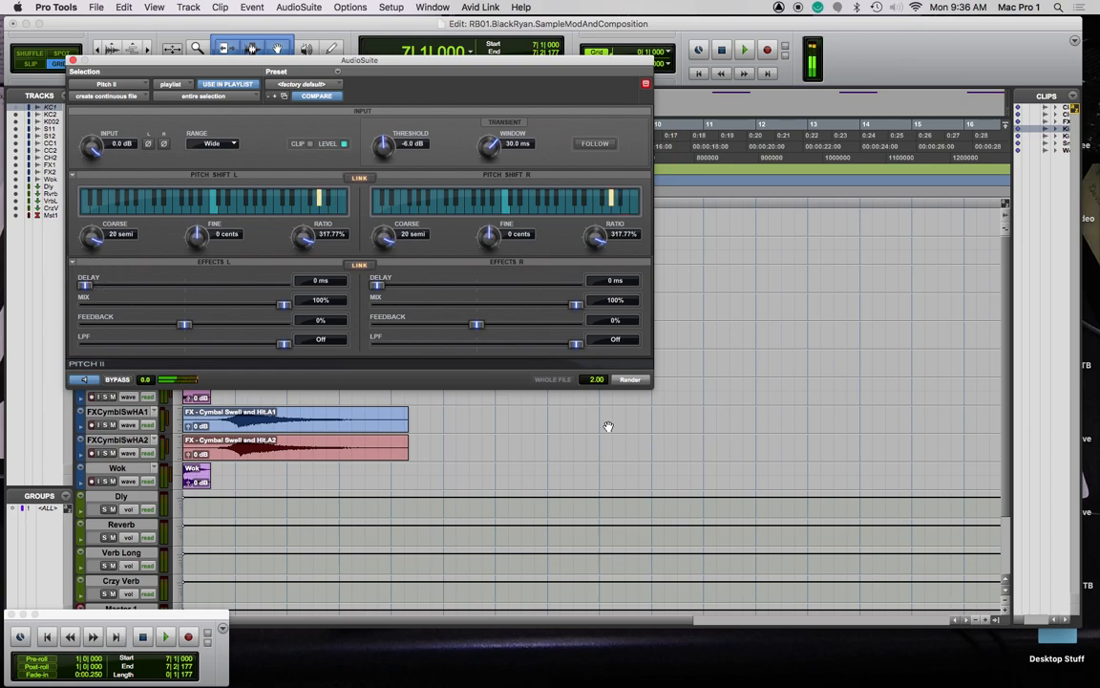
pyautogui.moveTo(85, 286)
pyautogui.mouseDown()
pyautogui.moveTo(133, 284)
pyautogui.moveTo(66, 282)
pyautogui.mouseUp()
pyautogui.moveTo(185, 324); pyautogui.dragTo(211, 327)
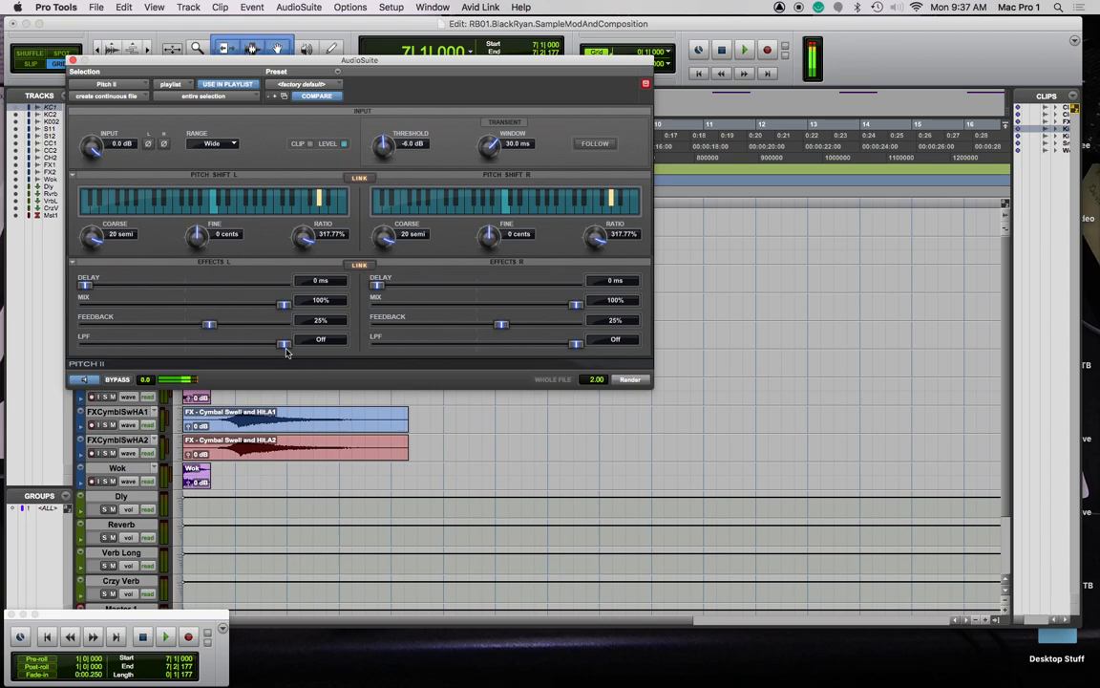
pyautogui.moveTo(284, 344); pyautogui.dragTo(185, 345)
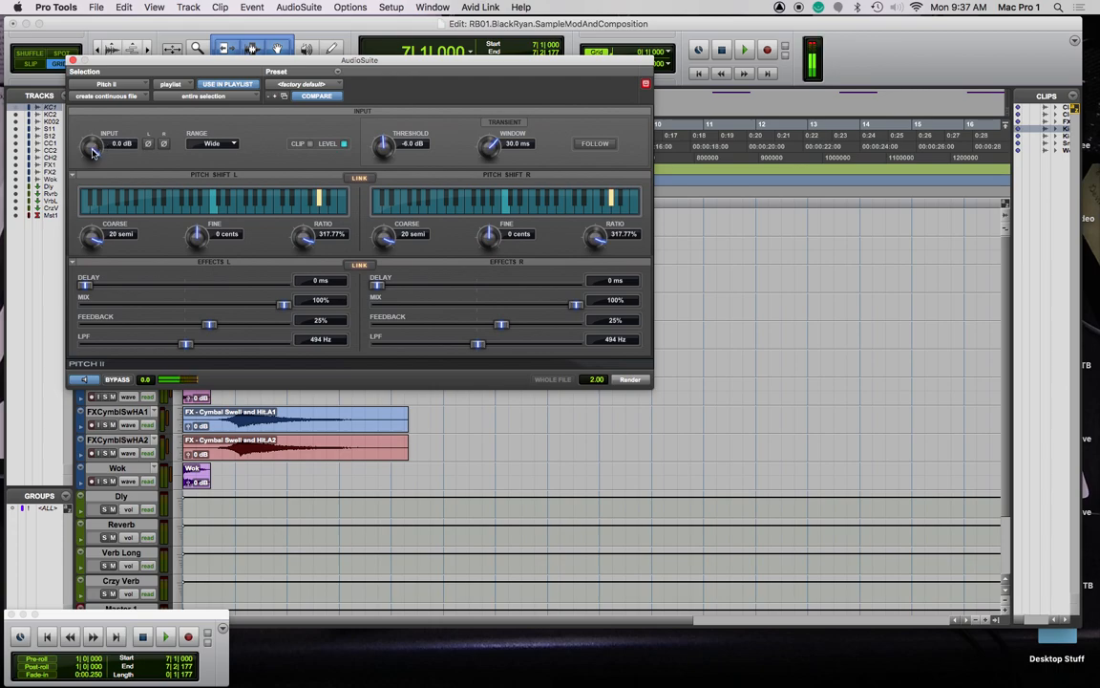
pyautogui.moveTo(379, 148)
pyautogui.mouseDown()
pyautogui.moveTo(391, 206)
pyautogui.moveTo(394, 150)
pyautogui.moveTo(361, 129)
pyautogui.moveTo(389, 135)
pyautogui.mouseUp()
pyautogui.click(630, 380)
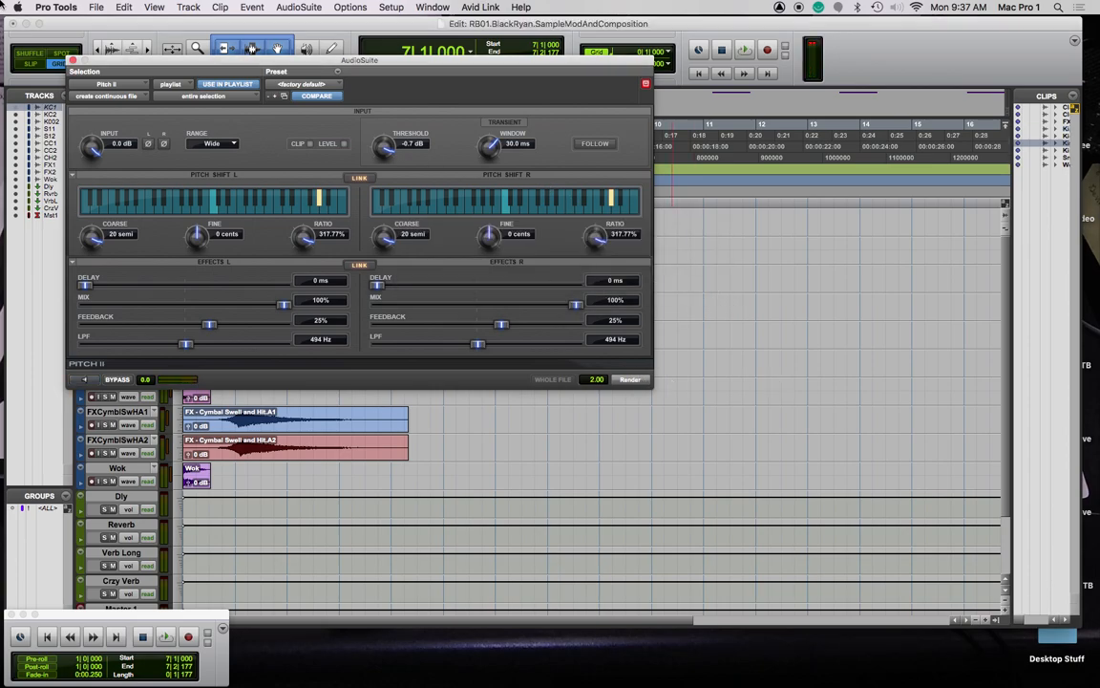
# Move the pitched kick to bar 9 and copy it every half bar up to bar 11
pyautogui.moveTo(200, 62); pyautogui.dragTo(1099, 55)
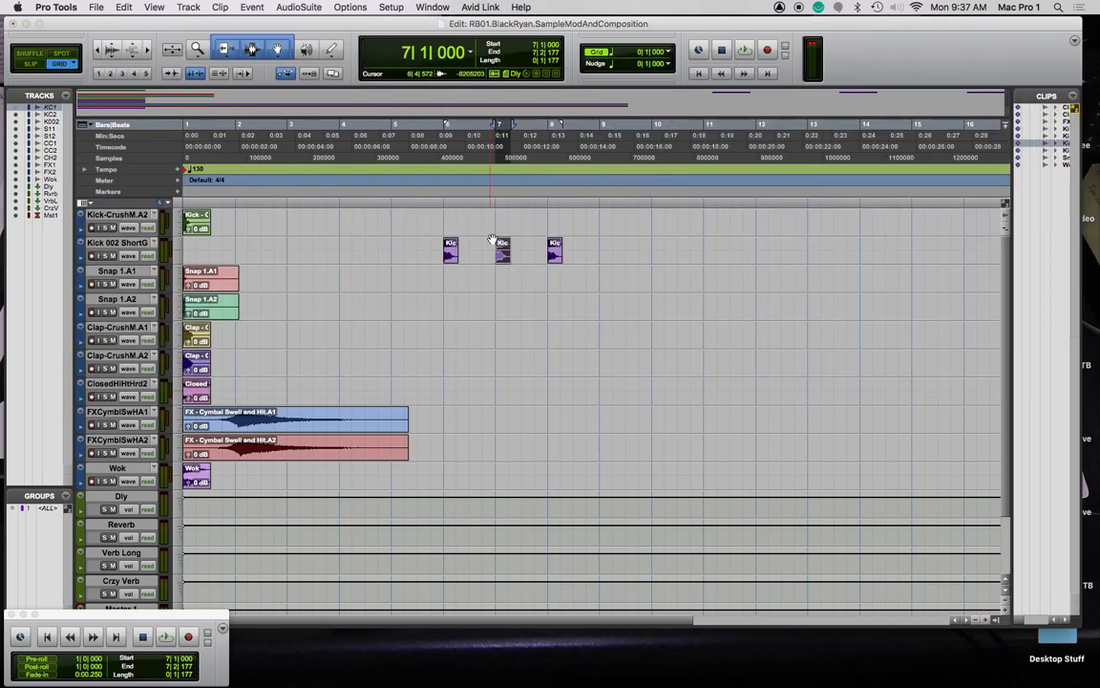
pyautogui.moveTo(503, 256); pyautogui.dragTo(608, 250)
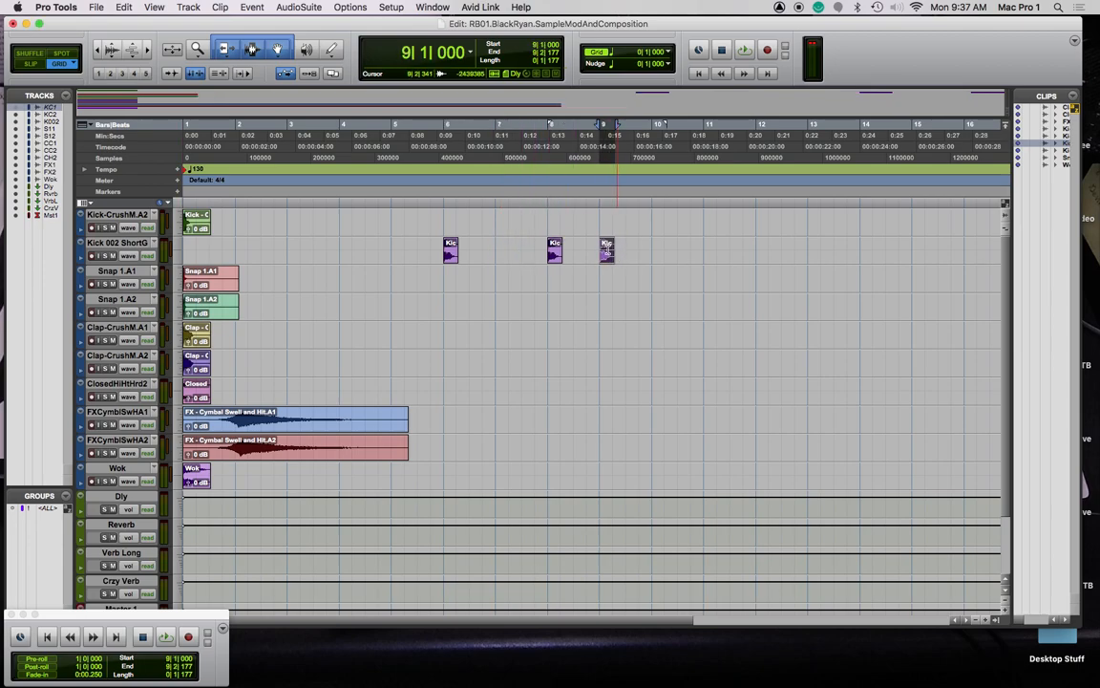
pyautogui.press('space')
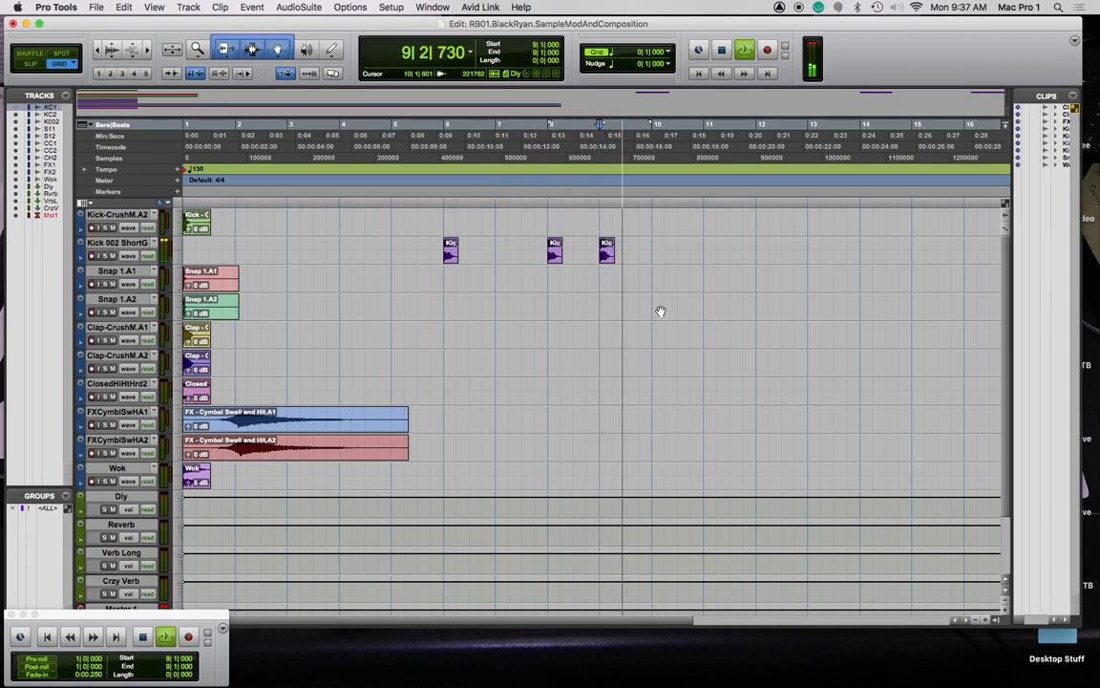
pyautogui.press('space')
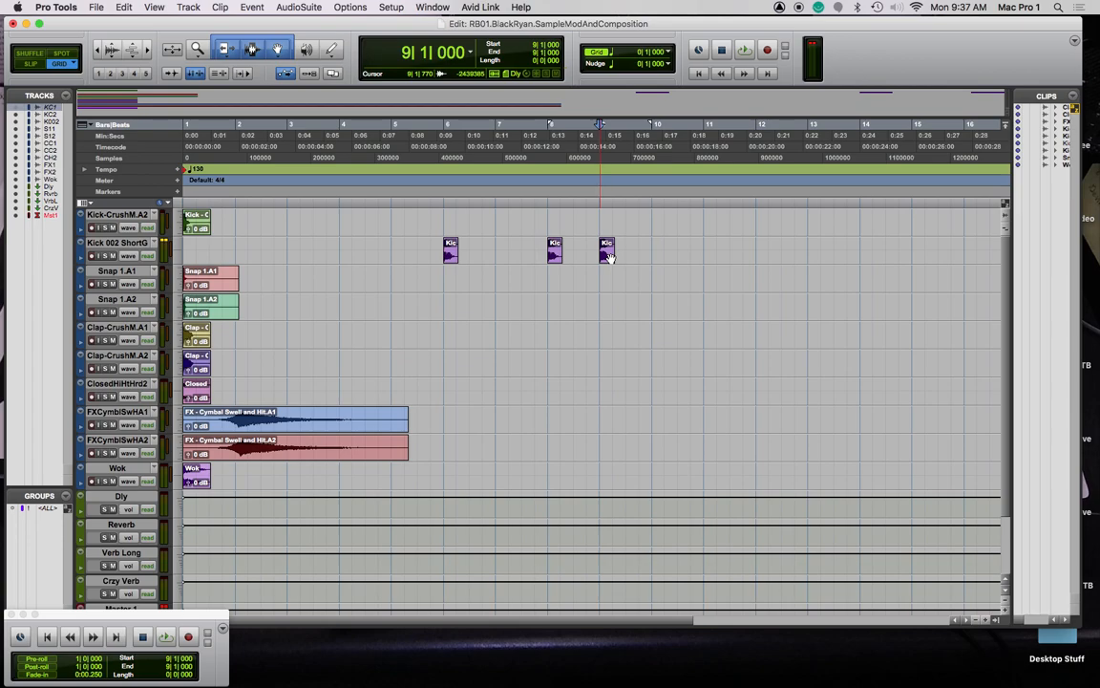
pyautogui.moveTo(607, 254); pyautogui.dragTo(620, 263)
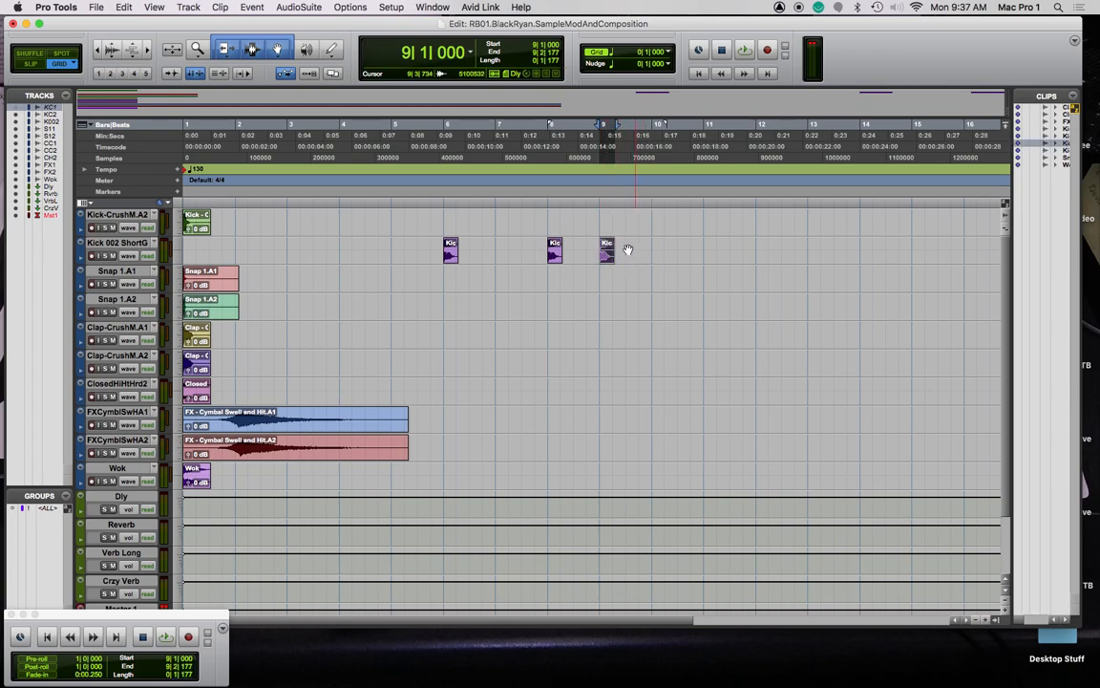
pyautogui.moveTo(607, 257); pyautogui.dragTo(710, 259)
# Copy the Wok clip to bar 7
pyautogui.keyDown('alt'); pyautogui.click(194, 476); pyautogui.keyUp('alt')
pyautogui.moveTo(195, 477); pyautogui.dragTo(503, 481)
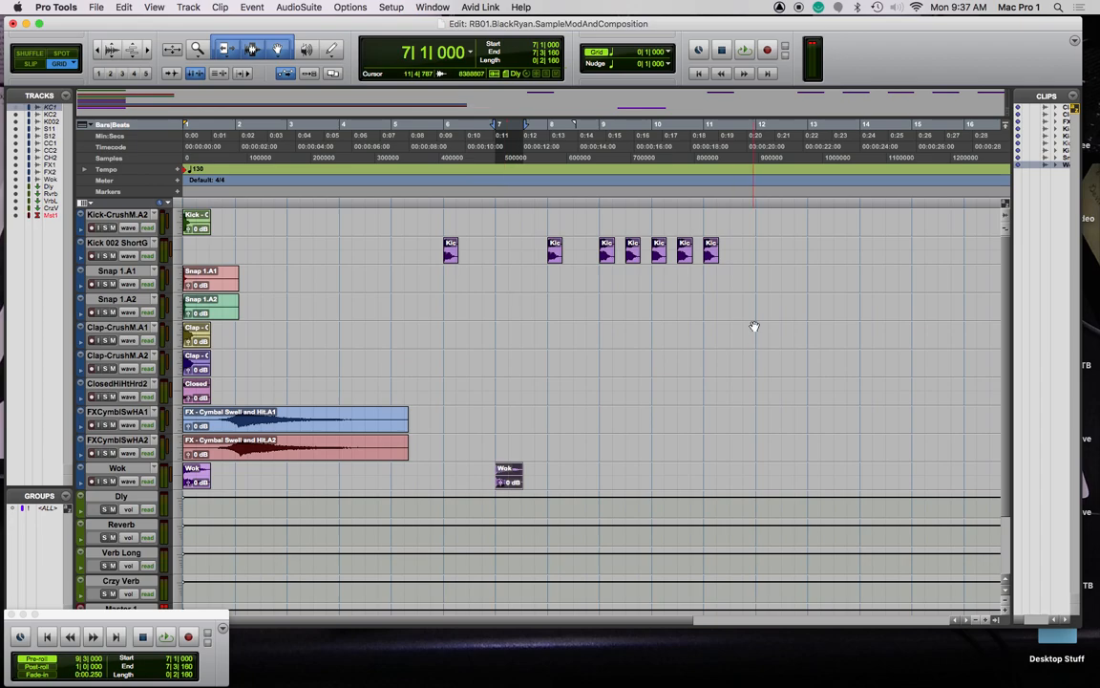
pyautogui.click(604, 258)
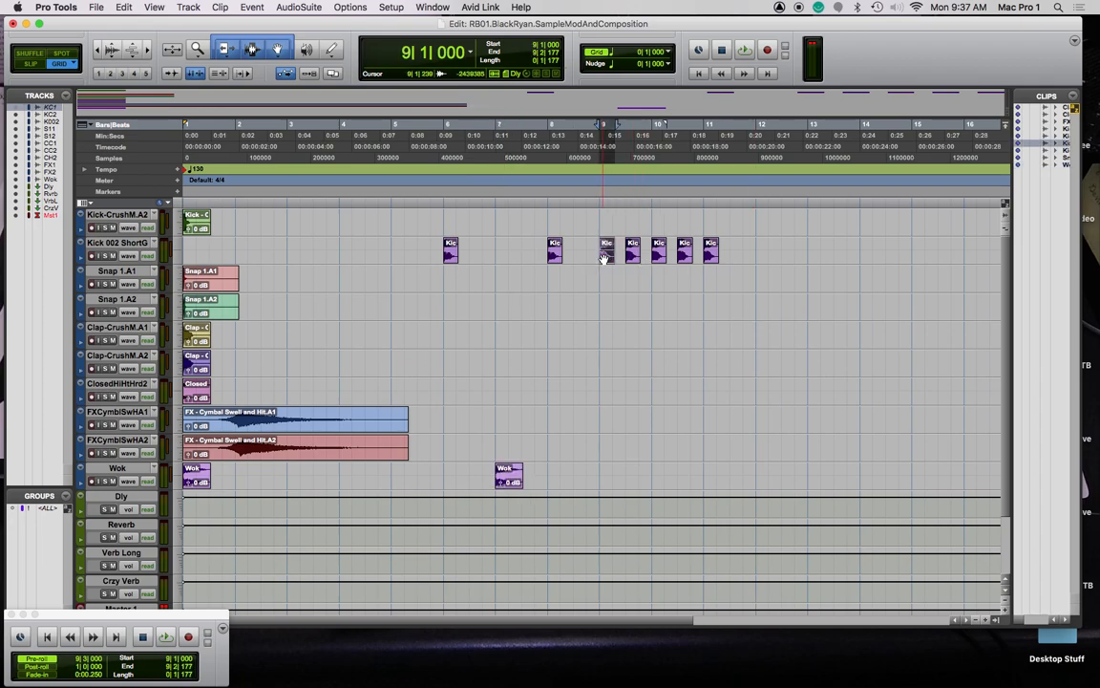
# Tint the bar-9 Kick clip orange from the Color Palette window, then close the palette
pyautogui.click(433, 7)
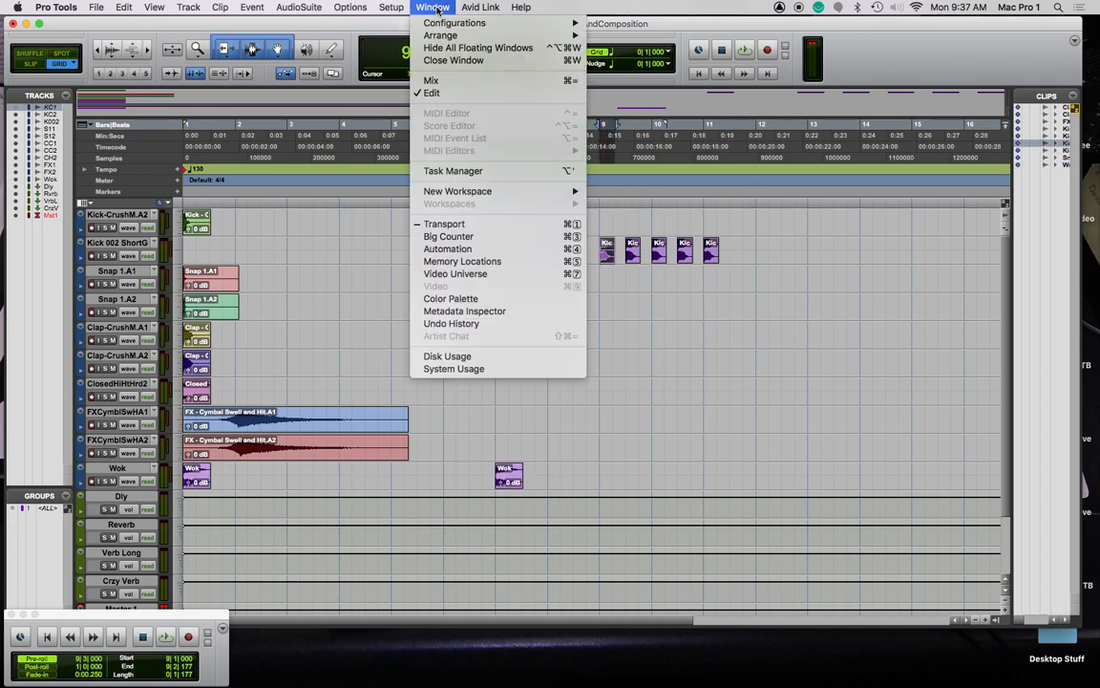
pyautogui.click(435, 298)
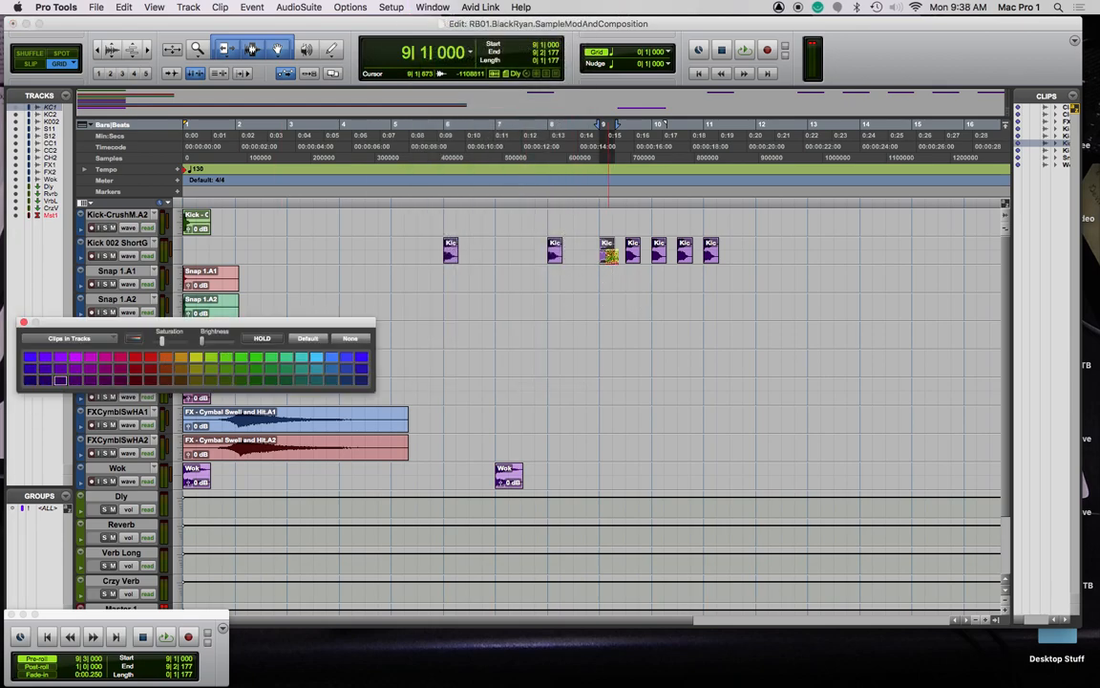
pyautogui.click(607, 256)
pyautogui.click(166, 360)
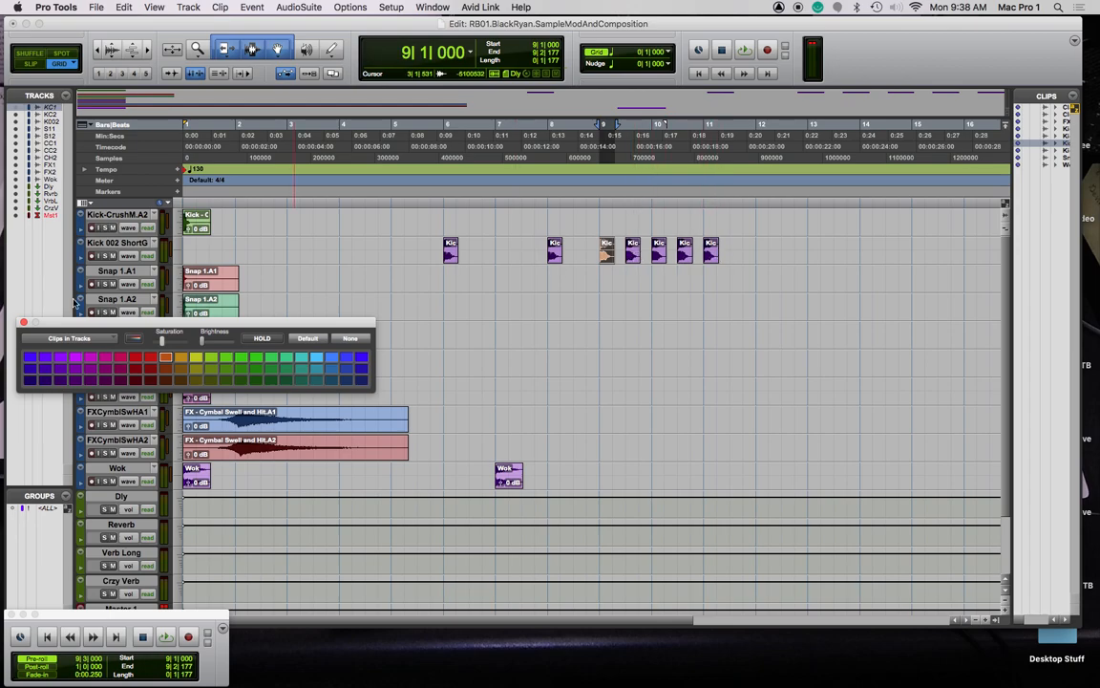
pyautogui.click(23, 323)
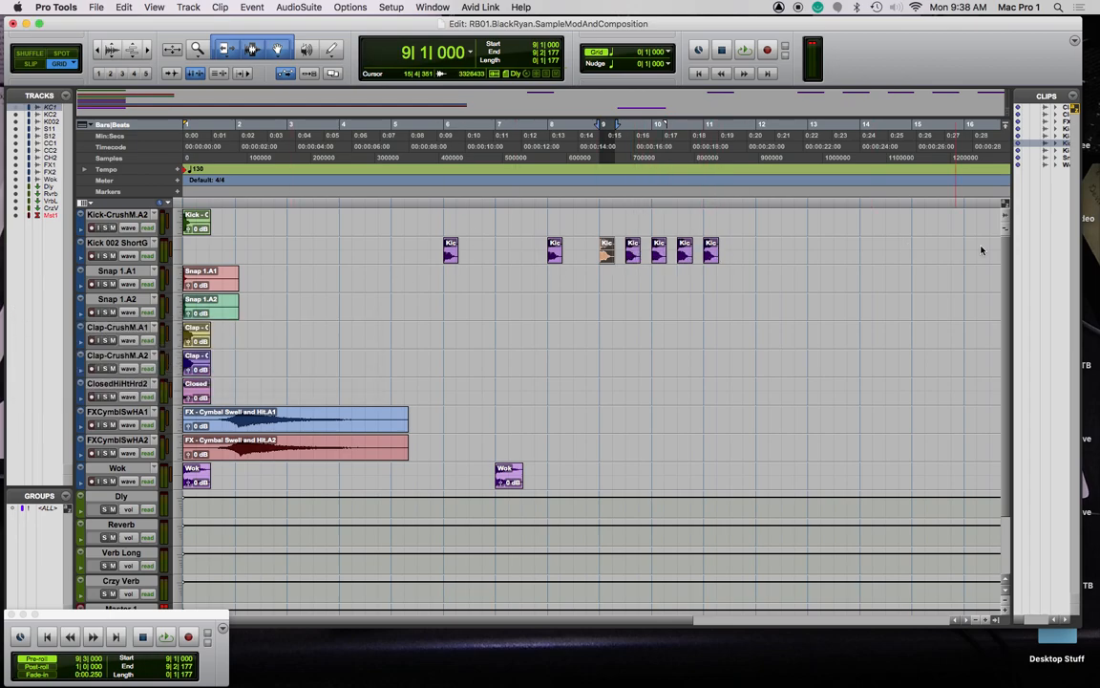
pyautogui.click(635, 254)
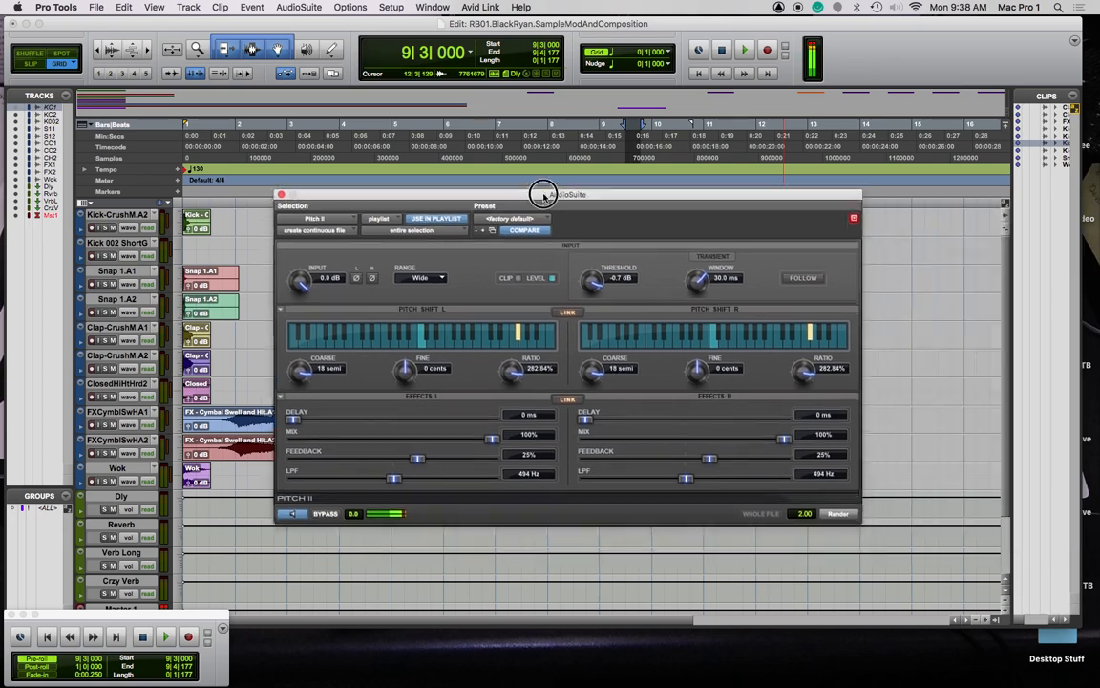
# Render a 20-semitone Pitch II shift onto the Kick clip at 9|3
pyautogui.moveTo(546, 197); pyautogui.dragTo(509, 94)
pyautogui.moveTo(276, 277); pyautogui.dragTo(277, 287)
pyautogui.press('space')
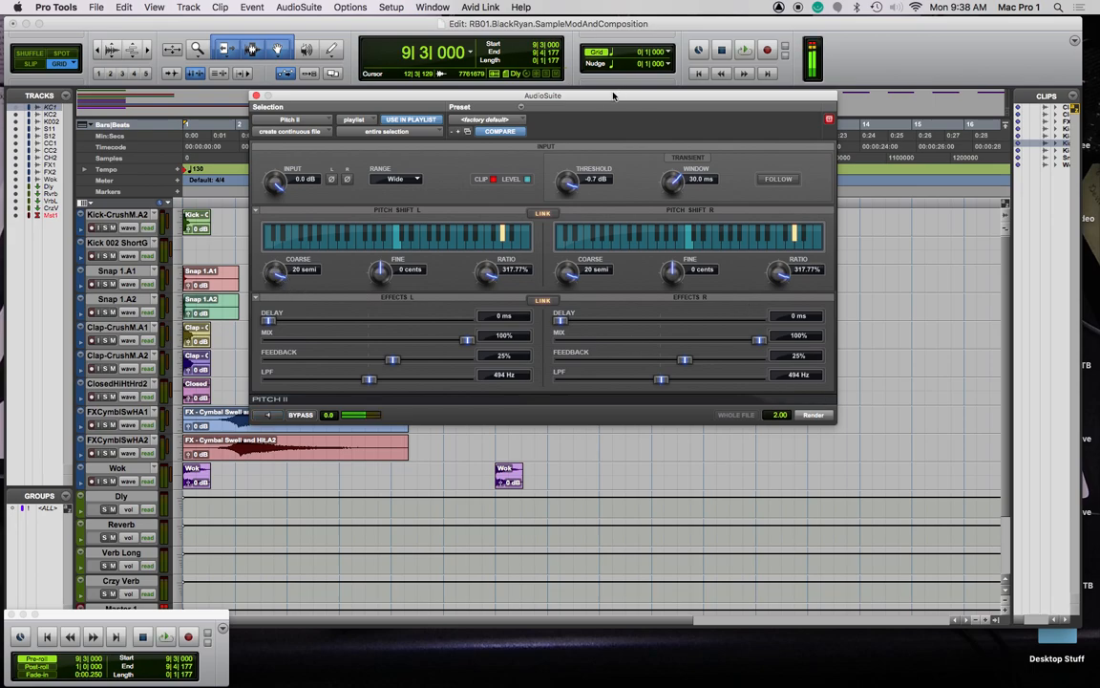
pyautogui.press('super+w')
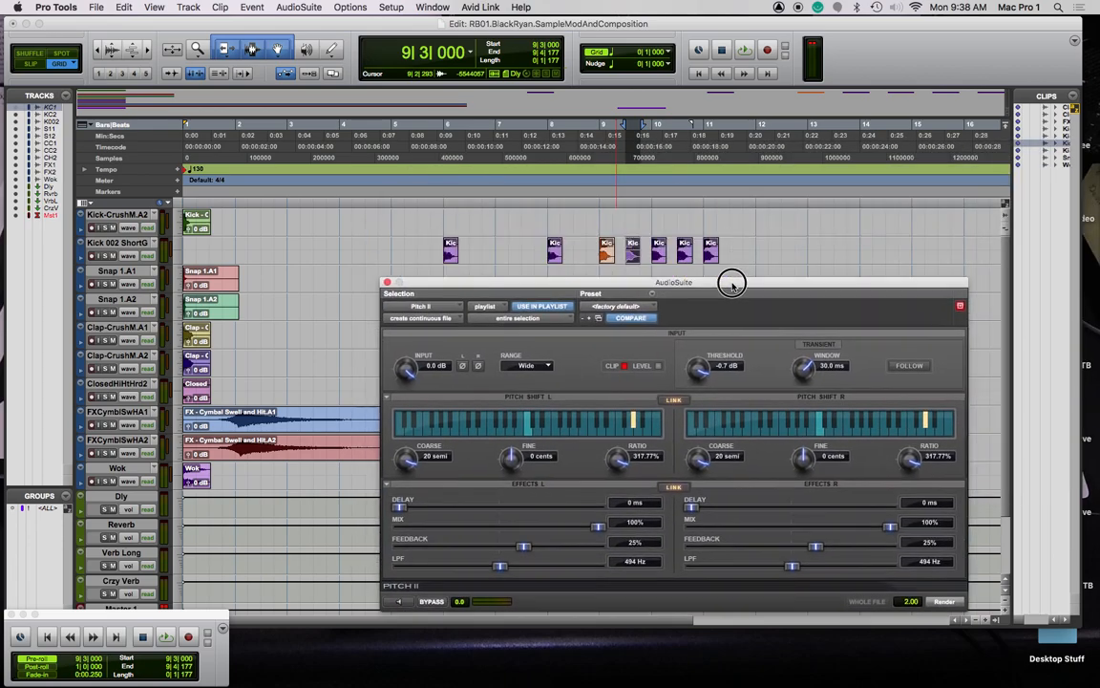
pyautogui.click(948, 599)
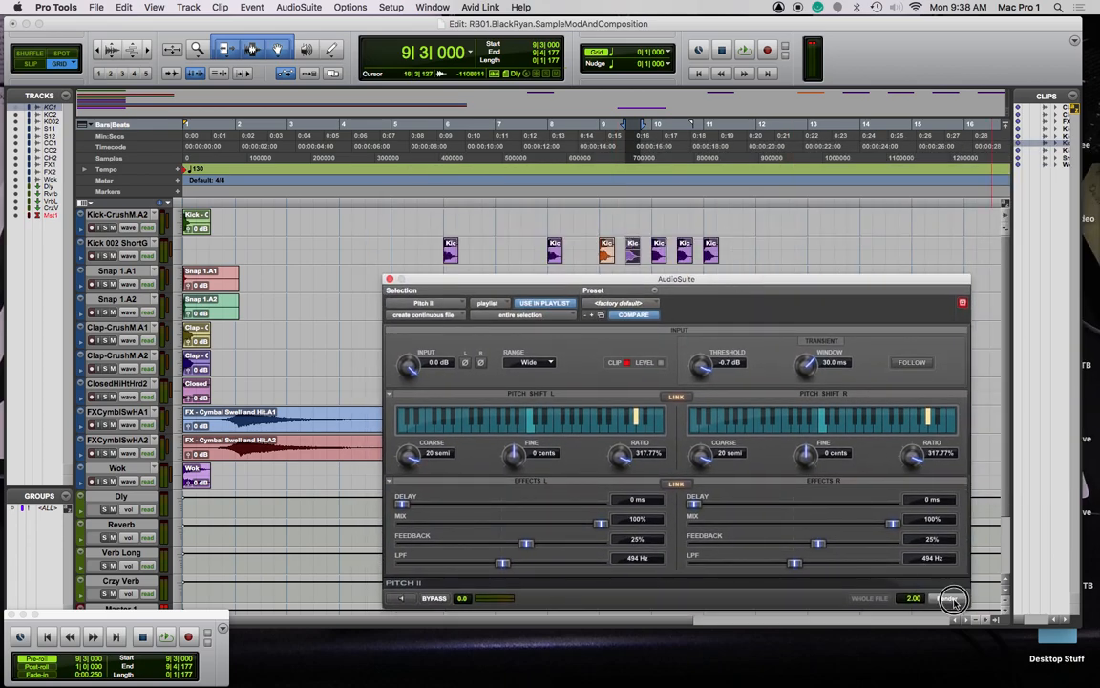
# Render a 19-semitone Pitch II shift onto the bar-10 Kick clip
pyautogui.click(659, 250)
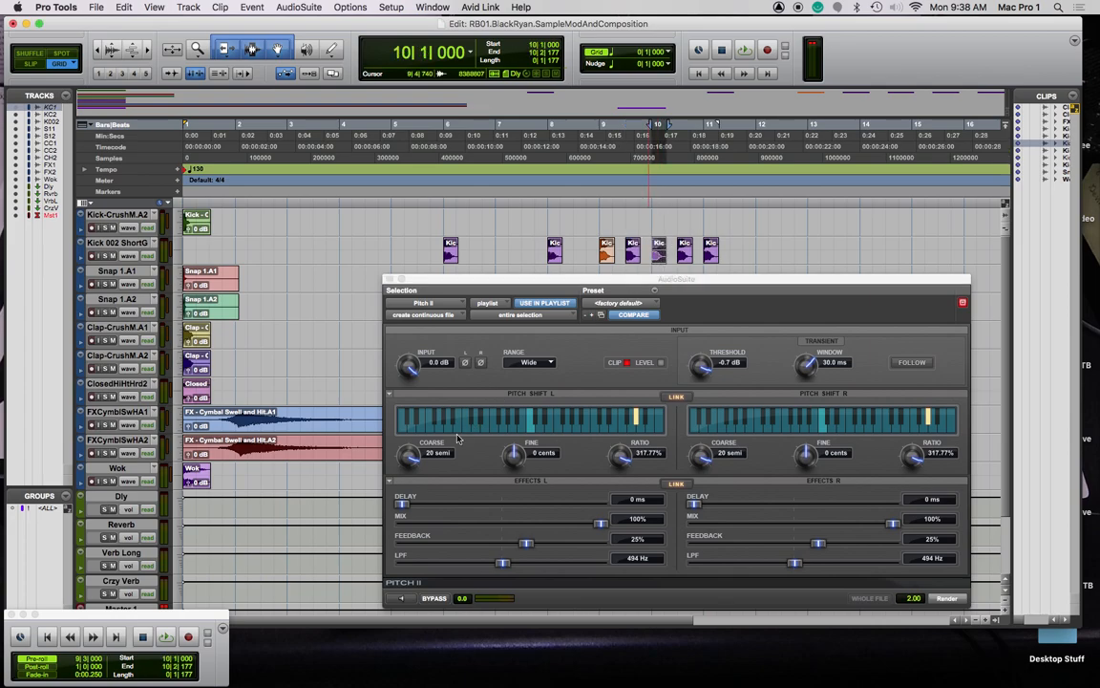
pyautogui.click(401, 599)
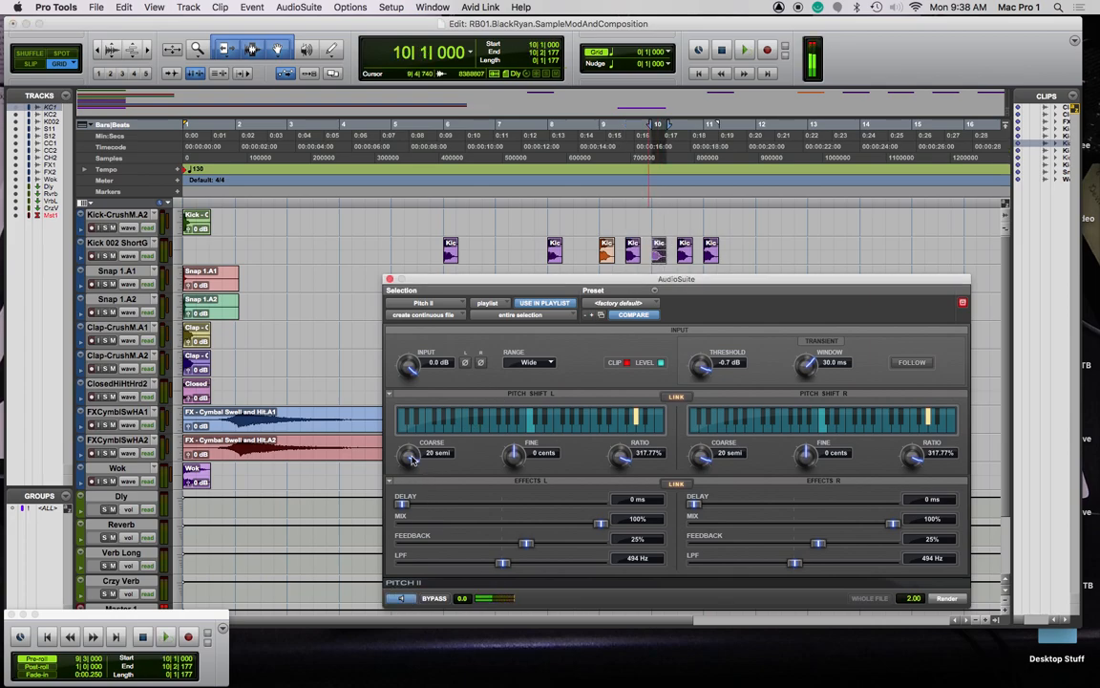
pyautogui.moveTo(412, 459); pyautogui.dragTo(411, 471)
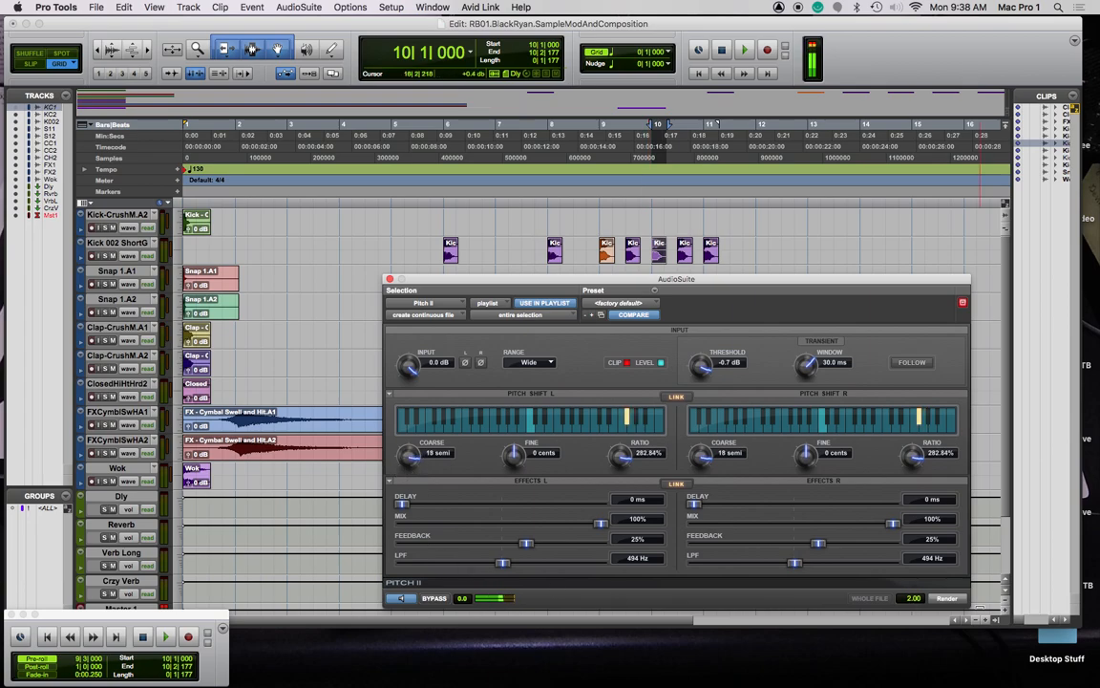
pyautogui.click(947, 599)
pyautogui.moveTo(481, 283); pyautogui.dragTo(1098, 223)
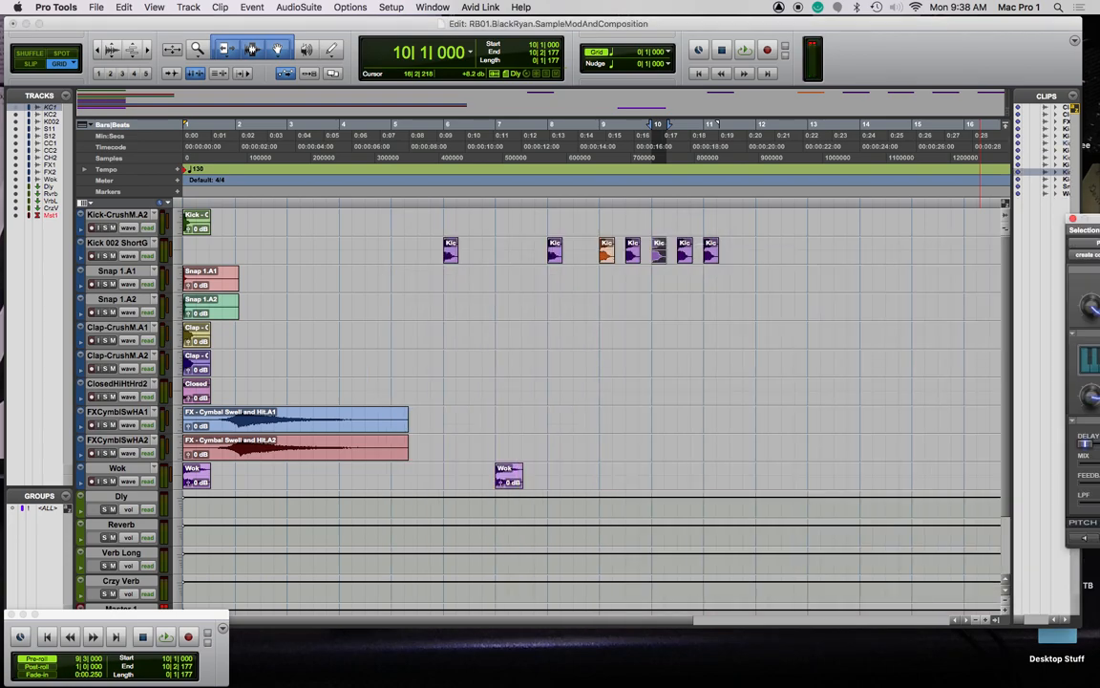
# Rearrange the later Kick 002 clips onto bars 10, 11 and 12|3
pyautogui.click(684, 255)
pyautogui.moveTo(689, 255); pyautogui.dragTo(792, 255)
pyautogui.click(659, 255)
pyautogui.moveTo(659, 255); pyautogui.dragTo(725, 256)
pyautogui.moveTo(631, 251); pyautogui.dragTo(659, 253)
pyautogui.moveTo(740, 258); pyautogui.dragTo(712, 255)
# Audition the rearranged kicks from around bar 9, then bring up the Mix window
pyautogui.click(651, 201)
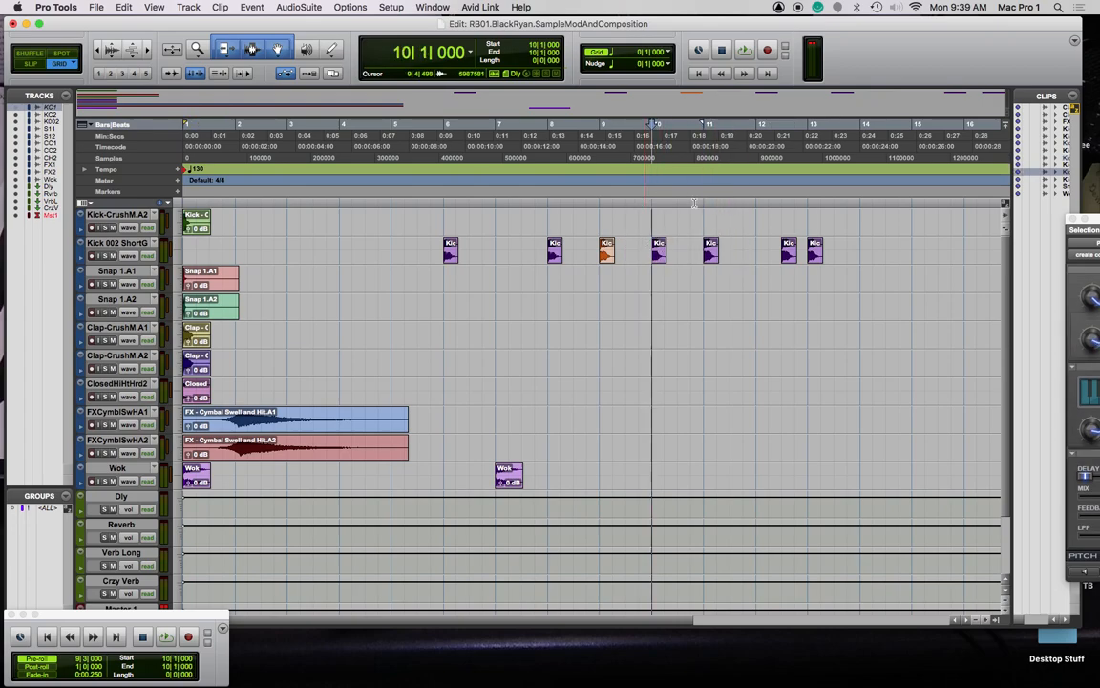
pyautogui.press('space')
pyautogui.press('space')
pyautogui.click(638, 200)
pyautogui.press('space')
pyautogui.press('space')
pyautogui.click(608, 204)
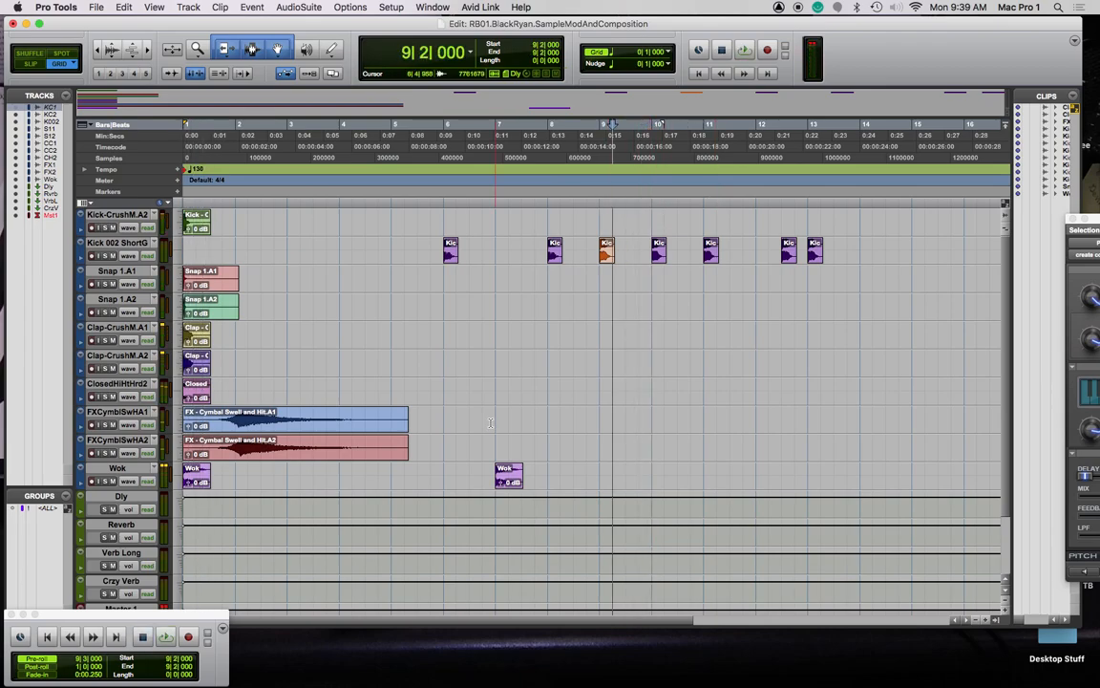
pyautogui.click(550, 369)
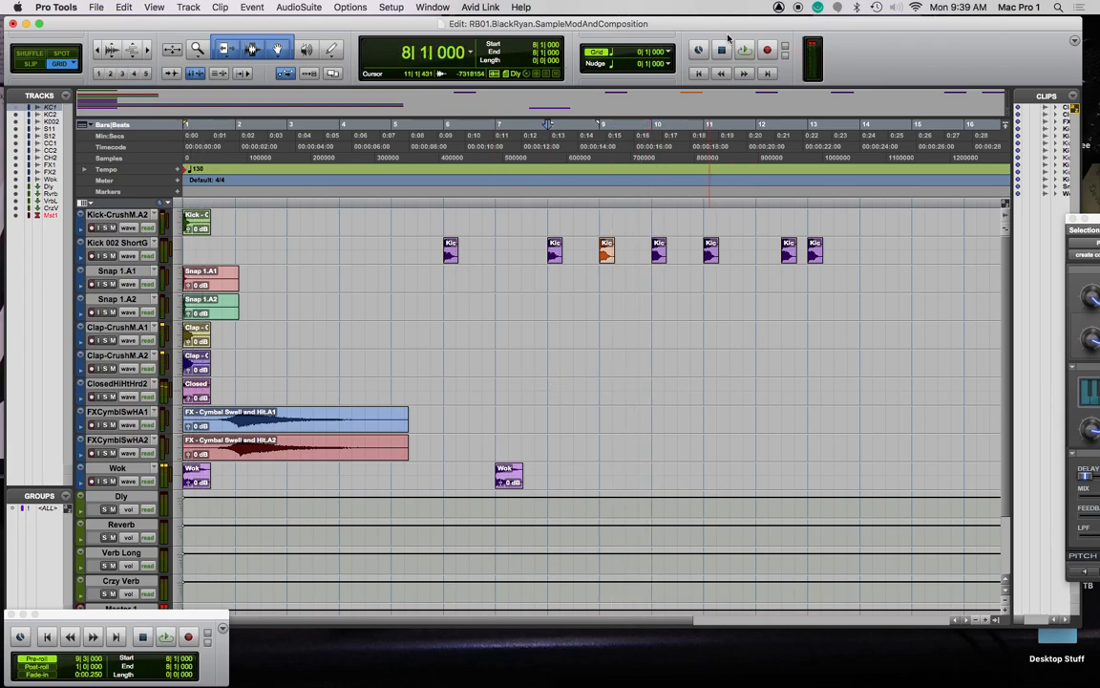
pyautogui.click(631, 201)
pyautogui.press('space')
pyautogui.press('space')
pyautogui.click(615, 312)
pyautogui.click(635, 305)
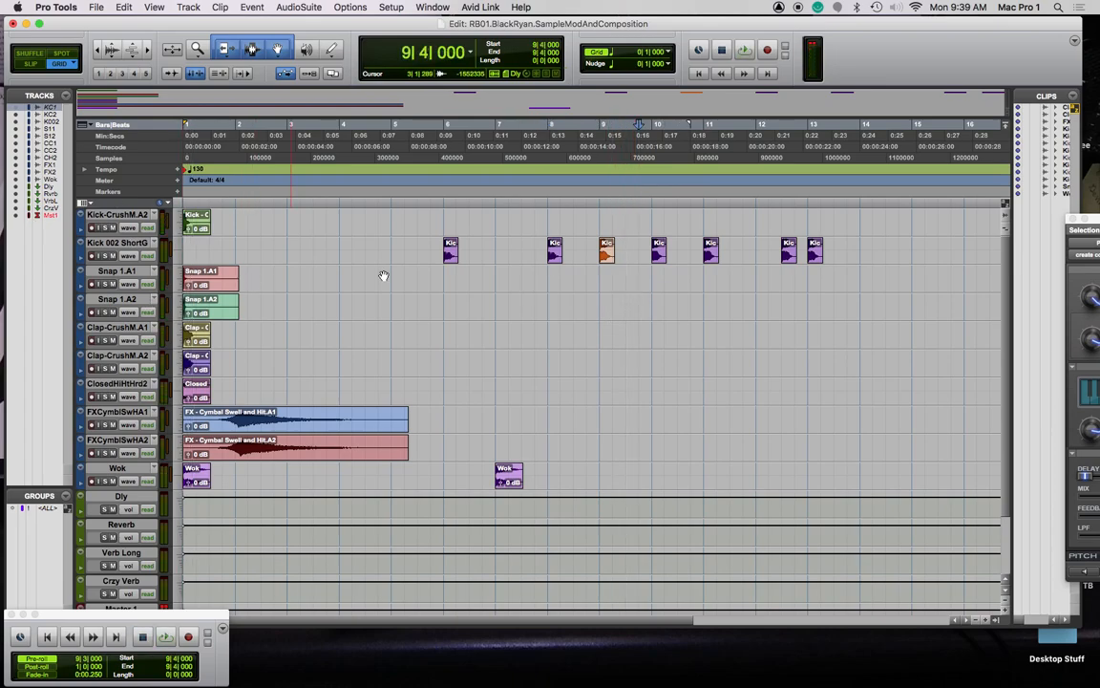
pyautogui.press('super+equal')
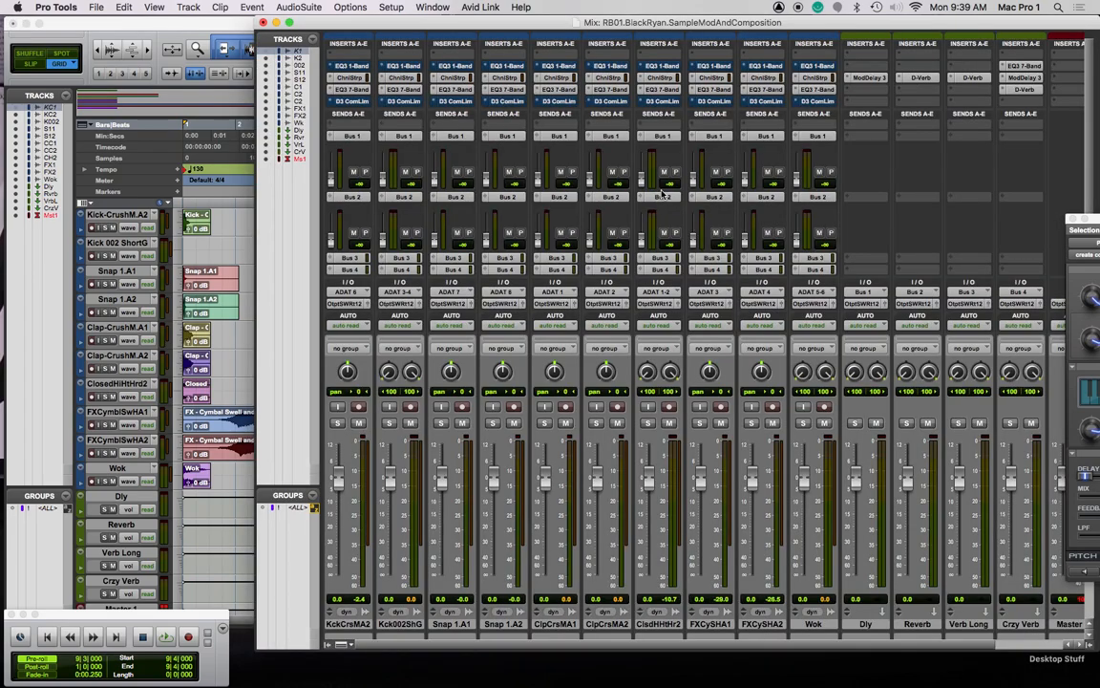
# Lower all channel faders together to -0.1 dB via the <ALL> group
pyautogui.click(299, 509)
pyautogui.moveTo(339, 478); pyautogui.dragTo(334, 504)
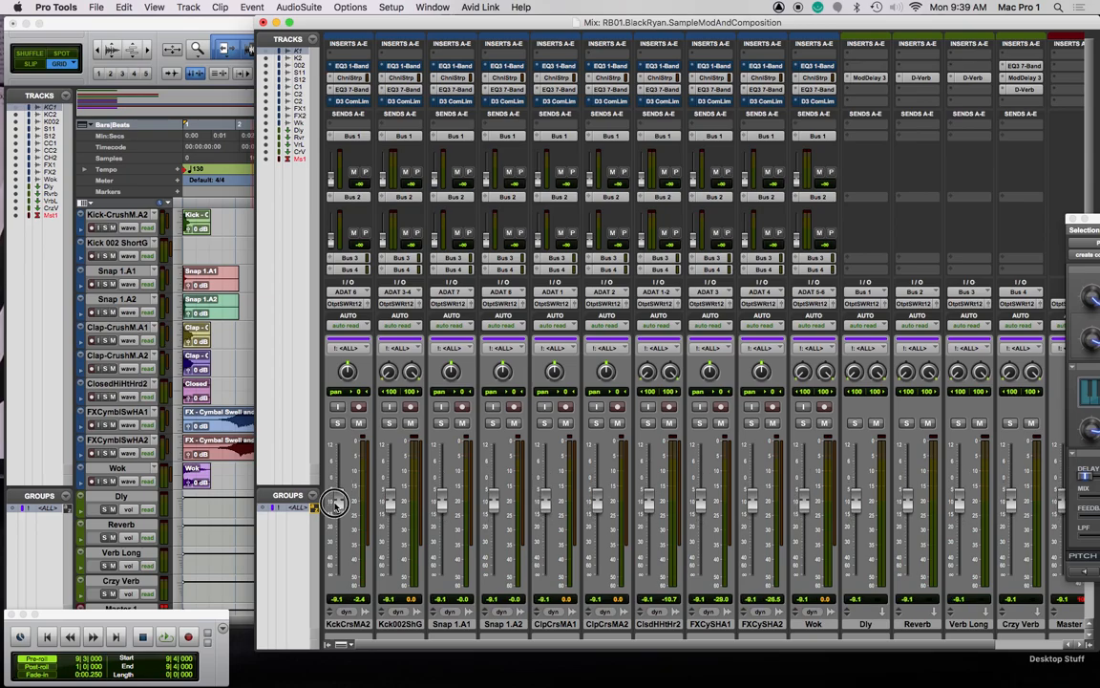
pyautogui.click(299, 509)
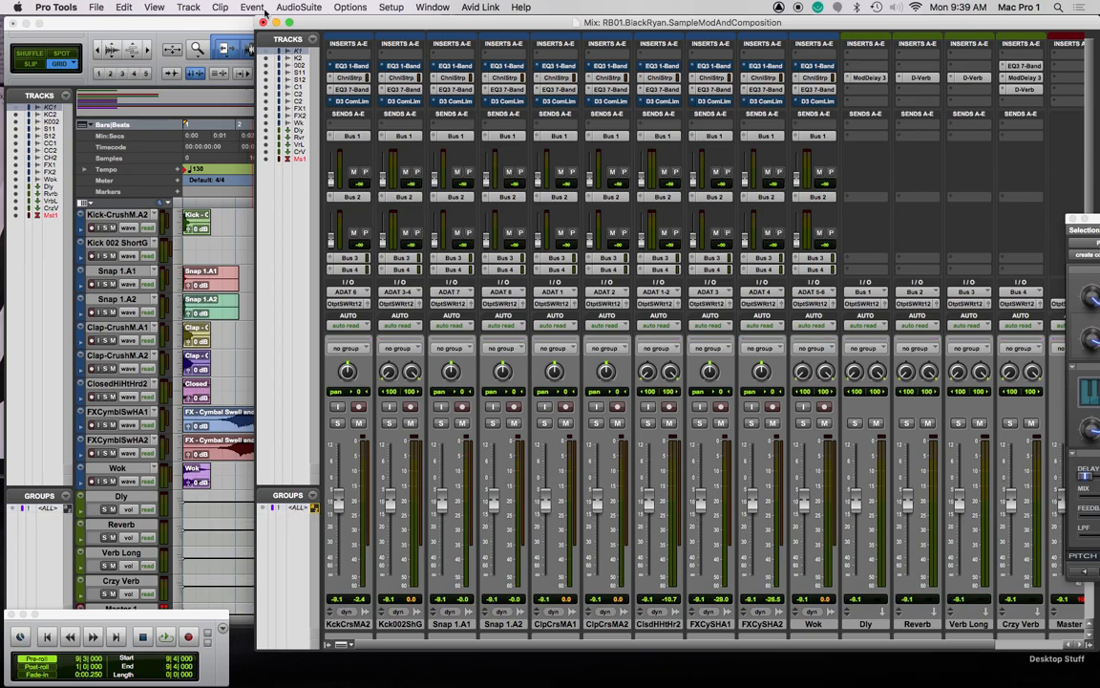
# Back in the Edit window, play the arrangement from the session start
pyautogui.click(229, 28)
pyautogui.press('space')
pyautogui.press('space')
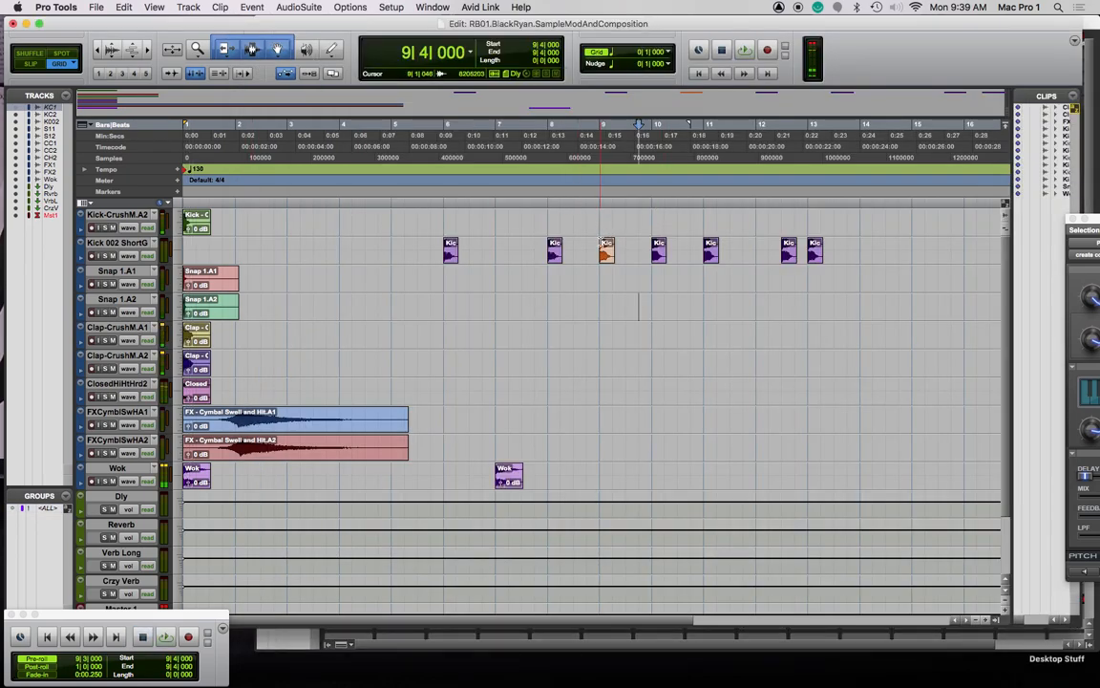
pyautogui.press('space')
pyautogui.press('space')
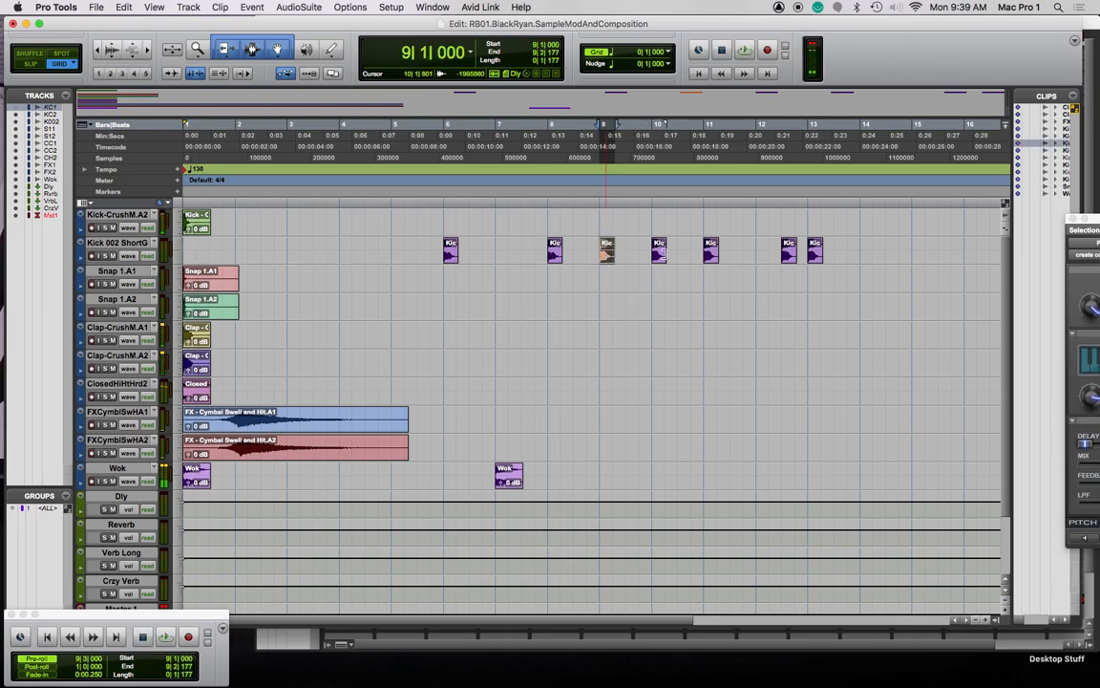
pyautogui.click(659, 256)
pyautogui.press('space')
pyautogui.press('space')
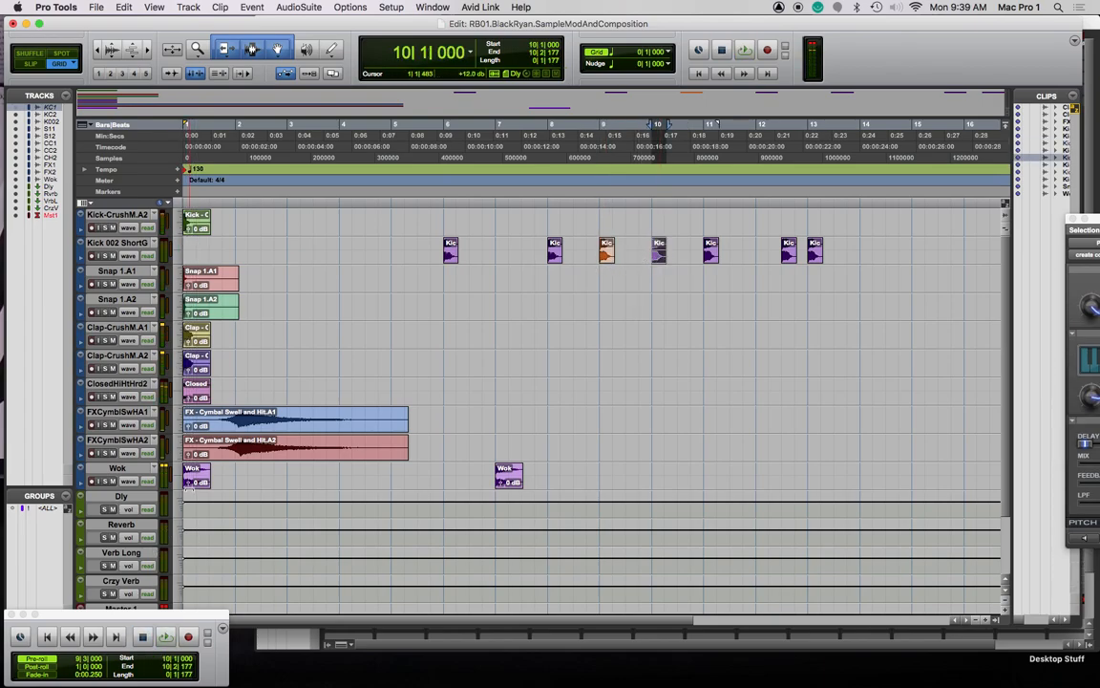
pyautogui.press('Return')
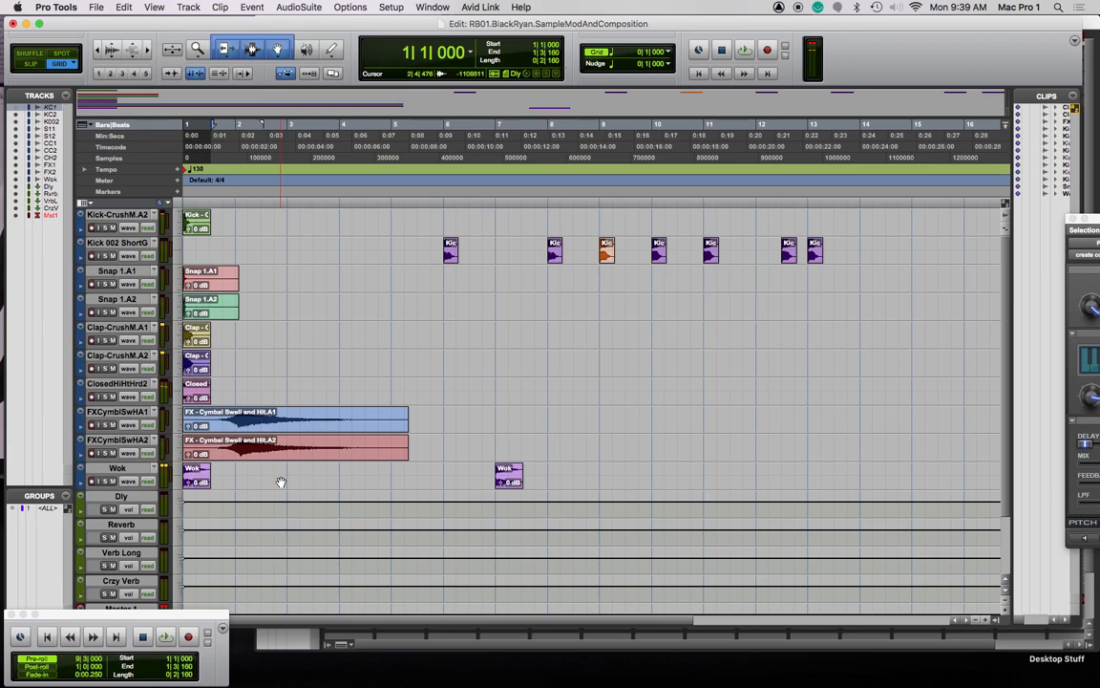
pyautogui.press('space')
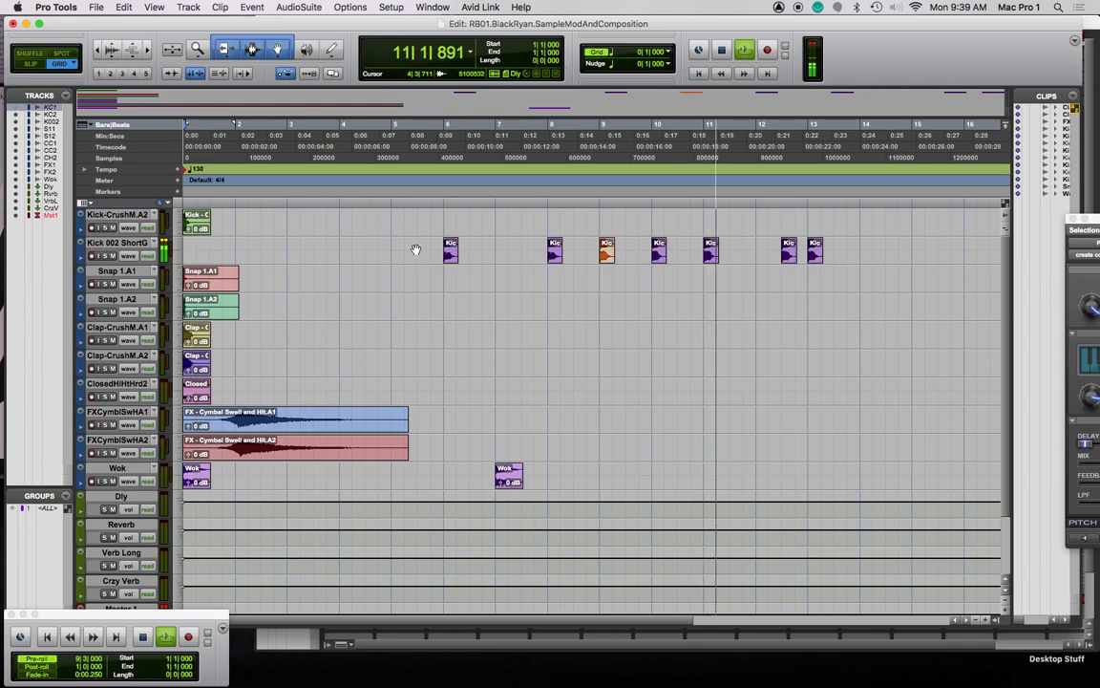
# Copy the bar-11 Kick clip to 11|4
pyautogui.press('space')
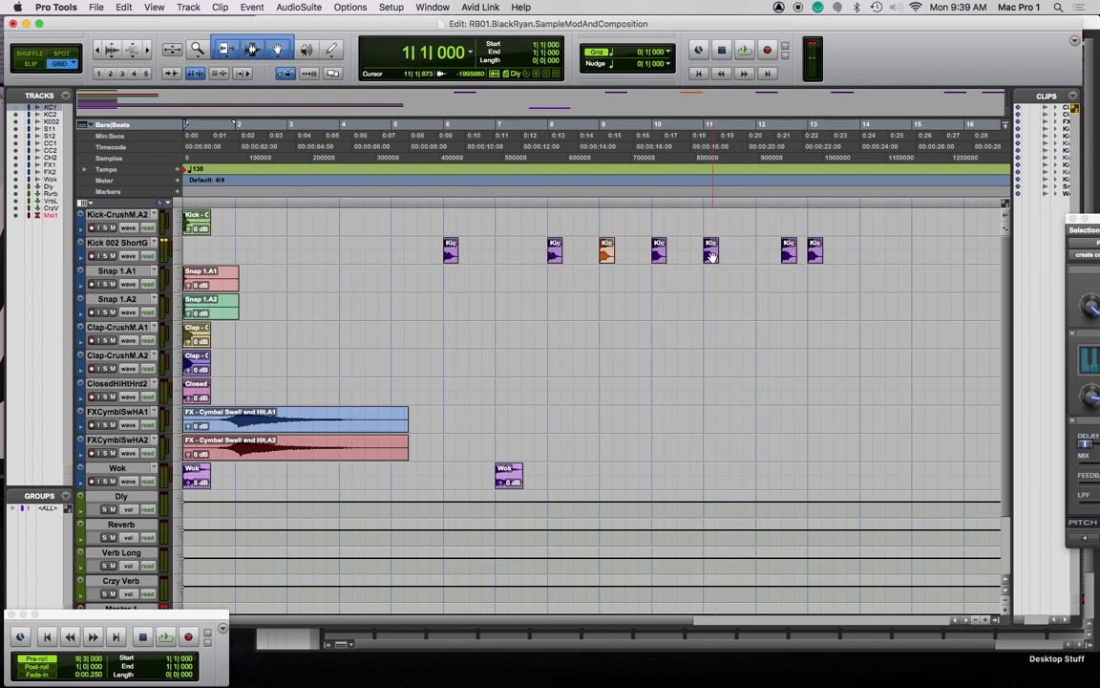
pyautogui.moveTo(711, 256); pyautogui.dragTo(748, 255)
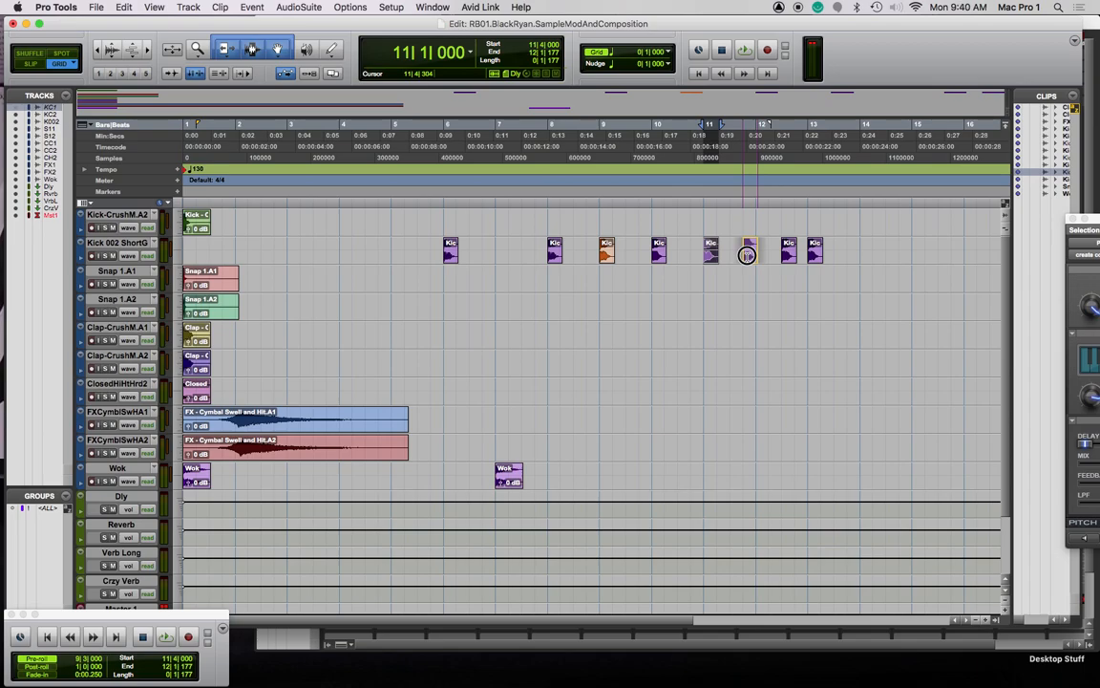
pyautogui.moveTo(747, 256); pyautogui.dragTo(747, 255)
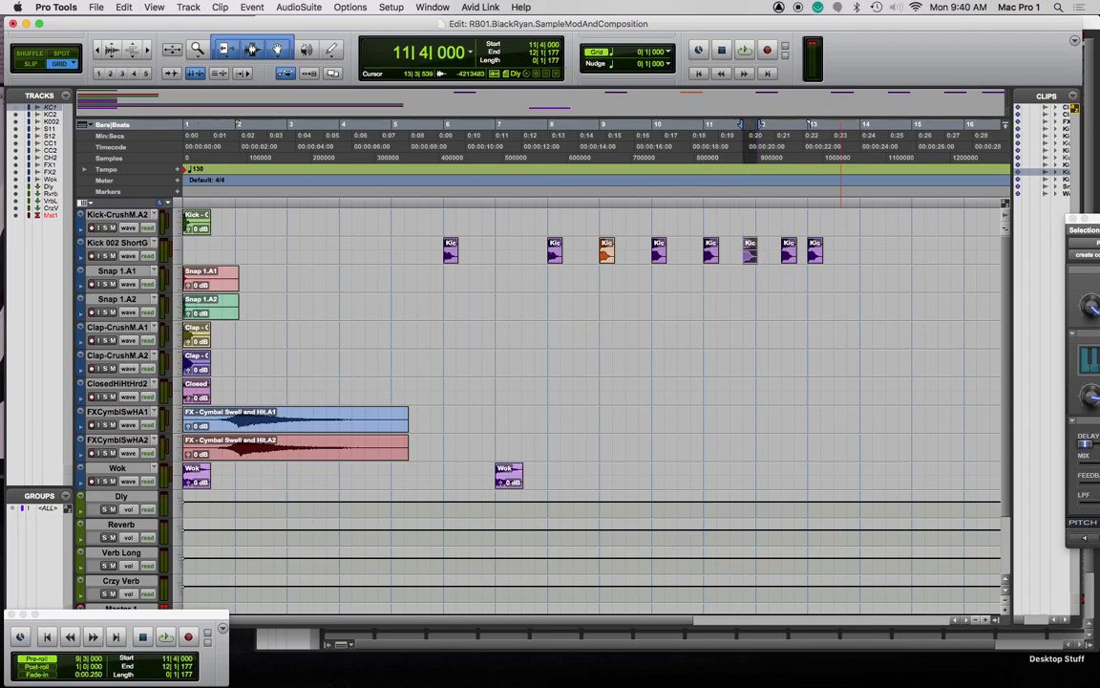
# Preview the 18-semitone Pitch II shift and duplicate the orange kick after bar 9
pyautogui.click(1090, 219)
pyautogui.click(1085, 540)
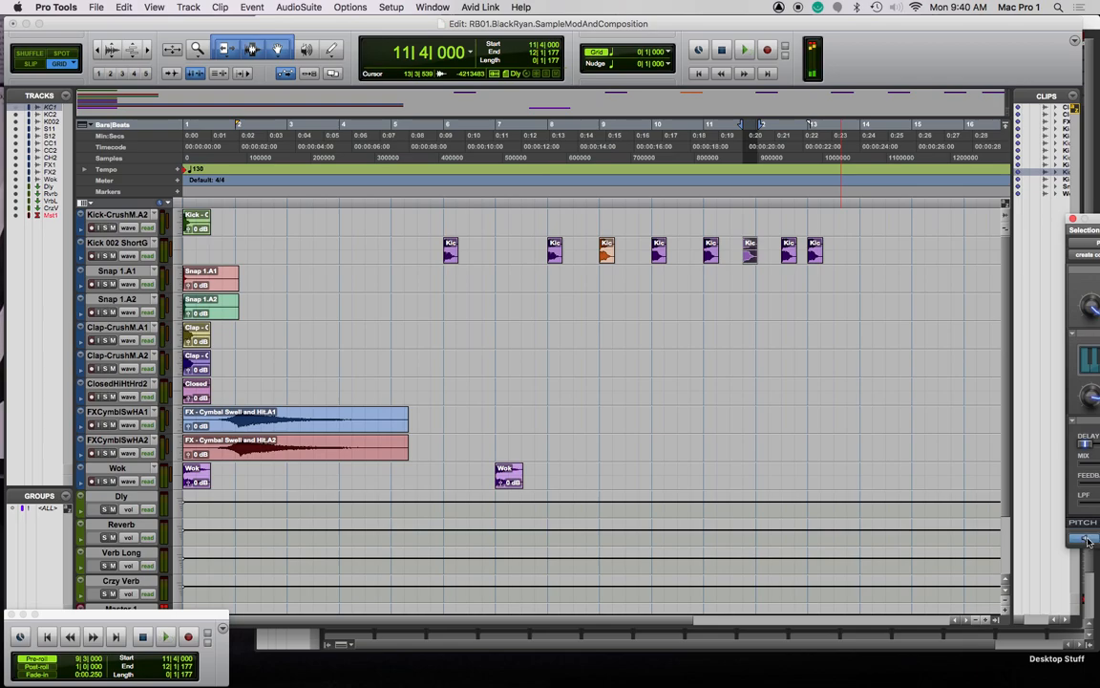
pyautogui.moveTo(1089, 219); pyautogui.dragTo(382, 287)
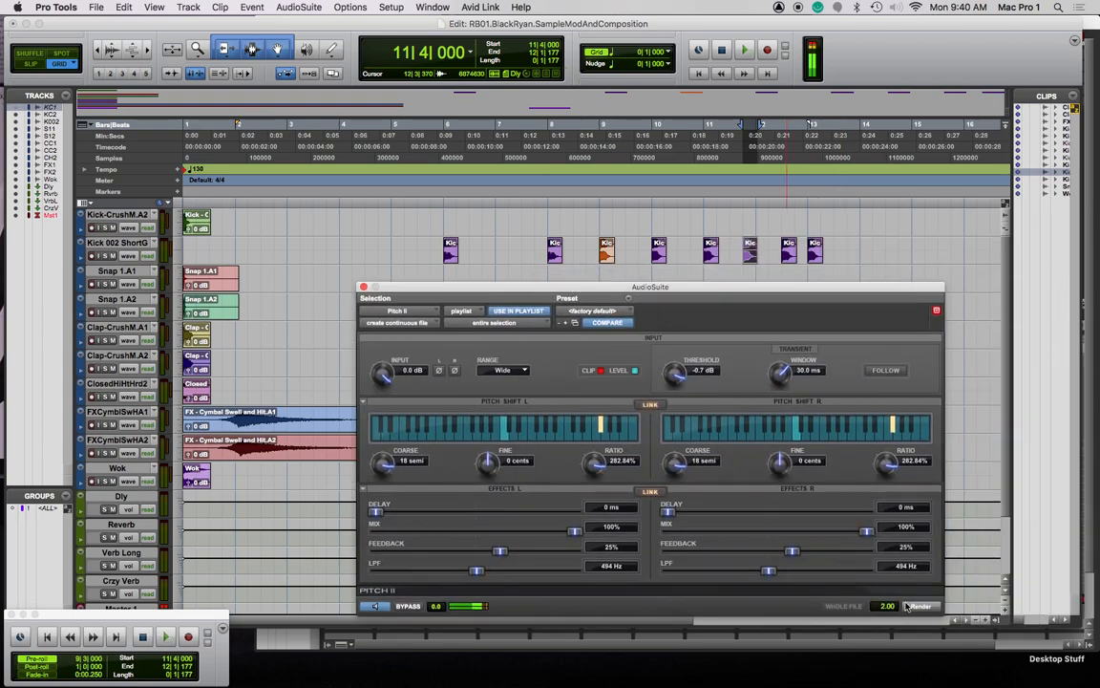
pyautogui.click(379, 607)
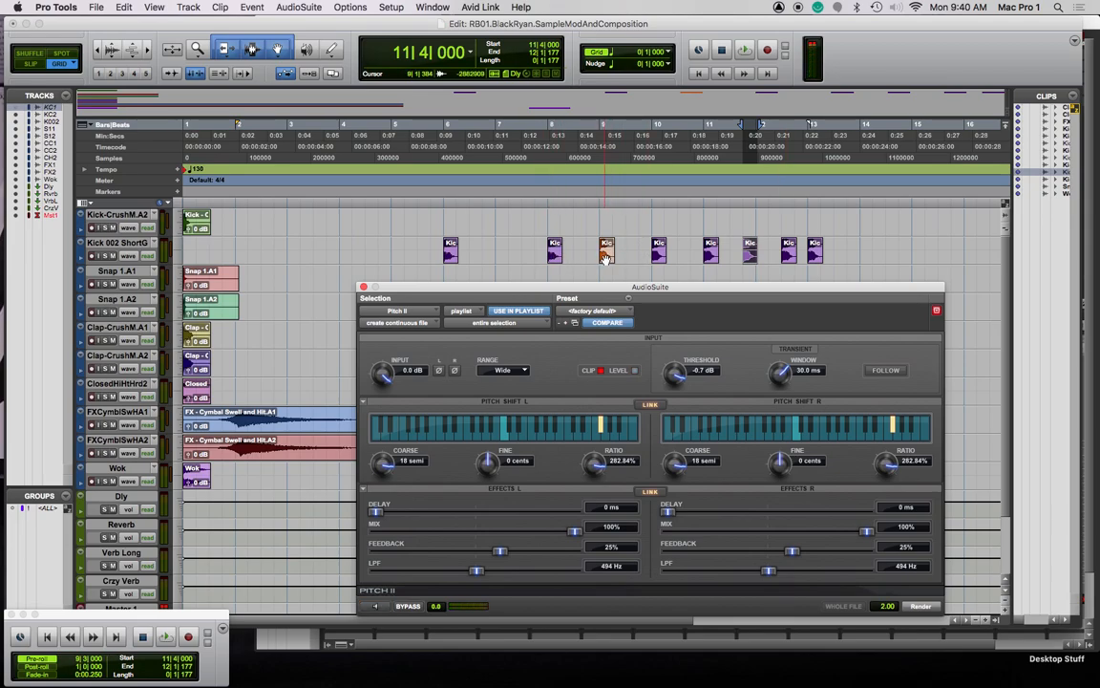
pyautogui.moveTo(606, 256); pyautogui.dragTo(666, 258)
pyautogui.click(650, 200)
pyautogui.press('space')
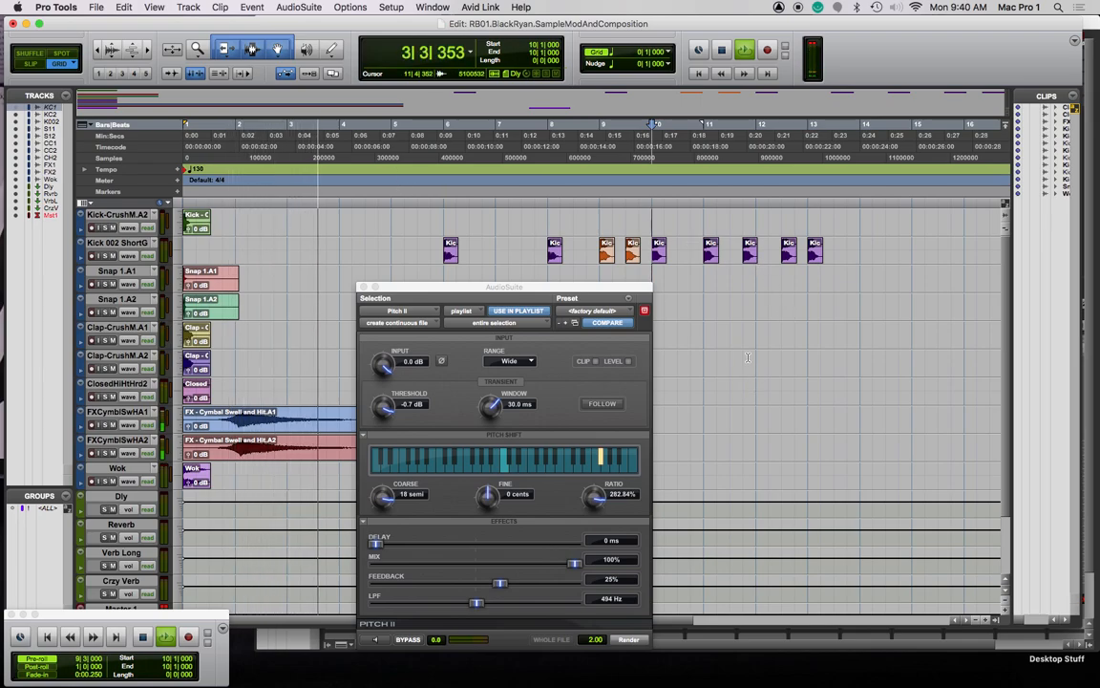
# Switch the transport to Loop playback and start looping
pyautogui.press('space')
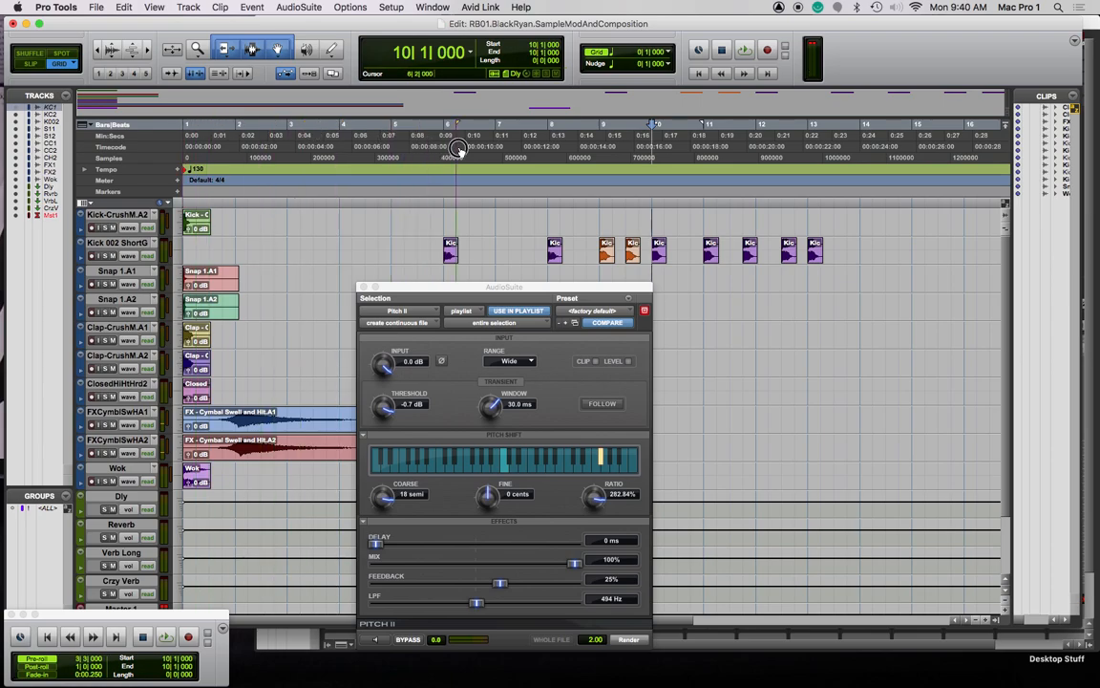
pyautogui.rightClick(744, 53)
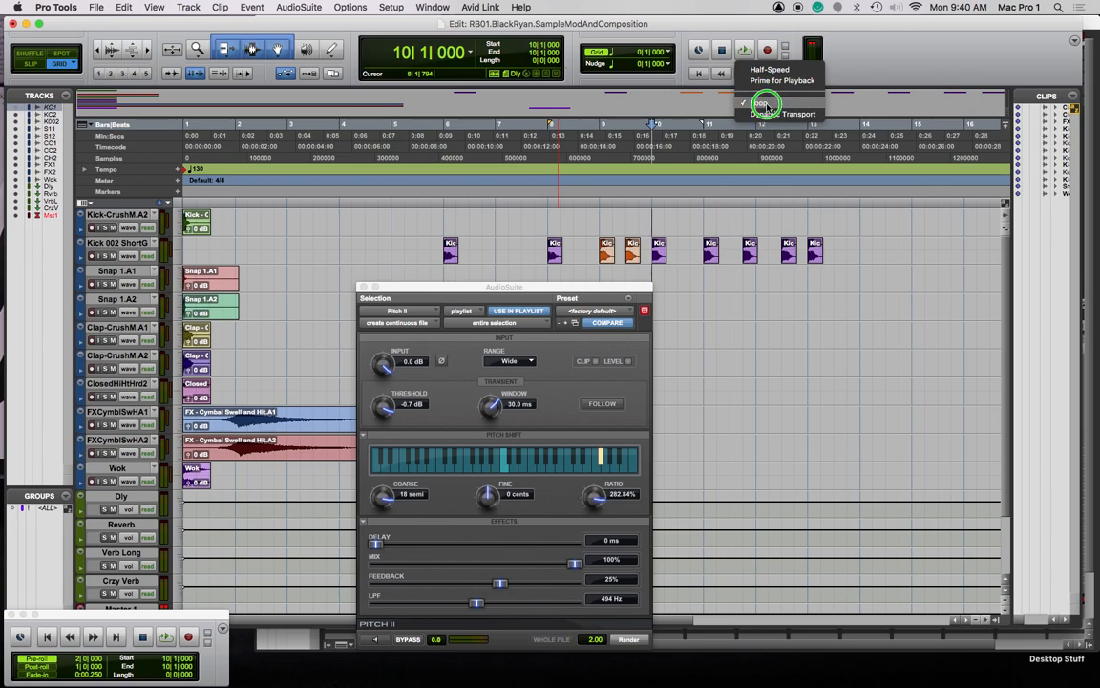
pyautogui.click(766, 104)
pyautogui.click(745, 52)
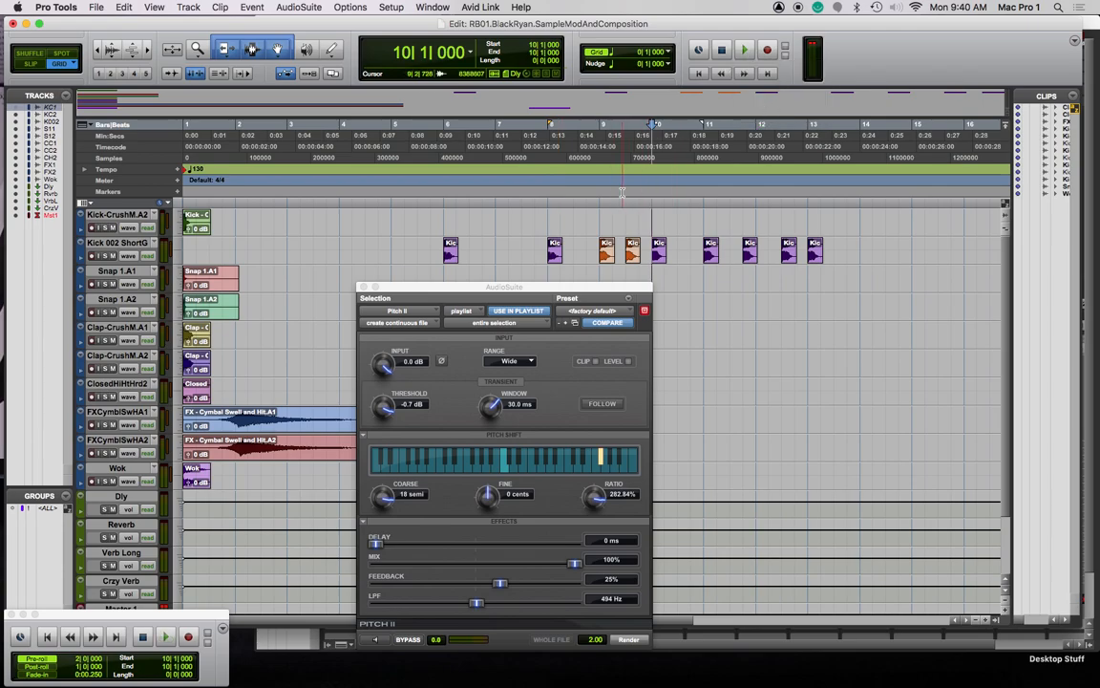
# Audition around bar 9 with pre-roll, then preview Pitch II on the orange kick at 9|3
pyautogui.click(636, 195)
pyautogui.press('space')
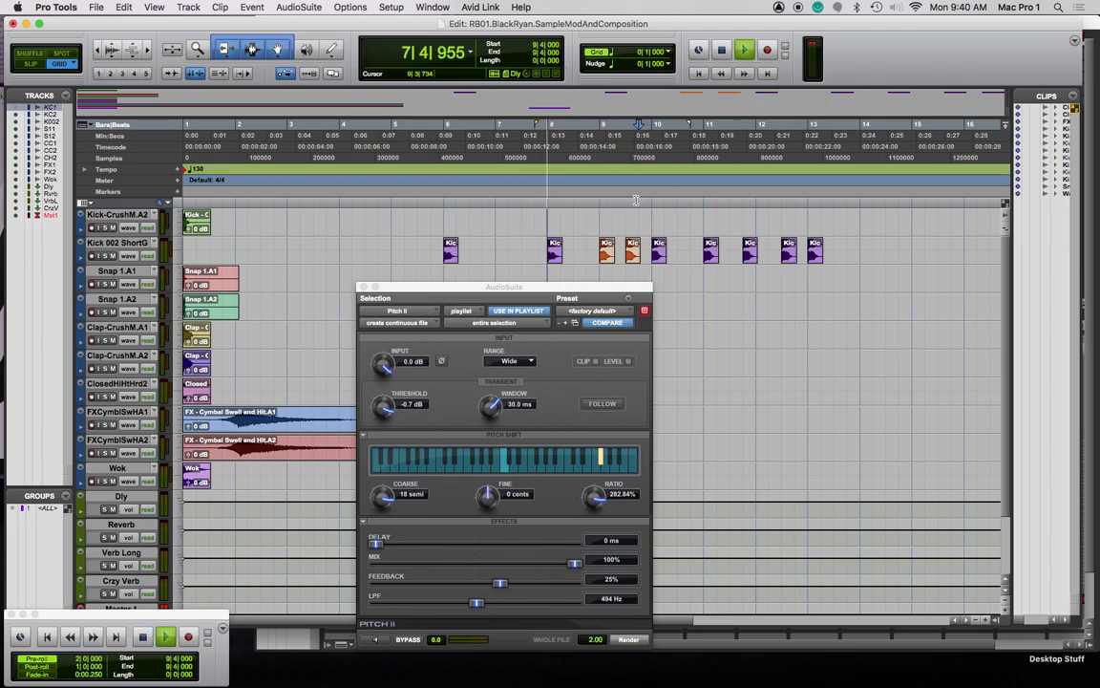
pyautogui.press('space')
pyautogui.click(604, 202)
pyautogui.press('space')
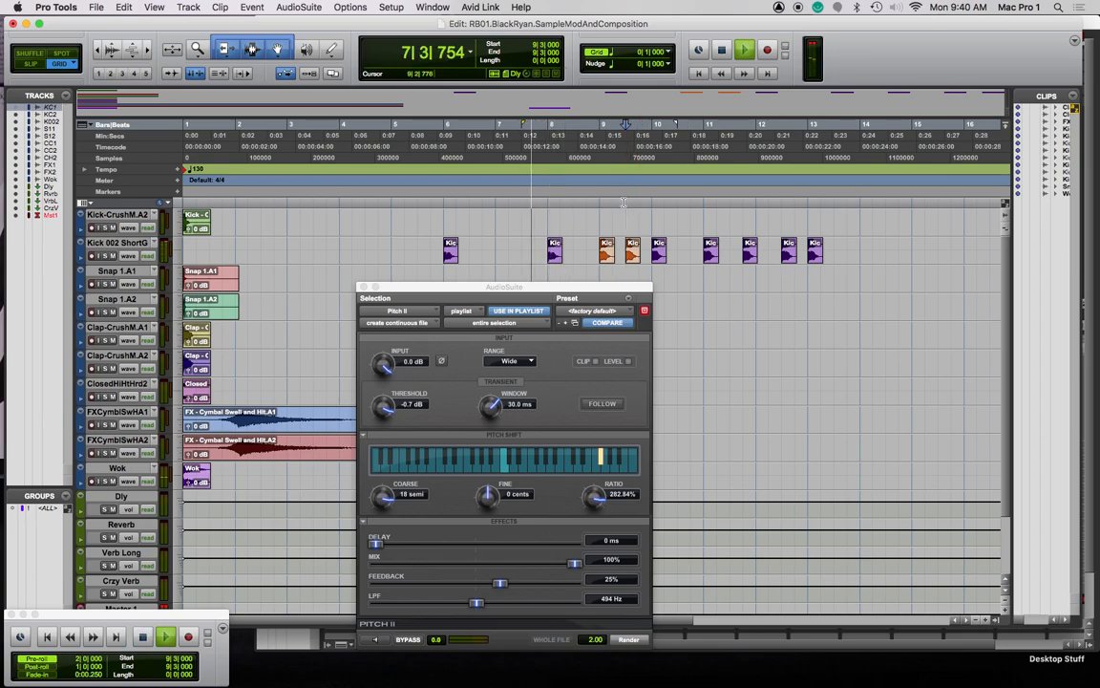
pyautogui.press('space')
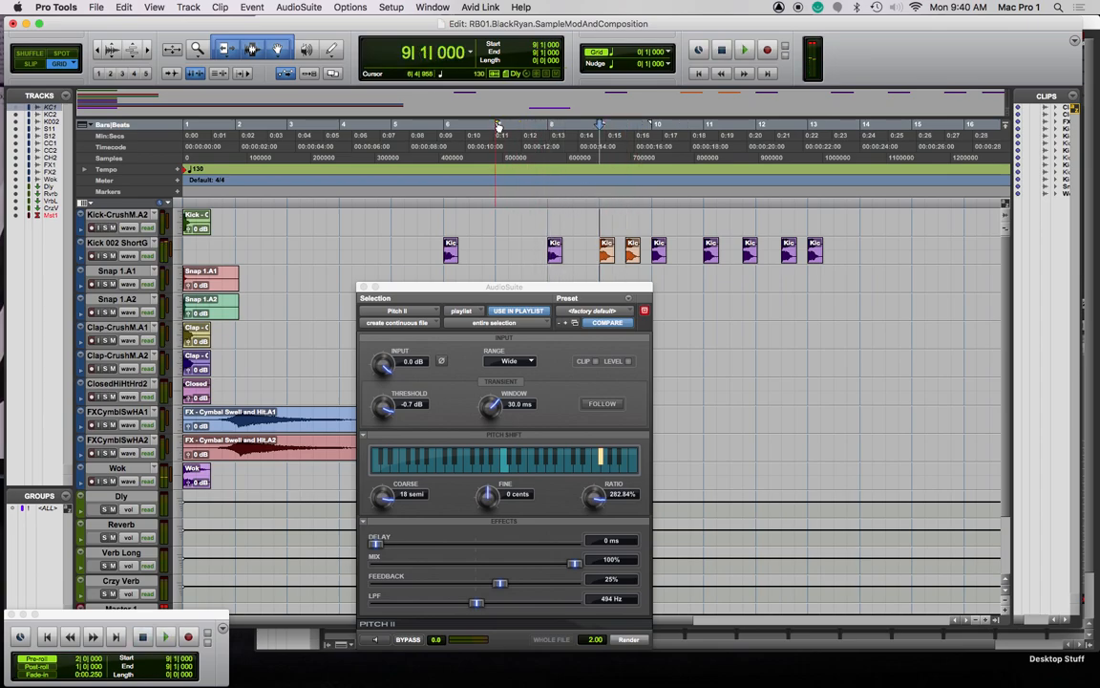
pyautogui.press('super+a')
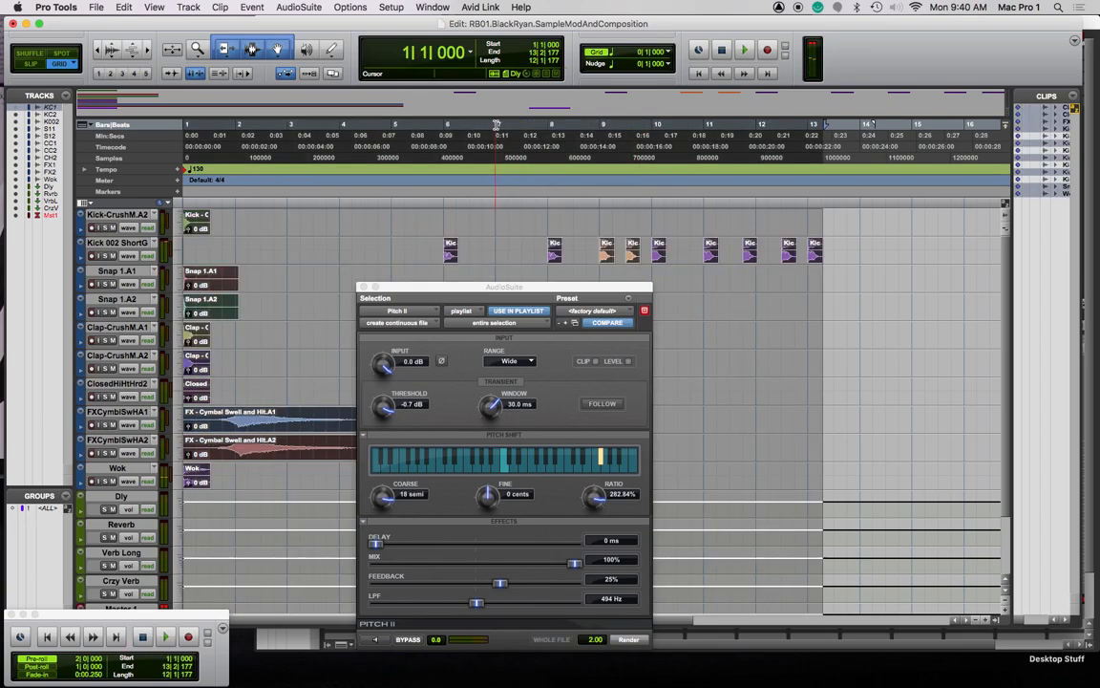
pyautogui.click(600, 202)
pyautogui.press('space')
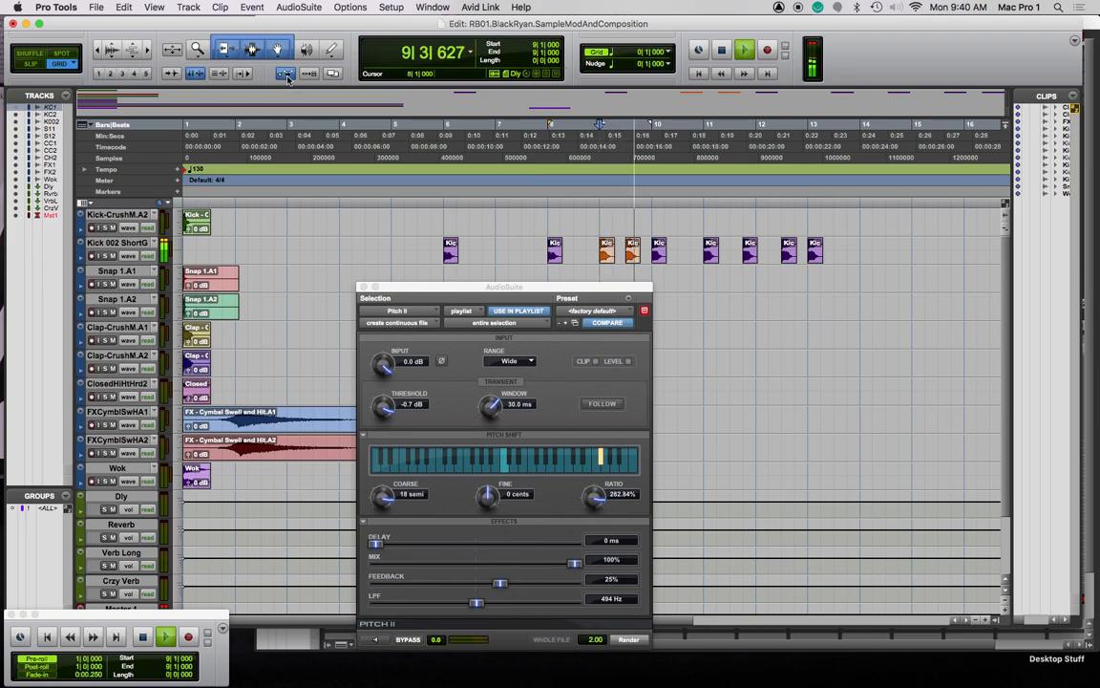
pyautogui.press('space')
pyautogui.click(632, 254)
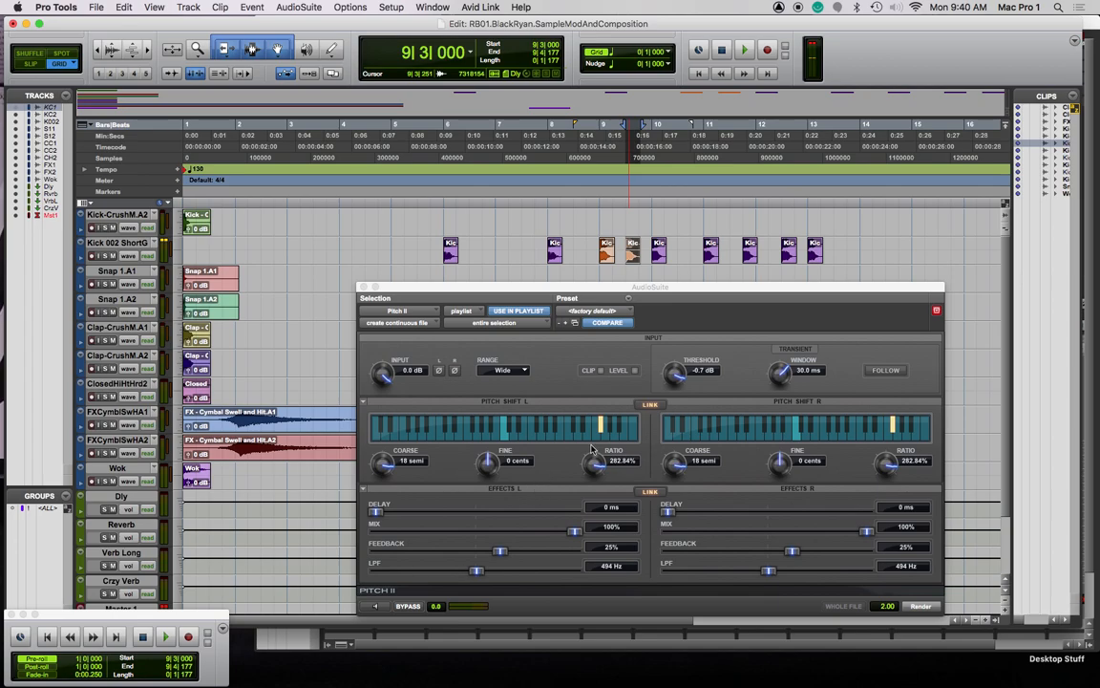
pyautogui.click(374, 607)
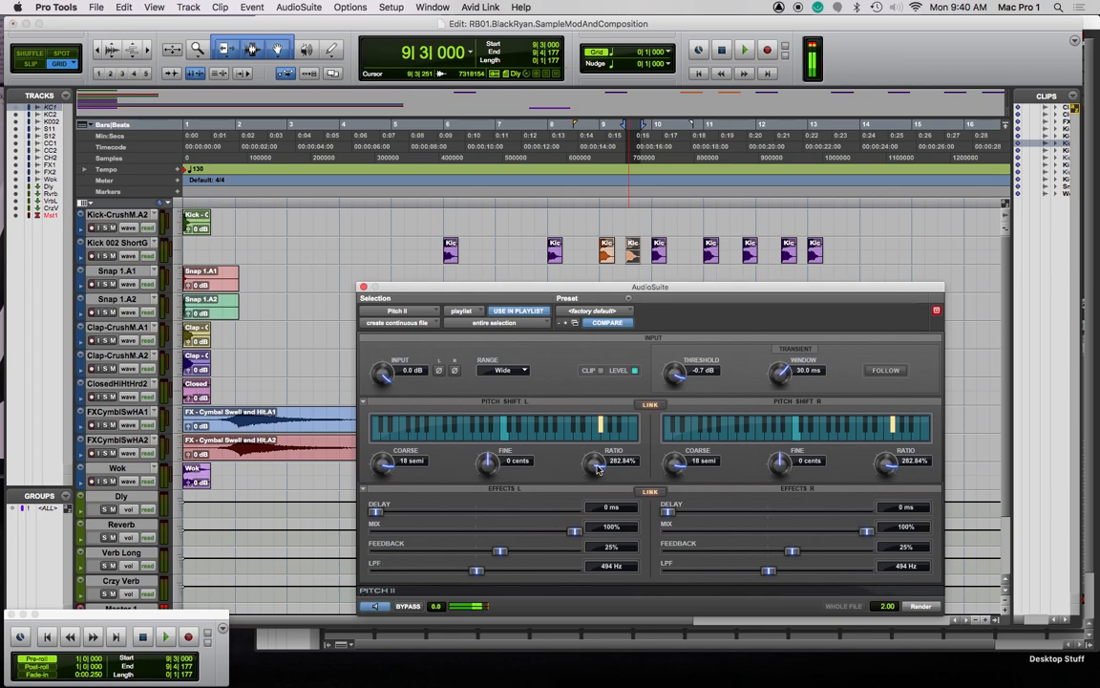
# Render a 15-semitone Pitch II shift with -0.8 dB threshold and -0.7 dB input
pyautogui.moveTo(384, 477); pyautogui.dragTo(390, 523)
pyautogui.moveTo(666, 383); pyautogui.dragTo(679, 405)
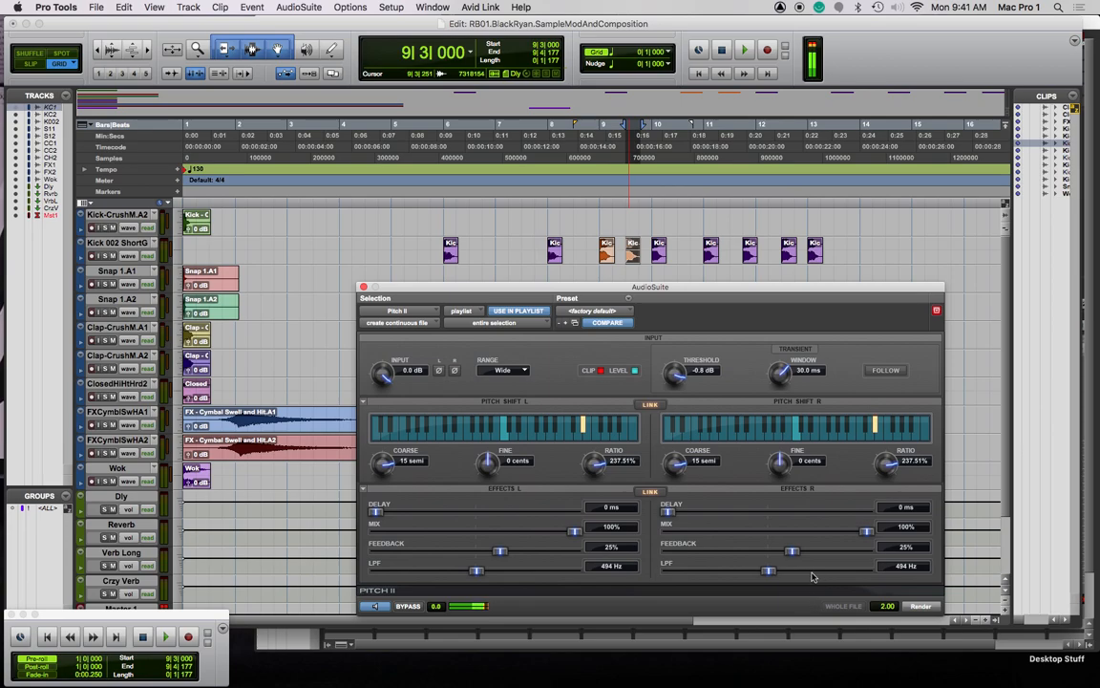
pyautogui.moveTo(386, 381); pyautogui.dragTo(379, 425)
pyautogui.click(921, 607)
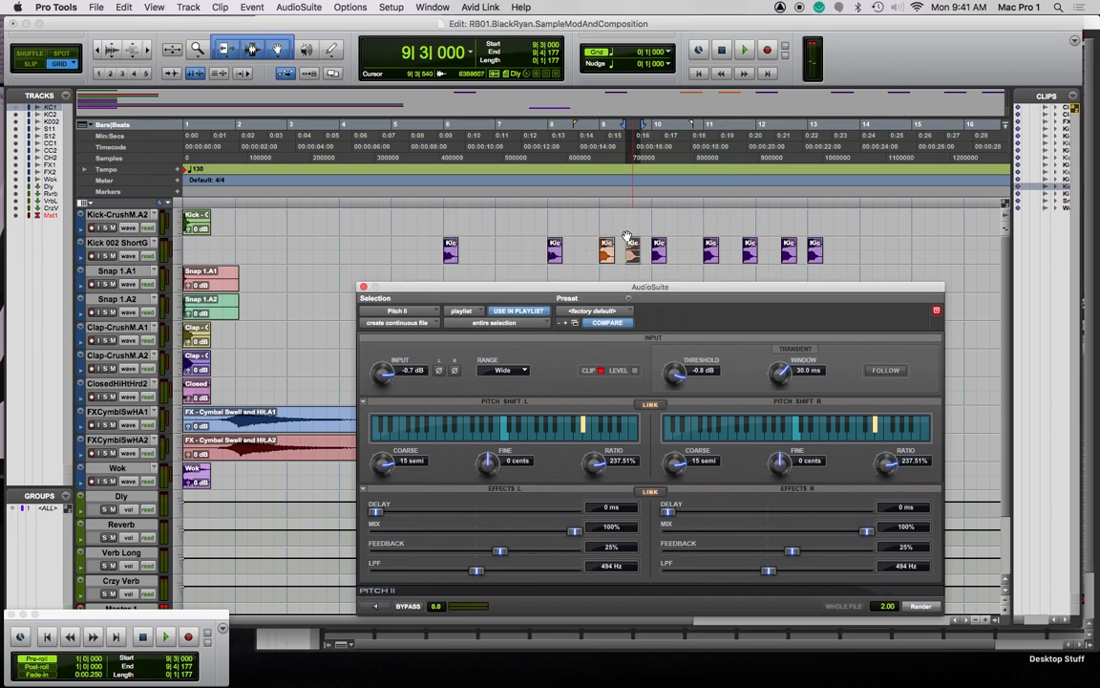
# Move the rendered orange kick to 10|3 and select the kicks through bar 11
pyautogui.click(680, 256)
pyautogui.moveTo(680, 260); pyautogui.dragTo(680, 259)
pyautogui.click(661, 257)
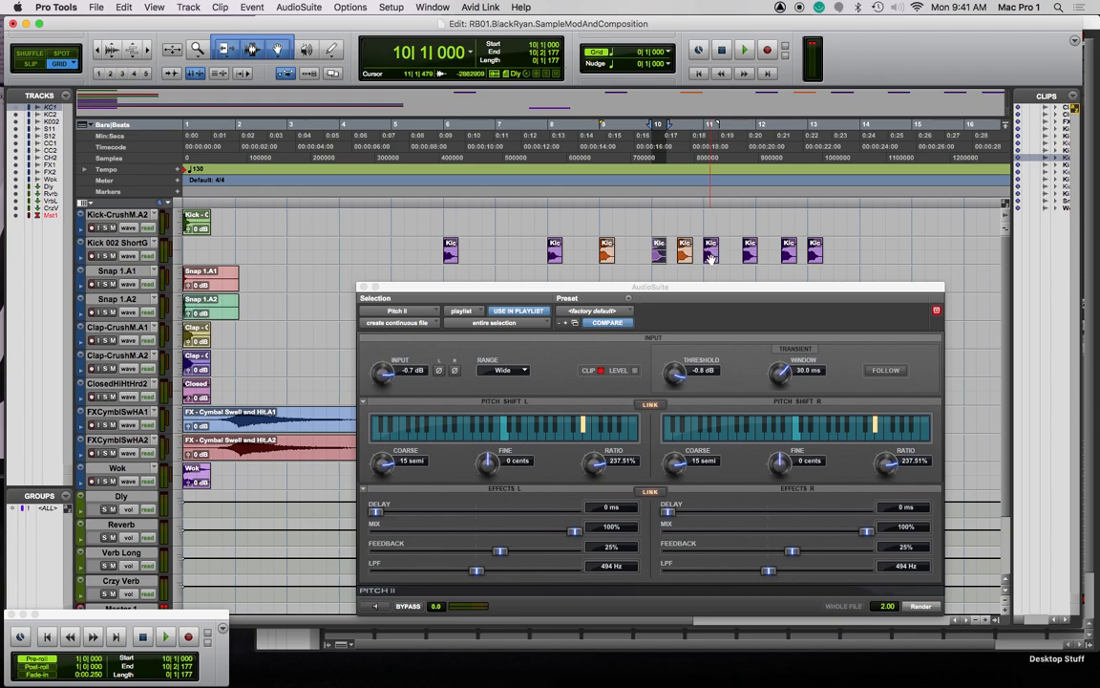
pyautogui.keyDown('shift'); pyautogui.click(711, 256); pyautogui.keyUp('shift')
pyautogui.click(417, 8)
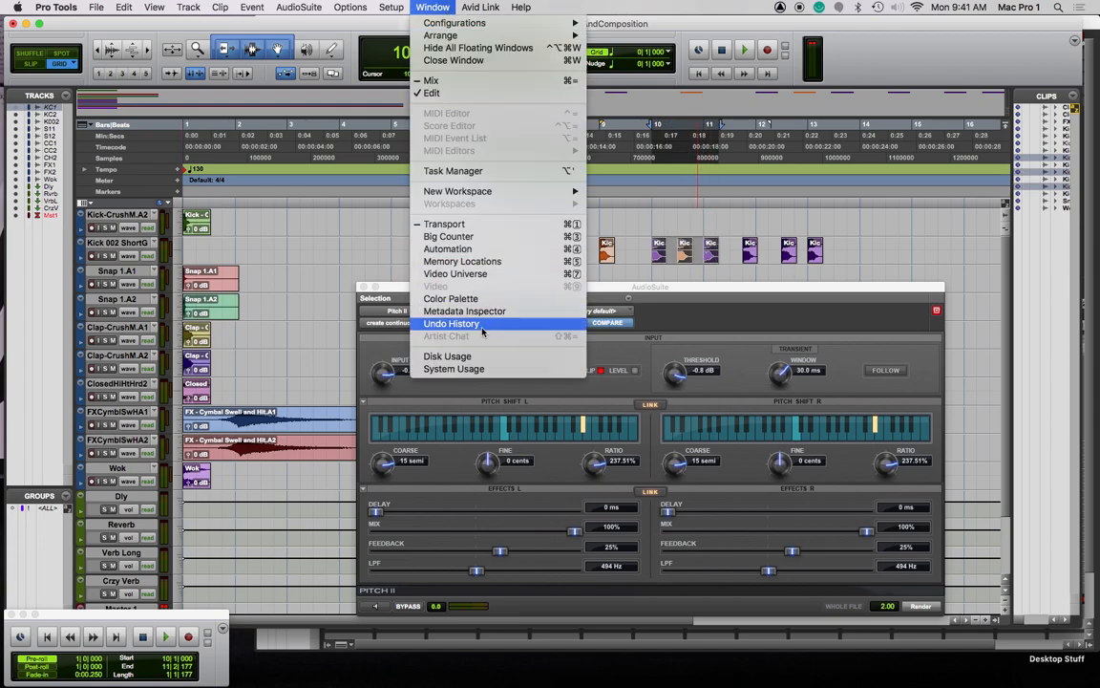
# Colour the three selected kick clips around bar 10 cyan and close the Pitch II window
pyautogui.click(451, 298)
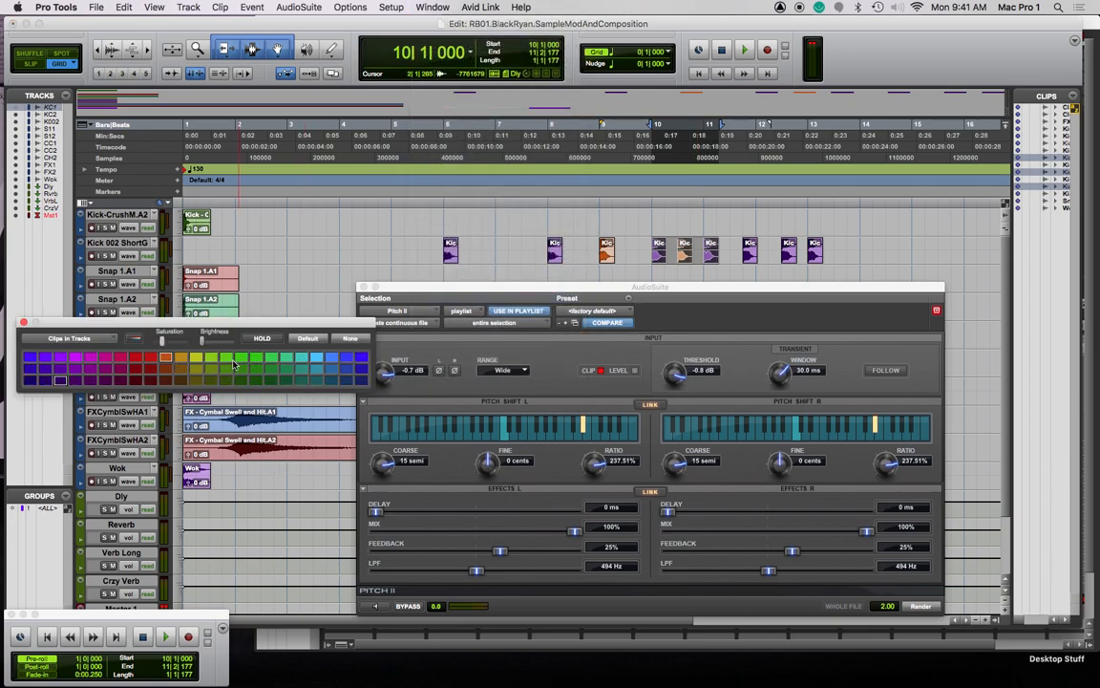
pyautogui.click(317, 361)
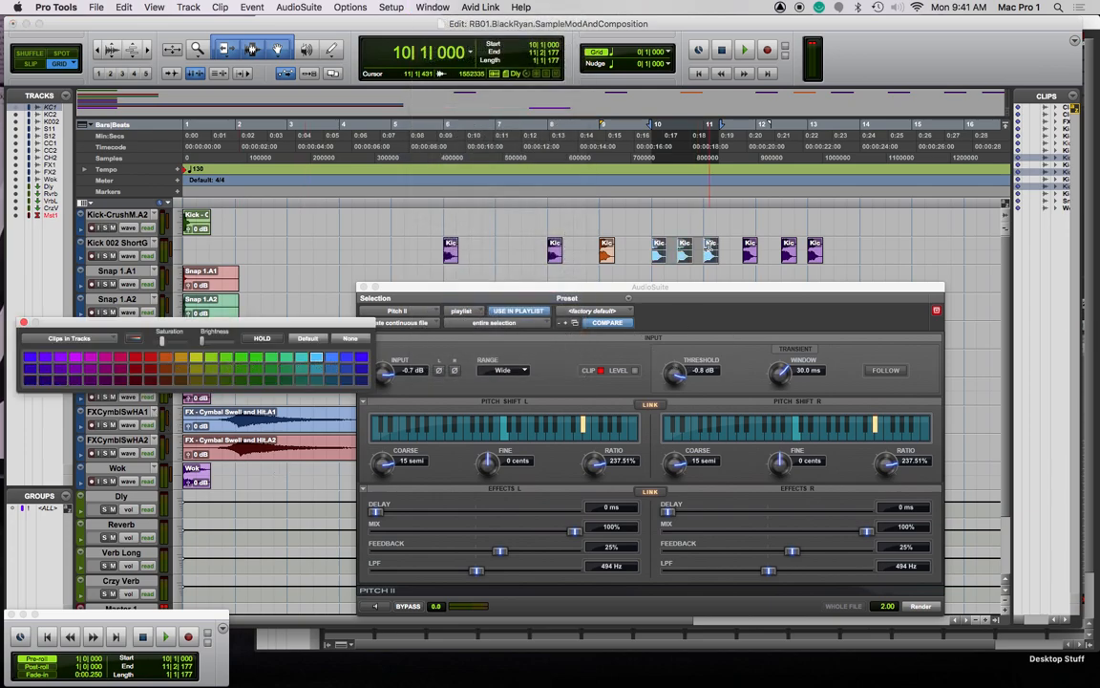
pyautogui.click(362, 286)
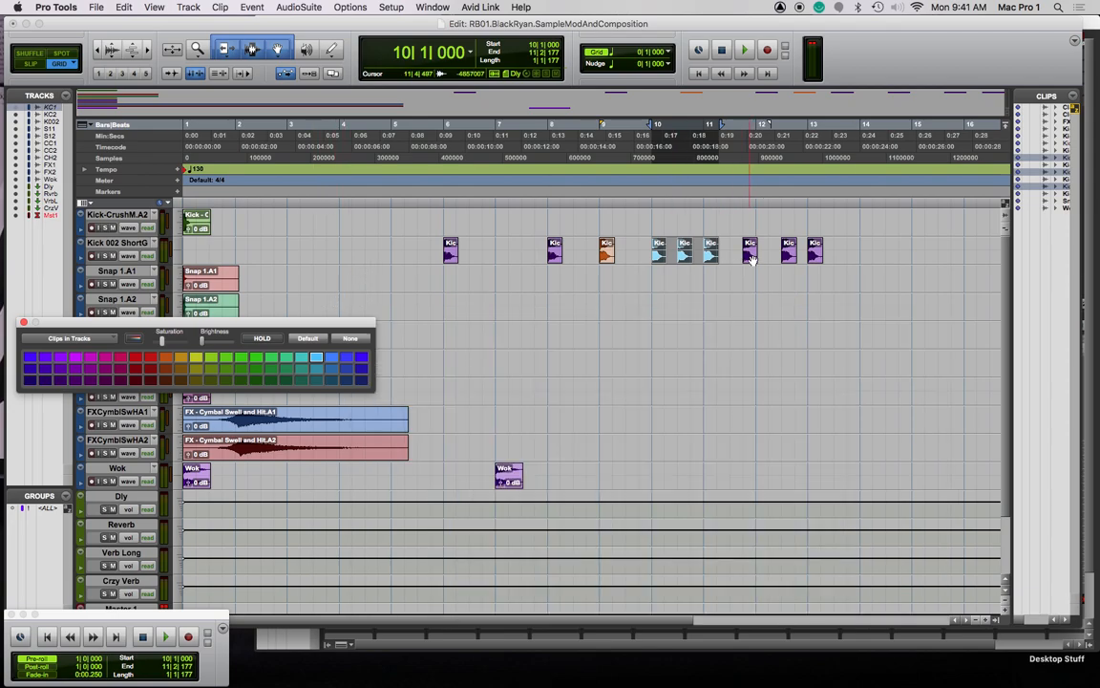
# Select the Wok clip at bar 7 and audition it twice
pyautogui.click(506, 474)
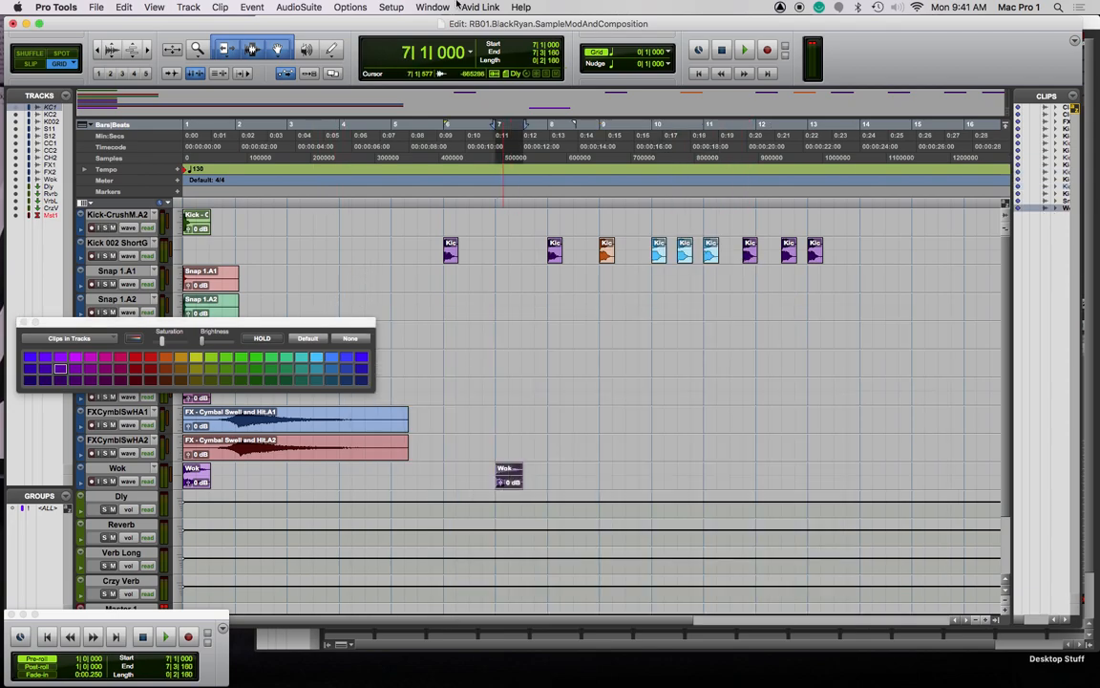
pyautogui.click(391, 8)
pyautogui.click(546, 474)
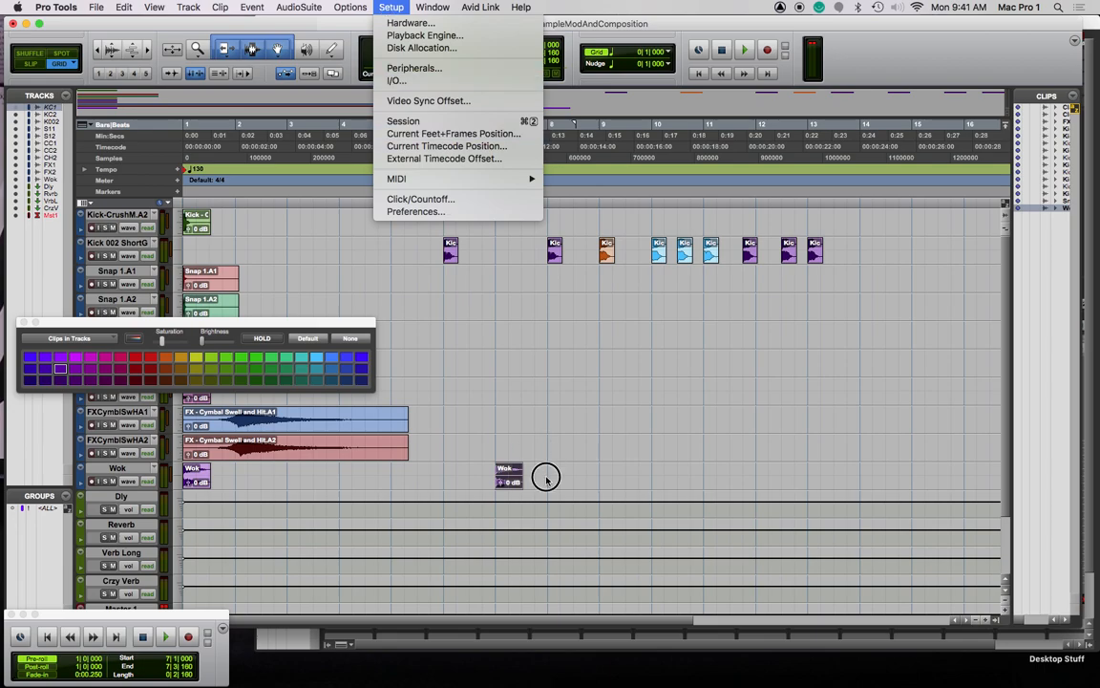
pyautogui.press('space')
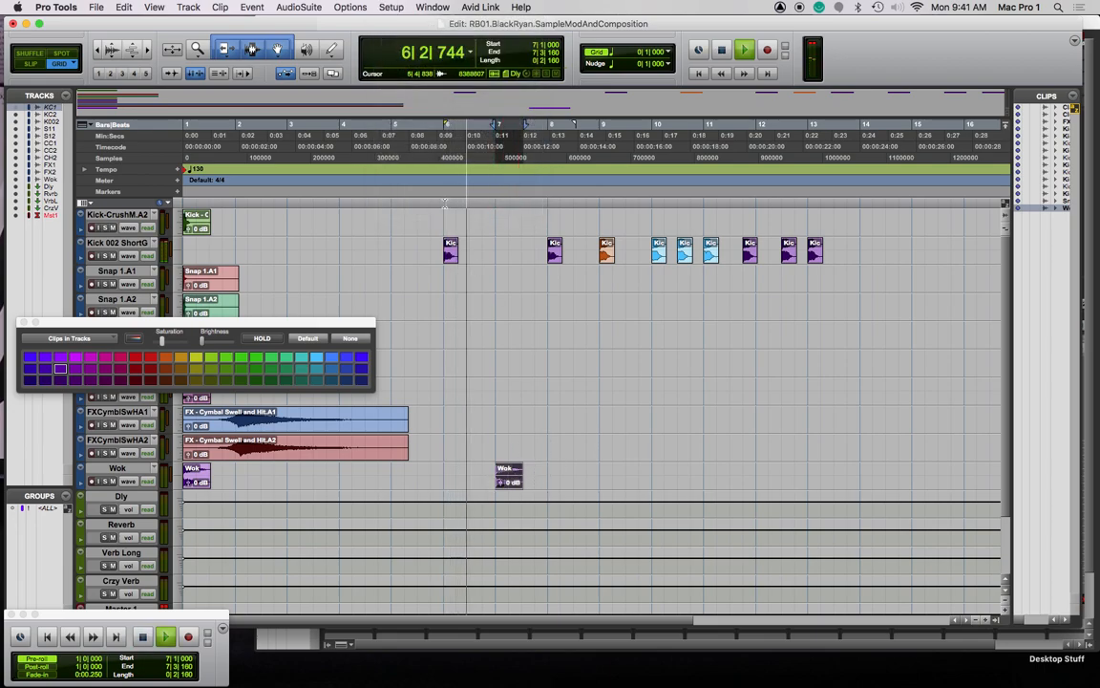
pyautogui.press('space')
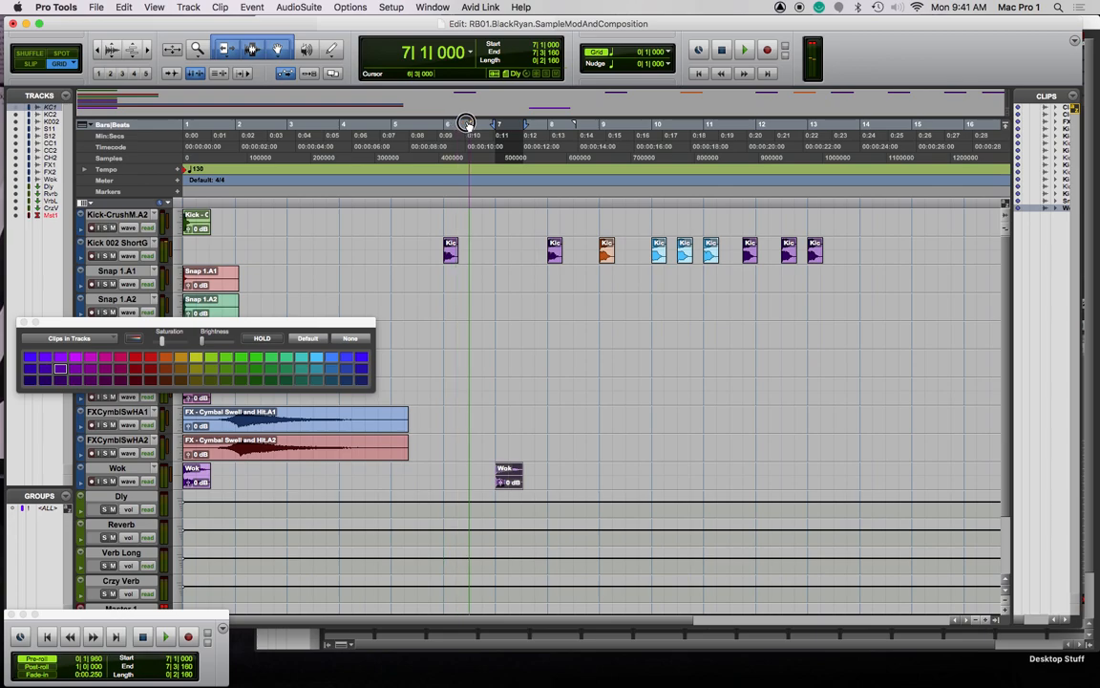
pyautogui.press('space')
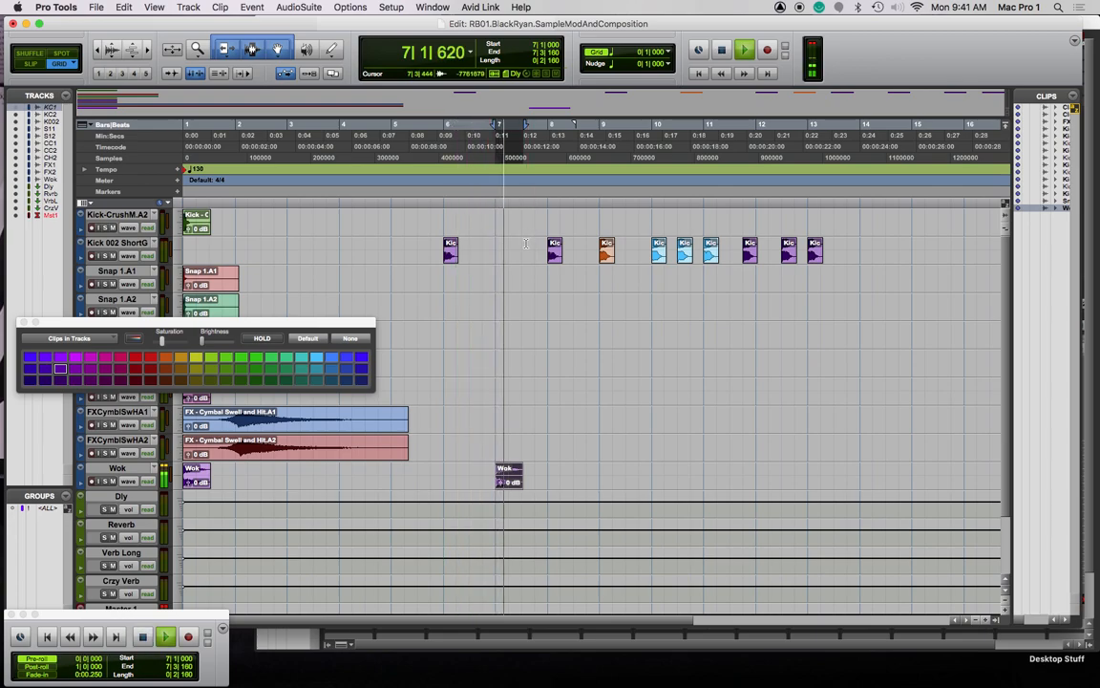
pyautogui.press('space')
# Deselect the Wok clip and play the session from just before bar 7
pyautogui.click(478, 205)
pyautogui.click(535, 204)
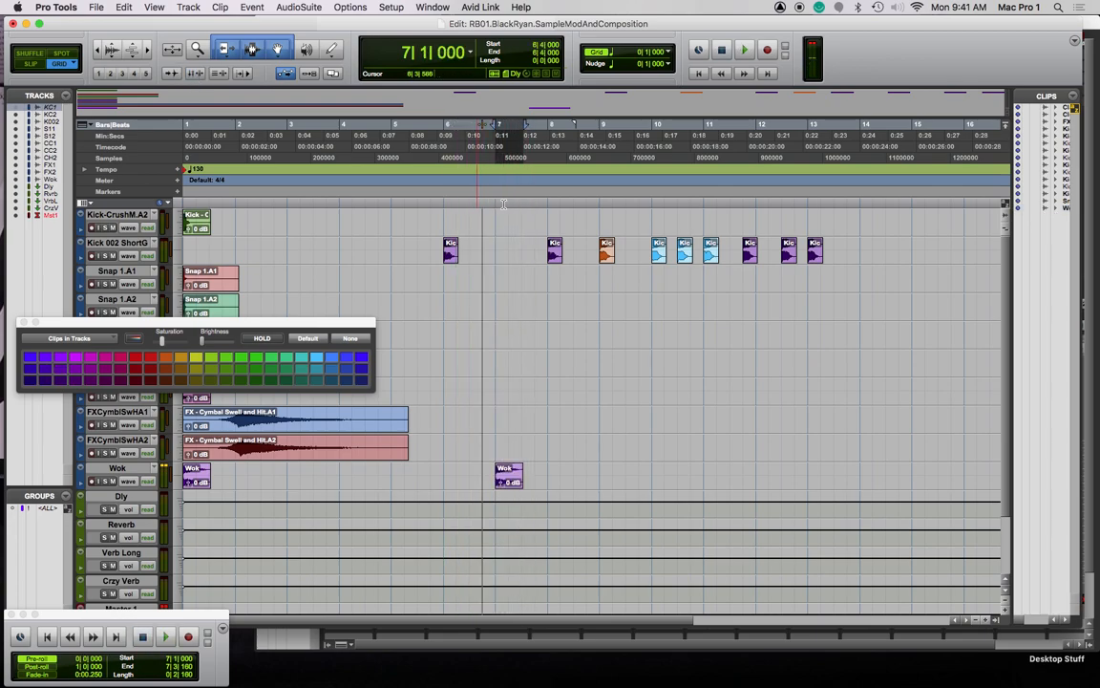
pyautogui.click(457, 205)
pyautogui.press('space')
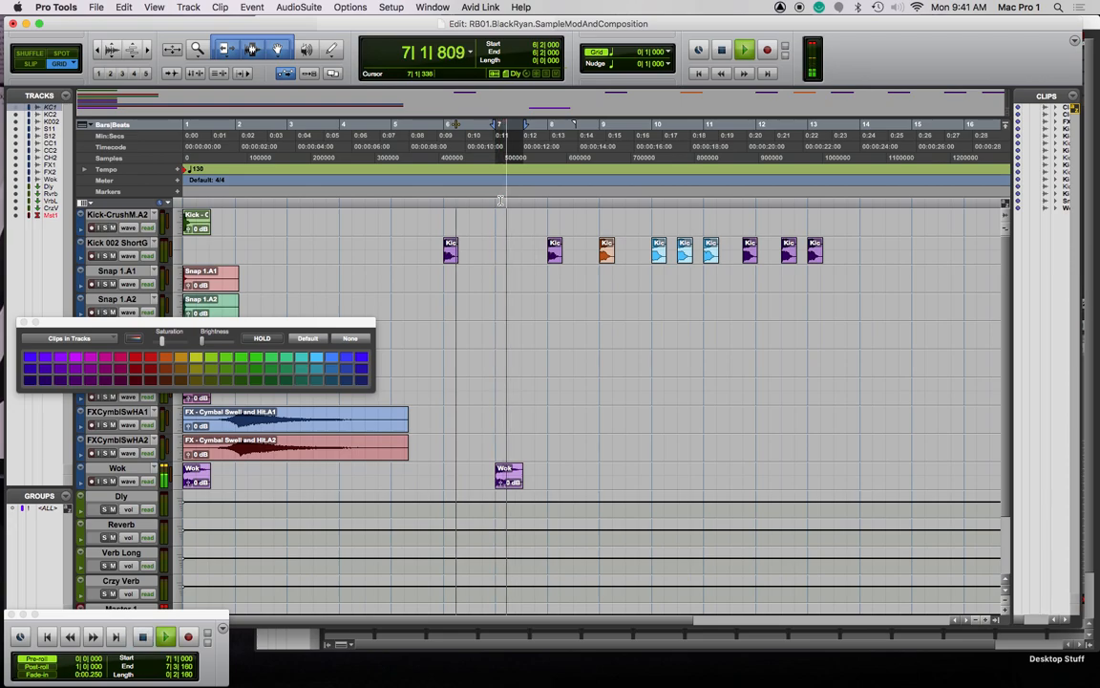
pyautogui.press('space')
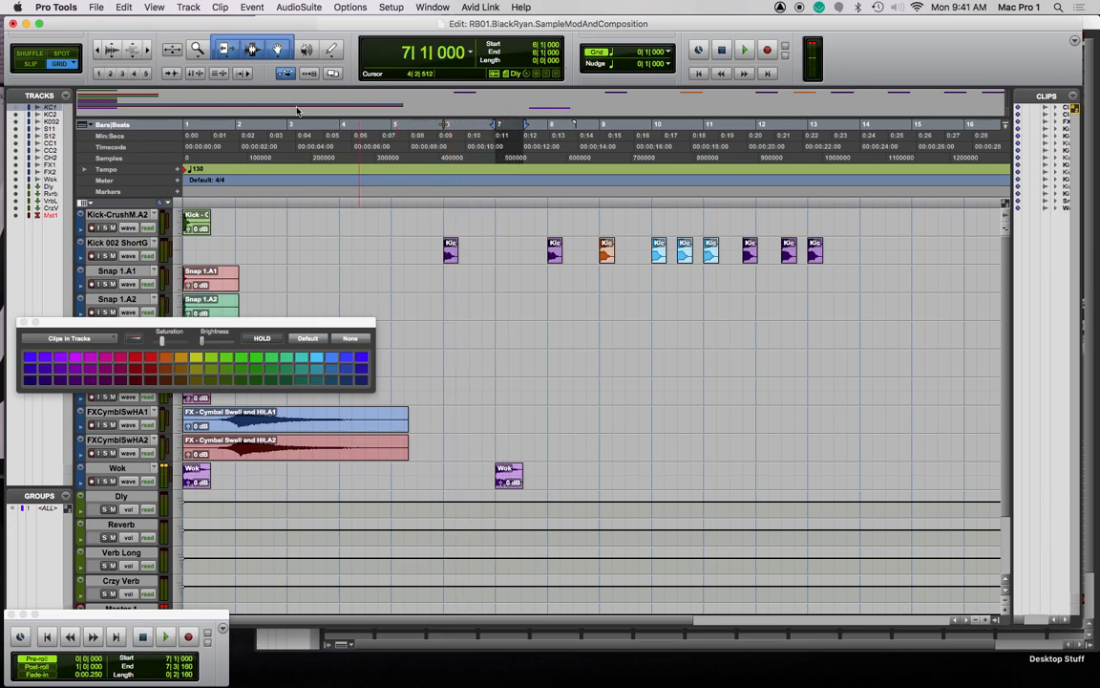
# Link timeline and edit selections, then replay from bars 7 and 8 to check the Wok clip
pyautogui.click(195, 73)
pyautogui.click(473, 204)
pyautogui.click(509, 203)
pyautogui.click(523, 203)
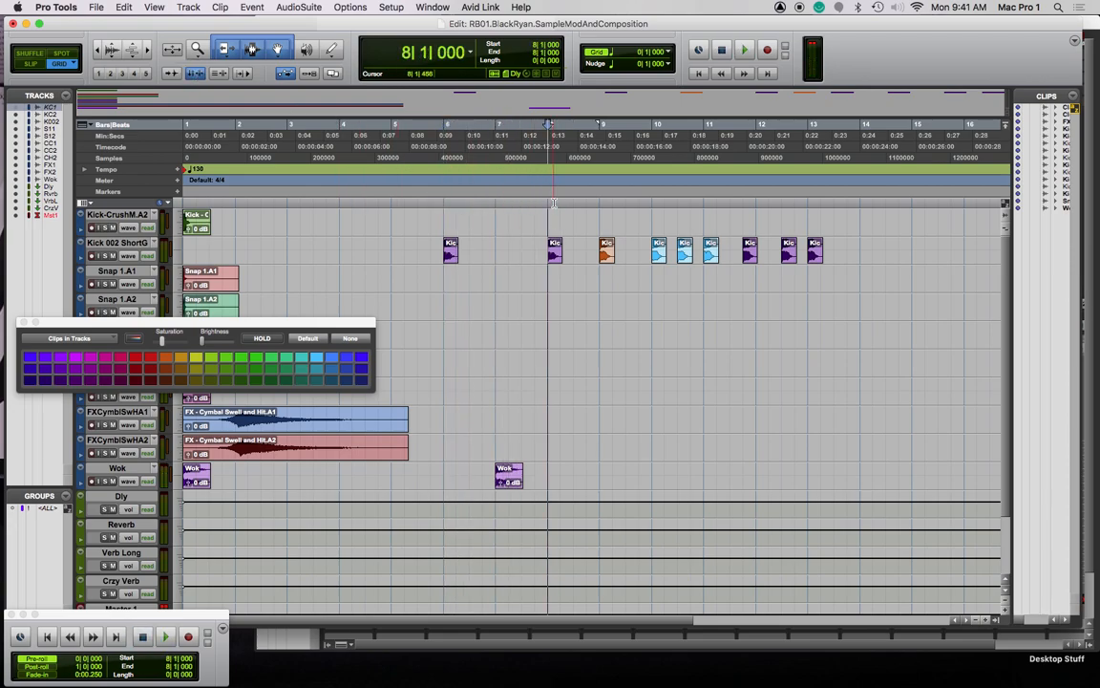
pyautogui.press('space')
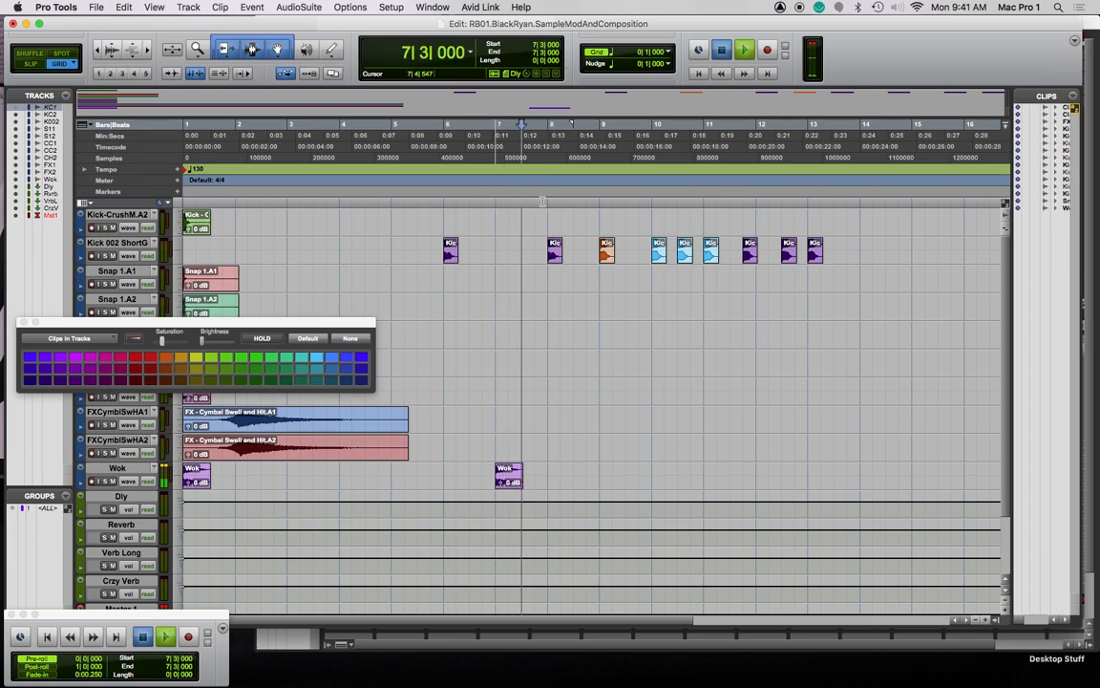
pyautogui.click(542, 202)
pyautogui.press('space')
pyautogui.click(496, 203)
pyautogui.press('space')
pyautogui.press('space')
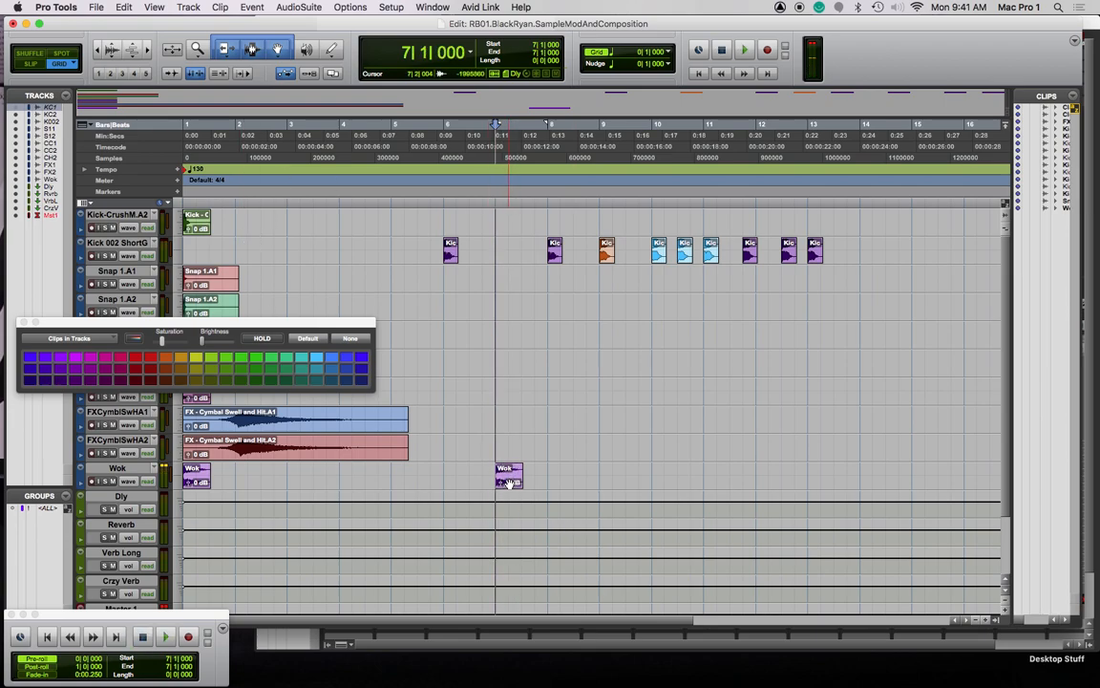
# Copy the Wok clip to 8|1|000 and preview the Vari-Fi slowdown on it
pyautogui.moveTo(510, 484); pyautogui.dragTo(564, 481)
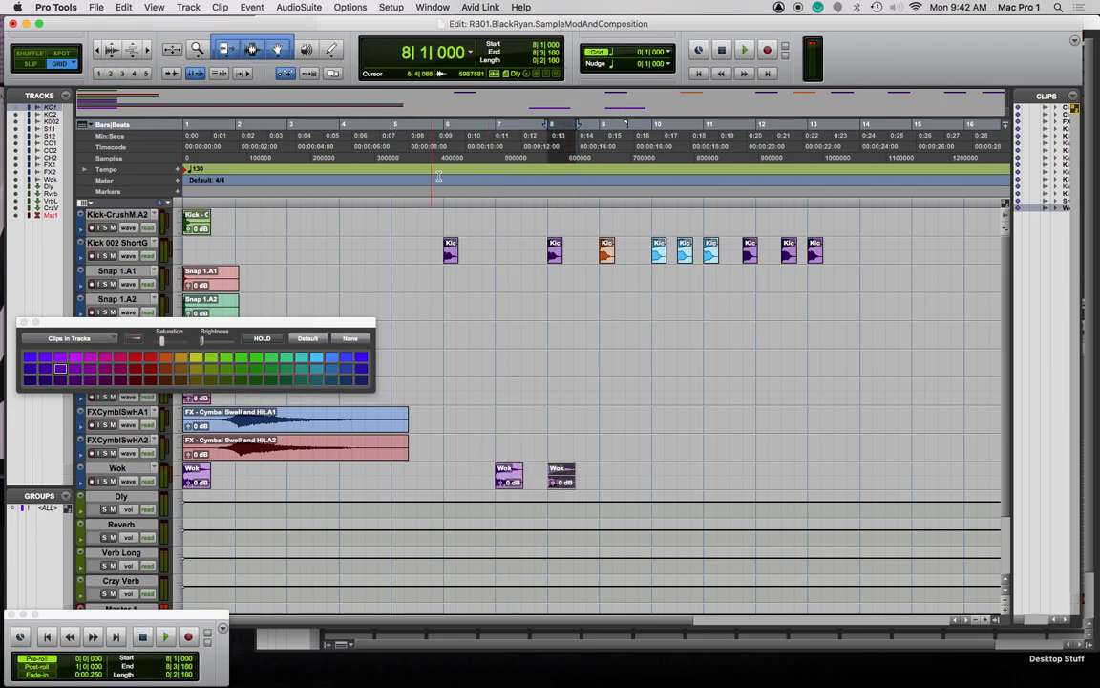
pyautogui.click(299, 7)
pyautogui.moveTo(337, 62)
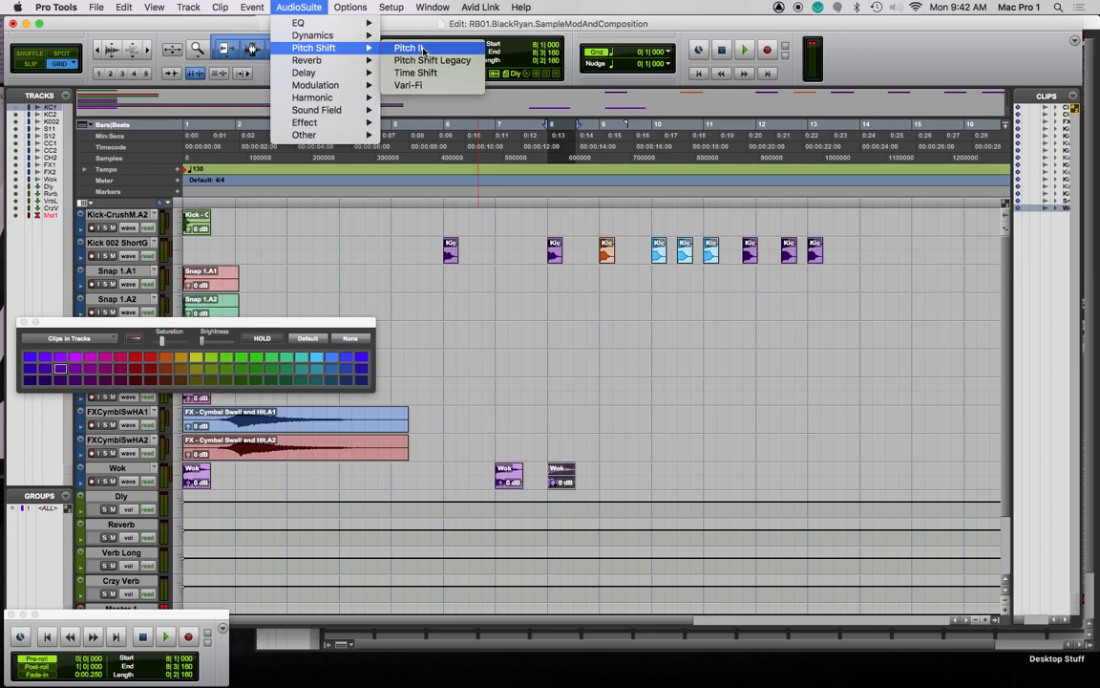
pyautogui.click(428, 88)
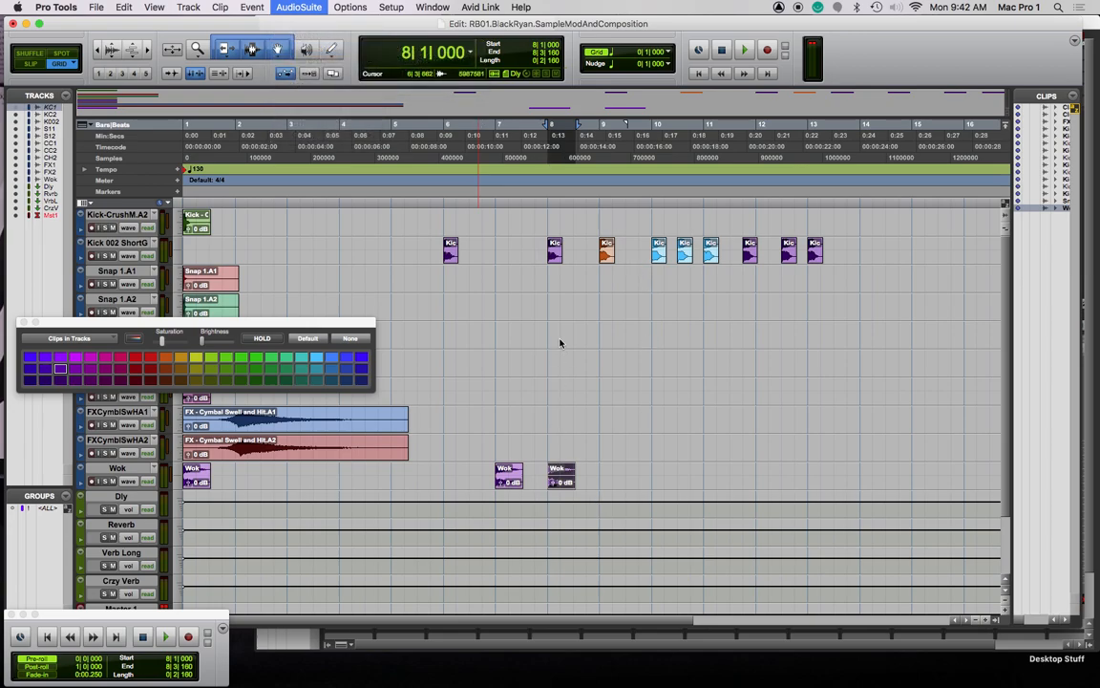
pyautogui.click(376, 414)
# Render Vari-Fi on the bar-8 Wok clip and place another Wok copy at bar 9
pyautogui.moveTo(456, 286); pyautogui.dragTo(208, 85)
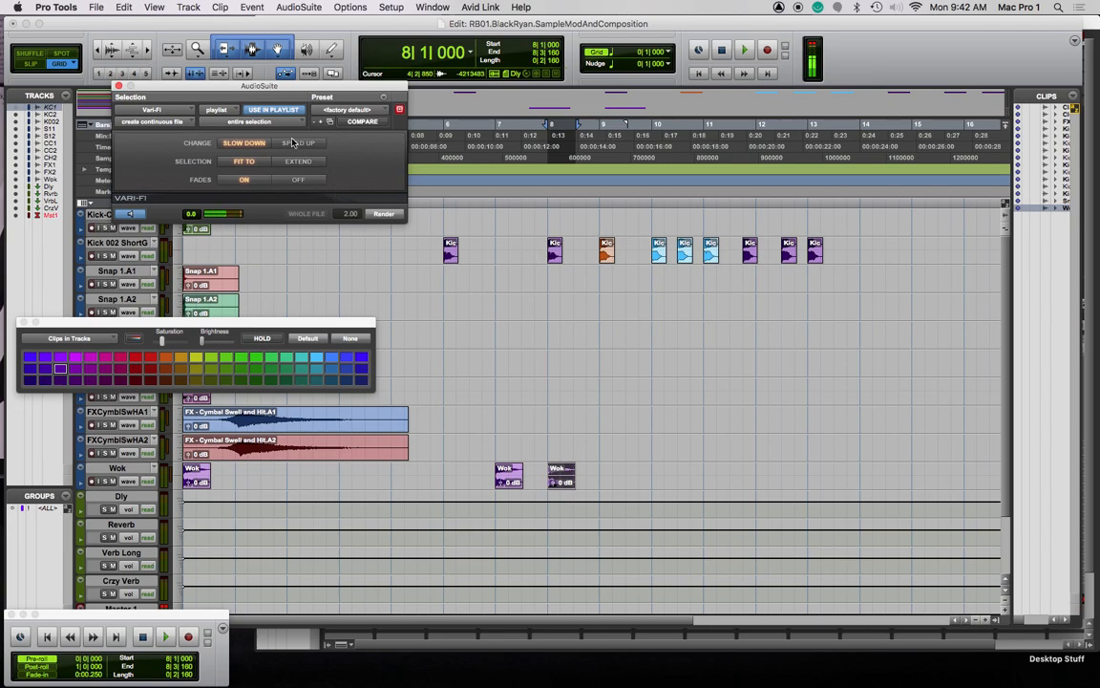
pyautogui.click(388, 217)
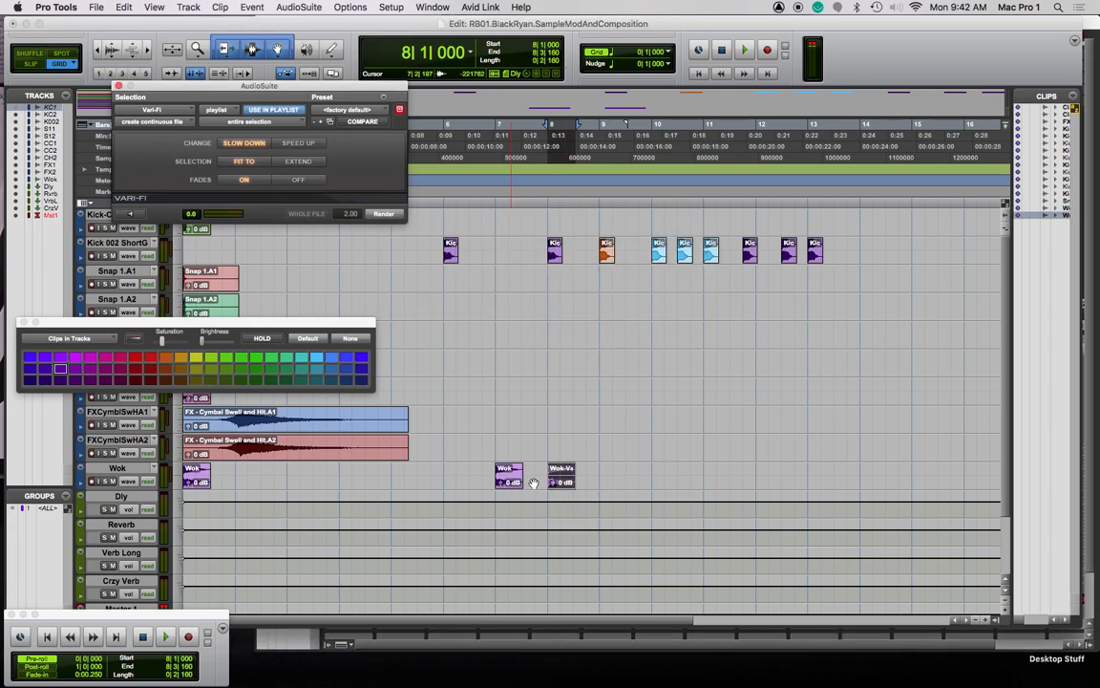
pyautogui.moveTo(506, 477); pyautogui.dragTo(613, 477)
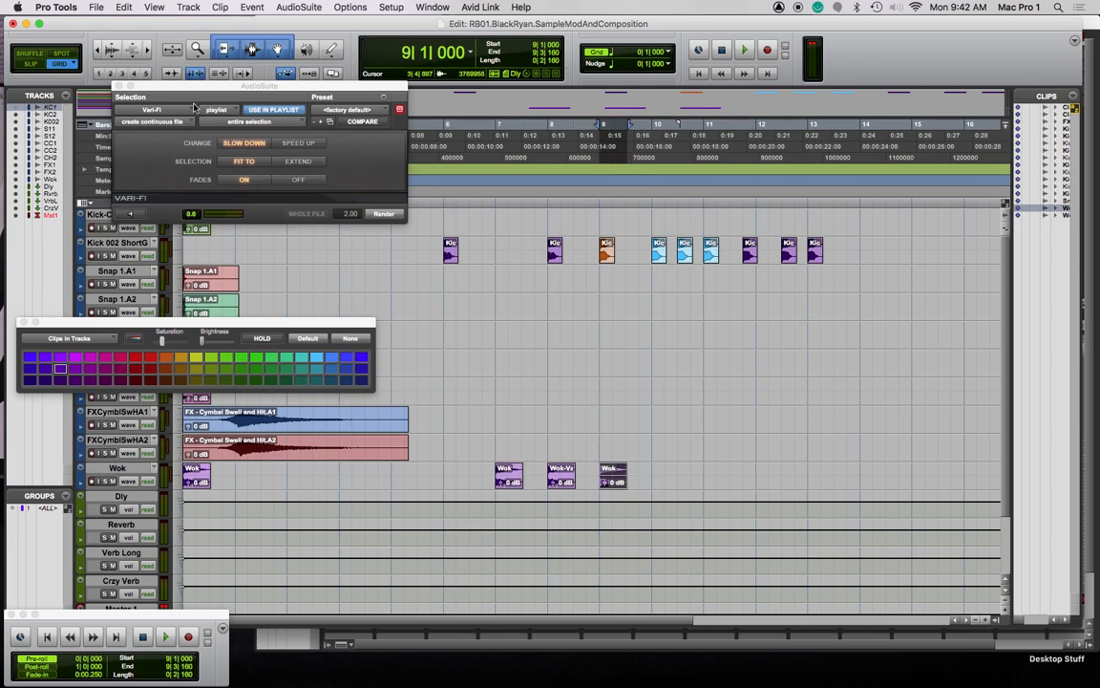
pyautogui.click(299, 7)
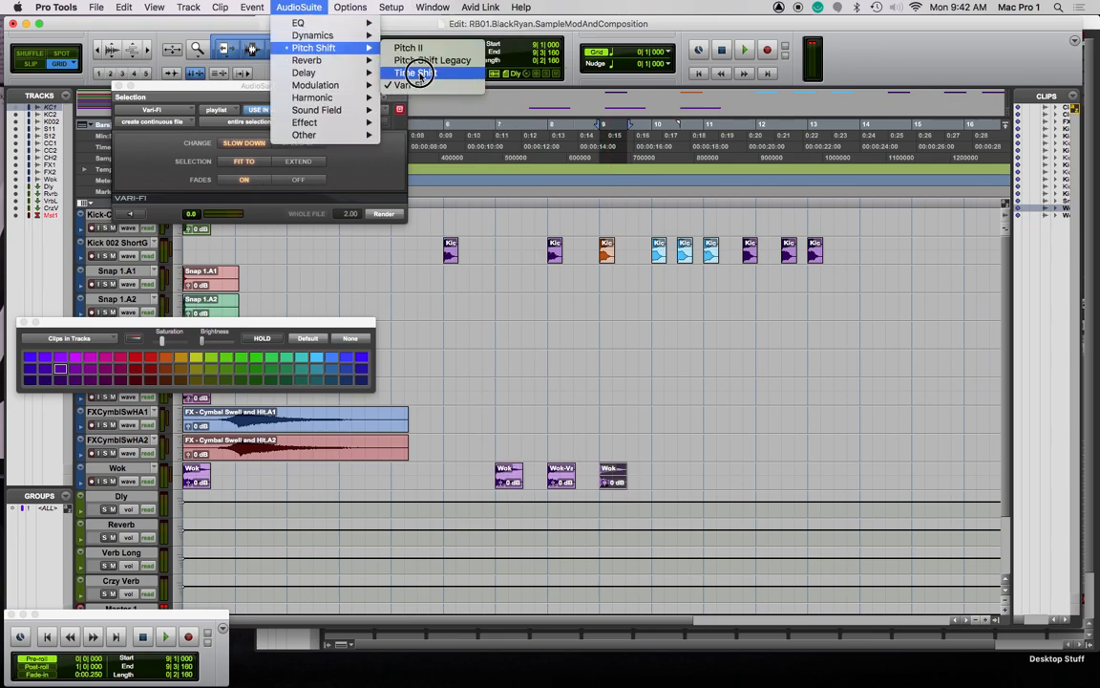
# Preview Time Shift at -0.48 semitones and audition the session from bar 10
pyautogui.click(419, 74)
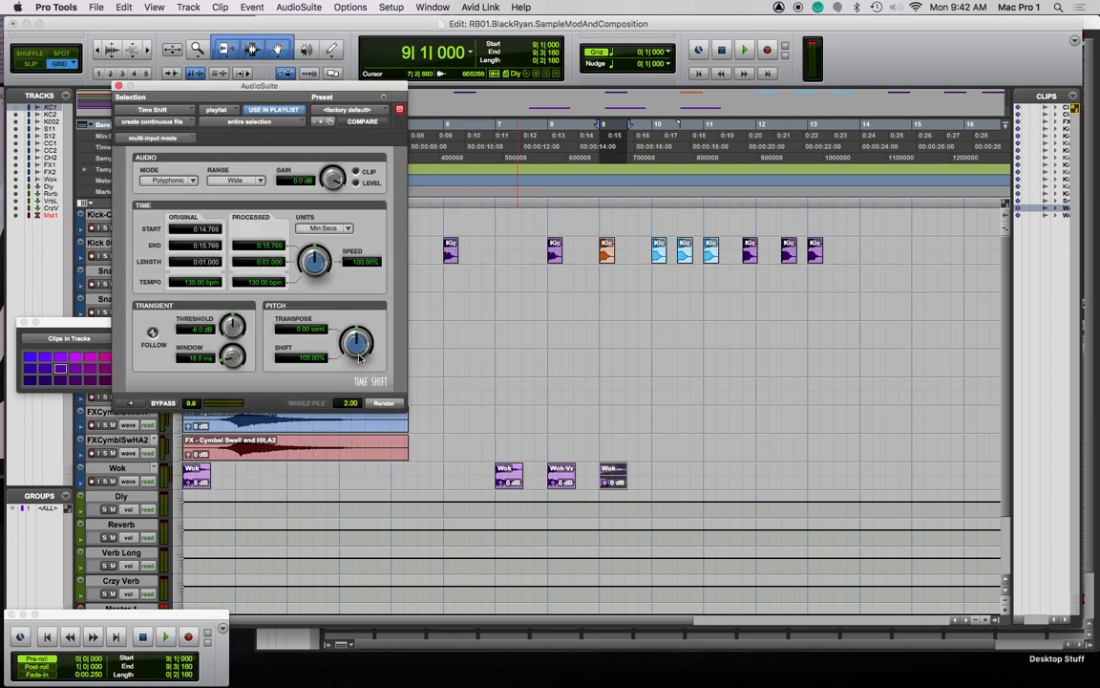
pyautogui.click(131, 403)
pyautogui.moveTo(356, 341); pyautogui.dragTo(363, 307)
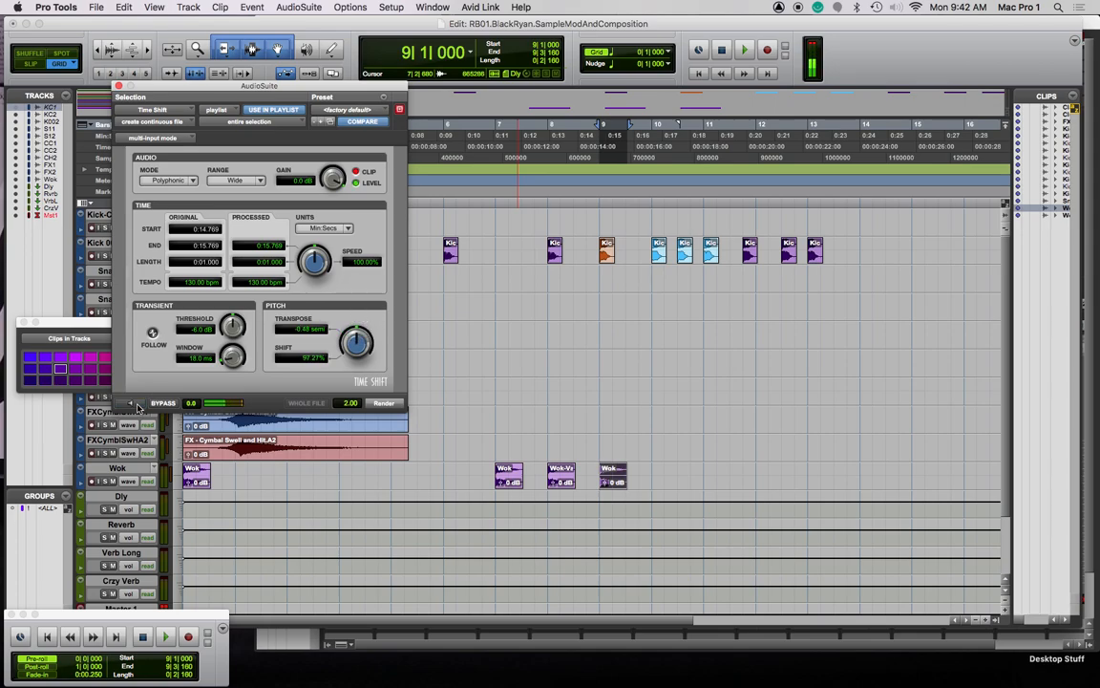
pyautogui.click(650, 202)
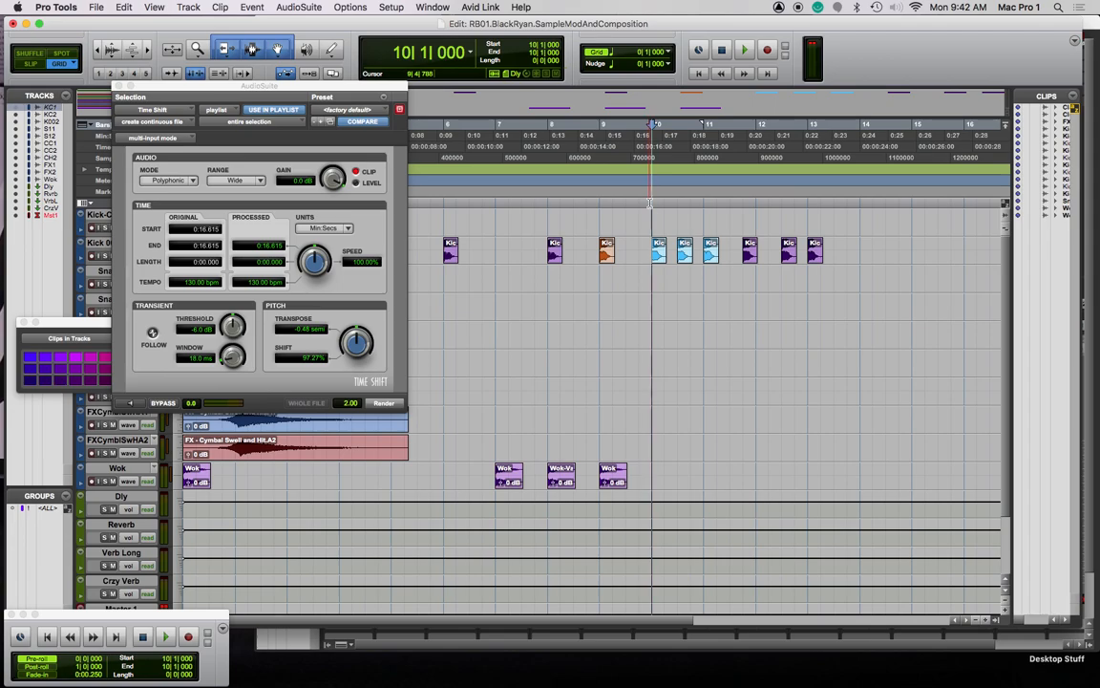
pyautogui.press('space')
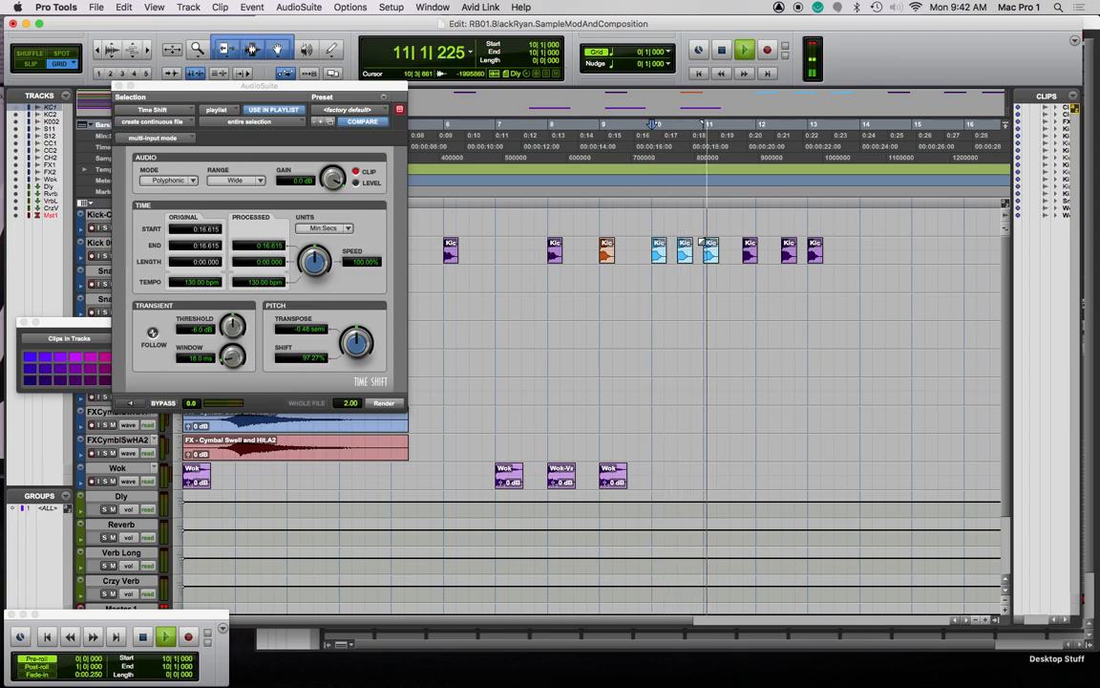
pyautogui.press('space')
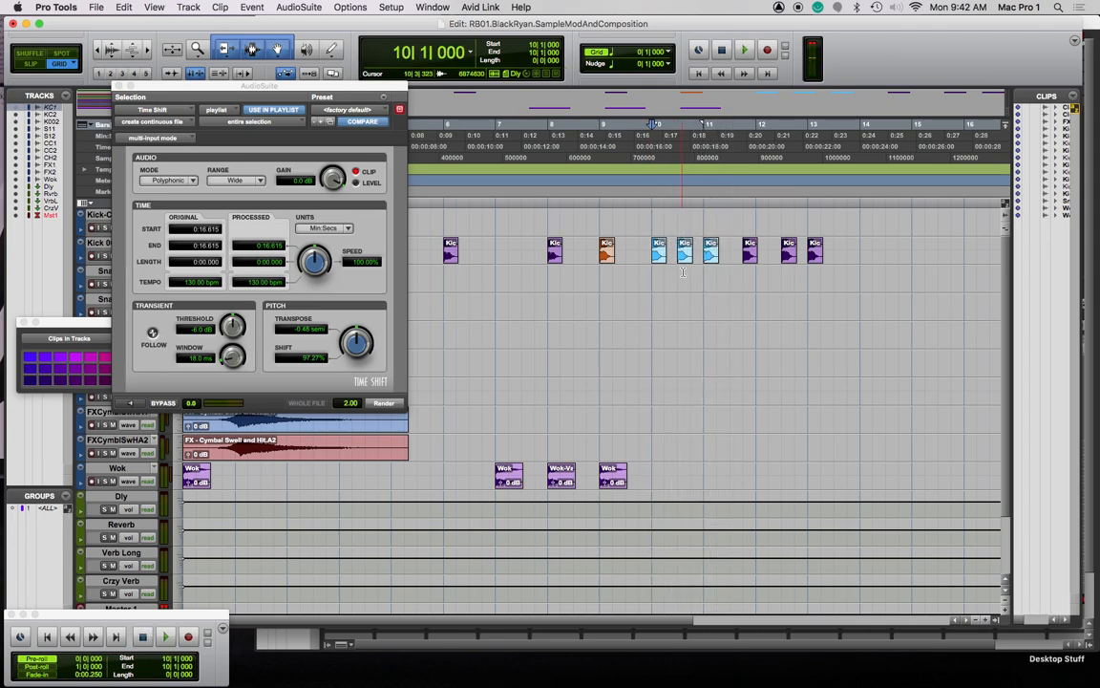
# Preview Time Shift at 0.36 semitones on the bar-9 Wok clip, keep Wide range, close without rendering
pyautogui.click(598, 197)
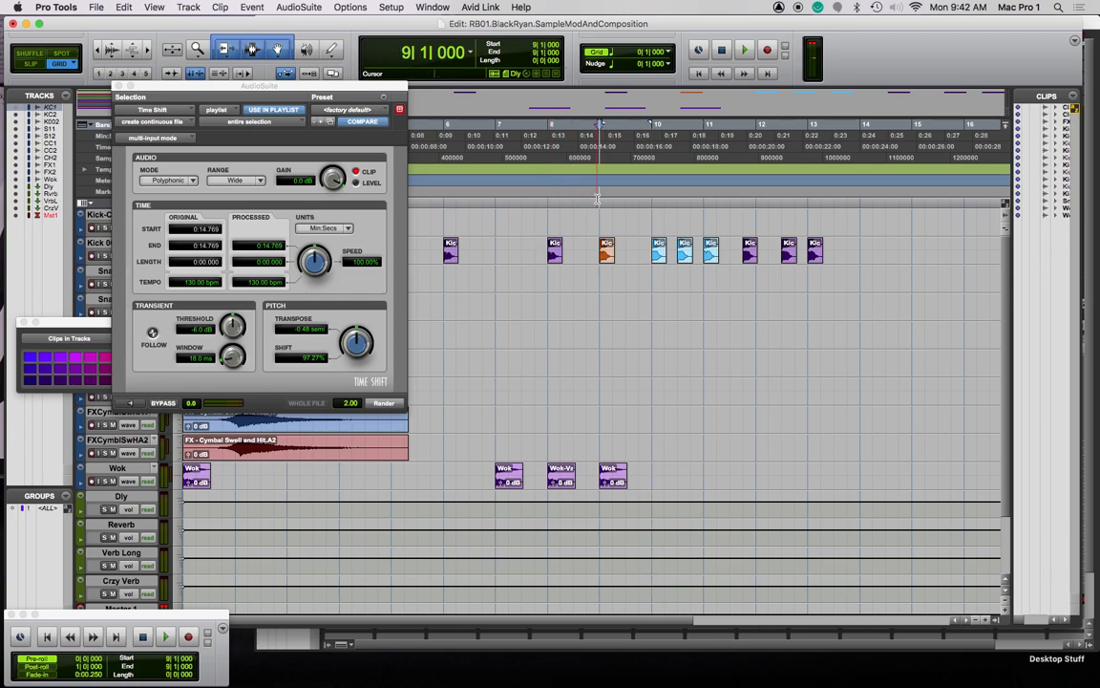
pyautogui.click(616, 484)
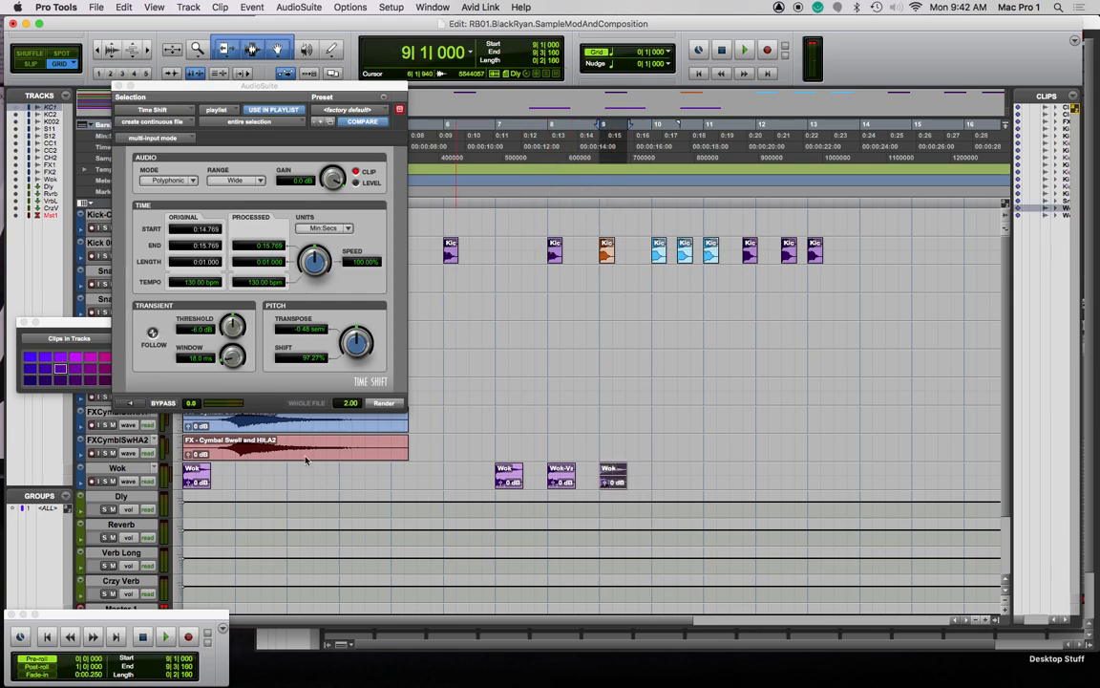
pyautogui.press('space')
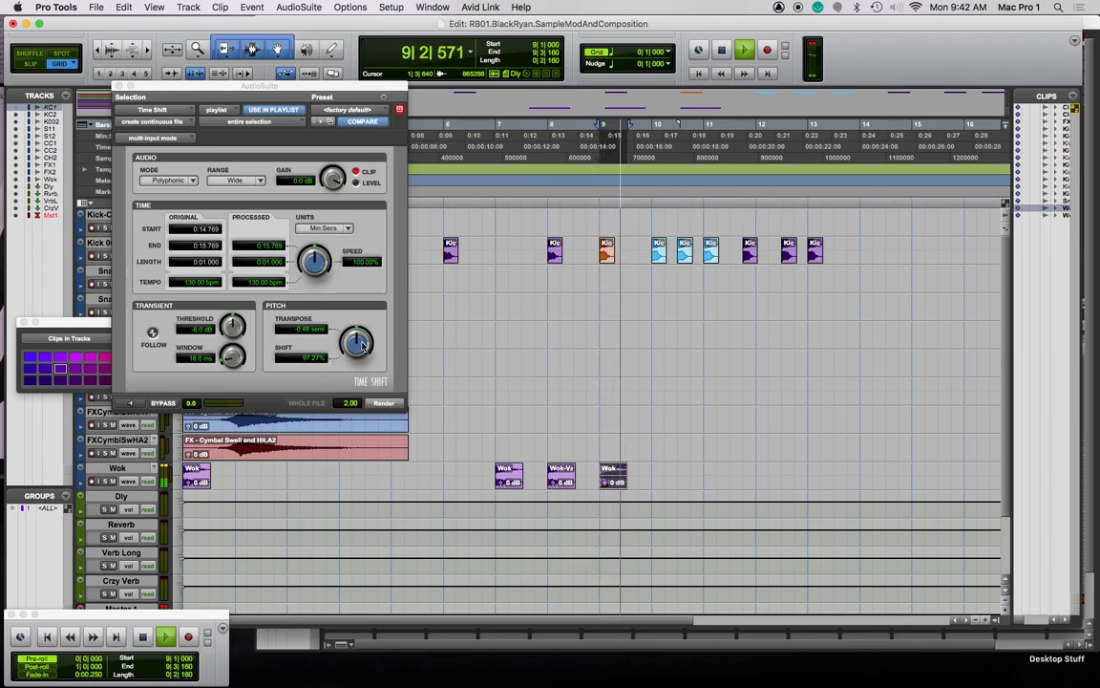
pyautogui.click(129, 403)
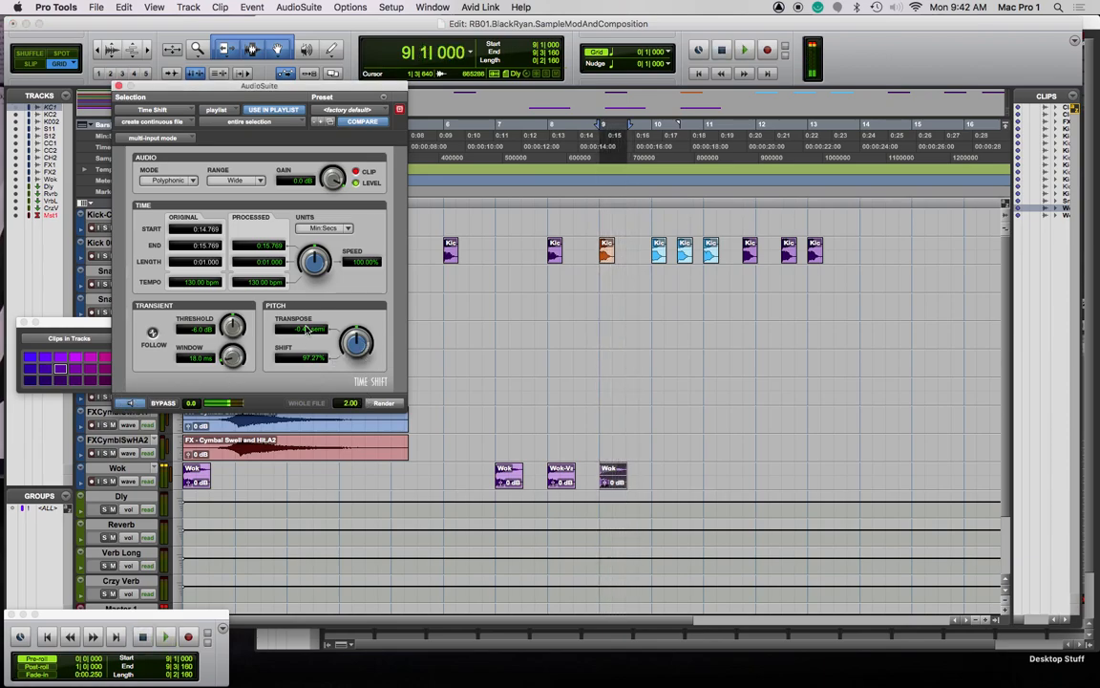
pyautogui.moveTo(361, 338); pyautogui.dragTo(362, 341)
pyautogui.press('space')
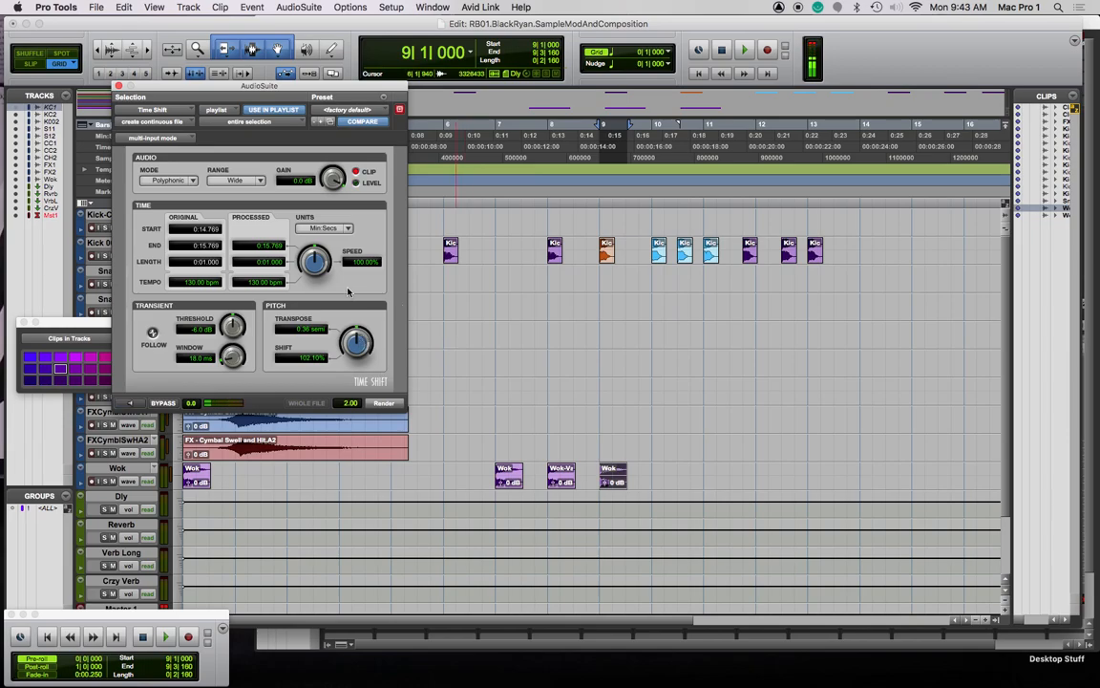
pyautogui.click(264, 181)
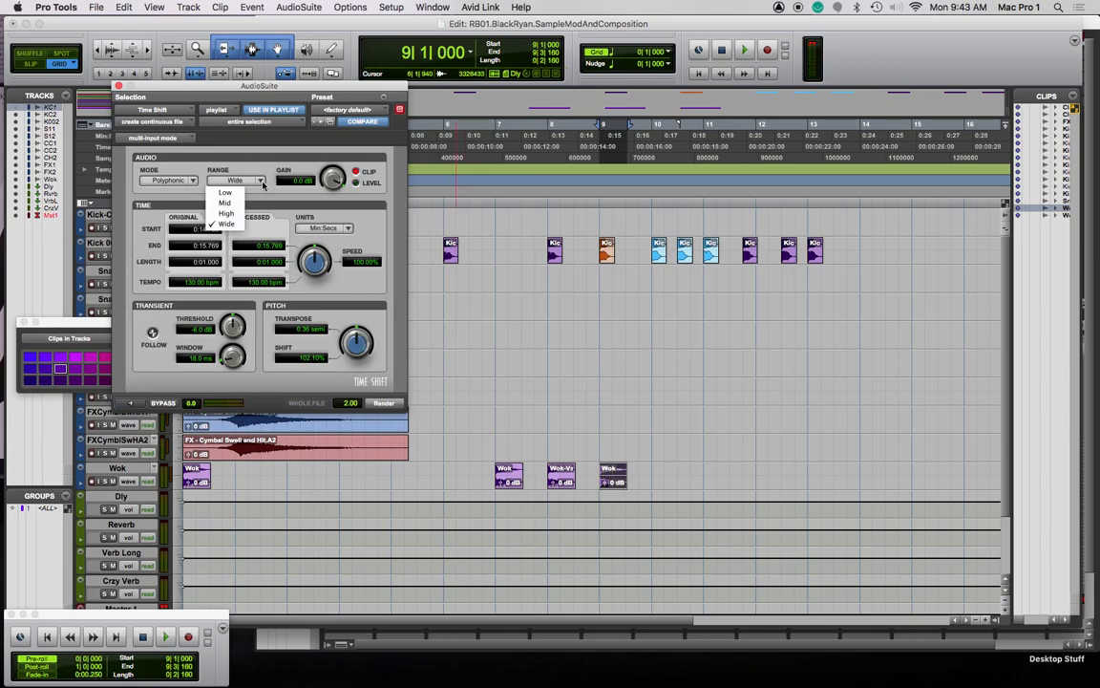
pyautogui.click(262, 183)
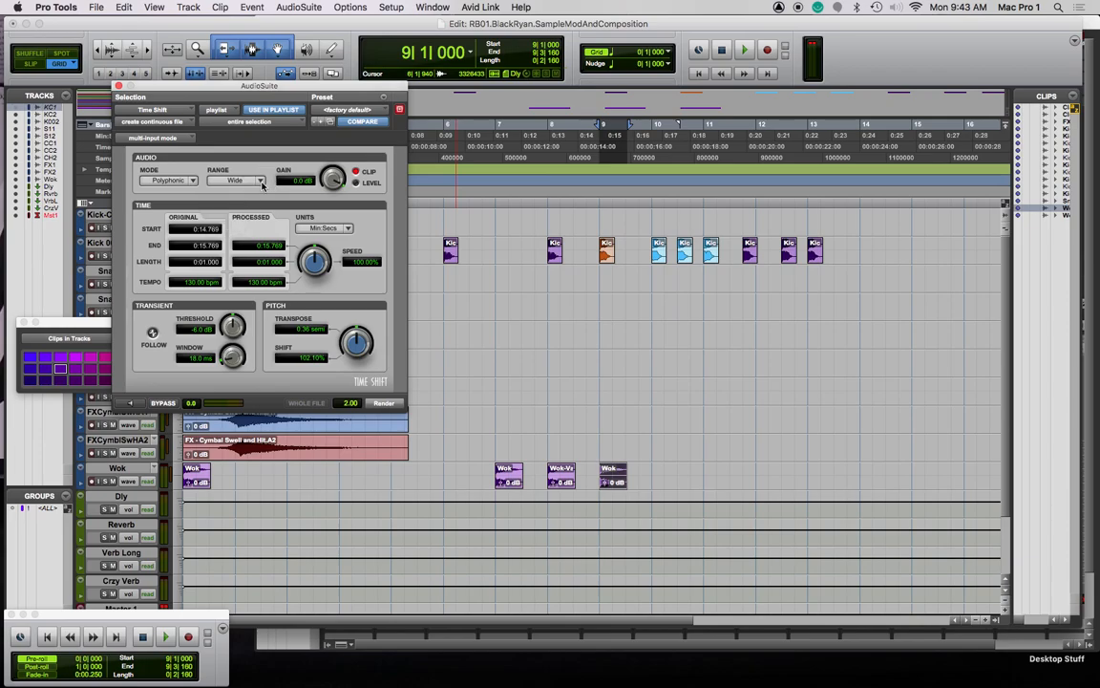
pyautogui.click(119, 87)
pyautogui.click(299, 9)
# Open Pitch Shift Legacy for the bar-9 Wok clip, preview it, and lower gain to -0.80 dB
pyautogui.moveTo(319, 47)
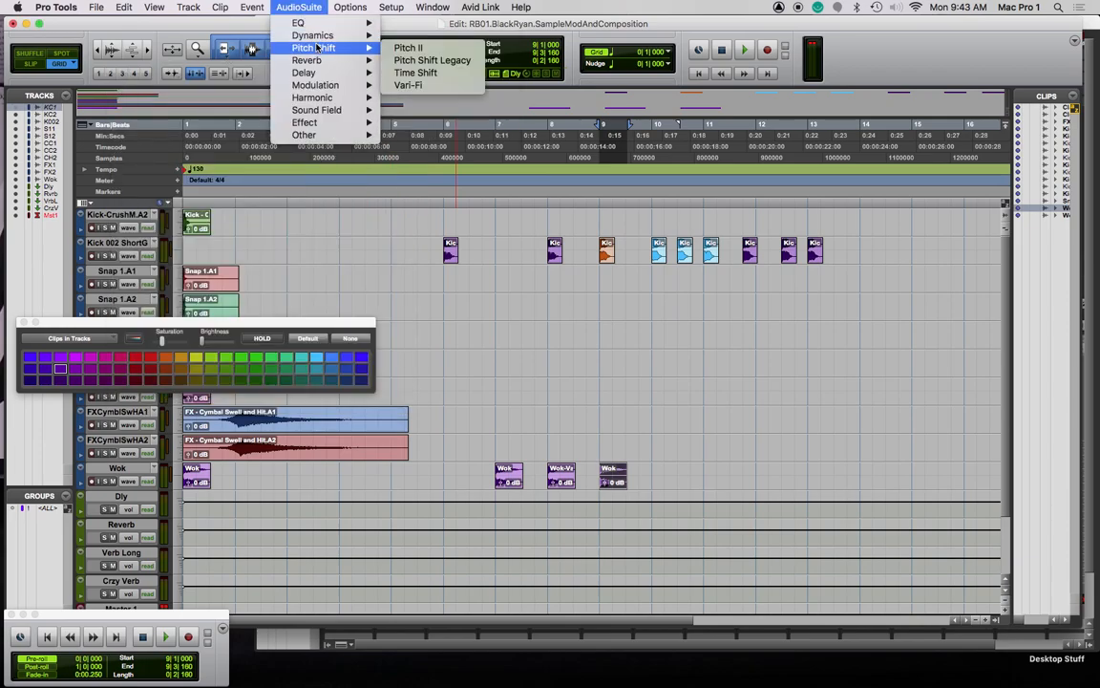
pyautogui.click(435, 60)
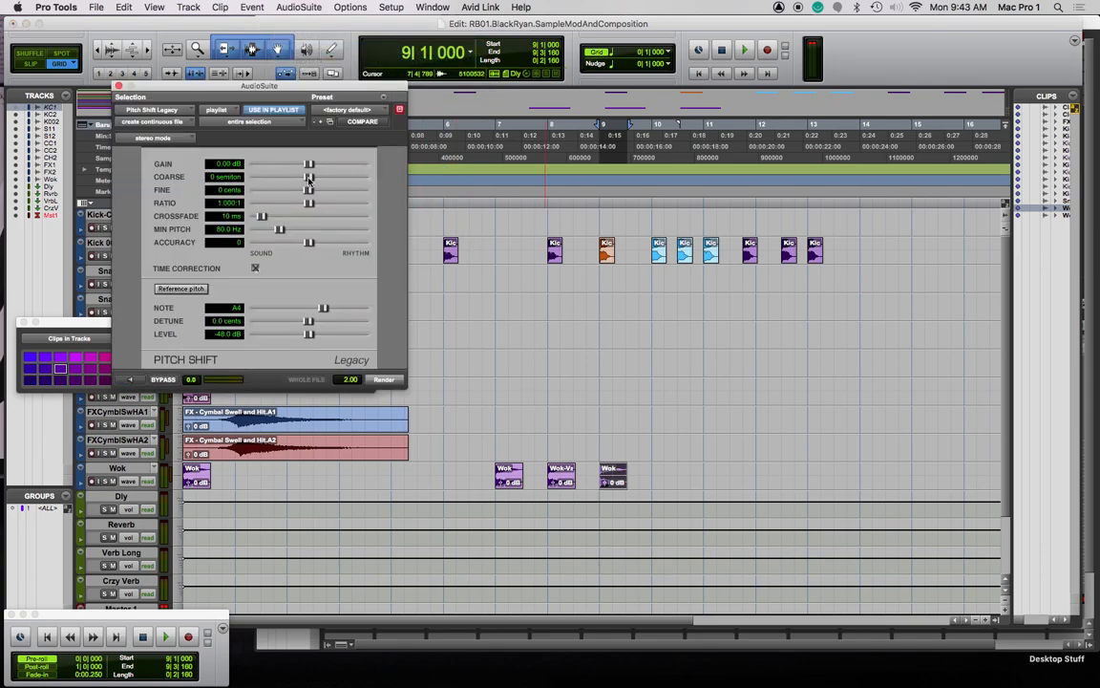
pyautogui.click(136, 381)
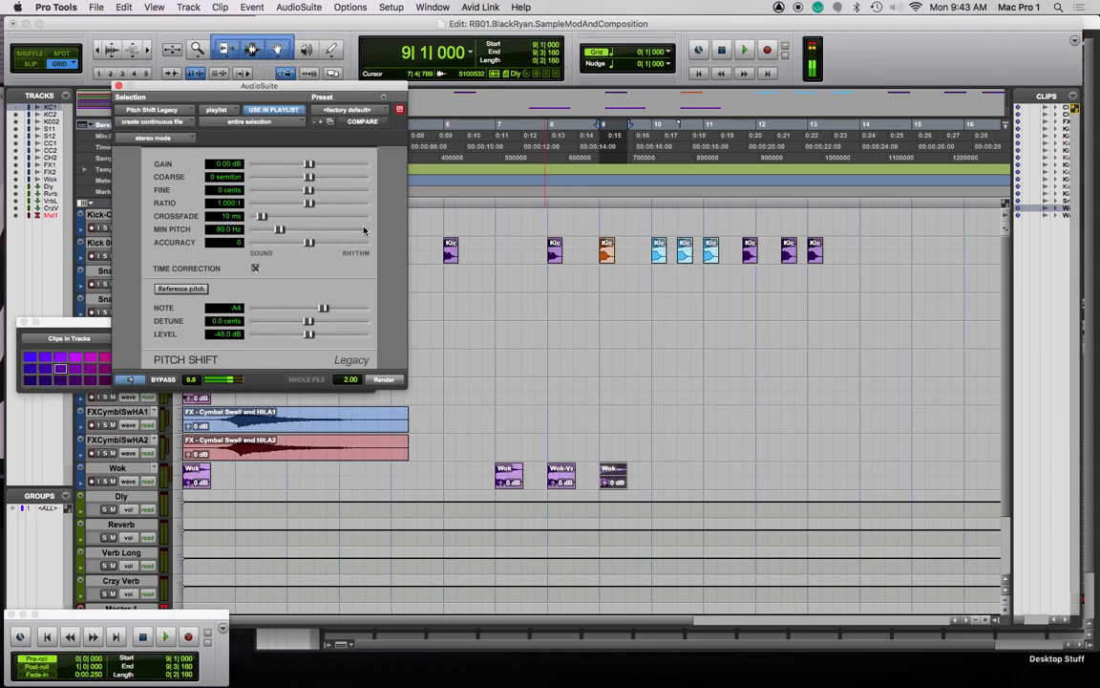
pyautogui.moveTo(309, 164); pyautogui.dragTo(300, 177)
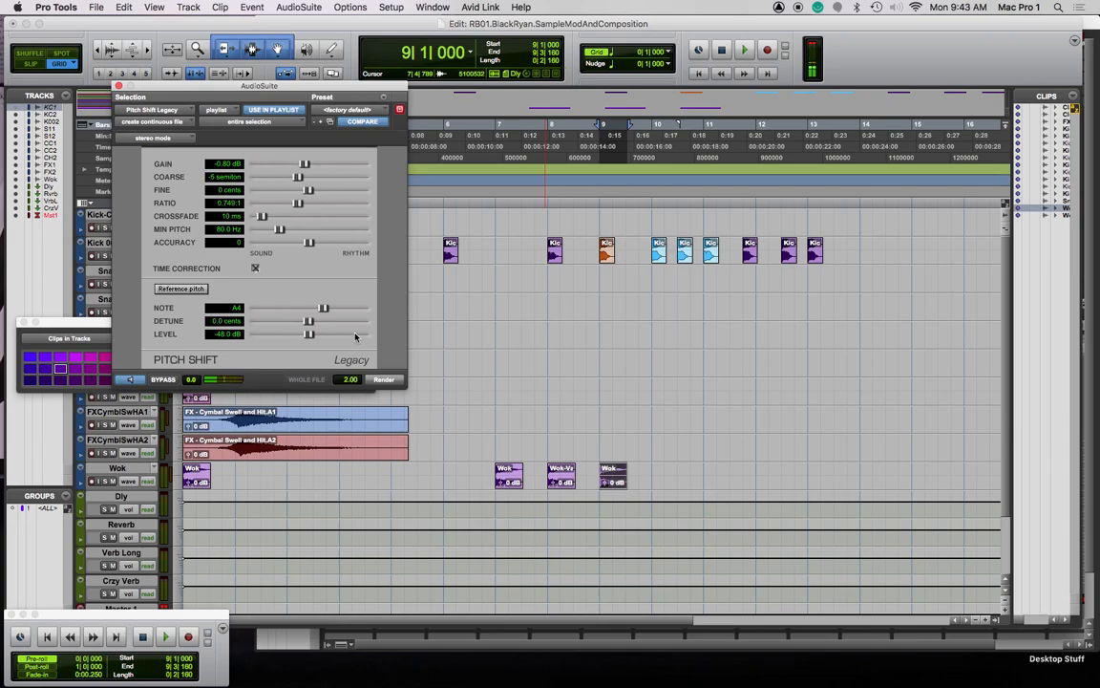
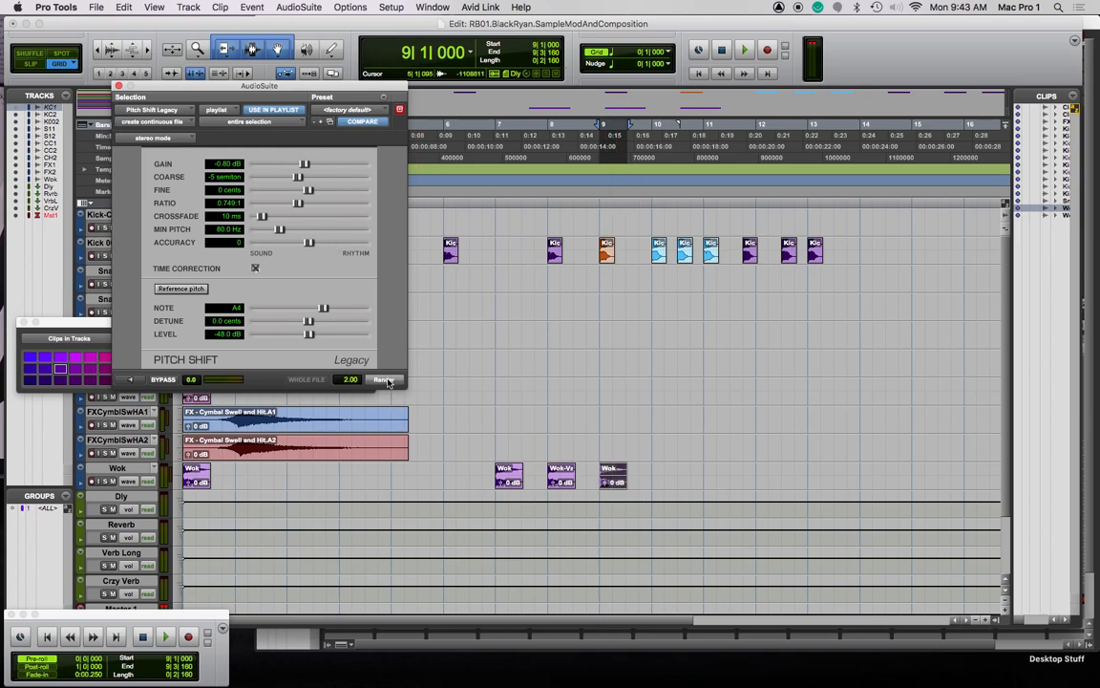
# Render the pitch shift on the bar-9 Wok clip, then copy it to bar 10 and render it at -2 semitones
pyautogui.click(385, 380)
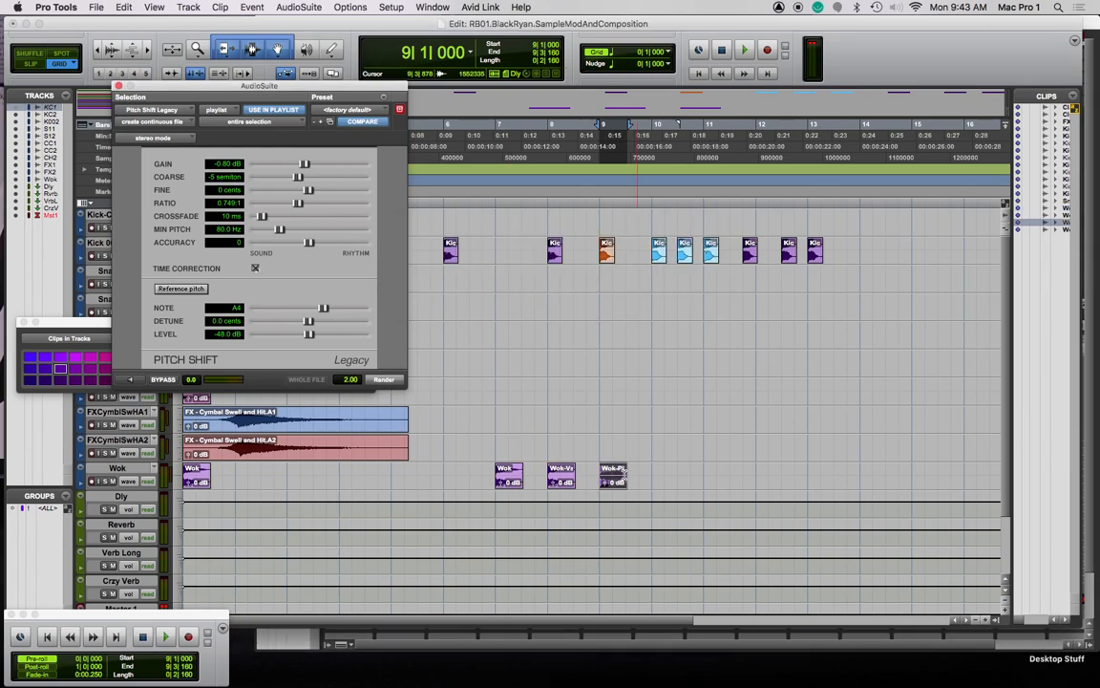
pyautogui.moveTo(509, 482); pyautogui.dragTo(666, 483)
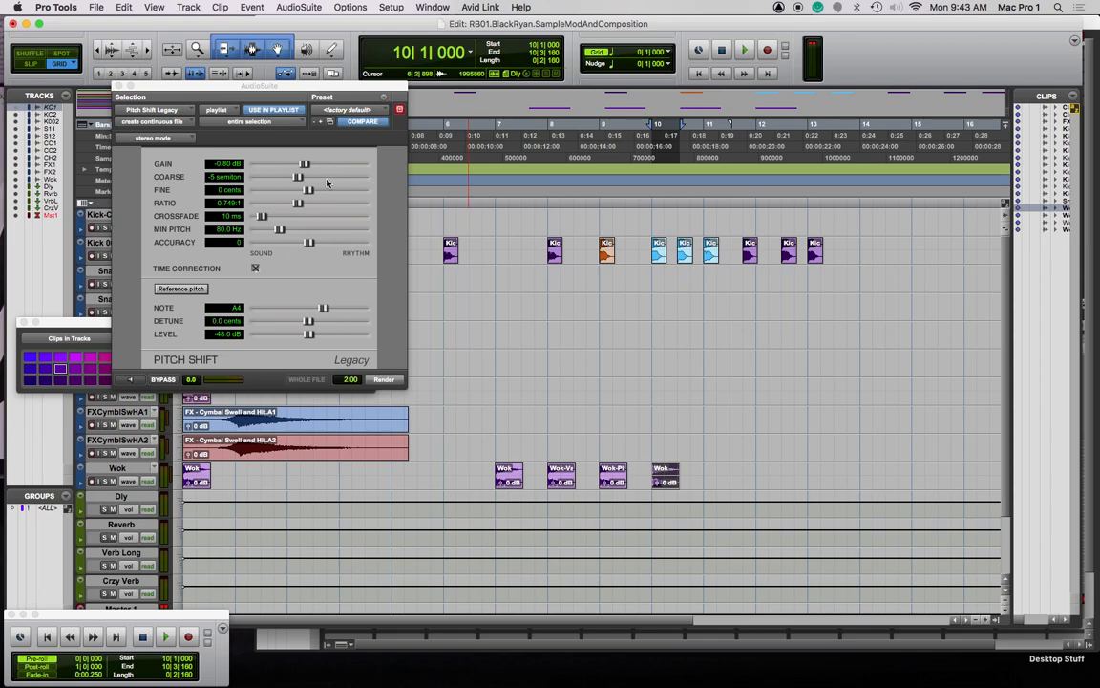
pyautogui.click(112, 337)
pyautogui.moveTo(298, 177); pyautogui.dragTo(305, 178)
pyautogui.click(383, 380)
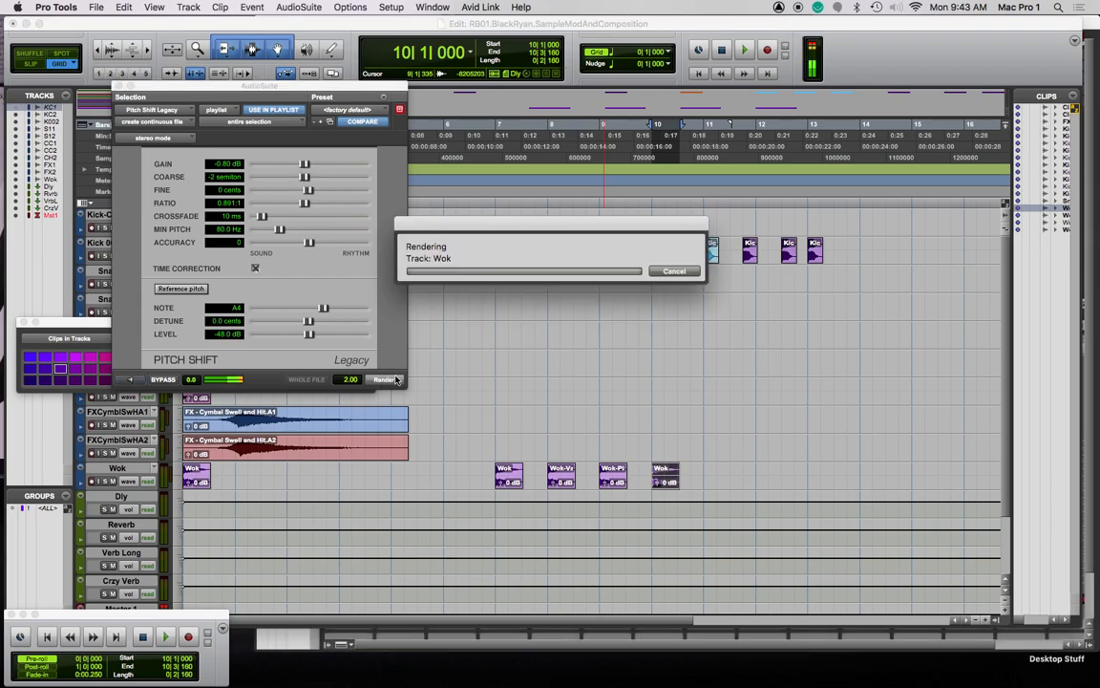
# Copy the Wok clip to bar 11 and render it pitched down 7 semitones
pyautogui.moveTo(511, 475); pyautogui.dragTo(715, 477)
pyautogui.moveTo(305, 177); pyautogui.dragTo(293, 179)
pyautogui.click(130, 379)
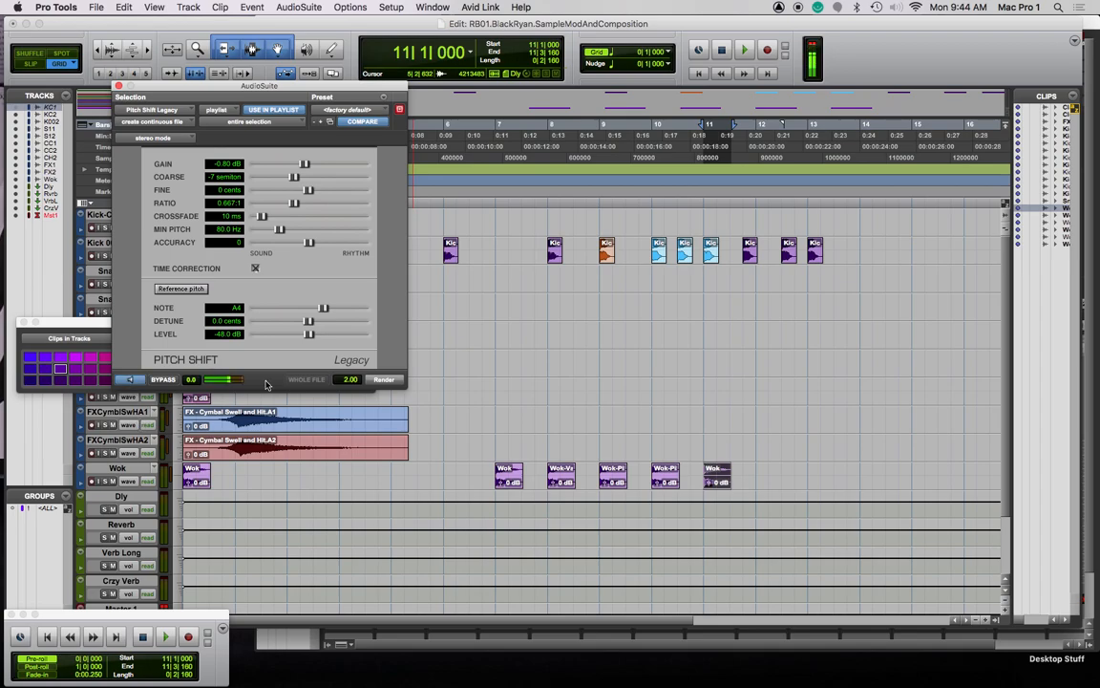
pyautogui.click(381, 382)
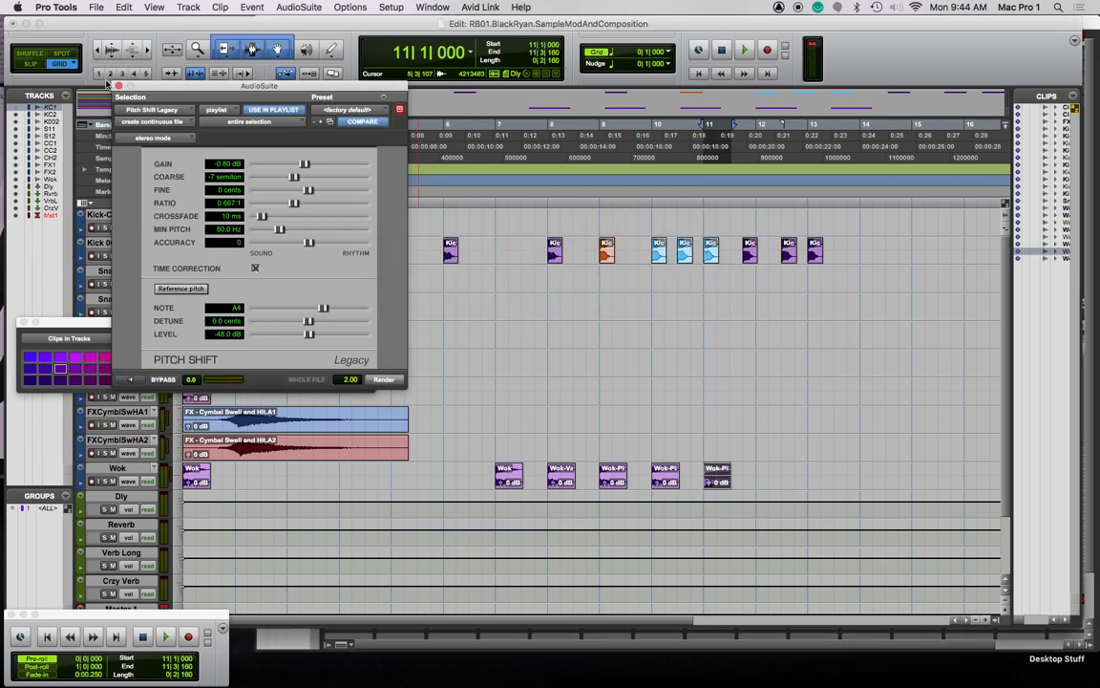
pyautogui.click(118, 86)
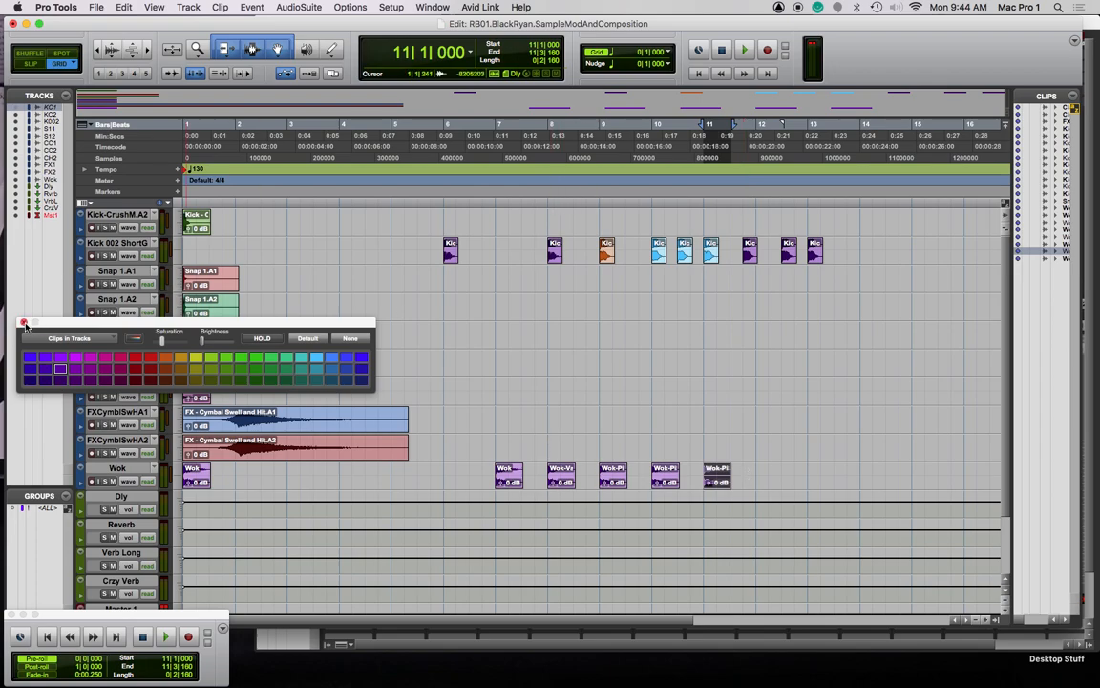
# Close the colour palette and play the beat from just after bar 11
pyautogui.click(24, 322)
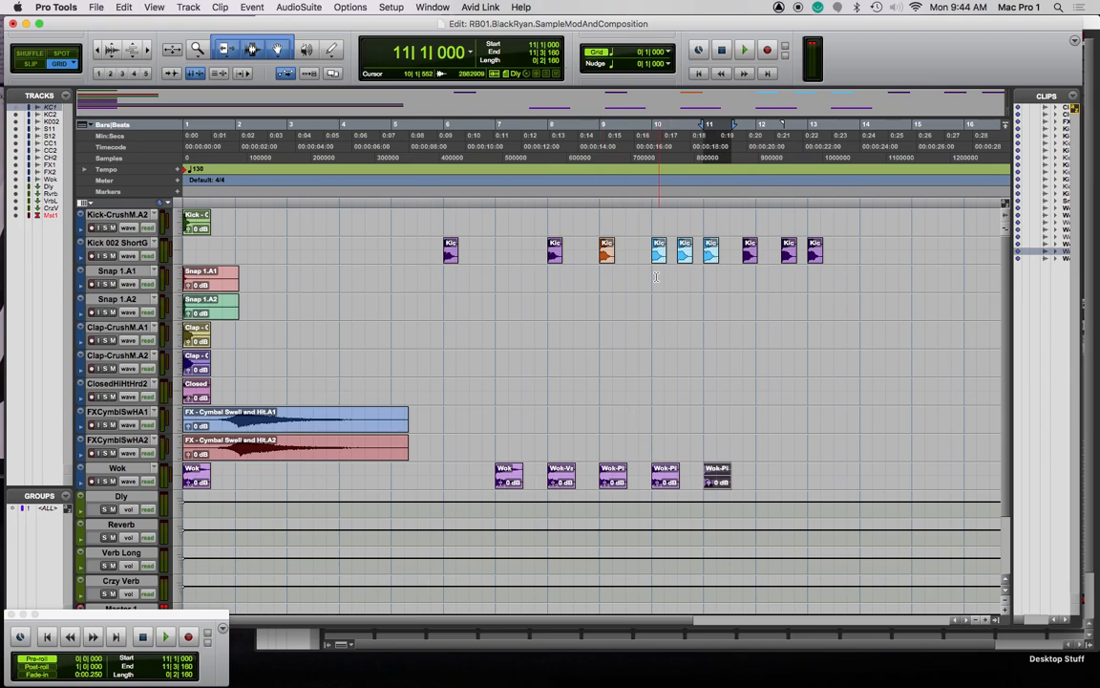
pyautogui.moveTo(751, 255)
pyautogui.mouseDown()
pyautogui.moveTo(519, 255)
pyautogui.moveTo(669, 239)
pyautogui.moveTo(750, 250)
pyautogui.mouseUp()
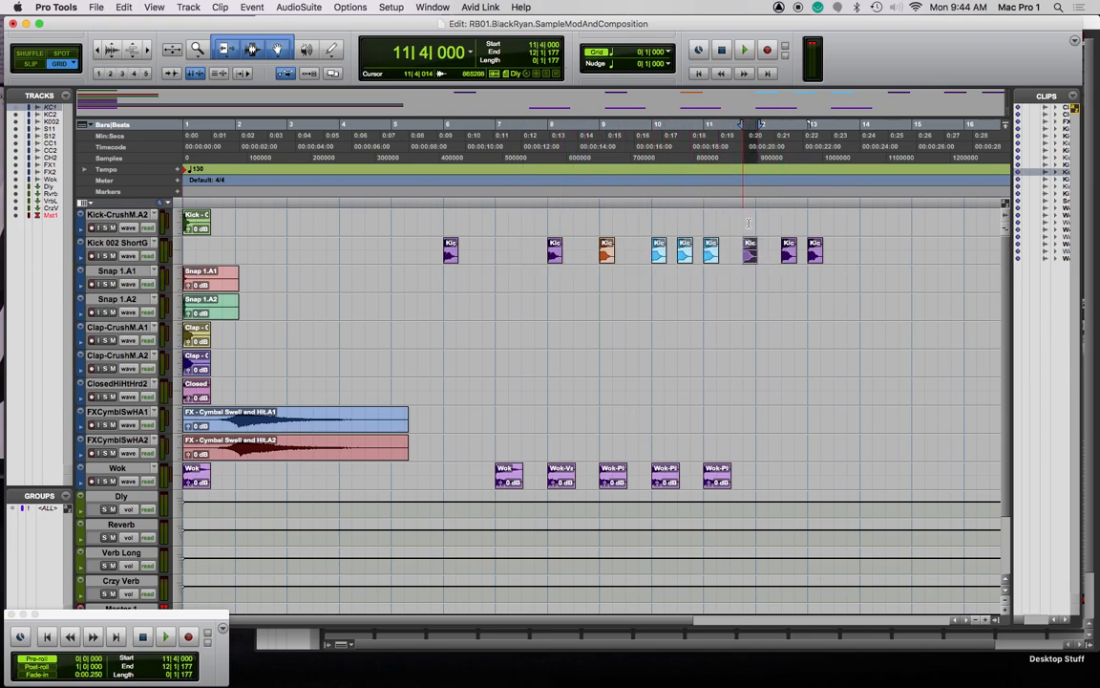
pyautogui.press('space')
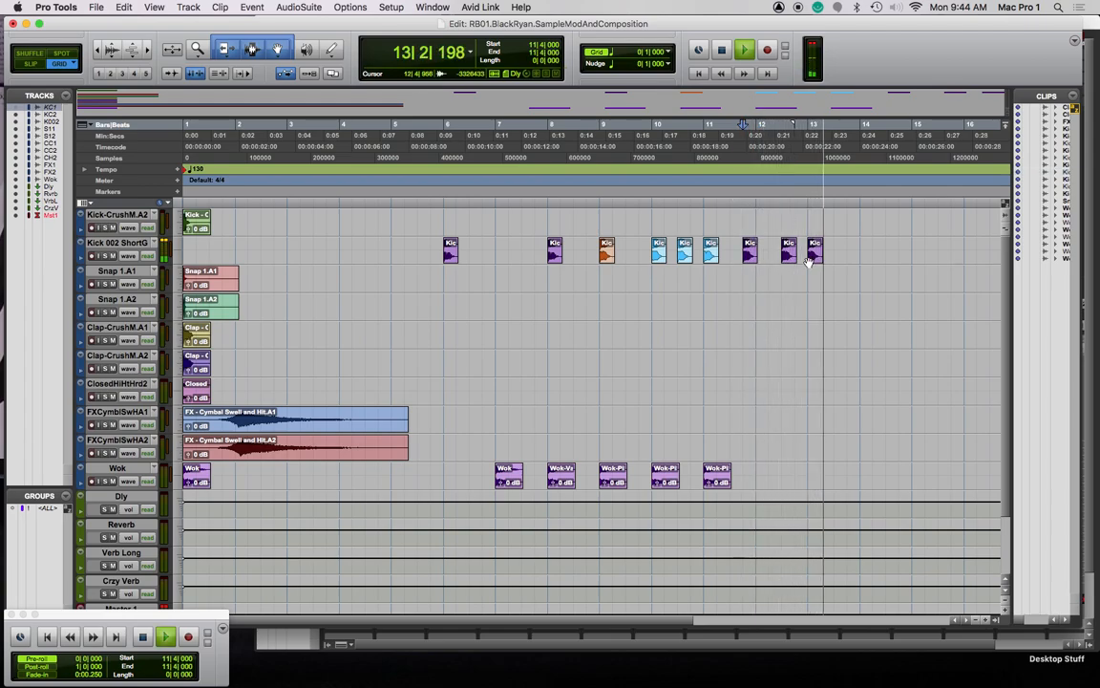
pyautogui.press('space')
# Audition the kick and Wok pattern from bar 8, then bar 6, then bar 8 again
pyautogui.click(546, 200)
pyautogui.press('space')
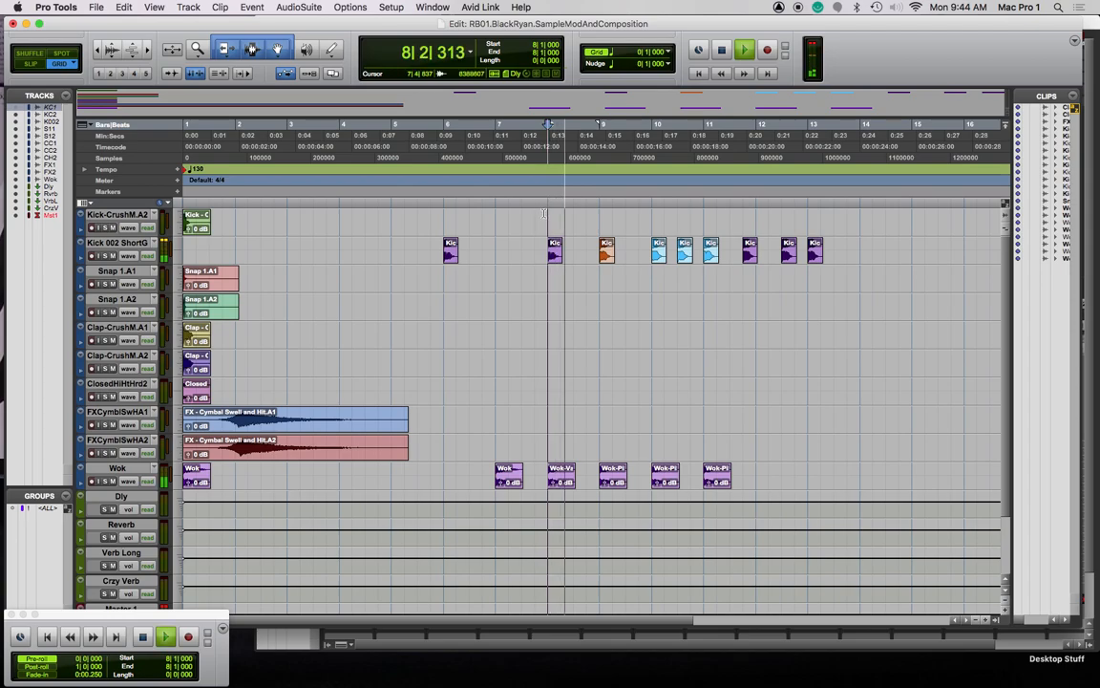
pyautogui.press('space')
pyautogui.click(443, 203)
pyautogui.press('space')
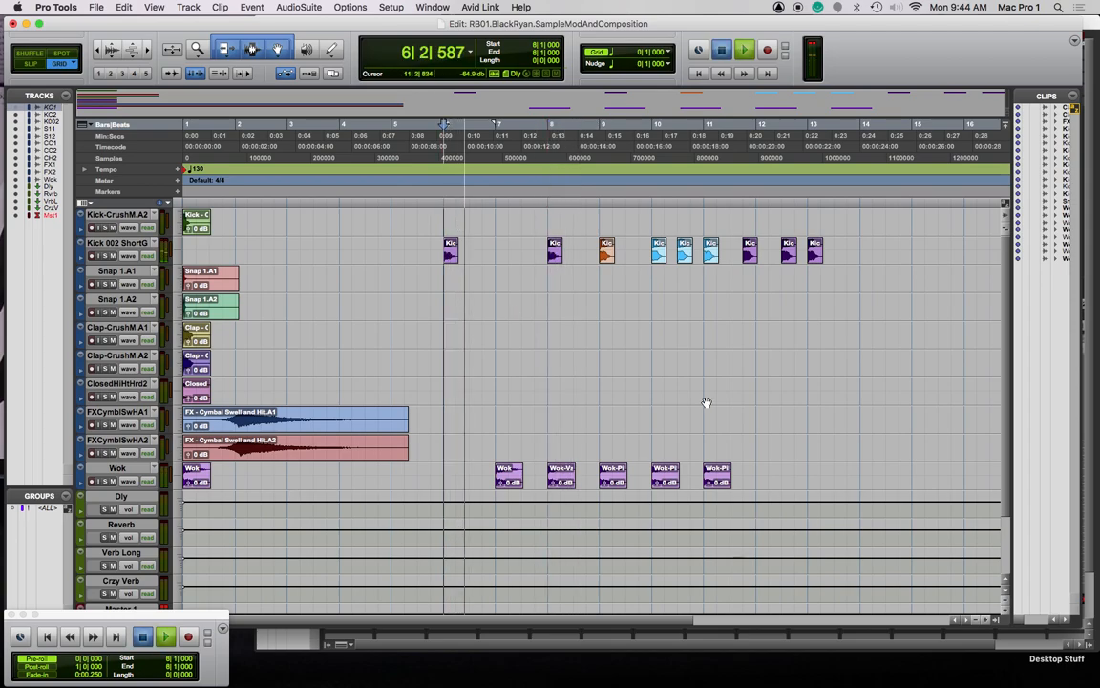
pyautogui.press('space')
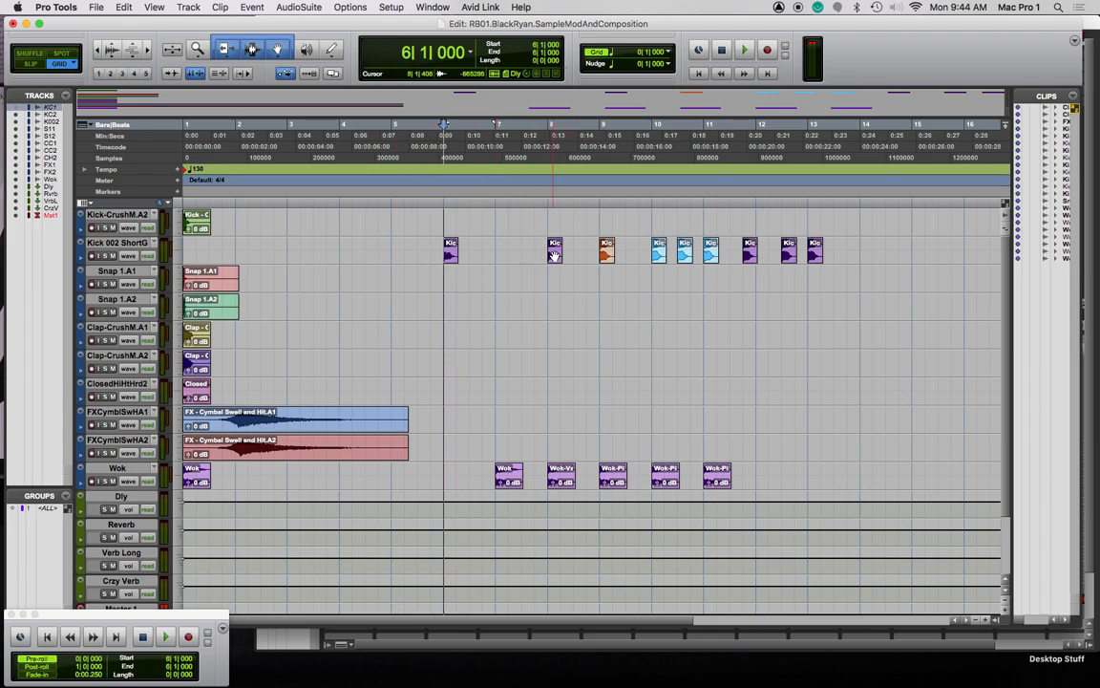
pyautogui.click(547, 200)
pyautogui.press('space')
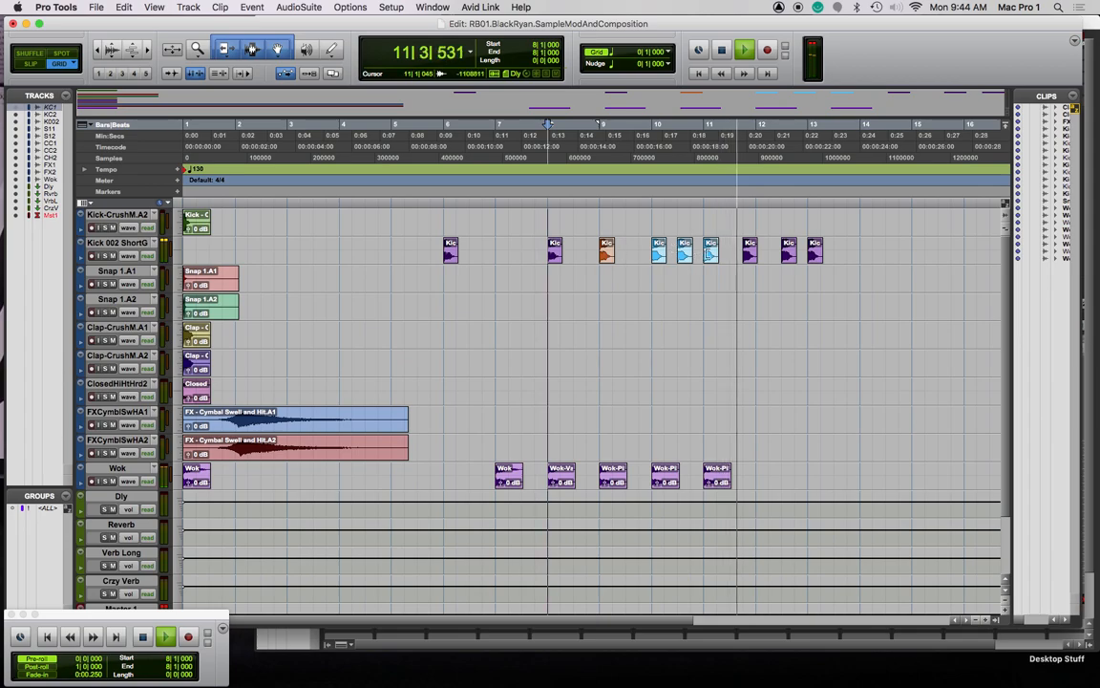
pyautogui.press('space')
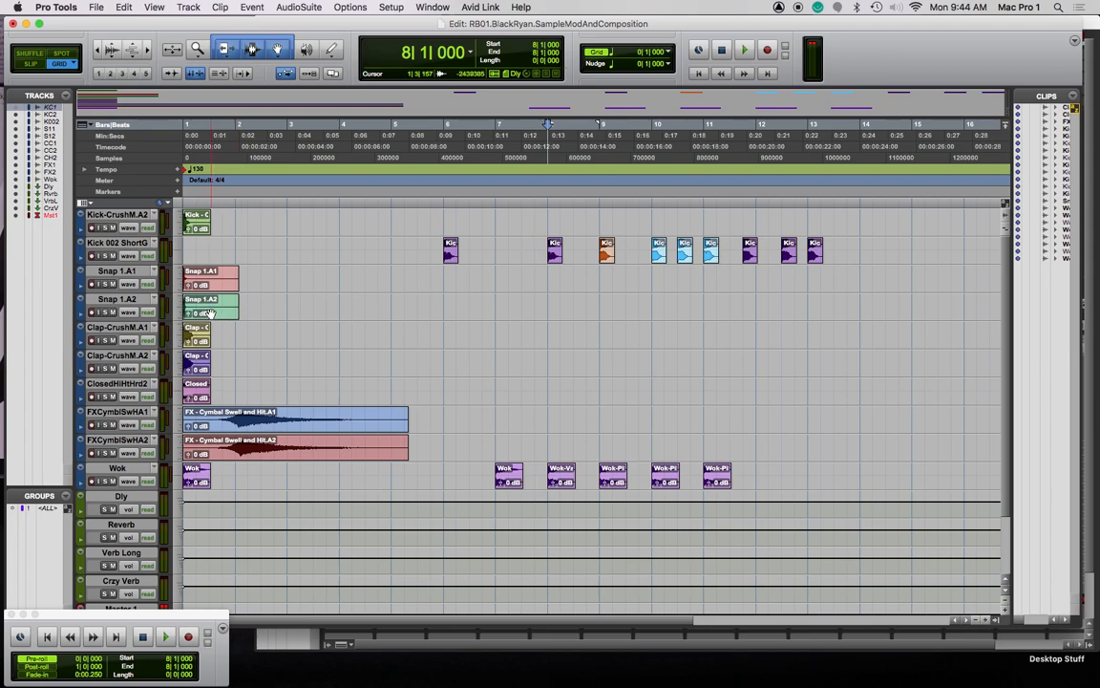
# Copy the Snap 1.A2 clip to bar 13 and audition it with a pre-roll shortened to near bar 13
pyautogui.moveTo(217, 316); pyautogui.dragTo(802, 314)
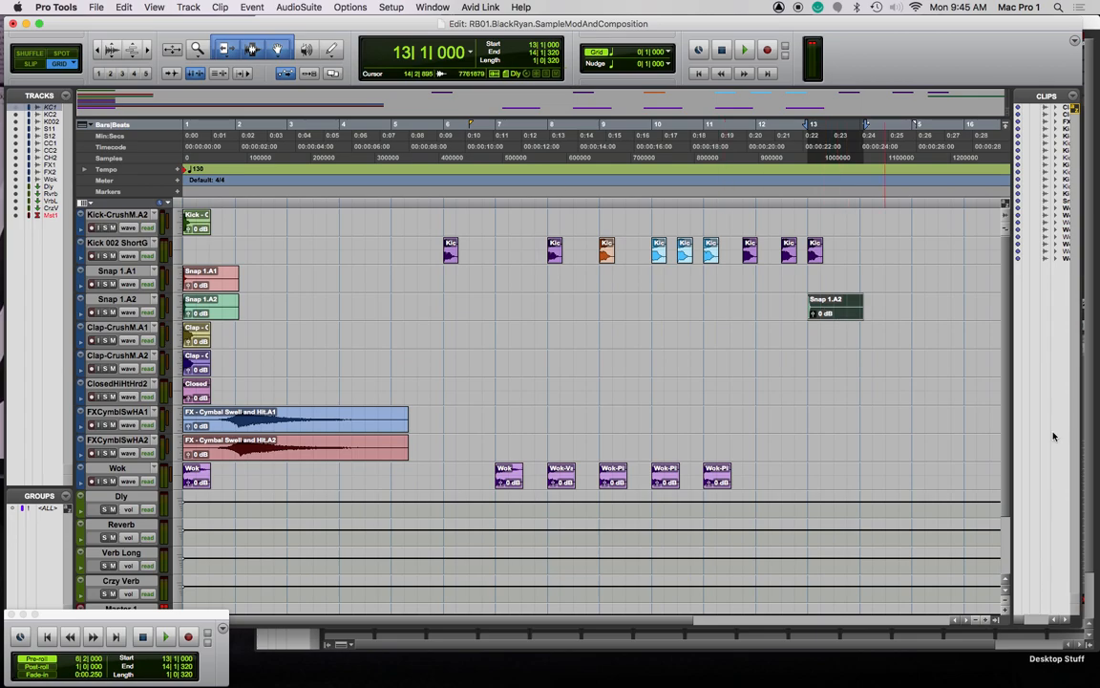
pyautogui.press('space')
pyautogui.press('space')
pyautogui.press('space')
pyautogui.press('space')
pyautogui.press('super+a')
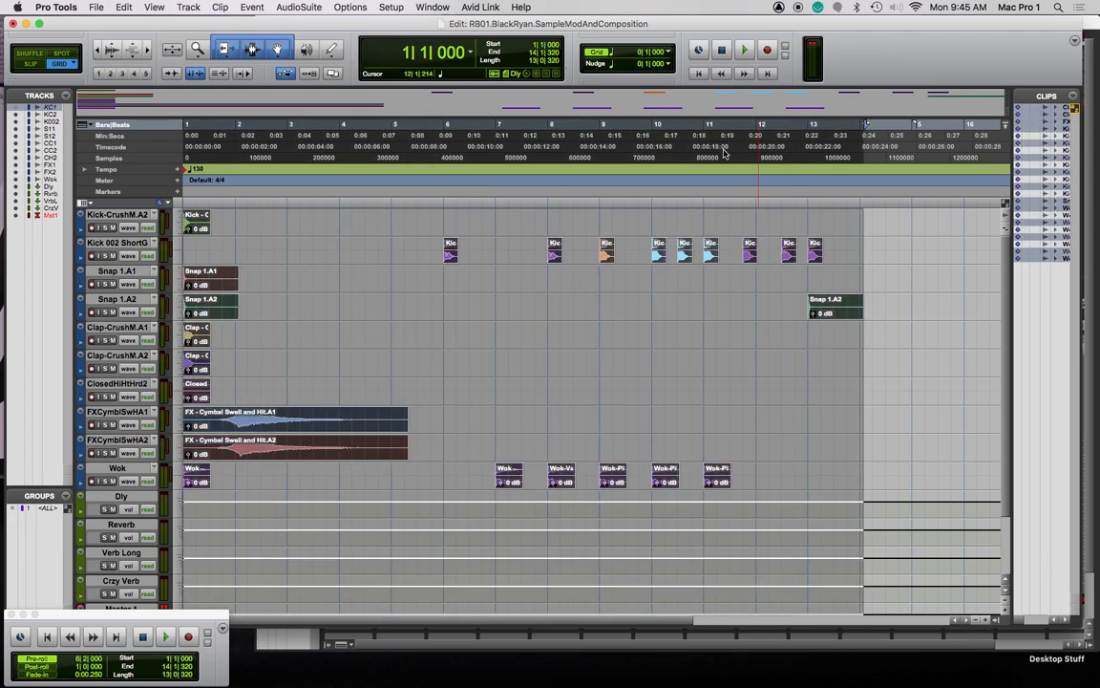
pyautogui.click(818, 126)
pyautogui.press('space')
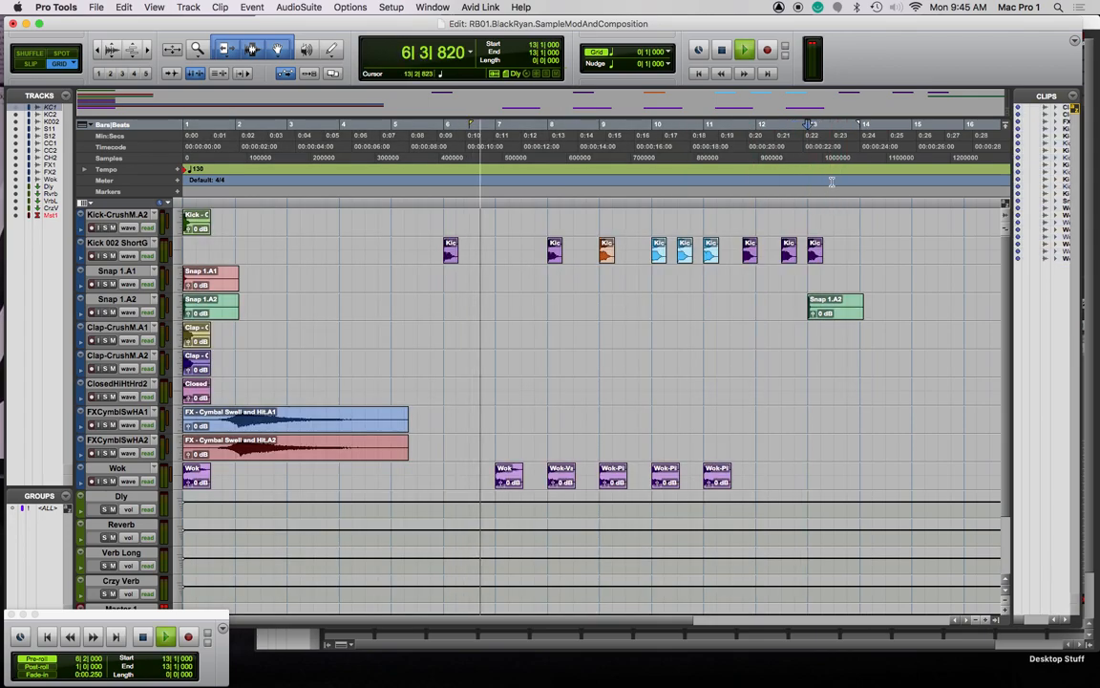
pyautogui.press('space')
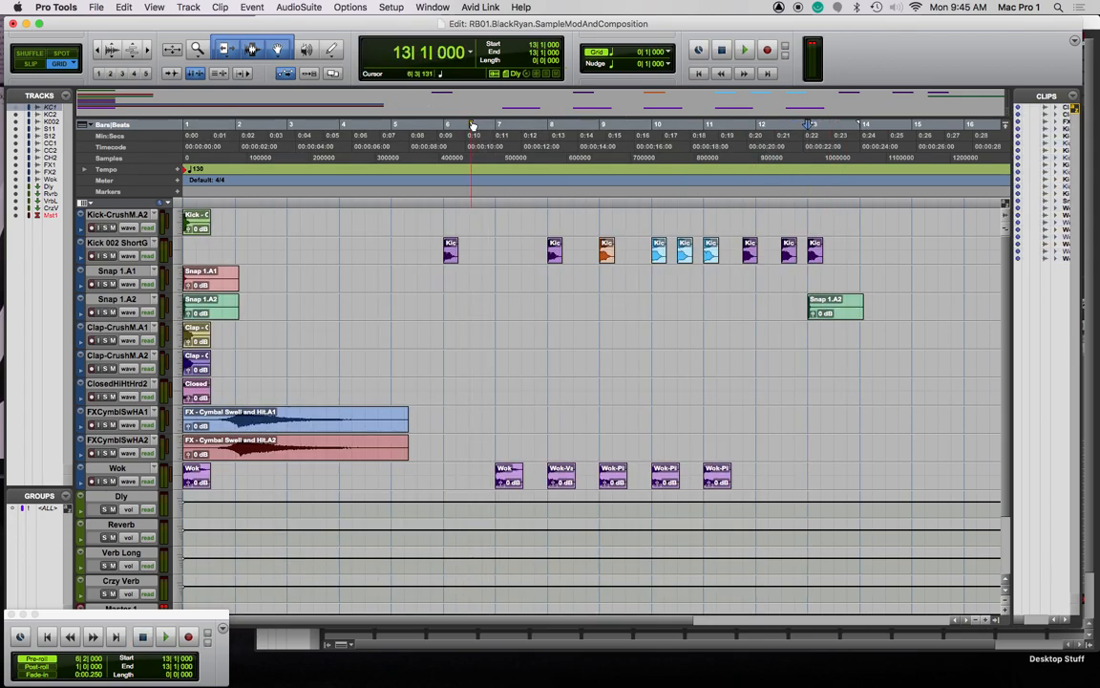
pyautogui.press('super+a')
pyautogui.click(860, 151)
pyautogui.click(846, 156)
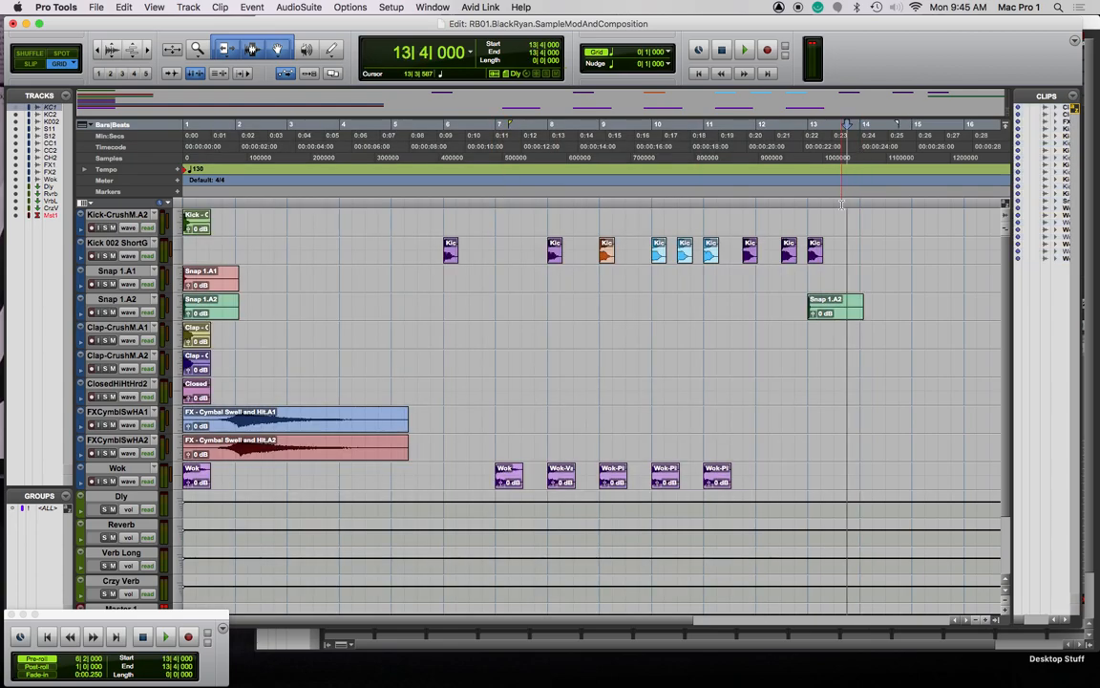
pyautogui.moveTo(513, 126); pyautogui.dragTo(806, 137)
pyautogui.press('space')
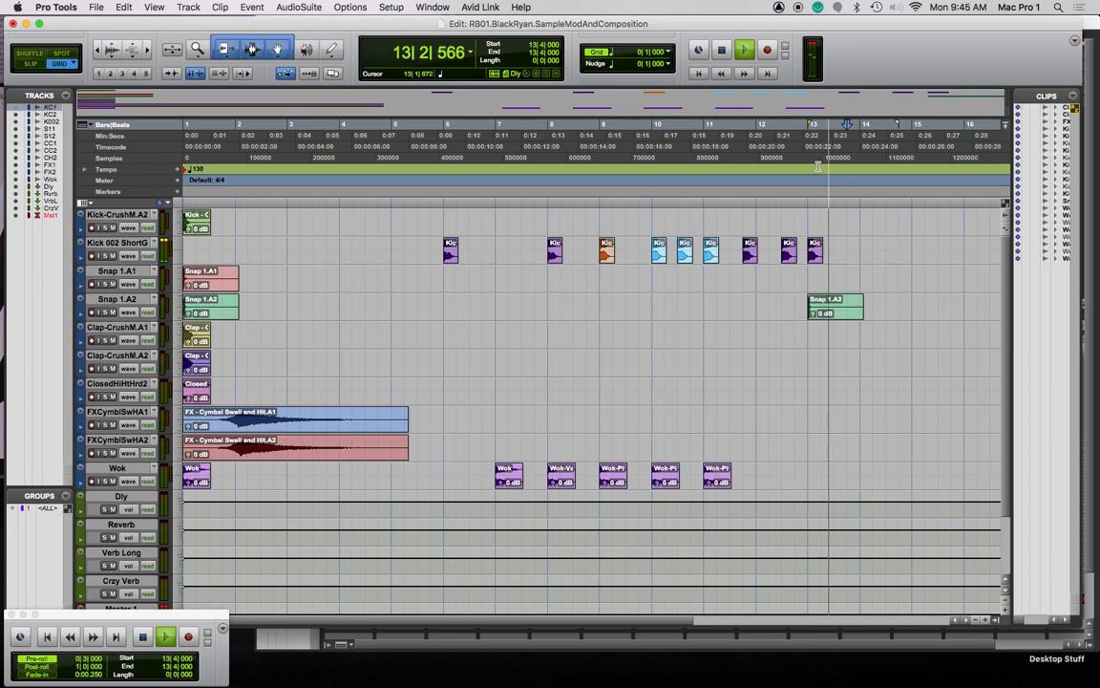
# Move the snap copy to bar 14, link track and edit selection, and audition around bars 14–15
pyautogui.moveTo(836, 314); pyautogui.dragTo(884, 314)
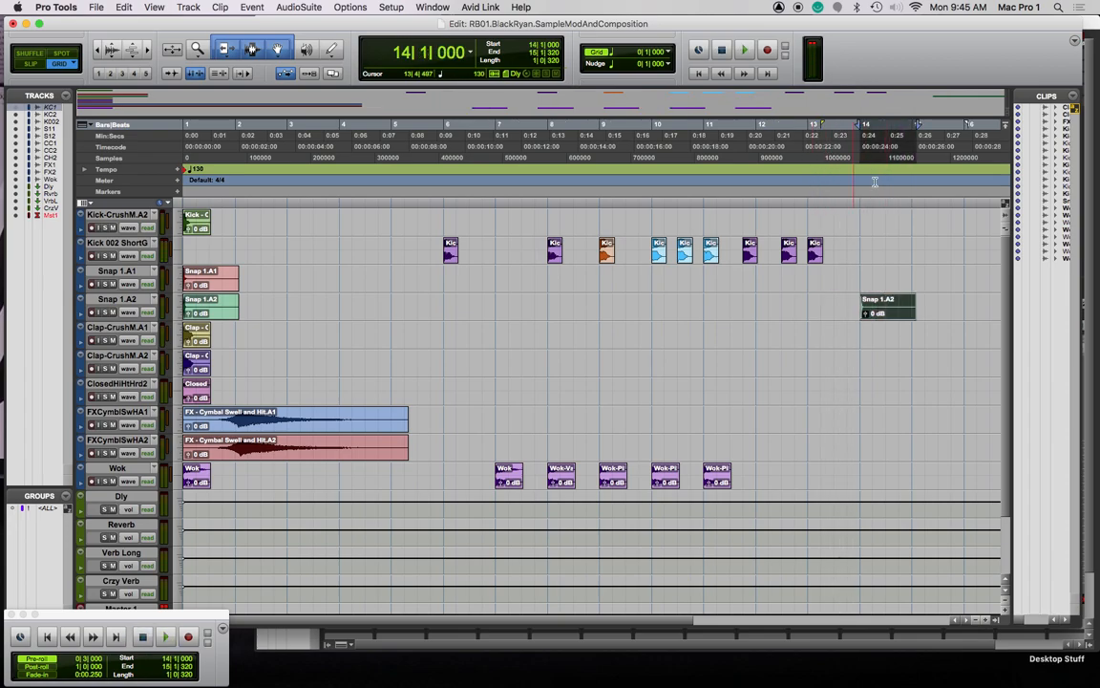
pyautogui.click(220, 73)
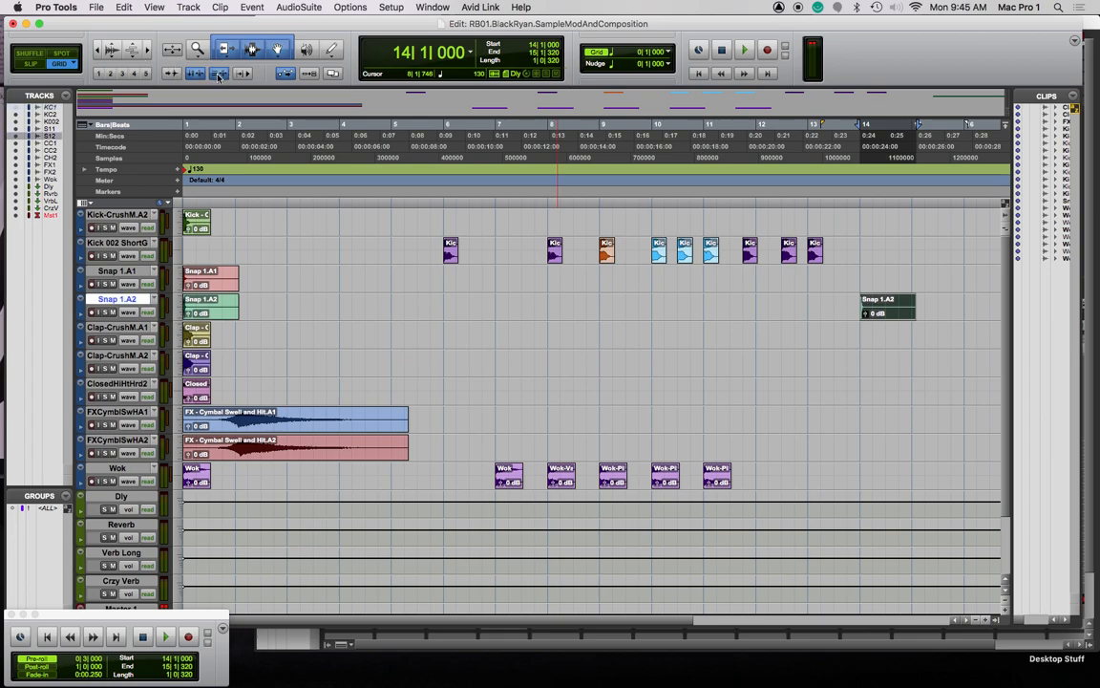
pyautogui.click(843, 204)
pyautogui.click(785, 202)
pyautogui.click(873, 203)
pyautogui.click(897, 202)
pyautogui.click(882, 240)
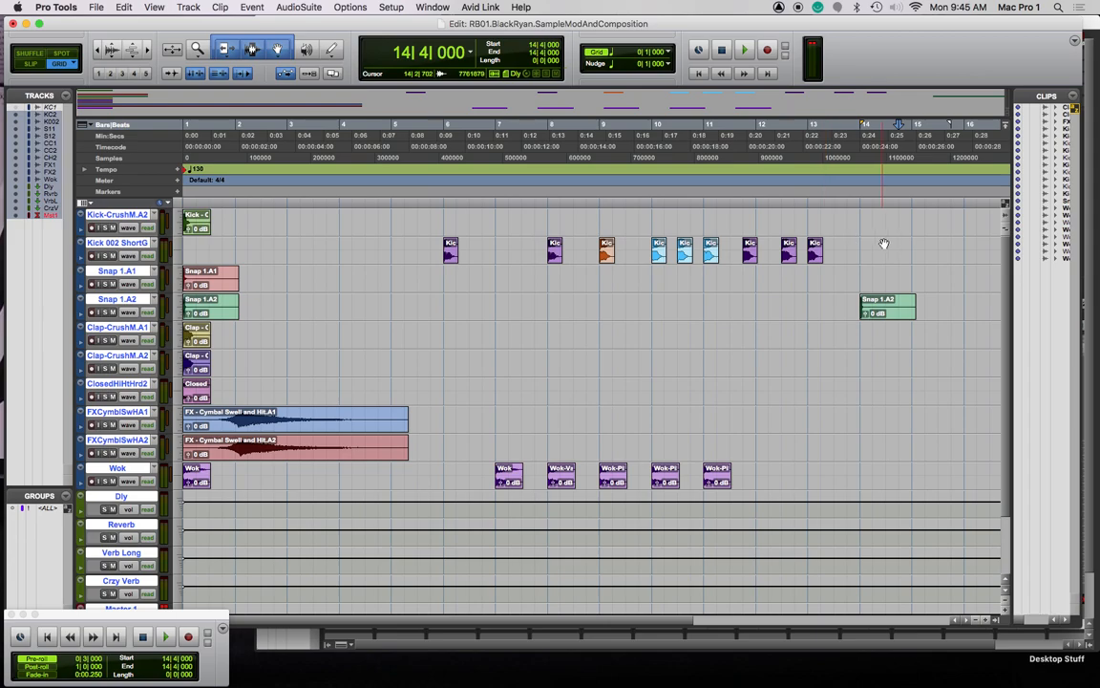
pyautogui.click(864, 197)
pyautogui.click(915, 203)
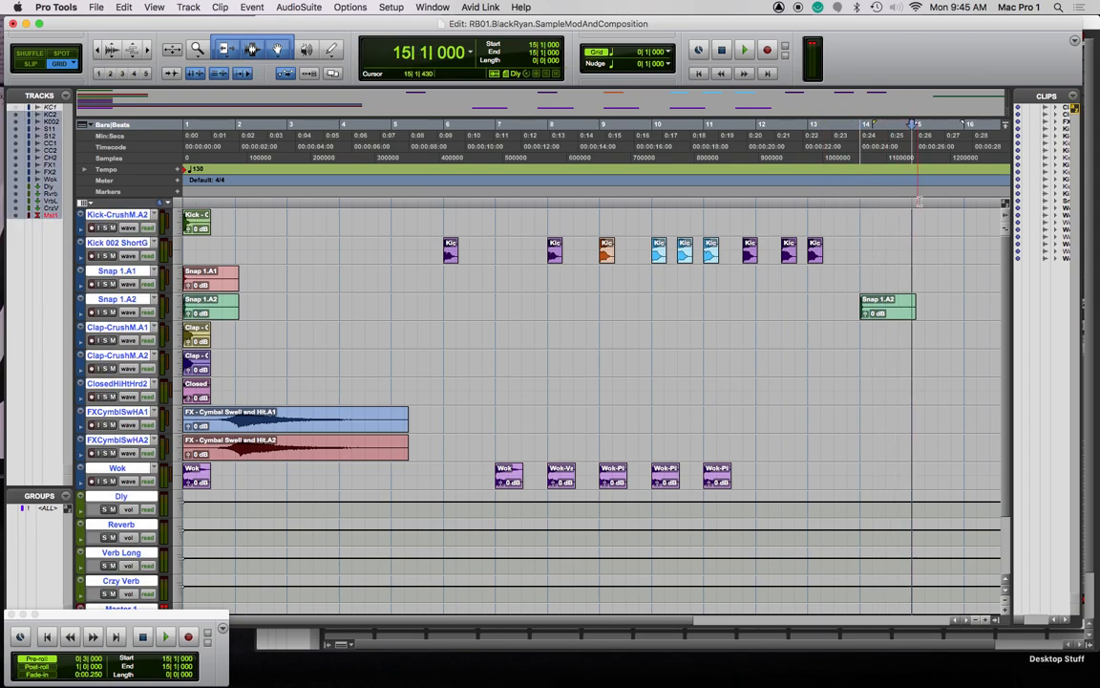
pyautogui.press('space')
pyautogui.click(883, 202)
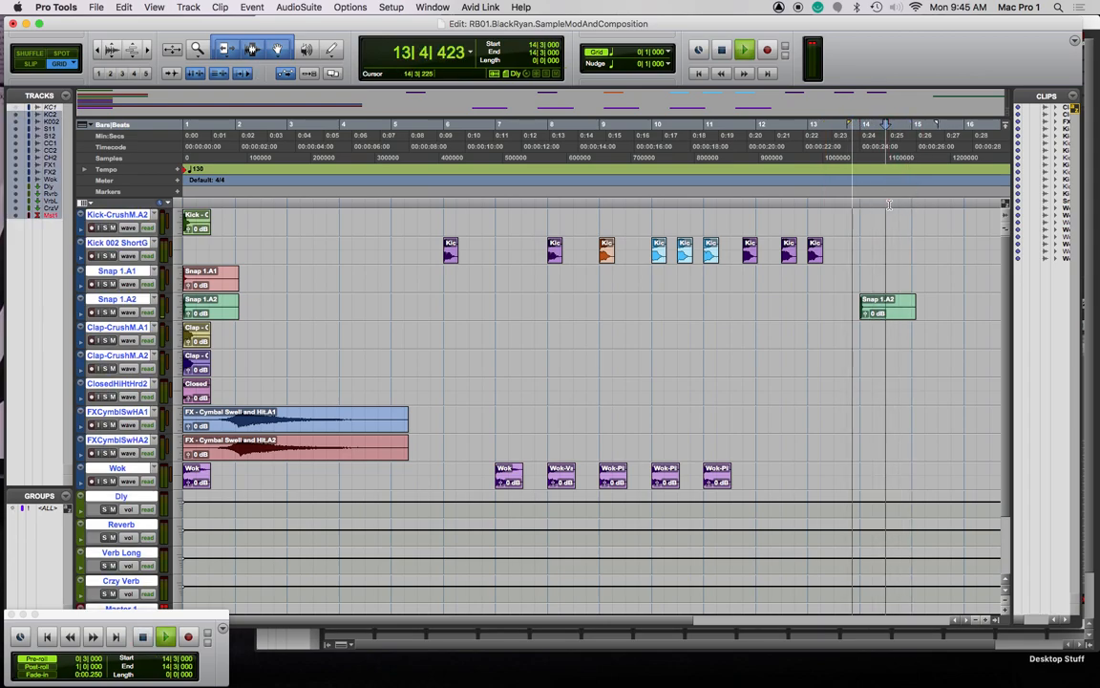
pyautogui.press('space')
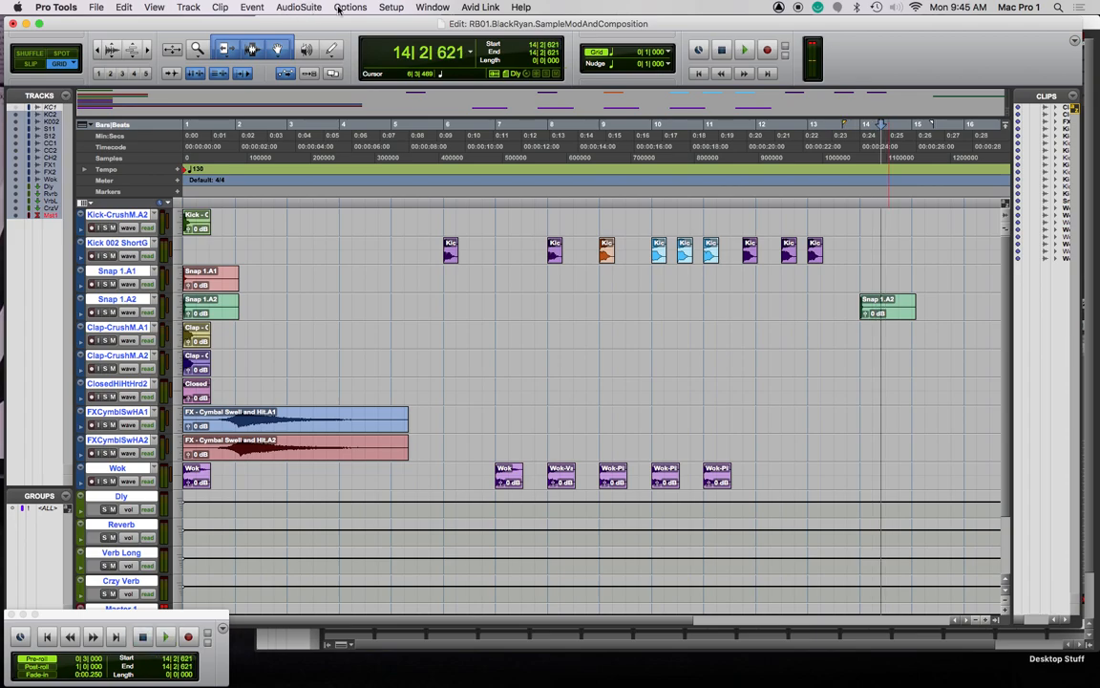
# Load the Sci-Fi AudioSuite effect and preview it on the bar-14 Snap 1.A2 clip
pyautogui.click(287, 10)
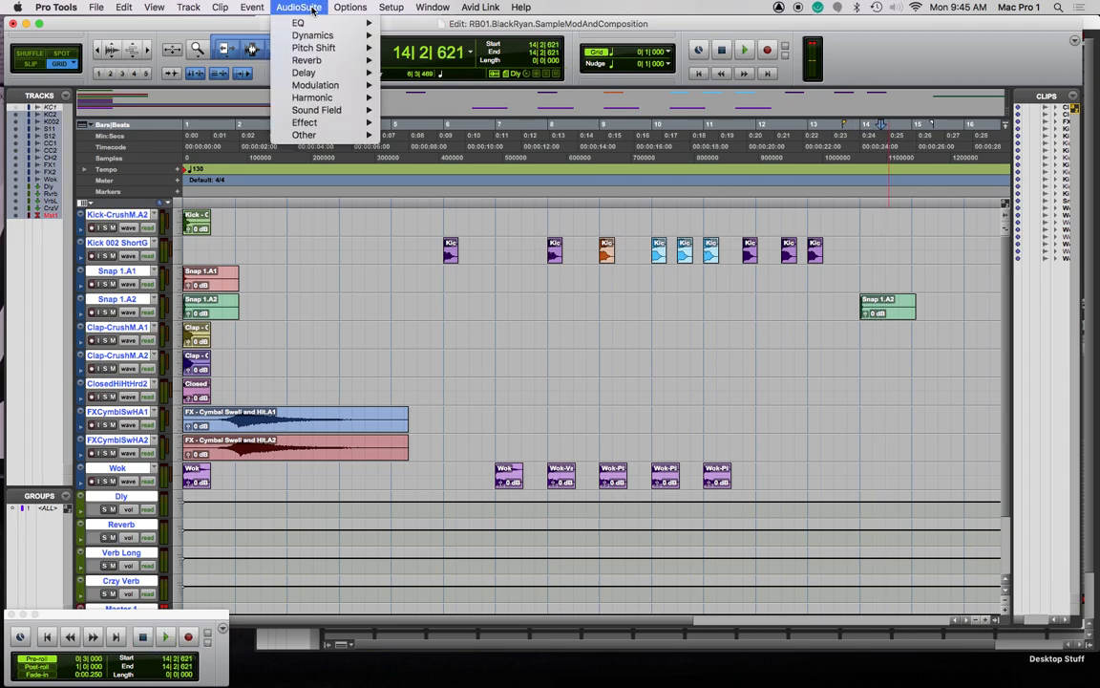
pyautogui.moveTo(336, 61)
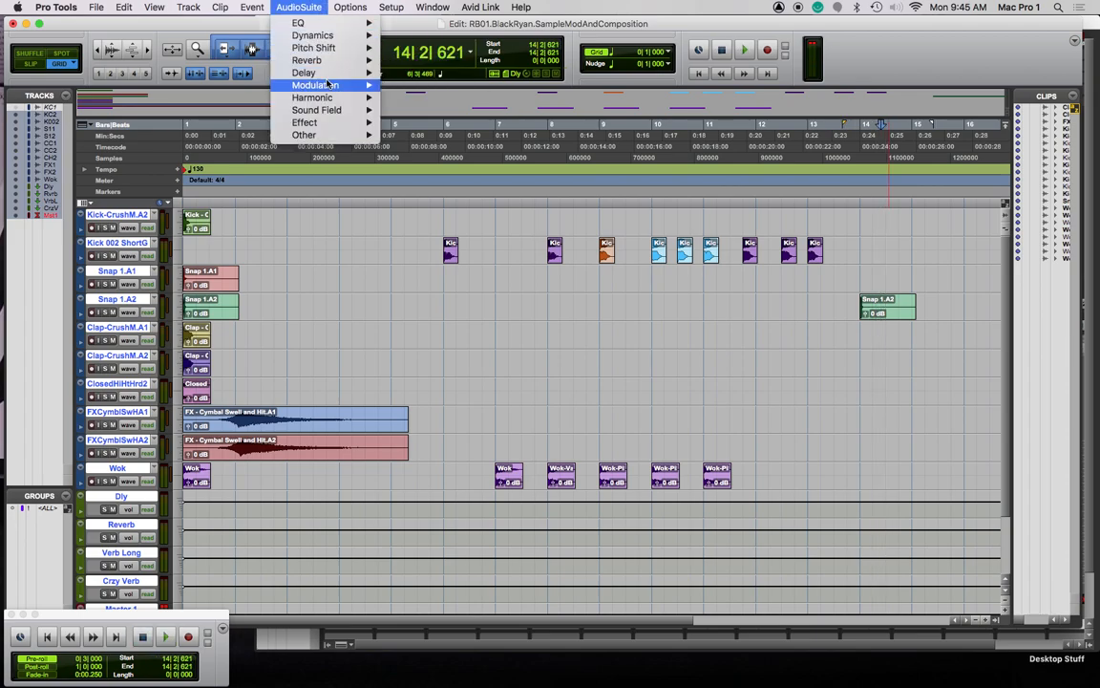
pyautogui.moveTo(348, 85)
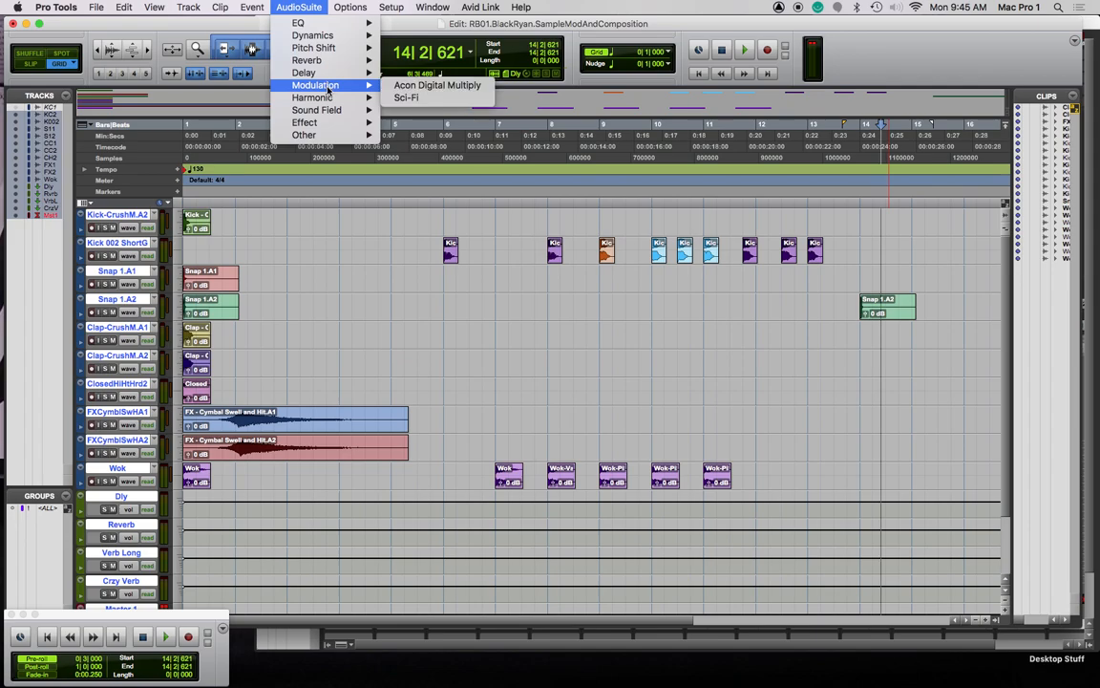
pyautogui.click(422, 100)
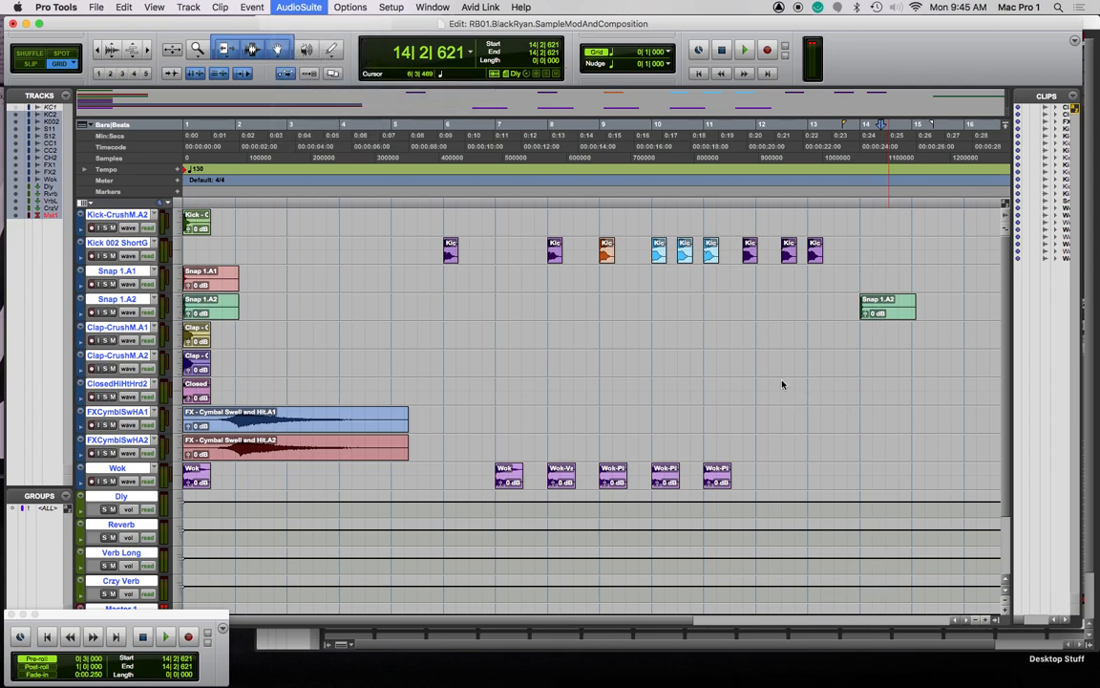
pyautogui.click(132, 362)
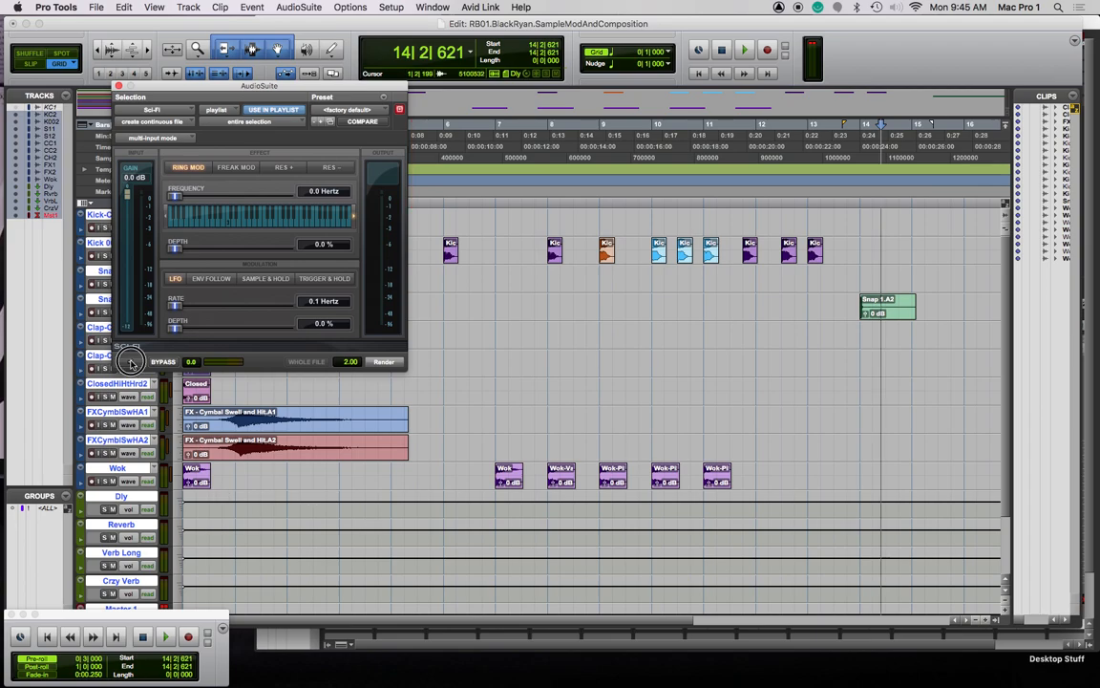
pyautogui.click(651, 294)
pyautogui.click(891, 312)
pyautogui.click(131, 362)
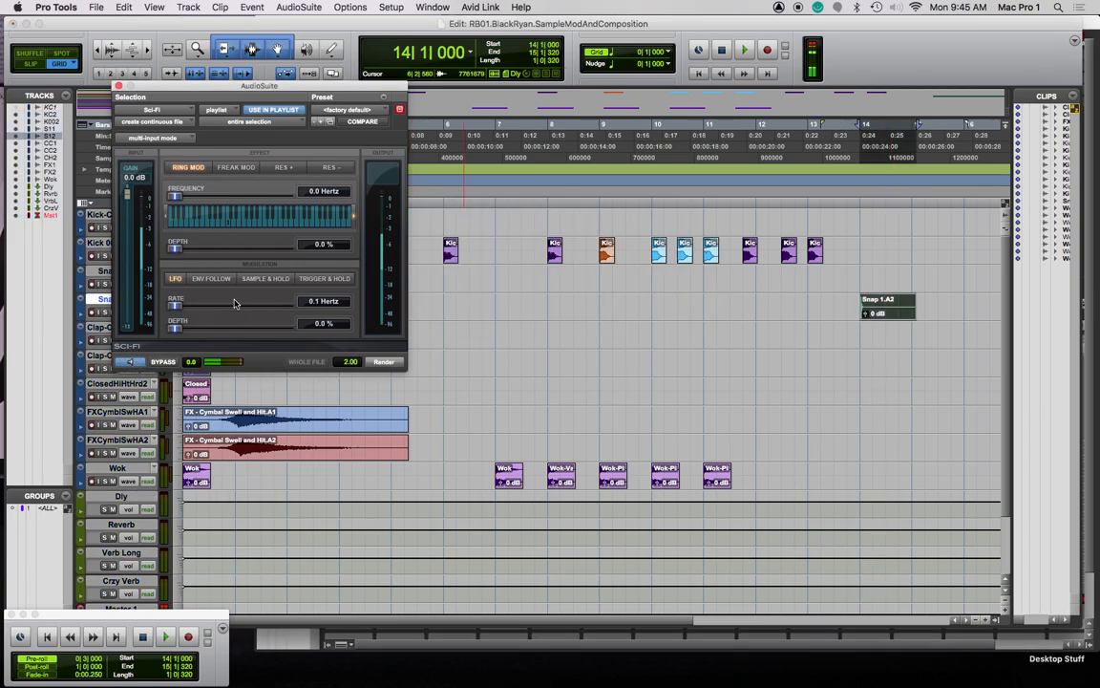
# Set ring mod to 2585.1 Hz at 60.2% depth, with LFO rate 0.9 Hz and depth 52%
pyautogui.moveTo(176, 307); pyautogui.dragTo(237, 330)
pyautogui.moveTo(175, 196); pyautogui.dragTo(223, 206)
pyautogui.moveTo(177, 249); pyautogui.dragTo(233, 250)
pyautogui.moveTo(212, 305); pyautogui.dragTo(178, 305)
pyautogui.moveTo(231, 196); pyautogui.dragTo(188, 196)
pyautogui.moveTo(231, 250); pyautogui.dragTo(242, 265)
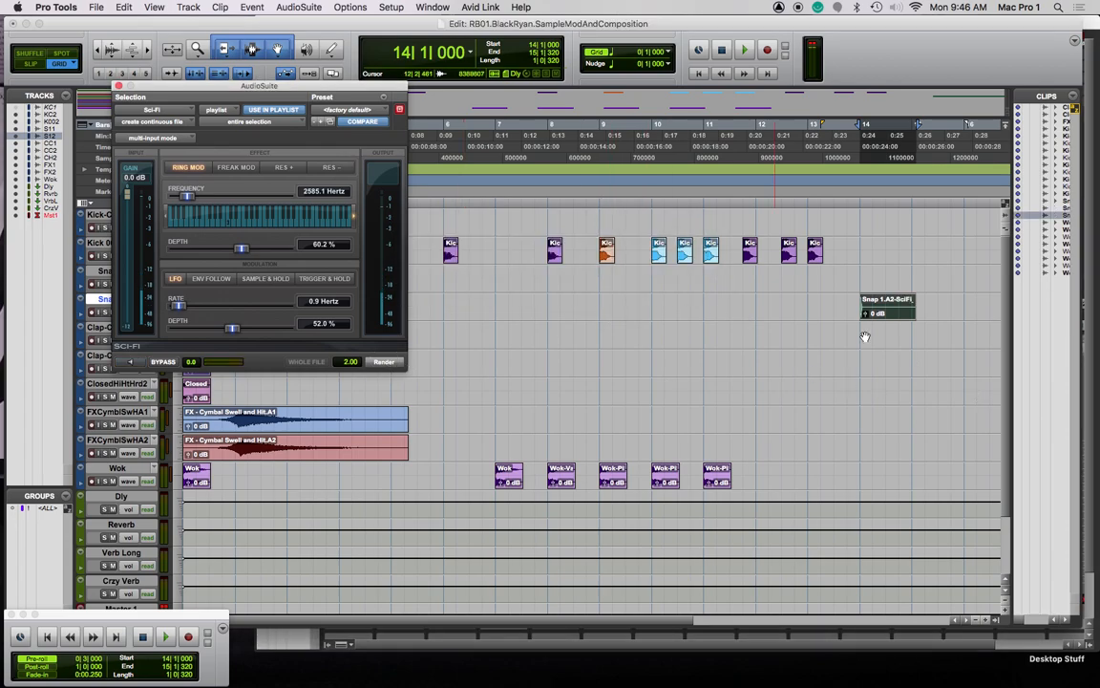
# Copy a plain Snap 1.A2 clip to bar 12, preview Sci-Fi again, and close its window
pyautogui.moveTo(197, 81); pyautogui.dragTo(355, 342)
pyautogui.moveTo(214, 316); pyautogui.dragTo(789, 317)
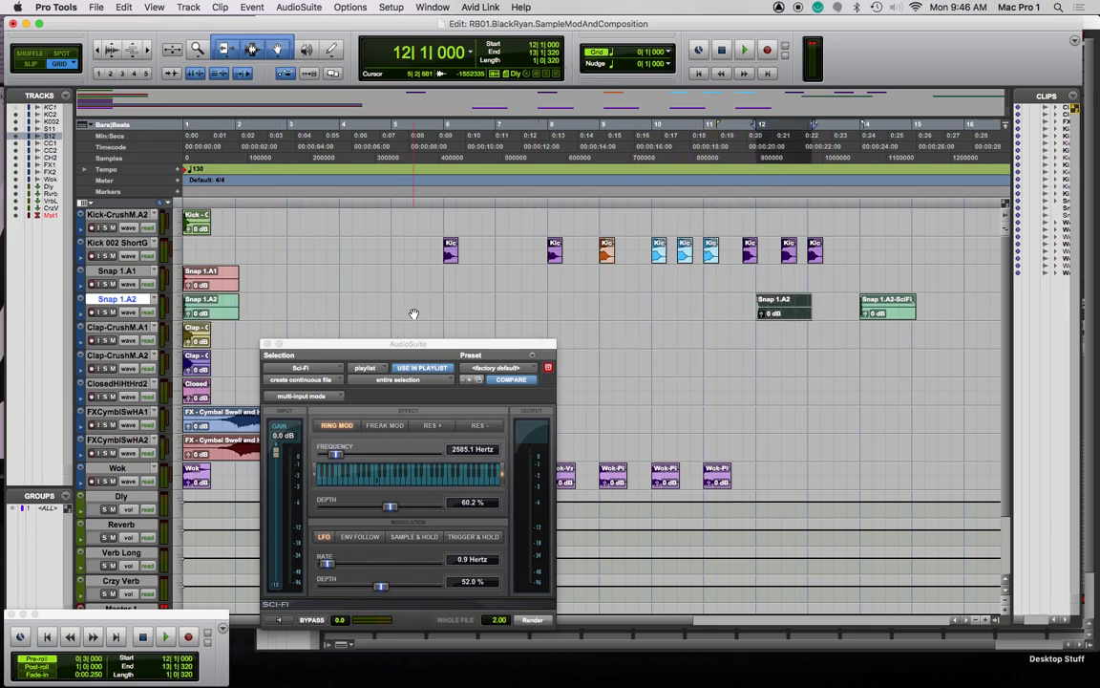
pyautogui.moveTo(431, 344); pyautogui.dragTo(419, 213)
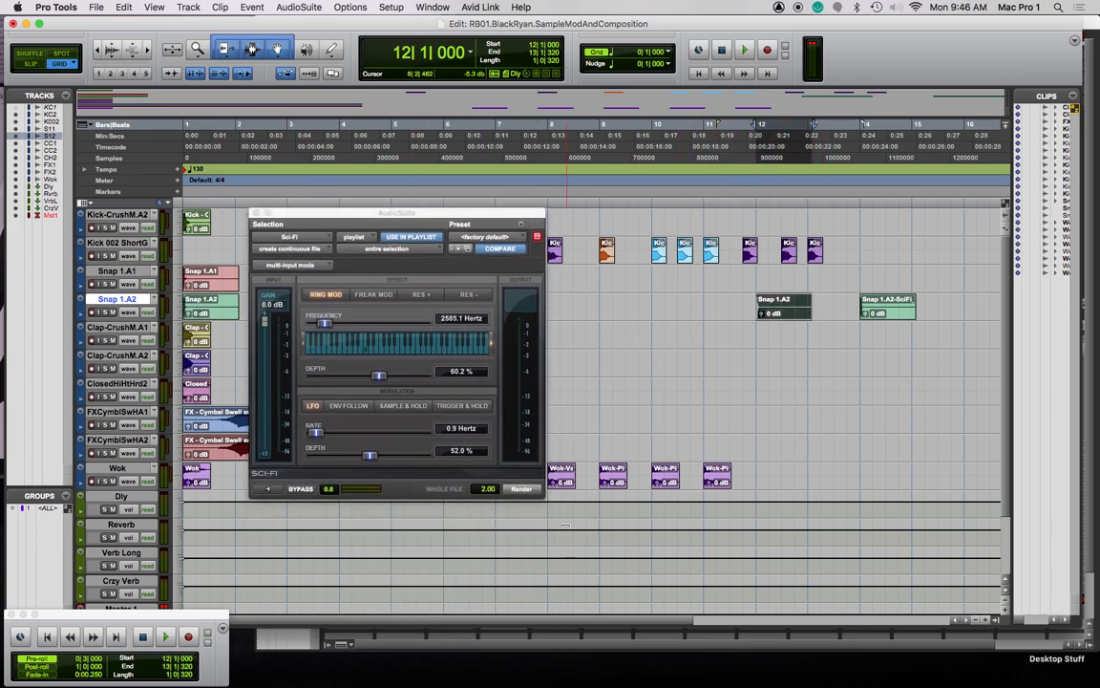
pyautogui.click(268, 490)
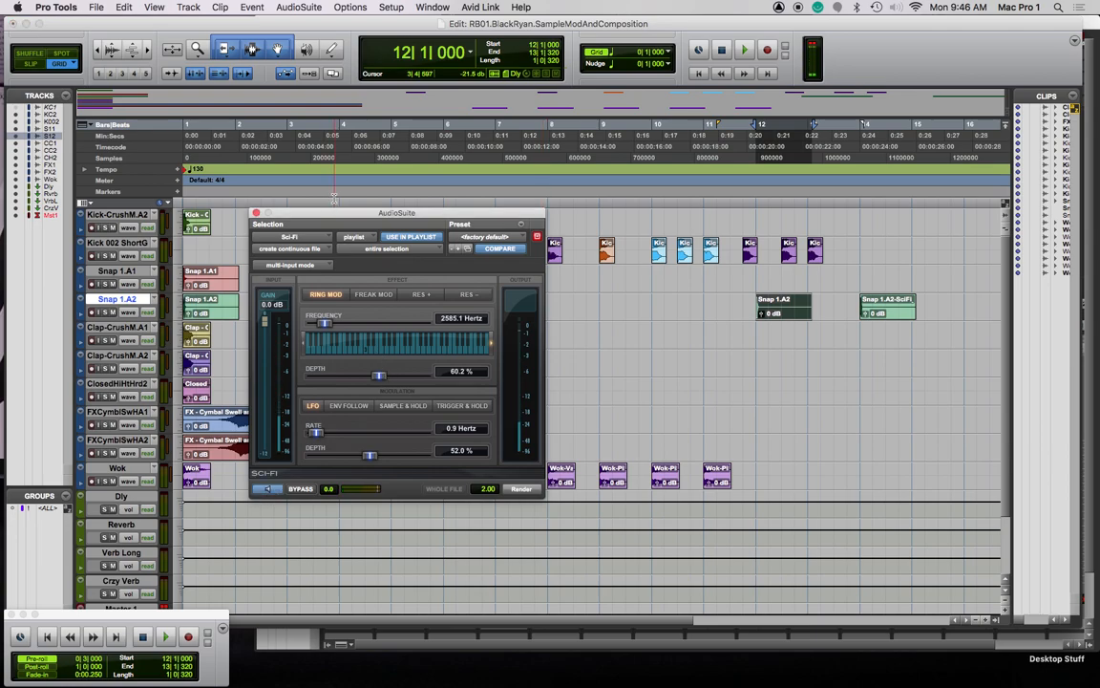
pyautogui.click(256, 213)
# Load Mod Delay III with eighth-note-triplet sync and 57% feedback, previewing the result
pyautogui.click(299, 6)
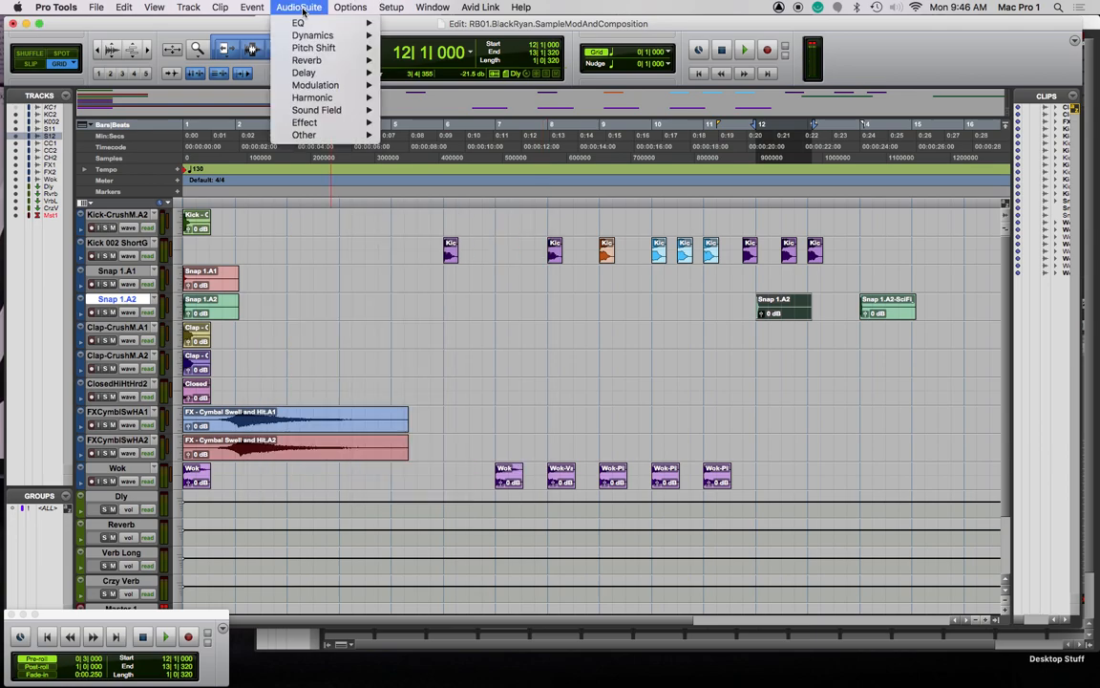
pyautogui.moveTo(316, 73)
pyautogui.click(430, 72)
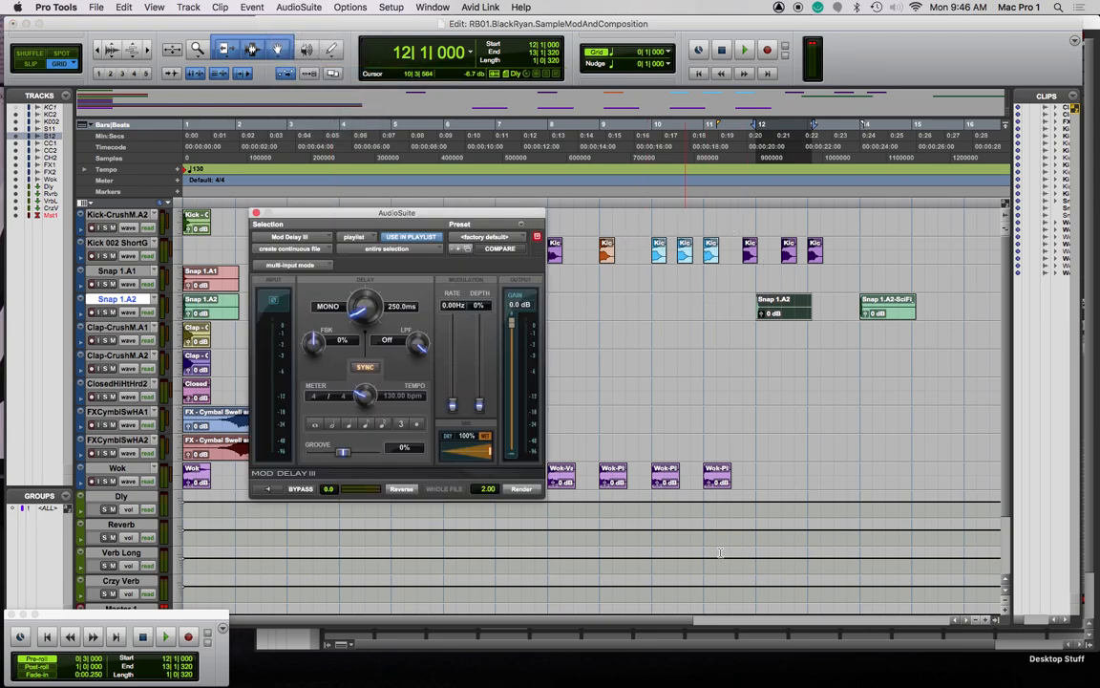
pyautogui.click(265, 489)
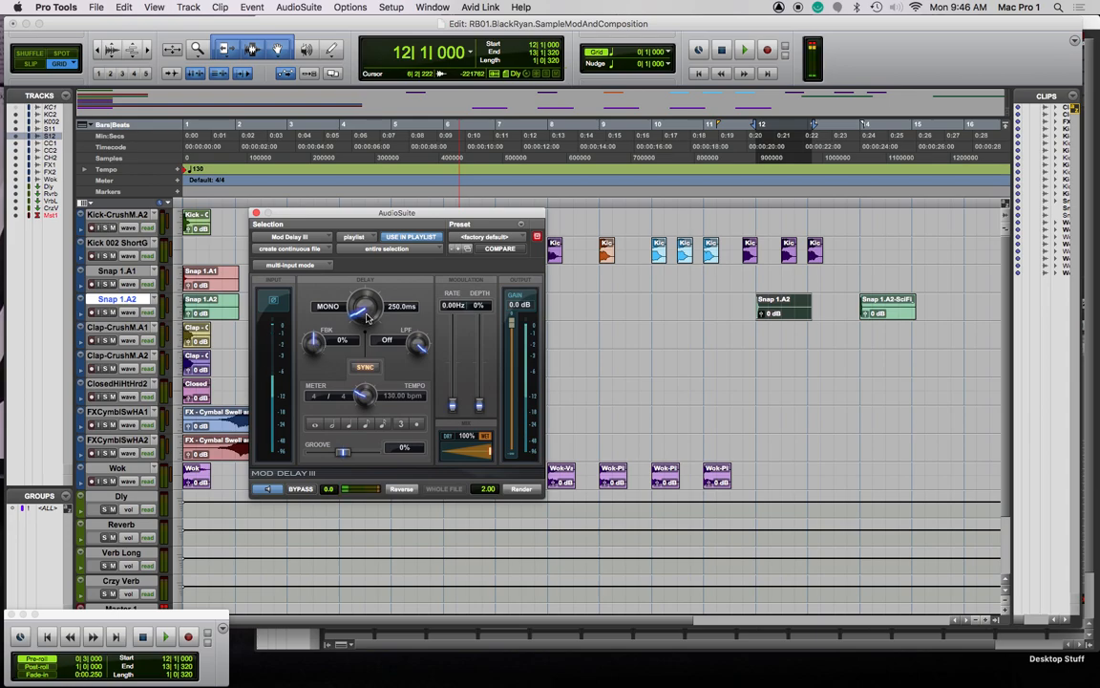
pyautogui.moveTo(369, 316); pyautogui.dragTo(364, 297)
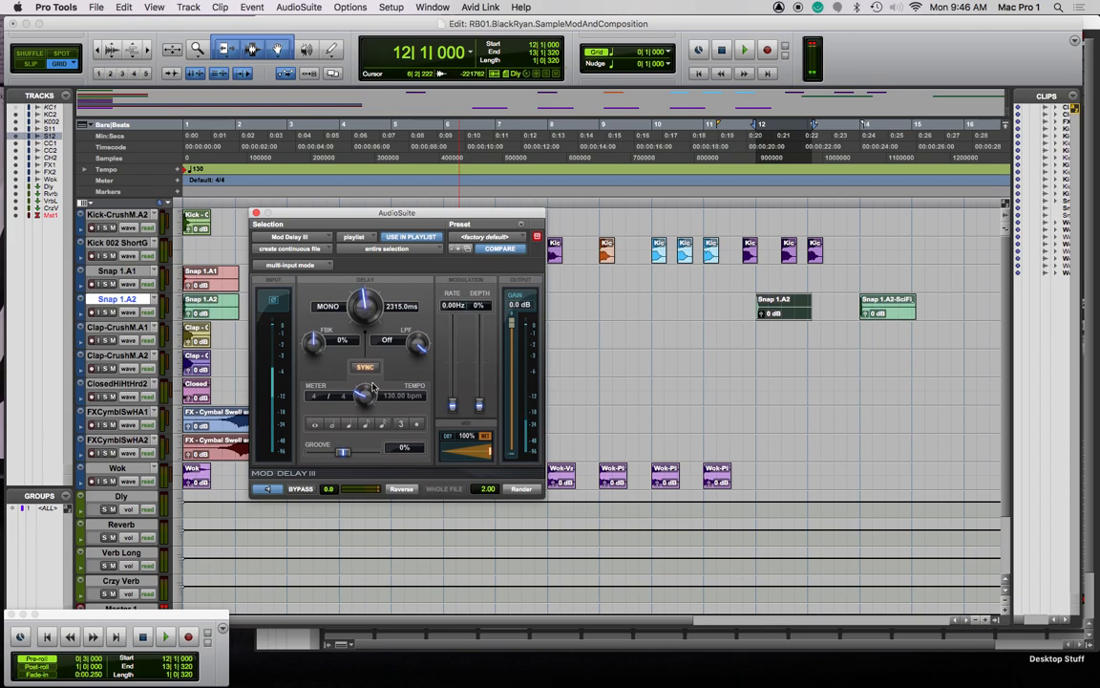
pyautogui.click(367, 426)
pyautogui.click(401, 425)
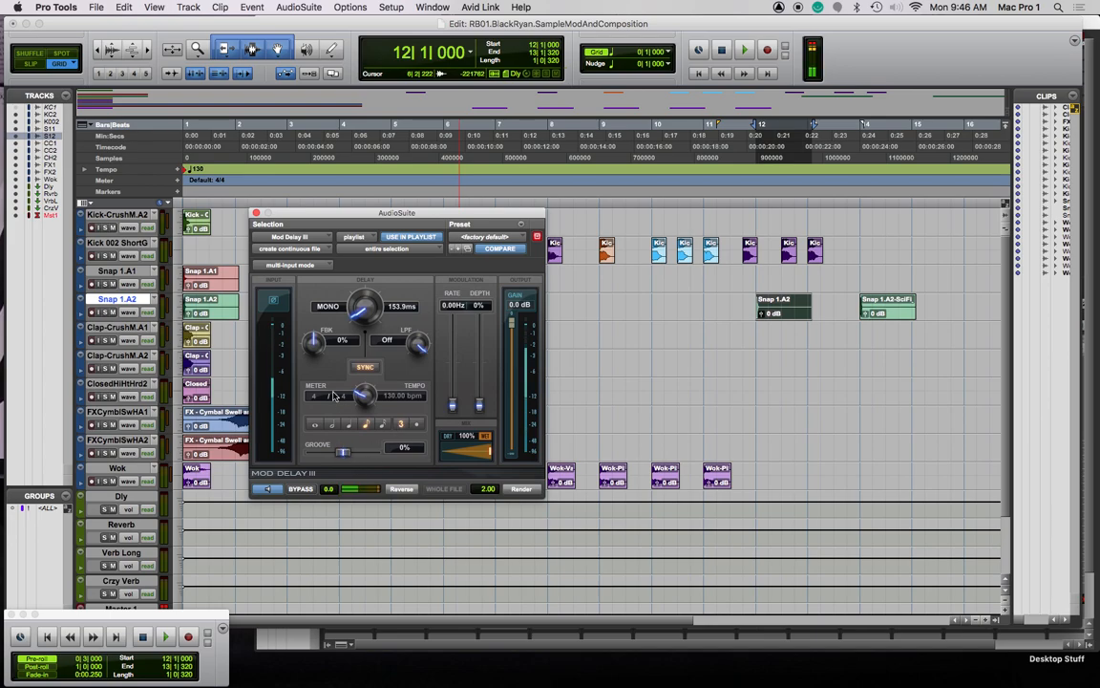
pyautogui.moveTo(317, 346); pyautogui.dragTo(289, 284)
pyautogui.moveTo(317, 351); pyautogui.dragTo(318, 361)
pyautogui.click(264, 490)
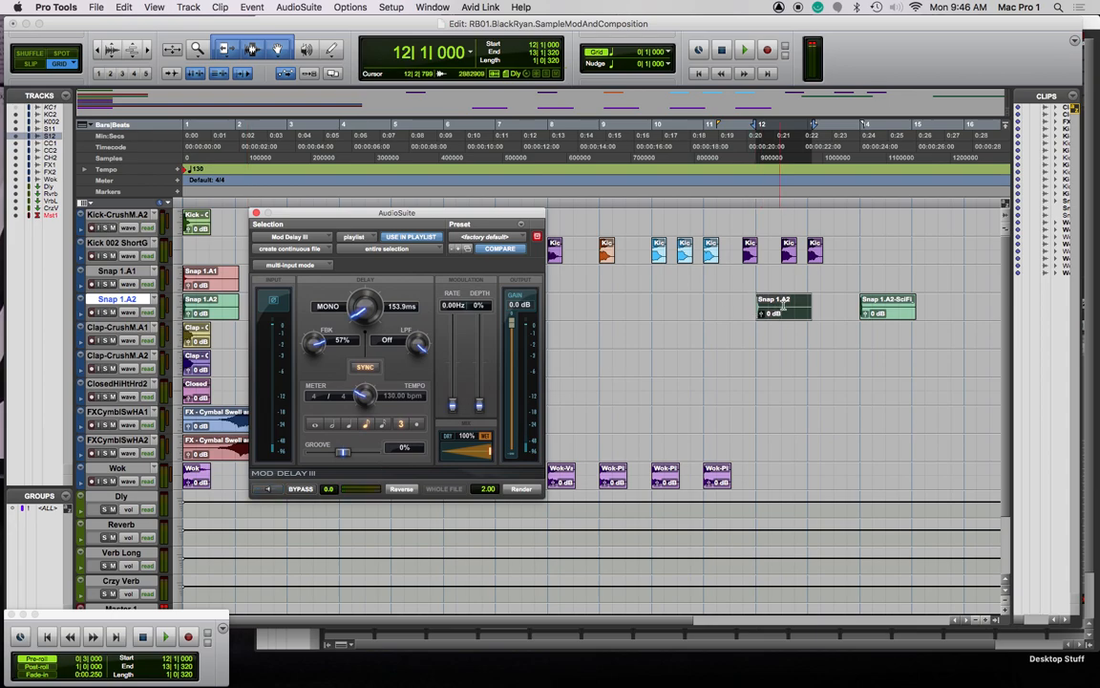
# Select the bar-12 snap clip and set the delay low-pass to 8423 Hz, keeping eighth-note-triplet timing
pyautogui.moveTo(832, 304); pyautogui.dragTo(761, 305)
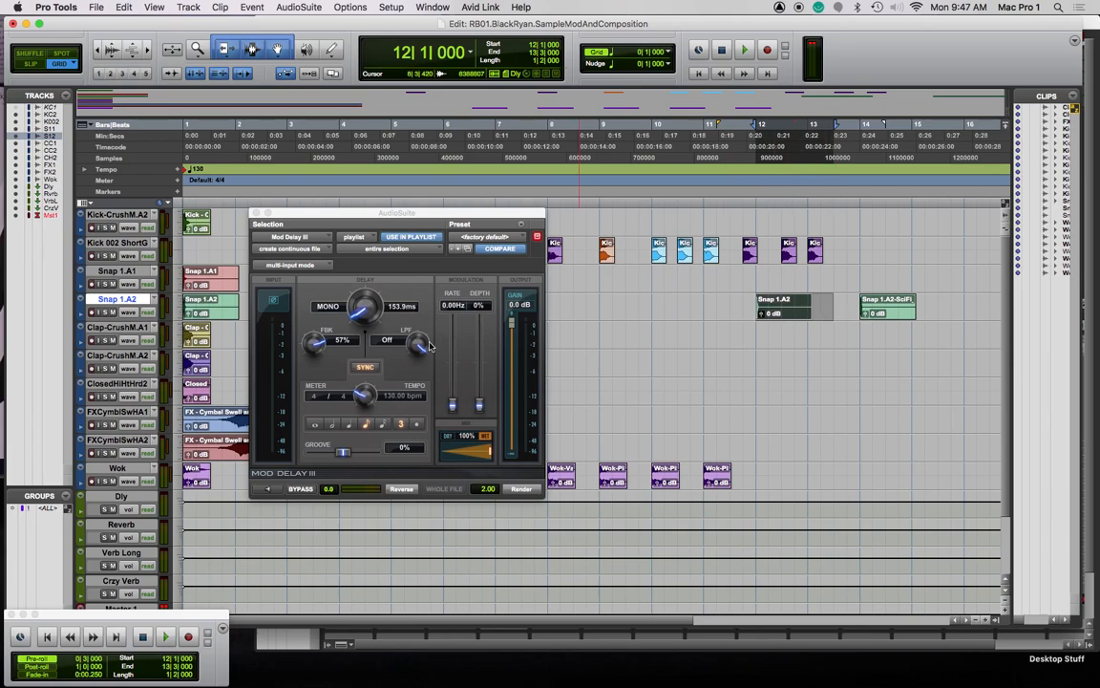
pyautogui.moveTo(415, 343); pyautogui.dragTo(431, 401)
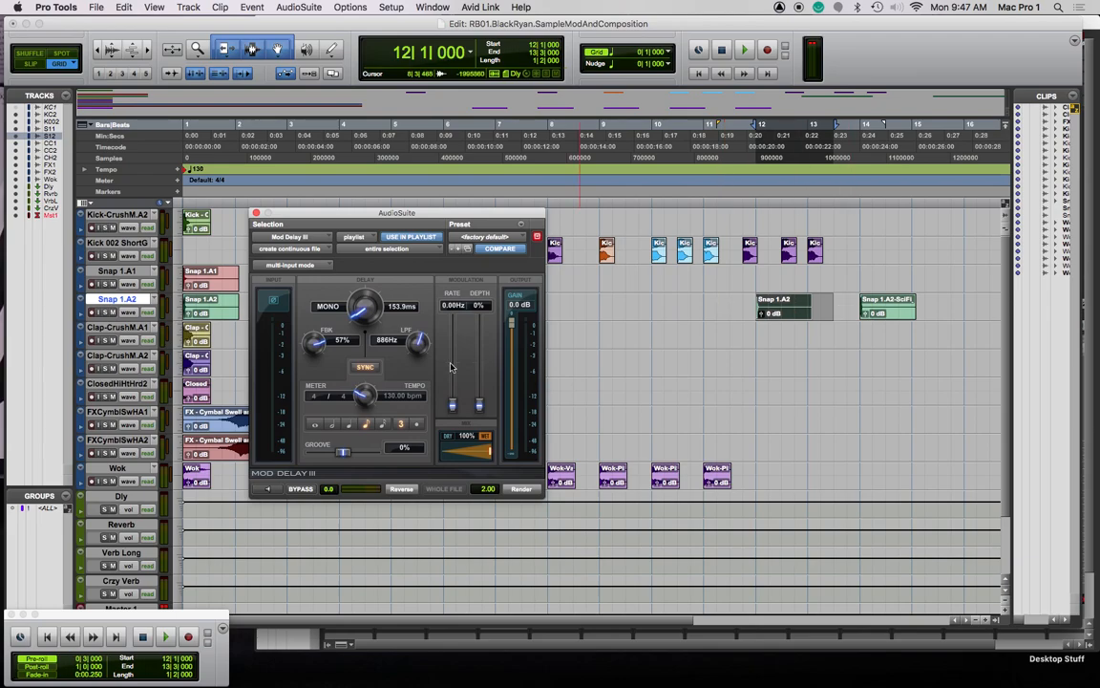
pyautogui.click(268, 489)
pyautogui.moveTo(417, 344); pyautogui.dragTo(417, 331)
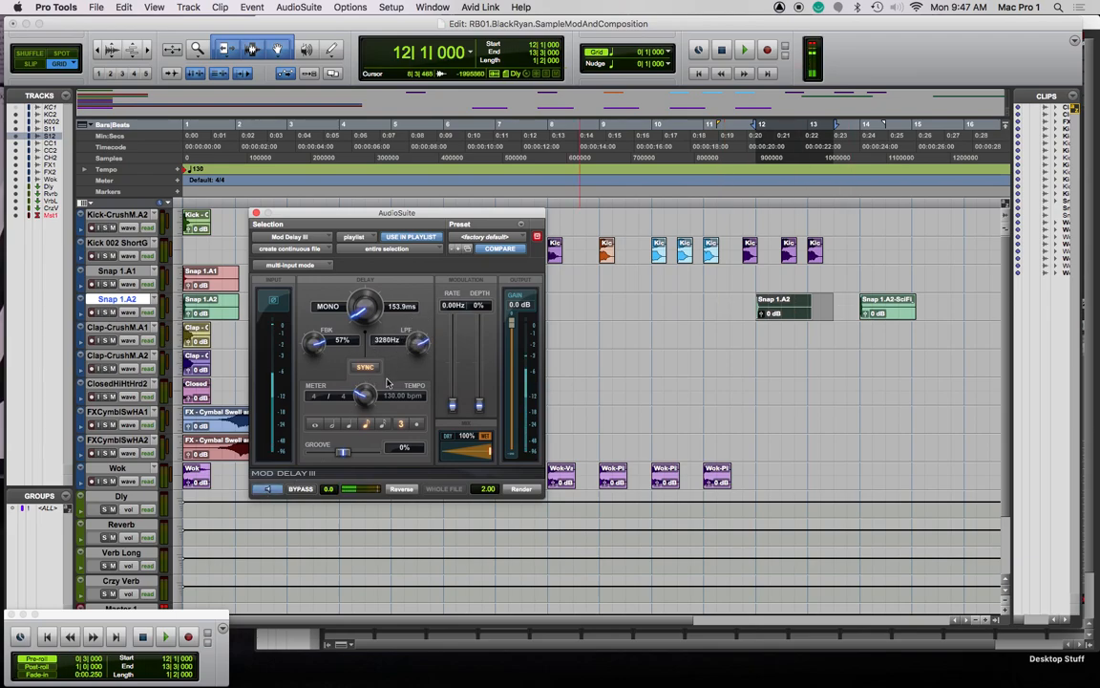
pyautogui.moveTo(421, 344); pyautogui.dragTo(420, 336)
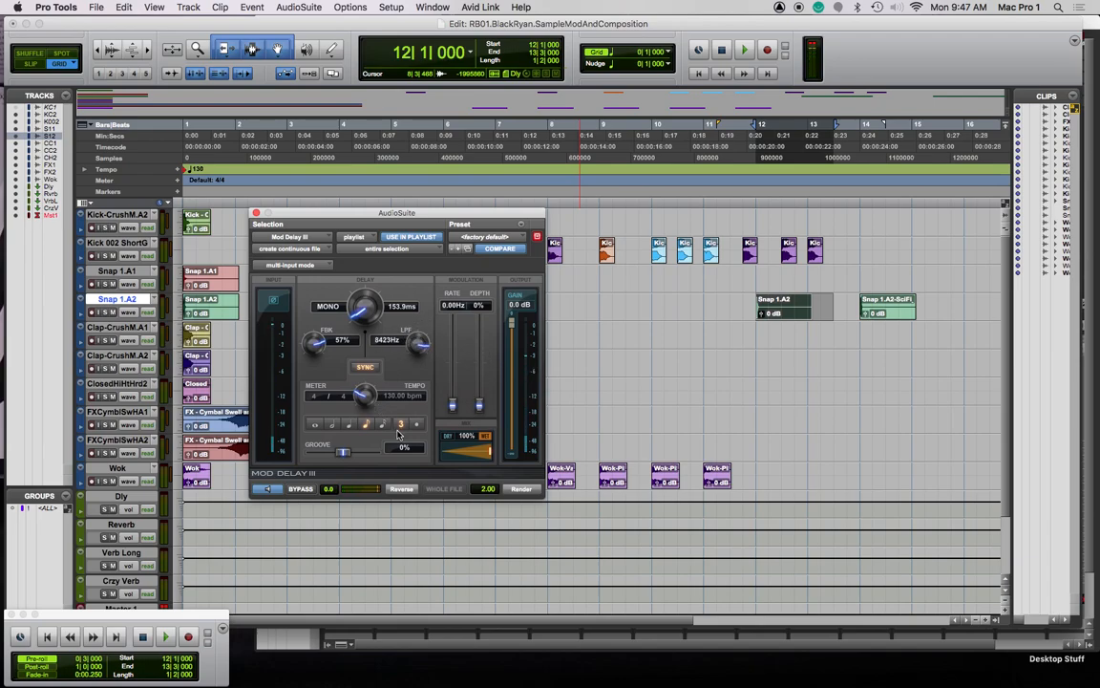
pyautogui.click(351, 425)
pyautogui.click(366, 425)
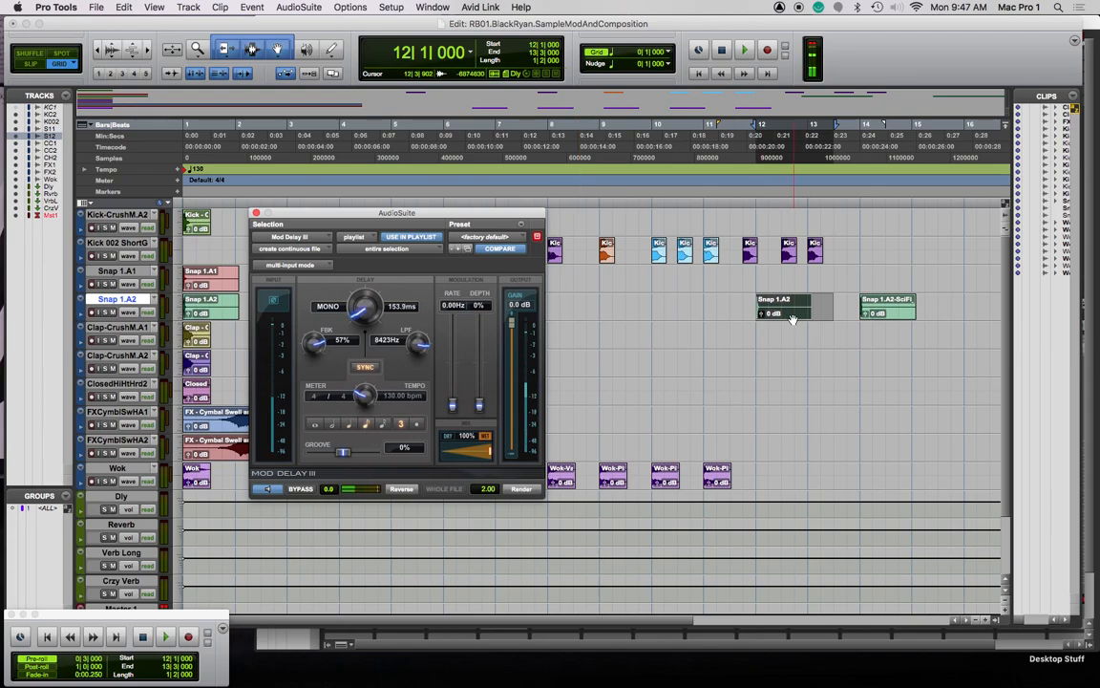
# Copy the snap clip to bar 9, raise the Mod Delay III low-pass to 9638 Hz, and render
pyautogui.click(730, 313)
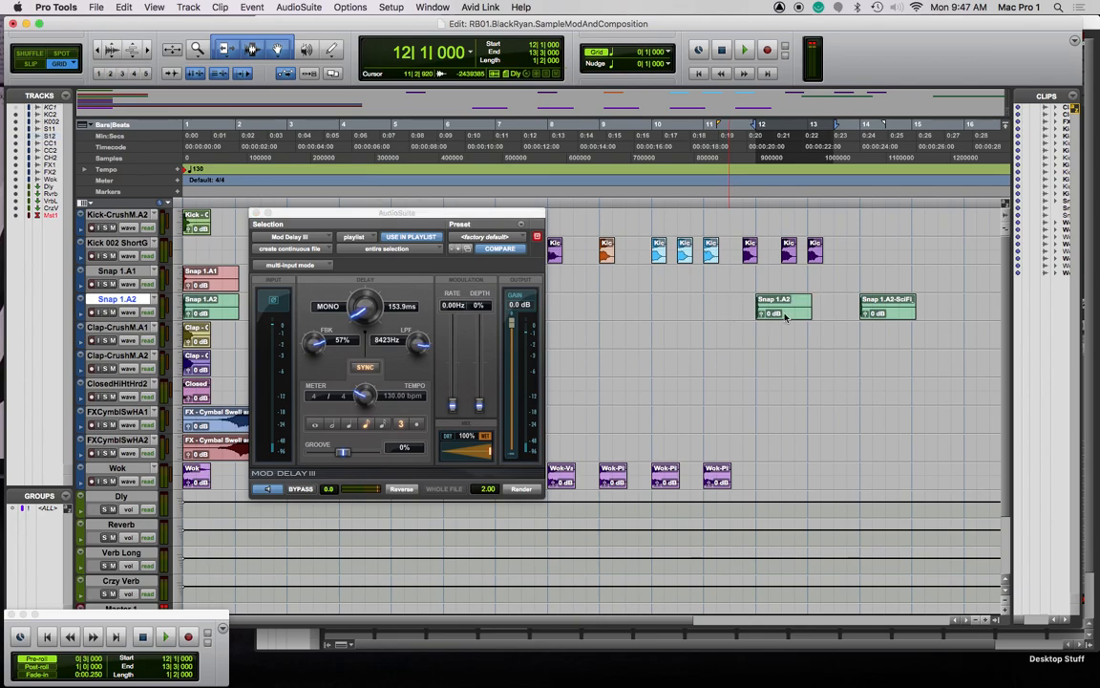
pyautogui.click(653, 295)
pyautogui.moveTo(786, 315); pyautogui.dragTo(624, 318)
pyautogui.moveTo(624, 323)
pyautogui.mouseDown()
pyautogui.moveTo(616, 315)
pyautogui.moveTo(628, 310)
pyautogui.moveTo(621, 315)
pyautogui.mouseUp()
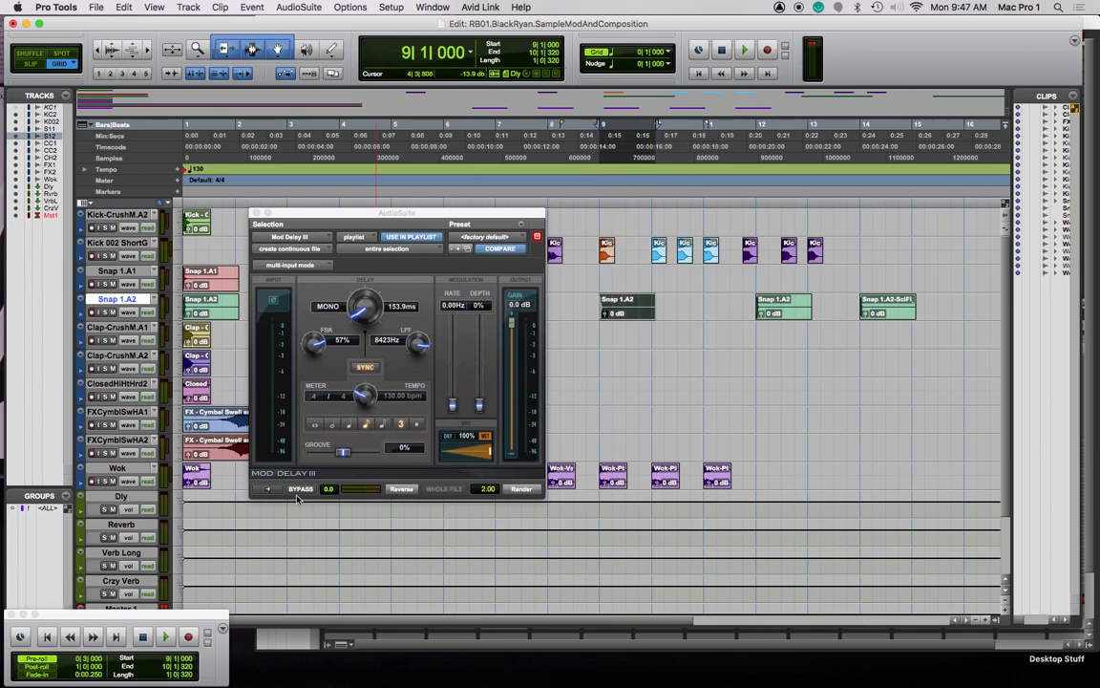
pyautogui.click(268, 489)
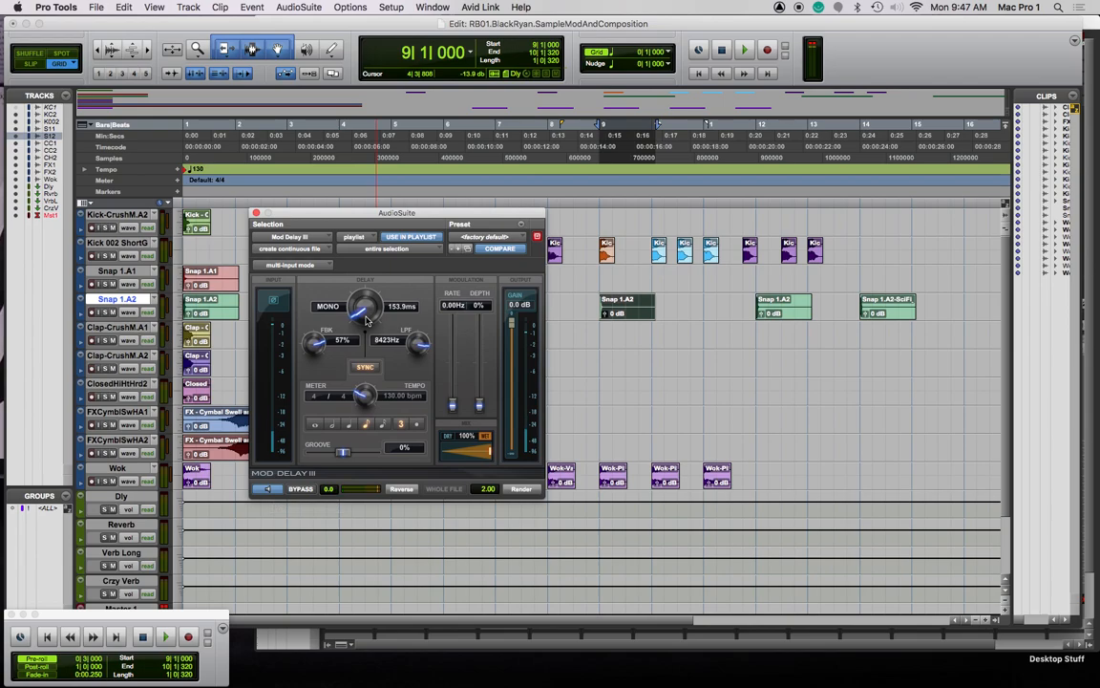
pyautogui.moveTo(421, 350); pyautogui.dragTo(406, 312)
pyautogui.click(522, 488)
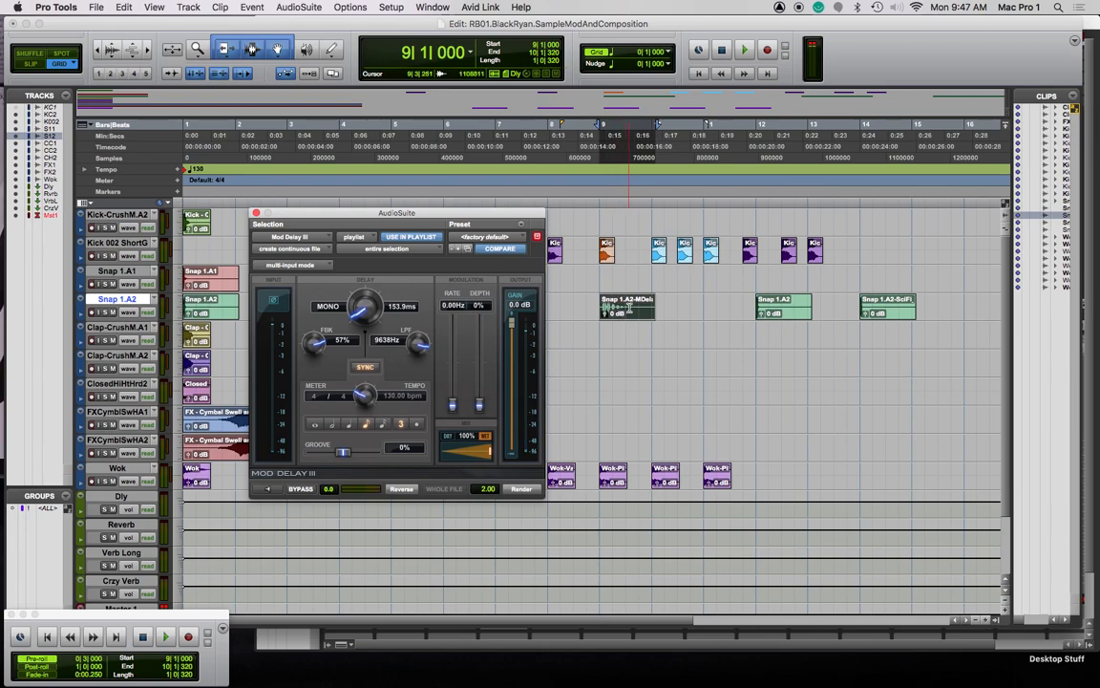
# Set the bar-12 snap's delay to a 307.7 ms quarter note and compare fully dry against fully wet mix
pyautogui.click(788, 314)
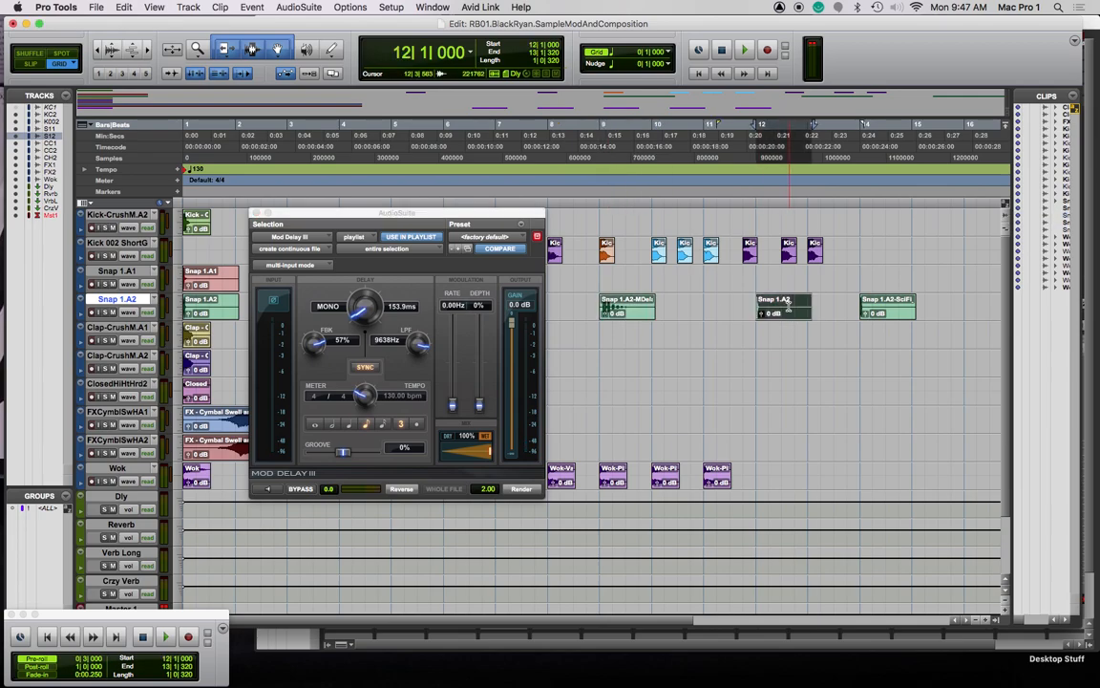
pyautogui.click(349, 423)
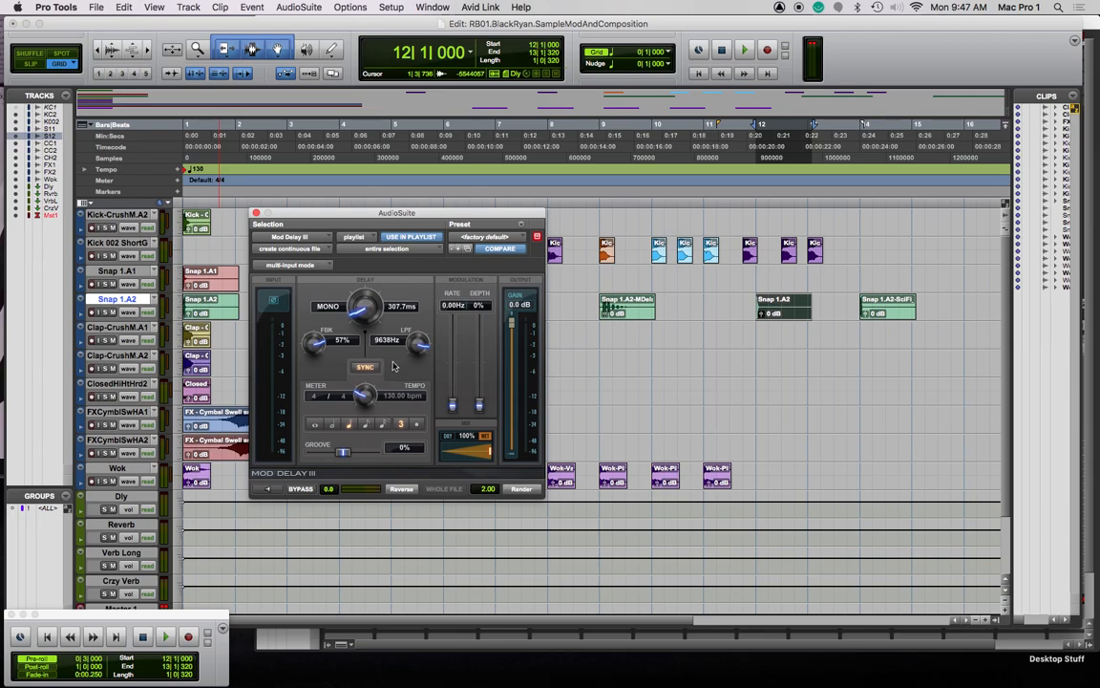
pyautogui.click(277, 492)
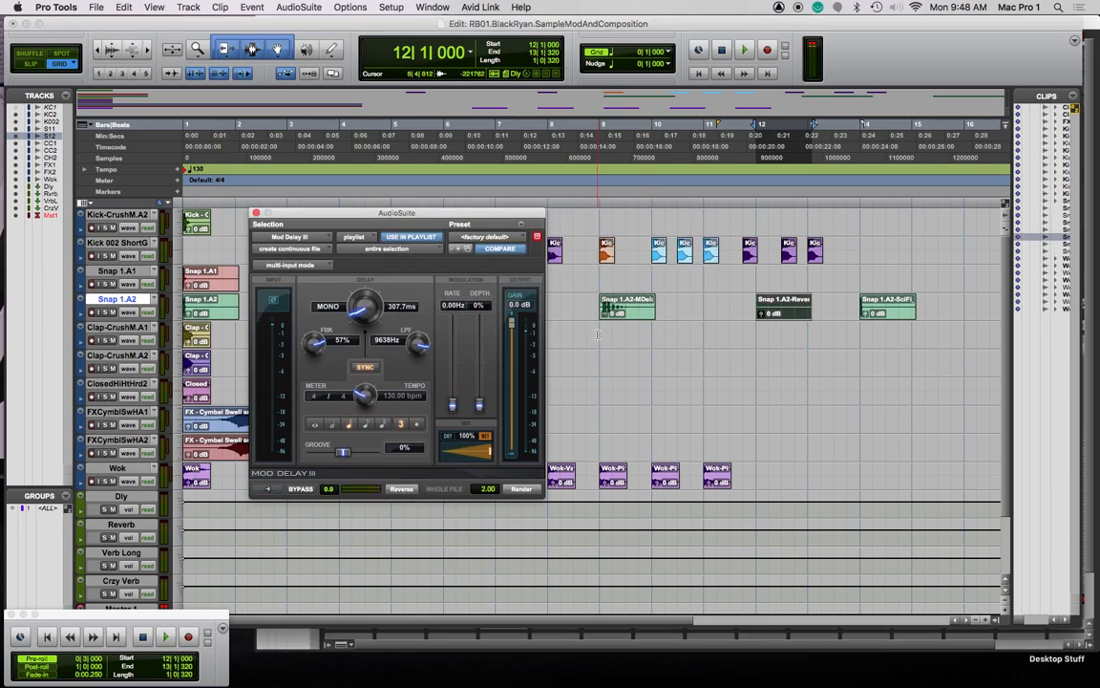
pyautogui.moveTo(479, 462); pyautogui.dragTo(443, 466)
pyautogui.click(267, 490)
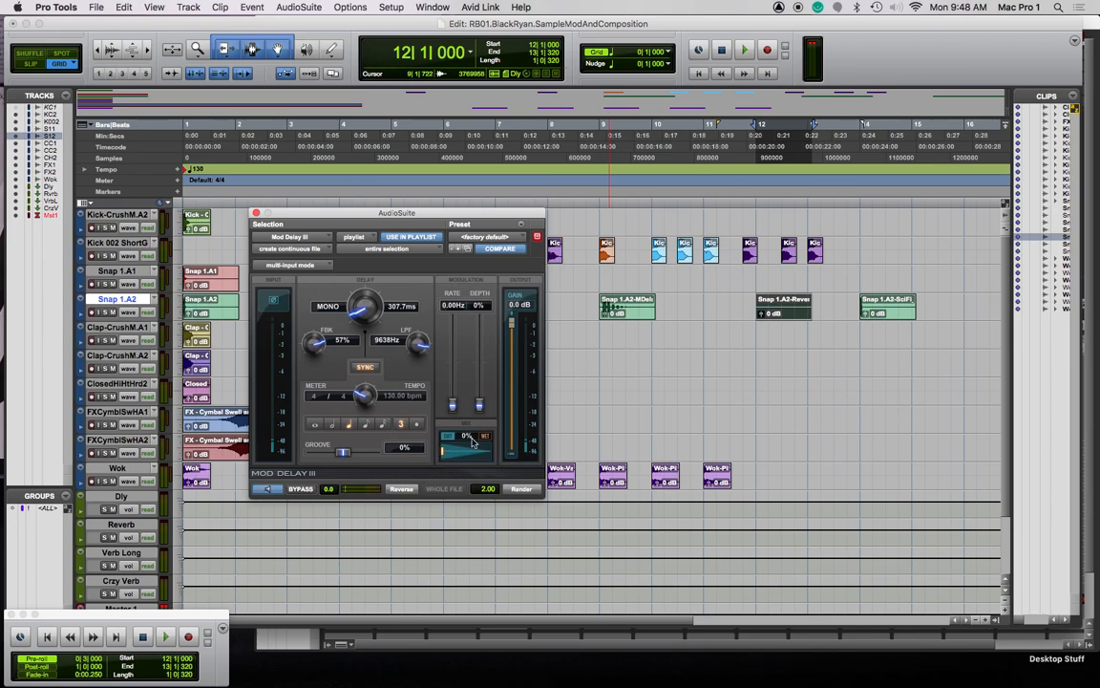
pyautogui.moveTo(443, 454); pyautogui.dragTo(516, 449)
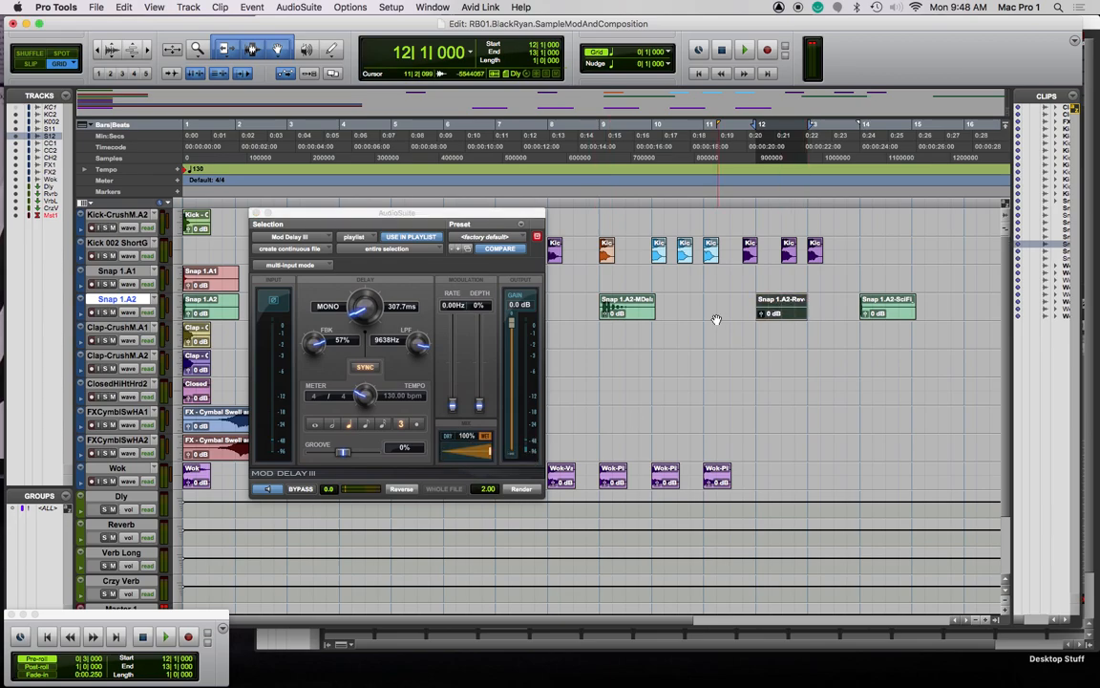
pyautogui.click(758, 313)
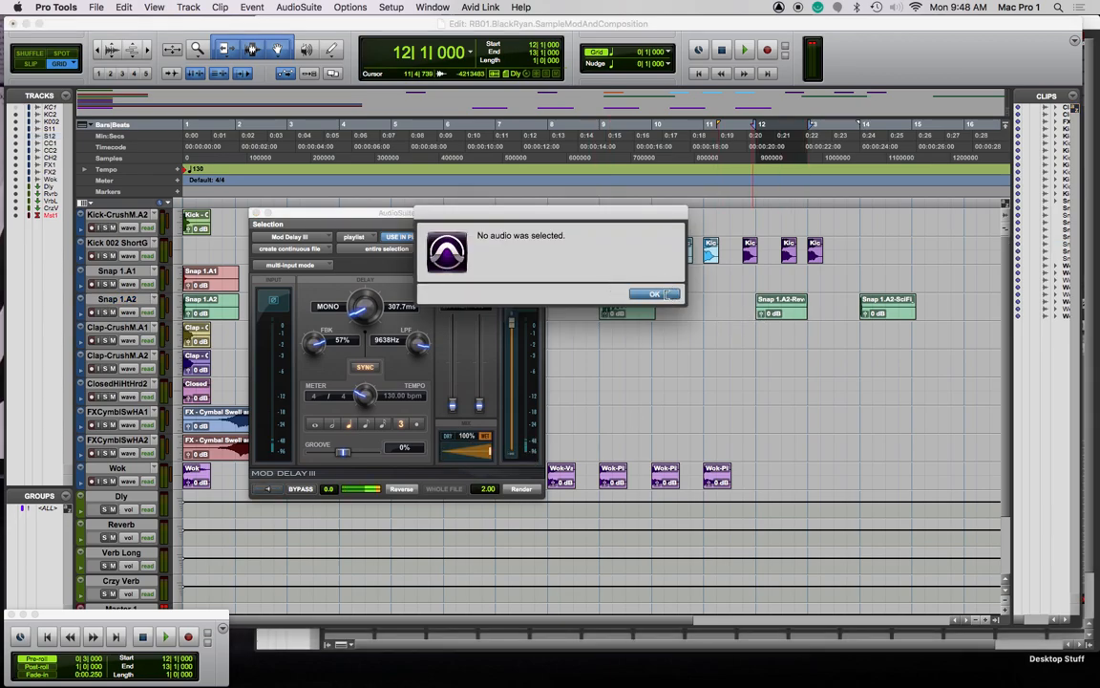
# Replace the reversed bar-12 snap with a fresh snap copy at bar 11 and set delay mix to 55%
pyautogui.click(672, 294)
pyautogui.click(903, 316)
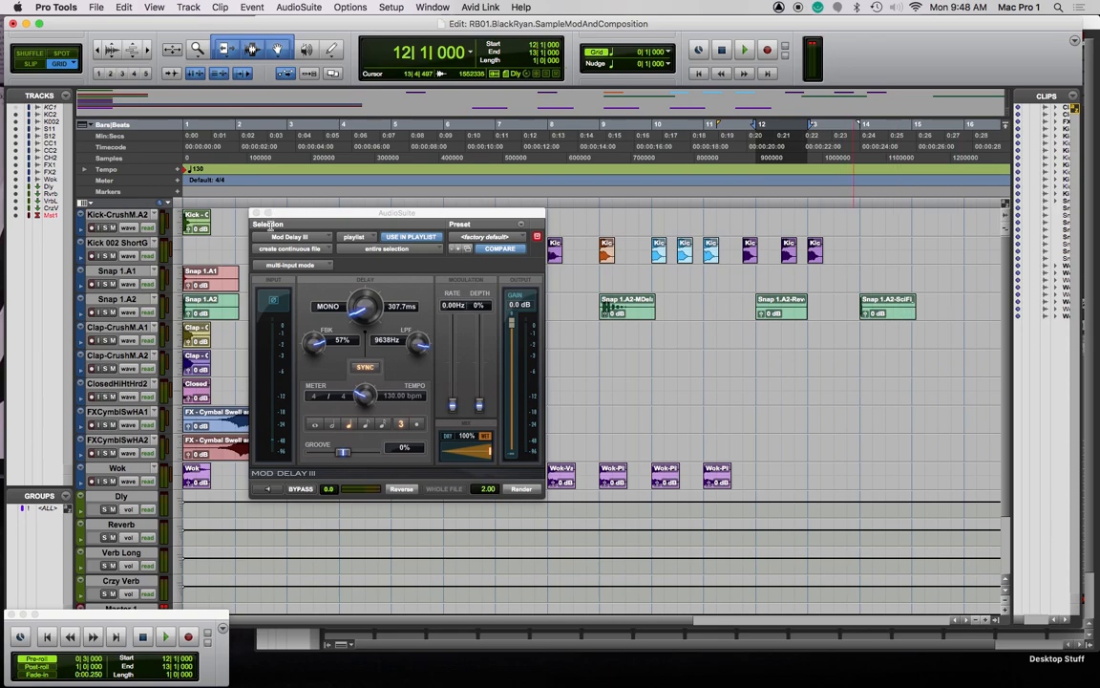
pyautogui.click(793, 312)
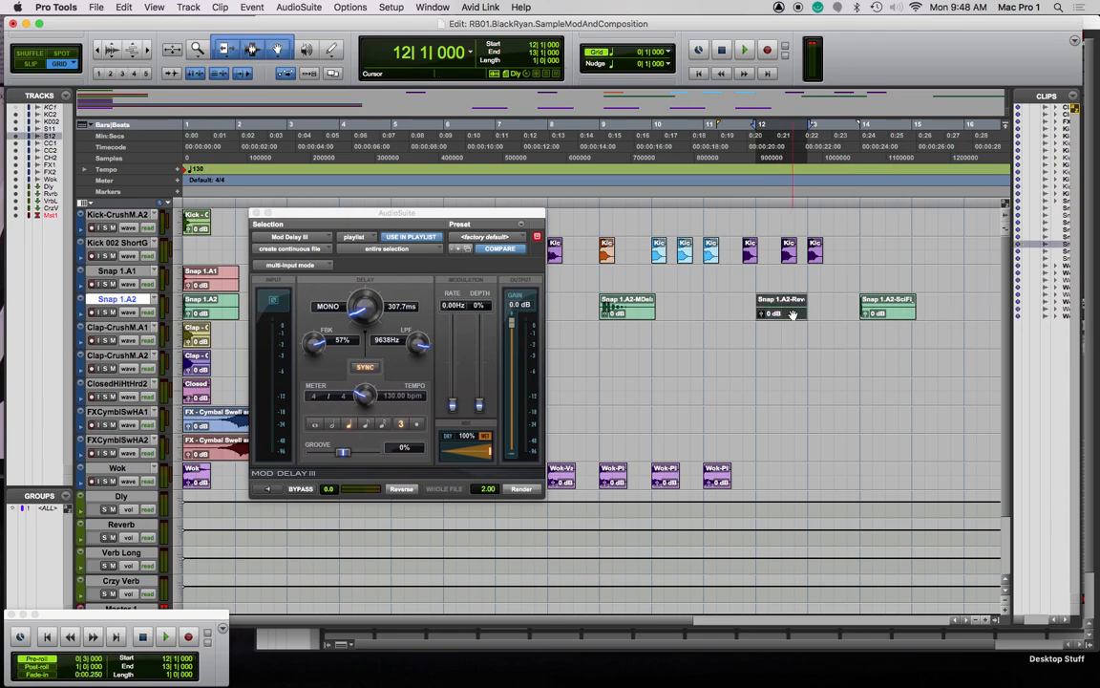
pyautogui.press('Delete')
pyautogui.moveTo(217, 314); pyautogui.dragTo(736, 305)
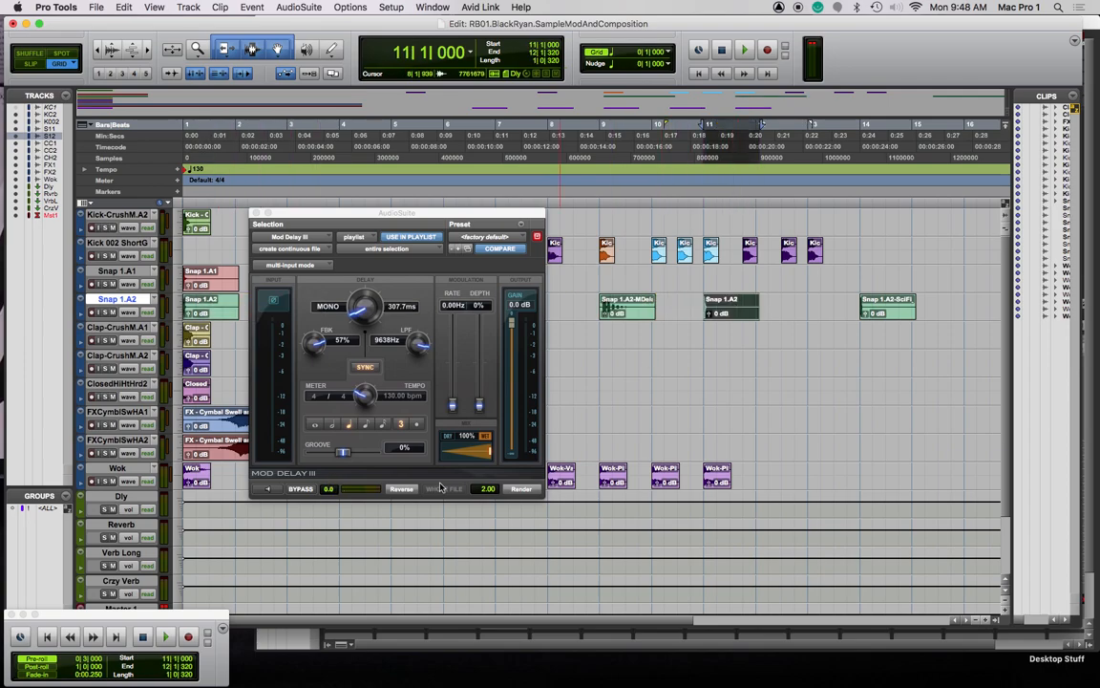
pyautogui.moveTo(490, 455); pyautogui.dragTo(421, 460)
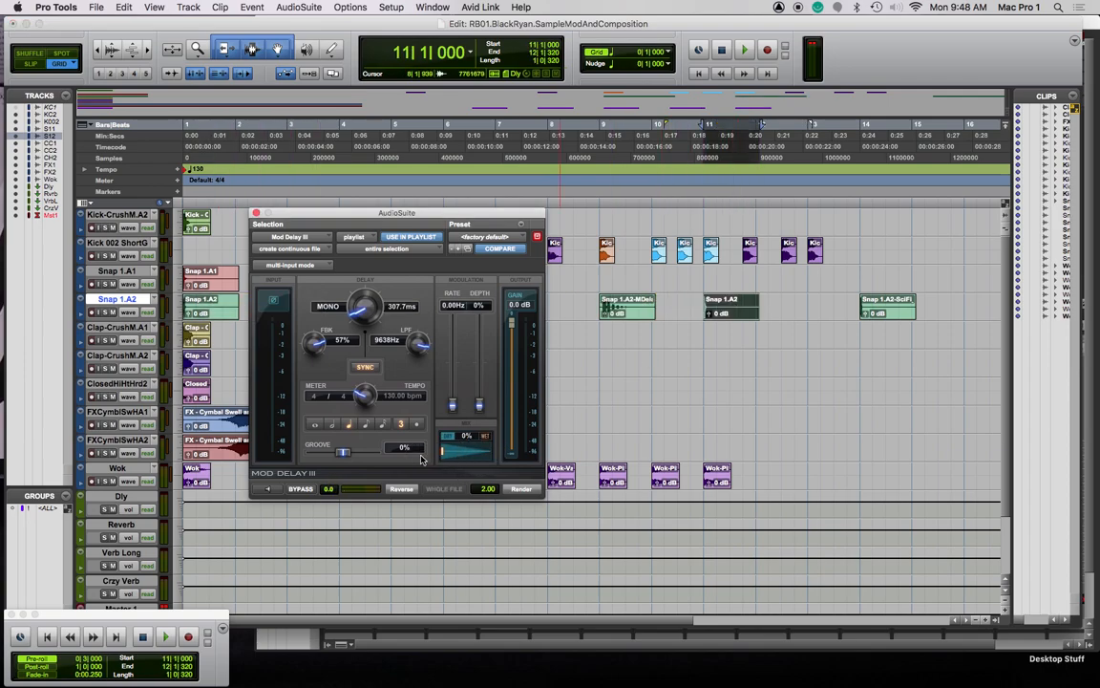
pyautogui.click(266, 488)
pyautogui.moveTo(442, 454); pyautogui.dragTo(493, 455)
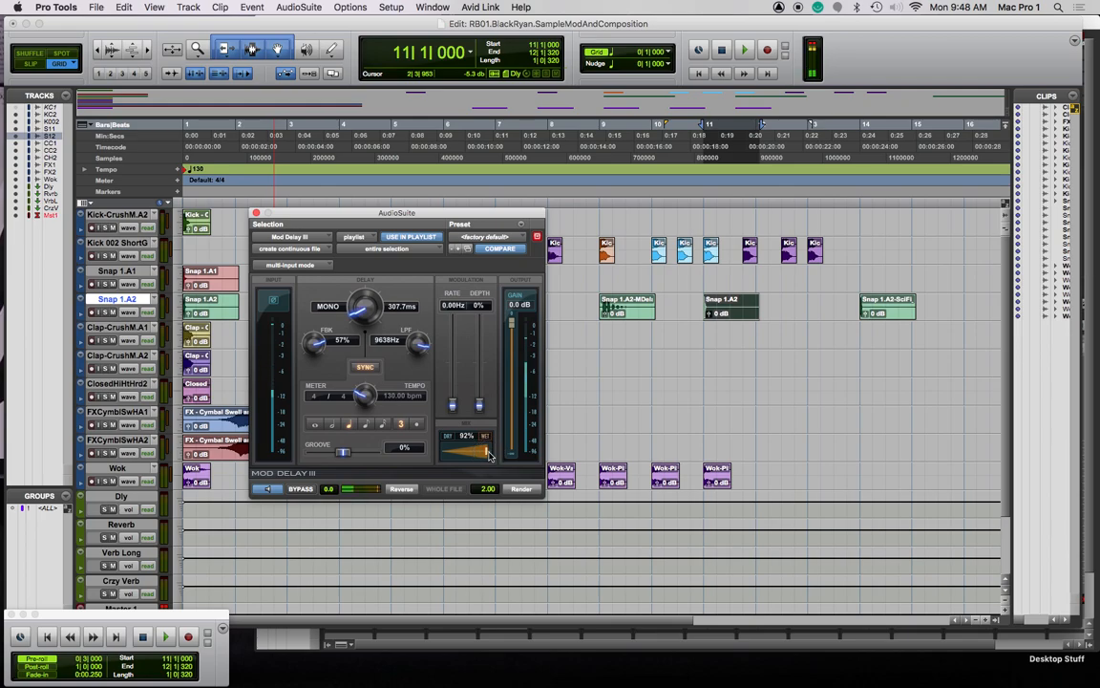
pyautogui.click(410, 493)
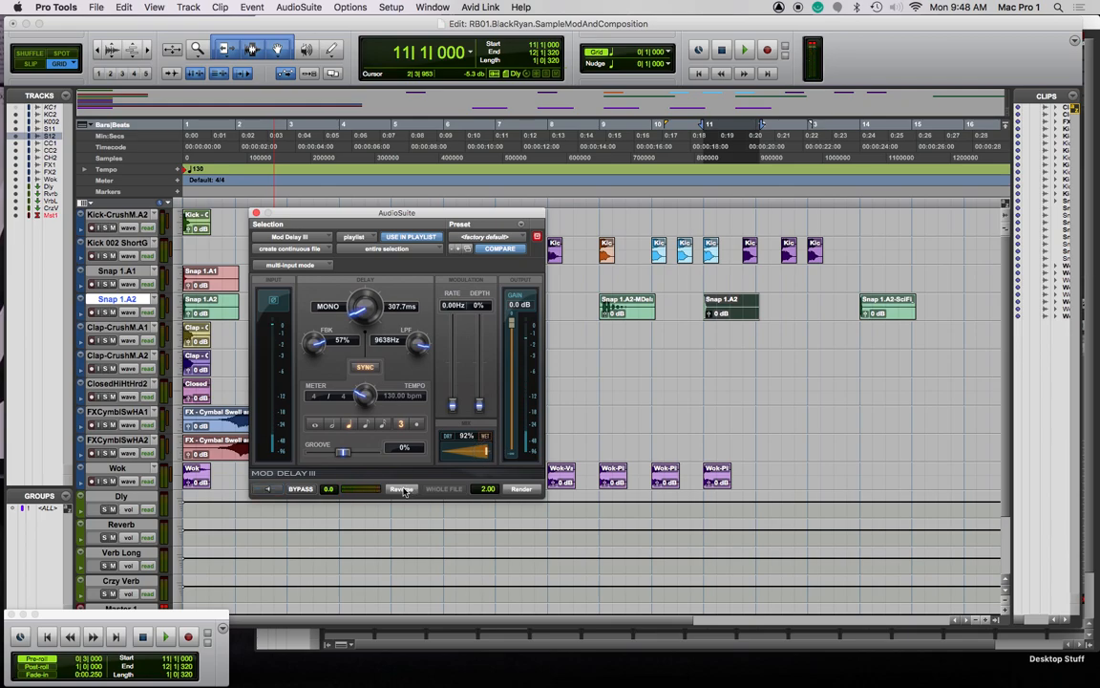
# Undo trial renders, extend the selection to 12|3|000, and render Mod Delay III with its tail
pyautogui.click(403, 490)
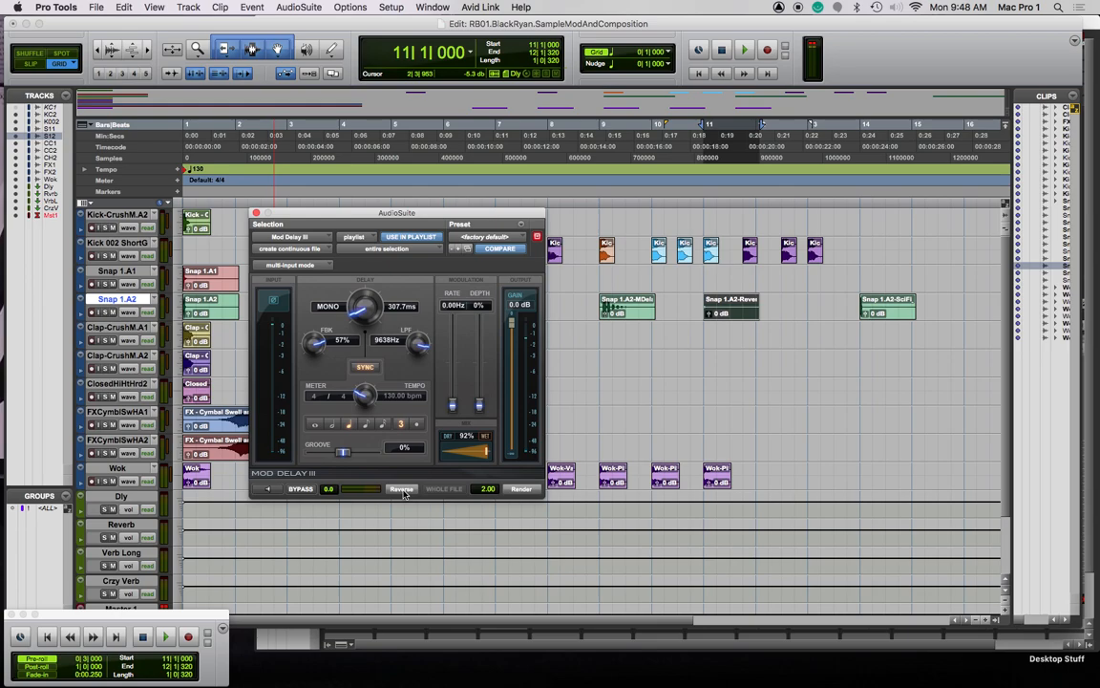
pyautogui.click(403, 490)
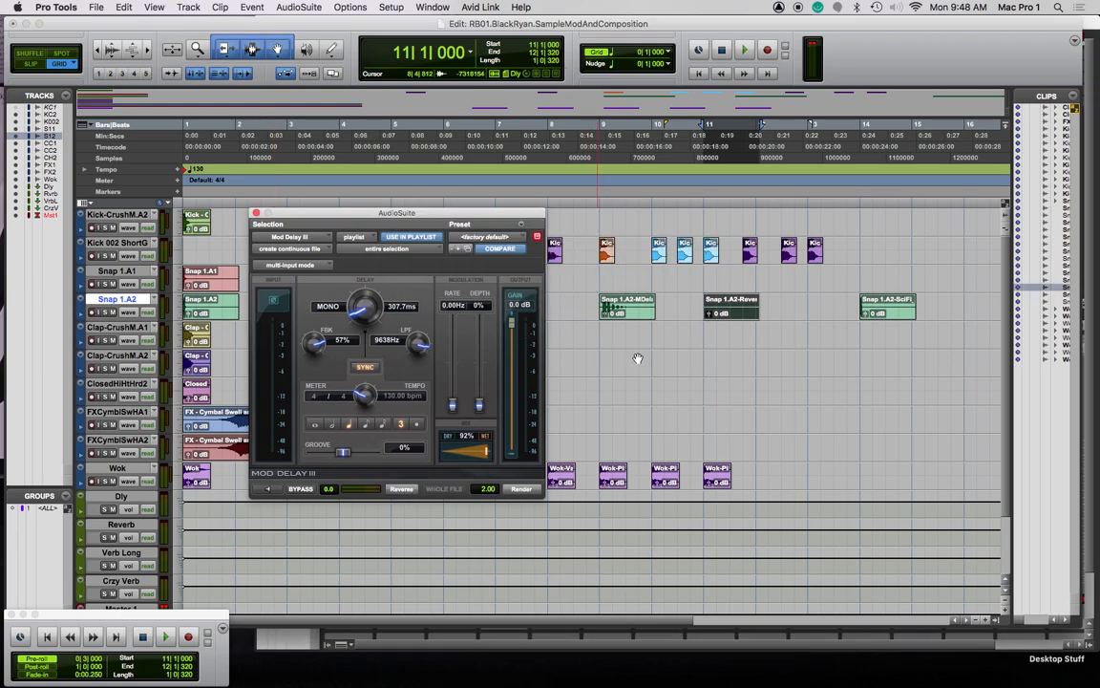
pyautogui.press('super+z')
pyautogui.press('super+z')
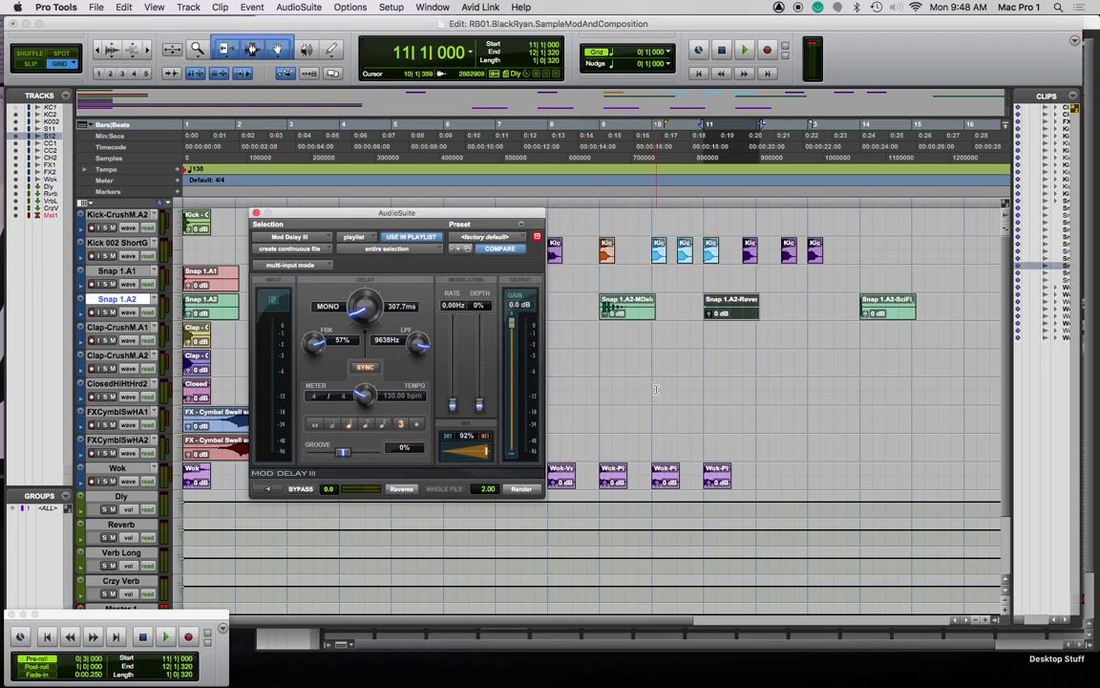
pyautogui.click(522, 490)
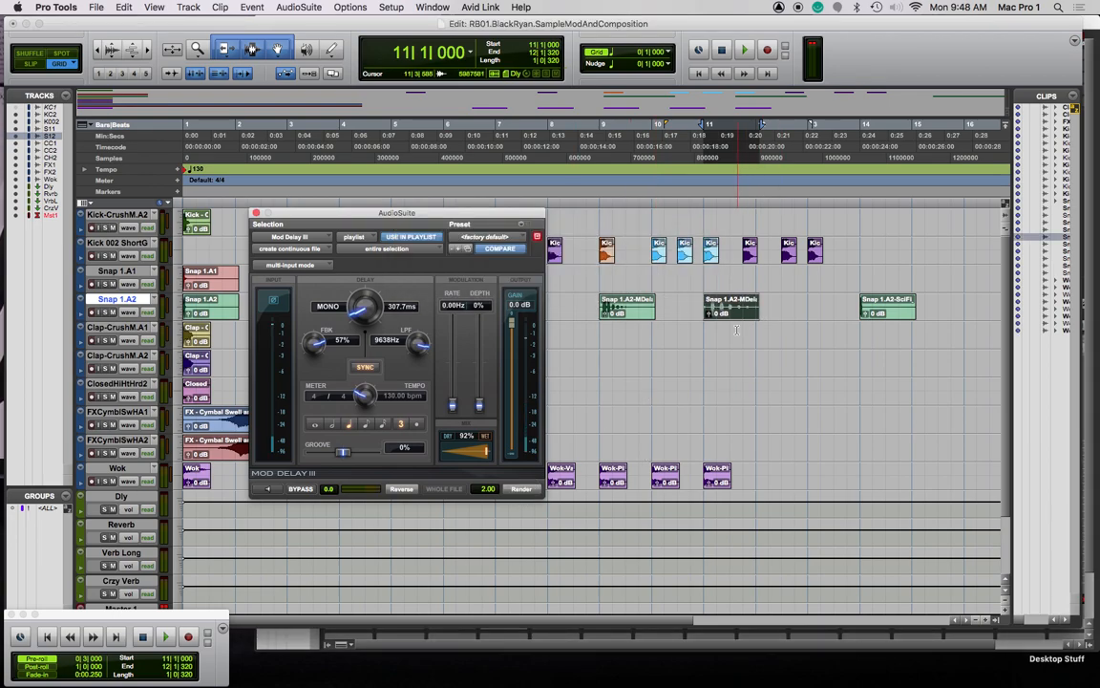
pyautogui.press('super+z')
pyautogui.keyDown('shift'); pyautogui.click(770, 305); pyautogui.keyUp('shift')
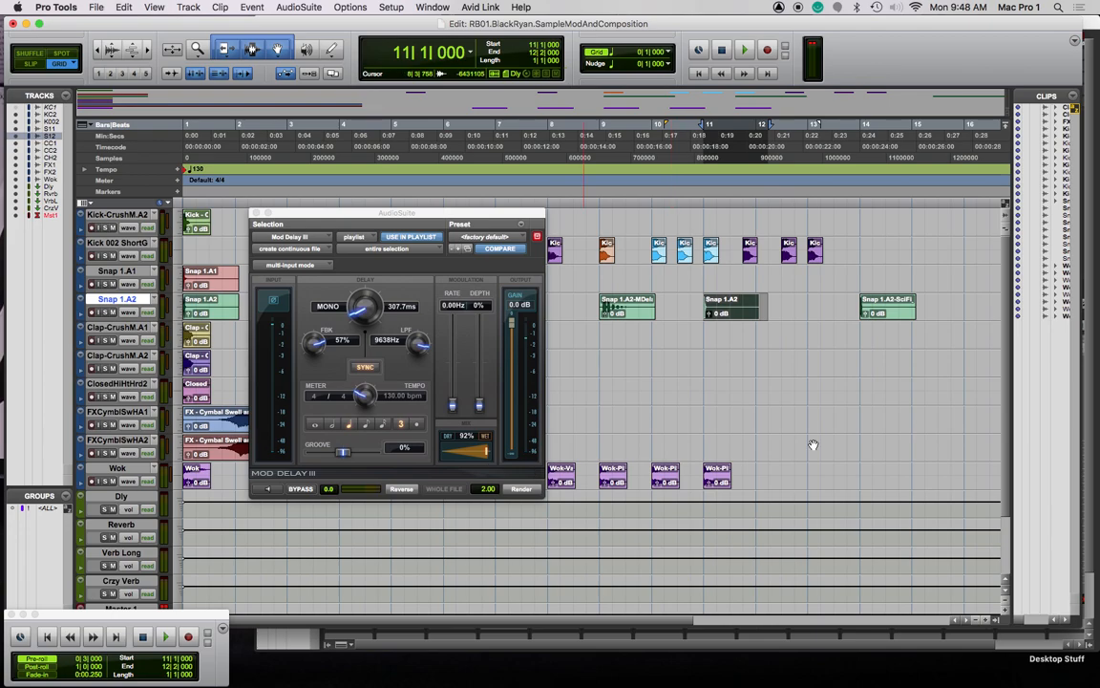
pyautogui.keyDown('shift'); pyautogui.click(777, 307); pyautogui.keyUp('shift')
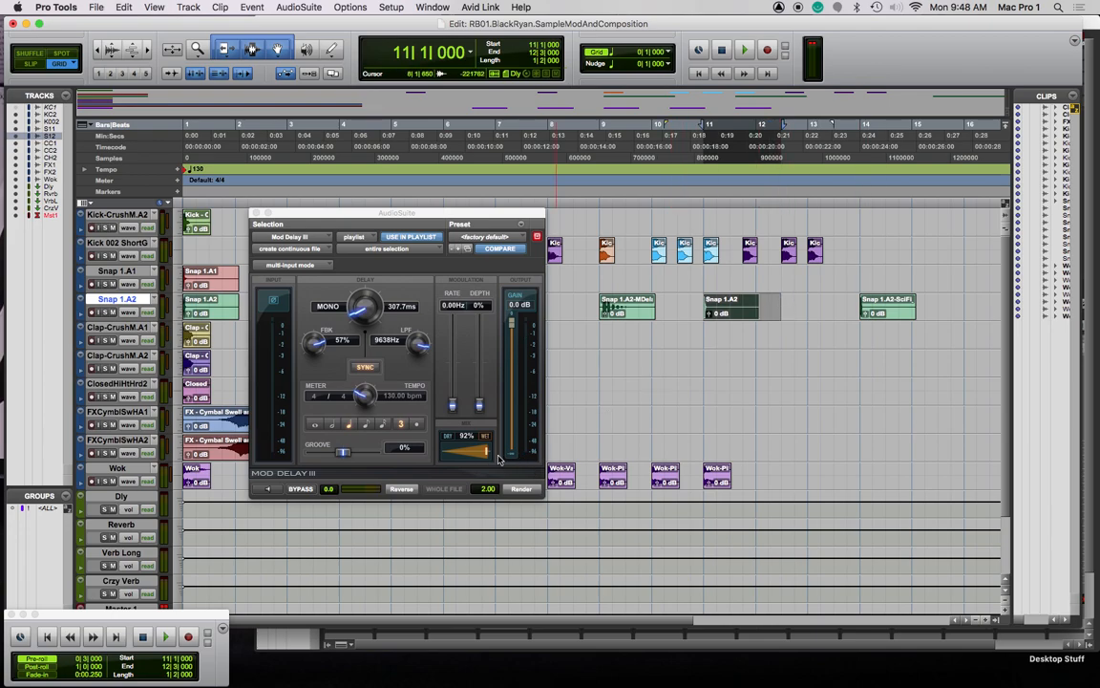
pyautogui.click(522, 490)
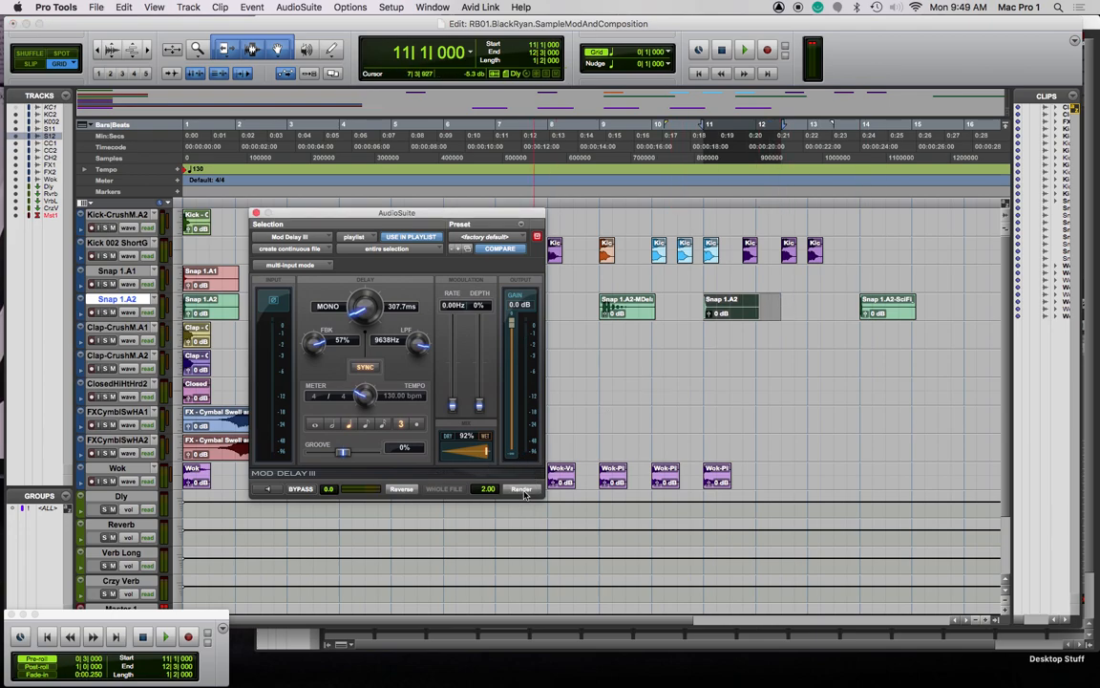
pyautogui.click(595, 197)
# Listen to the delayed snap, close the effect window, and move the Clap-CrushM.A1 clip to about bar 3
pyautogui.press('space')
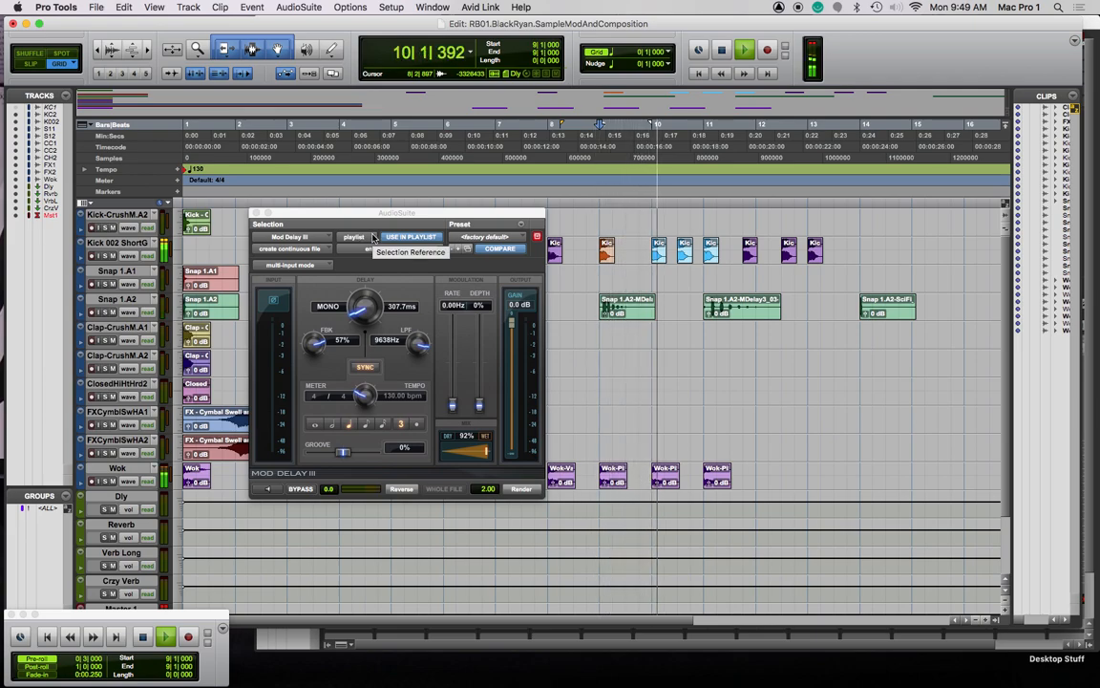
pyautogui.click(305, 213)
pyautogui.press('super+w')
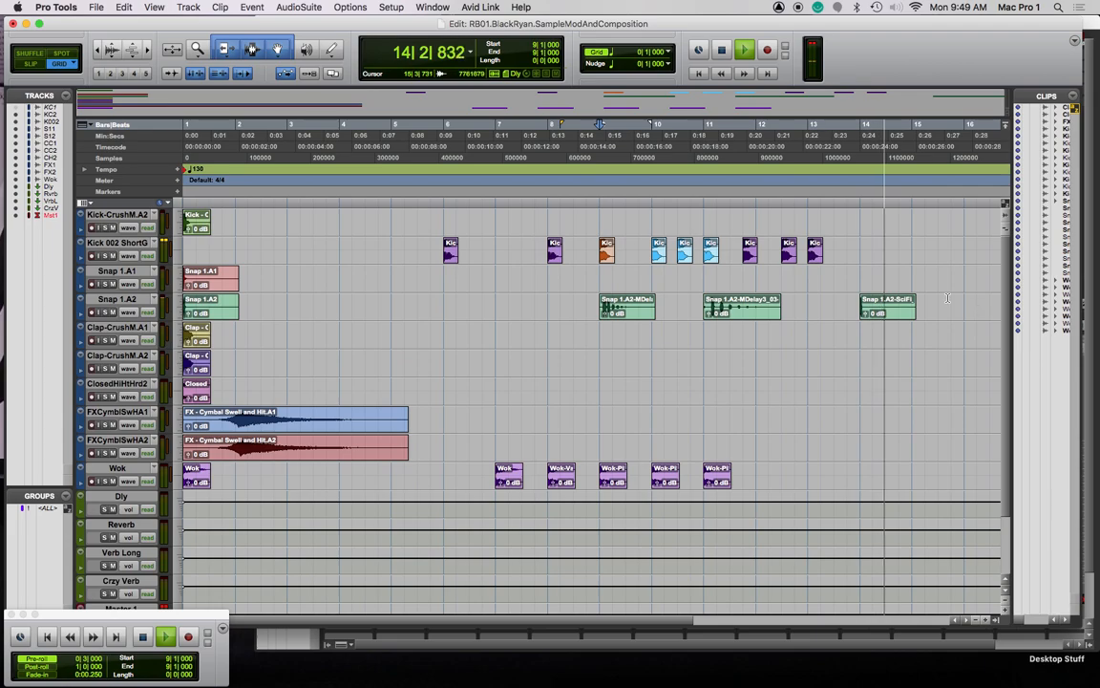
pyautogui.press('space')
pyautogui.moveTo(197, 336); pyautogui.dragTo(328, 336)
pyautogui.click(314, 198)
pyautogui.press('space')
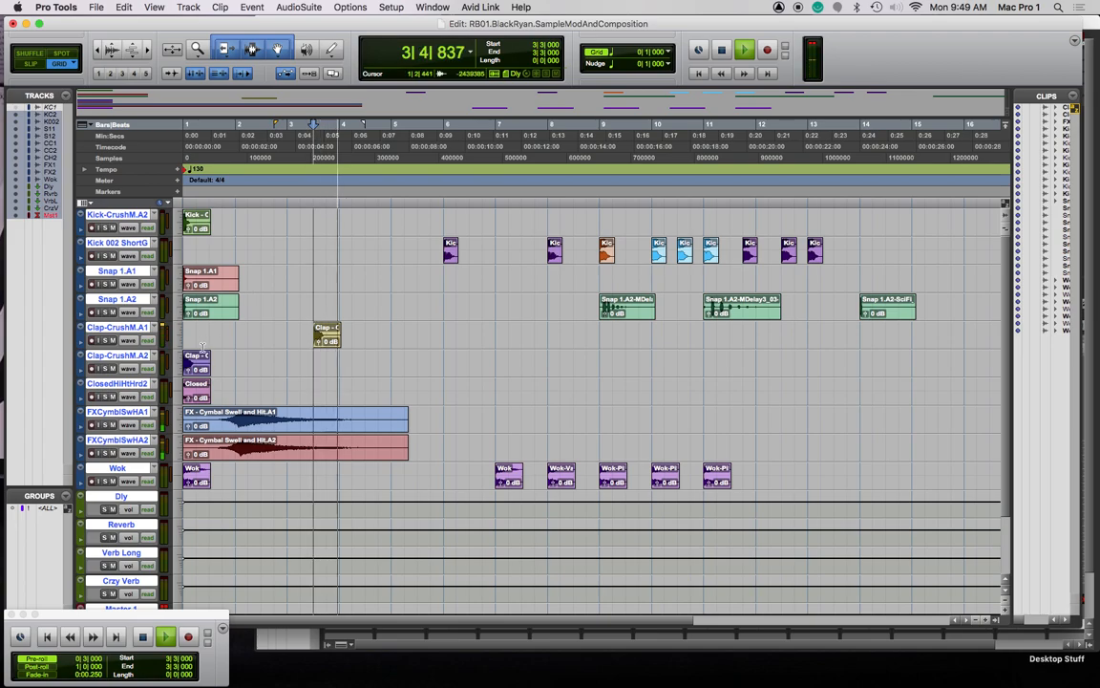
# Move the Closed hi-hat clip to about bar 4 beat 2 and audition it from bar 4
pyautogui.moveTo(198, 397); pyautogui.dragTo(366, 394)
pyautogui.click(405, 201)
pyautogui.click(377, 200)
pyautogui.press('space')
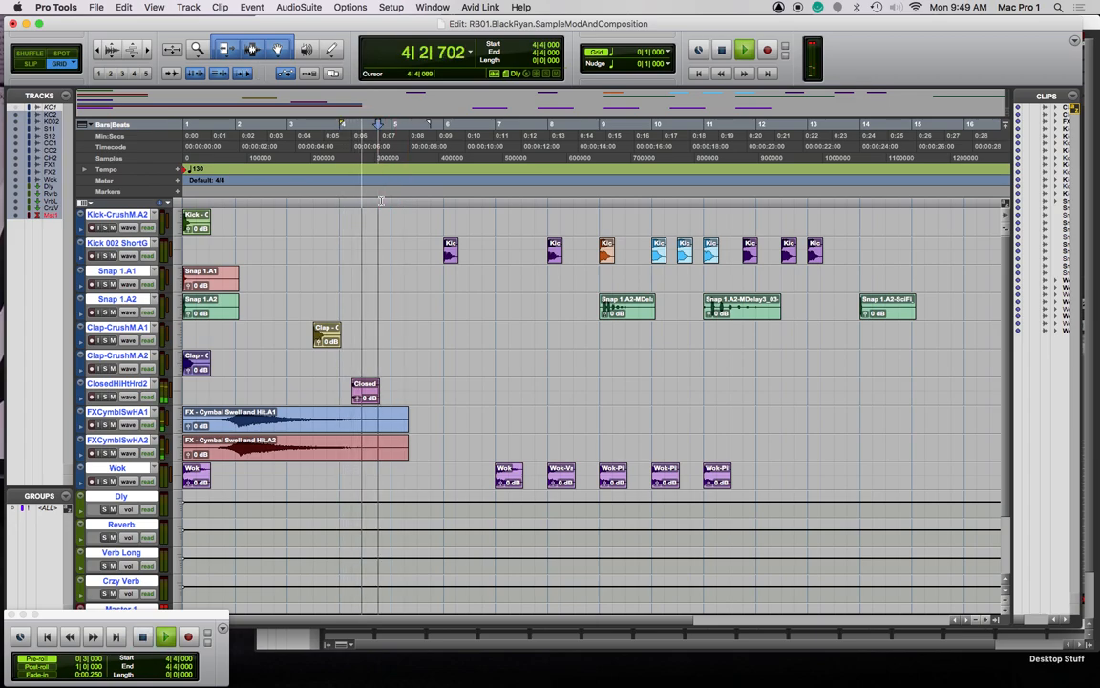
pyautogui.press('space')
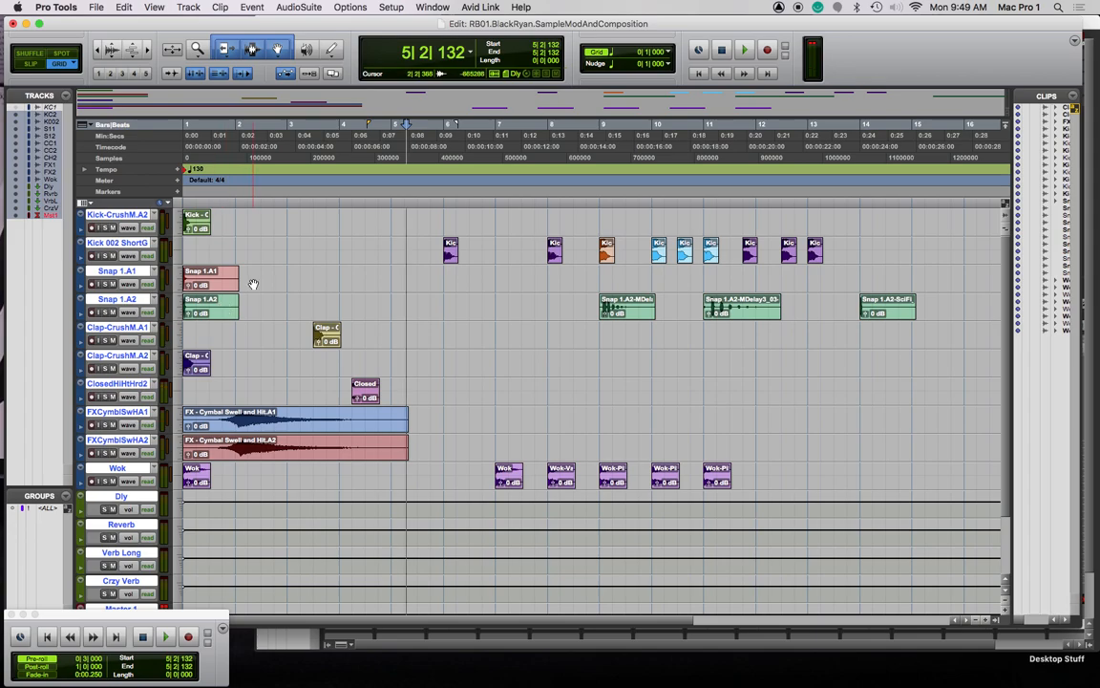
pyautogui.doubleClick(222, 316)
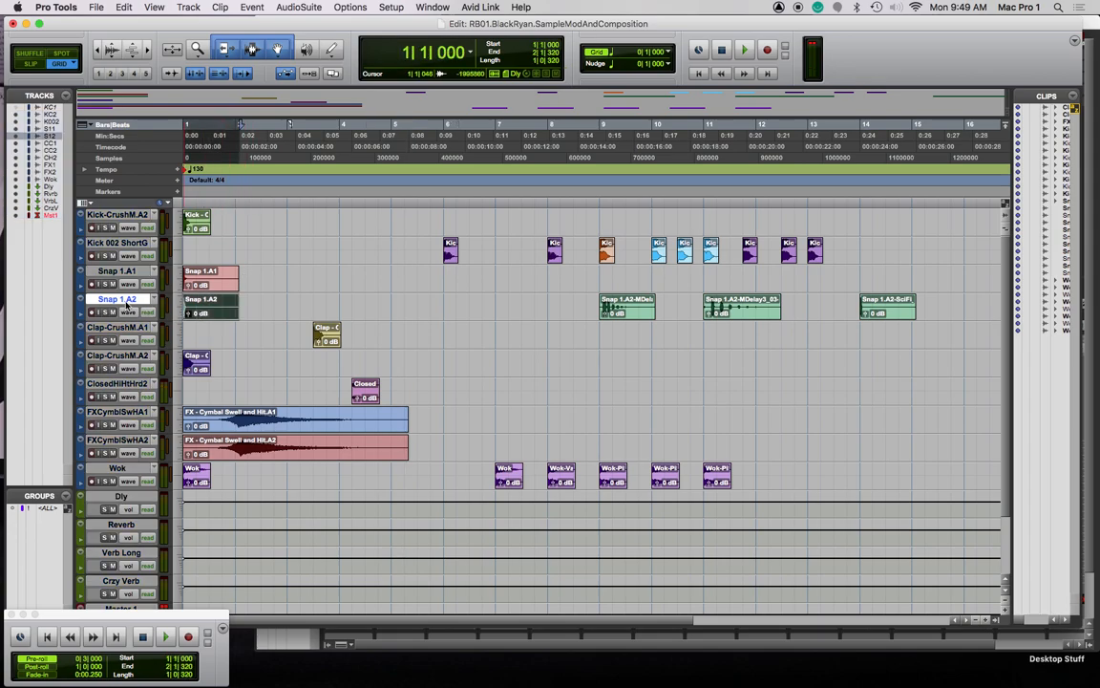
# Hide the Clap-CrushM.A2 and Snap 1.A2 tracks and return the Closed clip to bar 1
pyautogui.click(130, 359)
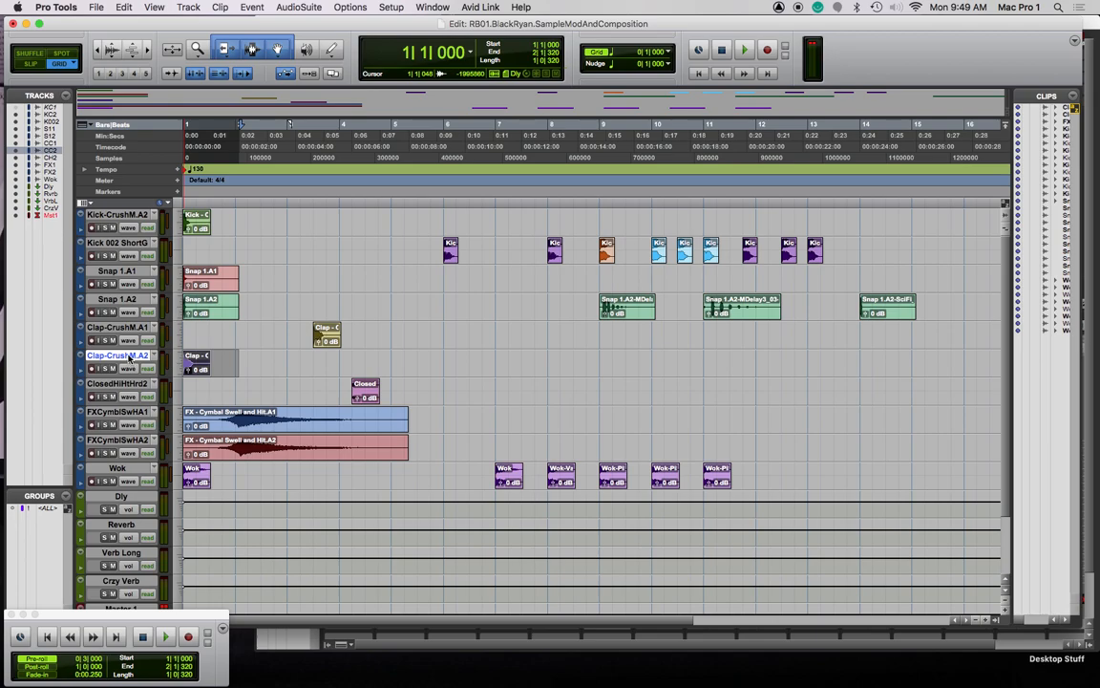
pyautogui.rightClick(130, 355)
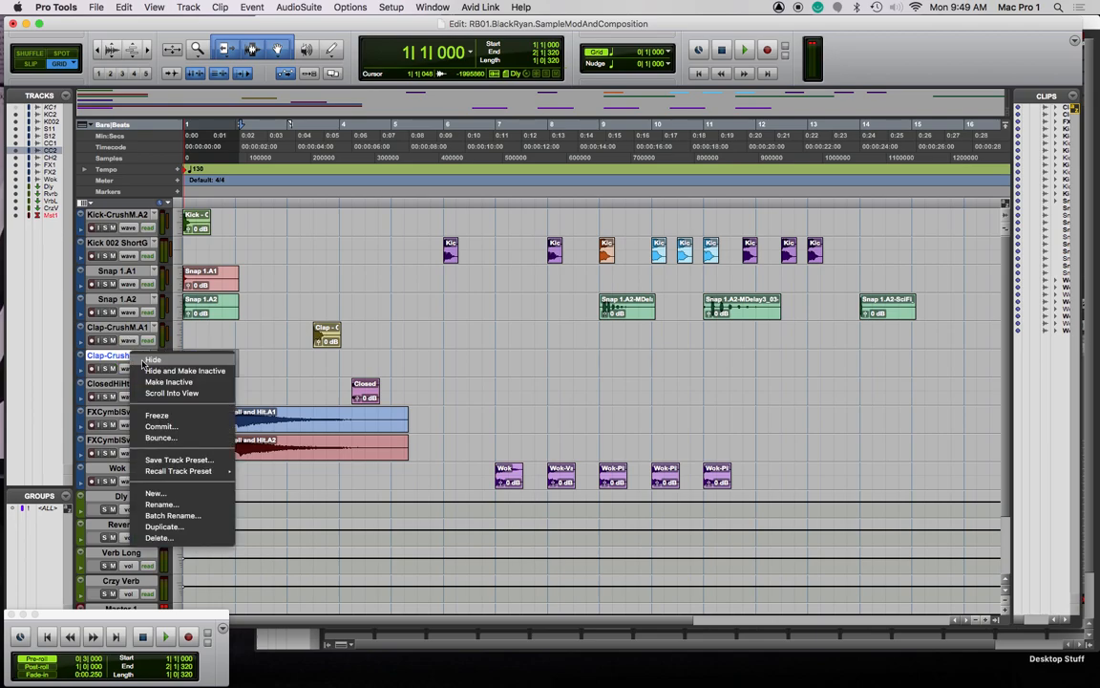
pyautogui.click(172, 366)
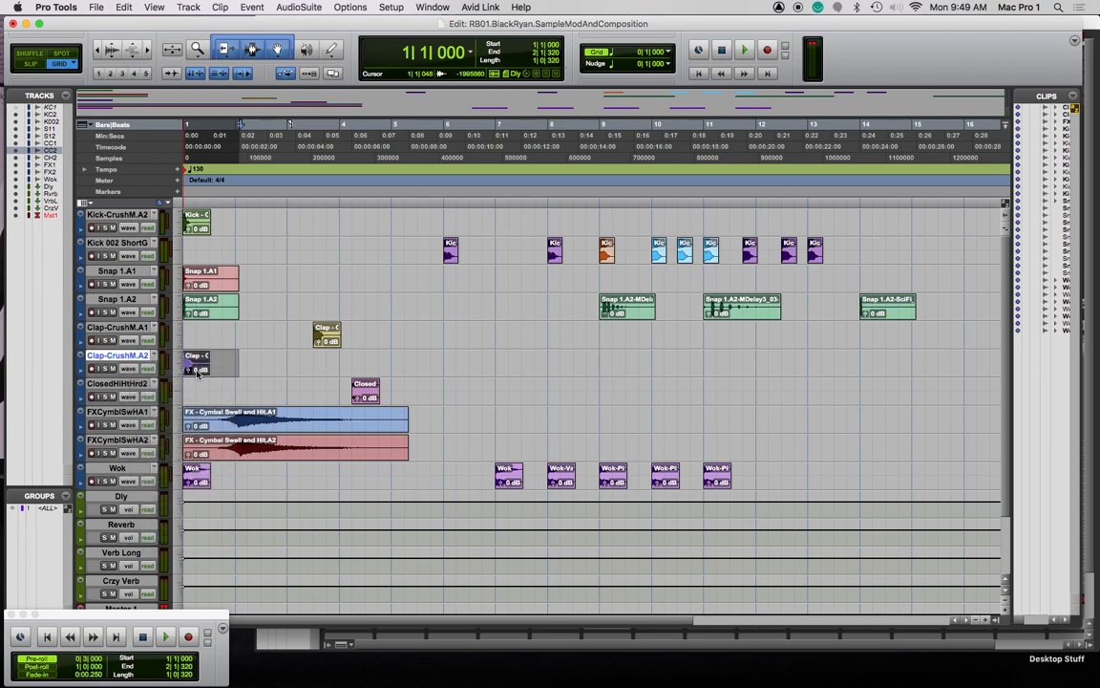
pyautogui.click(139, 303)
pyautogui.rightClick(134, 302)
pyautogui.click(186, 320)
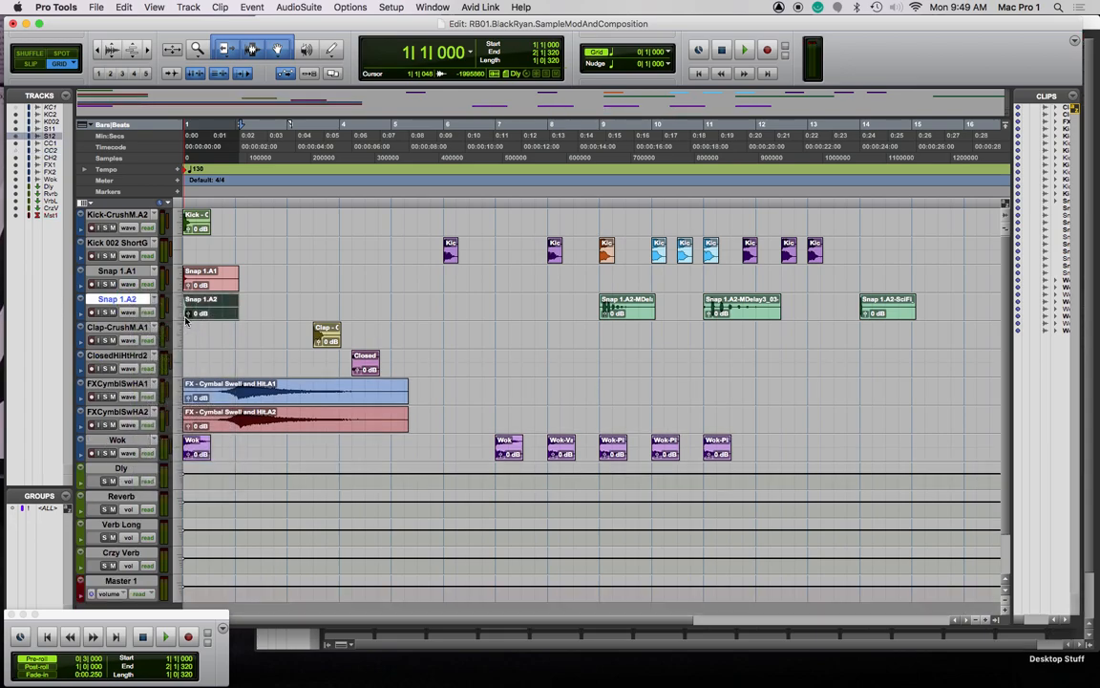
pyautogui.keyDown('ctrl'); pyautogui.click(367, 334); pyautogui.keyUp('ctrl')
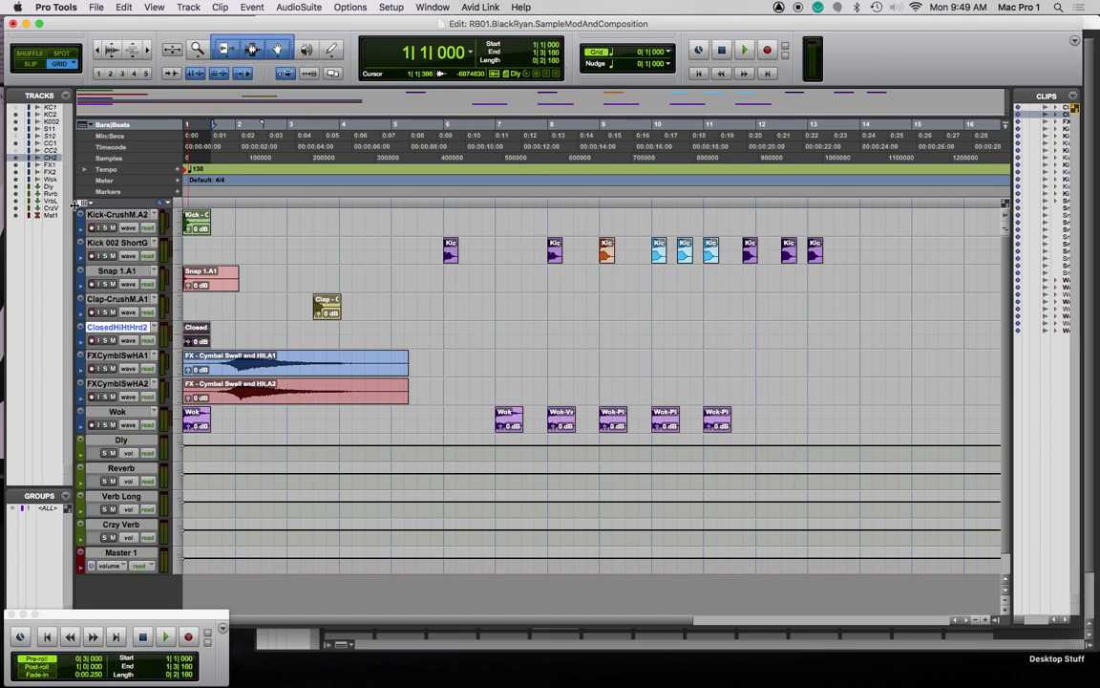
# Widen the Tracks list and show Clap-CrushM.A2 (reactivated) and Snap 1.A2 again
pyautogui.moveTo(75, 205); pyautogui.dragTo(208, 204)
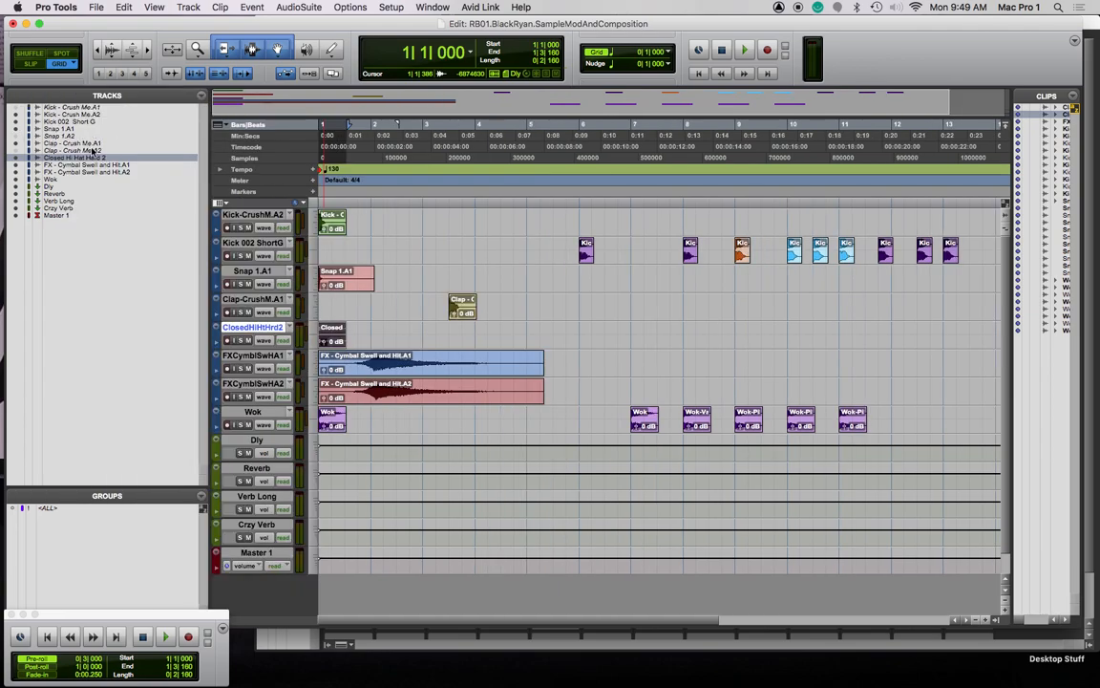
pyautogui.click(94, 150)
pyautogui.rightClick(82, 151)
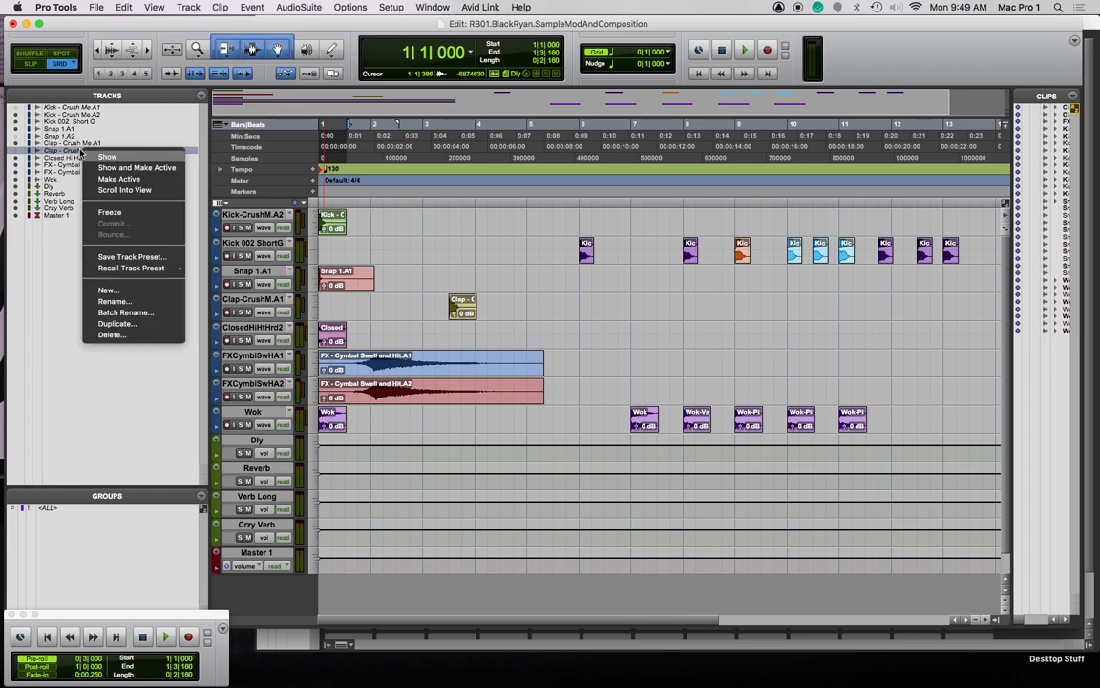
pyautogui.click(151, 169)
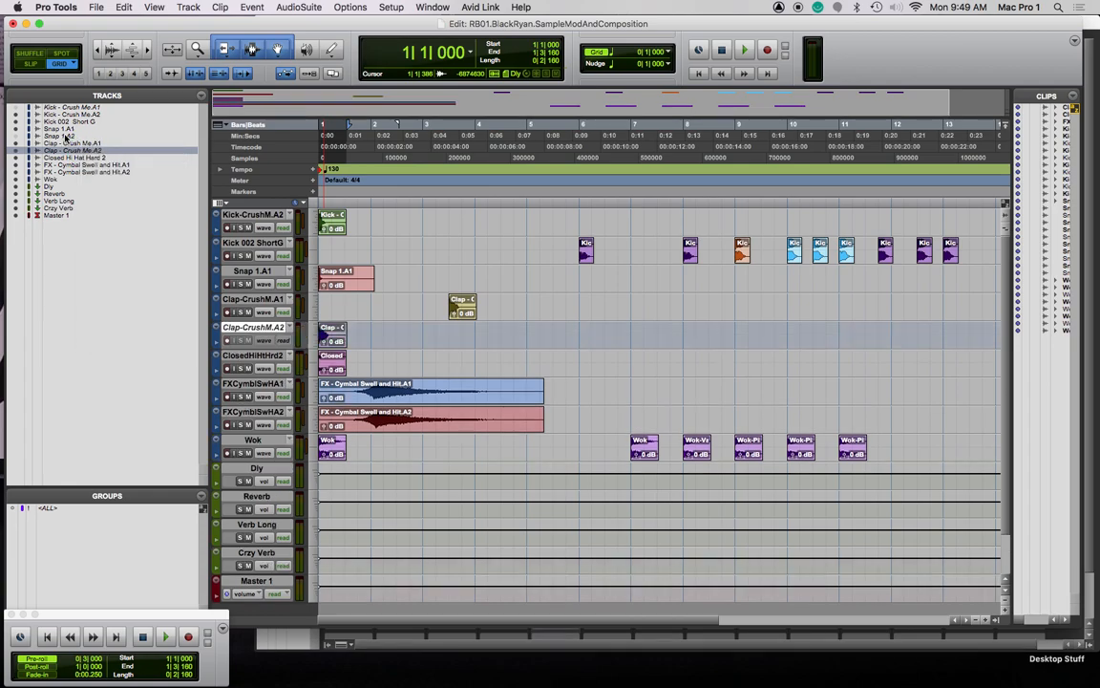
pyautogui.rightClick(69, 137)
pyautogui.click(119, 152)
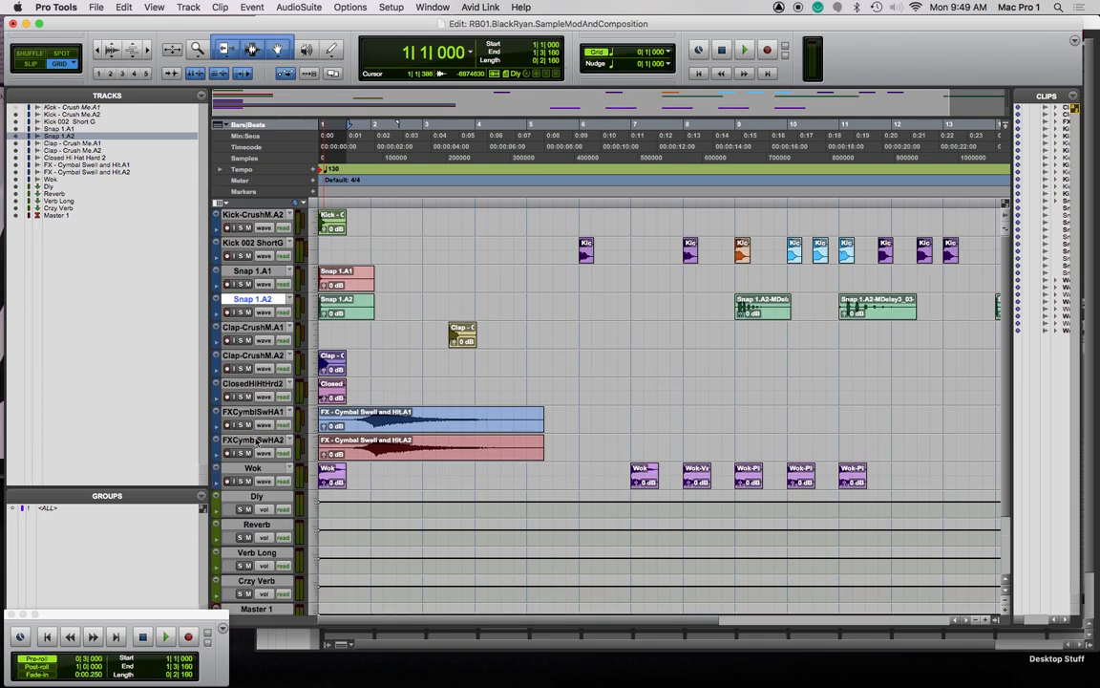
# Hide and deactivate the FXCymblSwHA2 track, then select Snap 1.A1
pyautogui.rightClick(266, 439)
pyautogui.click(299, 456)
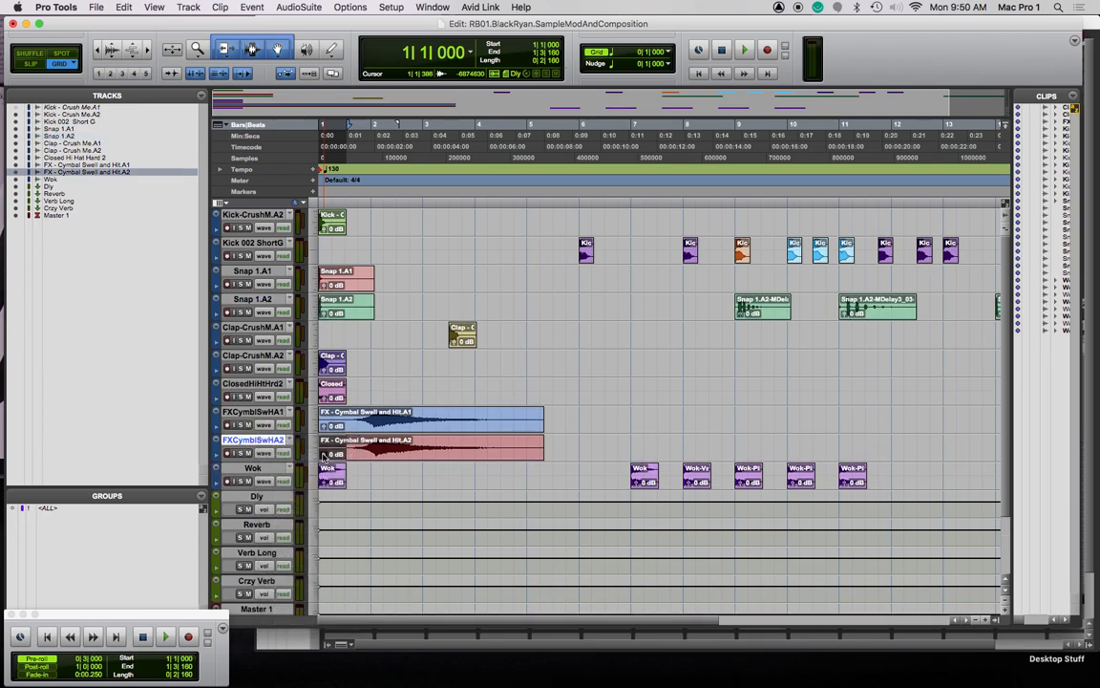
pyautogui.click(265, 272)
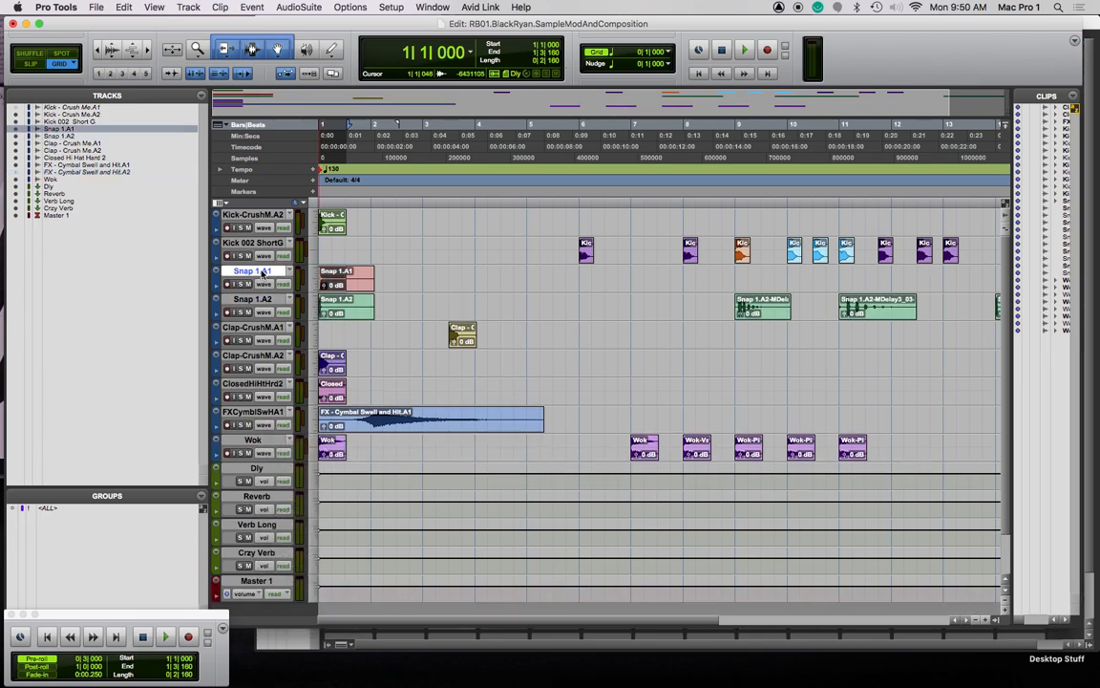
# Delete the Snap 1.A2 clip at bar 1, leaving the track name unchanged
pyautogui.click(510, 290)
pyautogui.click(253, 299)
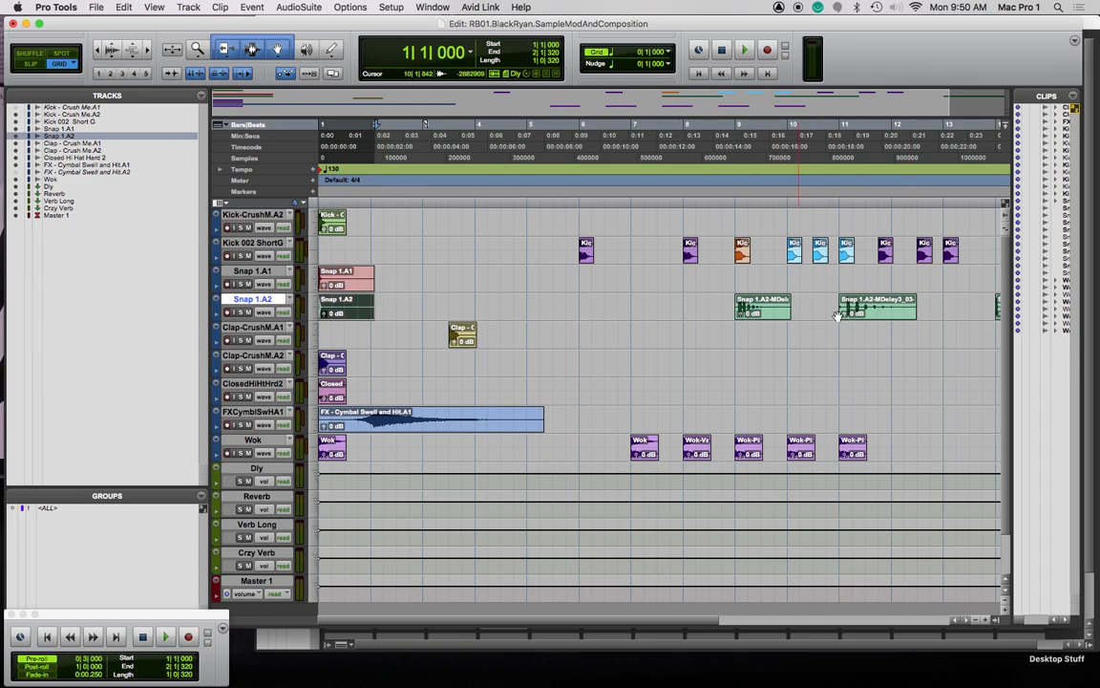
pyautogui.press('Delete')
pyautogui.doubleClick(266, 300)
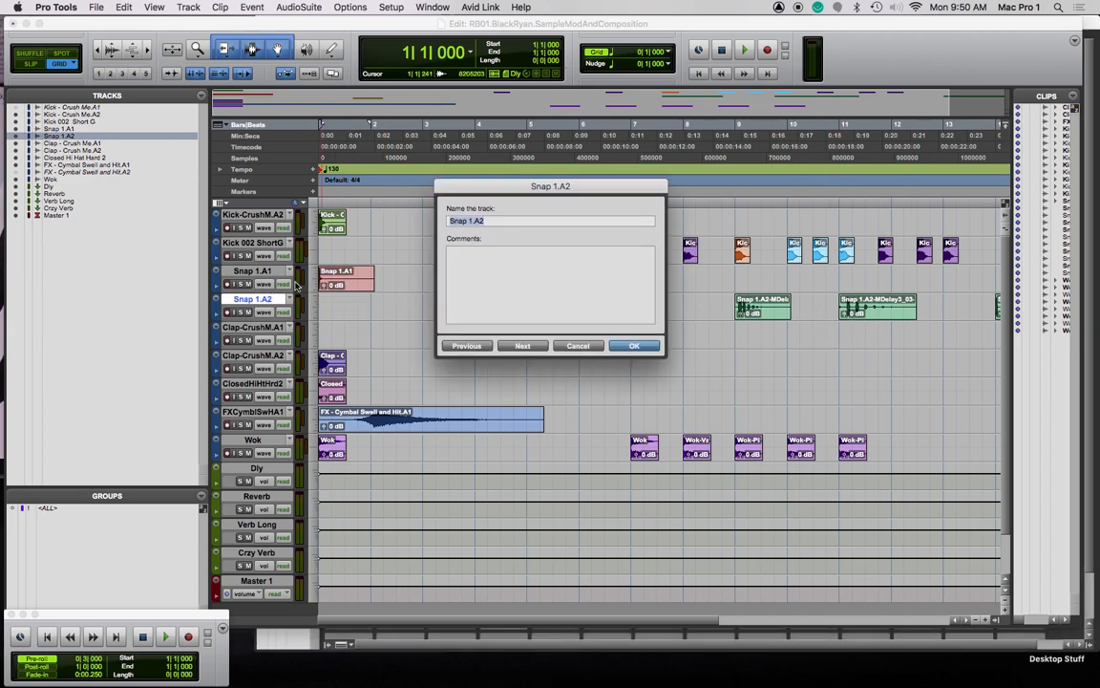
pyautogui.click(579, 346)
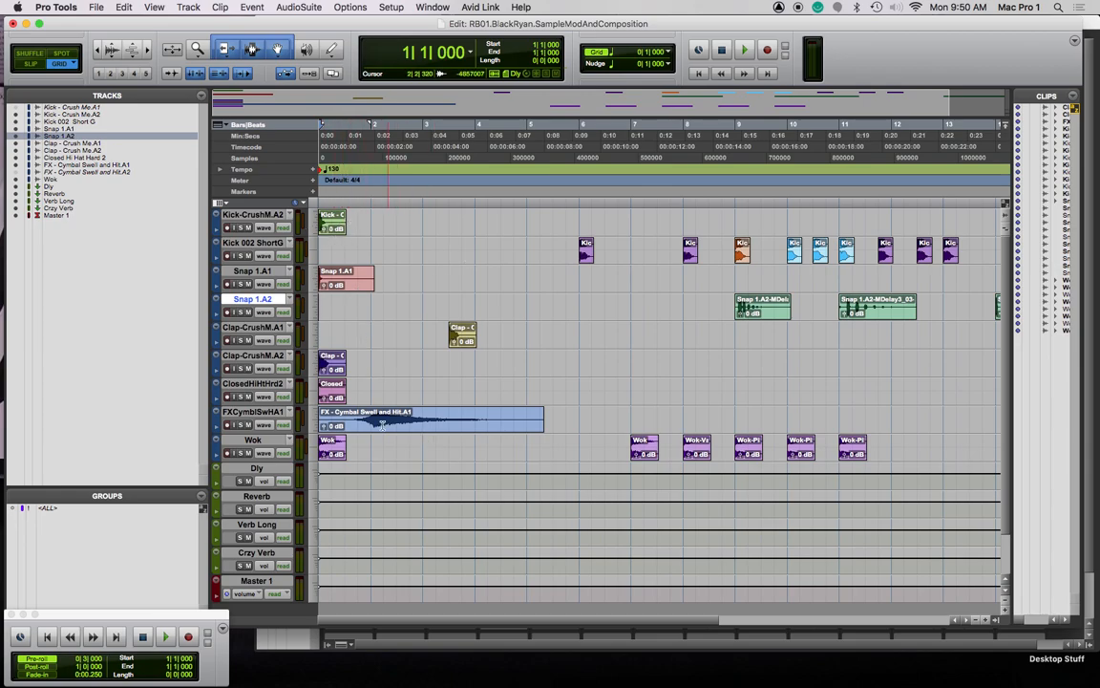
# Move the Closed hi-hat clip to about bar 2 and play the session from the start
pyautogui.click(334, 368)
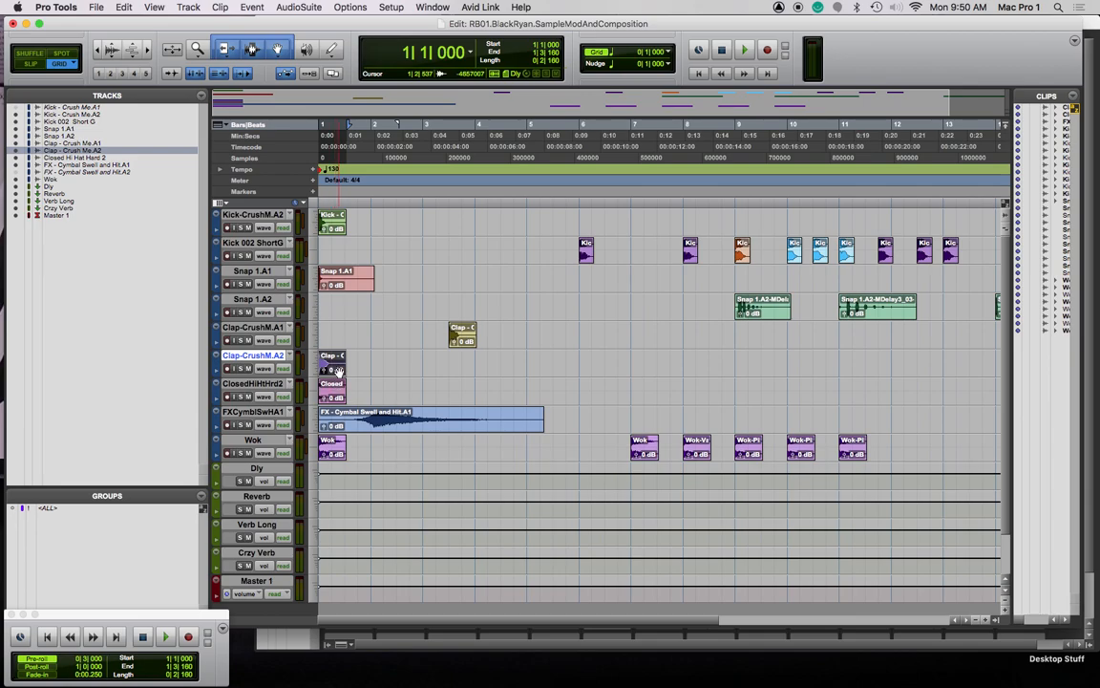
pyautogui.moveTo(333, 399); pyautogui.dragTo(397, 393)
pyautogui.press('Return')
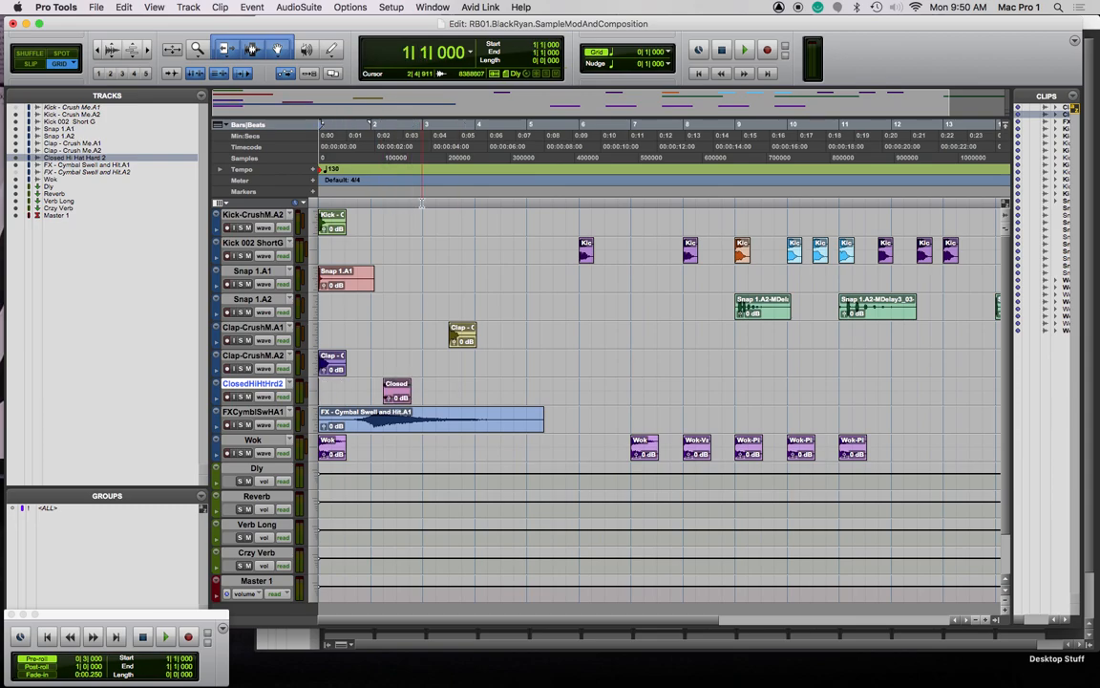
pyautogui.press('space')
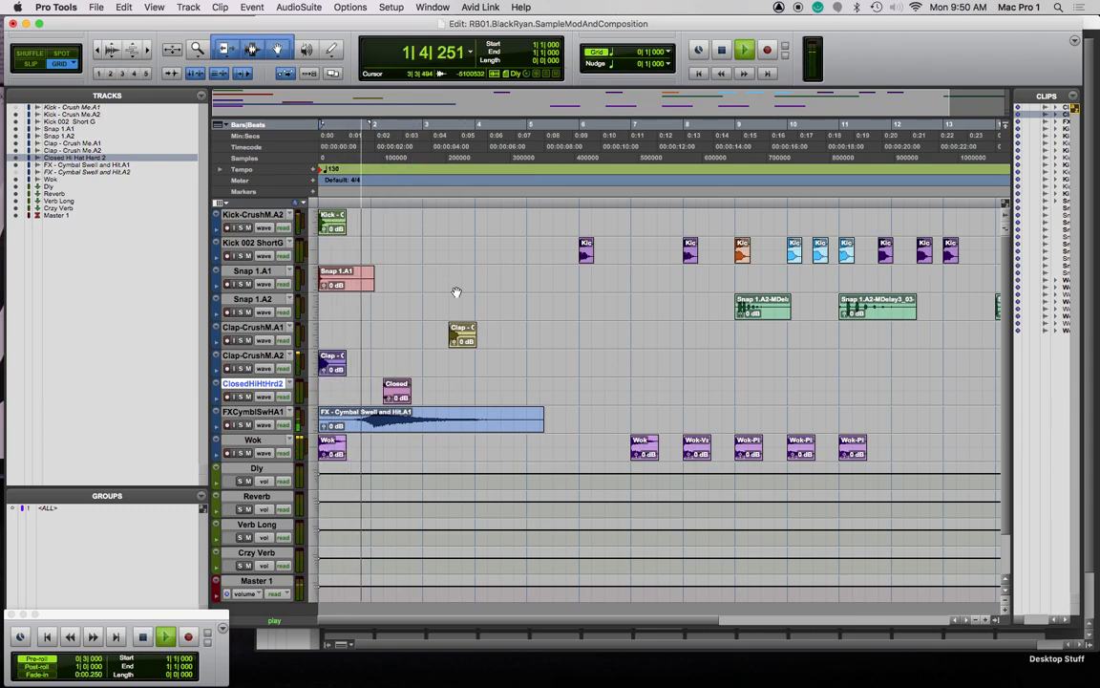
pyautogui.press('space')
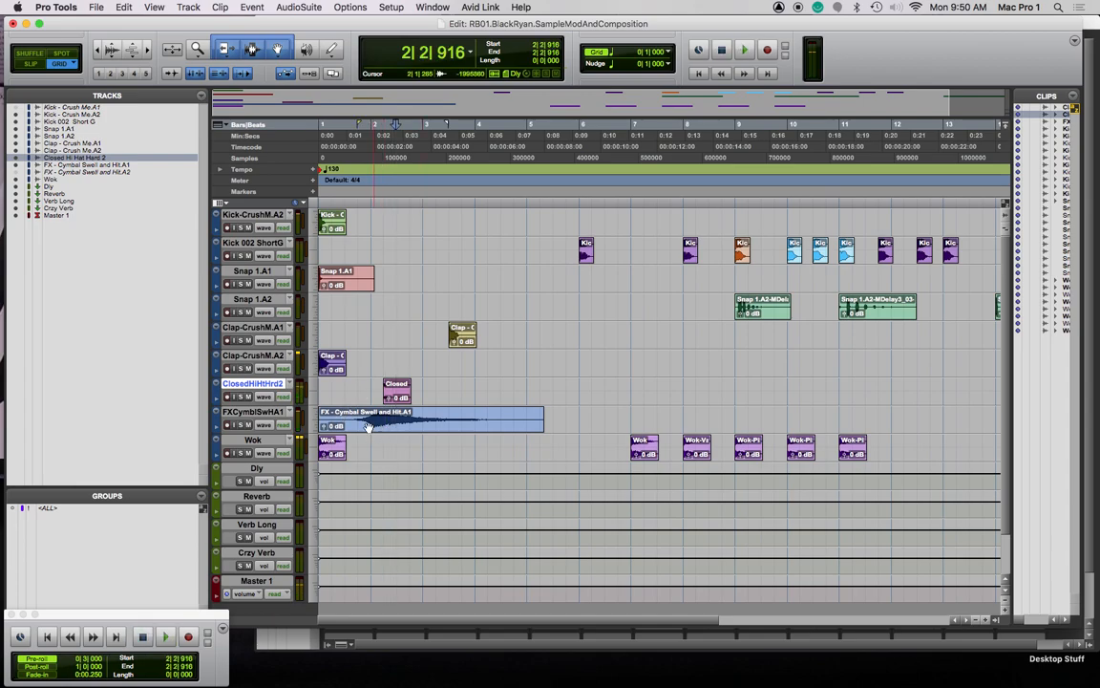
# Drag the cymbal swell clip one beat earlier, keeping the grid at 1/4 note
pyautogui.moveTo(328, 417); pyautogui.dragTo(369, 422)
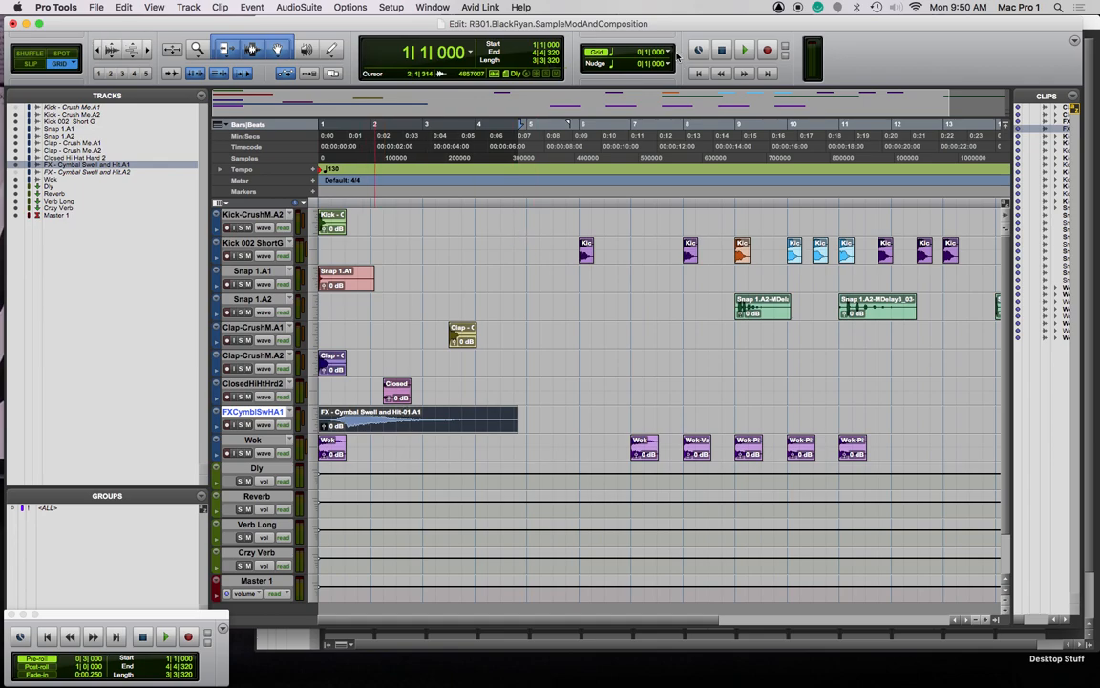
pyautogui.click(671, 53)
pyautogui.click(671, 54)
pyautogui.moveTo(333, 202); pyautogui.dragTo(289, 204)
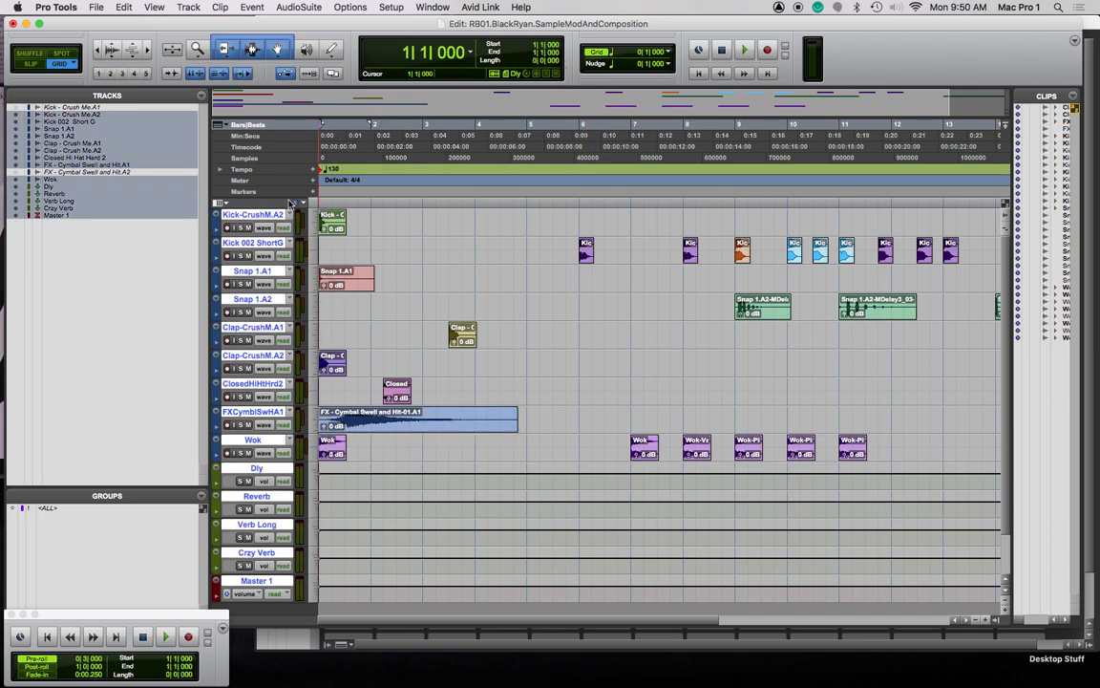
# Copy the kick clip to bar 1 of Kick 002 ShortG and audition the opening bars
pyautogui.press('space')
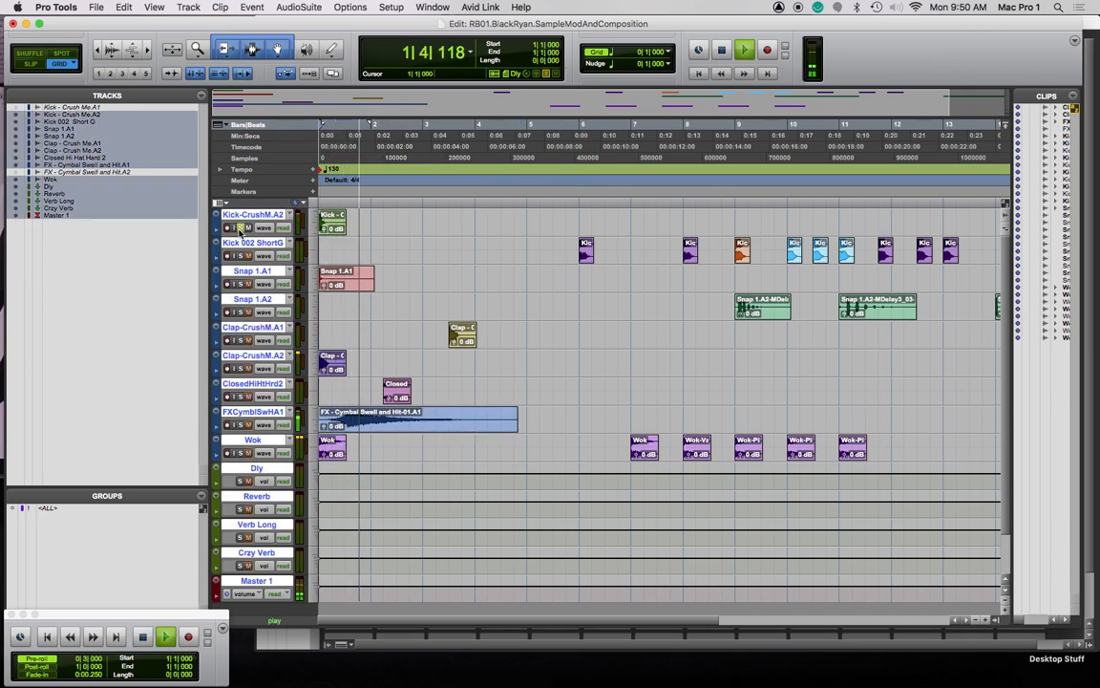
pyautogui.press('space')
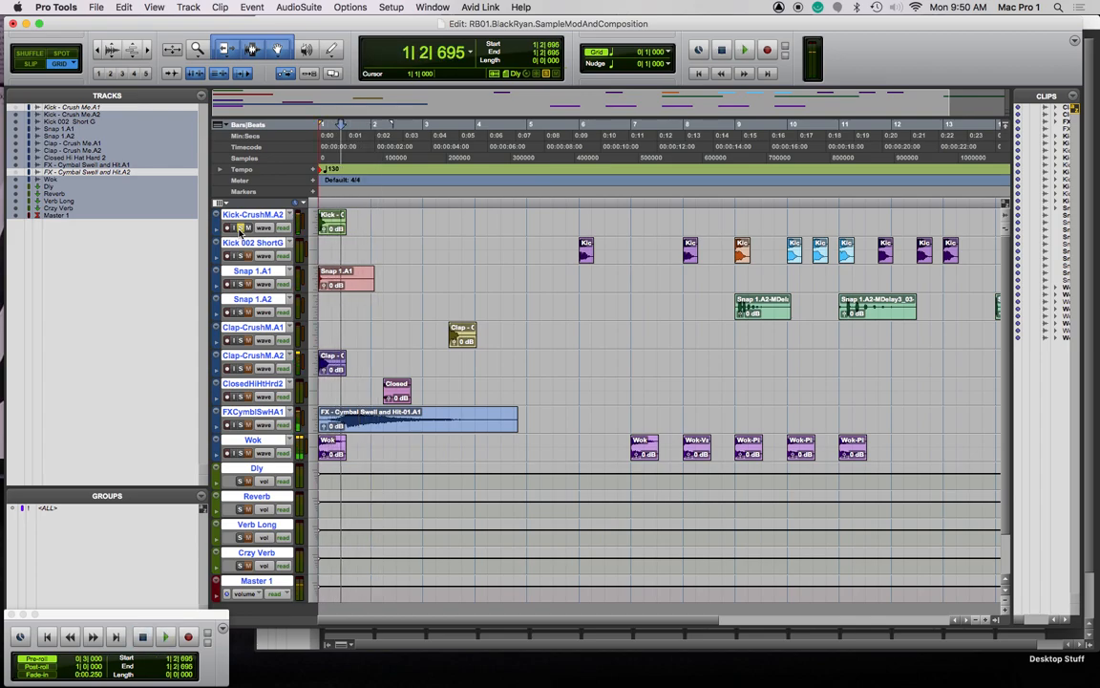
pyautogui.moveTo(587, 252); pyautogui.dragTo(328, 254)
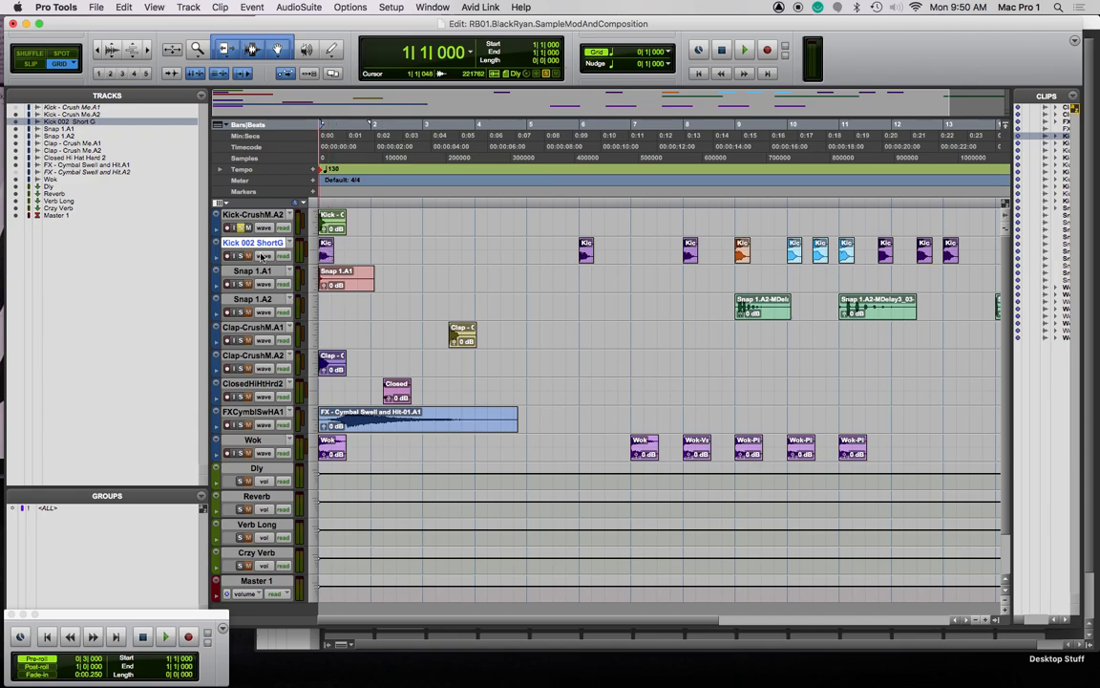
pyautogui.press('space')
pyautogui.press('space')
pyautogui.press('super+bracketright')
pyautogui.press('super+bracketright')
pyautogui.press('super+bracketright')
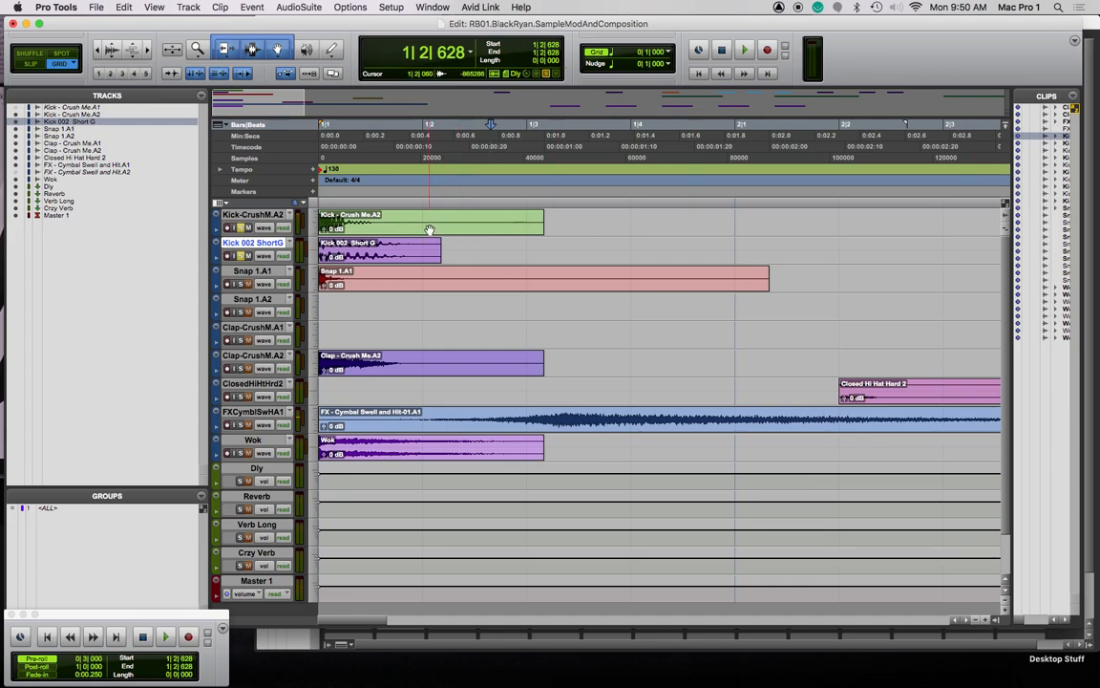
# In the Mix window, lower all faders together to -2.2 dB using the <ALL> group
pyautogui.press('super+equal')
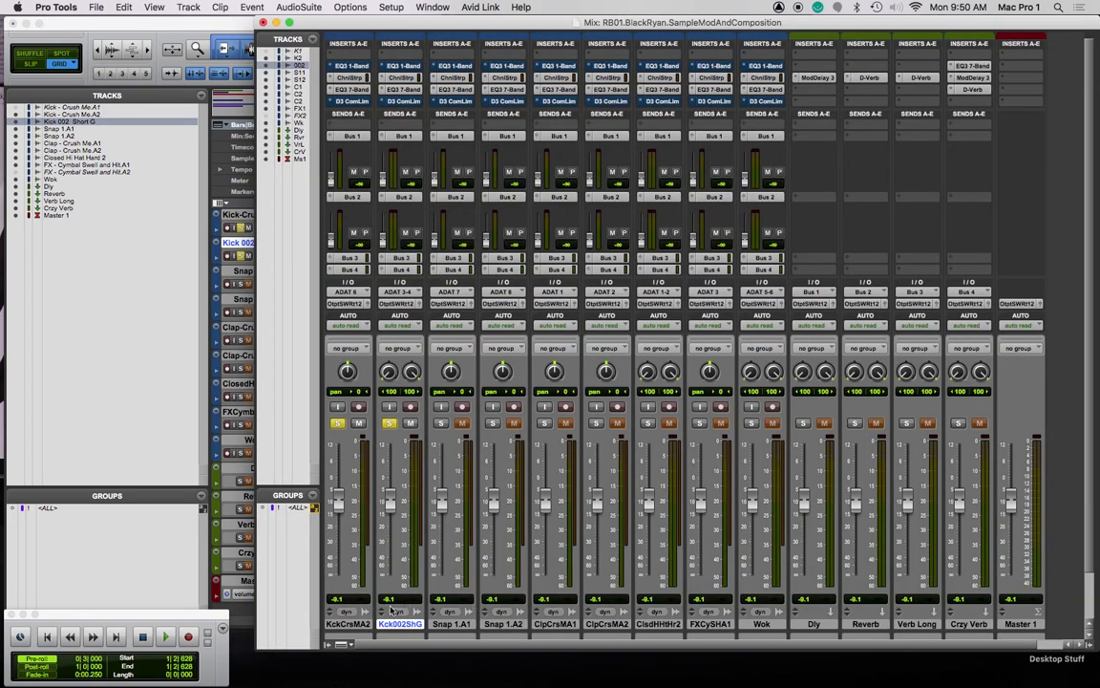
pyautogui.click(296, 507)
pyautogui.moveTo(342, 496); pyautogui.dragTo(341, 474)
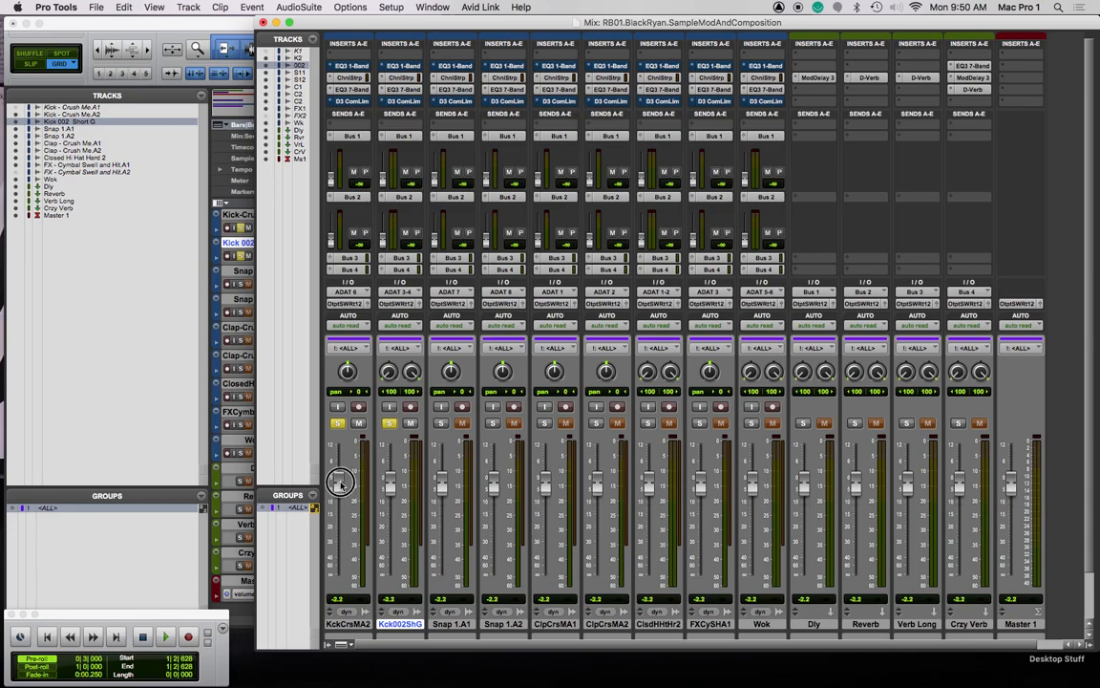
pyautogui.click(298, 508)
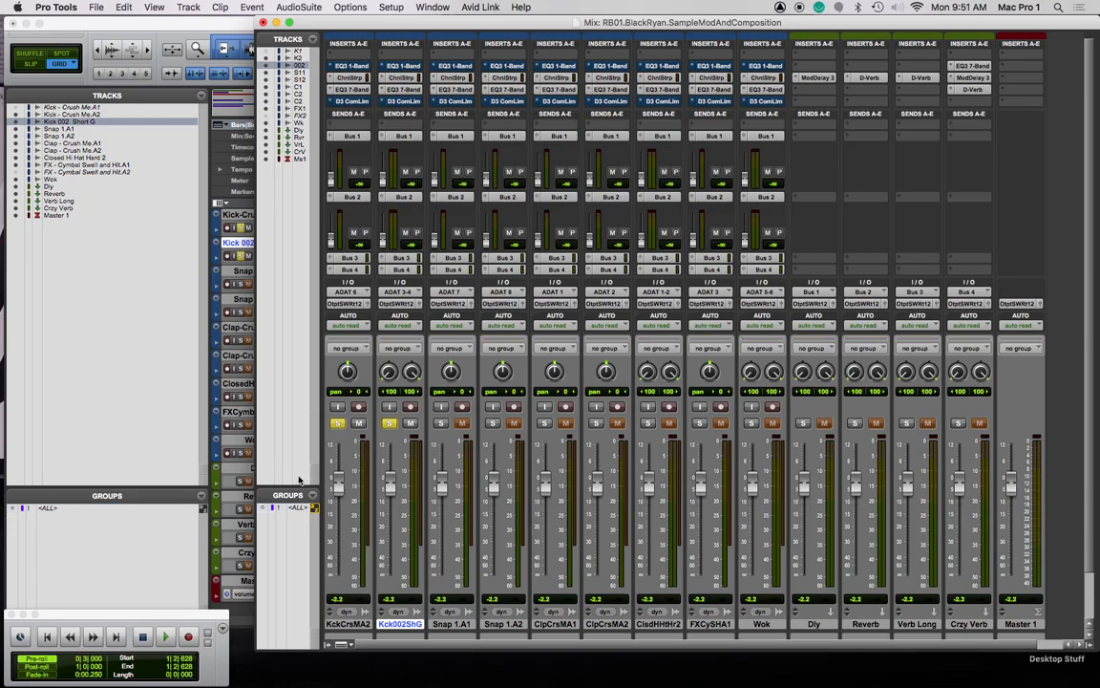
pyautogui.press('super+equal')
pyautogui.press('Return')
pyautogui.press('space')
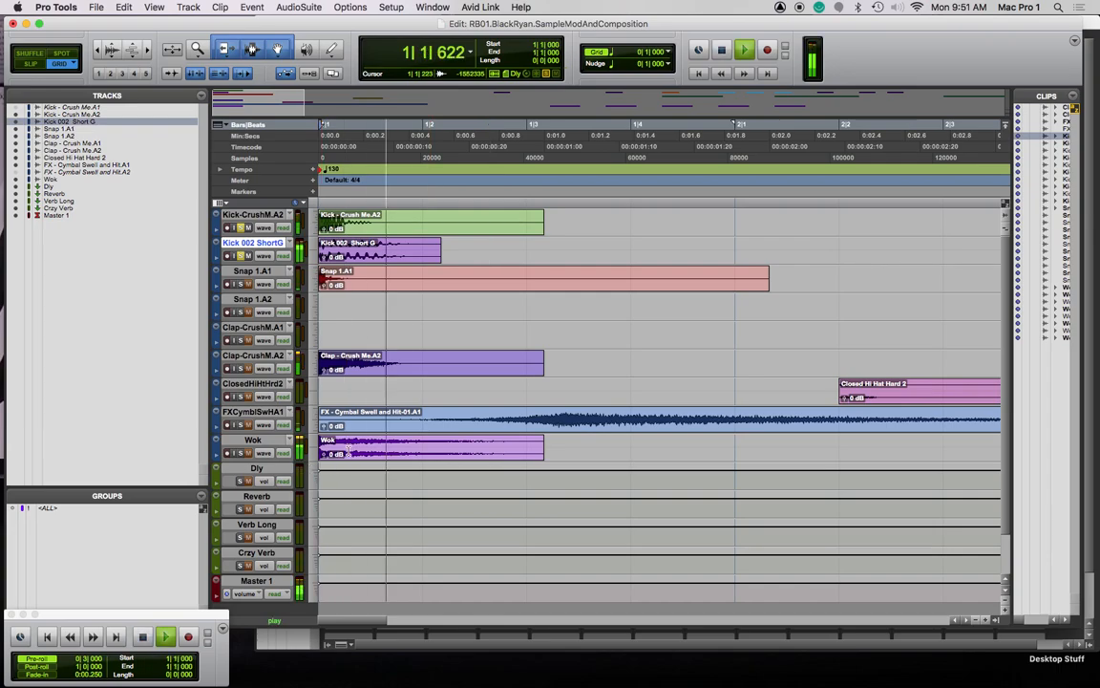
# Unsolo Kick 002 ShortG and copy its Kick 002 clip to bars 2 and 3
pyautogui.press('space')
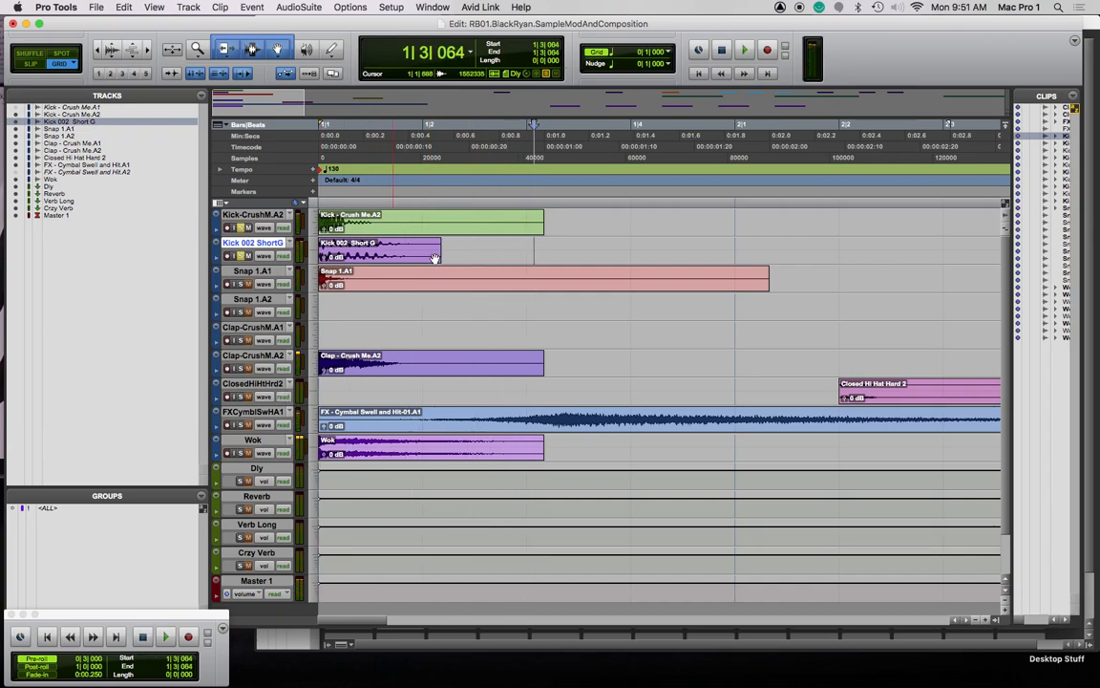
pyautogui.click(240, 257)
pyautogui.press('super+[')
pyautogui.press('super+[')
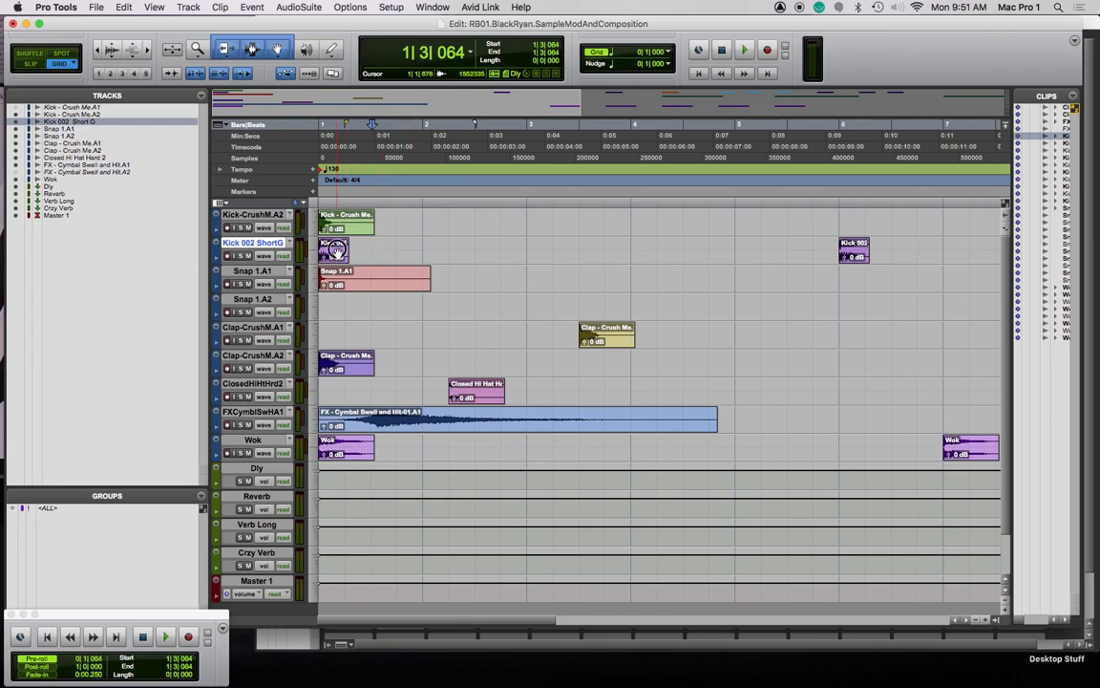
pyautogui.moveTo(338, 256); pyautogui.dragTo(541, 258)
pyautogui.moveTo(355, 226); pyautogui.dragTo(384, 227)
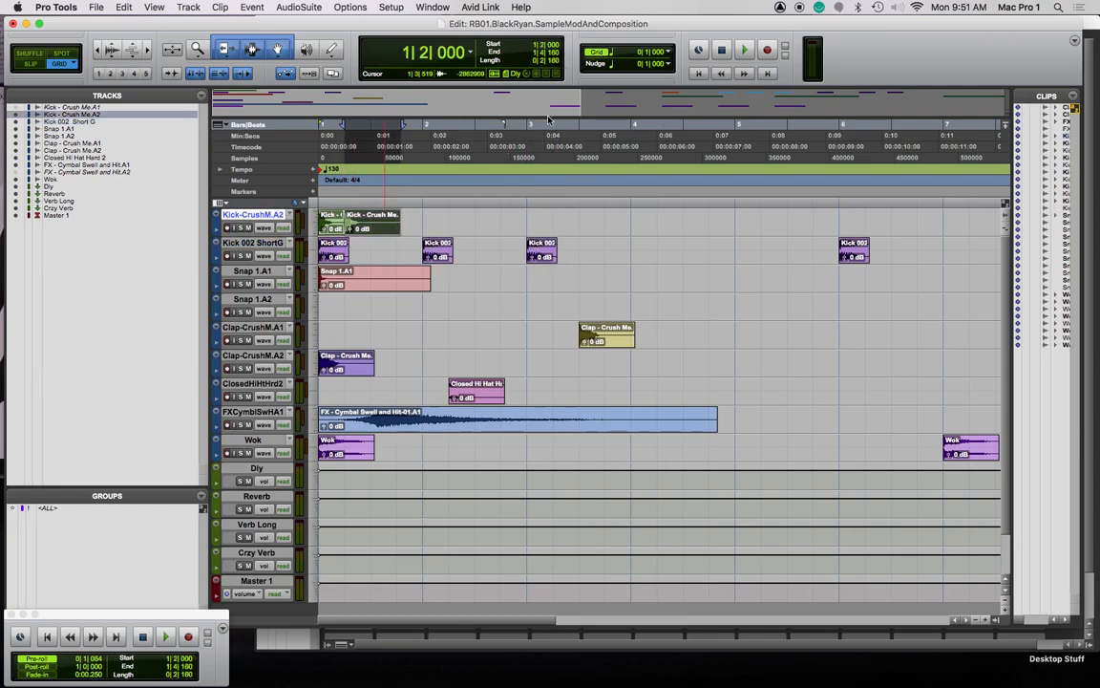
# Set the grid to 1/16 note and drop a Kick 002 copy at beat 1|2
pyautogui.click(666, 56)
pyautogui.click(692, 75)
pyautogui.moveTo(334, 256); pyautogui.dragTo(306, 205)
# Mute Kick-CrushM.A2, play the beat, and trim the end of the last Kick 002 clip
pyautogui.click(246, 228)
pyautogui.click(464, 201)
pyautogui.press('Return')
pyautogui.press('space')
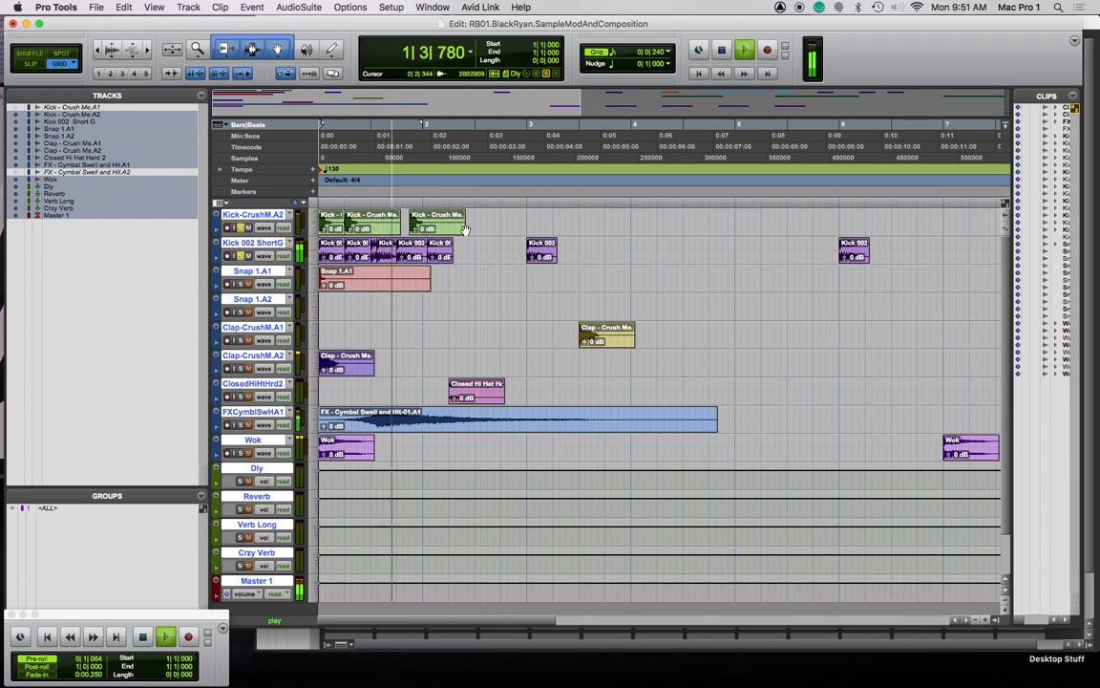
pyautogui.press('space')
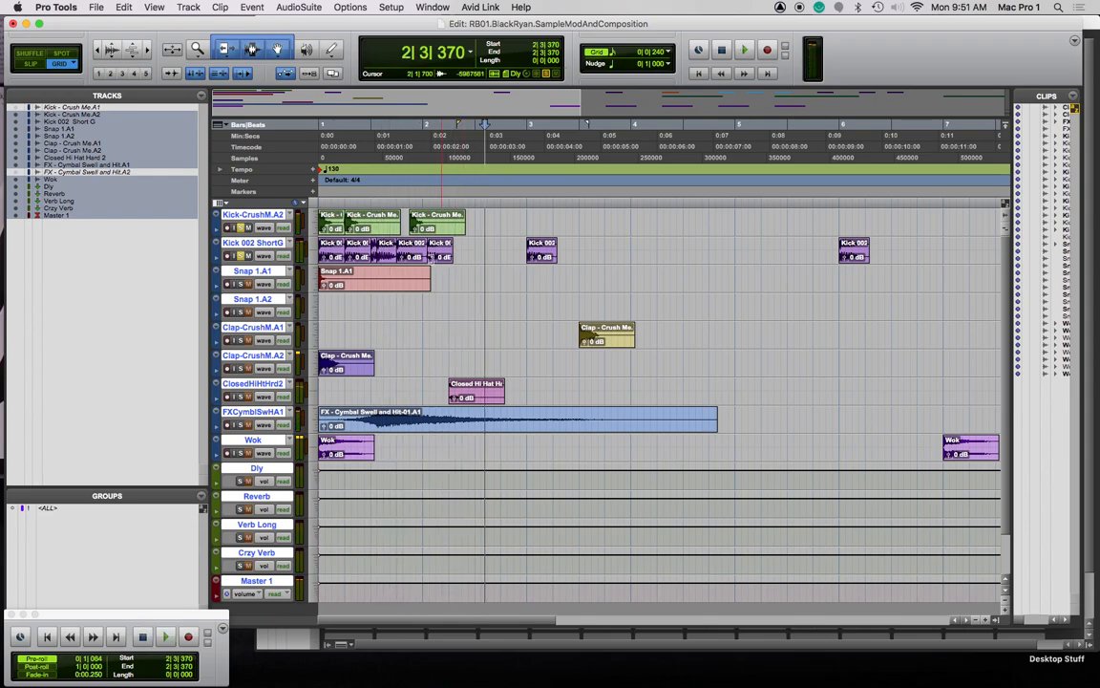
pyautogui.moveTo(476, 247); pyautogui.dragTo(320, 252)
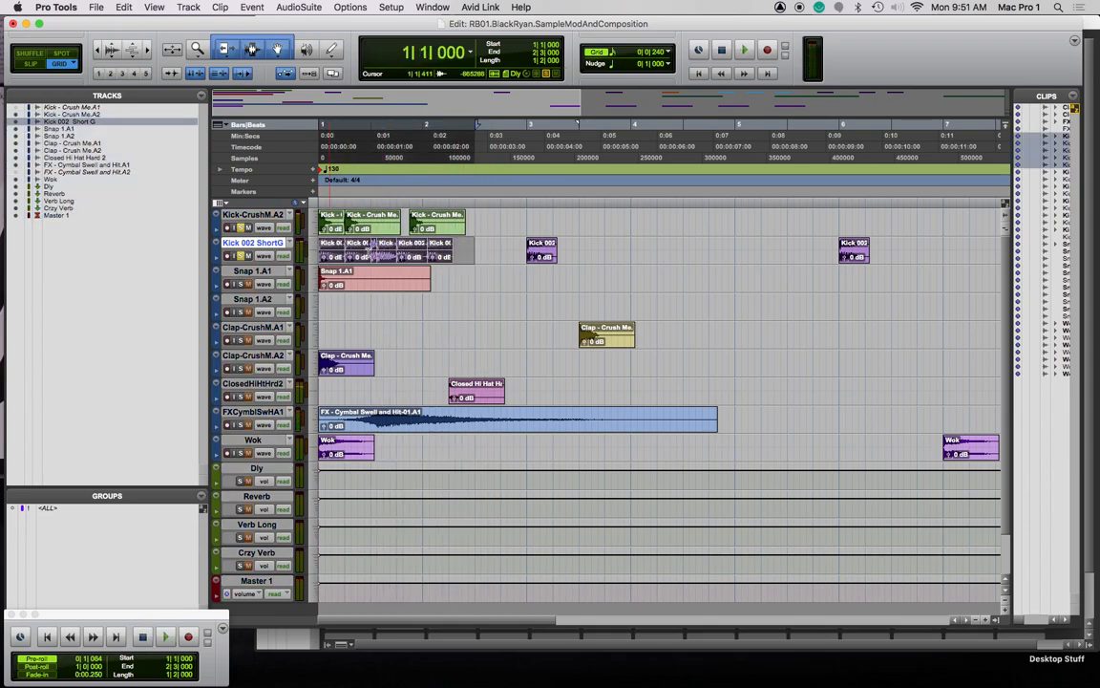
pyautogui.moveTo(450, 256); pyautogui.dragTo(458, 259)
pyautogui.press('super+bracketright')
pyautogui.press('super+bracketright')
pyautogui.press('super+bracketright')
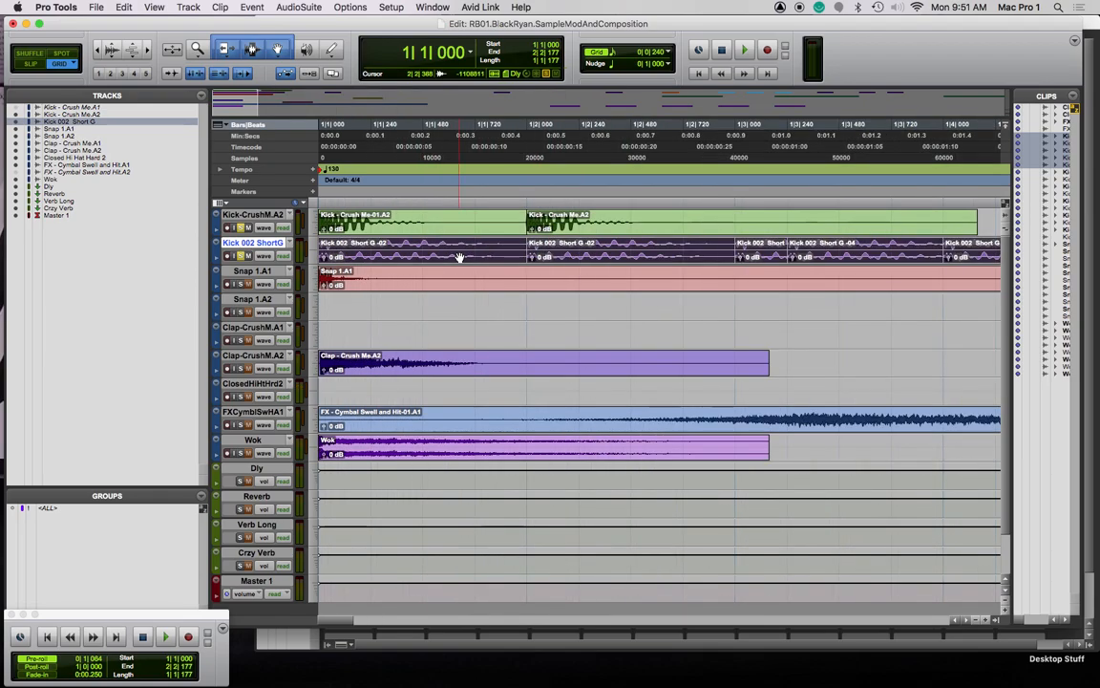
# Review the Kick 002 clips across two bars and play the beat from the start
pyautogui.press('super+bracketleft')
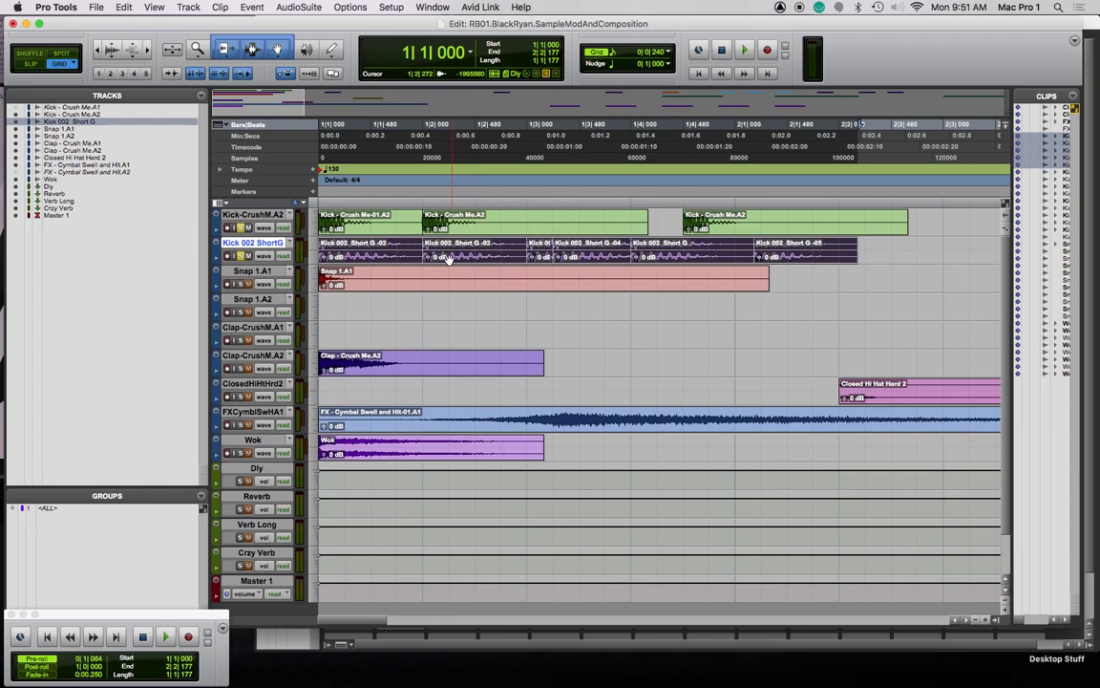
pyautogui.click(411, 256)
pyautogui.click(516, 251)
pyautogui.click(477, 250)
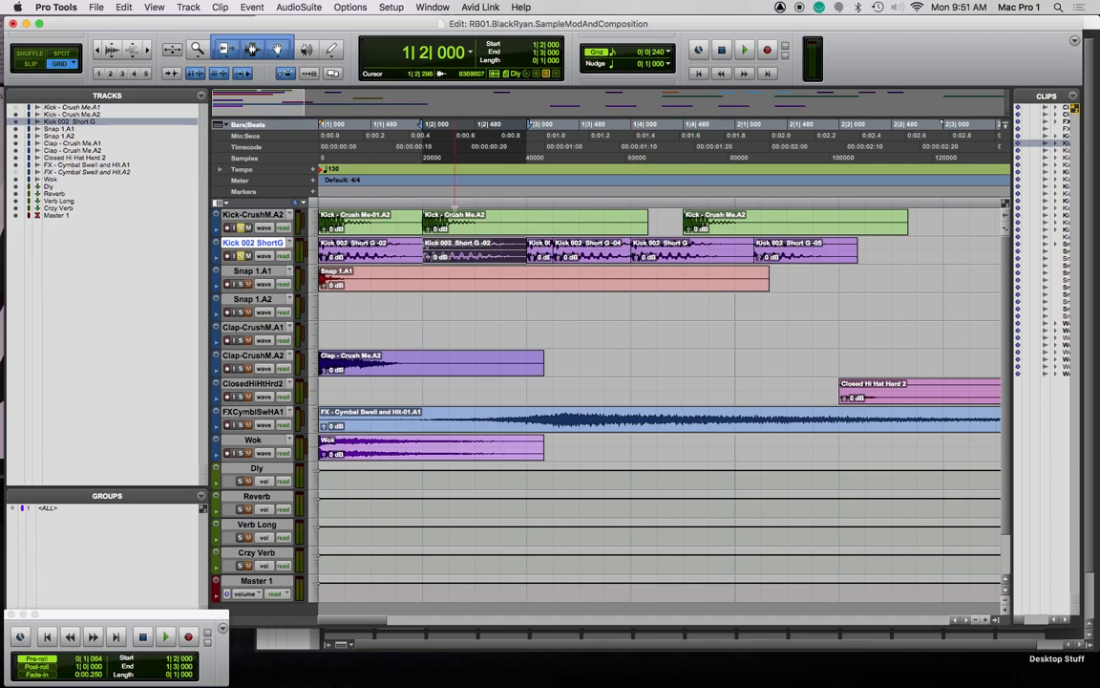
pyautogui.press('Return')
pyautogui.press('space')
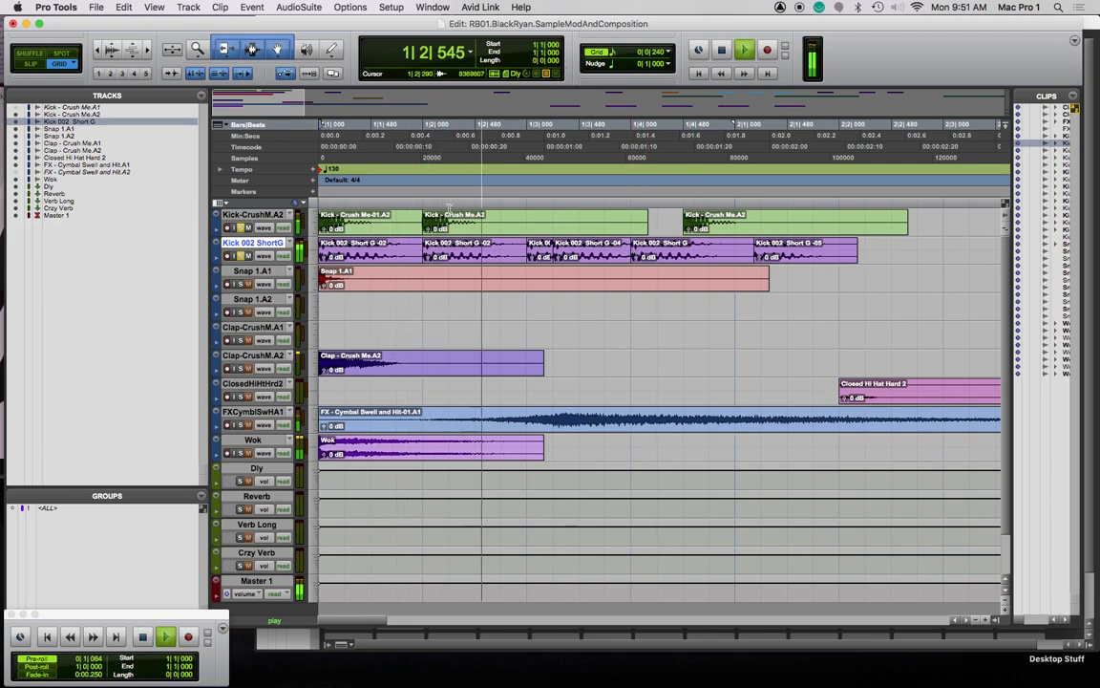
pyautogui.press('space')
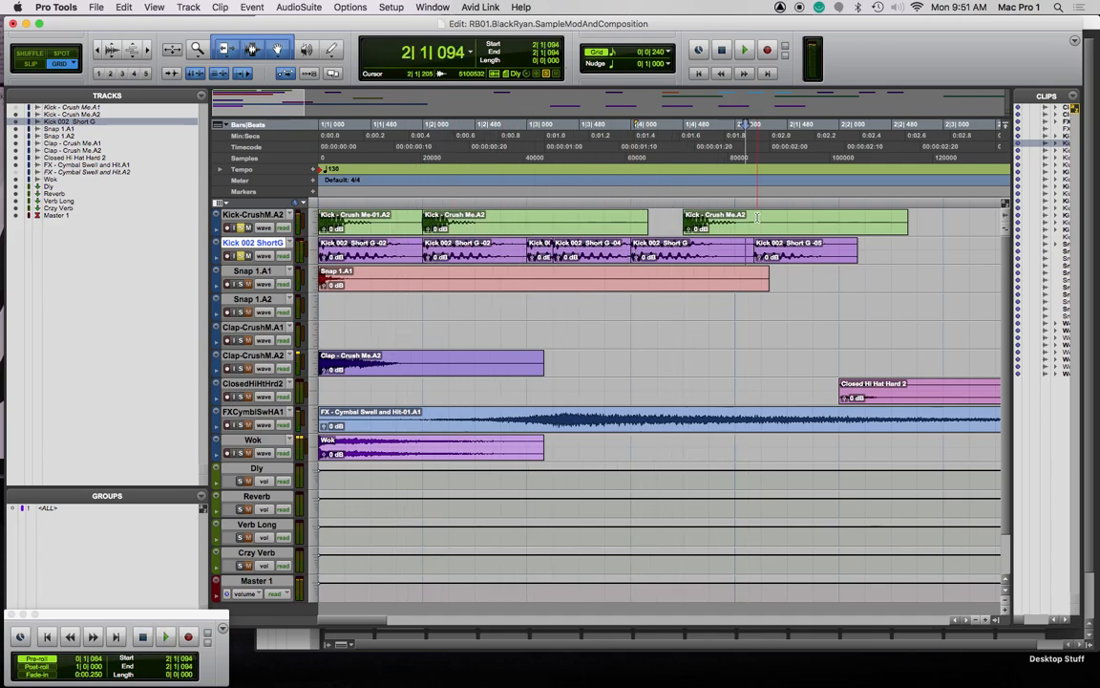
# Move the Kick-Crush Me clip to 1|4|000 and copy it to 2|1|000
pyautogui.click(740, 229)
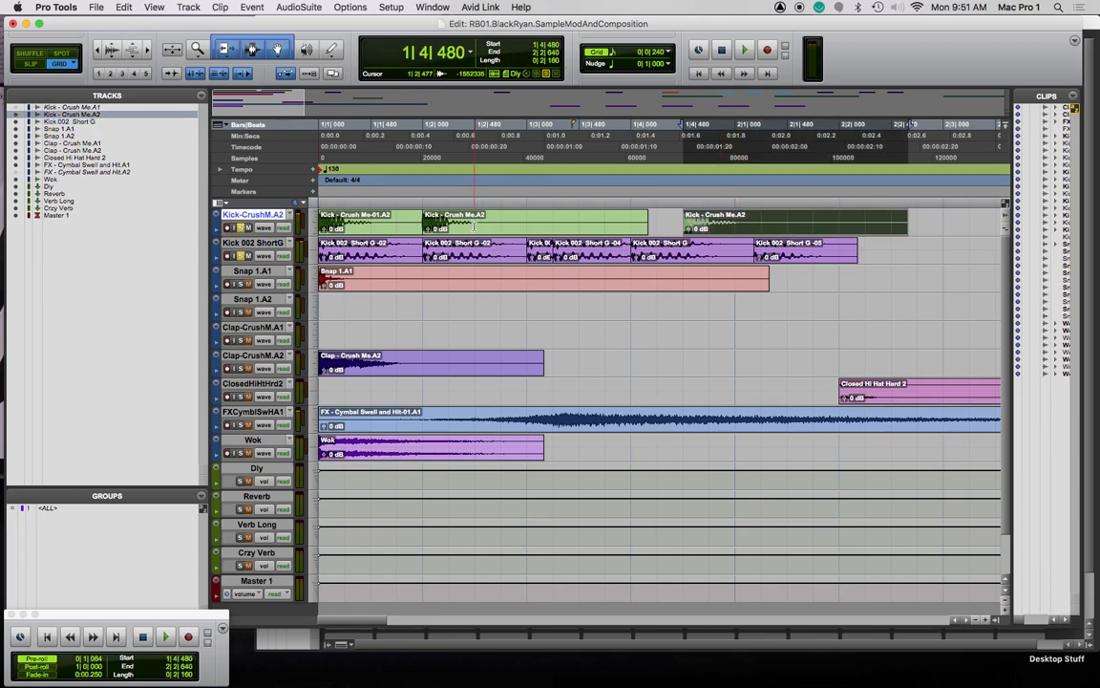
pyautogui.moveTo(768, 226); pyautogui.dragTo(726, 225)
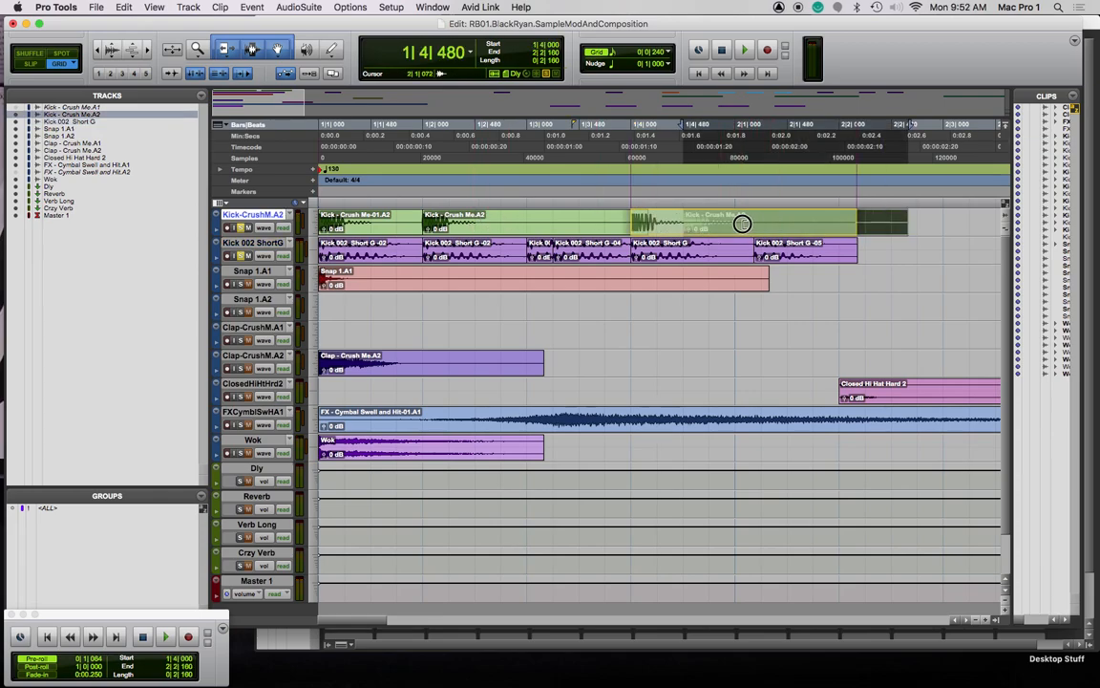
pyautogui.moveTo(489, 232); pyautogui.dragTo(800, 224)
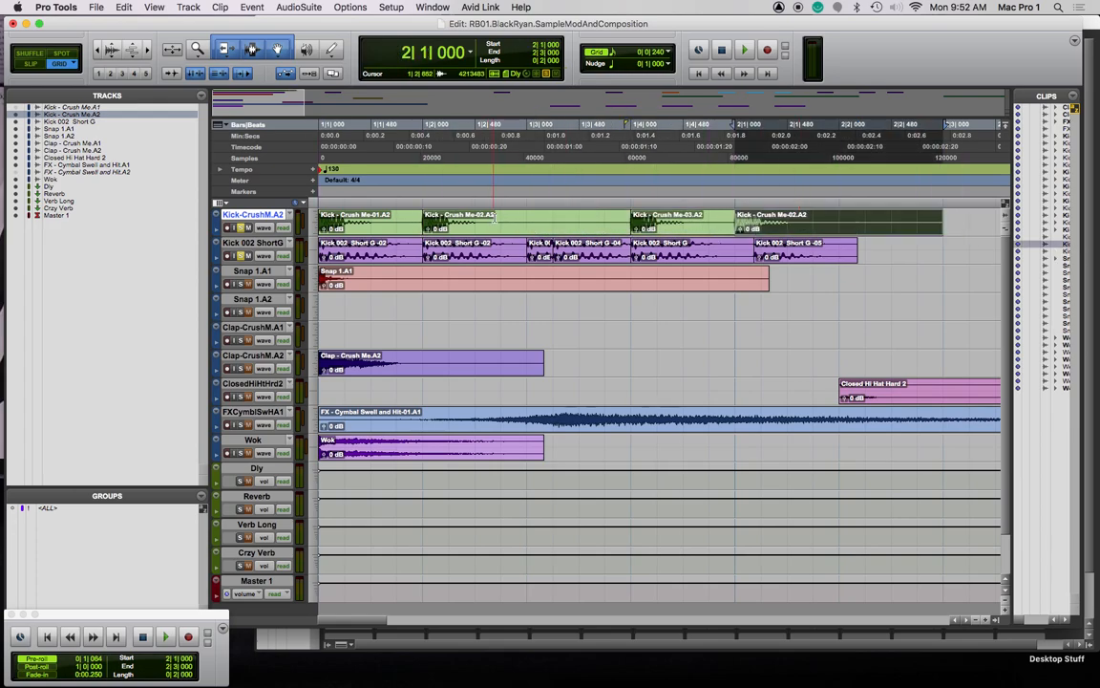
pyautogui.press('Return')
pyautogui.press('space')
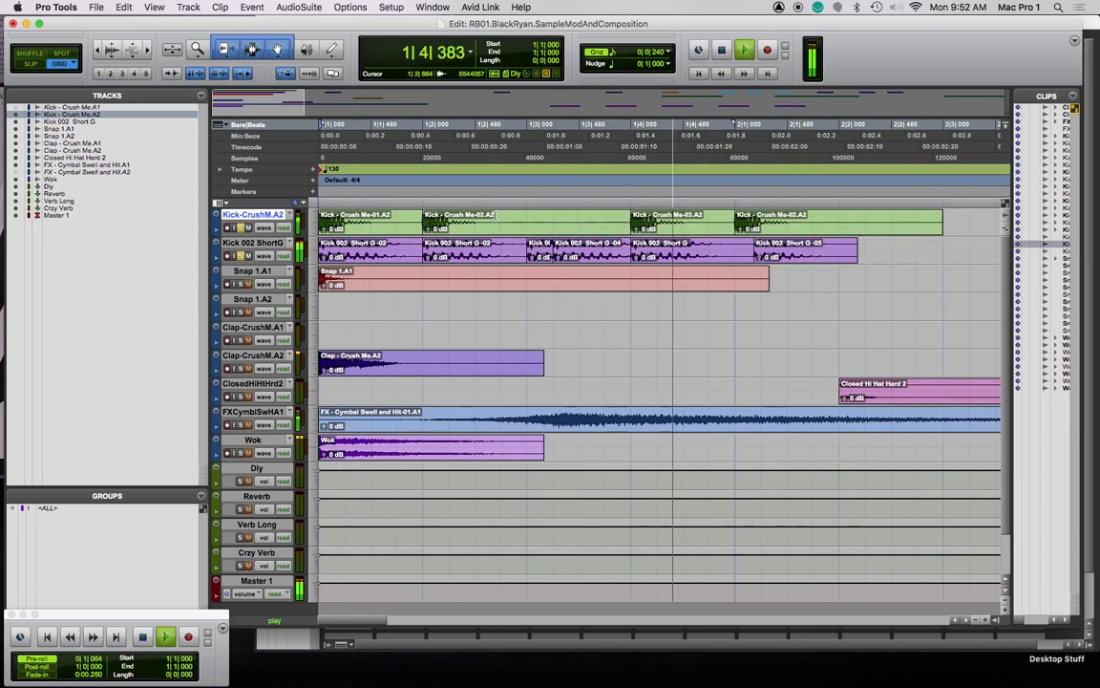
pyautogui.press('space')
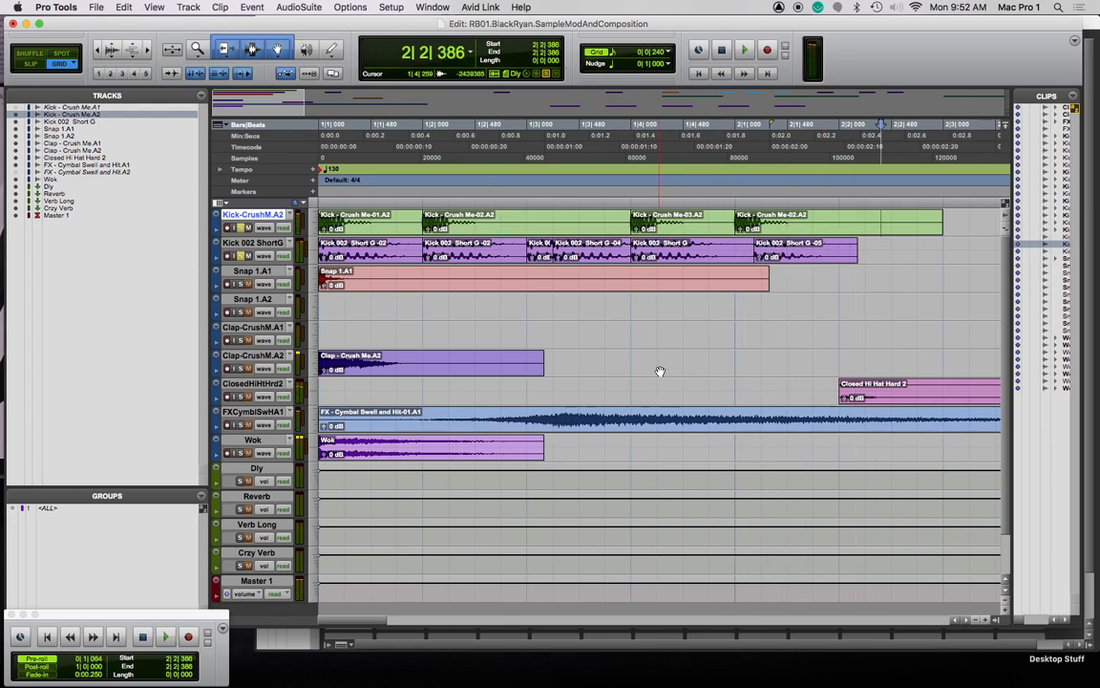
# Copy the Snap 1.A1 clip to beat 2 and place the clap clips on beats 2 and 4
pyautogui.moveTo(404, 284); pyautogui.dragTo(692, 286)
pyautogui.moveTo(382, 364); pyautogui.dragTo(508, 373)
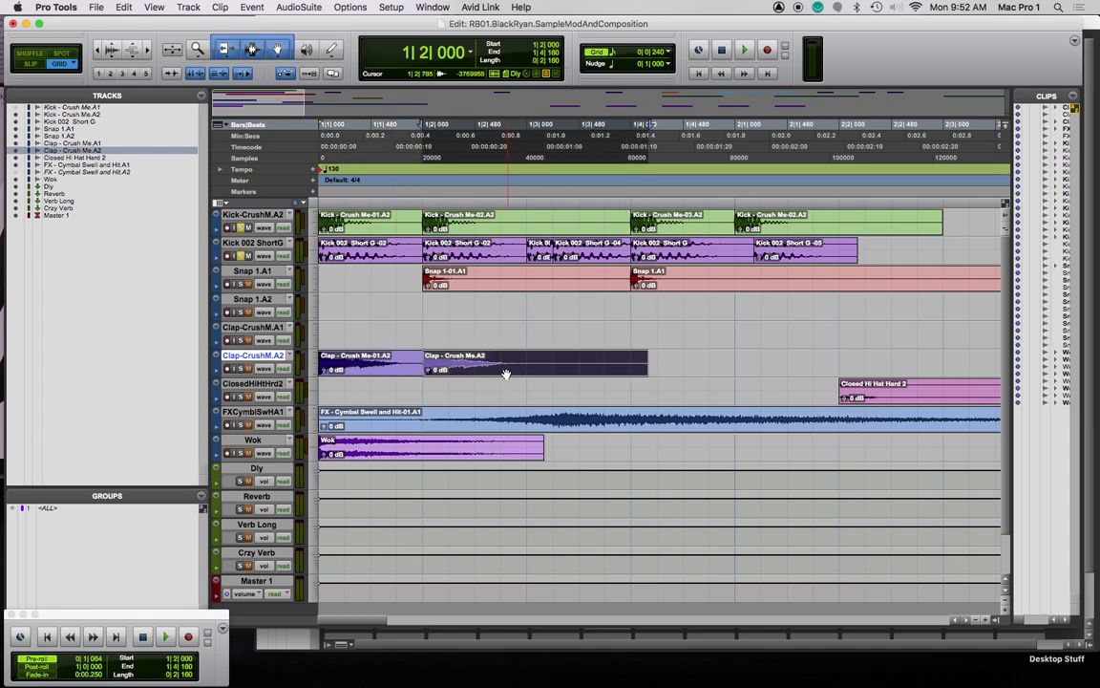
pyautogui.moveTo(363, 372); pyautogui.dragTo(839, 369)
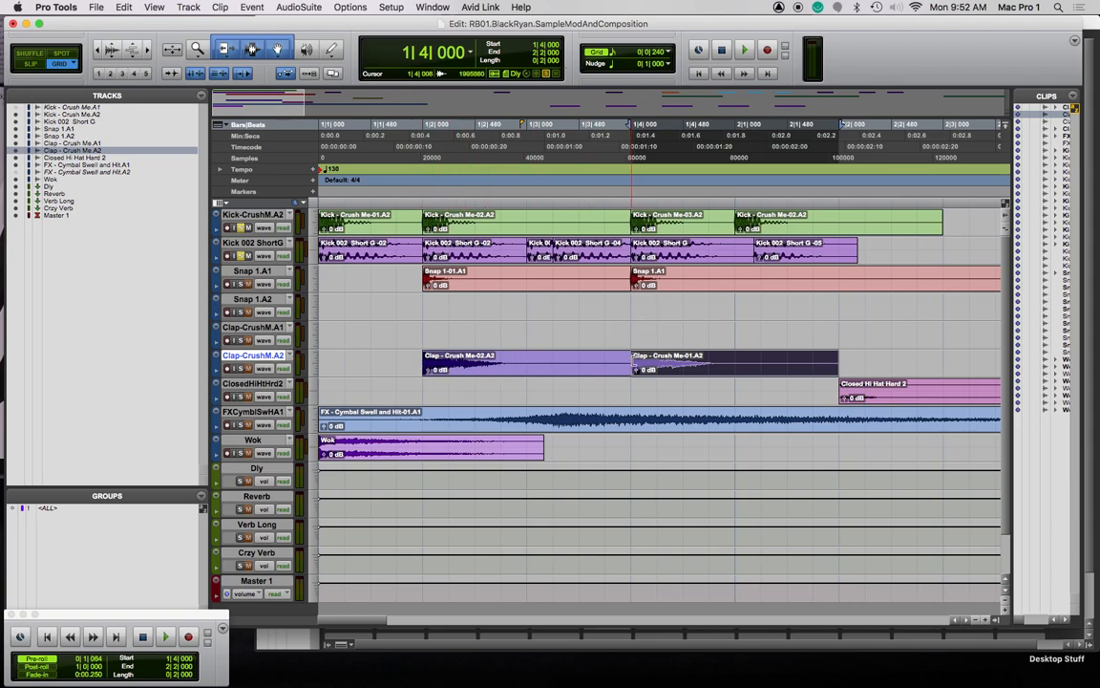
# Move Kick - Crush Me-03.A2 to beat 3 and Kick 002 Short G to 1|4|480, deleting the leftover kick
pyautogui.click(631, 312)
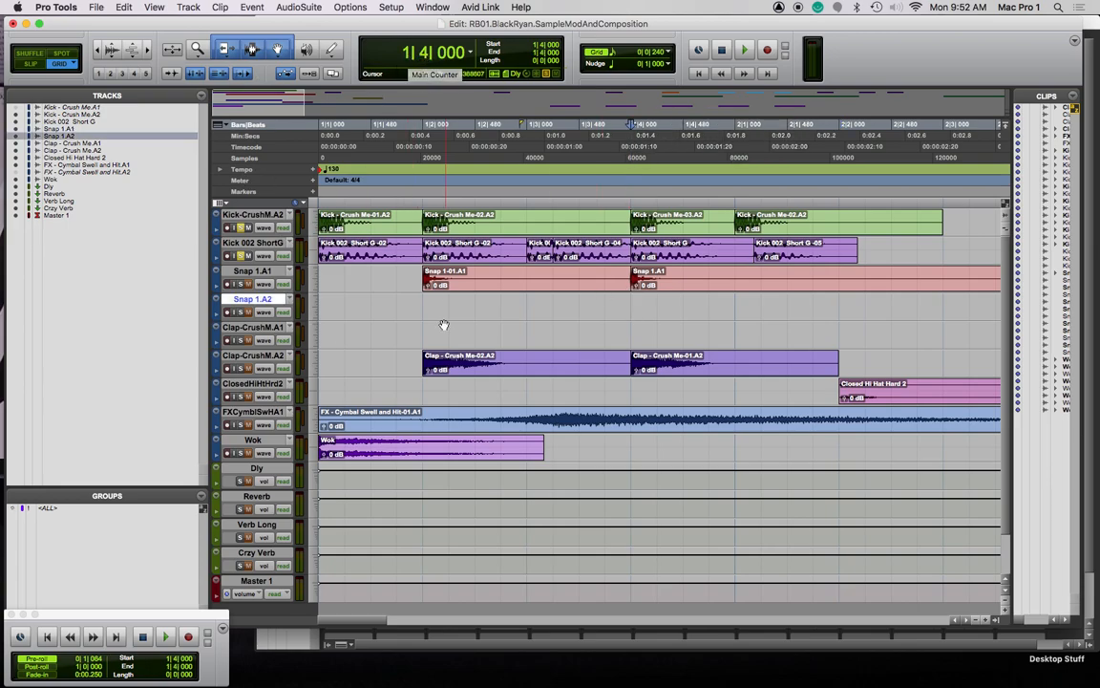
pyautogui.click(426, 296)
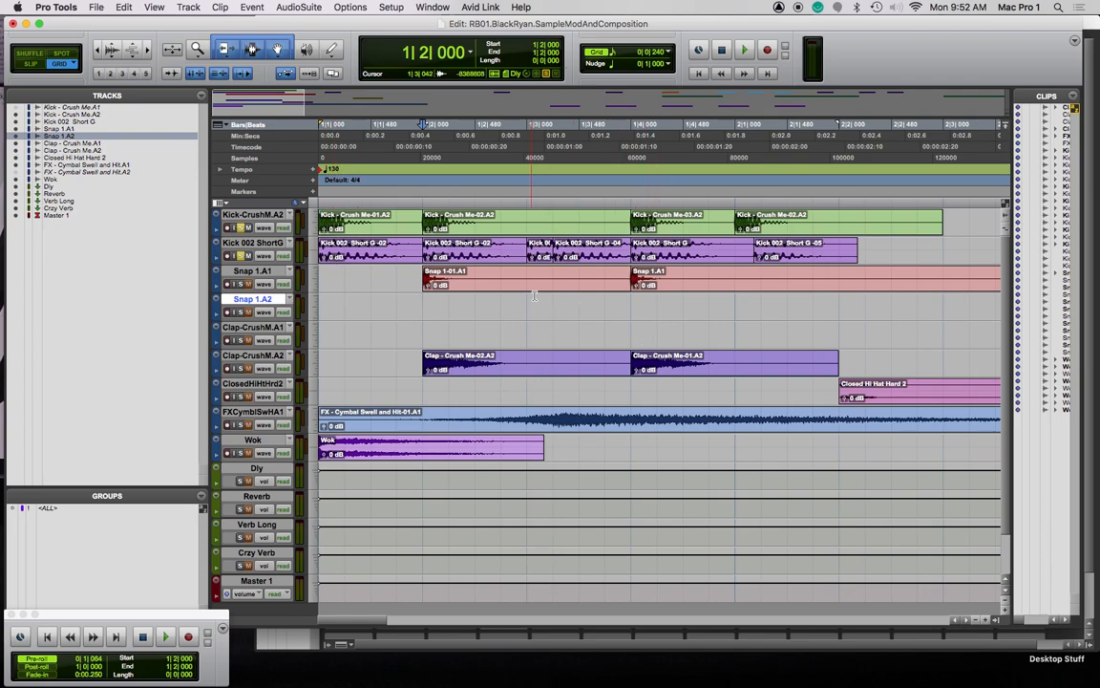
pyautogui.moveTo(689, 229)
pyautogui.mouseDown()
pyautogui.moveTo(585, 229)
pyautogui.moveTo(677, 221)
pyautogui.mouseUp()
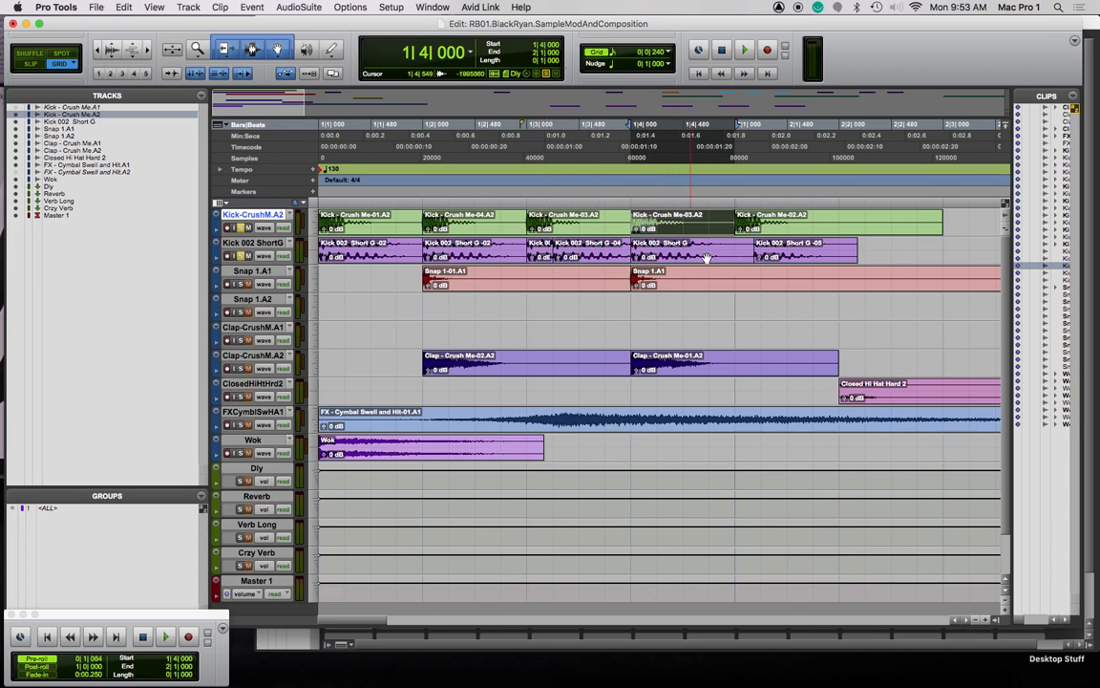
pyautogui.moveTo(804, 255)
pyautogui.mouseDown()
pyautogui.moveTo(735, 261)
pyautogui.moveTo(789, 255)
pyautogui.mouseUp()
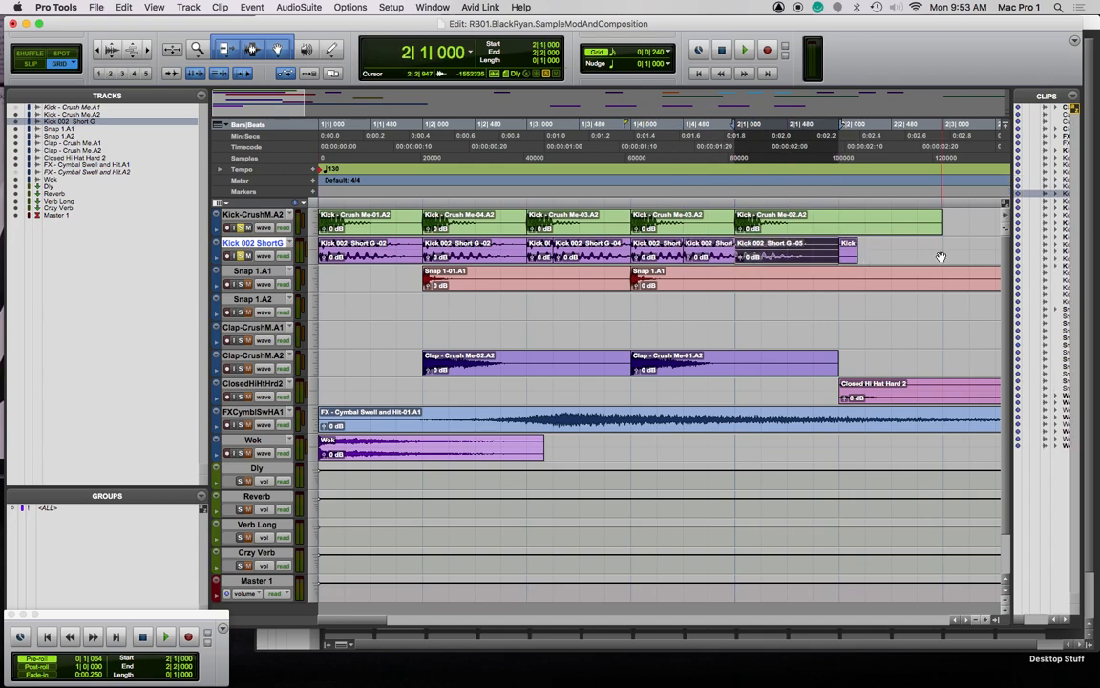
pyautogui.click(942, 257)
pyautogui.click(849, 256)
pyautogui.press('Delete')
pyautogui.press('Return')
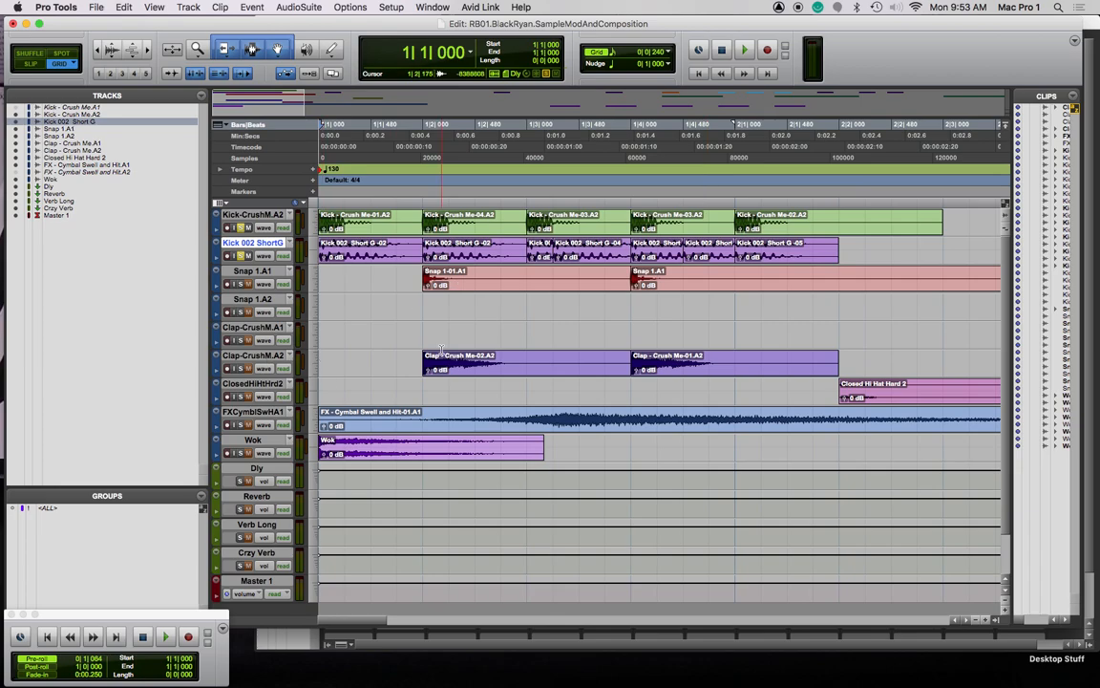
# Move the Clap-CrushM.A2 track up beneath Snap 1.A1 and play the beat back
pyautogui.moveTo(253, 356); pyautogui.dragTo(255, 302)
pyautogui.click(235, 283)
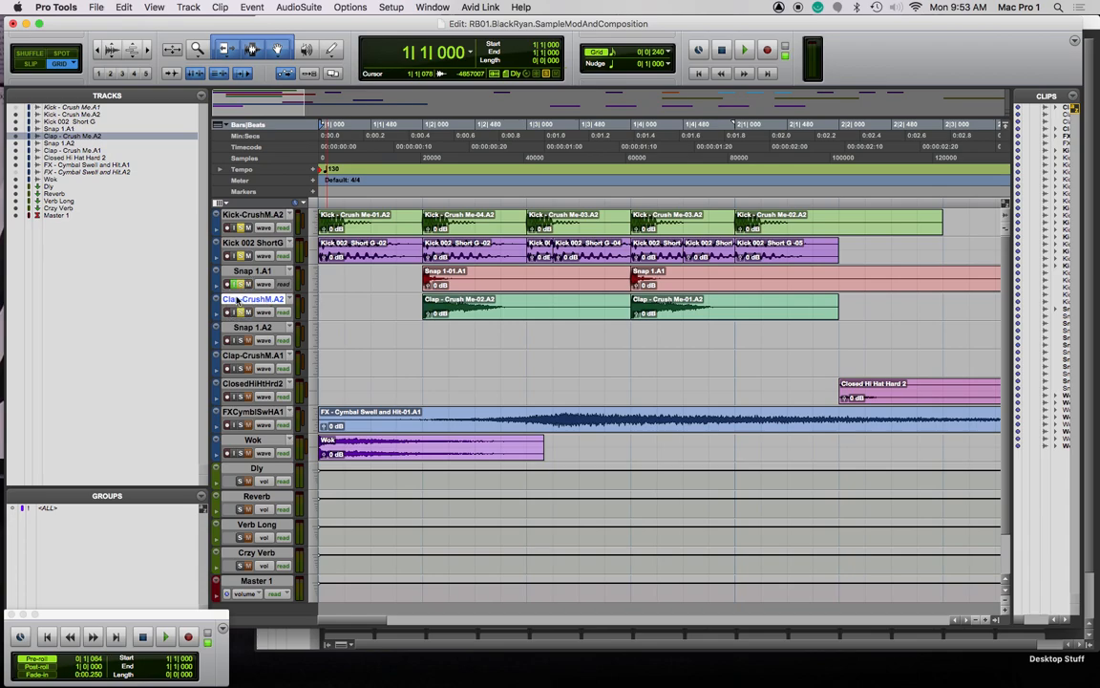
pyautogui.click(235, 284)
pyautogui.press('space')
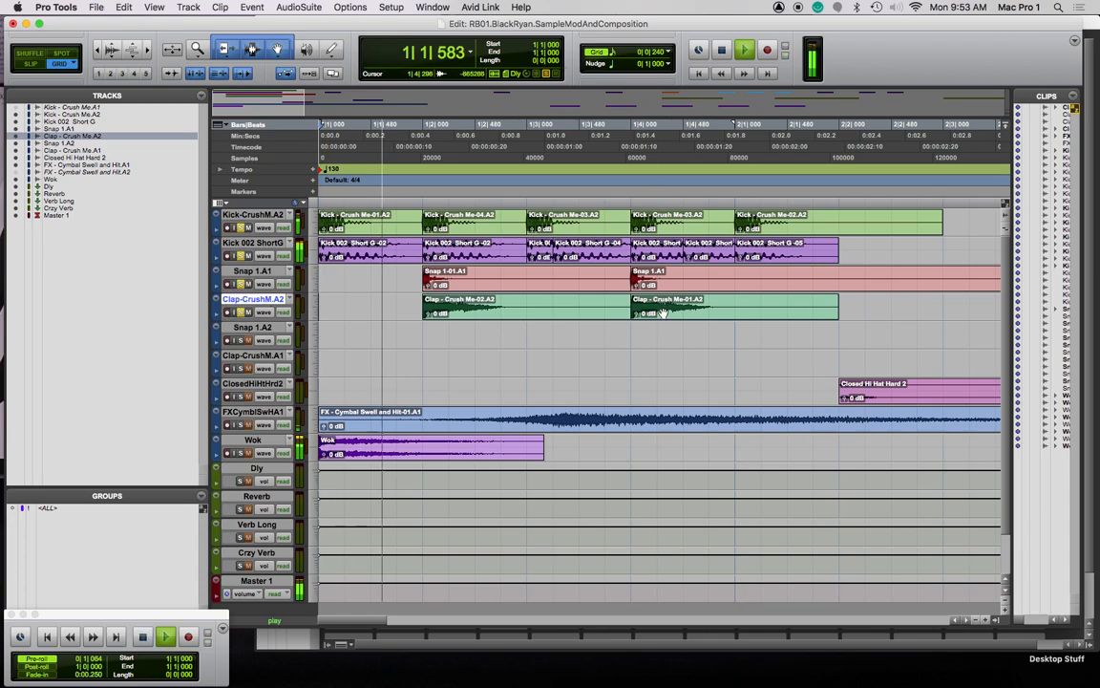
pyautogui.press('space')
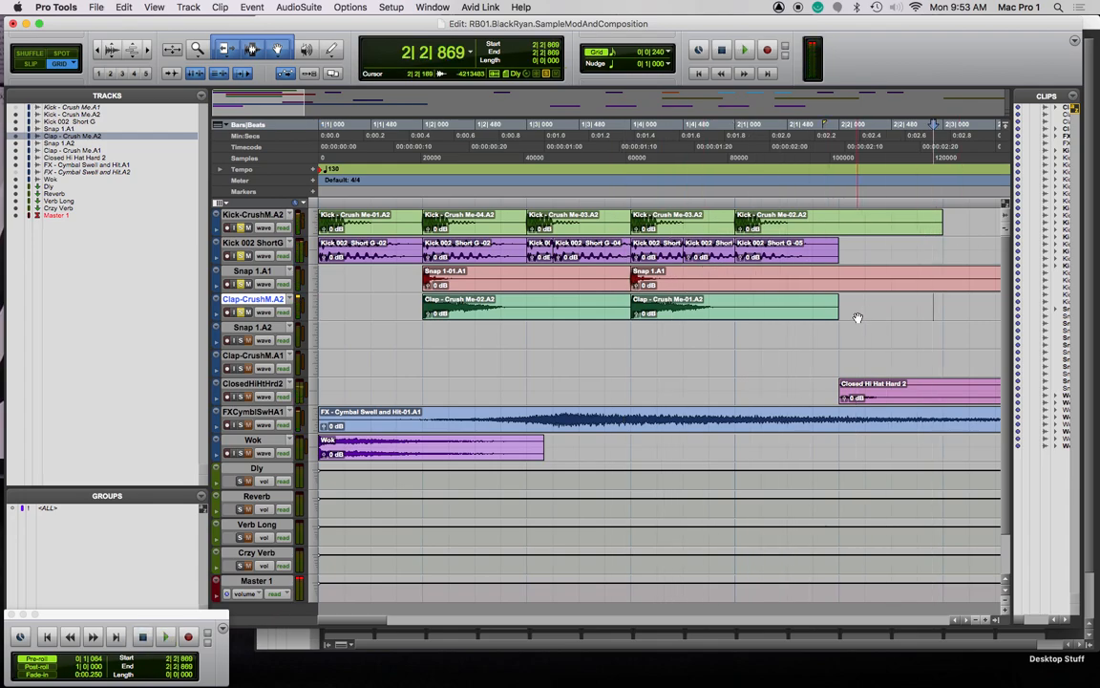
pyautogui.press('Return')
pyautogui.press('space')
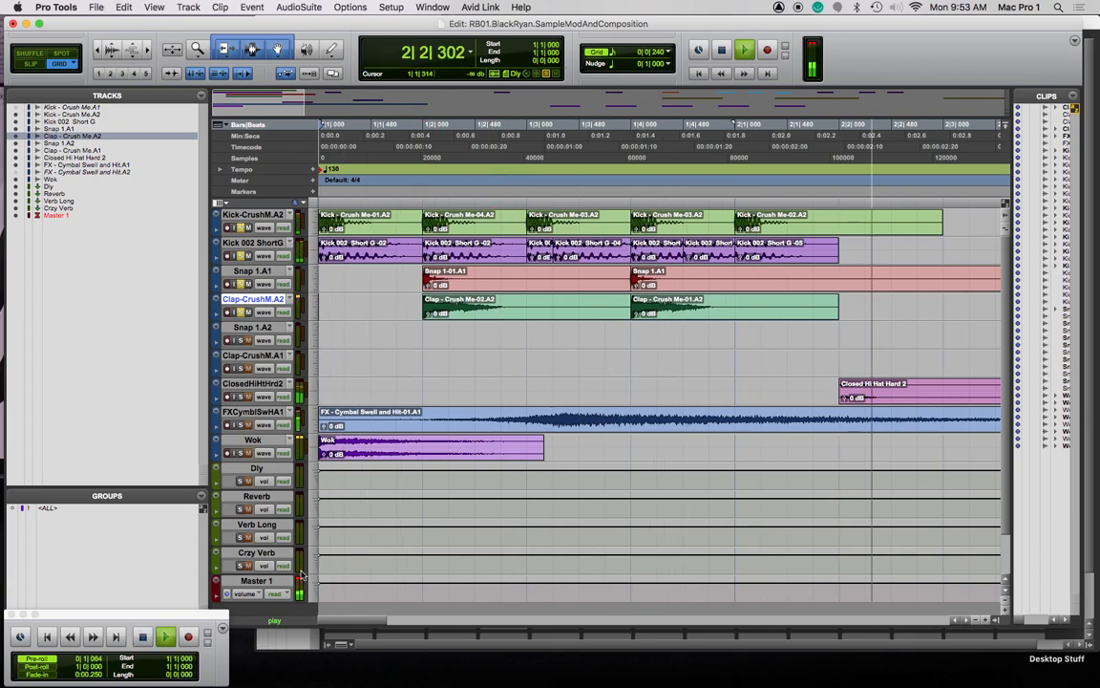
pyautogui.press('space')
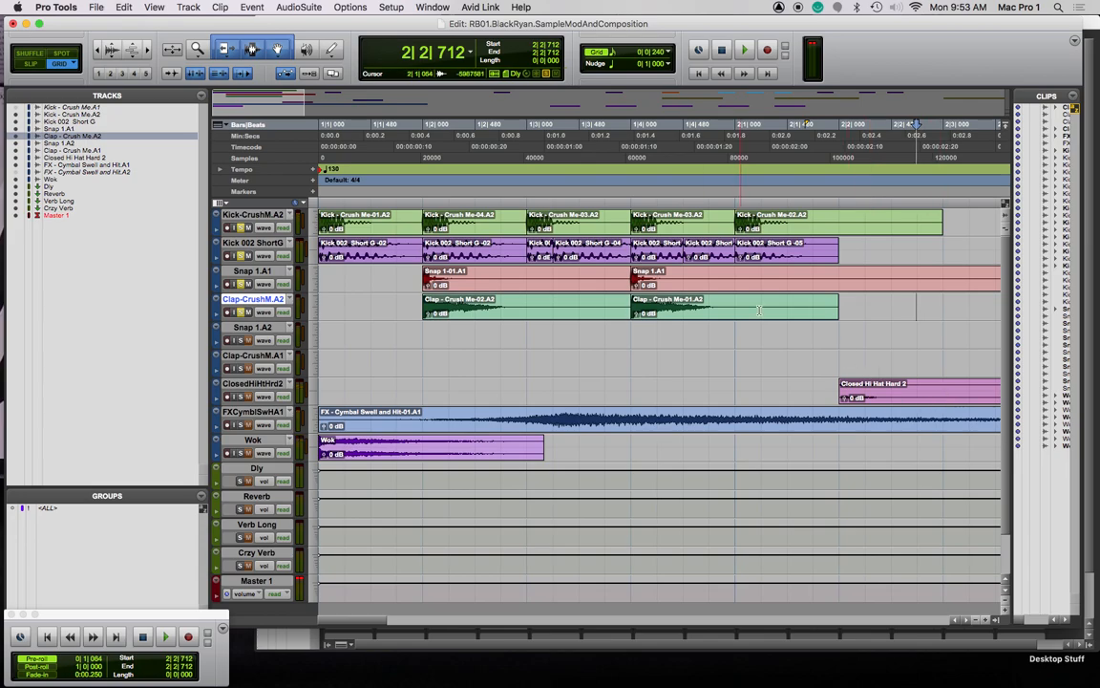
pyautogui.press('super+bracketleft')
pyautogui.press('super+bracketleft')
pyautogui.press('super+bracketleft')
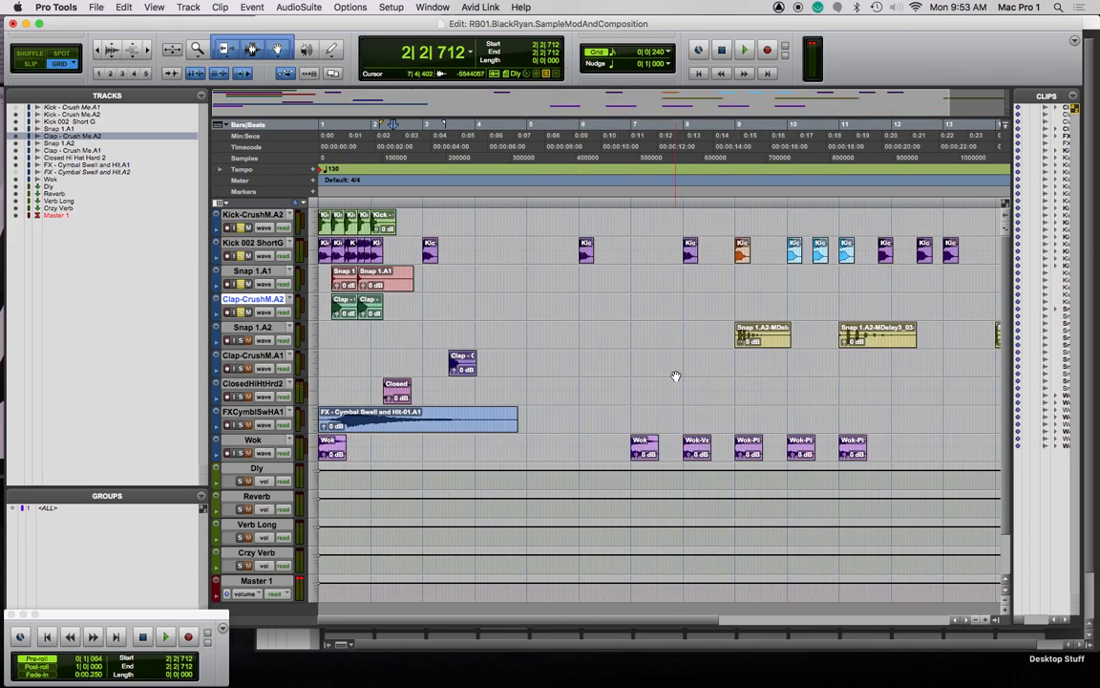
# Move the Kick 002 ShortG clip to bar 5 and shift the kick, snap and clap pattern to bar 3
pyautogui.moveTo(430, 255); pyautogui.dragTo(535, 256)
pyautogui.moveTo(430, 308); pyautogui.dragTo(435, 229)
pyautogui.press('F8')
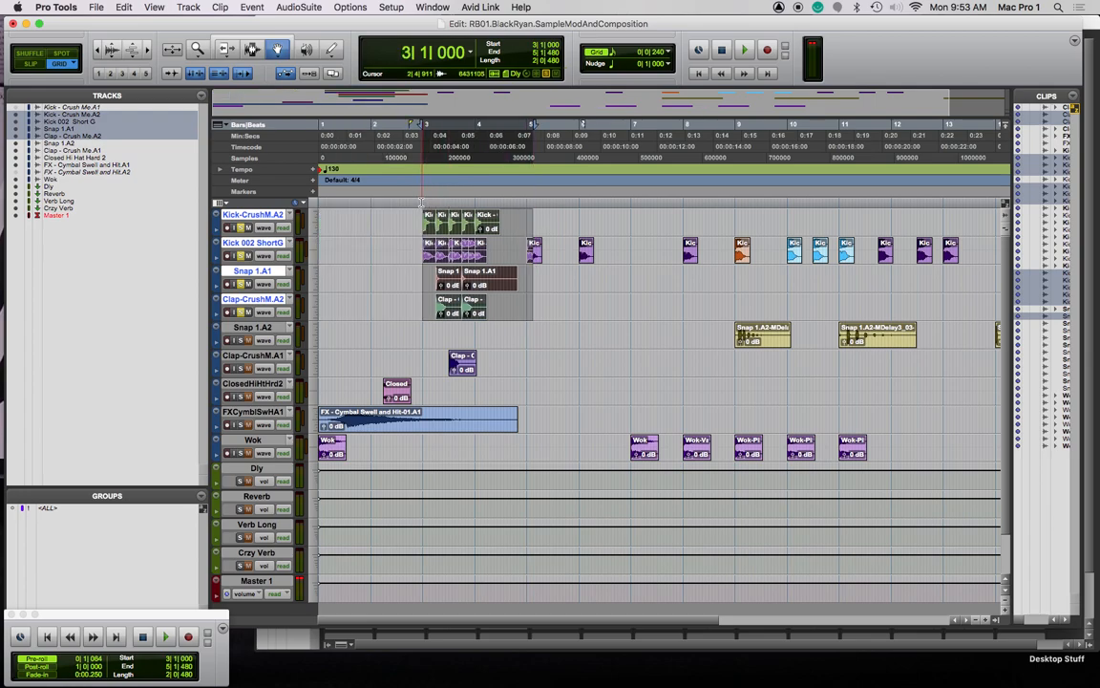
pyautogui.click(372, 210)
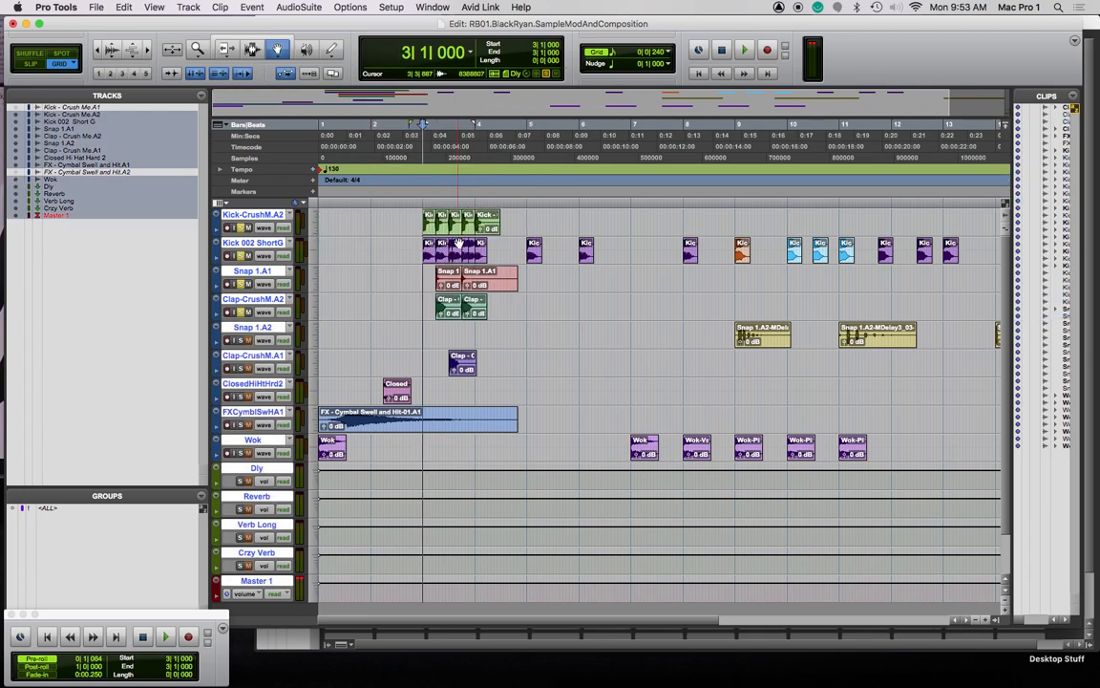
pyautogui.click(520, 348)
pyautogui.press('Return')
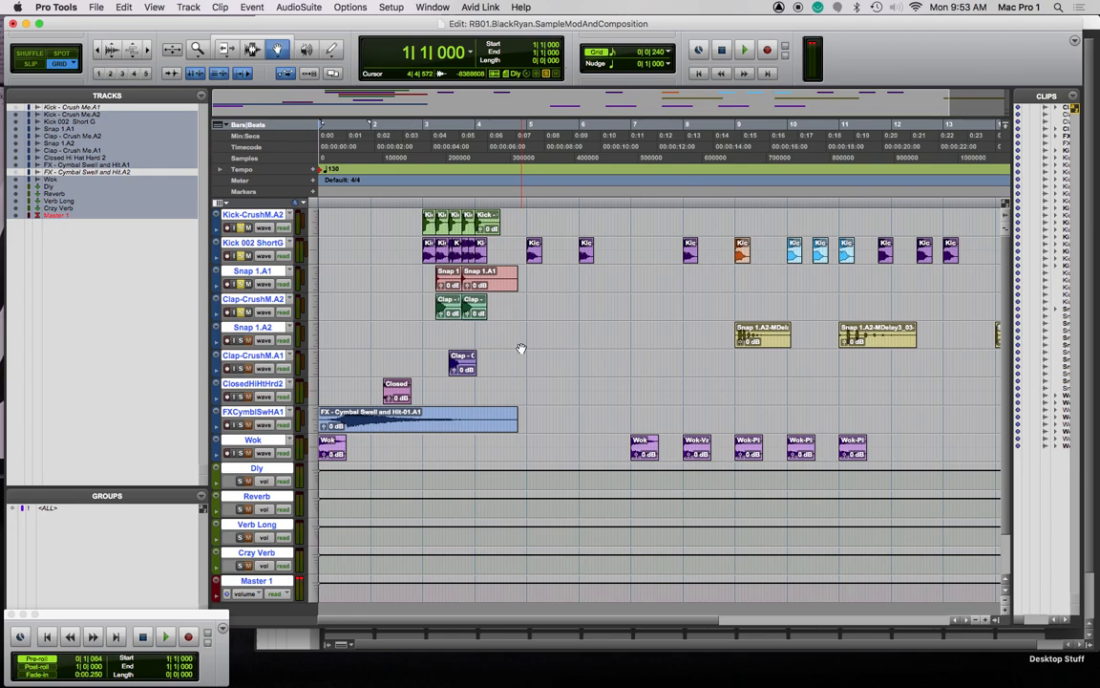
pyautogui.press('space')
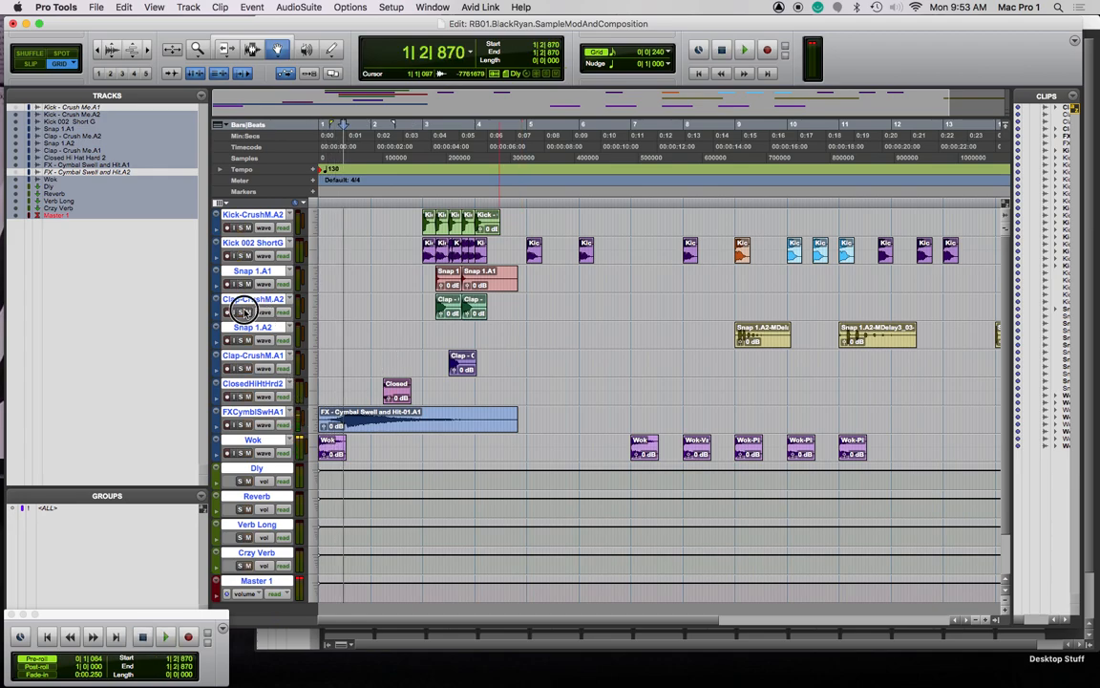
pyautogui.press('space')
pyautogui.press('space')
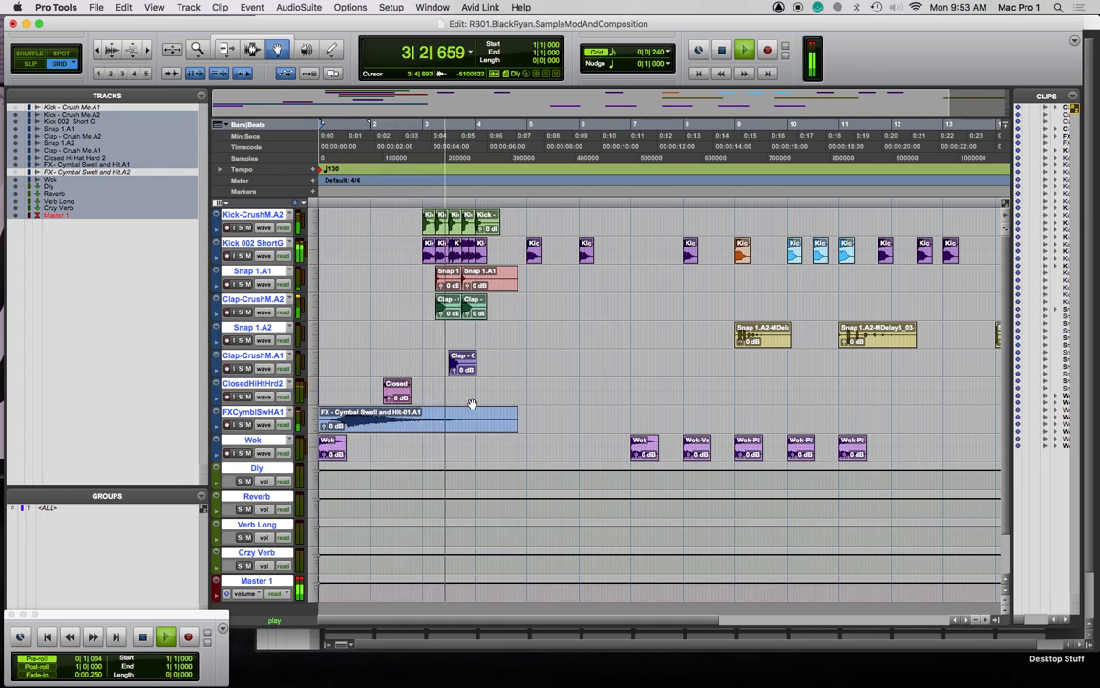
pyautogui.press('space')
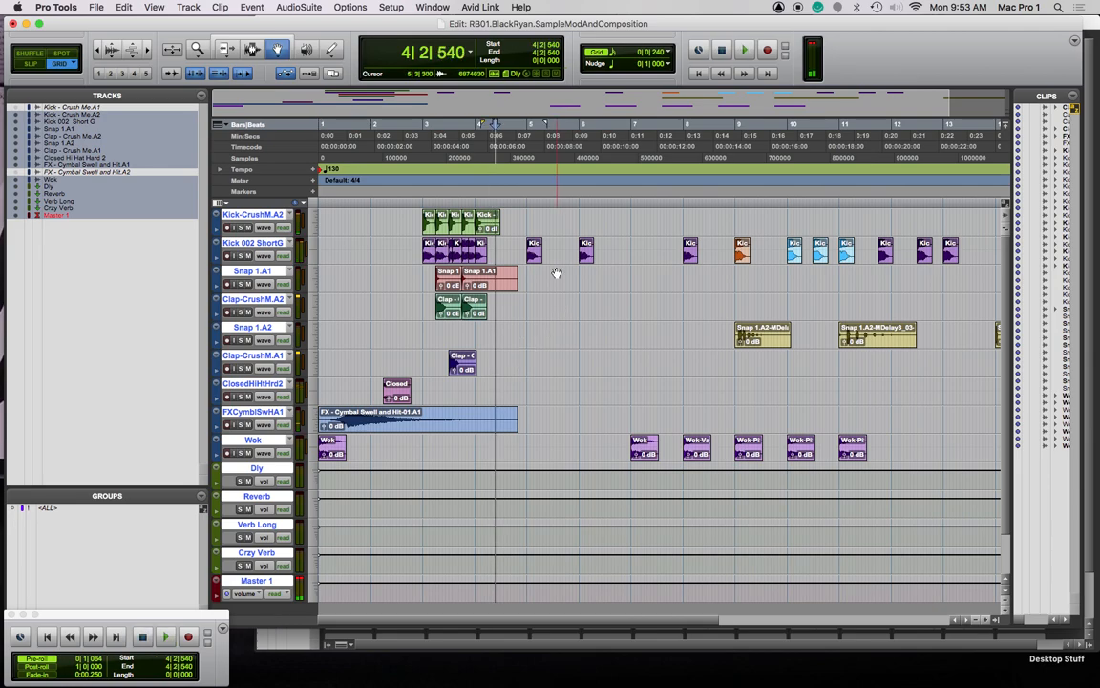
# Move the closed hi-hat clip later toward bar 3
pyautogui.moveTo(398, 393); pyautogui.dragTo(440, 398)
pyautogui.press('super+]')
pyautogui.press('super+]')
pyautogui.press('super+]')
pyautogui.press('super+]')
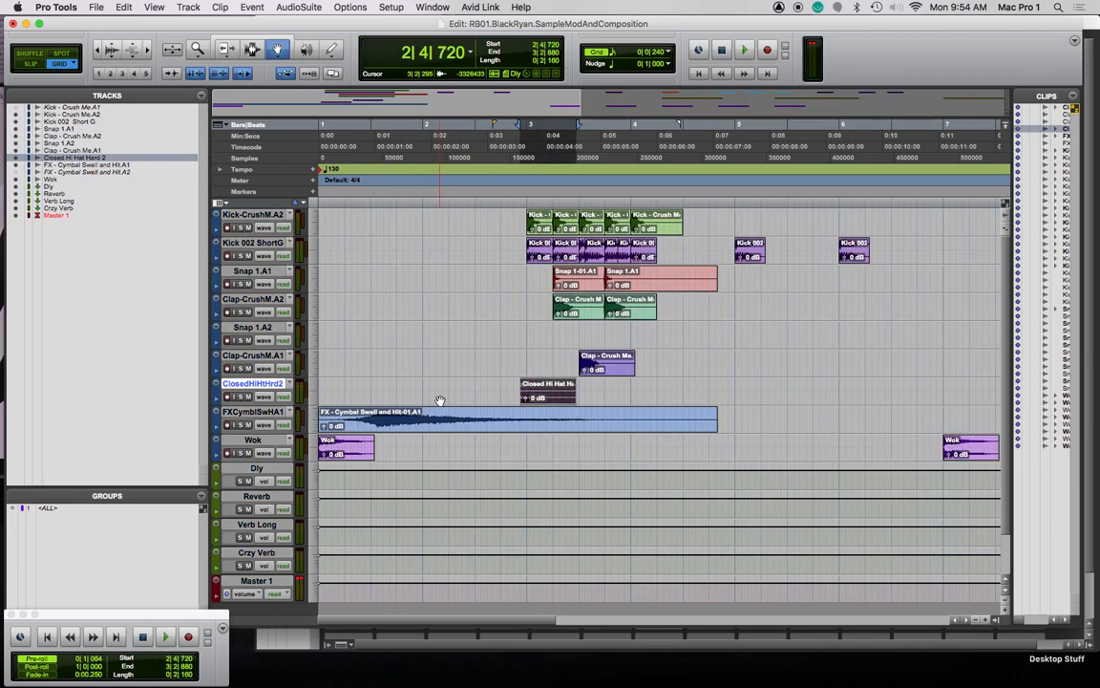
pyautogui.press('super+[')
pyautogui.press('super+[')
pyautogui.press('super+[')
# Nudge the closed hi-hat clip and play back from 2|2|720
pyautogui.moveTo(555, 399); pyautogui.dragTo(596, 397)
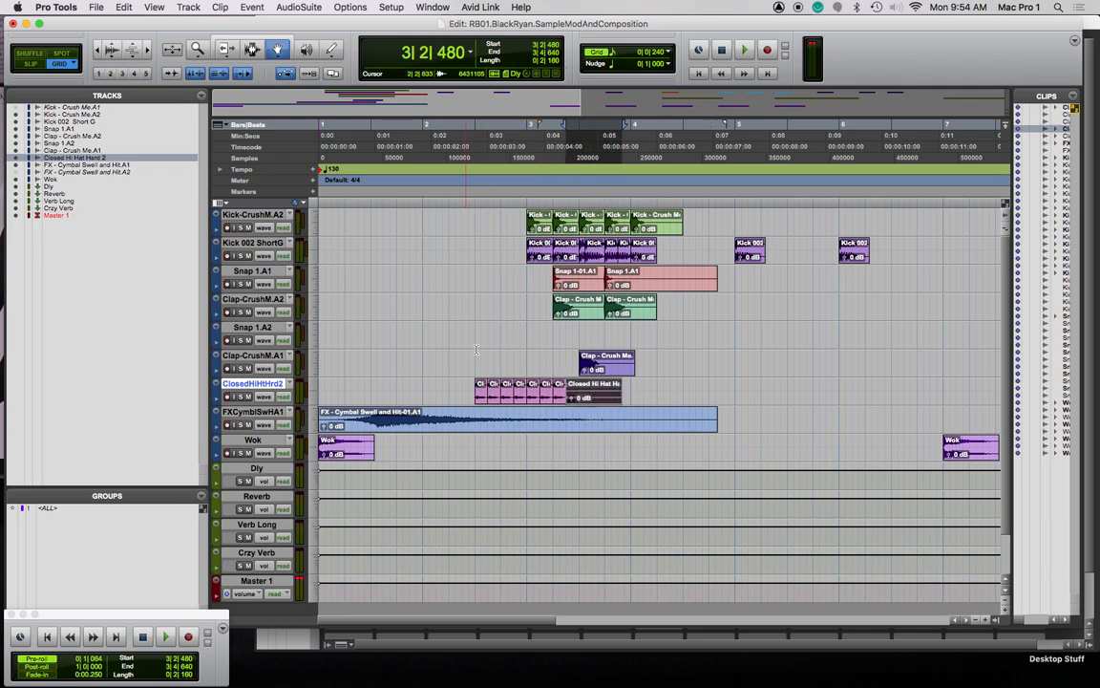
pyautogui.click(471, 206)
pyautogui.press('space')
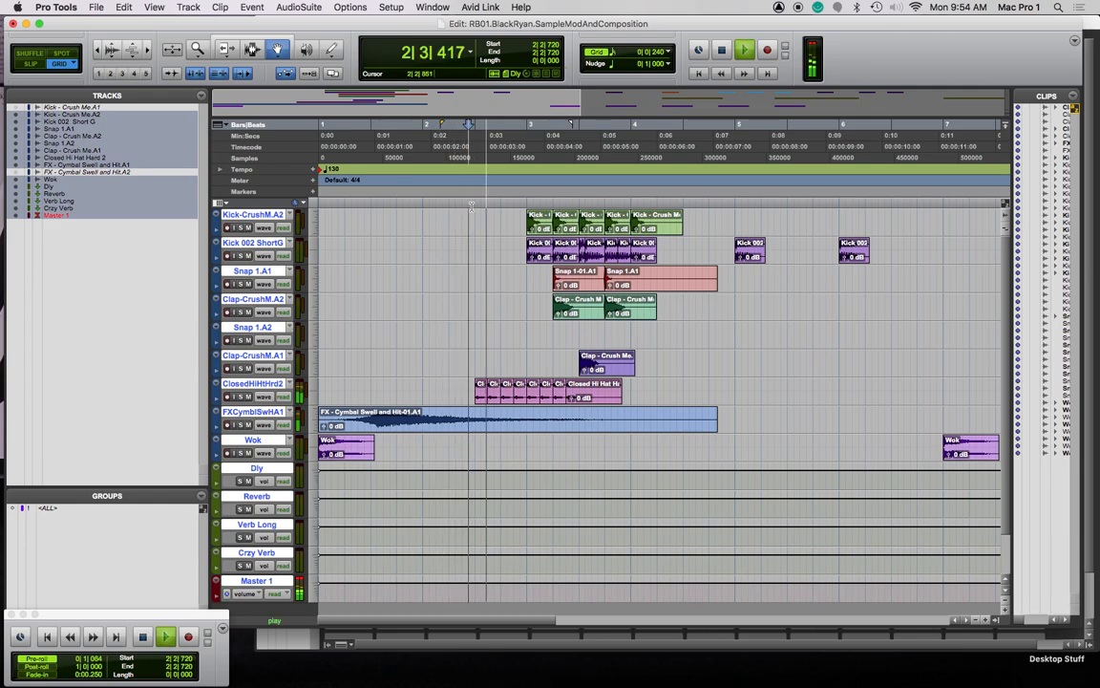
pyautogui.press('space')
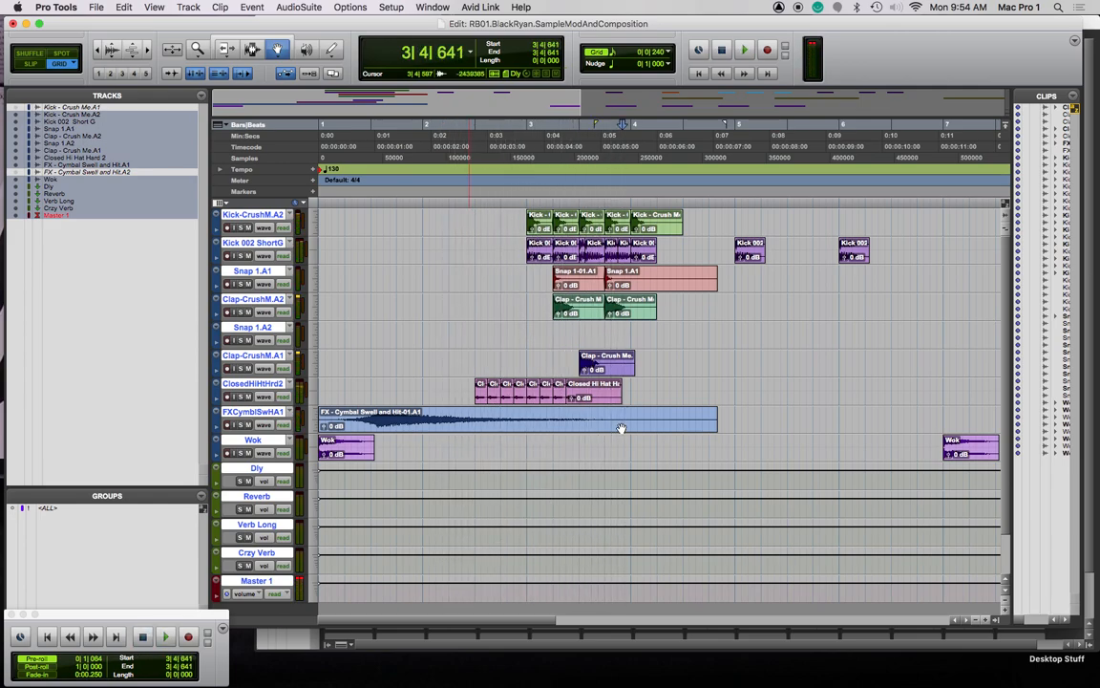
pyautogui.press('space')
pyautogui.press('super+bracketright')
pyautogui.press('super+bracketright')
pyautogui.press('super+bracketright')
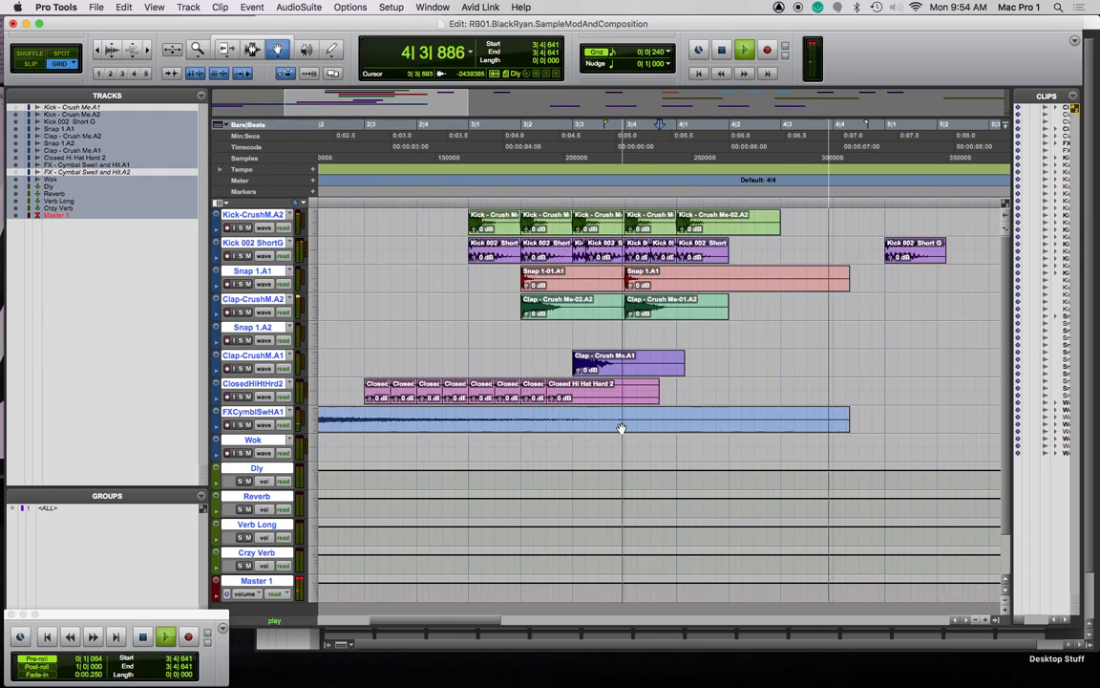
pyautogui.press('space')
pyautogui.press('super+bracketleft')
pyautogui.press('super+bracketleft')
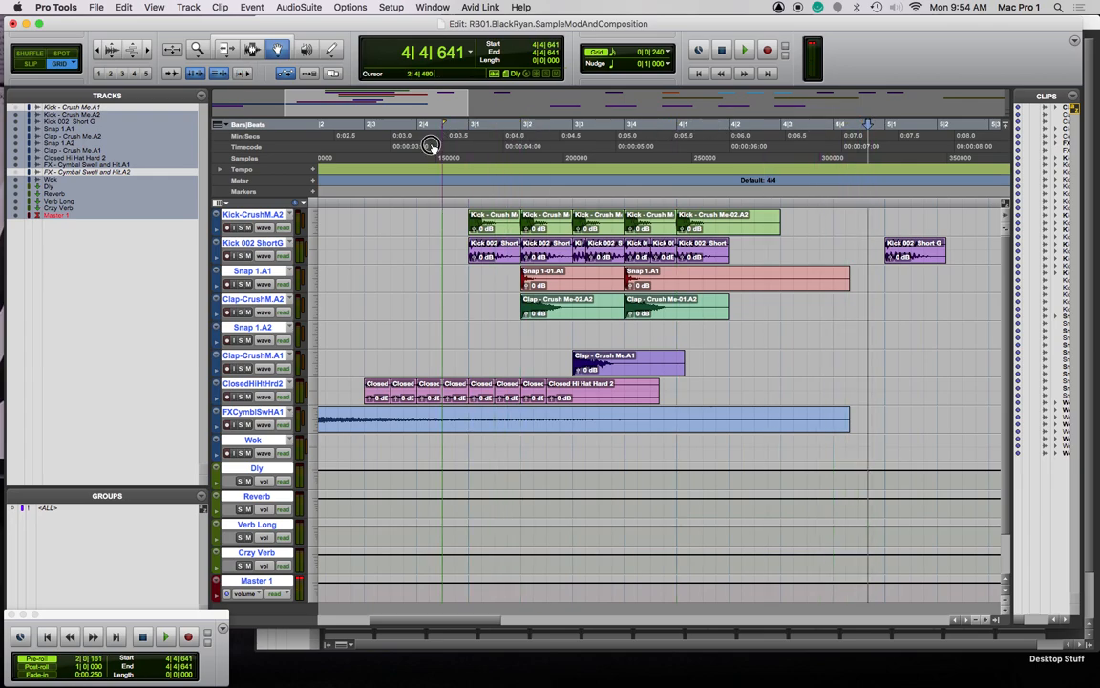
# Move the pre-roll start to 2|3, solo ClosedHiHtHrd2, and select the hi-hat clips at 2|3 and 2|4
pyautogui.moveTo(370, 160); pyautogui.dragTo(368, 160)
pyautogui.click(241, 398)
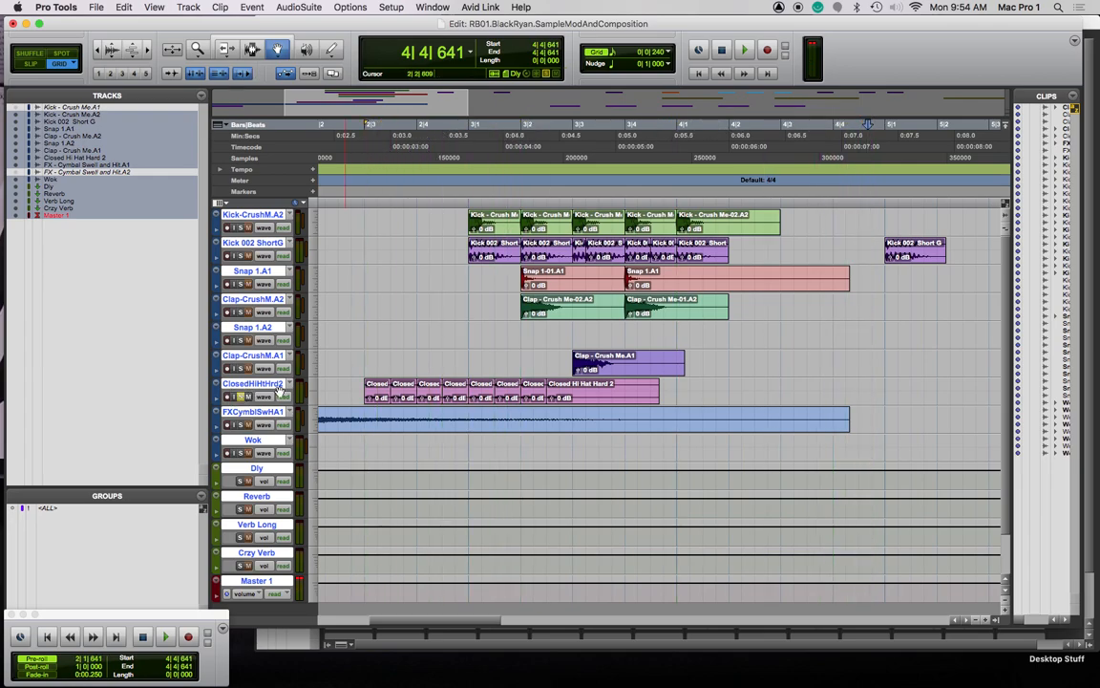
pyautogui.press('n')
pyautogui.moveTo(371, 391); pyautogui.dragTo(396, 390)
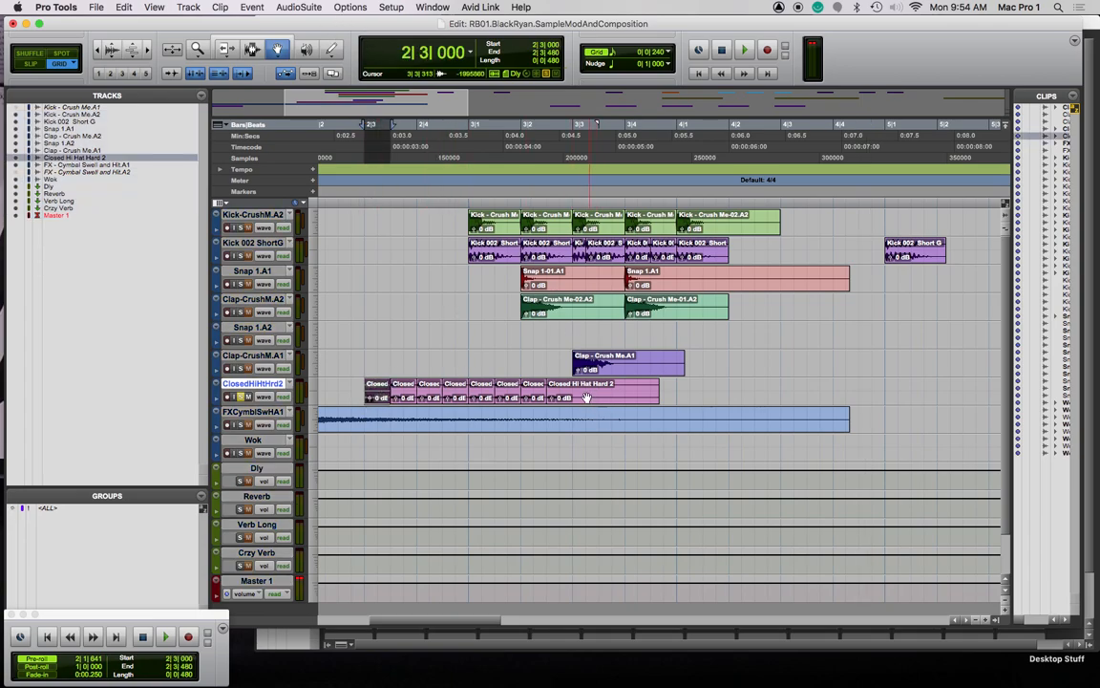
pyautogui.click(425, 392)
# Open AudioSuite Pitch II and render a 4-semitone shift onto the first hi-hat clip
pyautogui.click(298, 8)
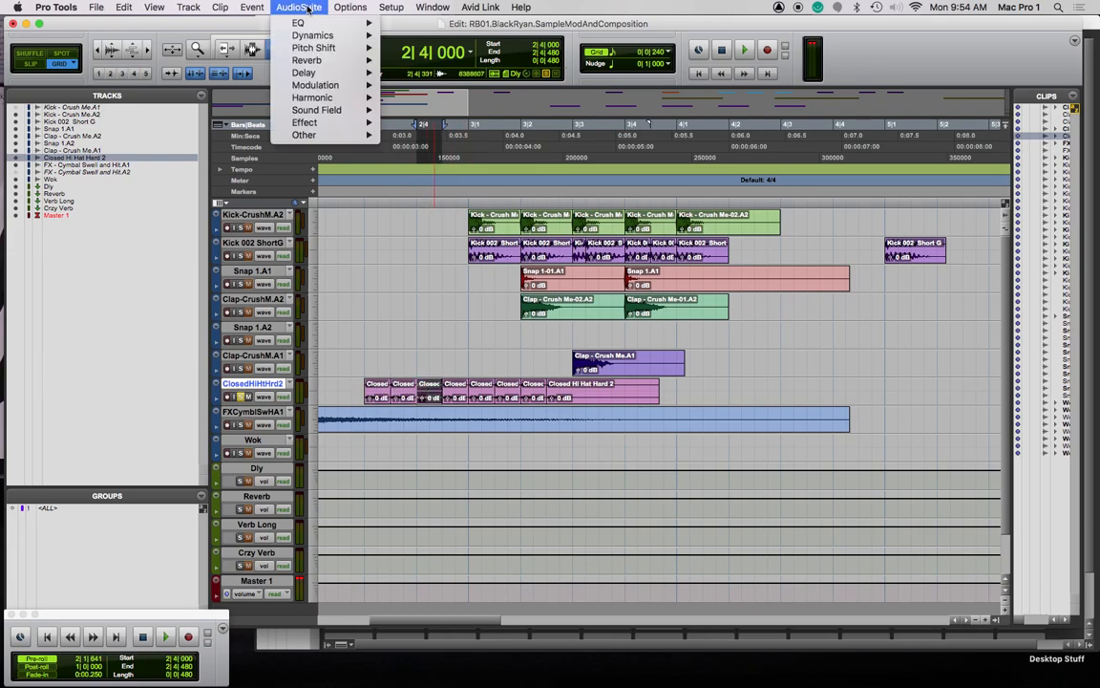
pyautogui.moveTo(320, 47)
pyautogui.click(425, 47)
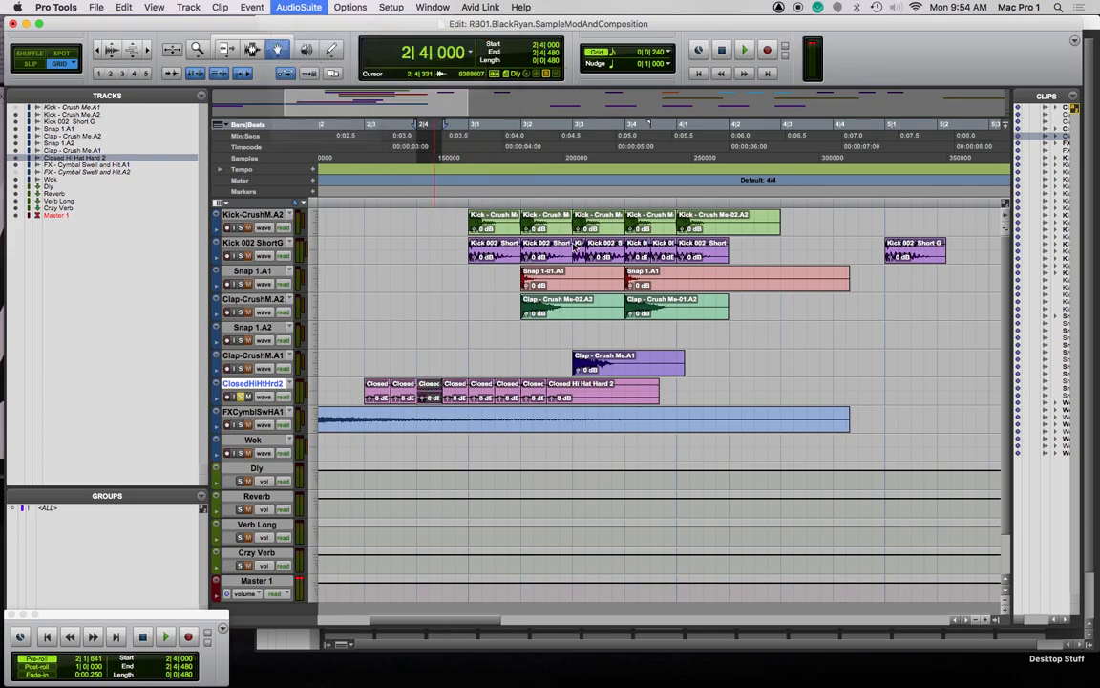
pyautogui.moveTo(284, 390); pyautogui.dragTo(283, 390)
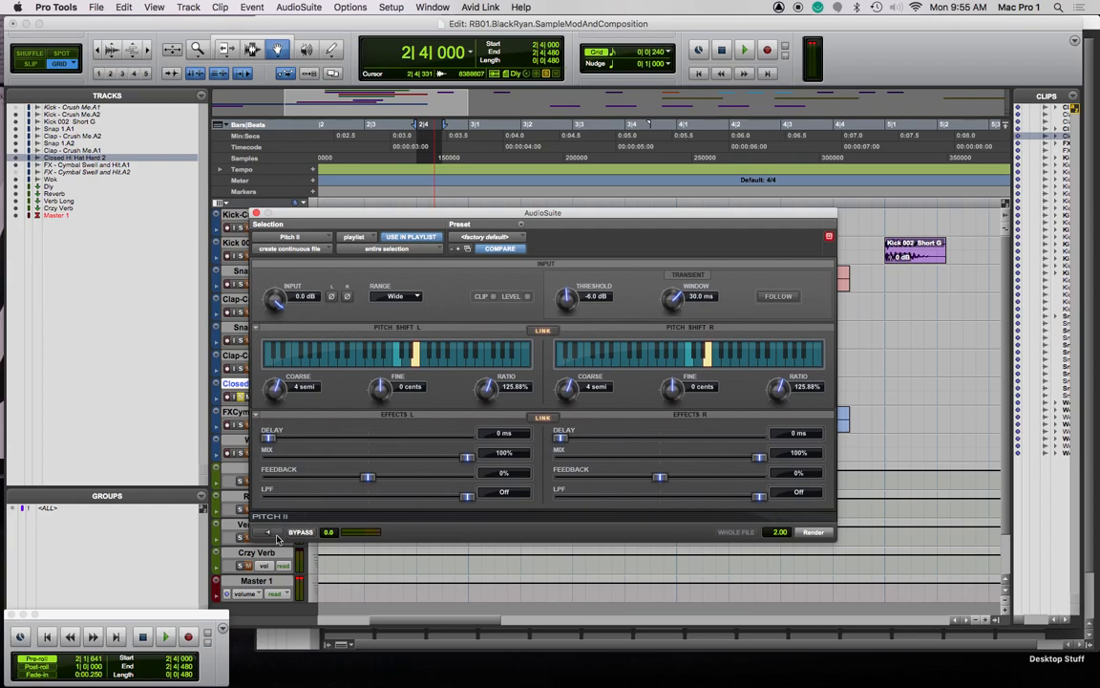
pyautogui.click(817, 532)
pyautogui.moveTo(644, 213); pyautogui.dragTo(873, 18)
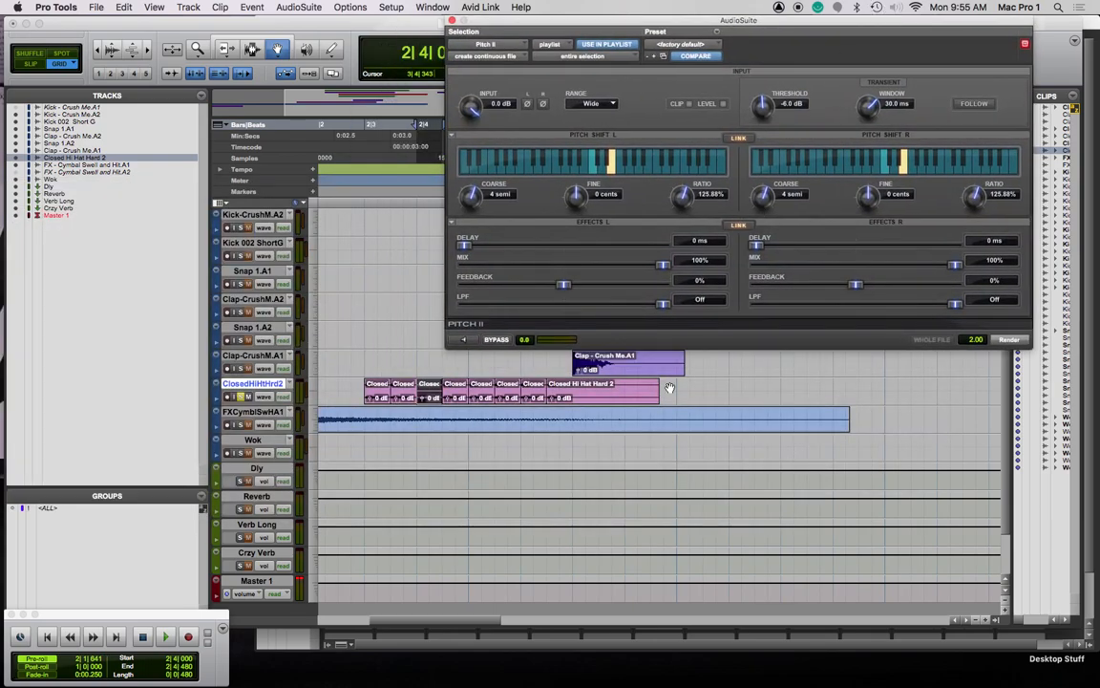
# Render a 7-semitone shift on the next hi-hat clip, then duplicate a hi-hat clip one grid step earlier
pyautogui.click(445, 388)
pyautogui.moveTo(474, 198)
pyautogui.mouseDown()
pyautogui.moveTo(472, 184)
pyautogui.moveTo(491, 189)
pyautogui.mouseUp()
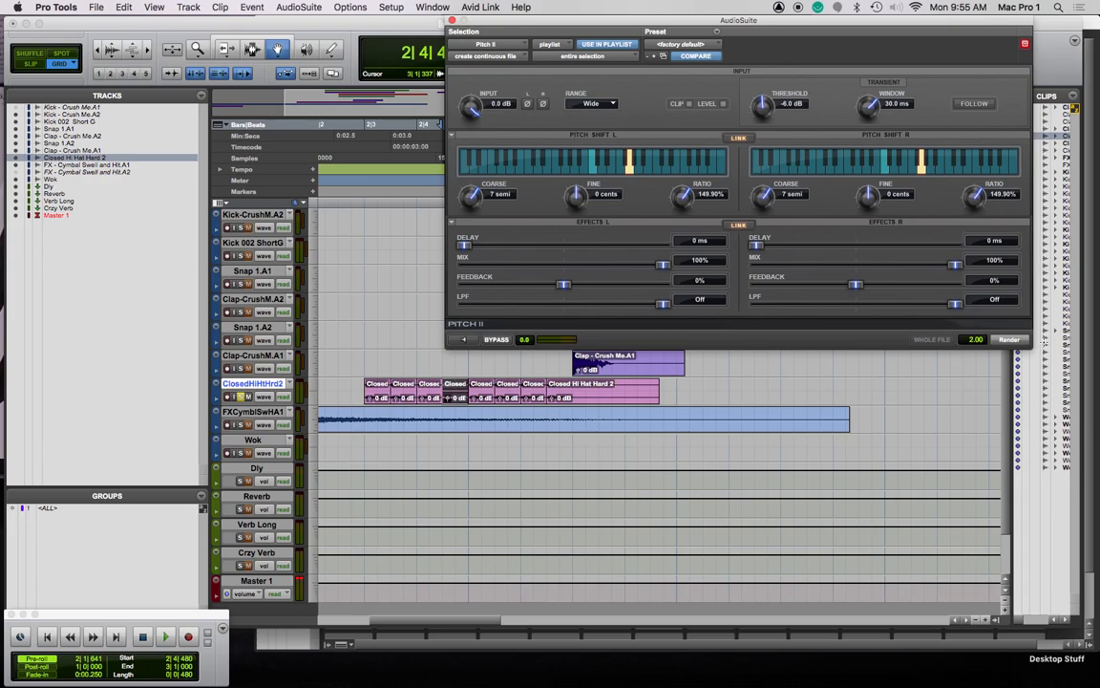
pyautogui.click(1012, 341)
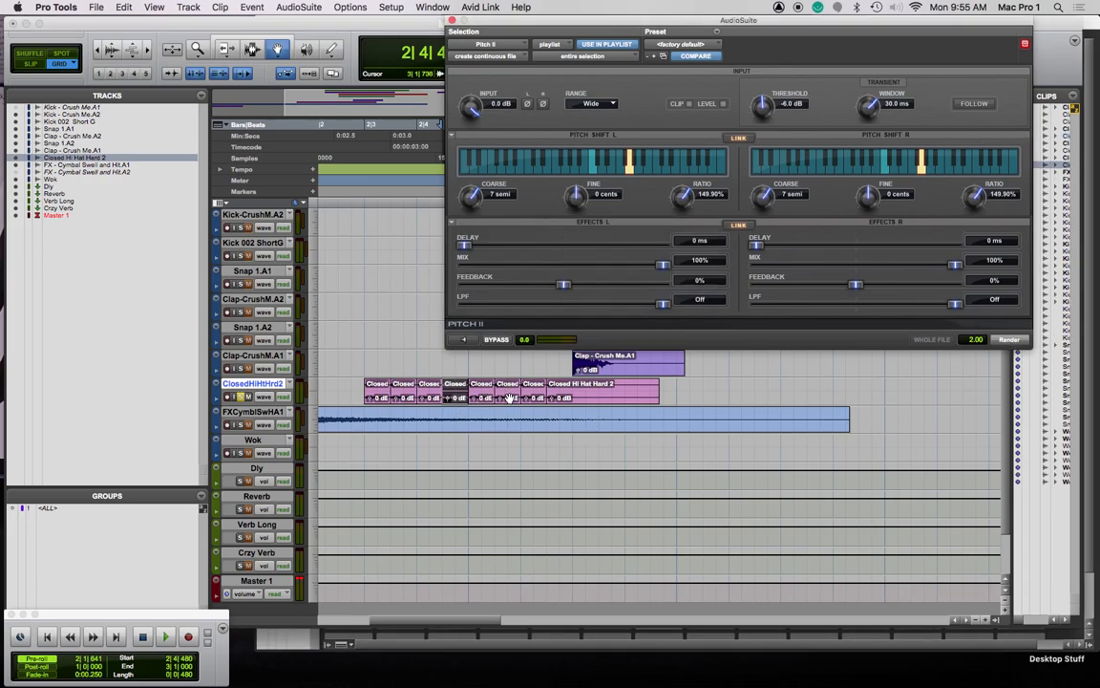
pyautogui.click(506, 397)
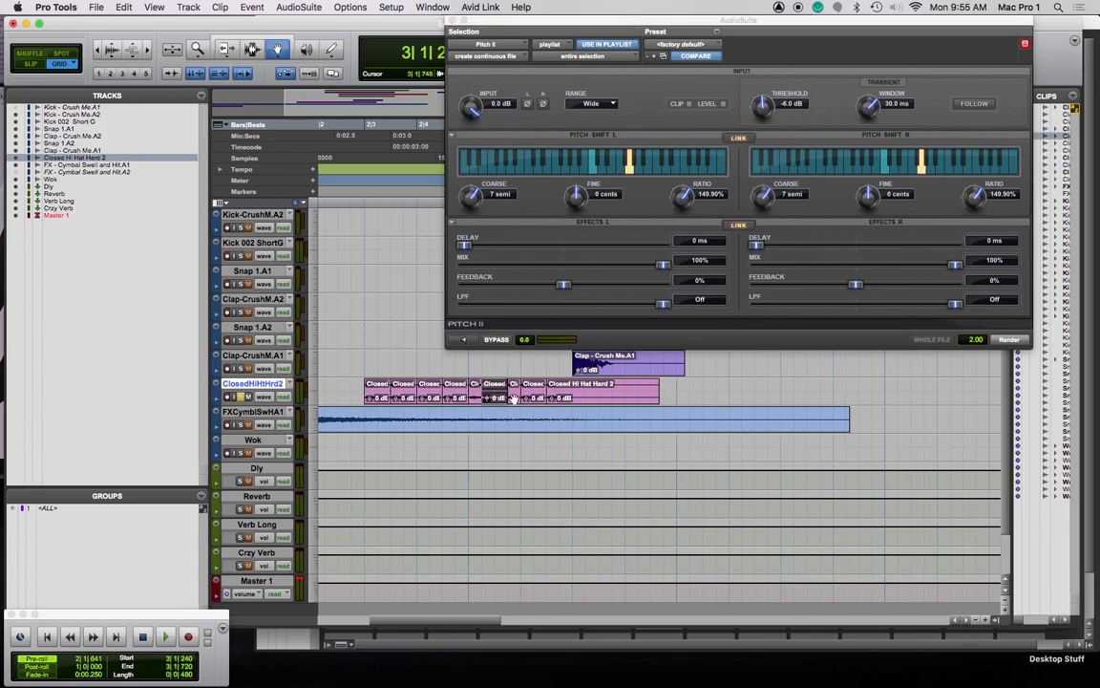
pyautogui.moveTo(532, 399); pyautogui.dragTo(567, 399)
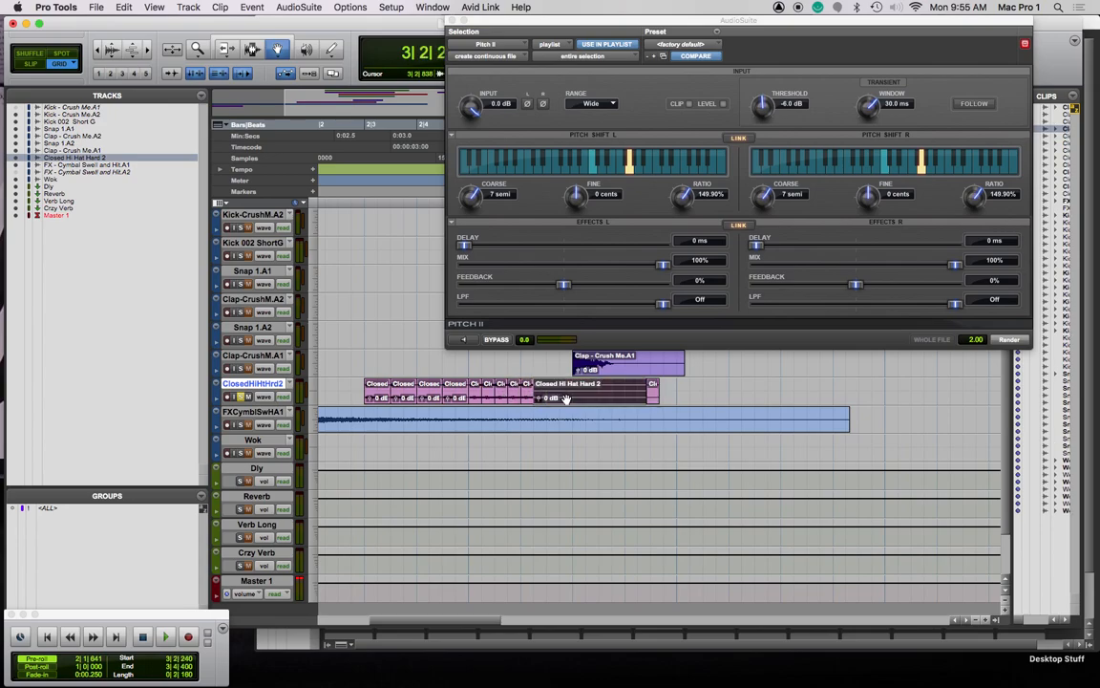
# Play the beat from 2|3|000 and again from 2|3|240 across all tracks
pyautogui.click(359, 204)
pyautogui.press('space')
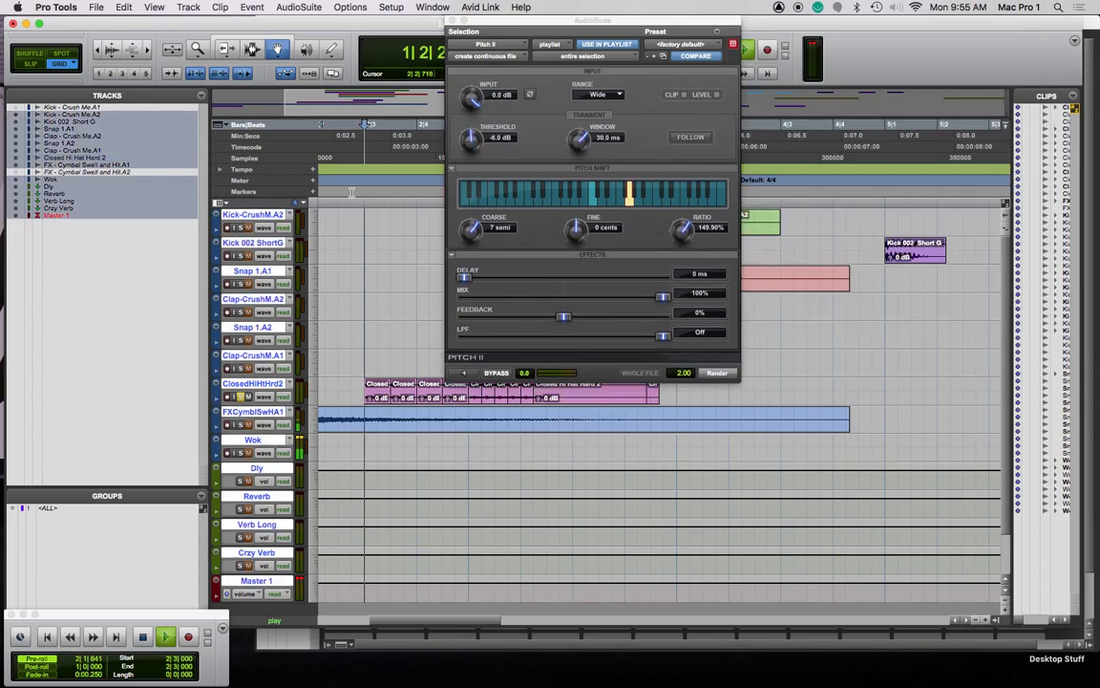
pyautogui.press('space')
pyautogui.moveTo(367, 126); pyautogui.dragTo(379, 125)
pyautogui.press('super+a')
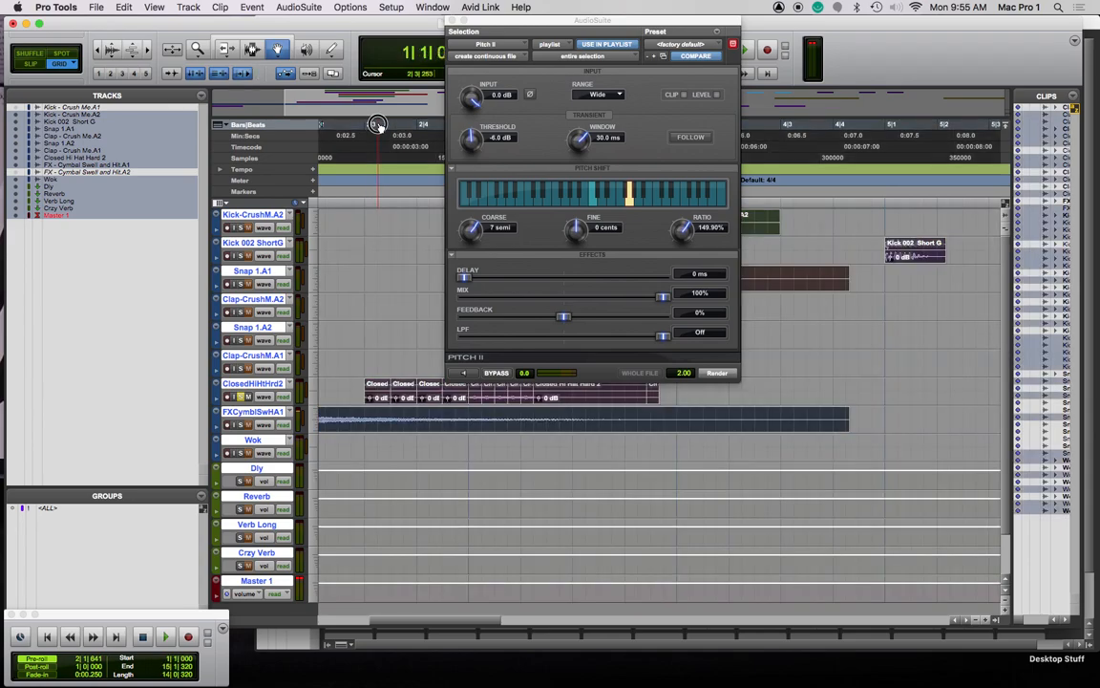
pyautogui.click(379, 126)
pyautogui.press('space')
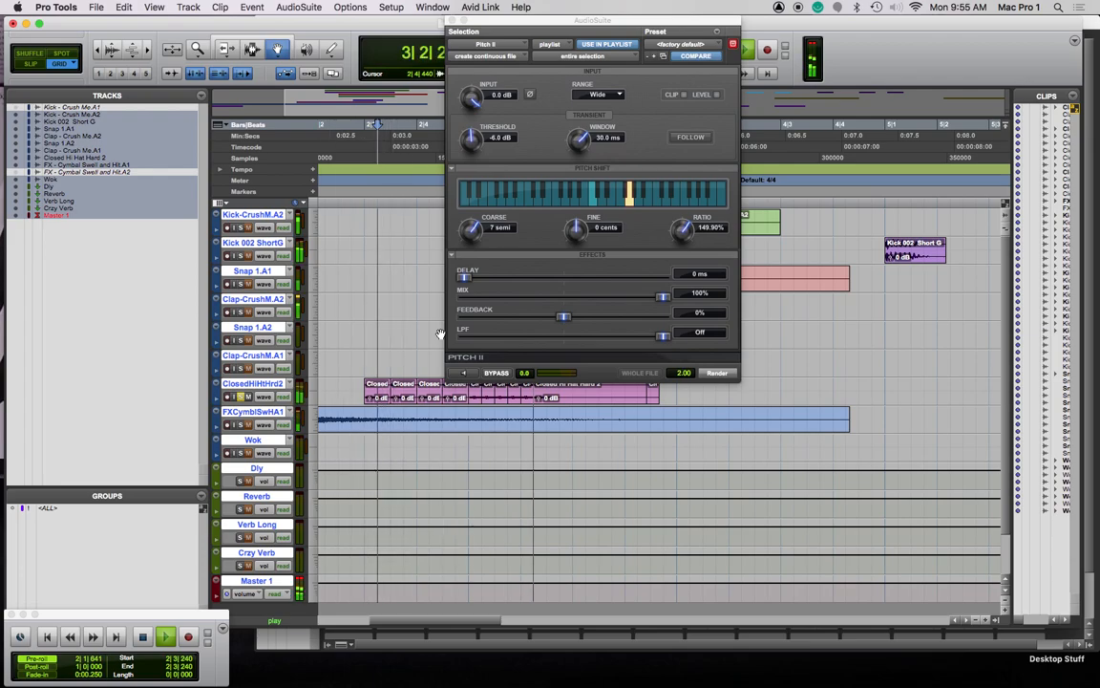
pyautogui.press('space')
# Pitch the bar-3 hi-hat slices up in rising steps of 10, 12 and 14 semitones, leaving Coarse at 16
pyautogui.moveTo(538, 21); pyautogui.dragTo(850, 24)
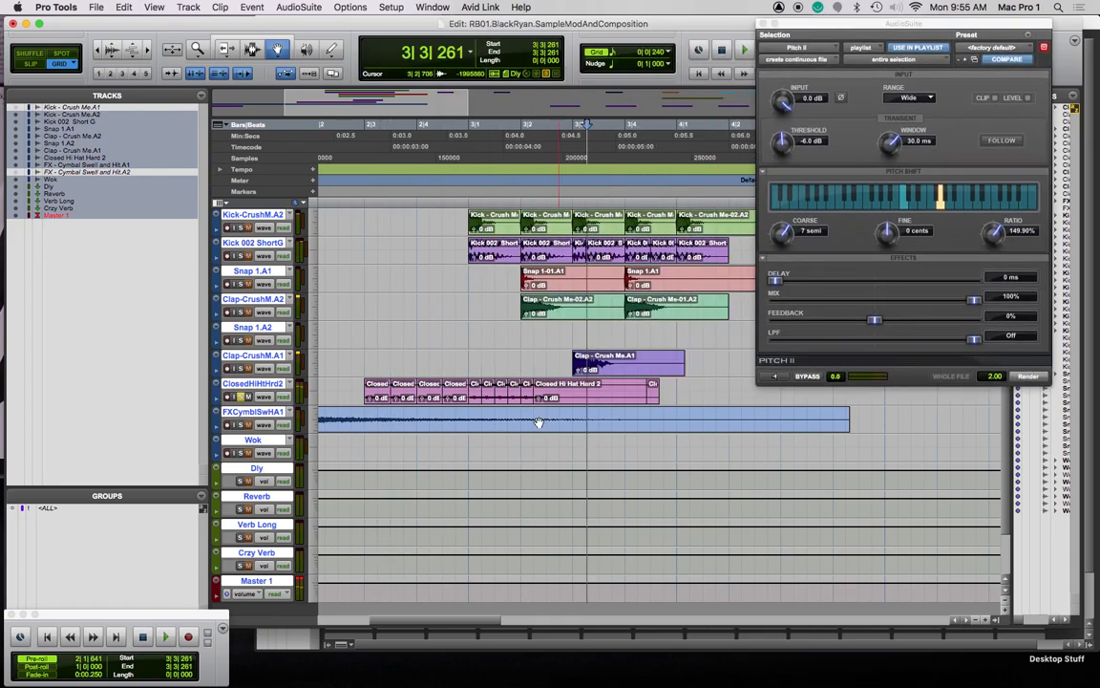
pyautogui.click(475, 387)
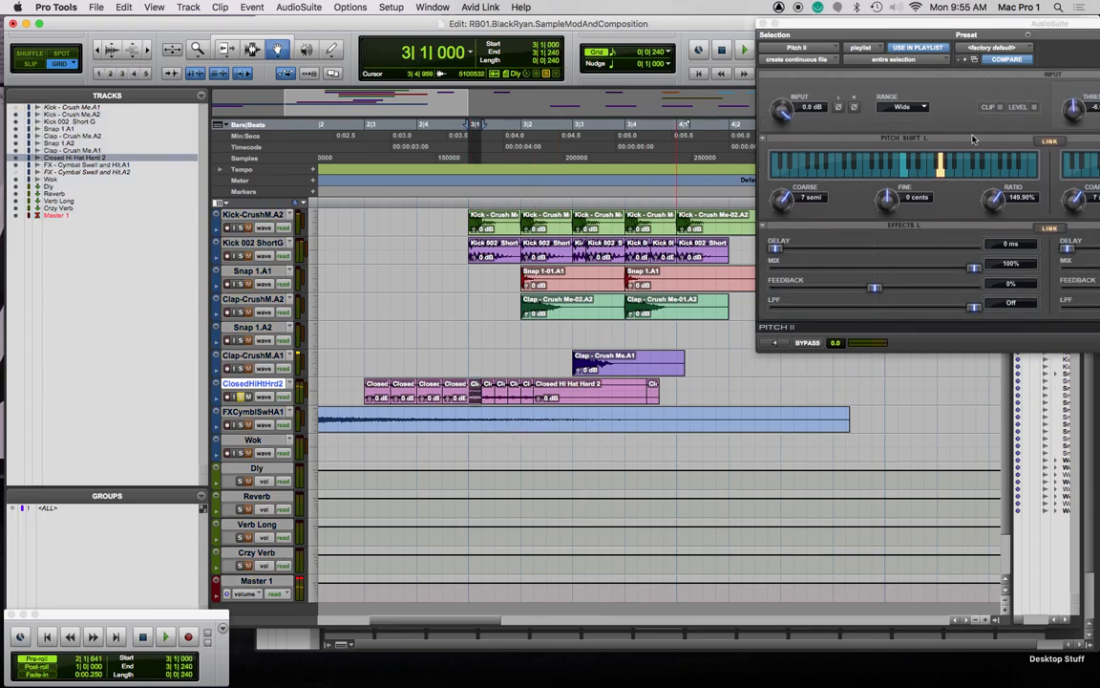
pyautogui.moveTo(784, 205); pyautogui.dragTo(785, 198)
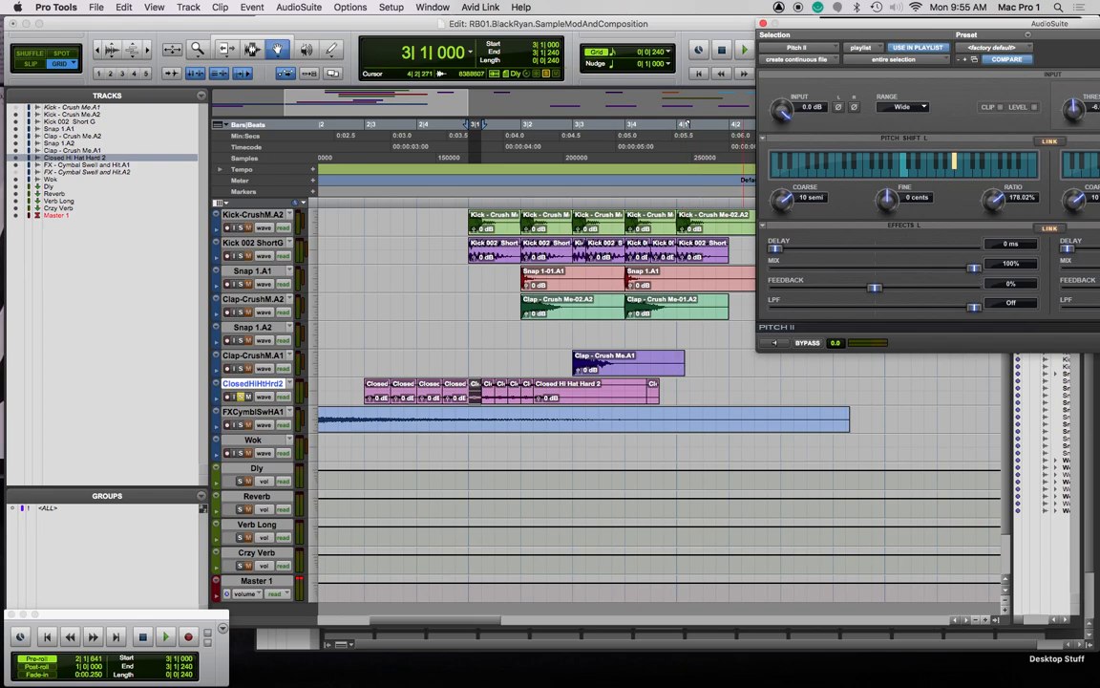
pyautogui.click(487, 399)
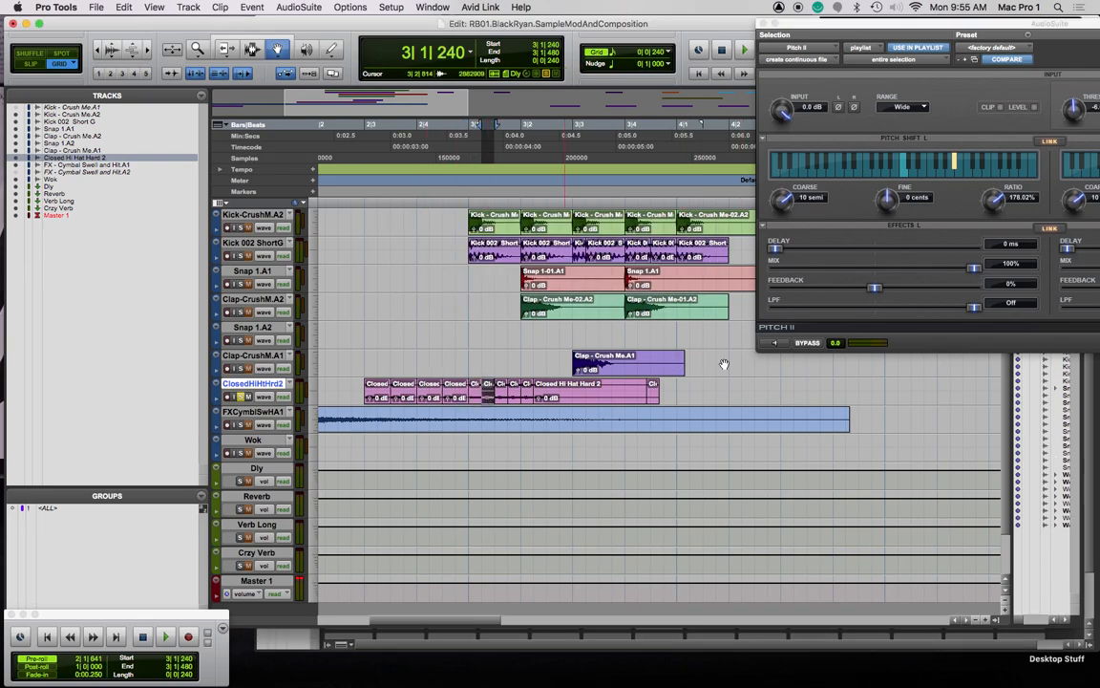
pyautogui.moveTo(782, 199); pyautogui.dragTo(782, 178)
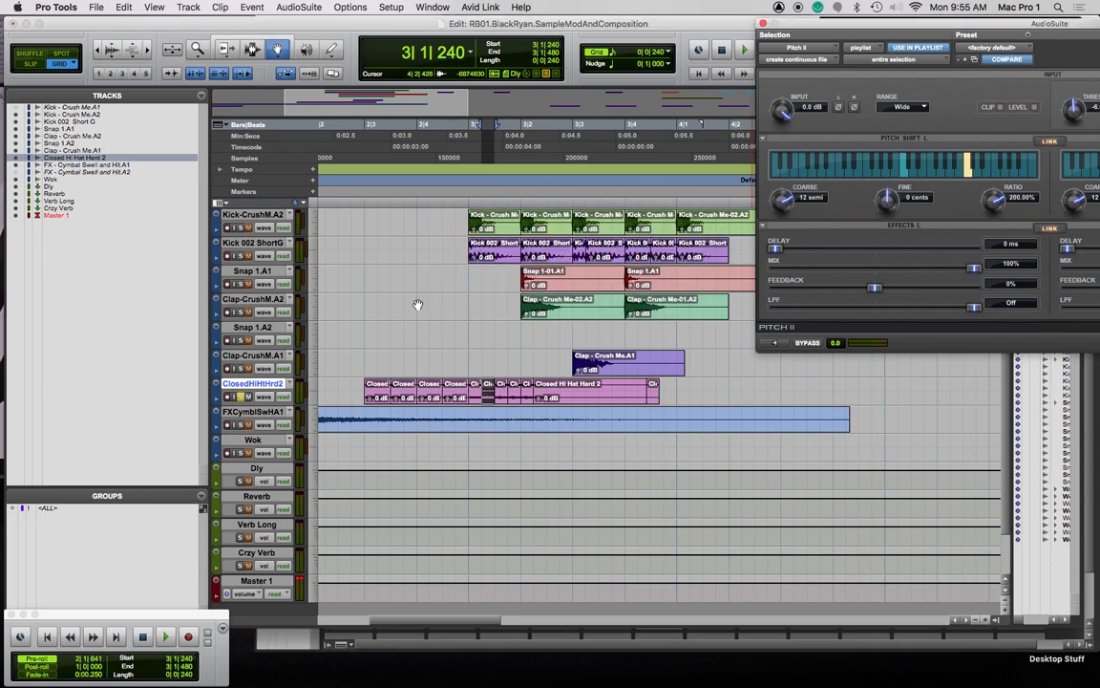
pyautogui.click(500, 397)
pyautogui.moveTo(788, 204); pyautogui.dragTo(788, 190)
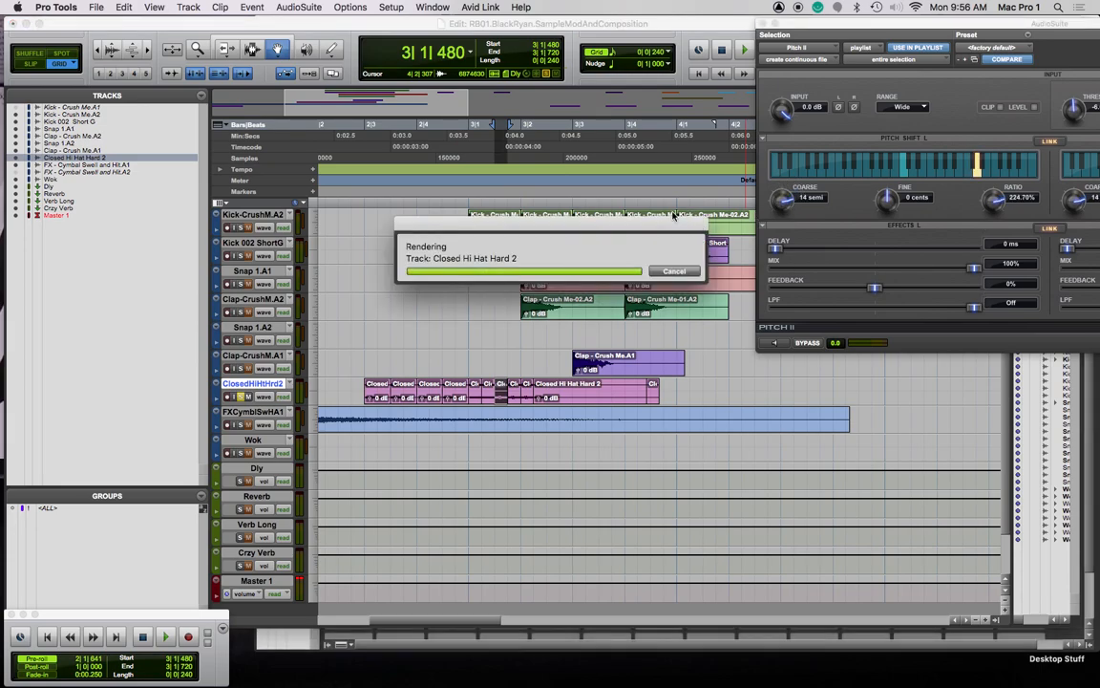
pyautogui.click(515, 397)
pyautogui.moveTo(785, 203); pyautogui.dragTo(782, 198)
# Zoom out to bars 1–17 and drag the bar-7 Wok clip back near bar 3
pyautogui.scroll(-2, 471, 421)
pyautogui.hscroll(-5, 429, 417)
pyautogui.click(369, 400)
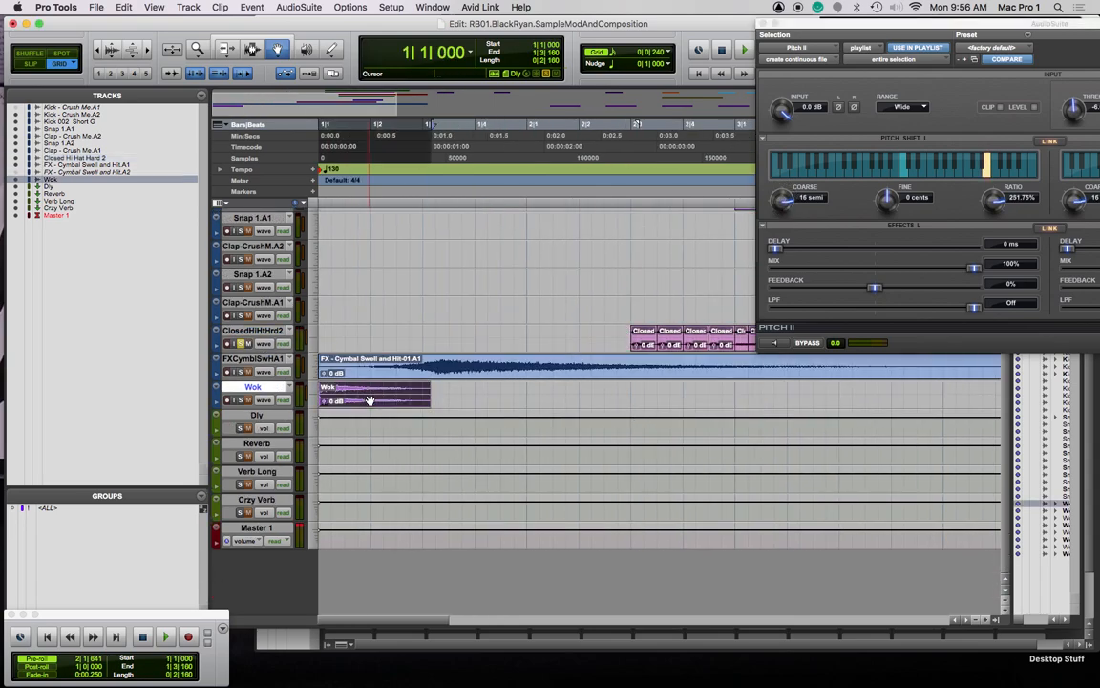
pyautogui.press('r')
pyautogui.press('r')
pyautogui.press('r')
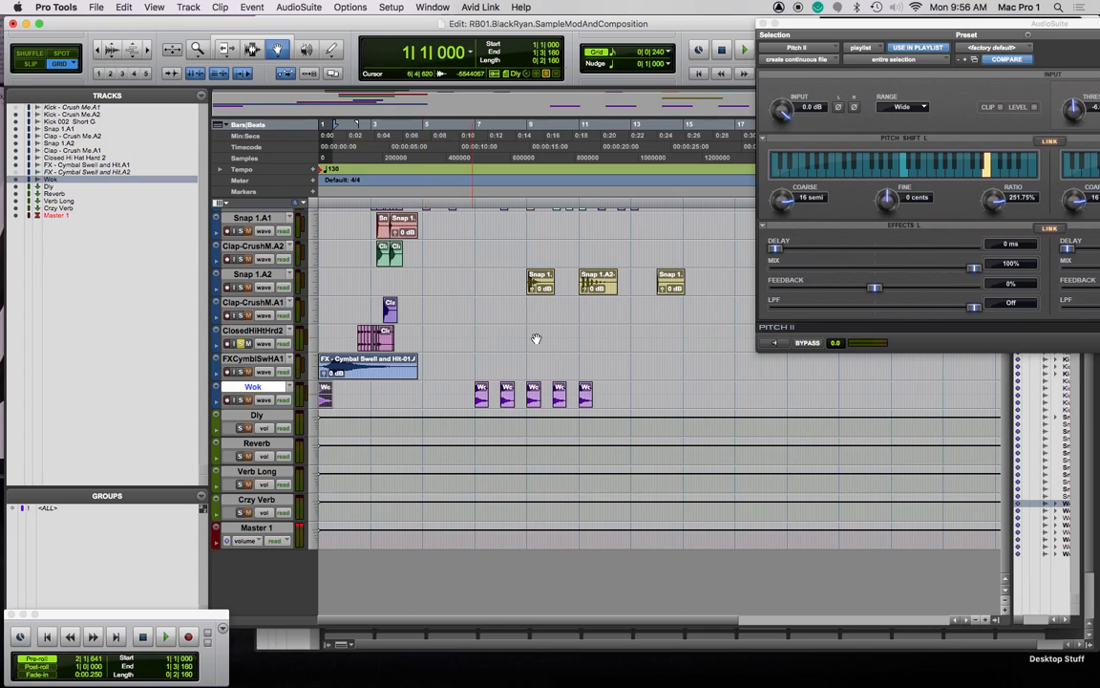
pyautogui.click(481, 399)
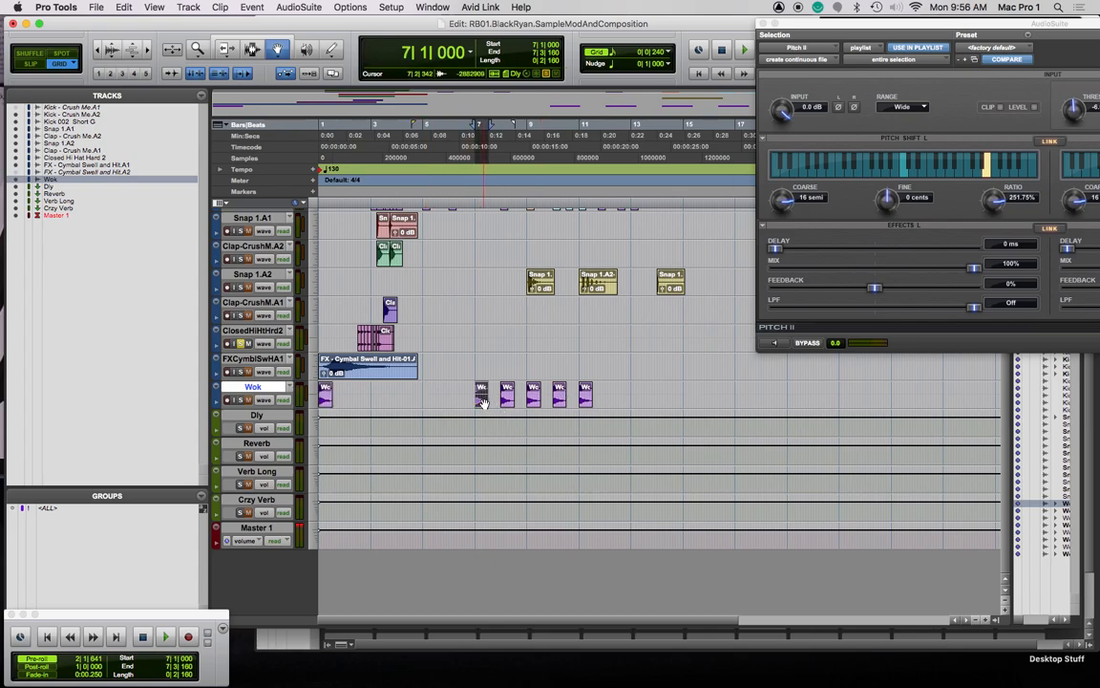
pyautogui.moveTo(481, 401); pyautogui.dragTo(377, 402)
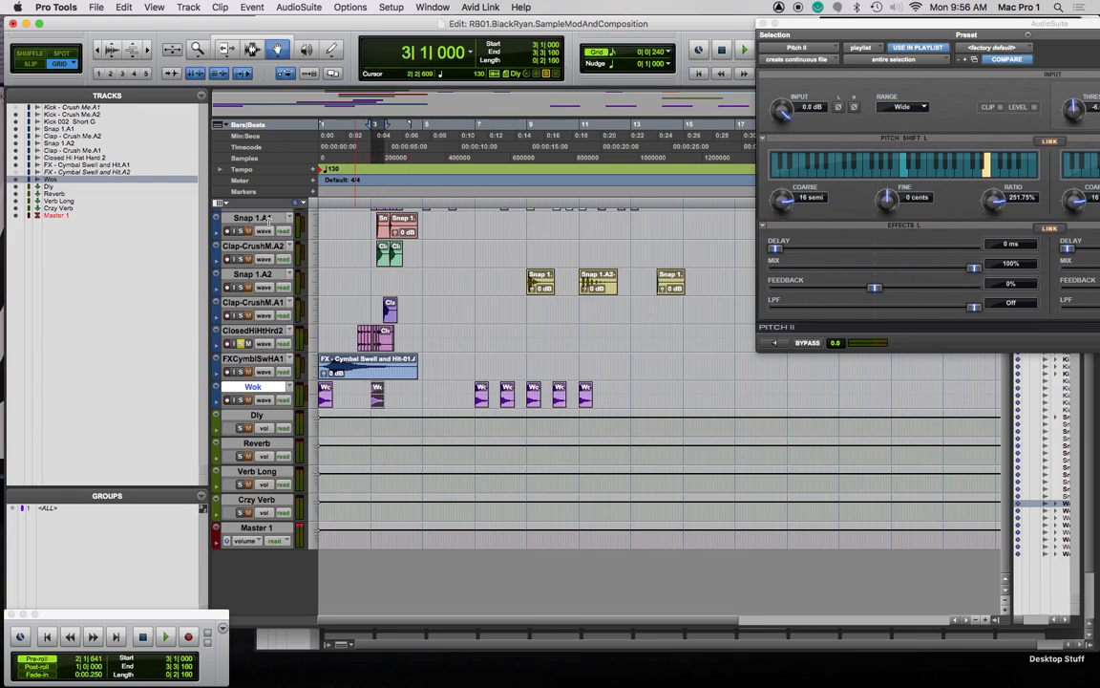
# Play from 2|2|720 to check the moved Wok, then nudge it slightly later
pyautogui.click(355, 138)
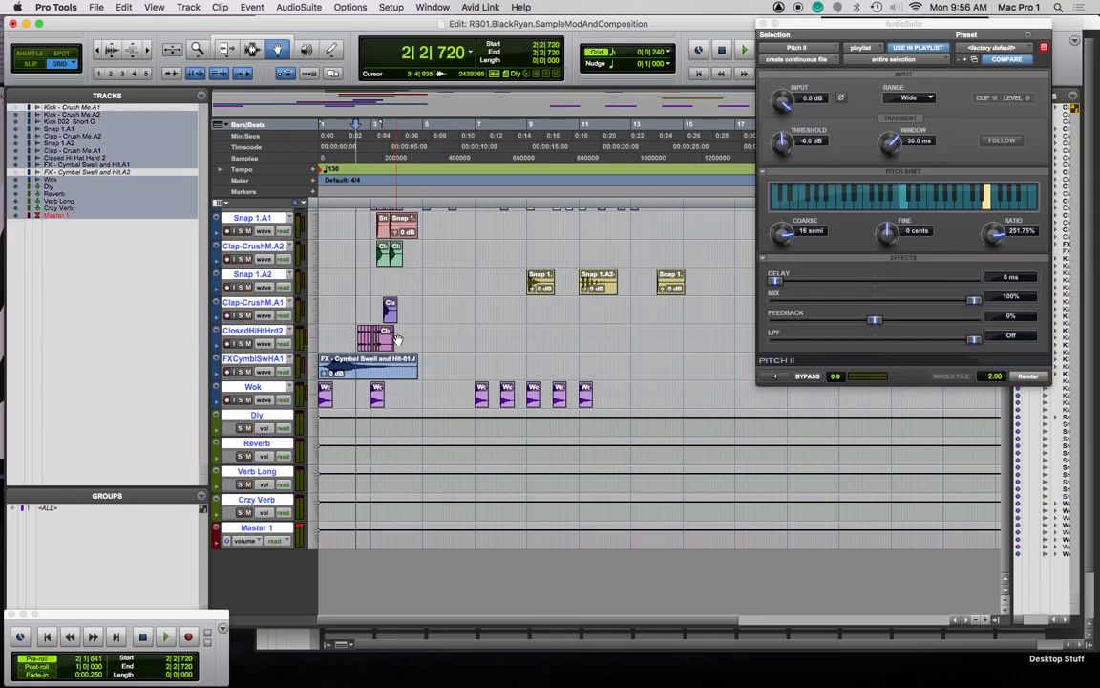
pyautogui.press('space')
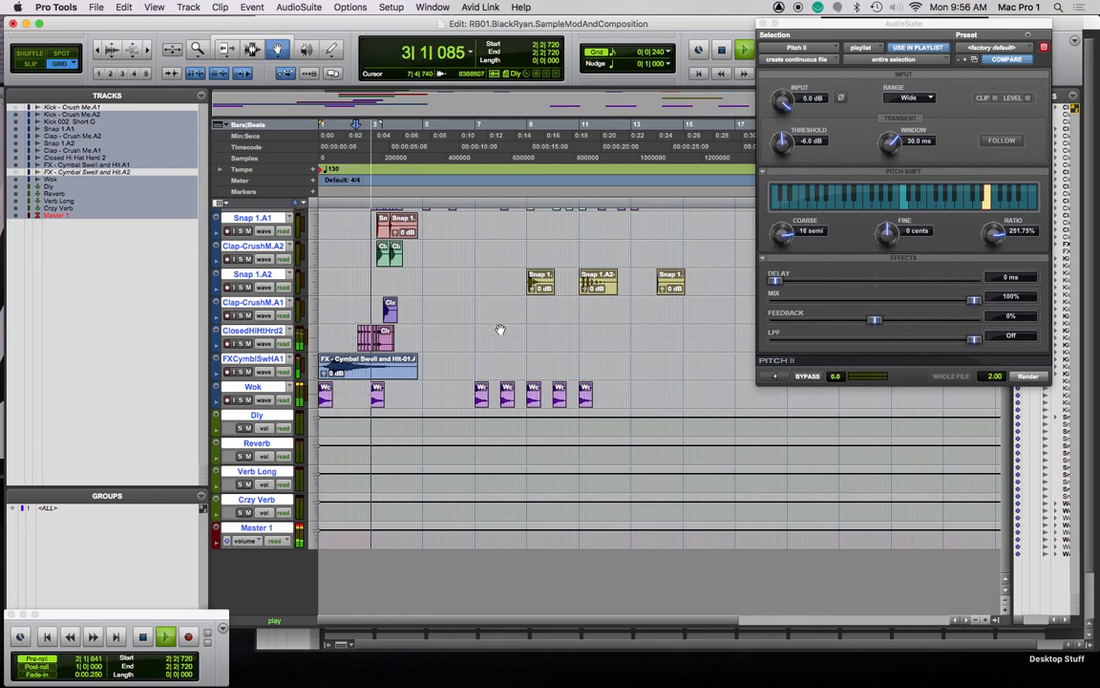
pyautogui.press('space')
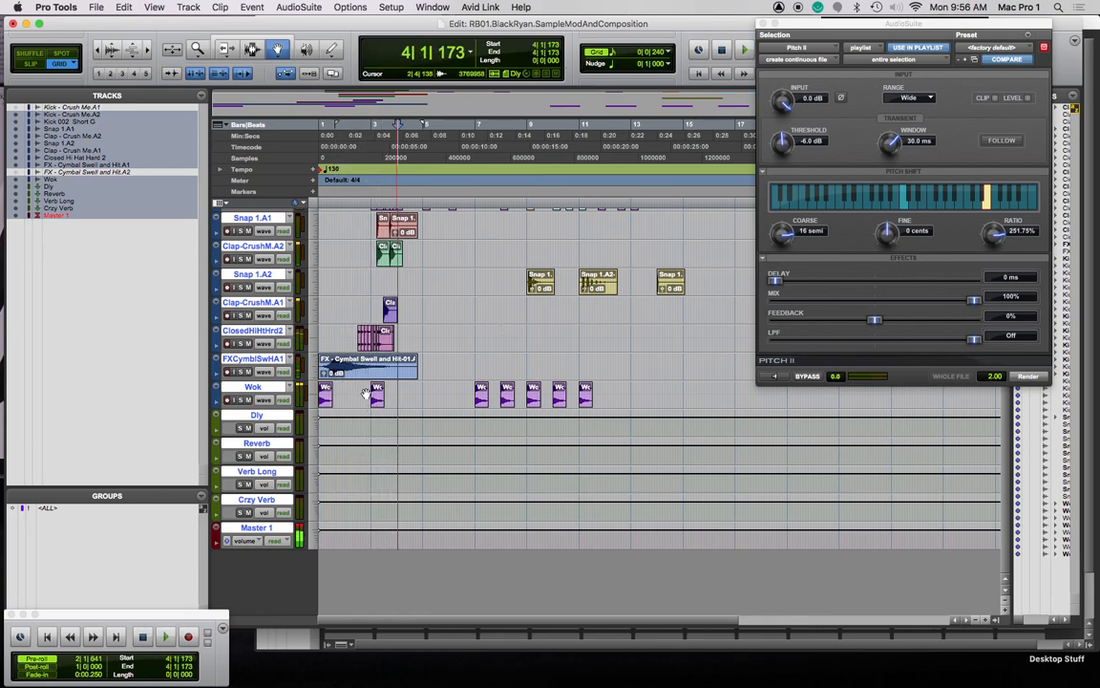
pyautogui.scroll(3, 366, 393)
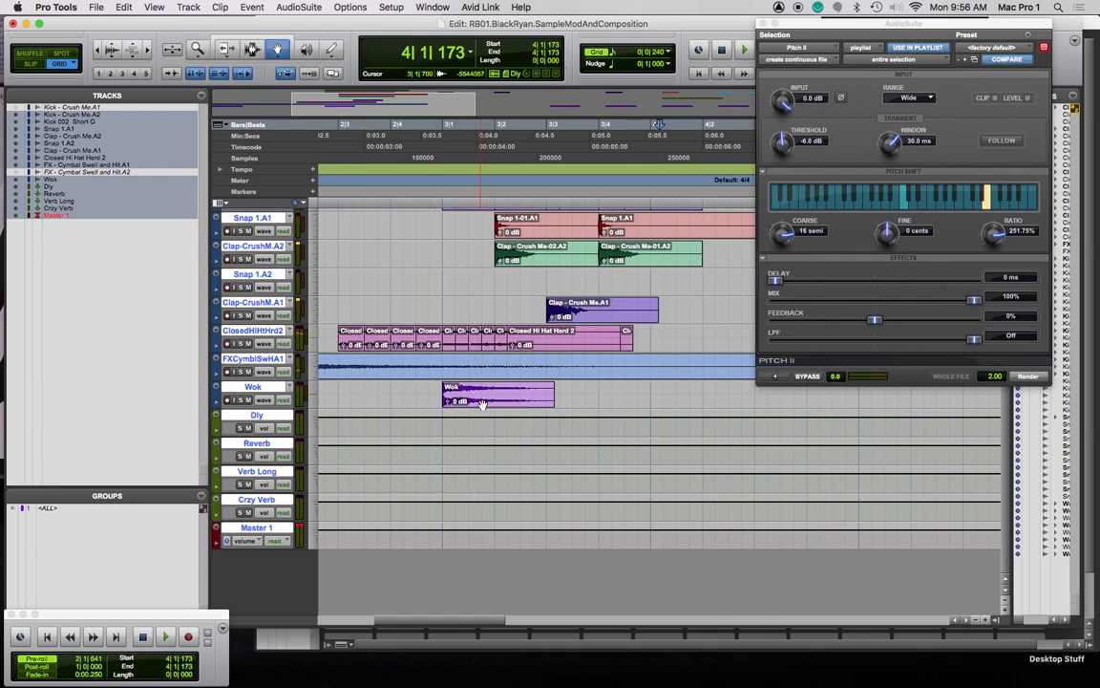
pyautogui.moveTo(497, 408); pyautogui.dragTo(550, 408)
pyautogui.scroll(-2, 569, 407)
pyautogui.scroll(2, 518, 293)
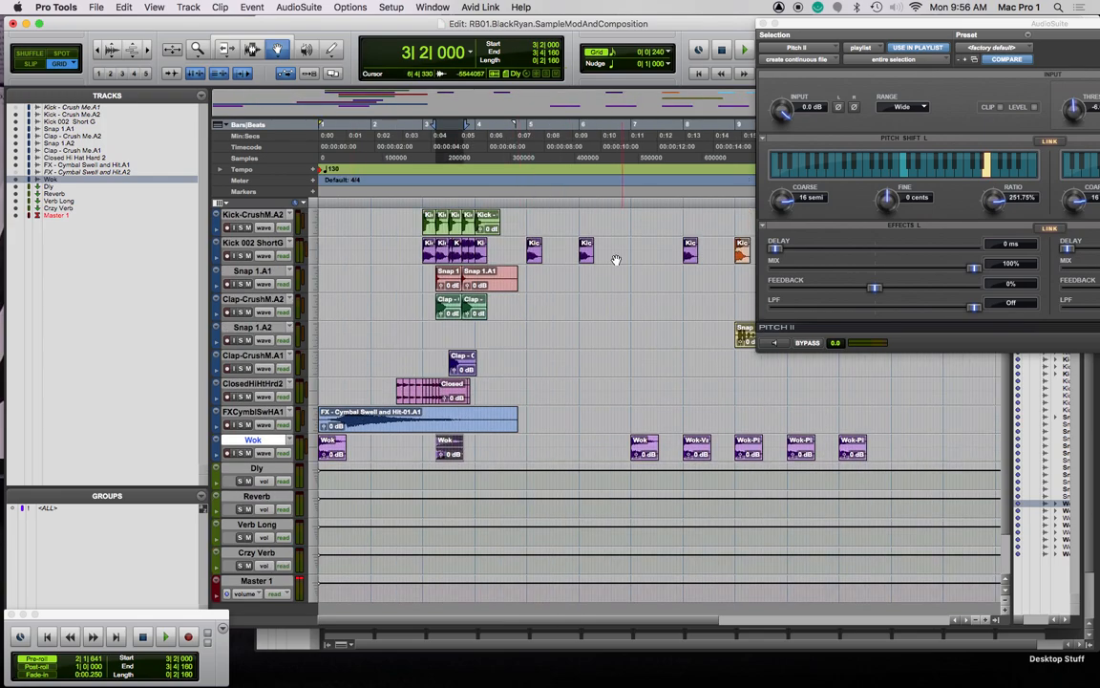
# Reset the playback start, switch to the range-selection tool at 5|2|240, and close Pitch II
pyautogui.press('Return')
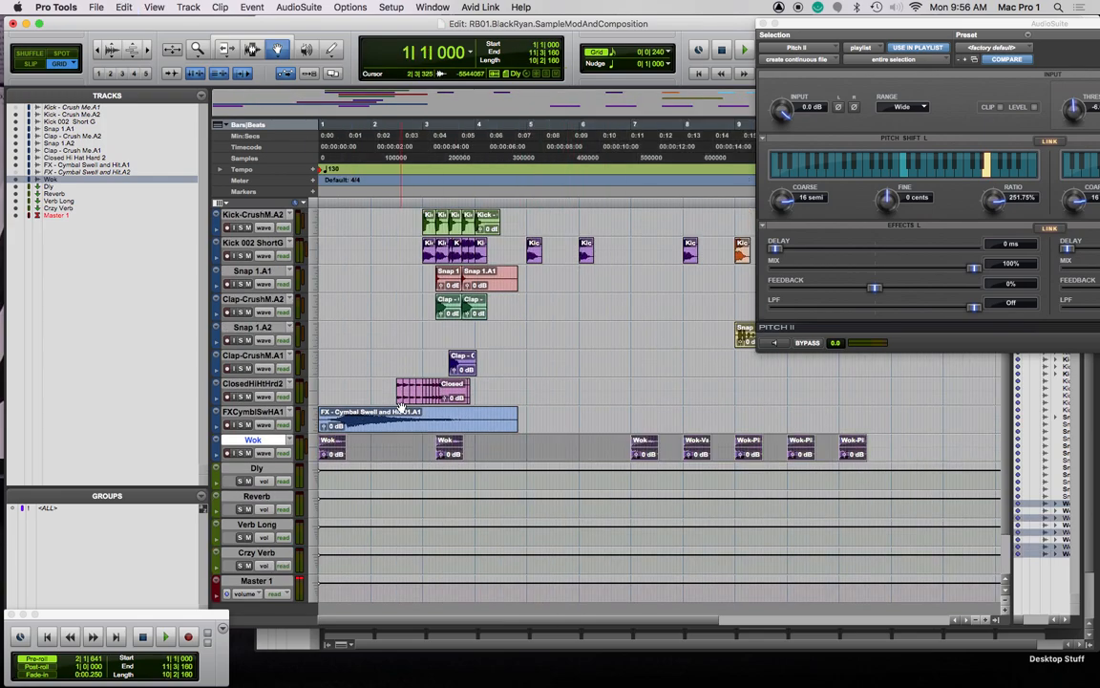
pyautogui.click(536, 359)
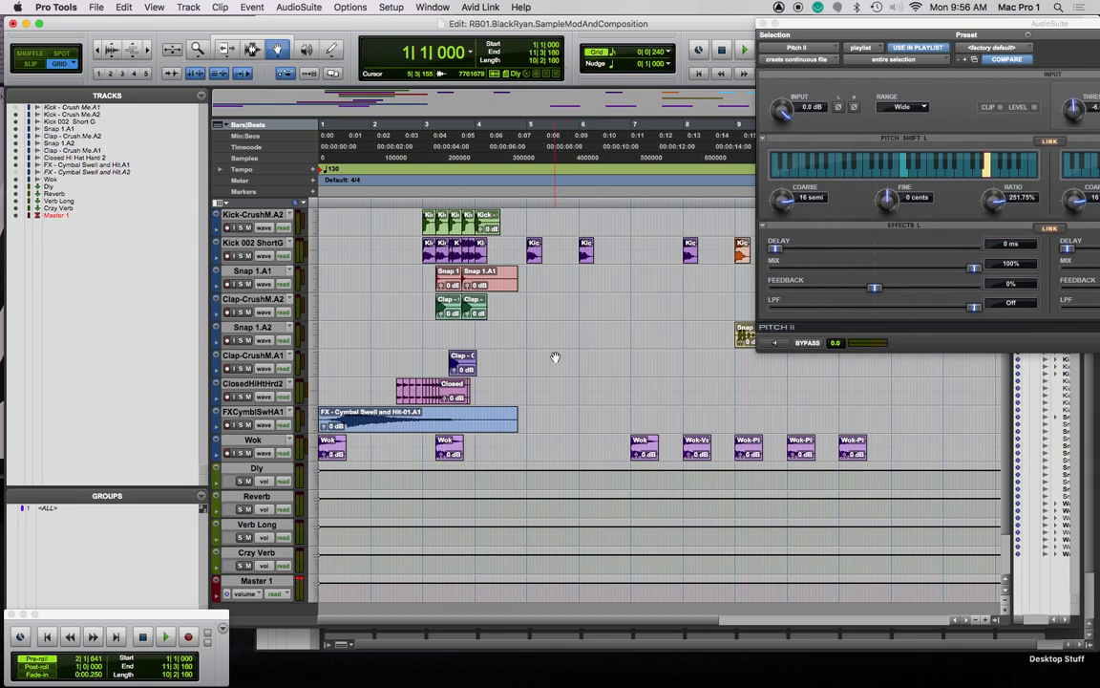
pyautogui.press('F7')
pyautogui.click(556, 359)
pyautogui.press('super+a')
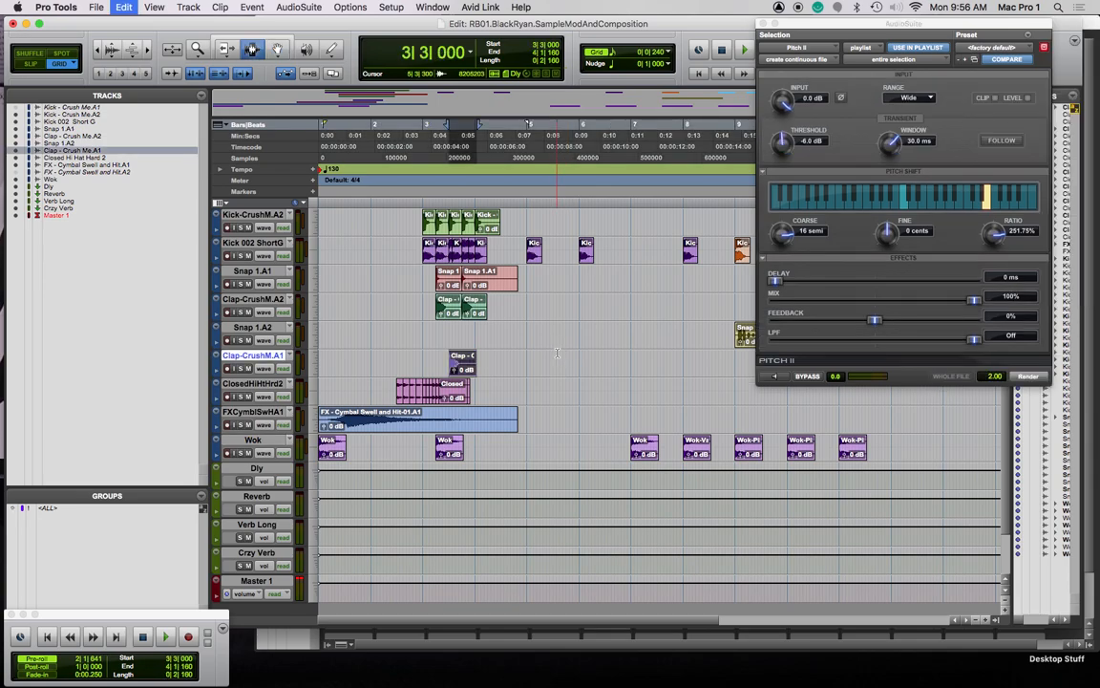
pyautogui.click(557, 369)
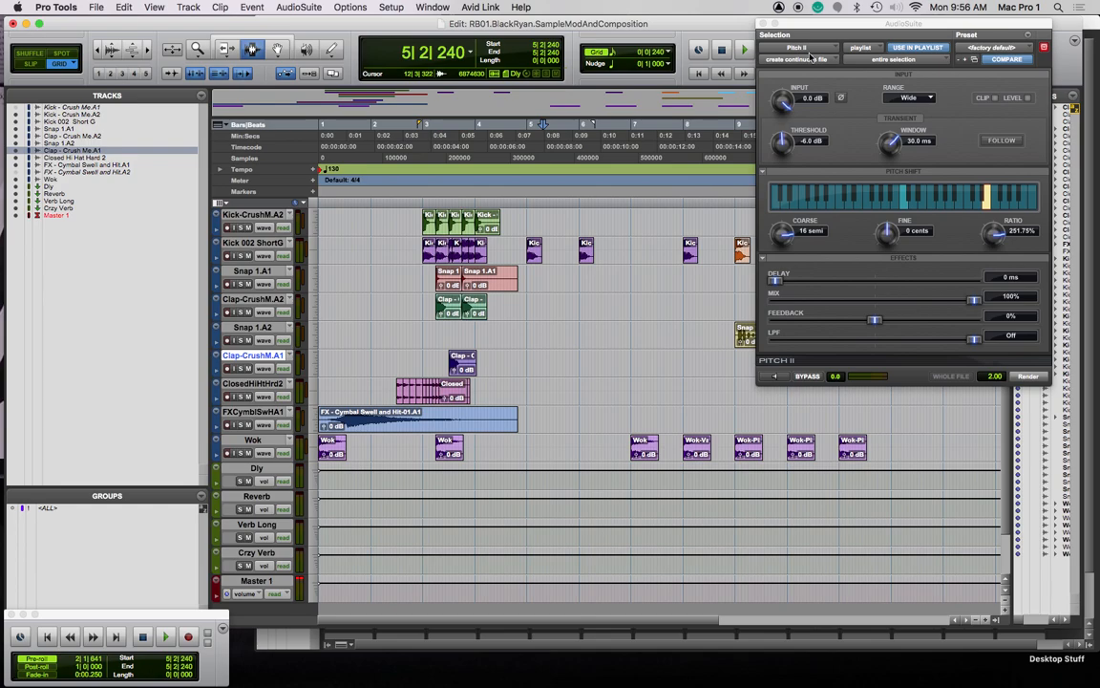
pyautogui.click(764, 23)
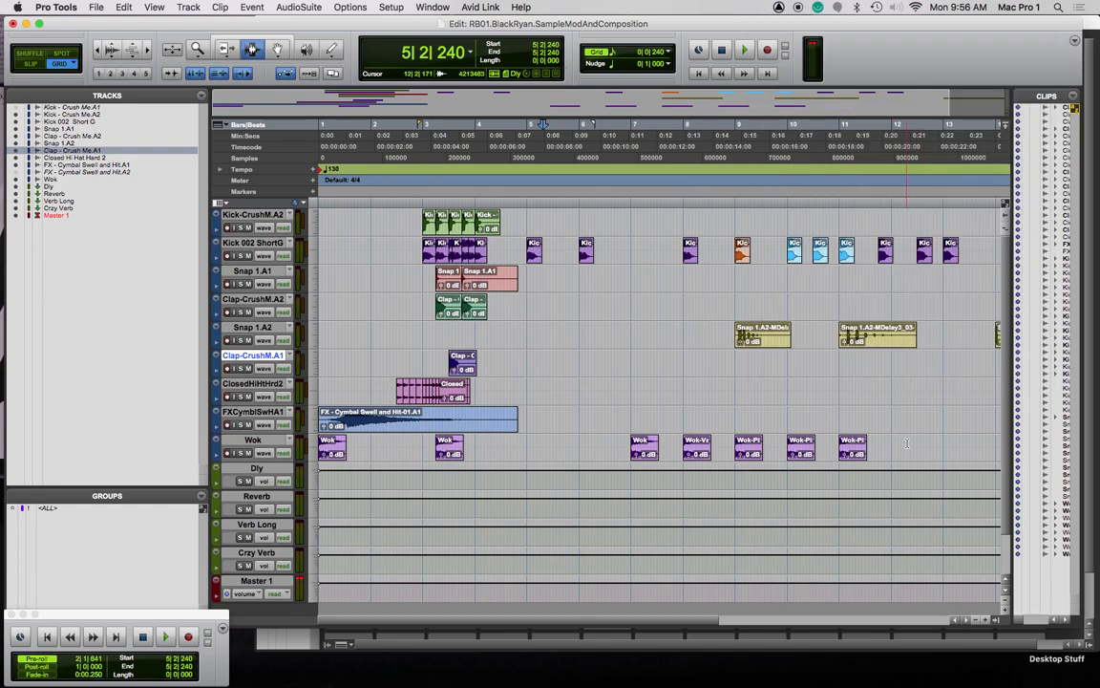
# Select 2|3|720–13|4|240 on the kick, snap and clap tracks and drag those clips one beat later
pyautogui.click(577, 317)
pyautogui.moveTo(323, 218); pyautogui.dragTo(955, 452)
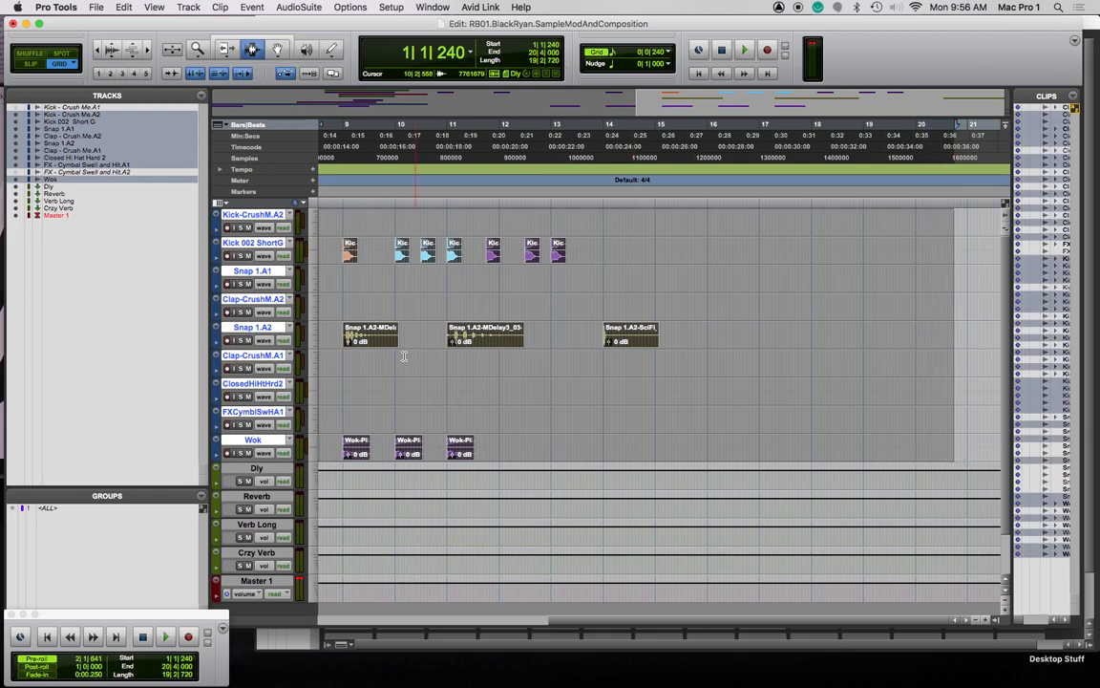
pyautogui.press('n')
pyautogui.moveTo(410, 216); pyautogui.dragTo(985, 360)
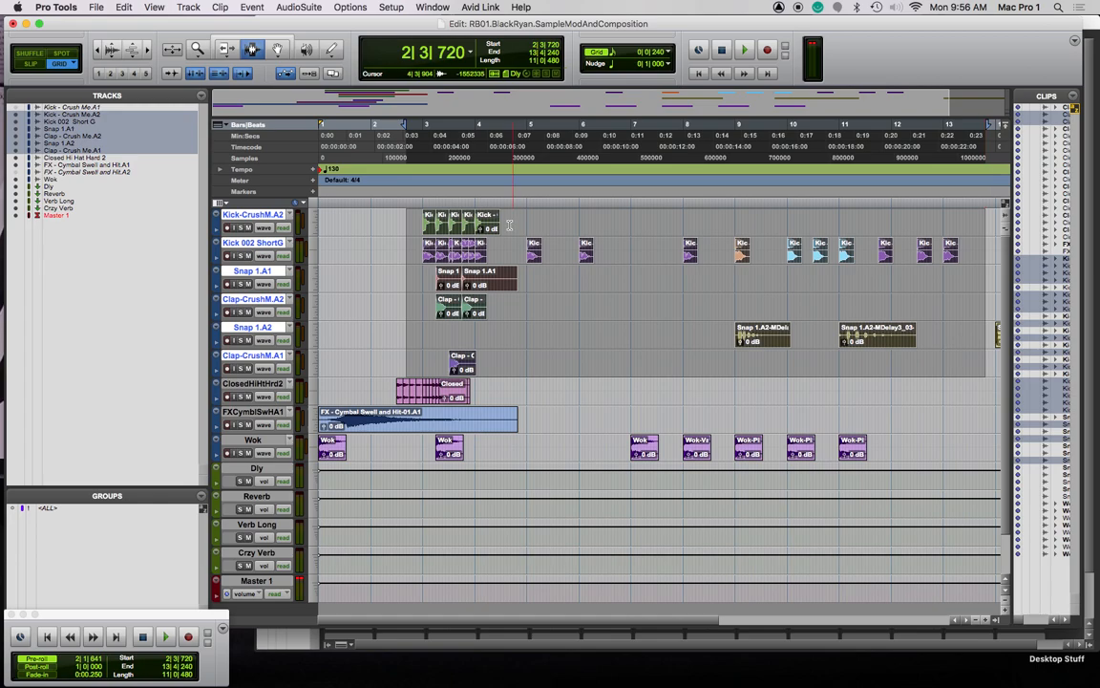
pyautogui.keyDown('super'); pyautogui.click(416, 226); pyautogui.keyUp('super')
pyautogui.click(378, 232)
pyautogui.press('F8')
pyautogui.moveTo(427, 226); pyautogui.dragTo(440, 224)
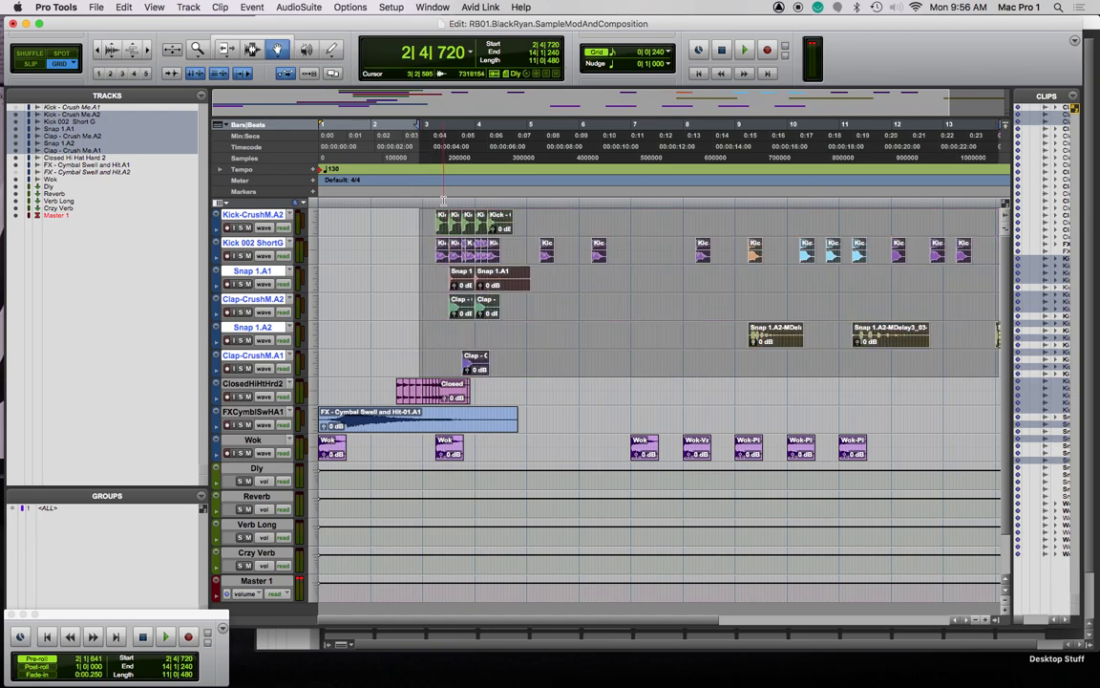
pyautogui.press('super+bracketright')
pyautogui.press('super+bracketright')
pyautogui.press('super+bracketright')
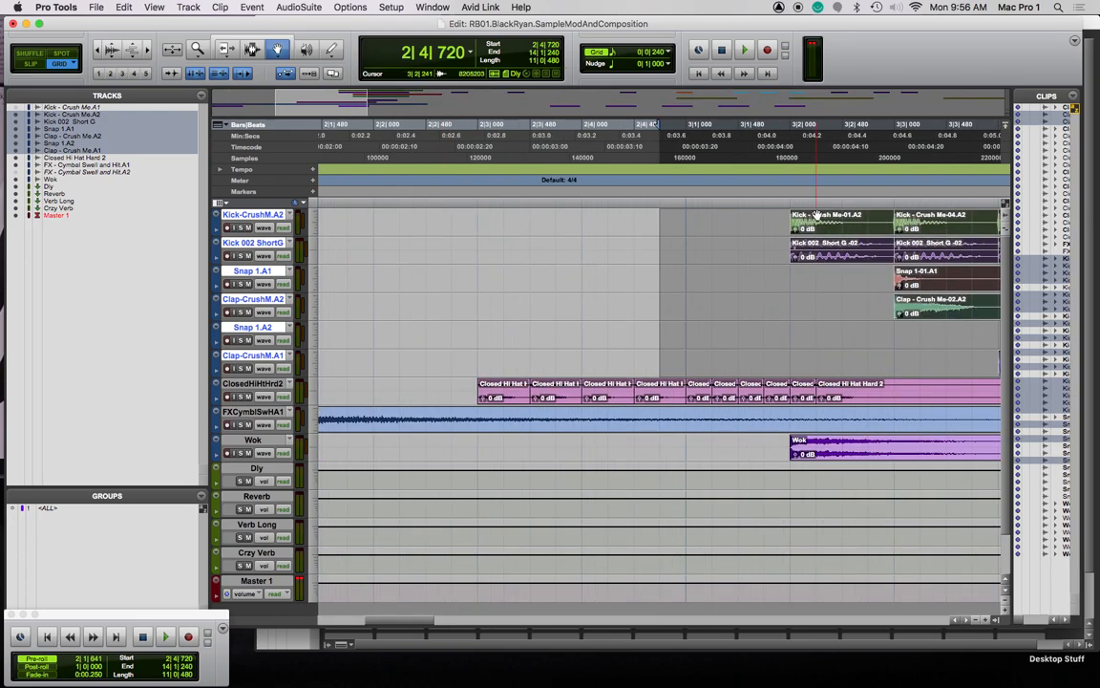
# Drag the kick, snap and clap clips back one beat, then play from 2|4|240
pyautogui.hscroll(1, 818, 216)
pyautogui.moveTo(808, 220); pyautogui.dragTo(711, 230)
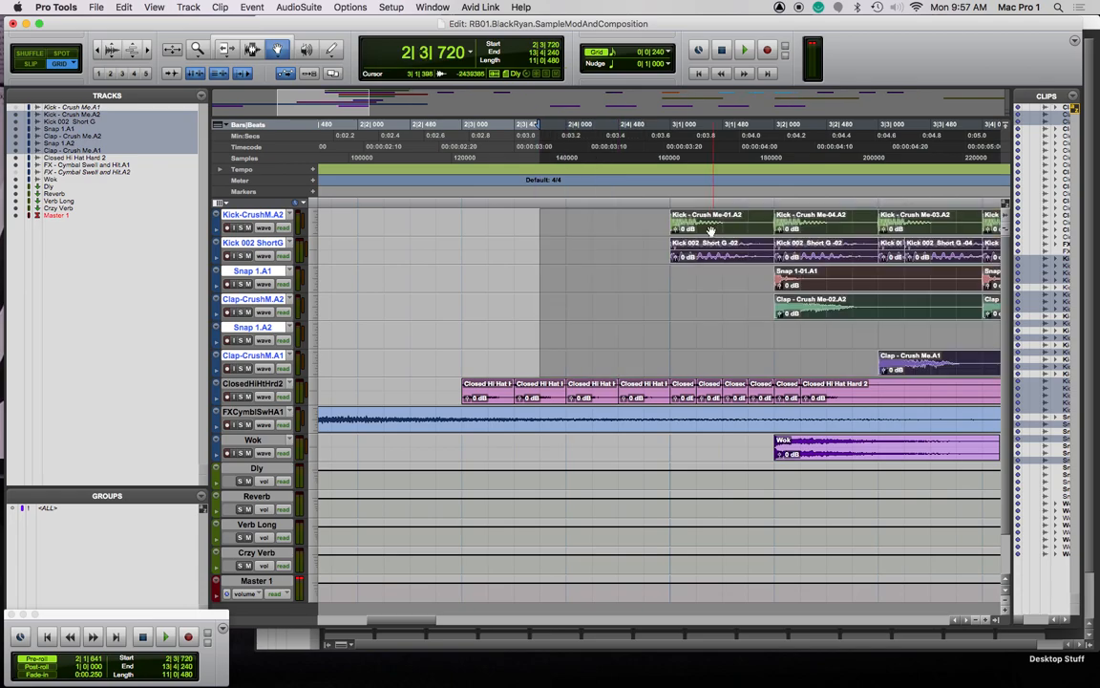
pyautogui.click(623, 201)
pyautogui.click(506, 134)
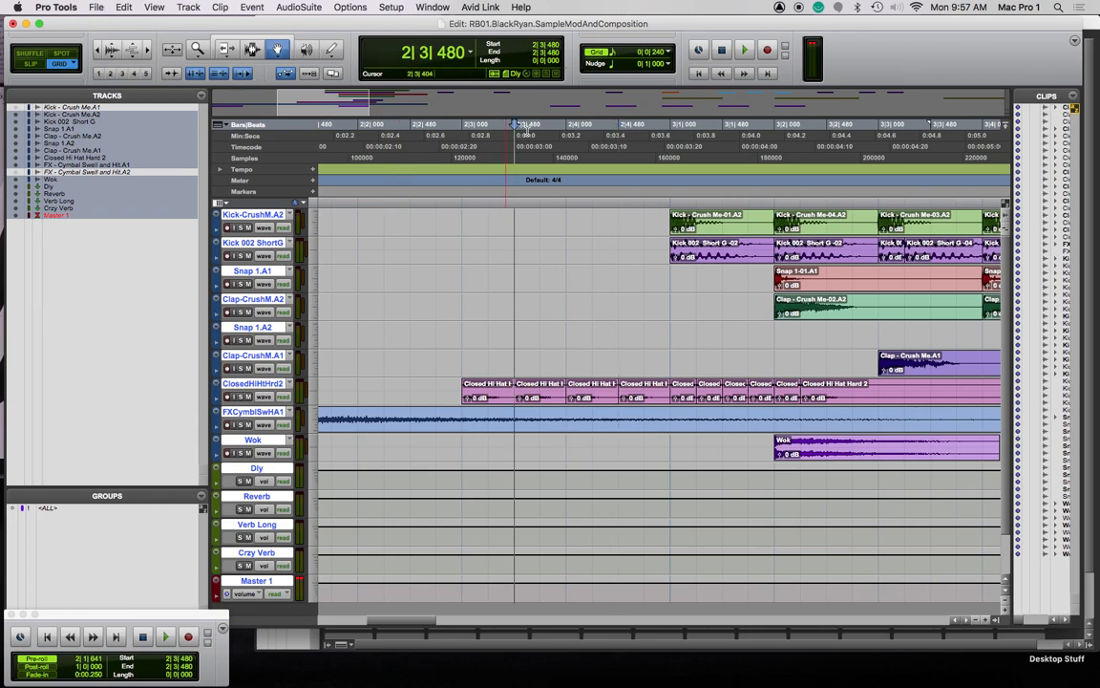
pyautogui.click(308, 74)
pyautogui.click(573, 201)
pyautogui.click(593, 201)
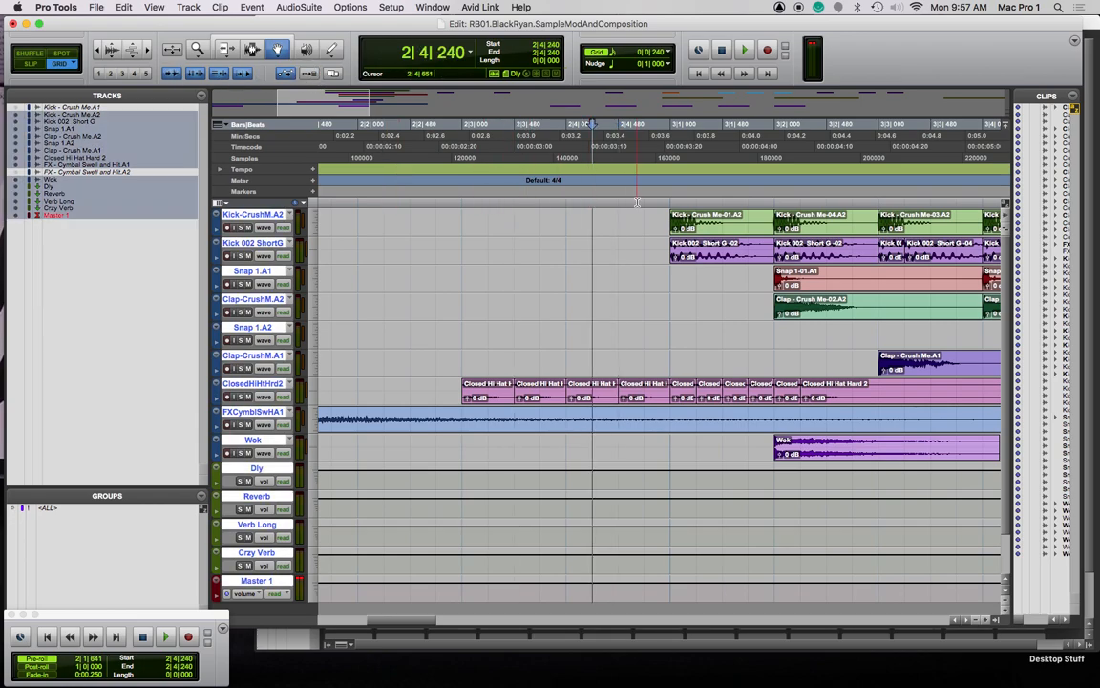
pyautogui.press('space')
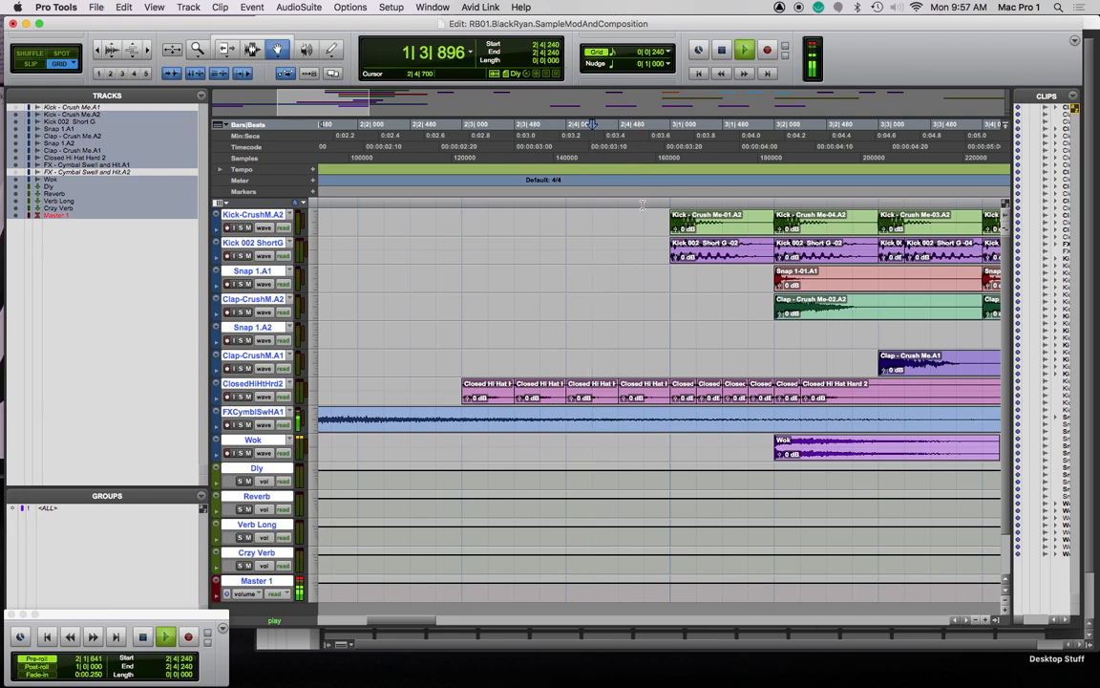
# Zoom out to bars 1–26 and play the beat from 2|4|720
pyautogui.press('super+bracketleft')
pyautogui.press('super+bracketleft')
pyautogui.press('super+bracketleft')
pyautogui.press('super+bracketleft')
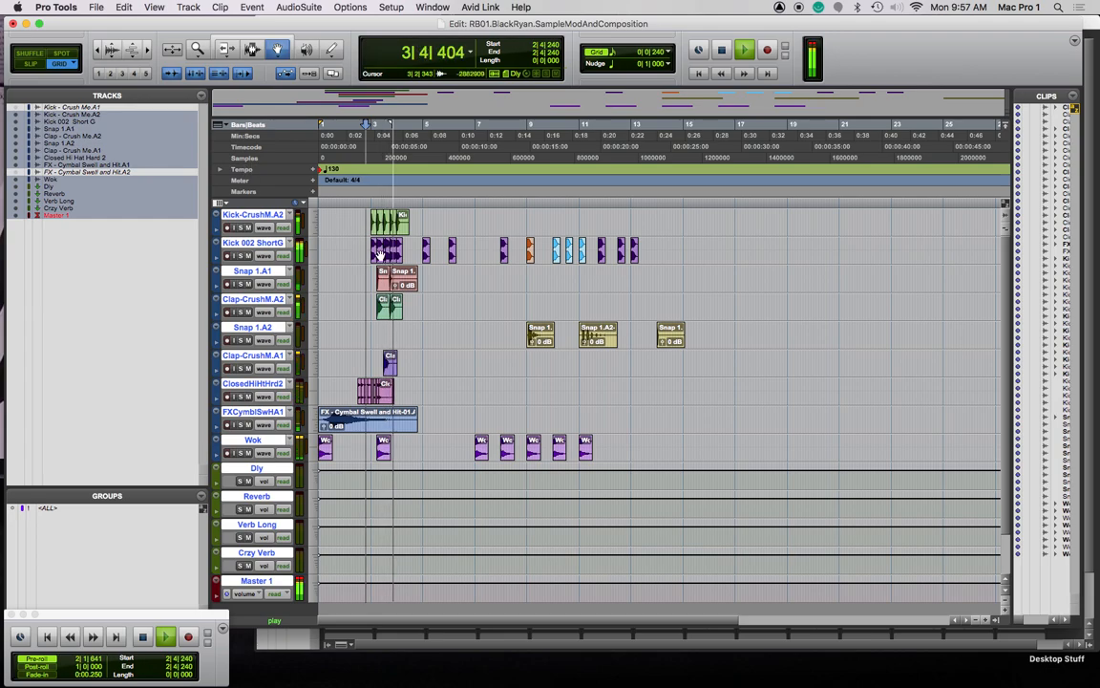
pyautogui.press('space')
pyautogui.click(374, 200)
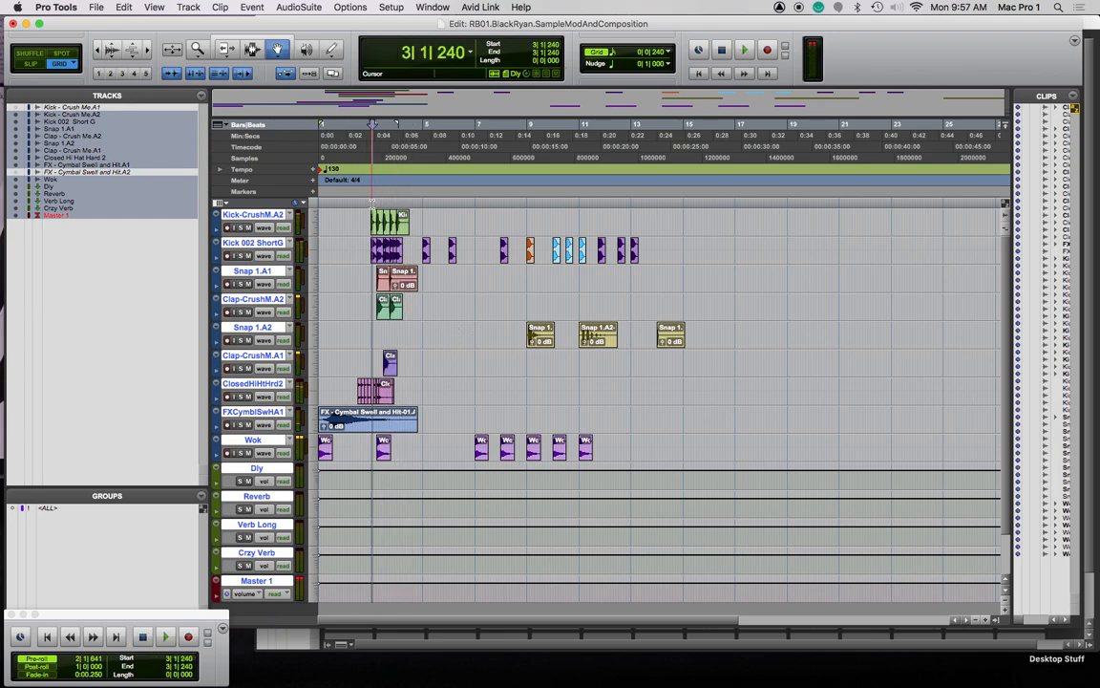
pyautogui.click(372, 201)
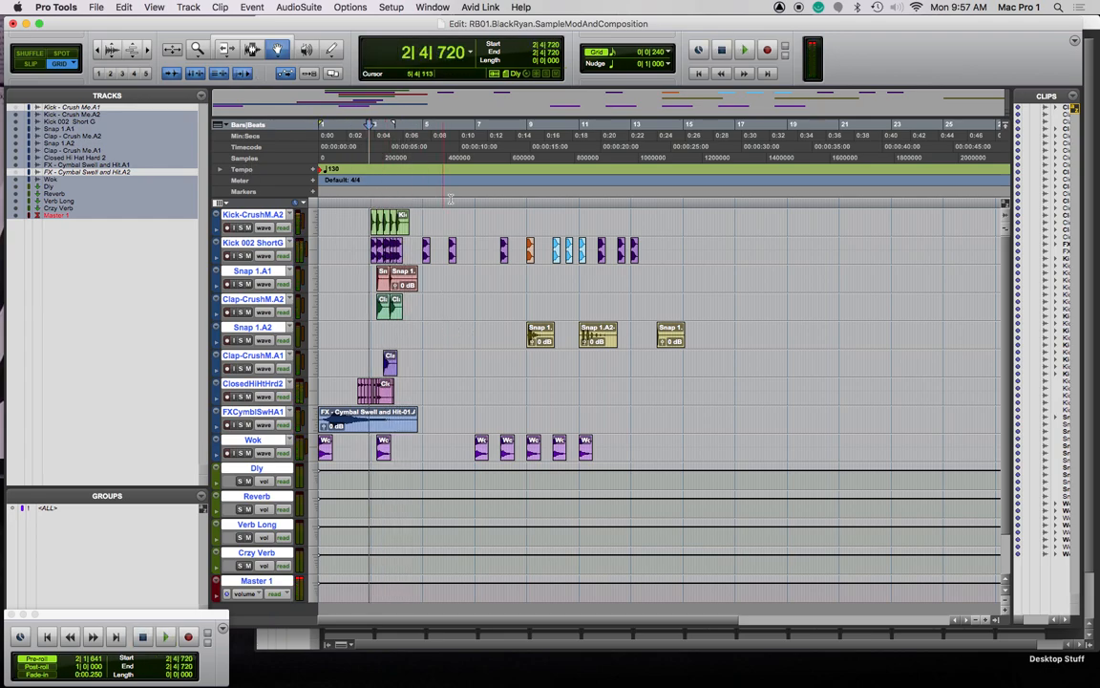
pyautogui.press('space')
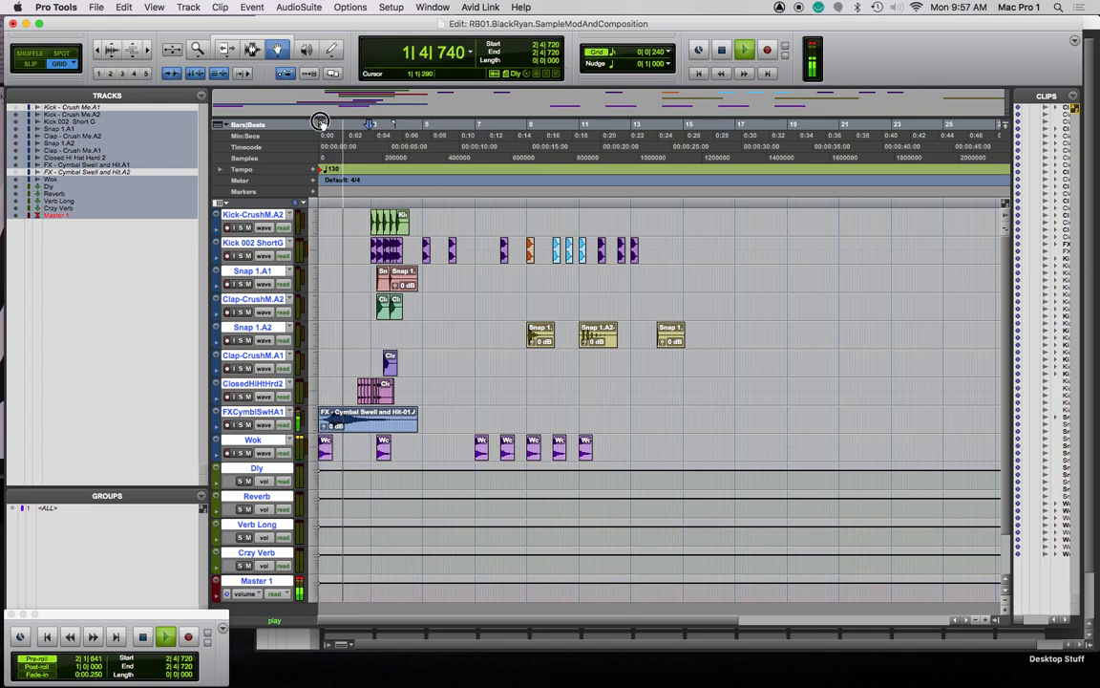
pyautogui.press('super+a')
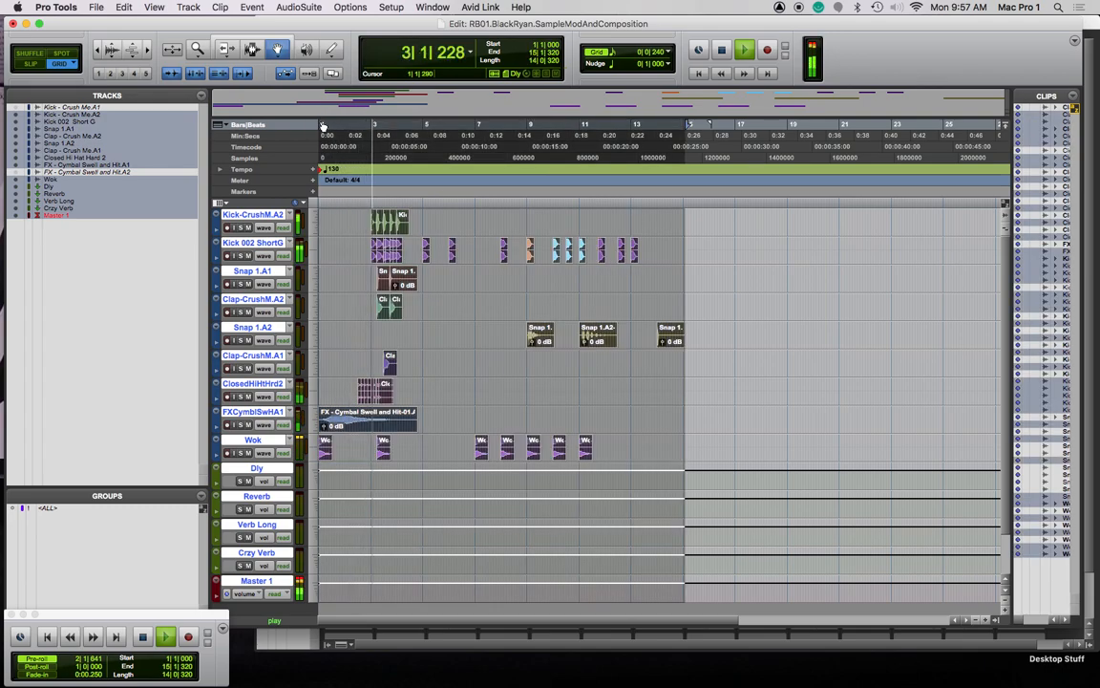
pyautogui.press('space')
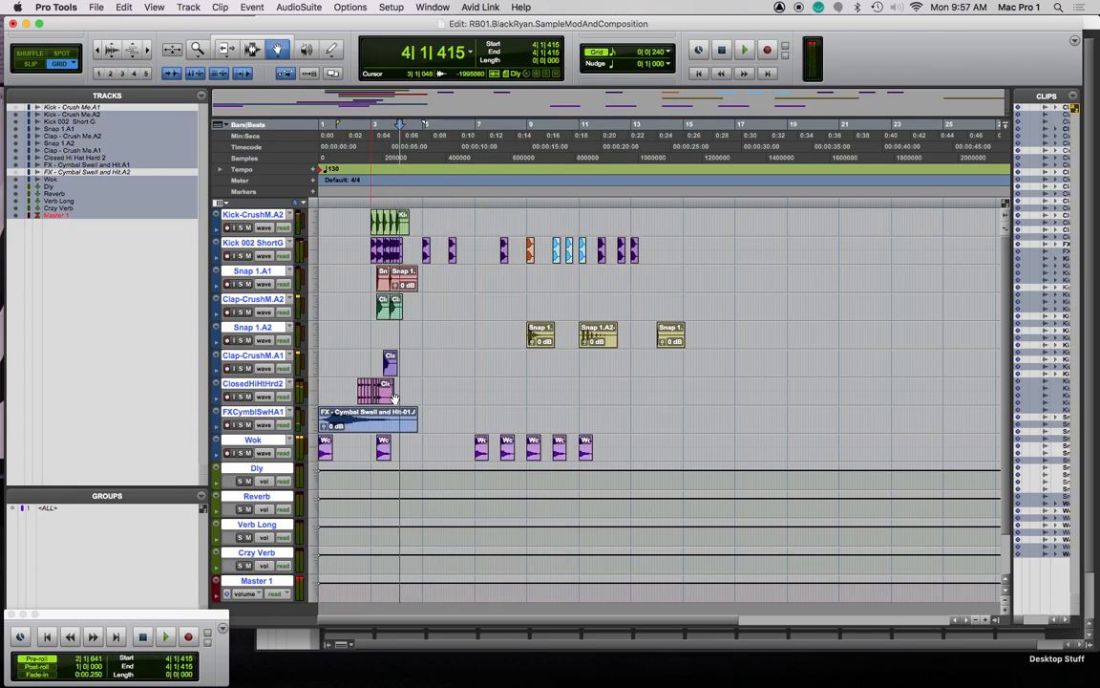
# Delete the short trailing Closed clip on ClosedHiHtHrd2 and open the New Tracks dialog
pyautogui.click(416, 394)
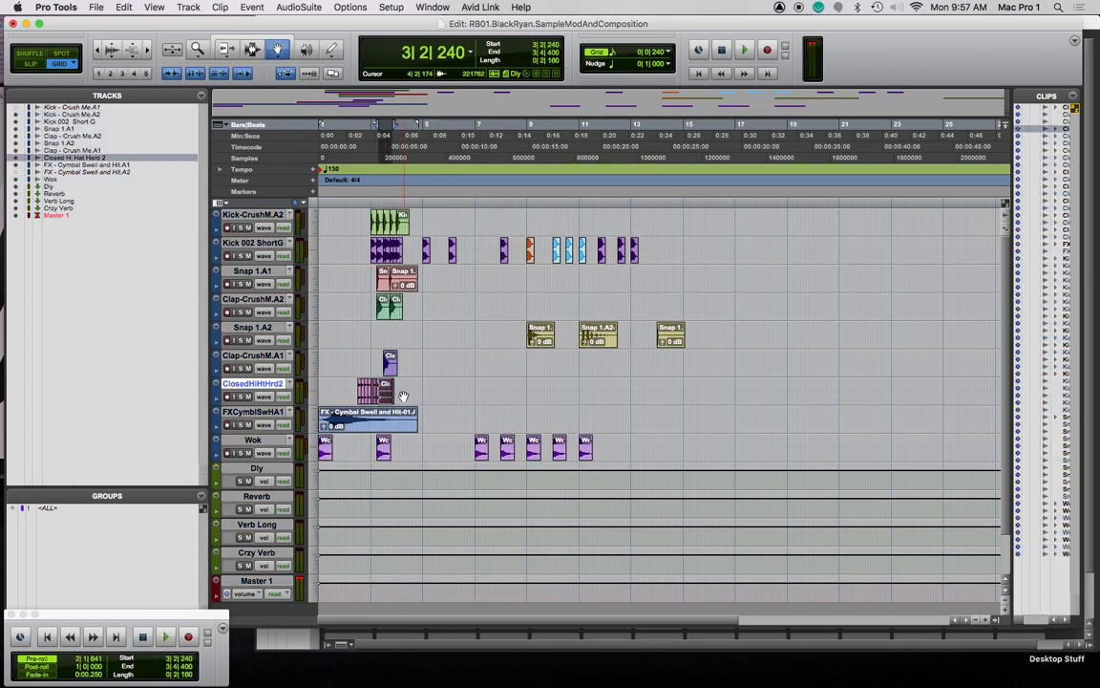
pyautogui.press('super+]')
pyautogui.press('super+]')
pyautogui.press('super+]')
pyautogui.hscroll(5, 402, 396)
pyautogui.scroll(-1, 402, 397)
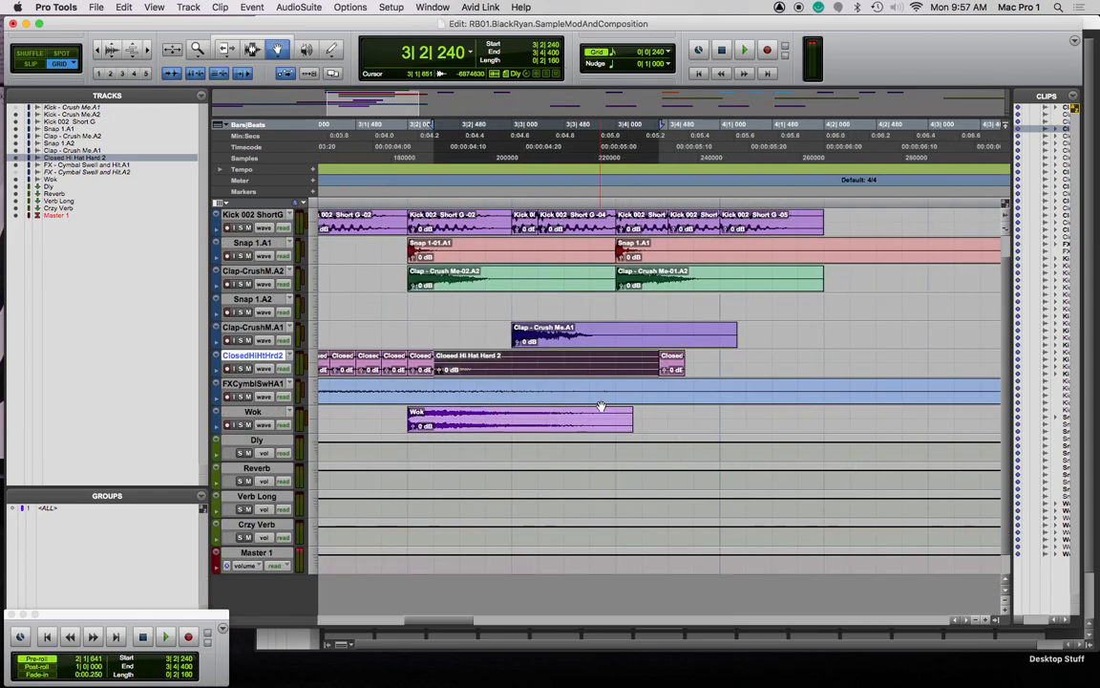
pyautogui.press('Delete')
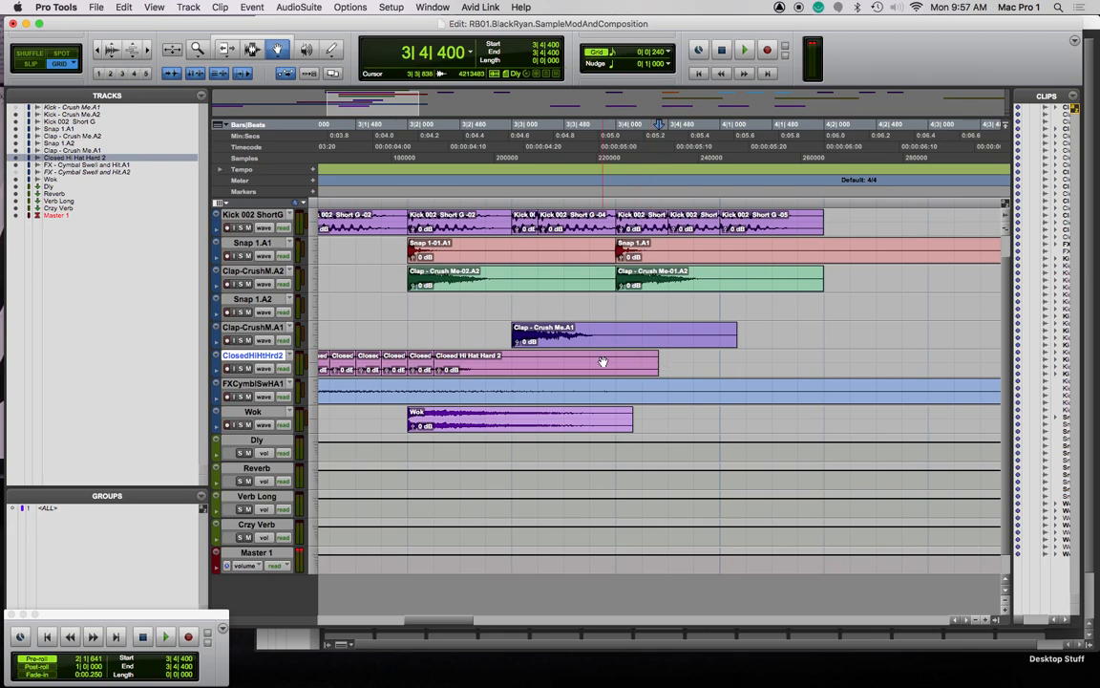
pyautogui.hscroll(-10, 602, 361)
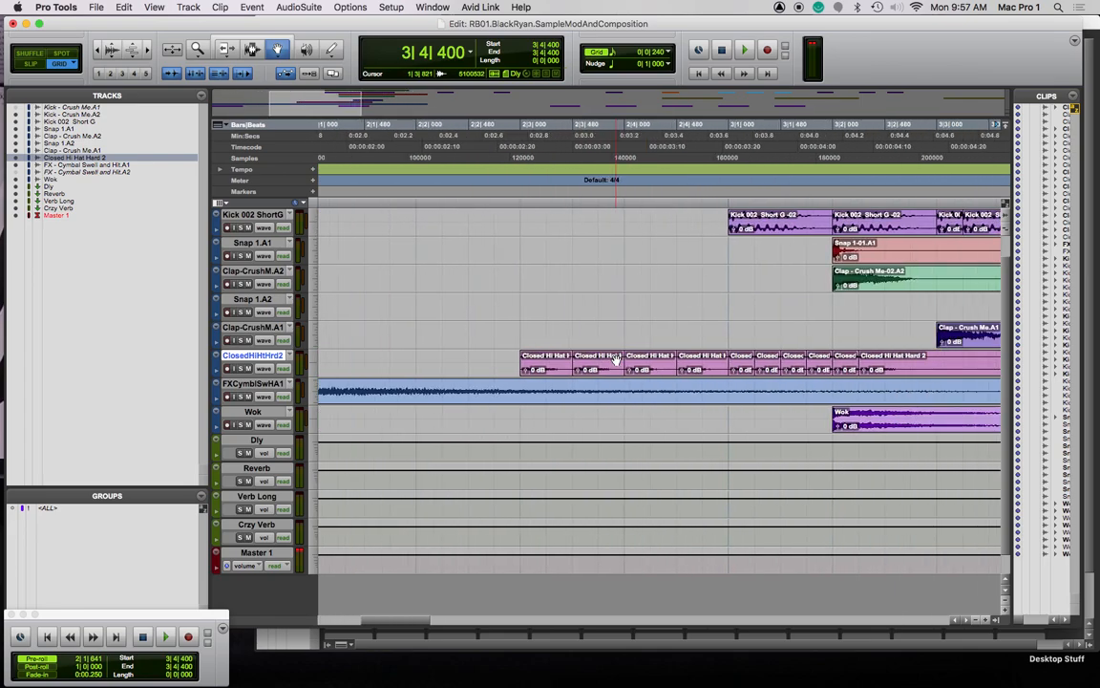
pyautogui.hscroll(6, 616, 359)
pyautogui.click(606, 361)
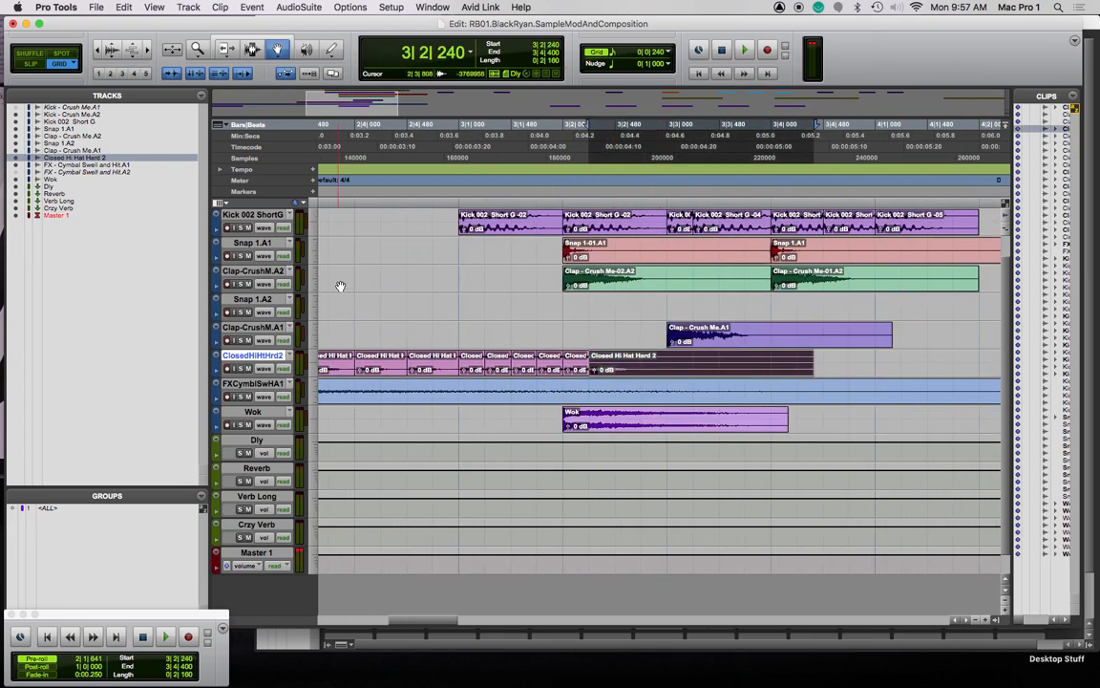
pyautogui.press('shift+super+n')
# Create a stereo Instrument track and show the Mix window
pyautogui.press('super+Down')
pyautogui.press('super+Down')
pyautogui.press('super+Down')
pyautogui.press('super+Down')
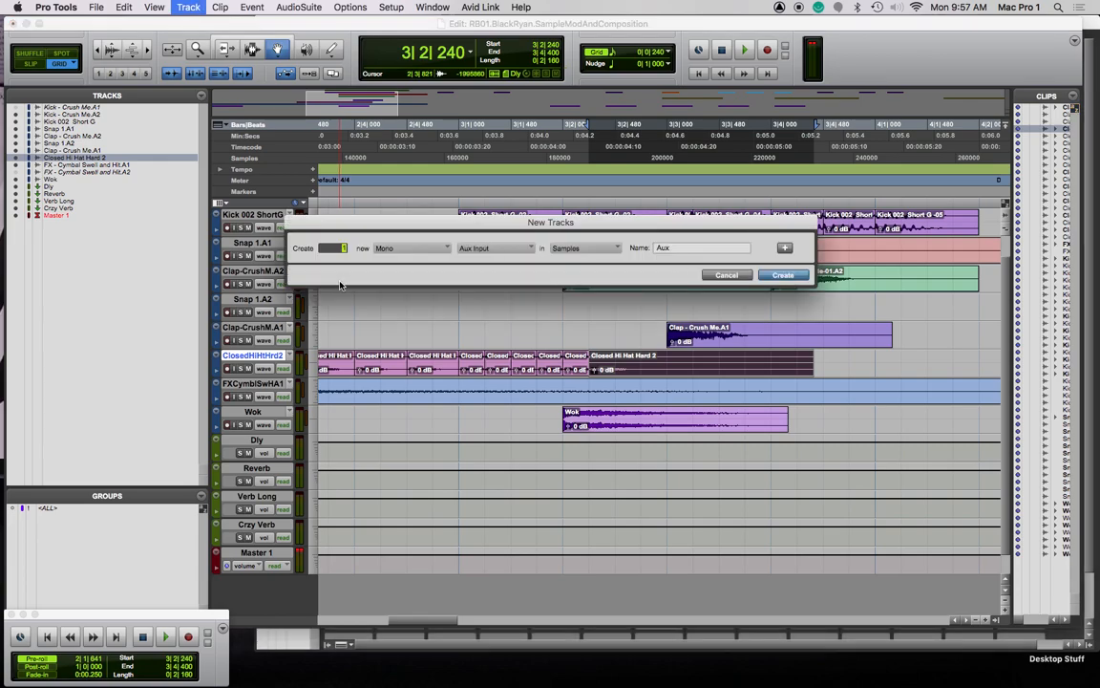
pyautogui.press('super+Down')
pyautogui.press('super+Right')
pyautogui.press('Return')
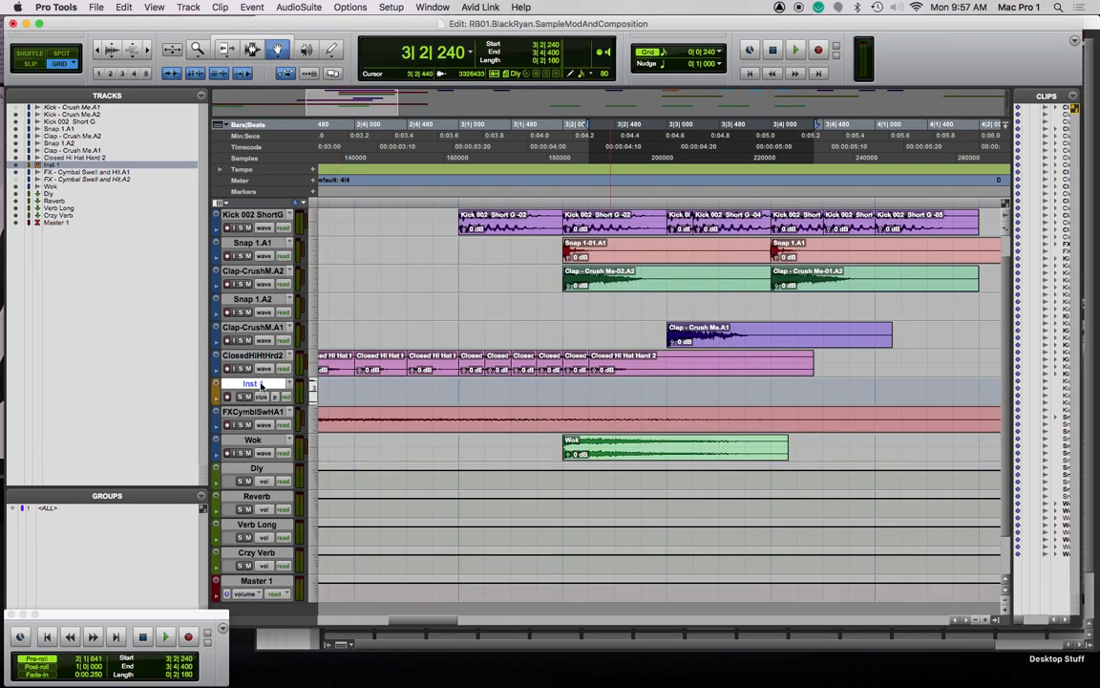
pyautogui.press('super+equal')
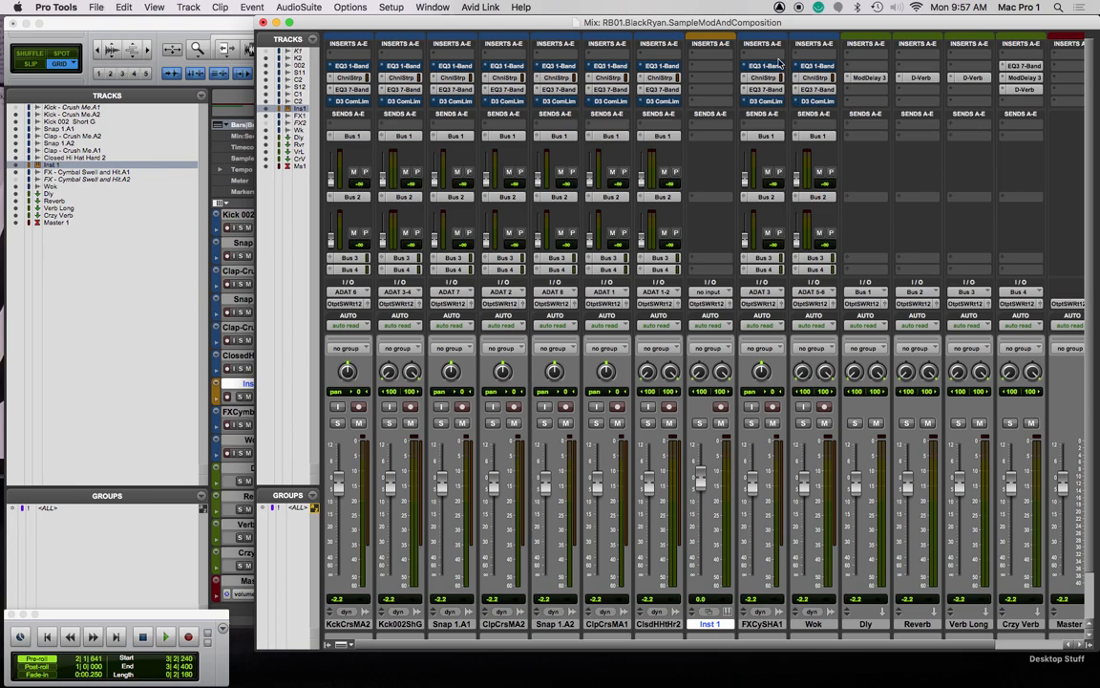
# Browse Inst 1's insert plug-ins without adding one, then delete the Inst 1 track
pyautogui.click(710, 54)
pyautogui.moveTo(755, 66)
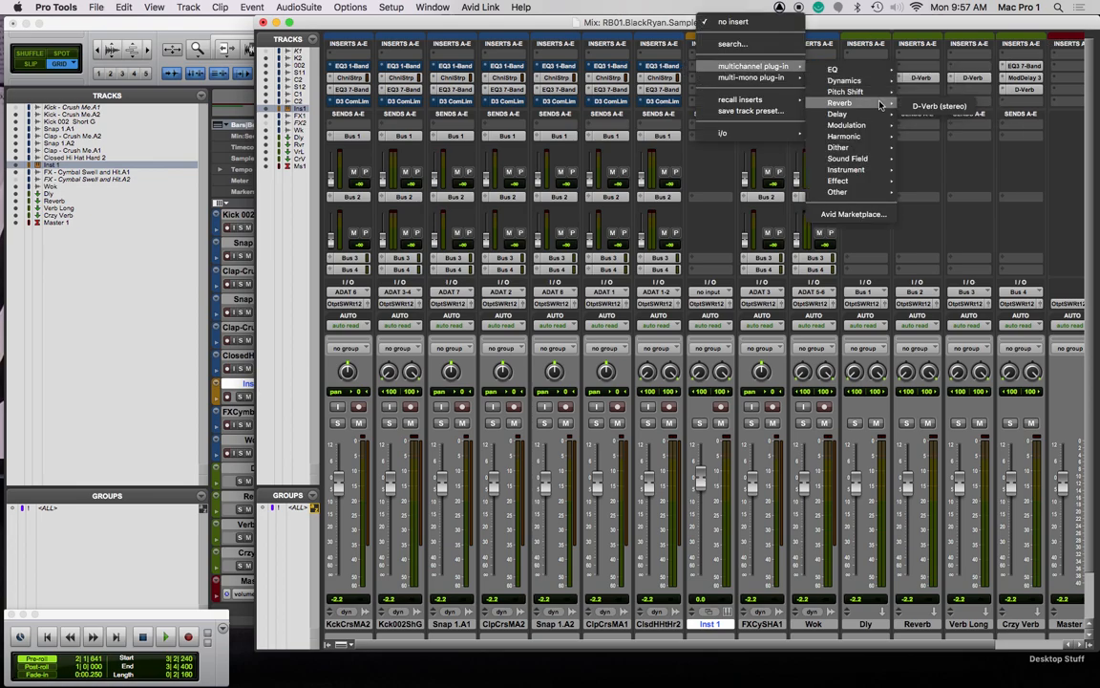
pyautogui.moveTo(859, 181)
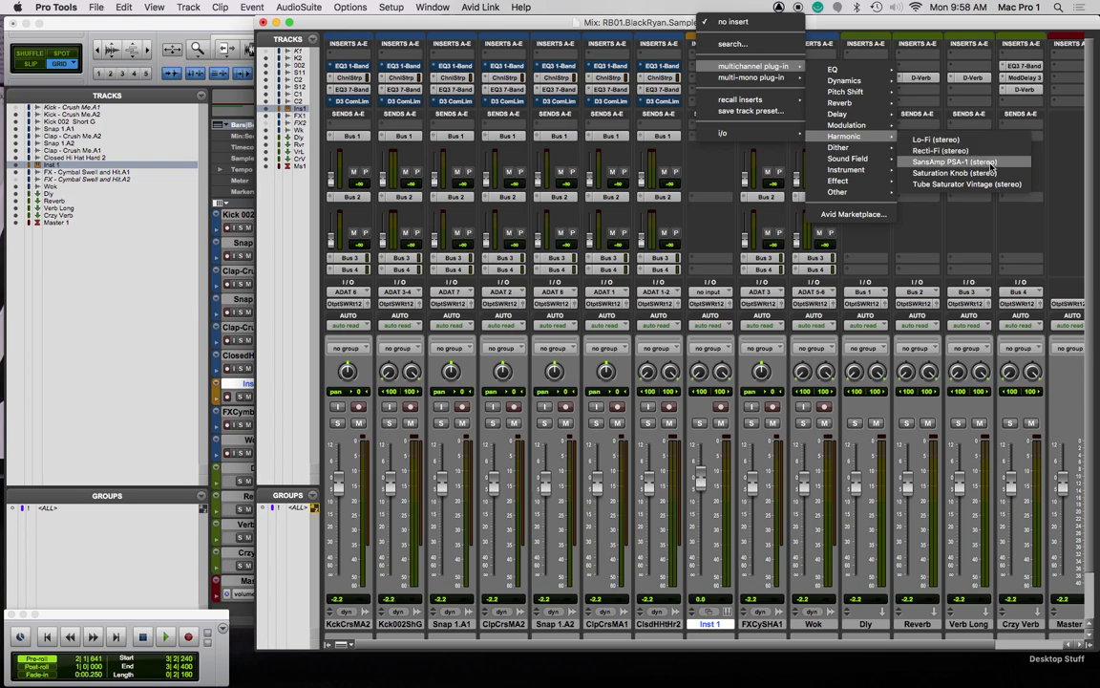
pyautogui.click(670, 24)
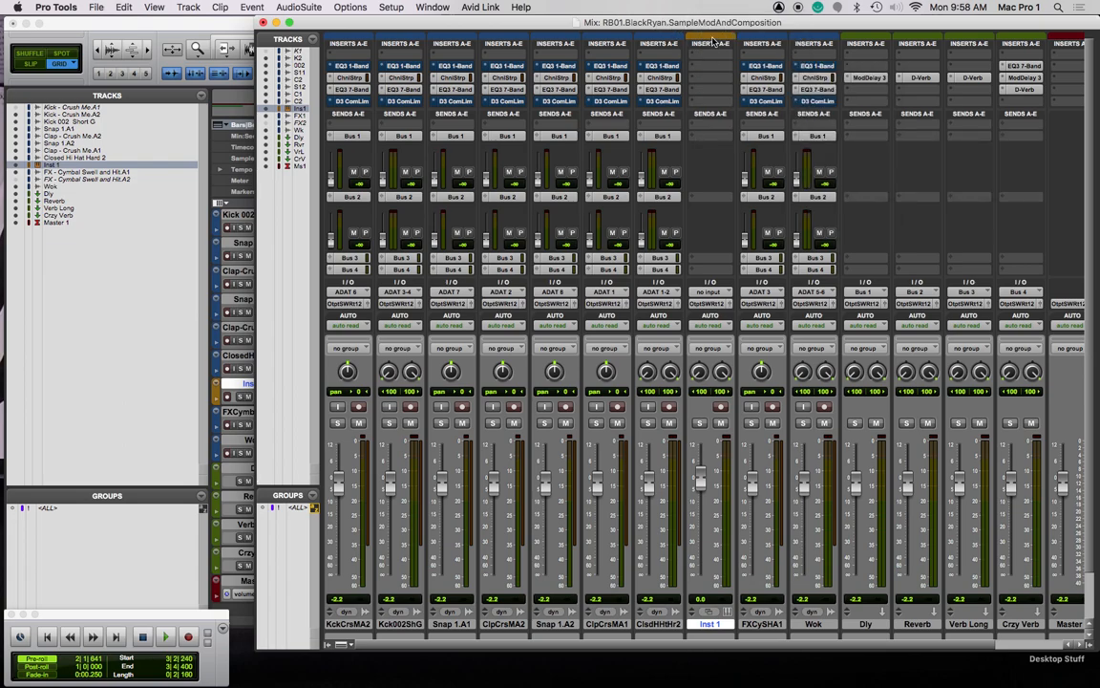
pyautogui.rightClick(709, 625)
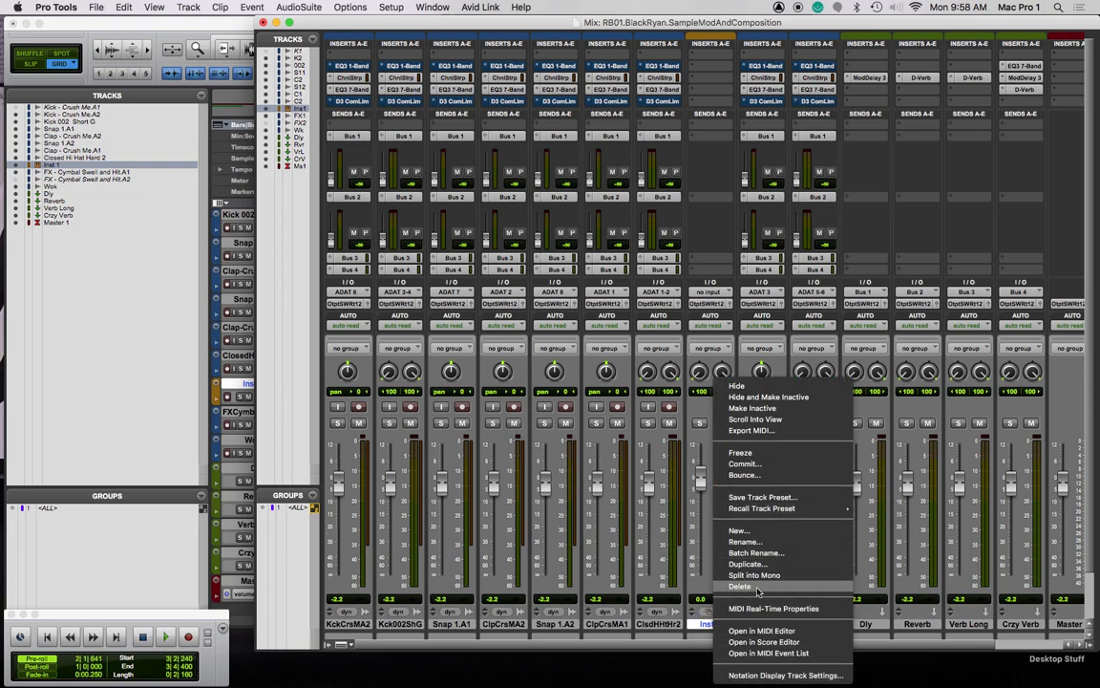
pyautogui.click(741, 587)
# Return to the Edit window, briefly play the session, and select all tracks
pyautogui.click(209, 23)
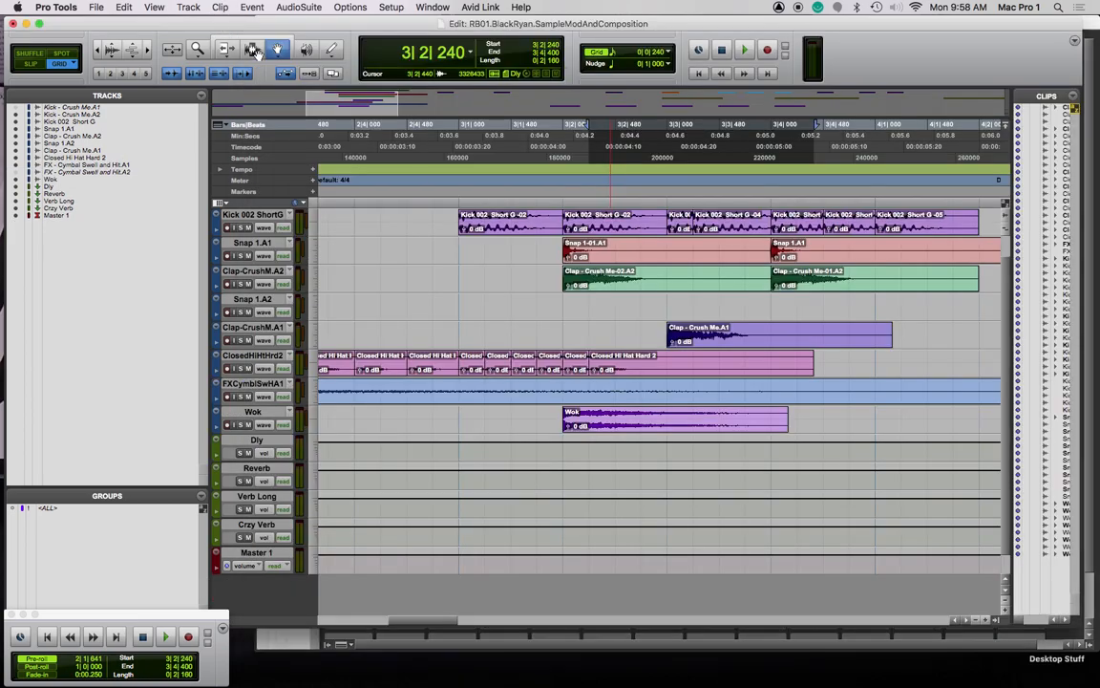
pyautogui.keyDown('shift'); pyautogui.click(743, 371); pyautogui.keyUp('shift')
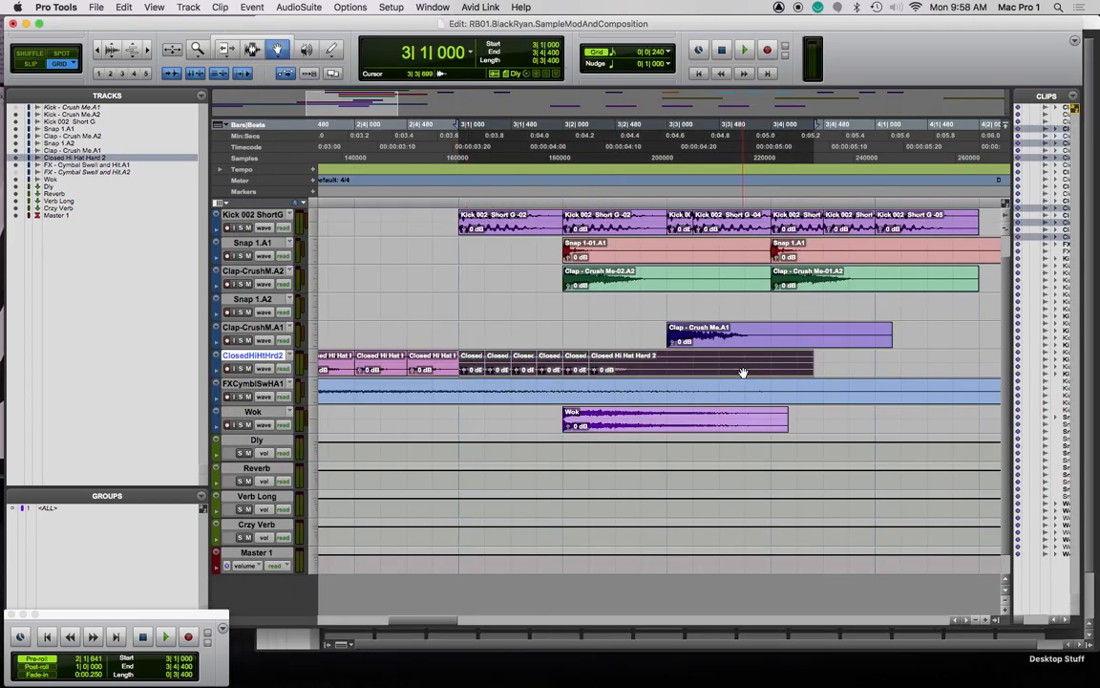
pyautogui.press('space')
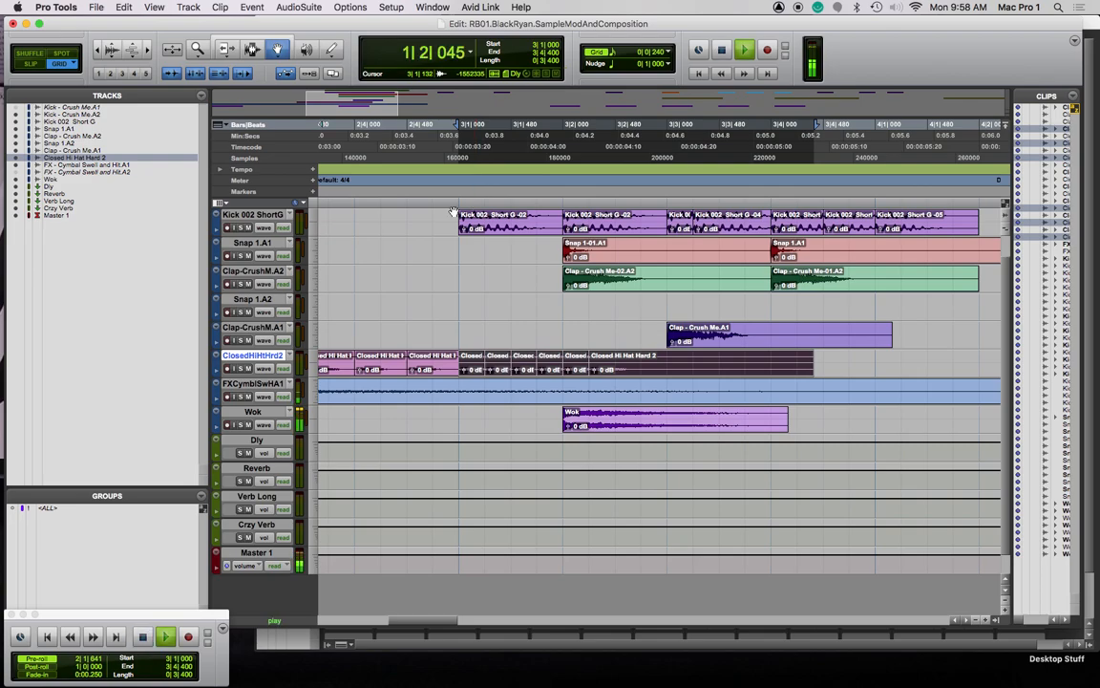
pyautogui.press('space')
pyautogui.click(408, 124)
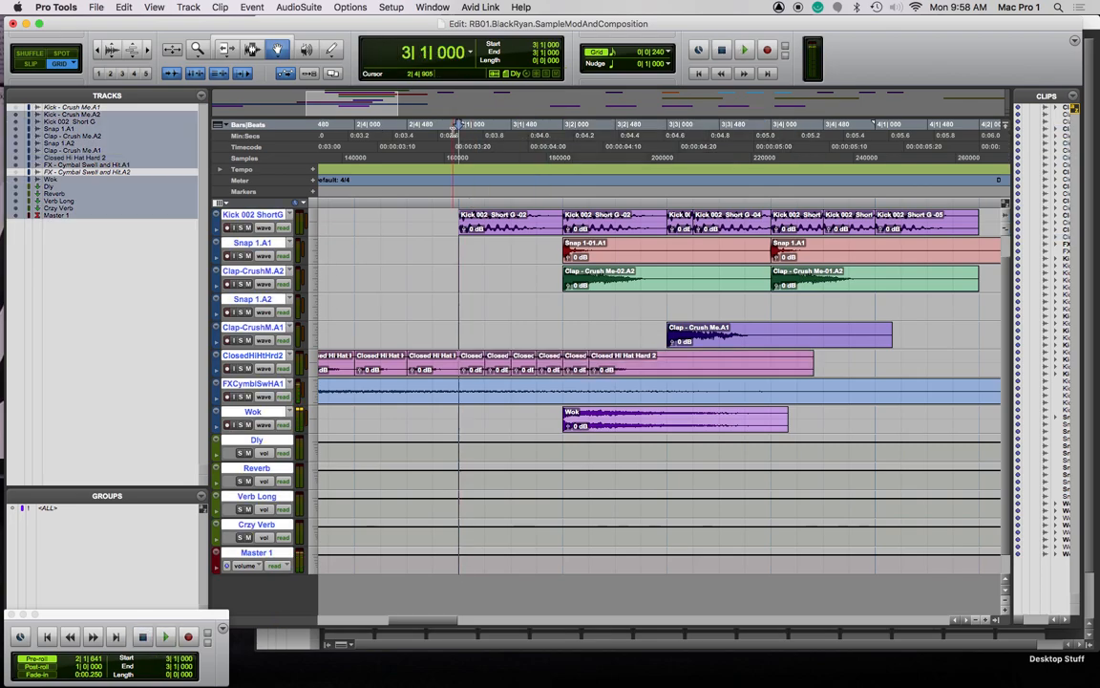
pyautogui.press('super+a')
# Turn off three editing options, link timeline and edit selections, play from 3|1|000, and zoom out fully
pyautogui.click(227, 78)
pyautogui.click(202, 72)
pyautogui.click(181, 73)
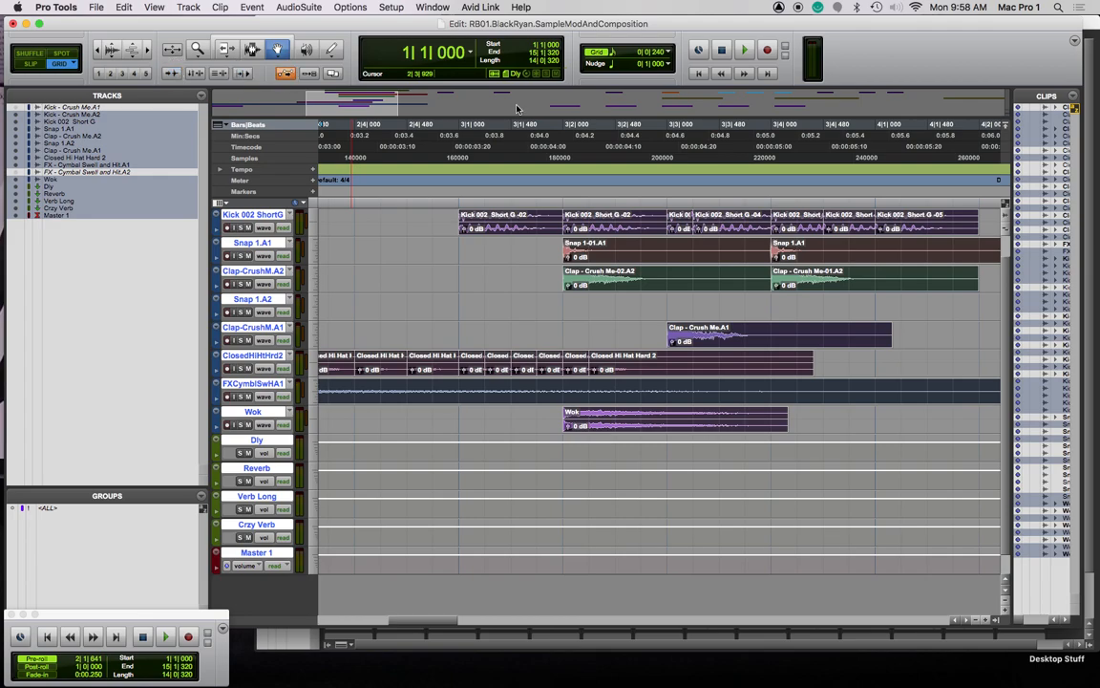
pyautogui.click(485, 124)
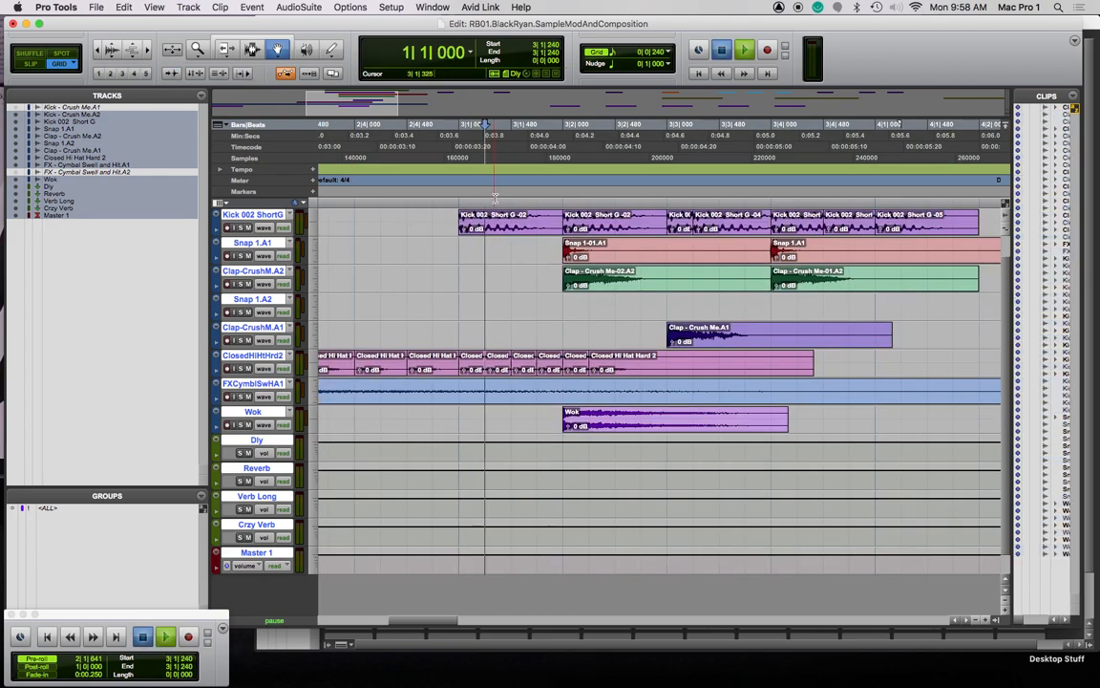
pyautogui.click(284, 73)
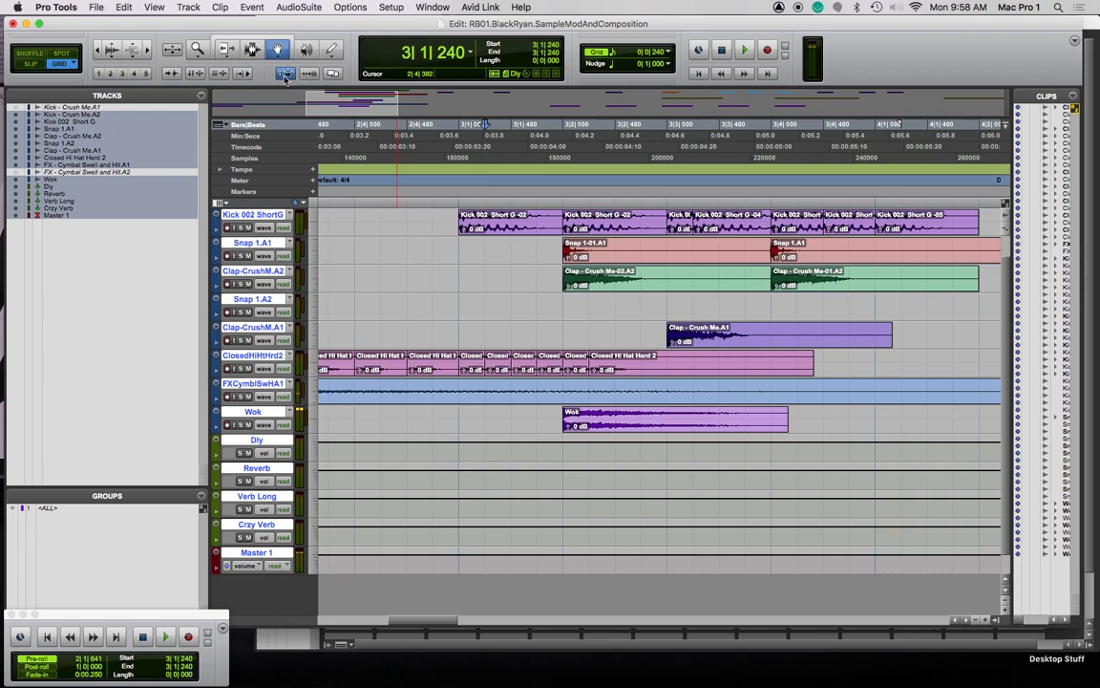
pyautogui.press('space')
pyautogui.press('space')
pyautogui.click(459, 135)
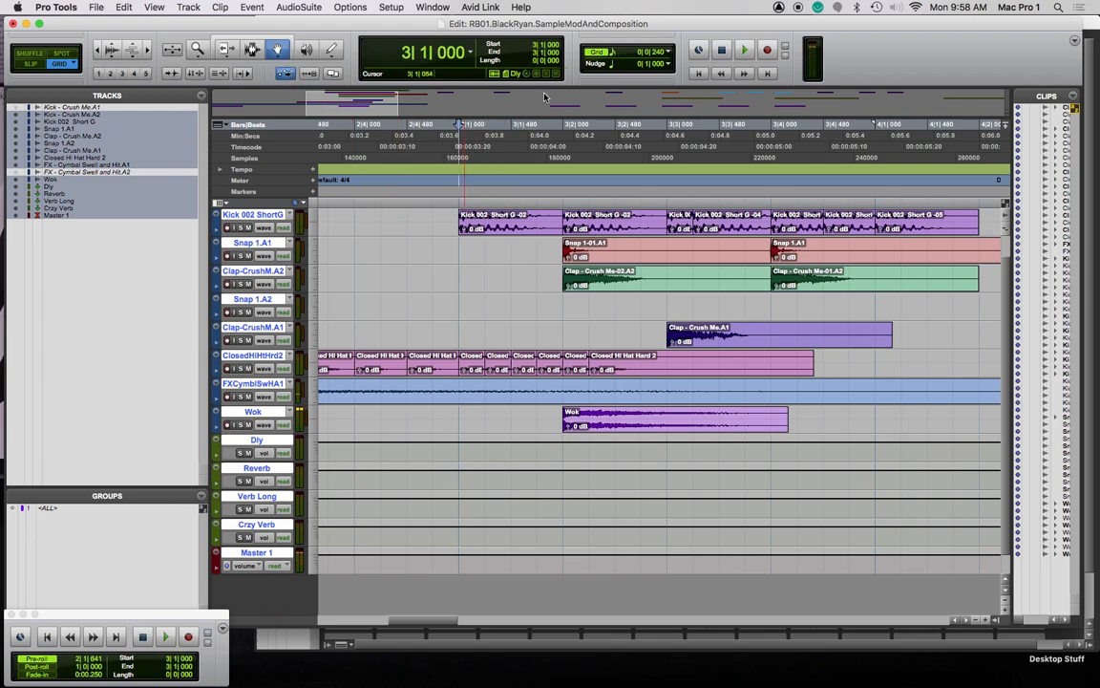
pyautogui.press('super+[')
pyautogui.press('super+[')
pyautogui.press('super+[')
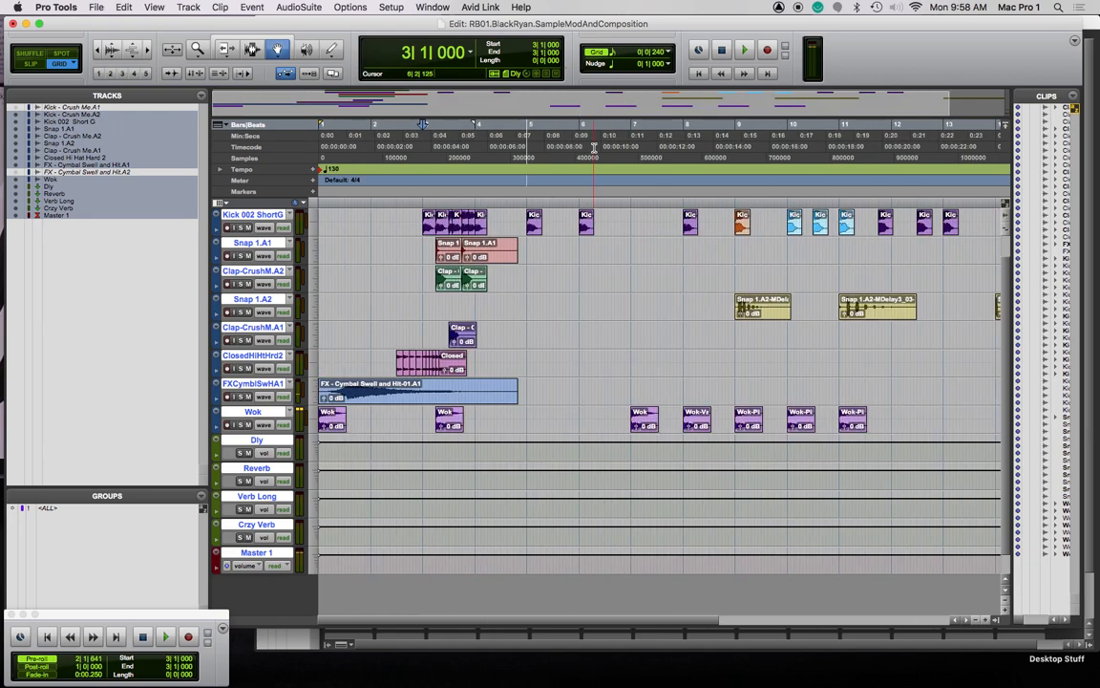
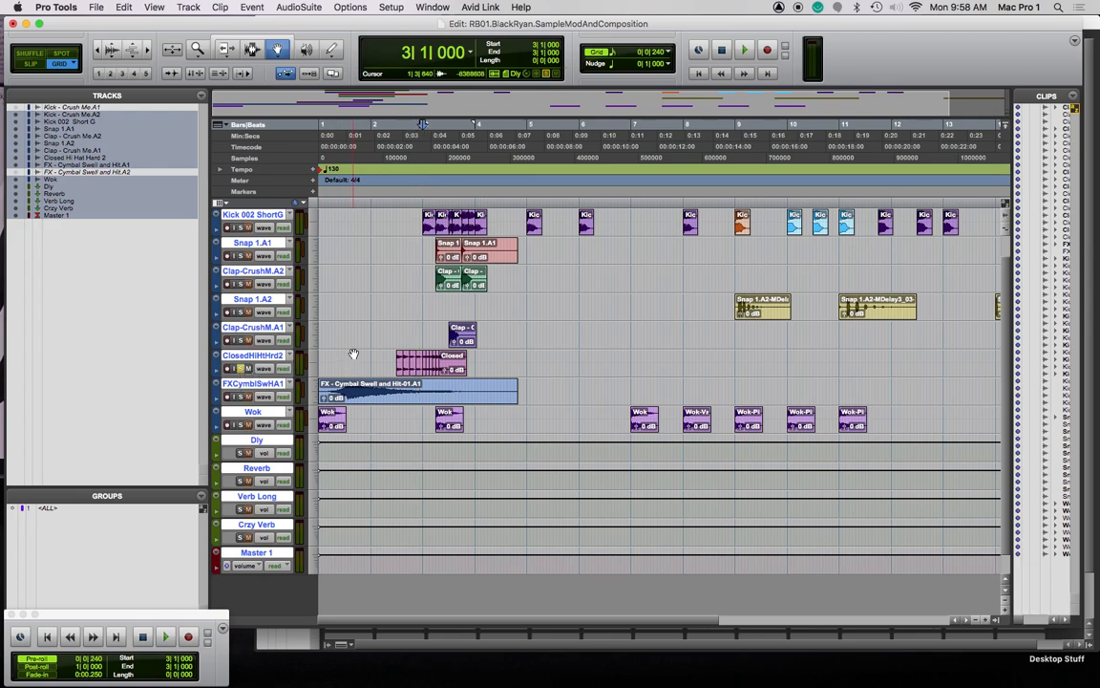
# Delete the ClosedHiHtHrd2 hi-hat clips from 3|2 onward, then play back from 2|3
pyautogui.press('space')
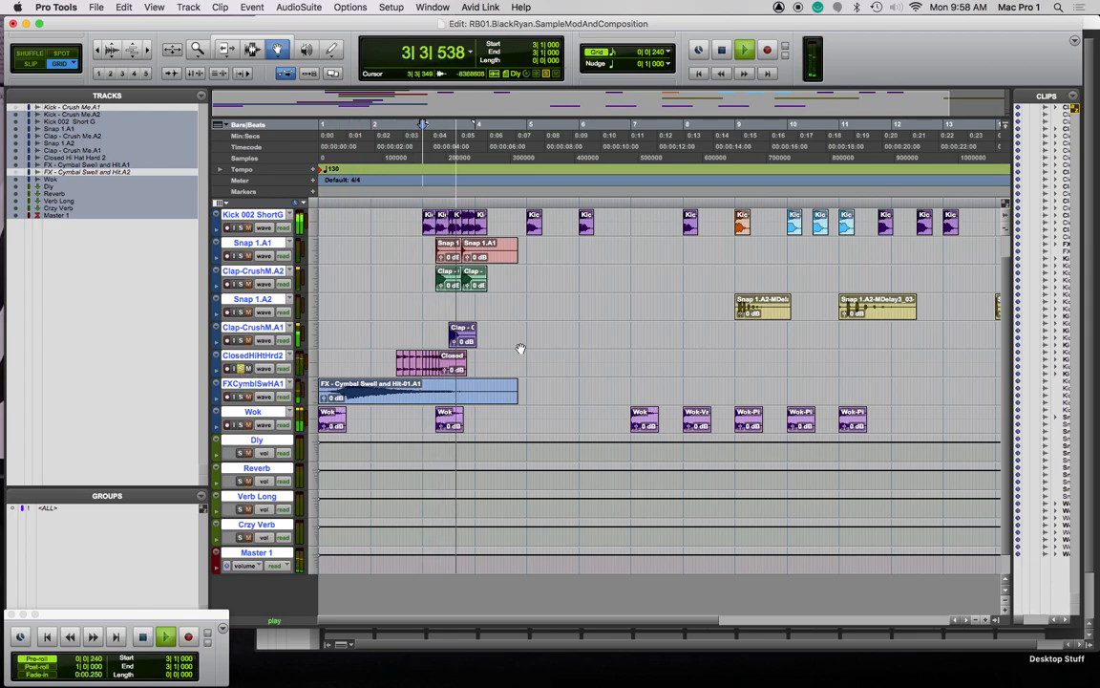
pyautogui.press('space')
pyautogui.press('super+]')
pyautogui.press('super+]')
pyautogui.press('super+]')
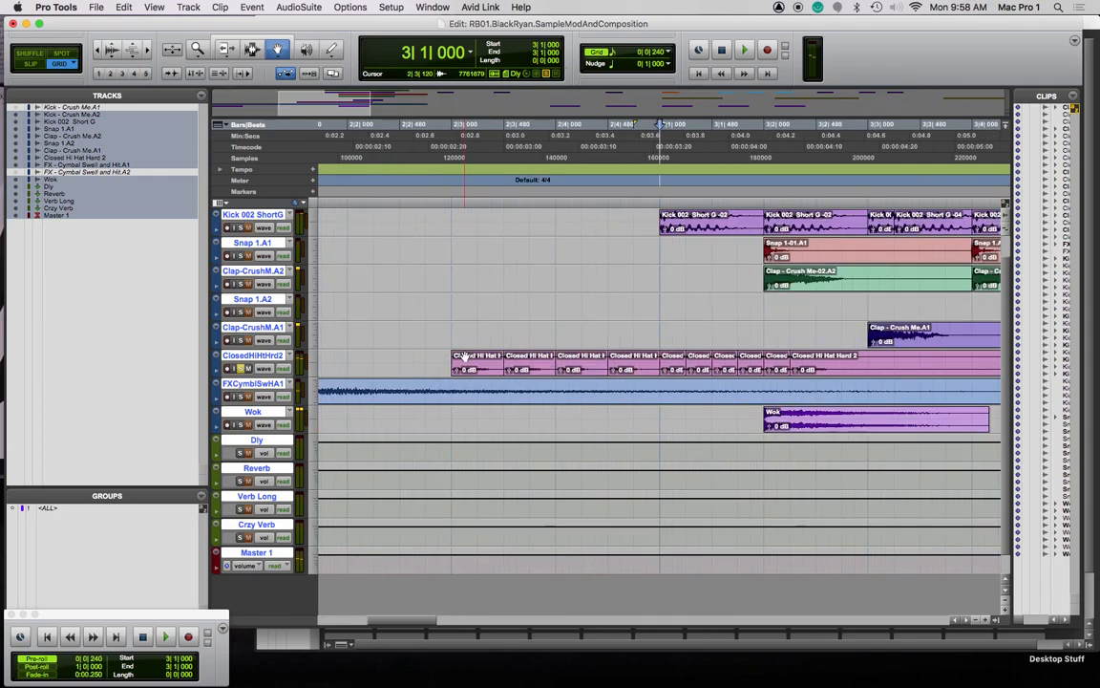
pyautogui.click(783, 361)
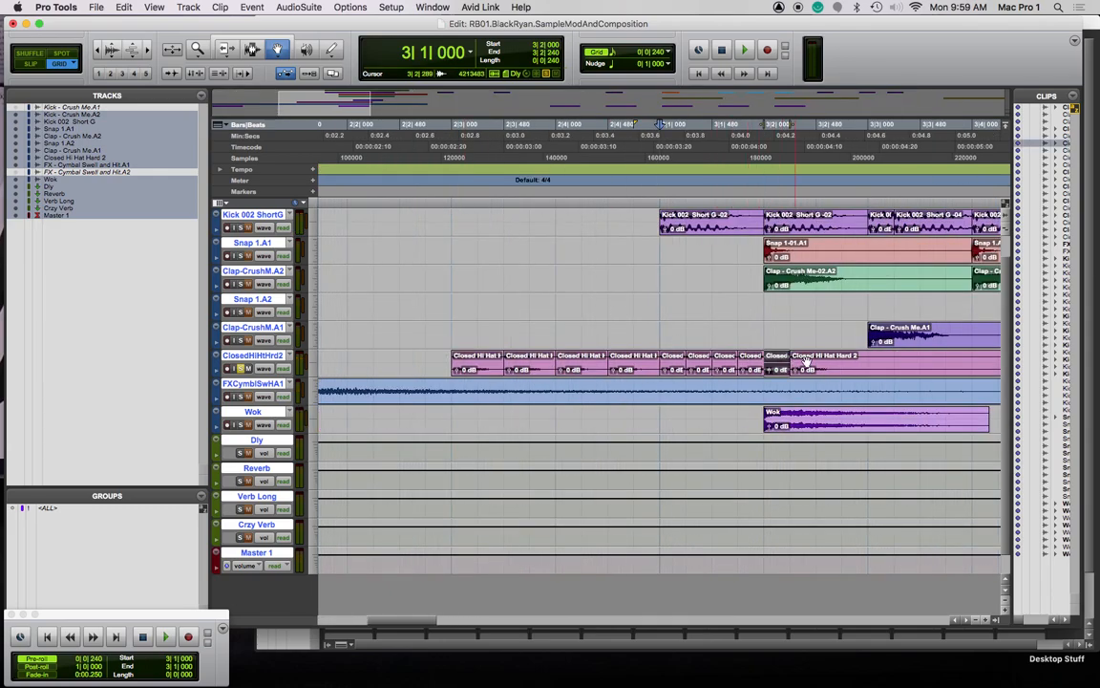
pyautogui.keyDown('shift'); pyautogui.click(825, 362); pyautogui.keyUp('shift')
pyautogui.press('Delete')
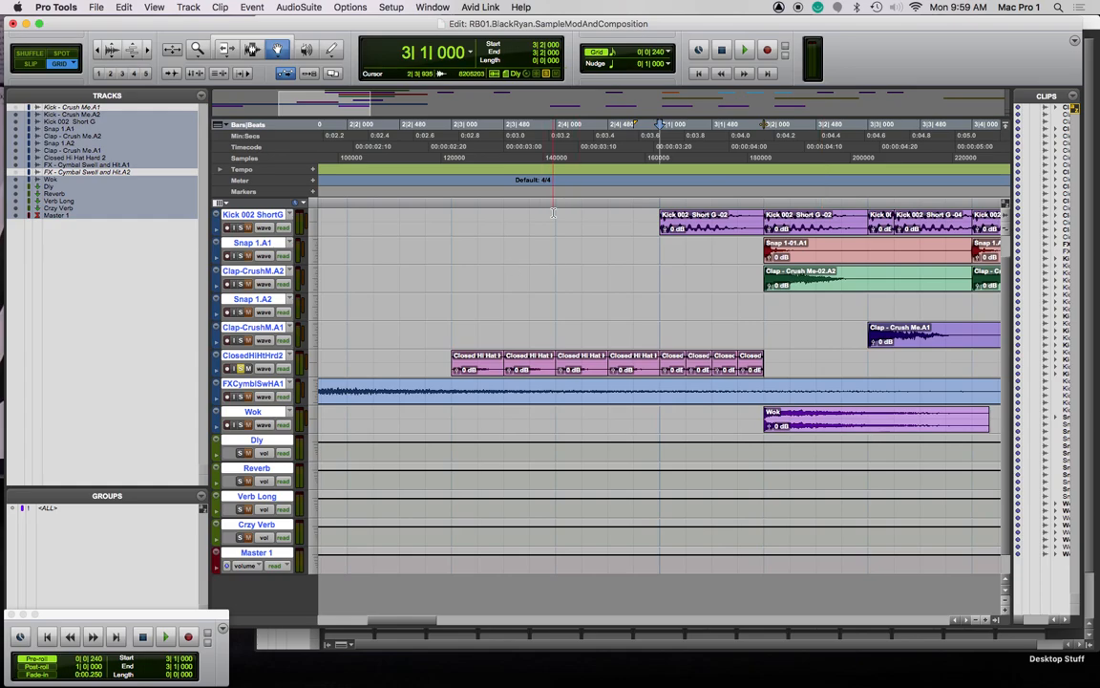
pyautogui.click(442, 204)
pyautogui.press('space')
pyautogui.press('space')
pyautogui.press('space')
pyautogui.press('space')
pyautogui.press('space')
pyautogui.press('space')
pyautogui.press('space')
pyautogui.press('space')
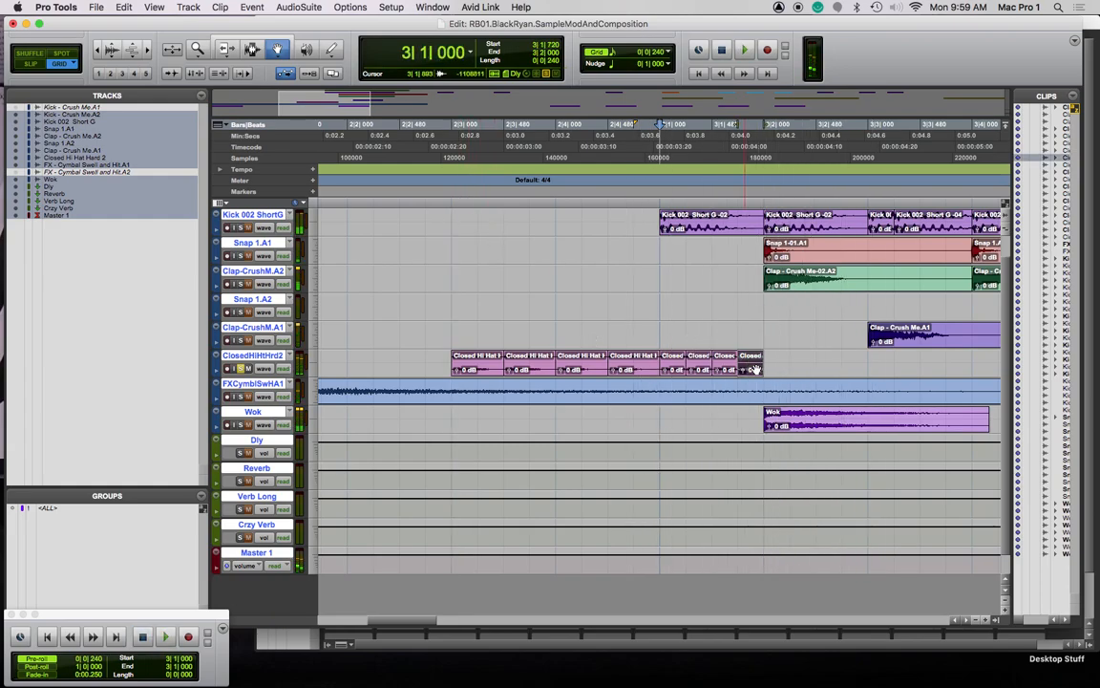
# Render a Pitch II coarse shift of +17 semitones onto the last short hi-hat clip
pyautogui.click(303, 7)
pyautogui.moveTo(305, 47)
pyautogui.click(401, 48)
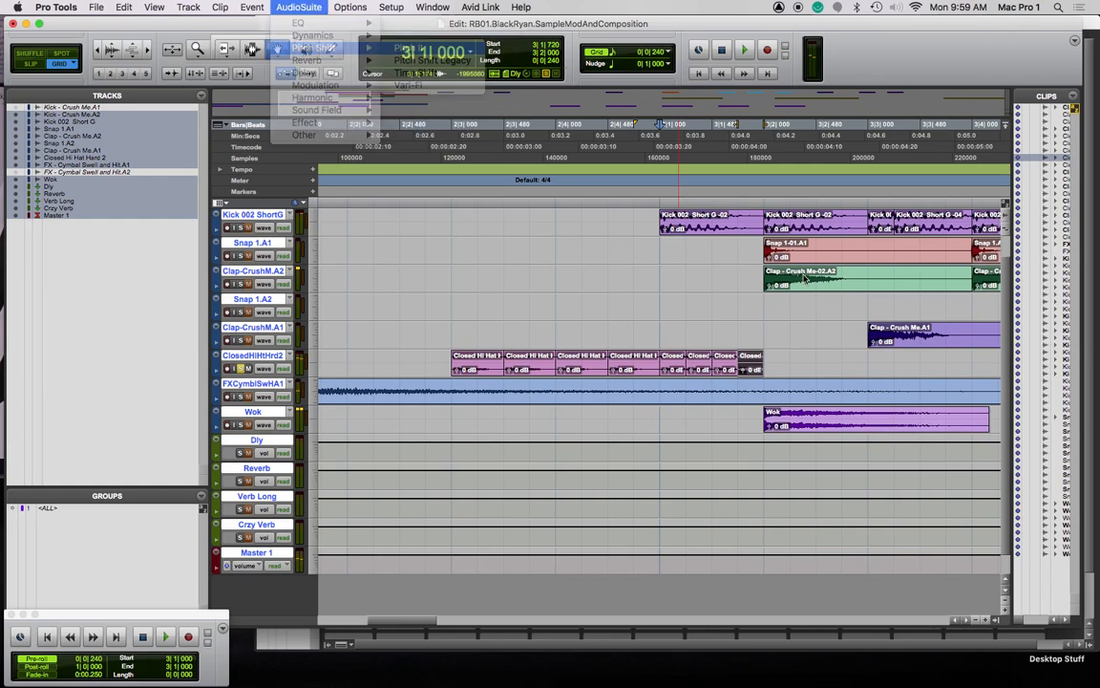
pyautogui.moveTo(551, 205); pyautogui.dragTo(551, 141)
pyautogui.click(535, 343)
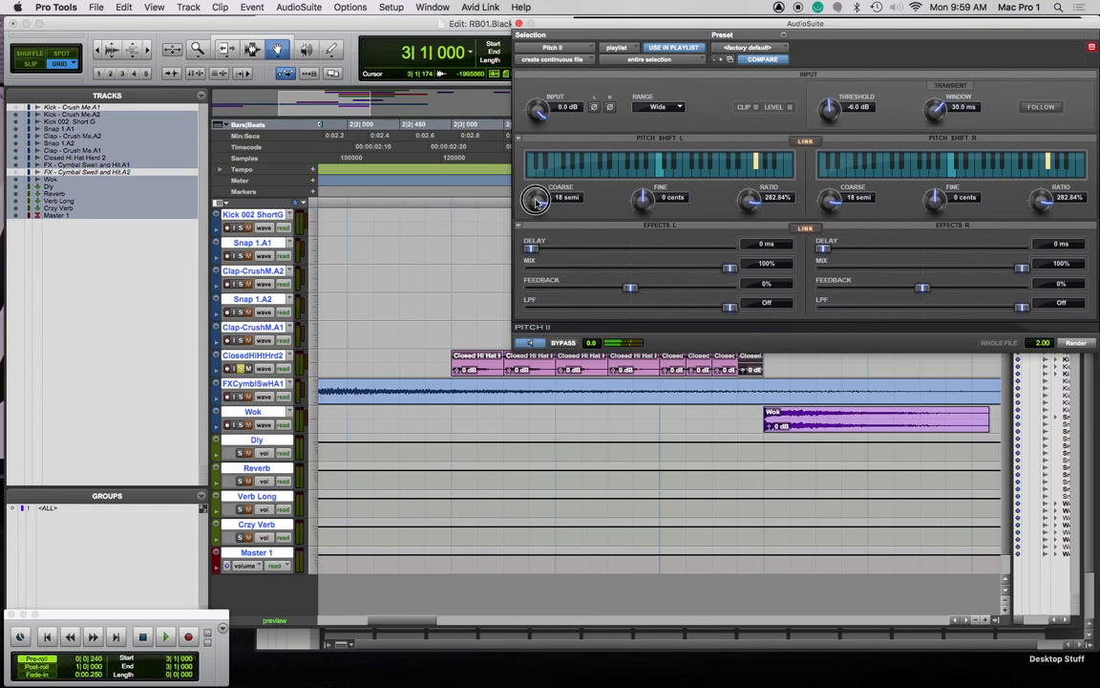
pyautogui.moveTo(532, 209); pyautogui.dragTo(538, 218)
pyautogui.click(1075, 343)
pyautogui.click(519, 23)
pyautogui.press('space')
pyautogui.press('space')
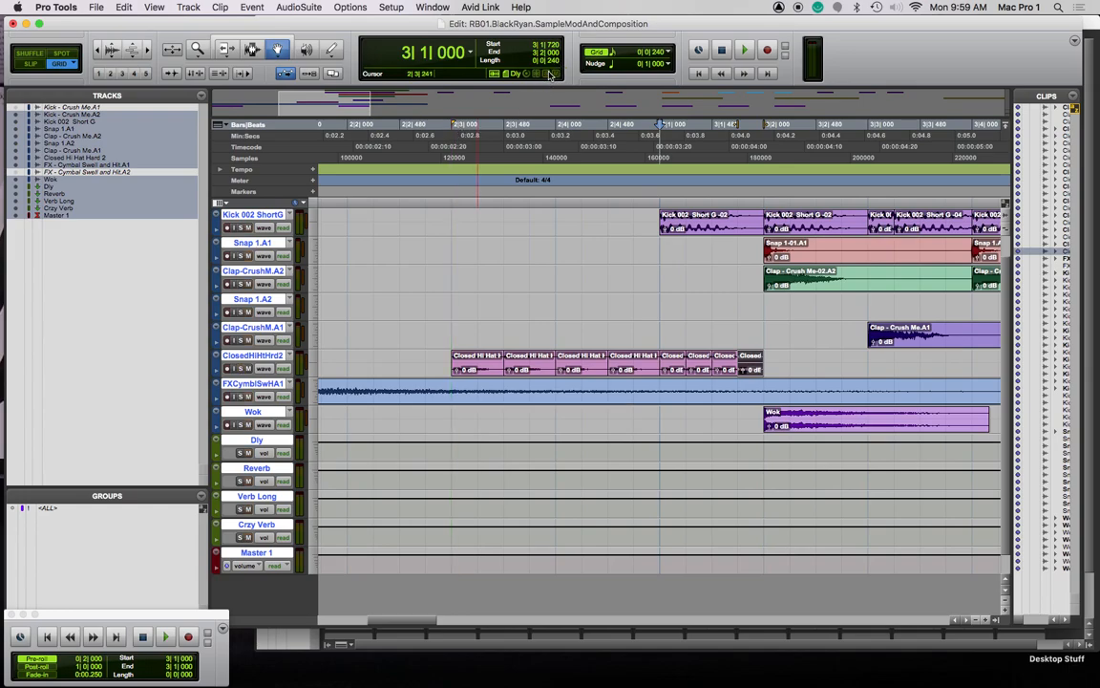
# Solo ClosedHiHtHrd2 and copy its first hi-hat clip after the last one
pyautogui.click(241, 369)
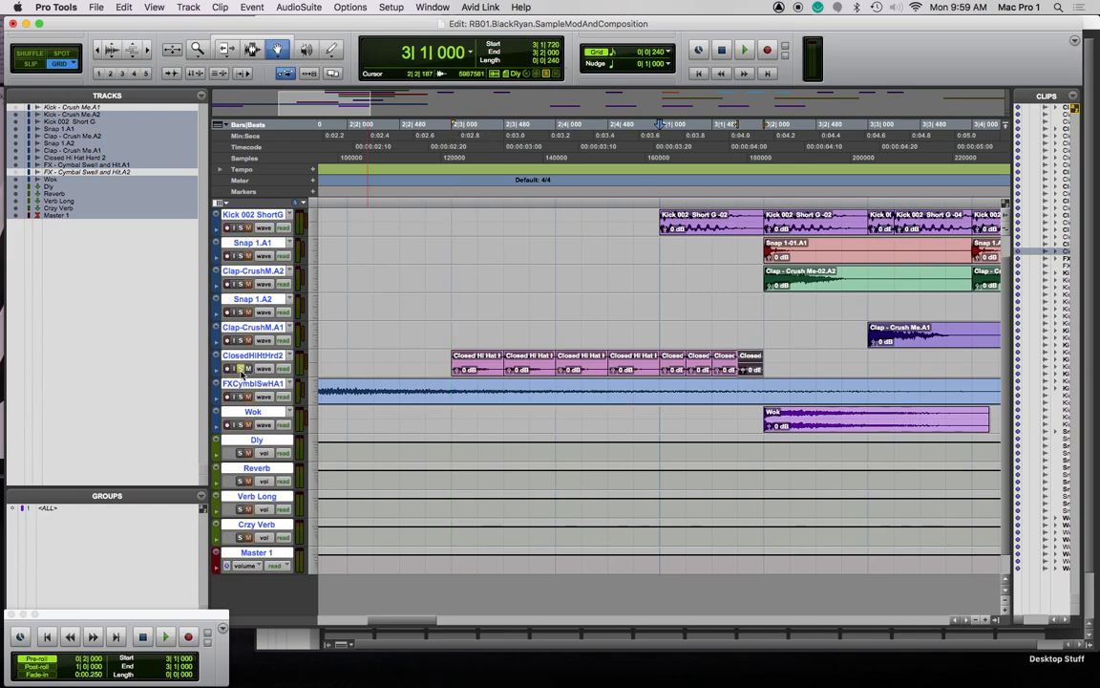
pyautogui.press('space')
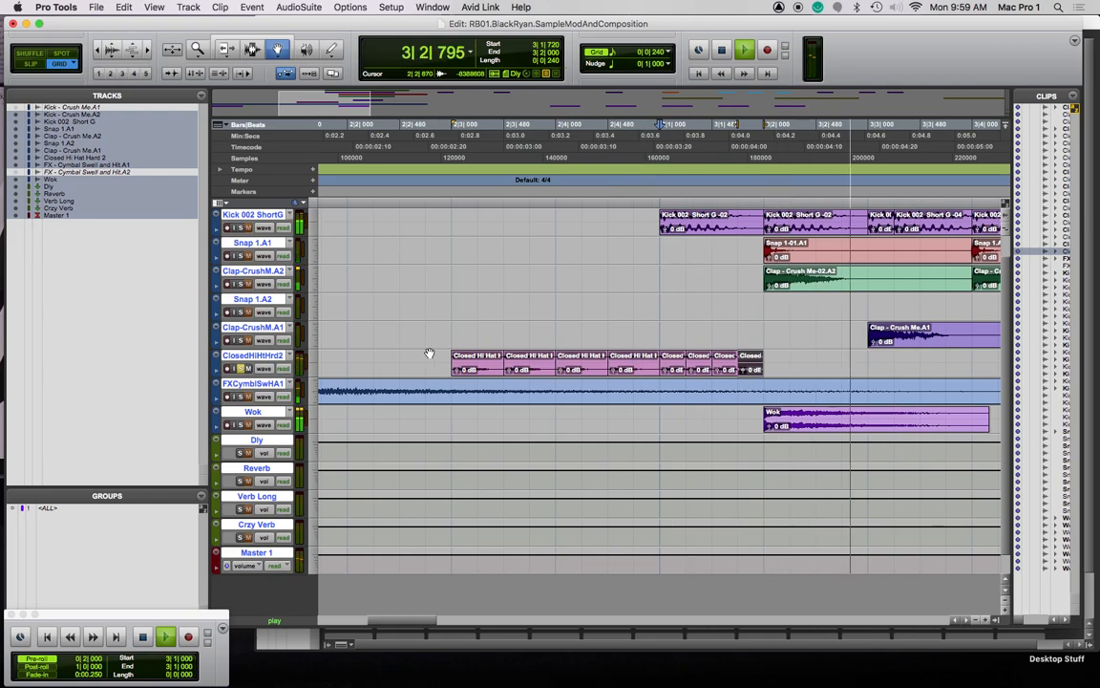
pyautogui.press('space')
pyautogui.moveTo(467, 365); pyautogui.dragTo(778, 365)
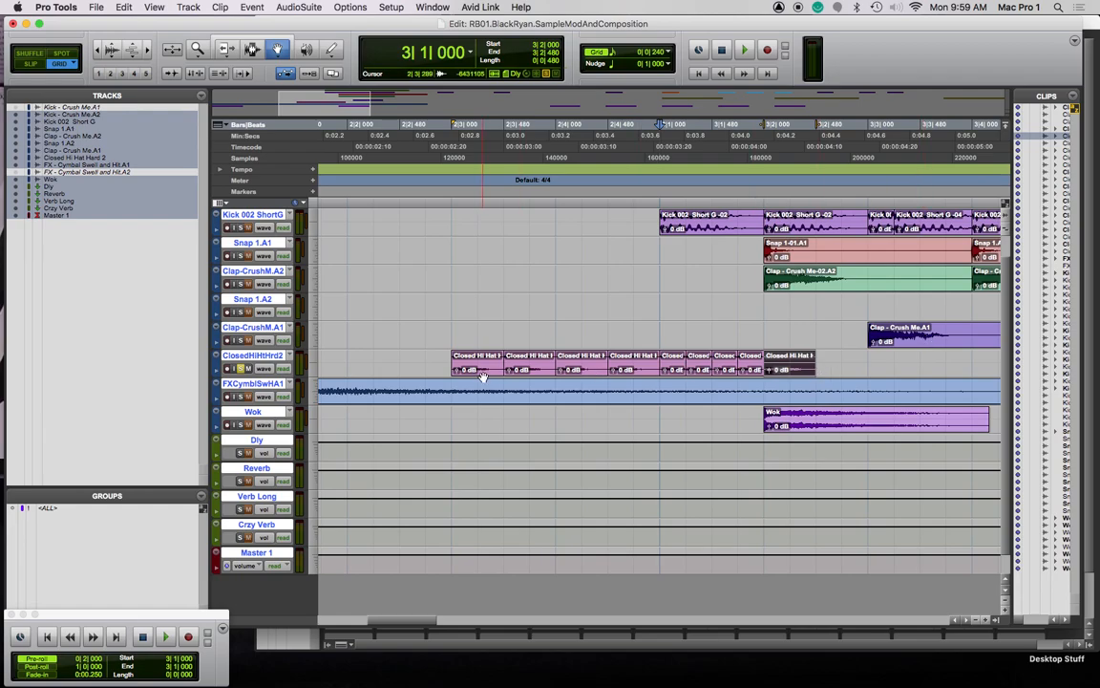
# Shift the whole hi-hat run to begin at 2|1|000 and play it from bar 2
pyautogui.moveTo(468, 366); pyautogui.dragTo(341, 366)
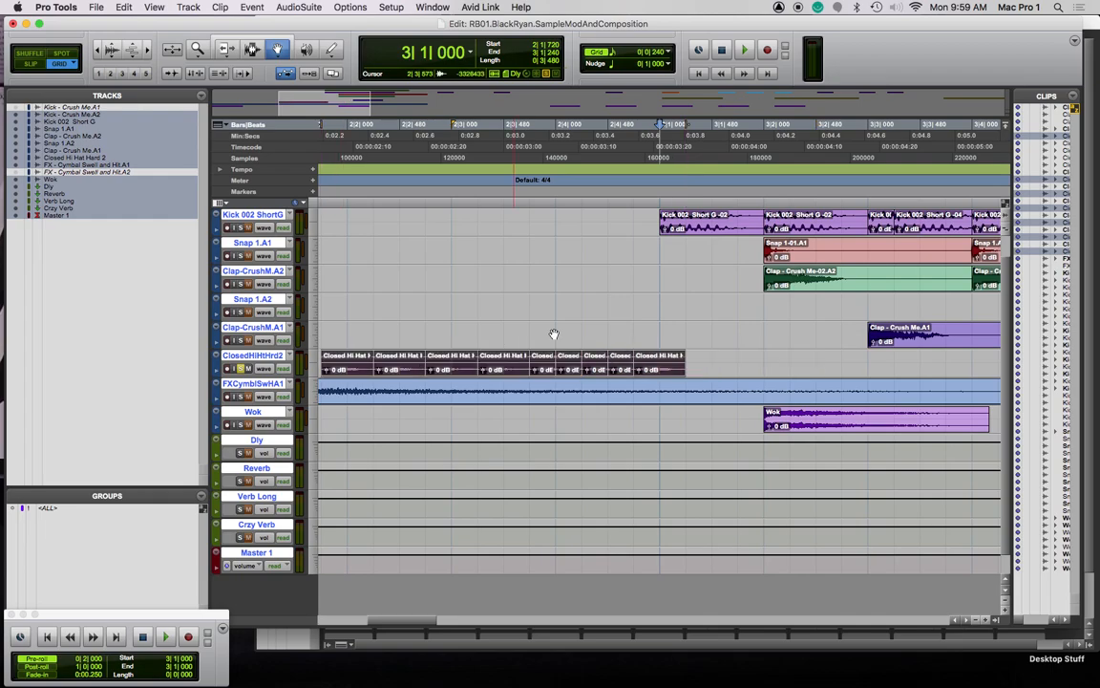
pyautogui.scroll(1, 575, 331)
pyautogui.hscroll(-8, 575, 331)
pyautogui.scroll(-1, 819, 370)
pyautogui.hscroll(8, 764, 372)
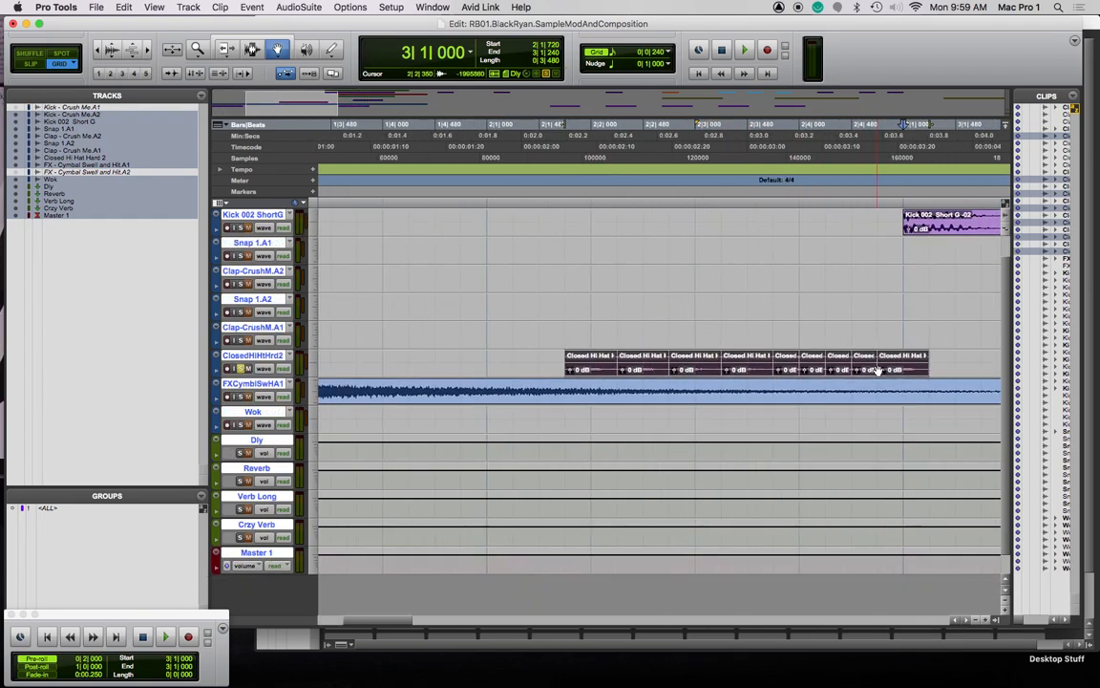
pyautogui.moveTo(580, 365); pyautogui.dragTo(502, 367)
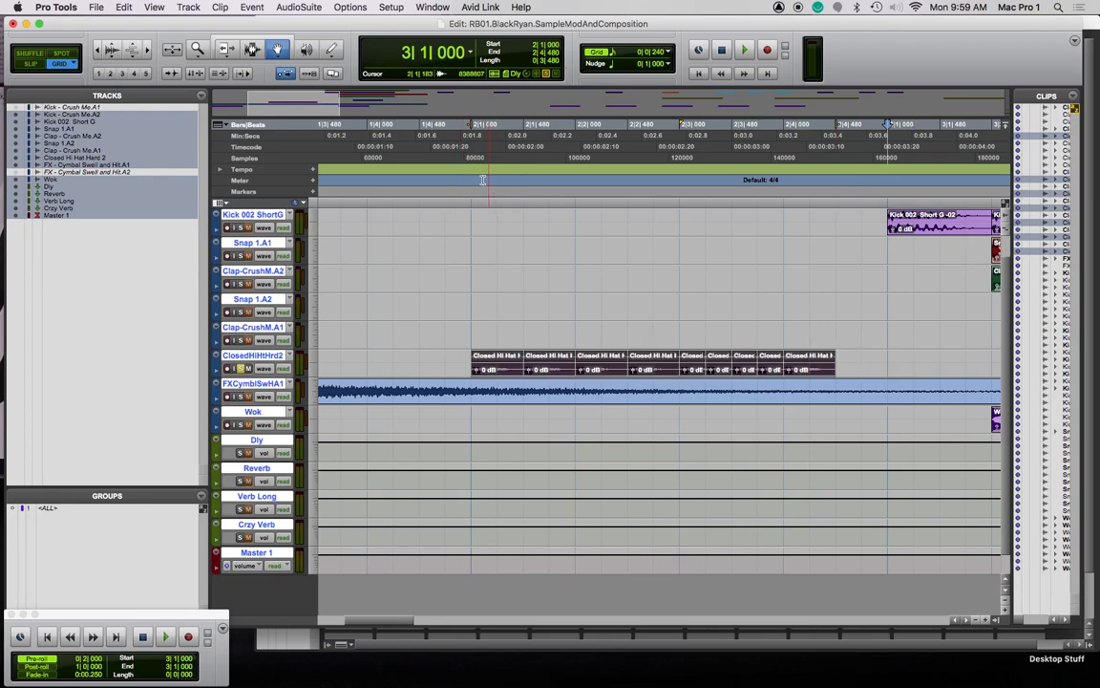
pyautogui.click(467, 127)
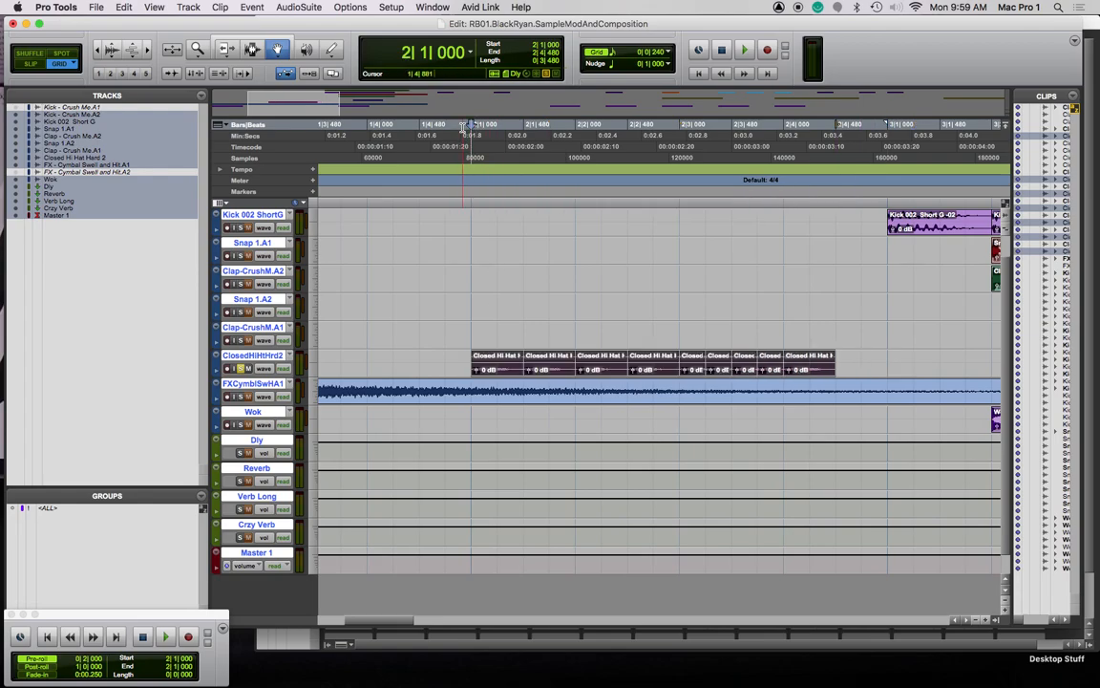
pyautogui.press('space')
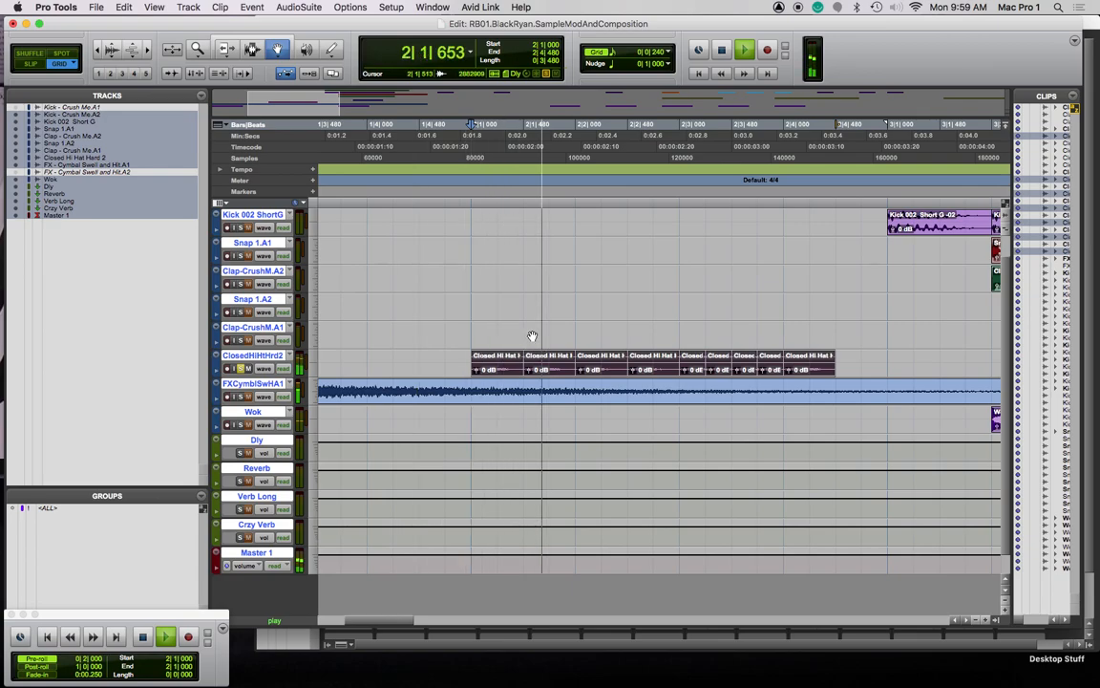
pyautogui.press('space')
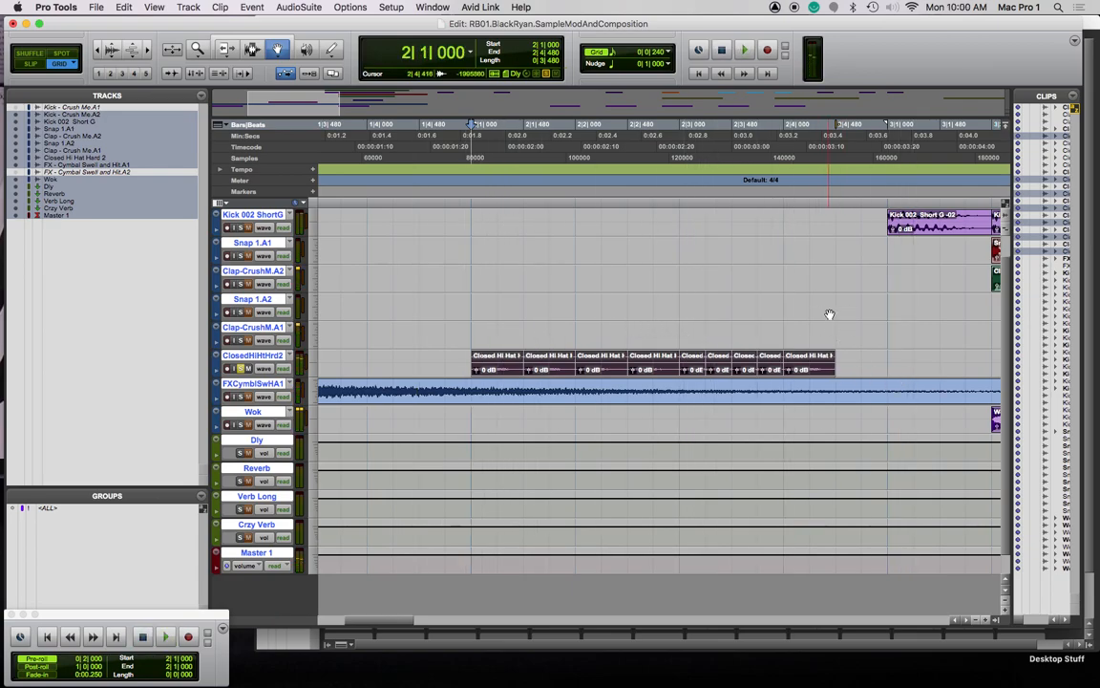
pyautogui.hscroll(5, 829, 314)
pyautogui.hscroll(-5, 599, 392)
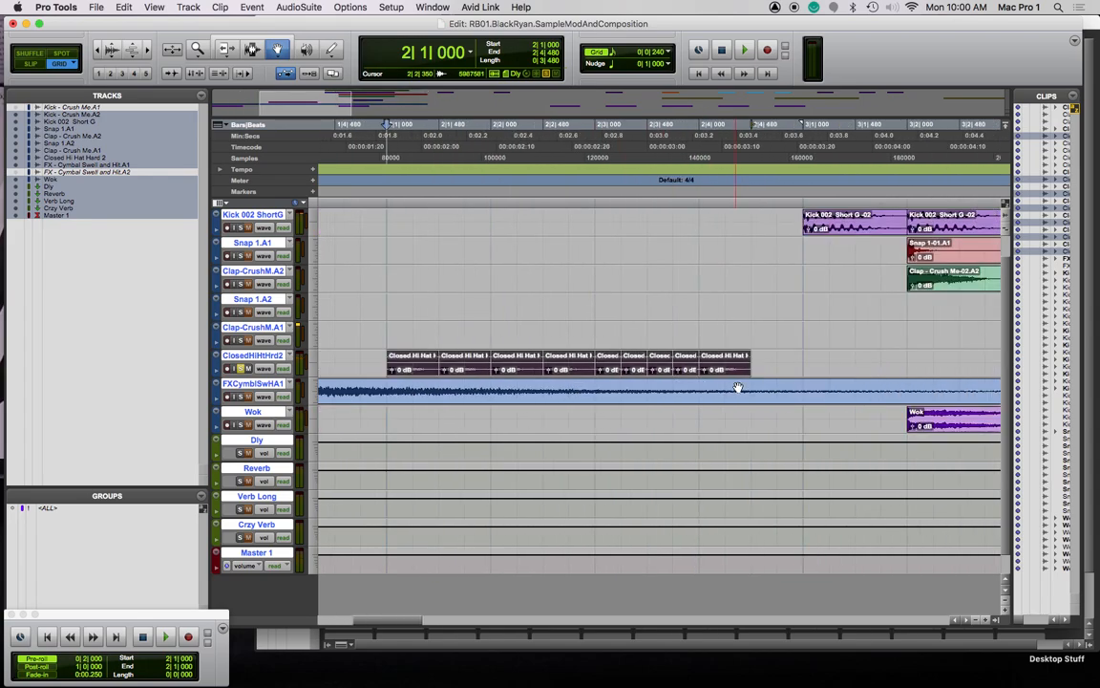
pyautogui.scroll(-5, 737, 387)
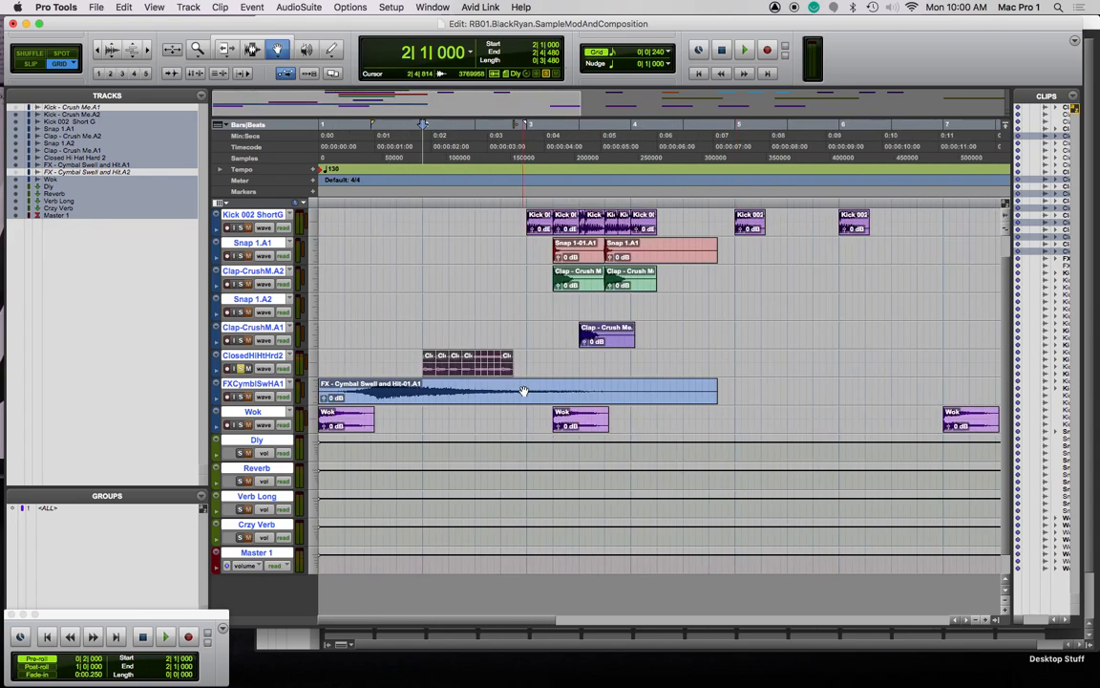
pyautogui.hscroll(3, 853, 424)
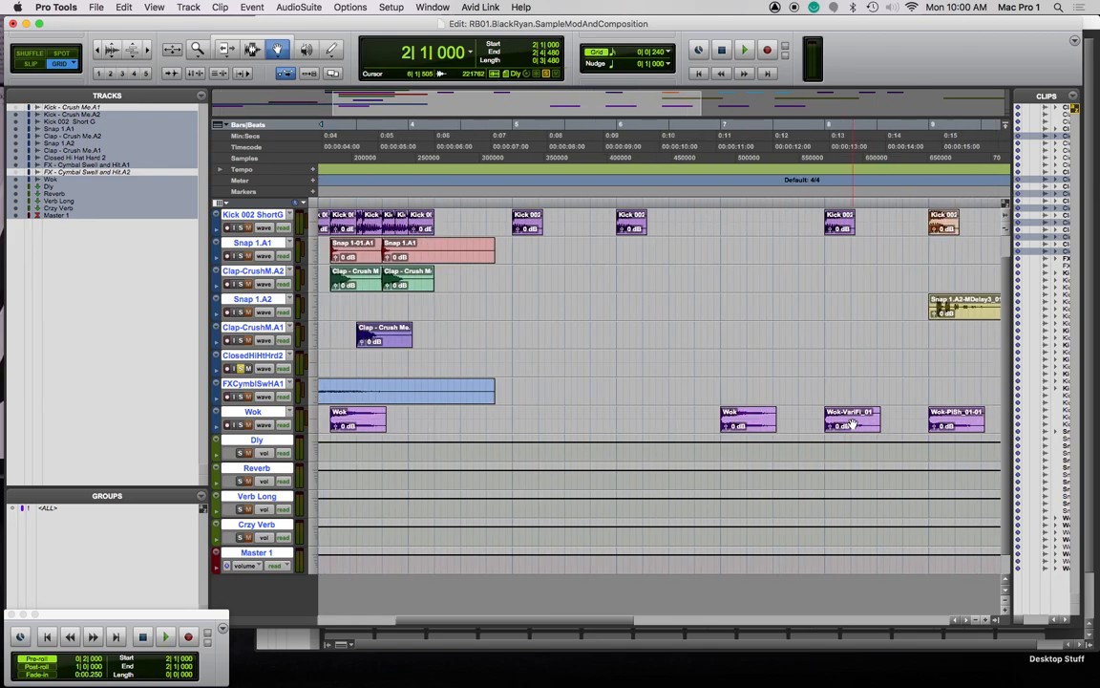
pyautogui.click(863, 425)
pyautogui.press('space')
pyautogui.press('space')
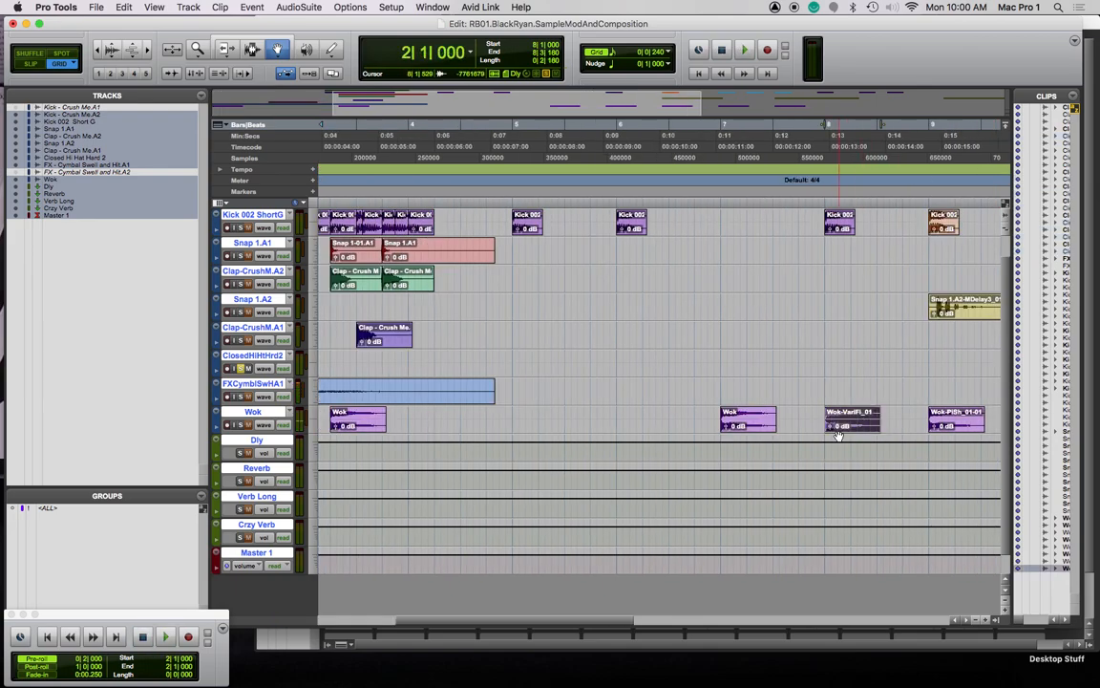
pyautogui.press('space')
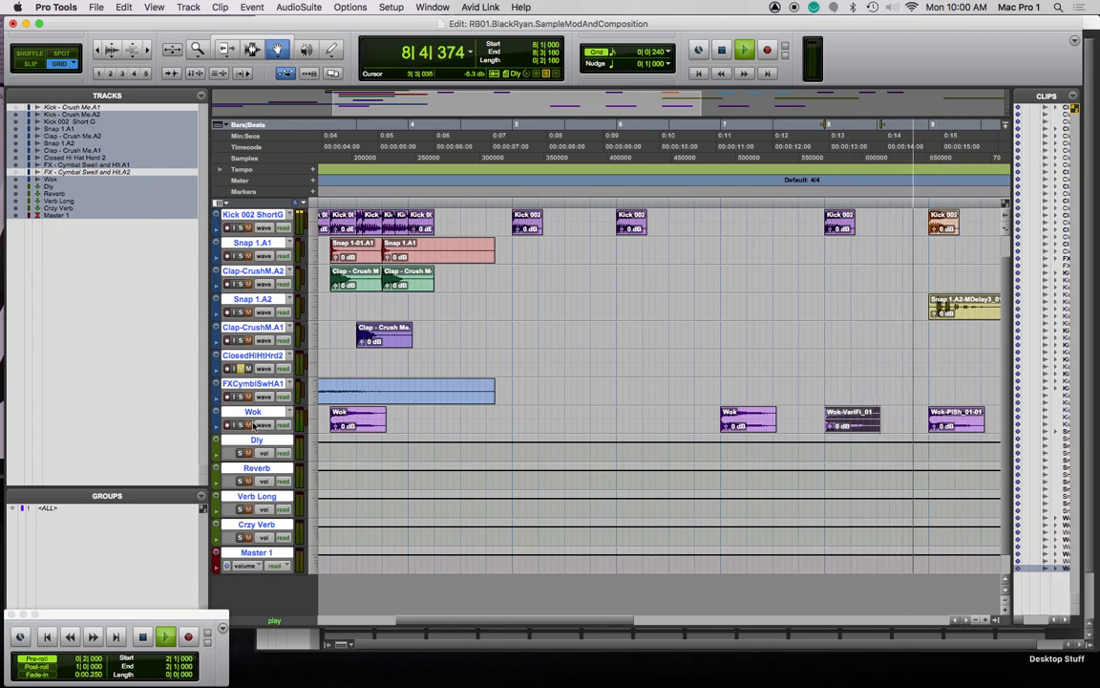
pyautogui.press('space')
pyautogui.press('space')
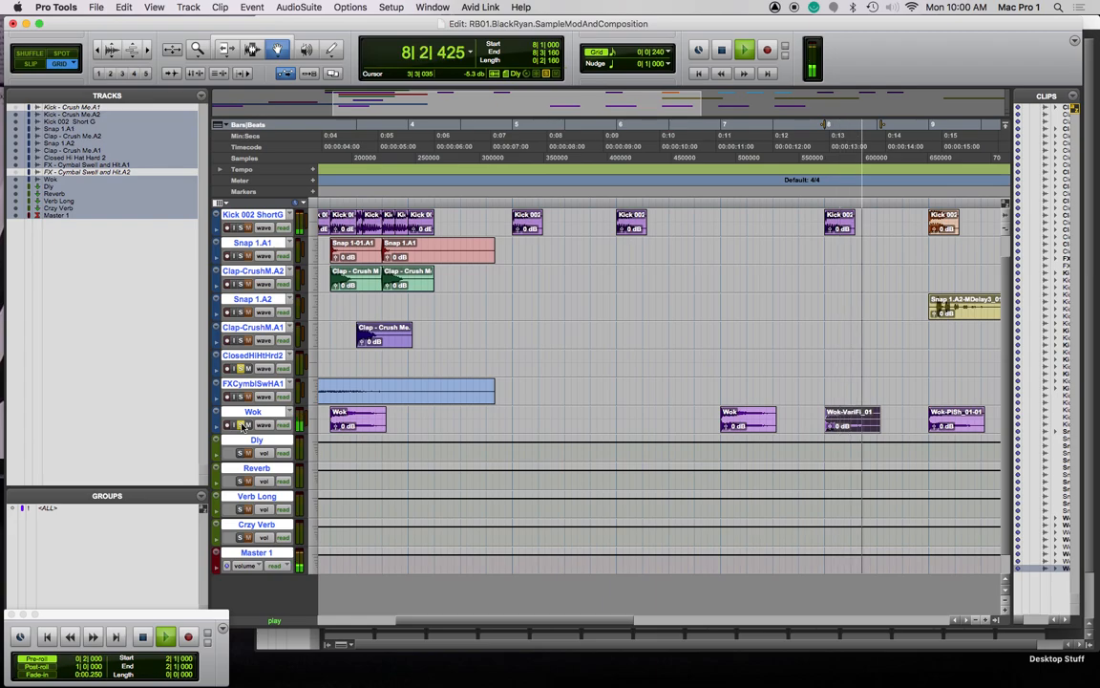
pyautogui.press('space')
pyautogui.hscroll(-5, 835, 380)
pyautogui.press('space')
pyautogui.hscroll(10, 894, 379)
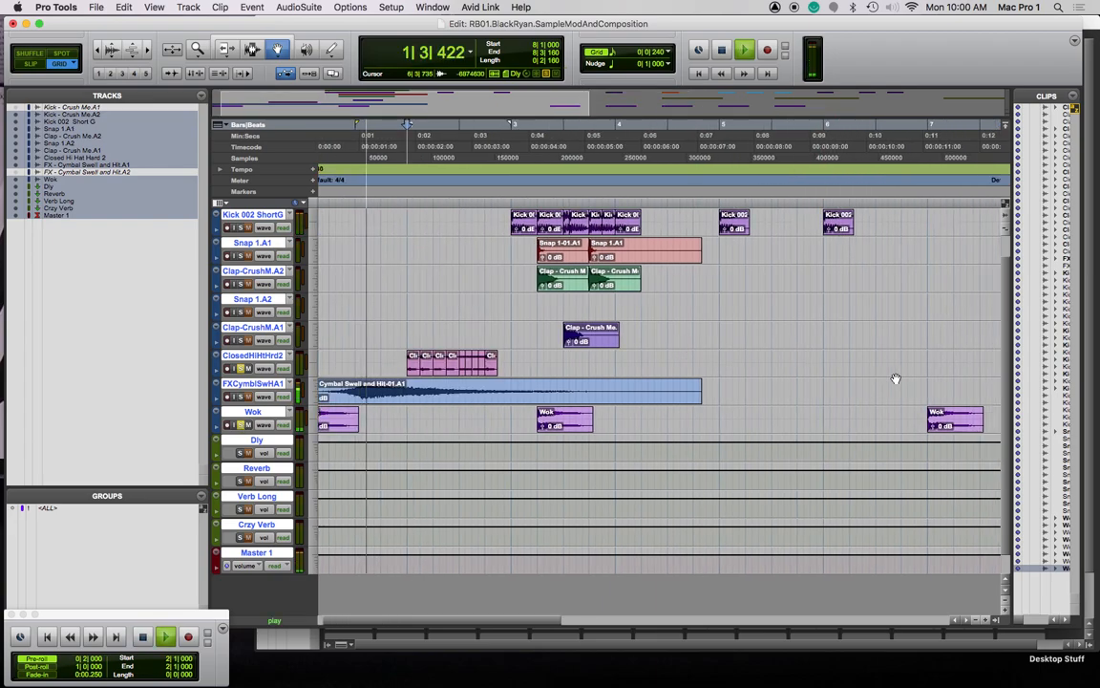
pyautogui.press('space')
pyautogui.hscroll(-10, 330, 421)
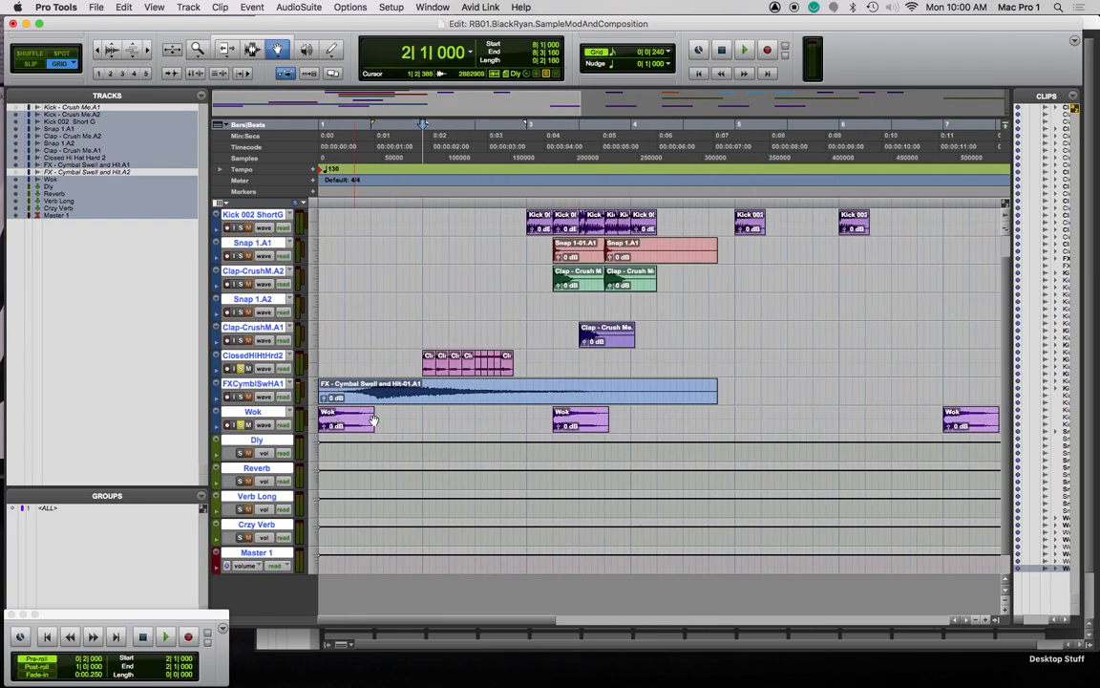
pyautogui.press('super+bracketleft')
pyautogui.moveTo(703, 422); pyautogui.dragTo(496, 426)
pyautogui.press('super+z')
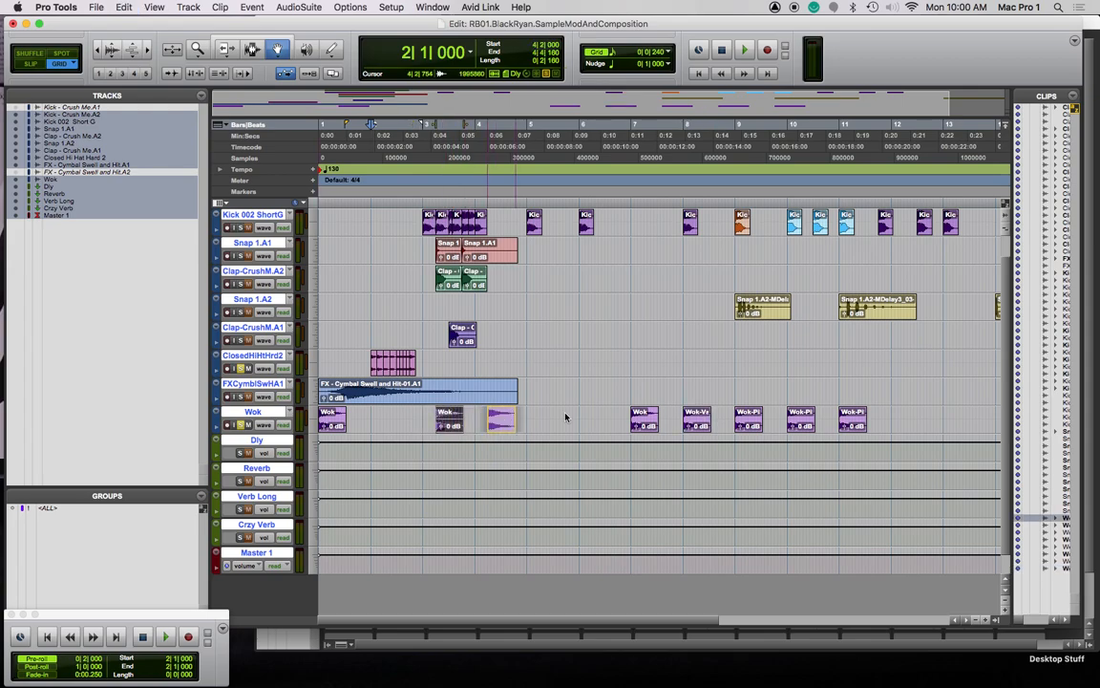
# Copy the Wok clip from bar 8 to an earlier spot on the Wok track
pyautogui.click(699, 418)
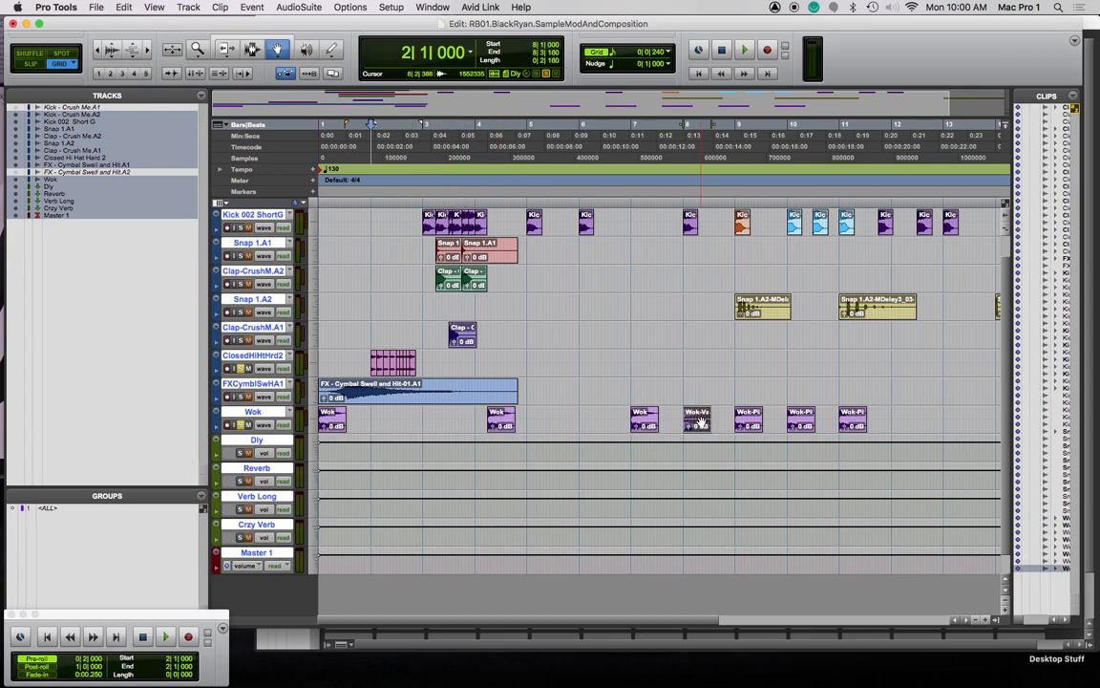
pyautogui.press('space')
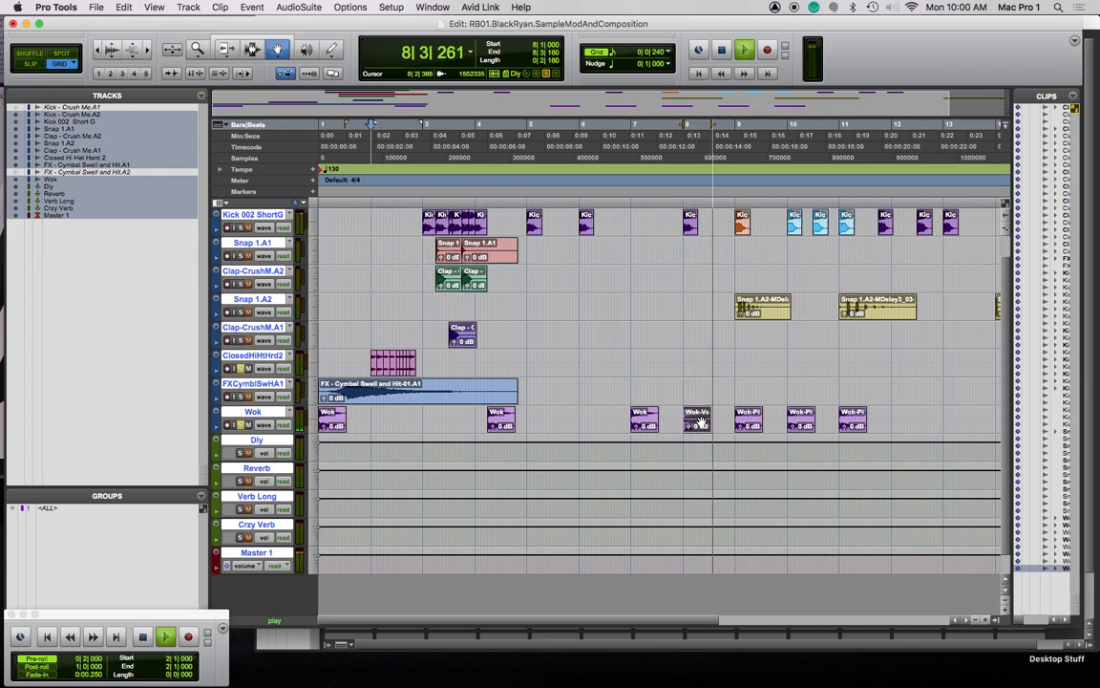
pyautogui.press('space')
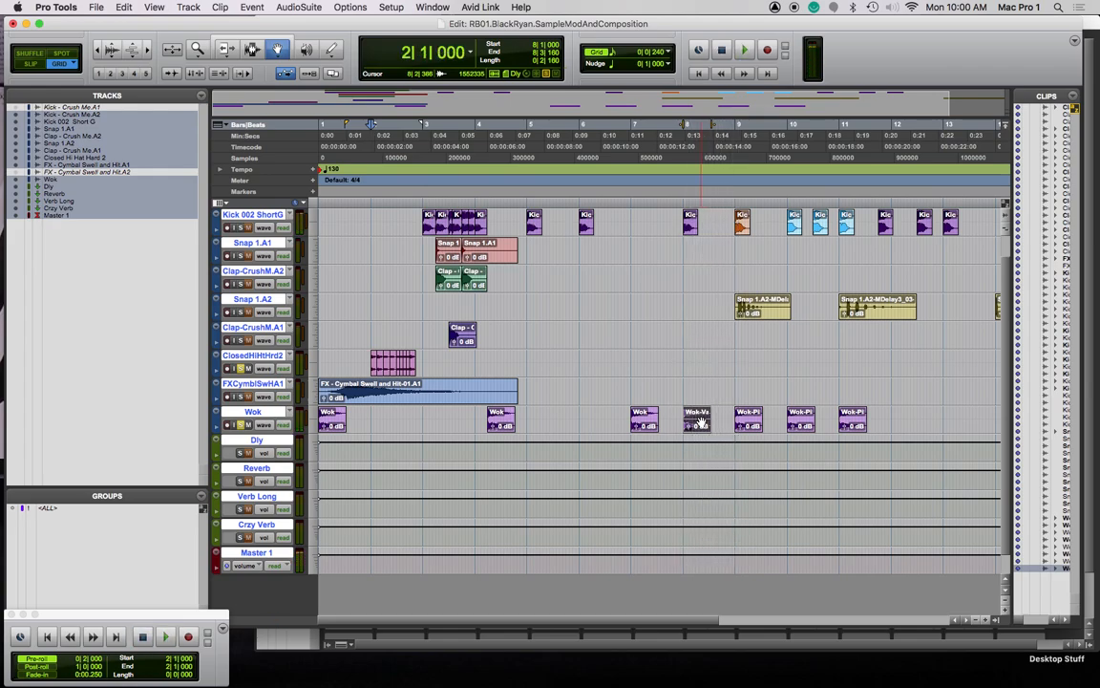
pyautogui.moveTo(699, 415); pyautogui.dragTo(432, 432)
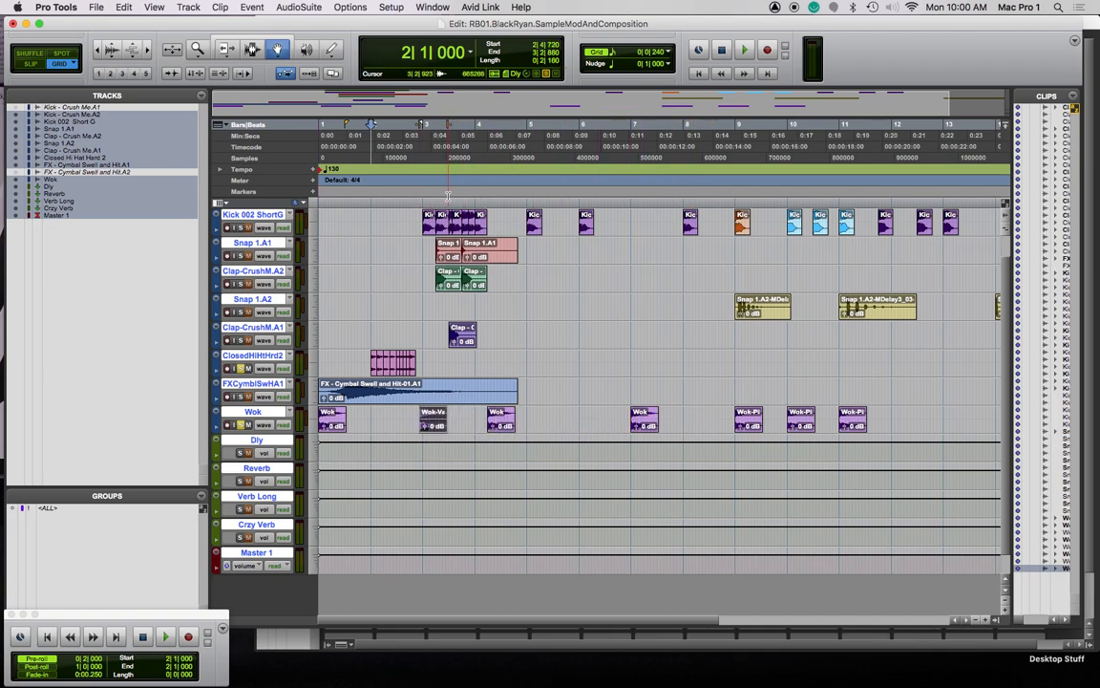
# Play from near bar 2 and nudge Wok-VariFi_01 earlier to start at 2|4|000
pyautogui.click(398, 198)
pyautogui.press('space')
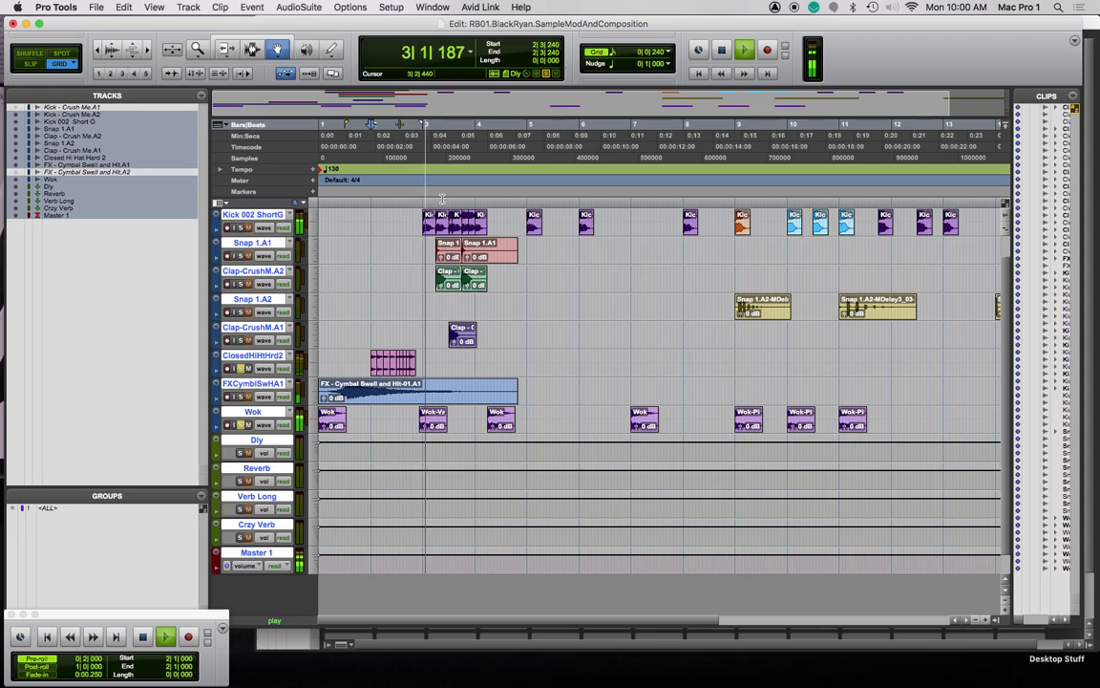
pyautogui.press('space')
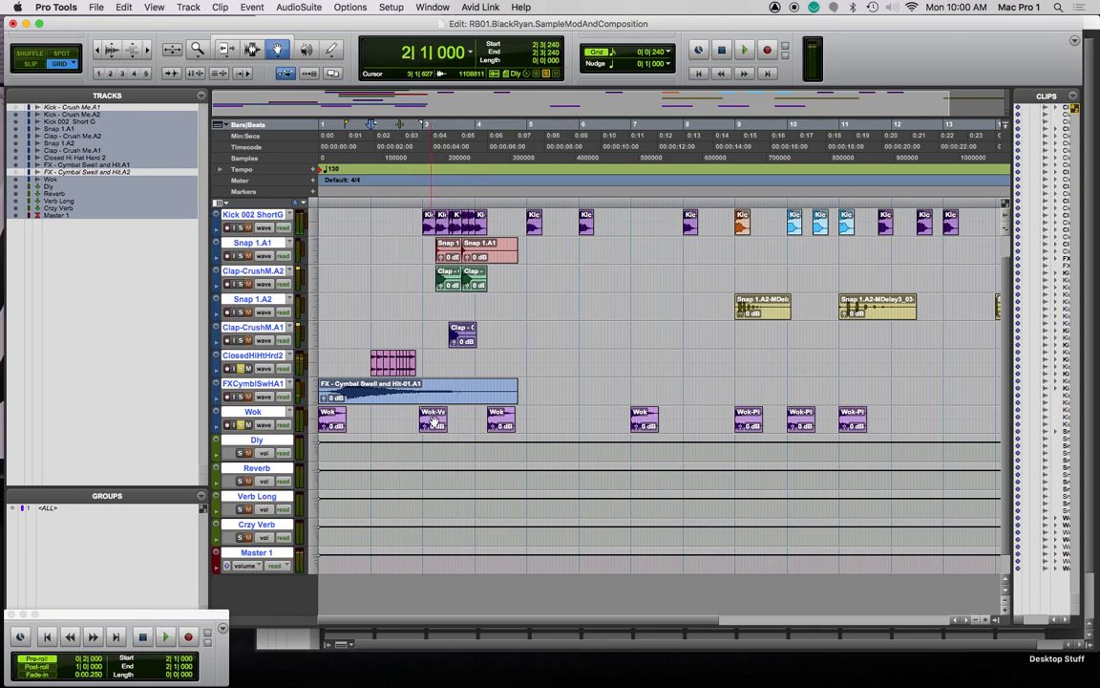
pyautogui.press('super+]')
pyautogui.press('super+]')
pyautogui.press('super+]')
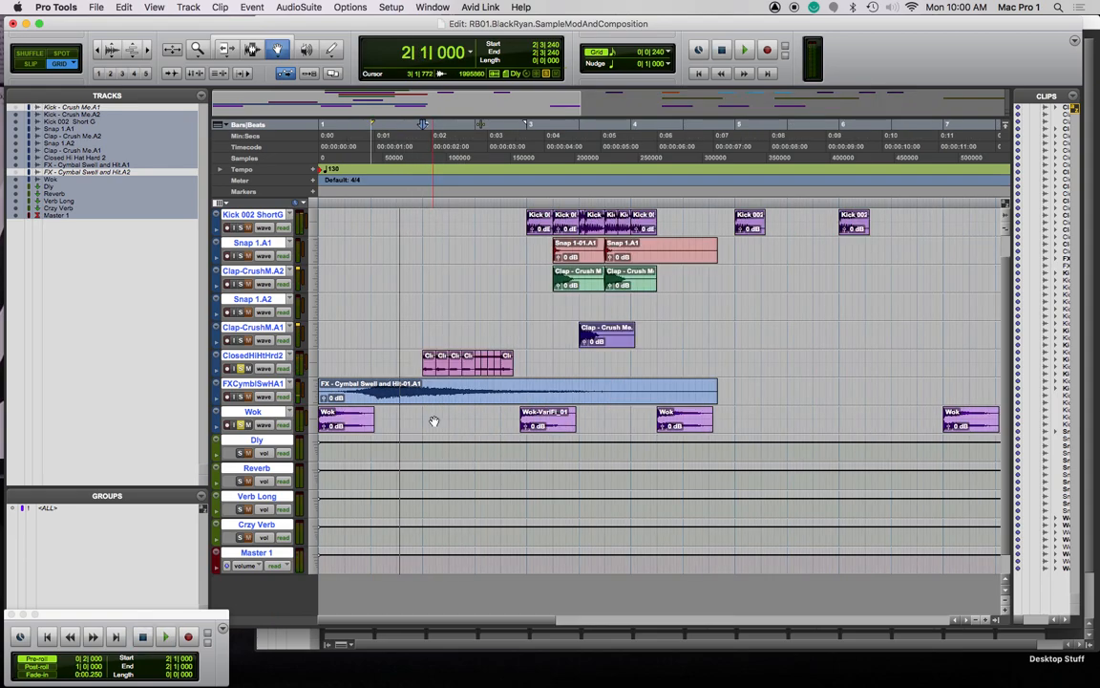
pyautogui.moveTo(911, 422); pyautogui.dragTo(847, 424)
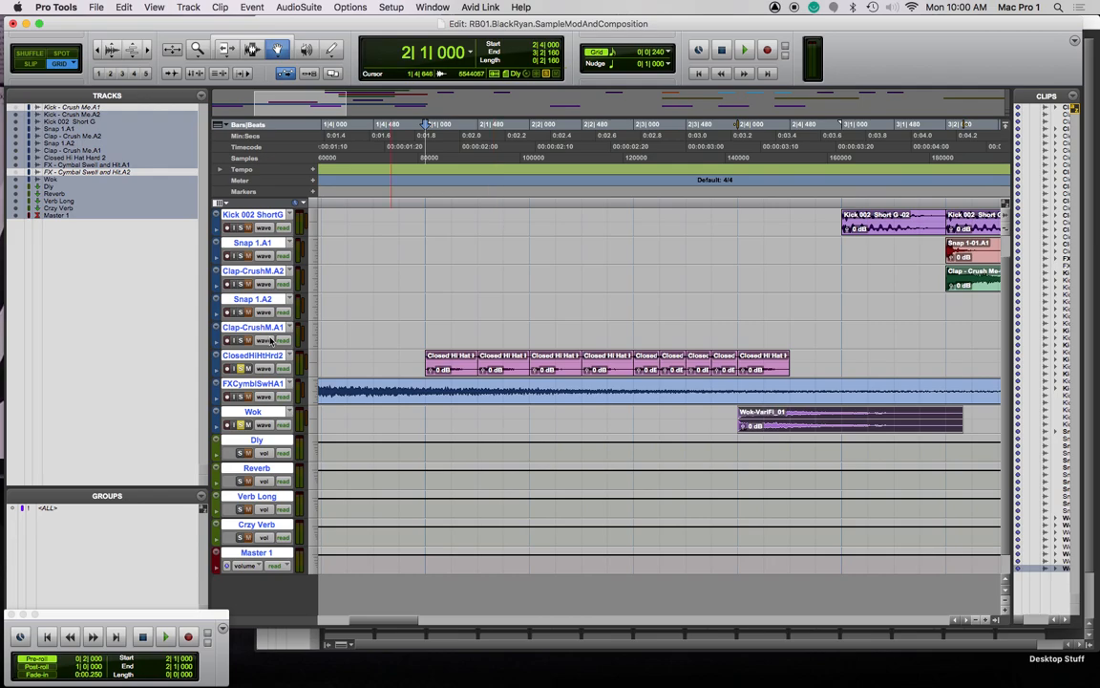
# Unsolo the hi-hat and Wok tracks, play from the session start, and zoom out to bars 1–13
pyautogui.keyDown('alt'); pyautogui.click(240, 370); pyautogui.keyUp('alt')
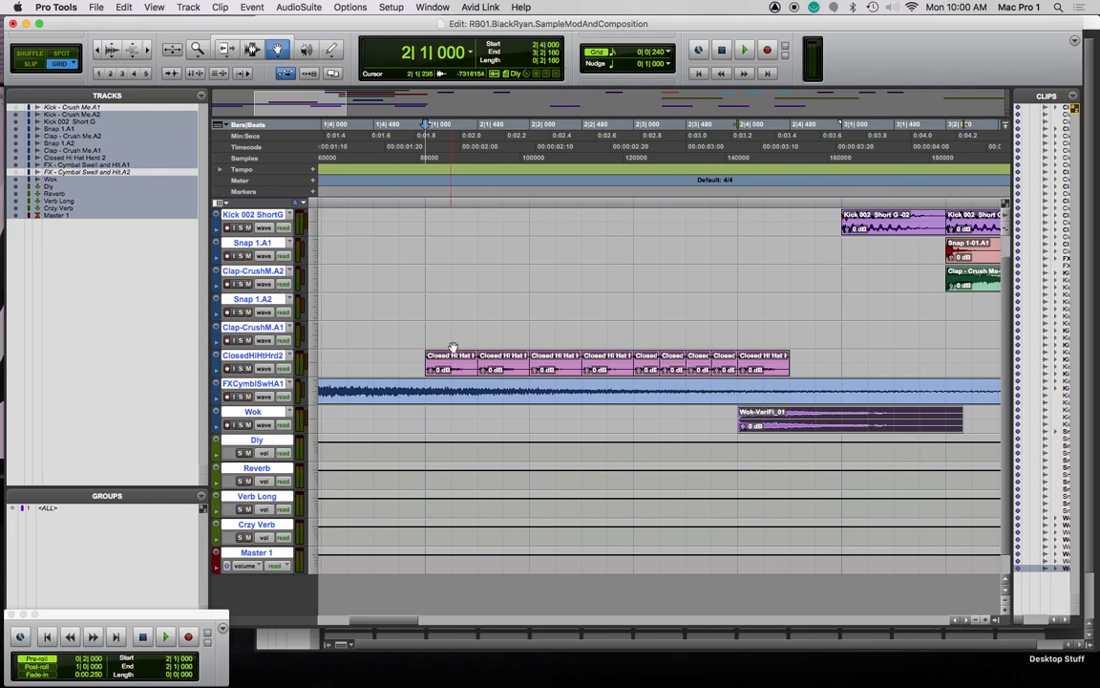
pyautogui.press('Return')
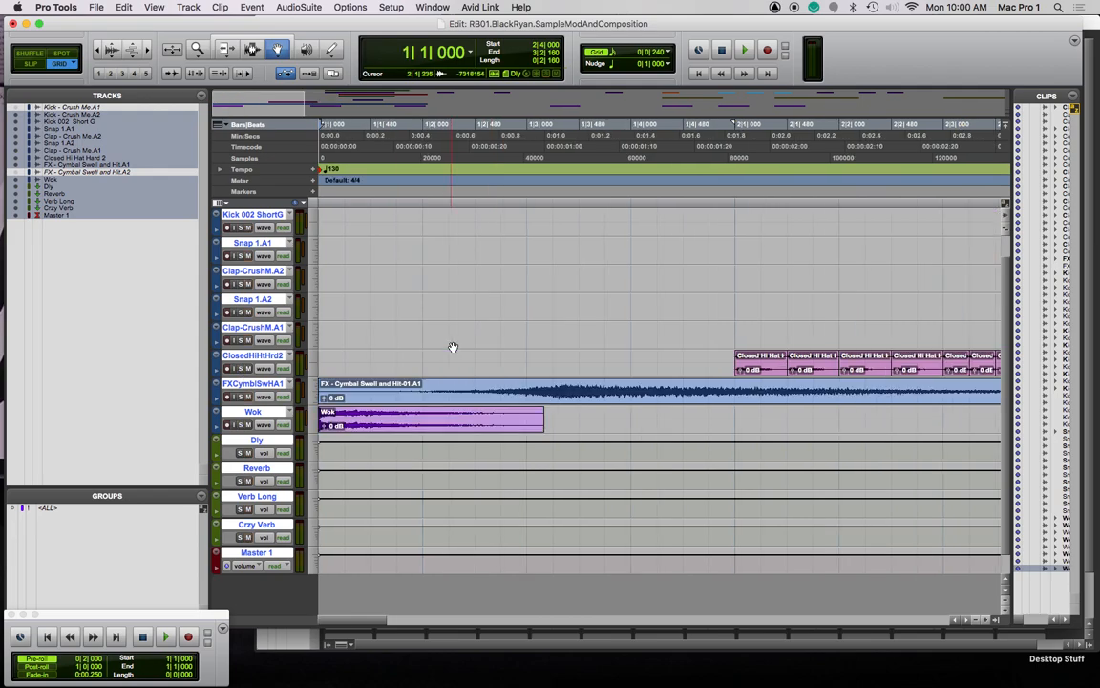
pyautogui.press('space')
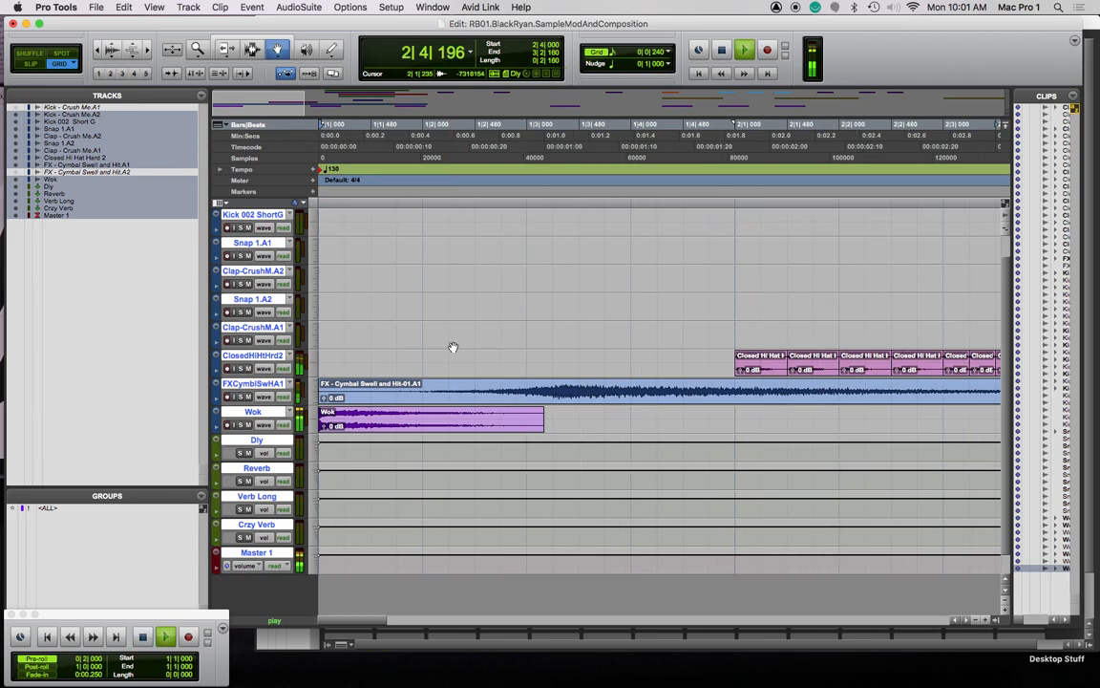
pyautogui.press('super+bracketleft')
pyautogui.press('super+bracketleft')
pyautogui.press('super+bracketleft')
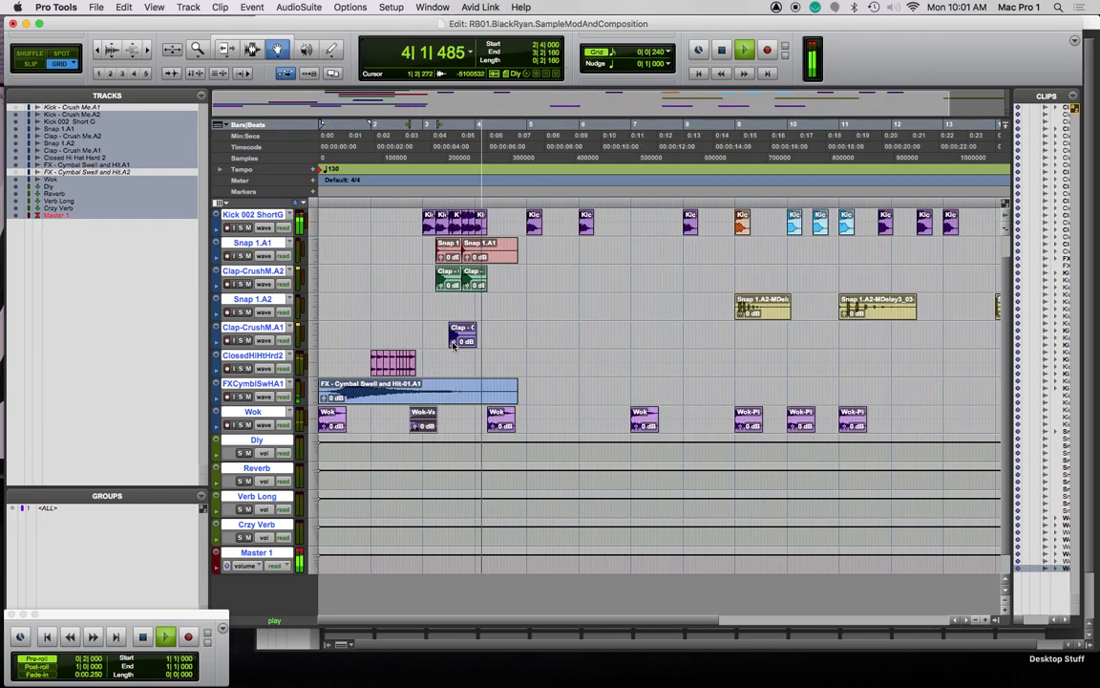
# Select from bar 5 across Kick to Wok and move those clips later to about bar 13
pyautogui.press('space')
pyautogui.click(533, 223)
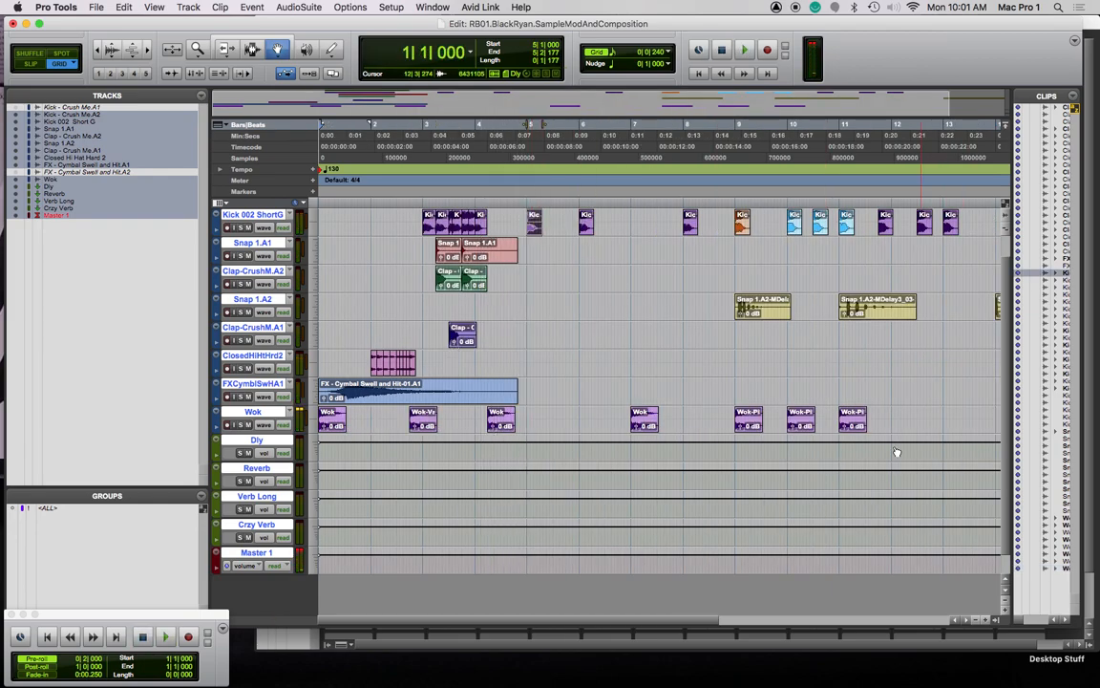
pyautogui.press('F7')
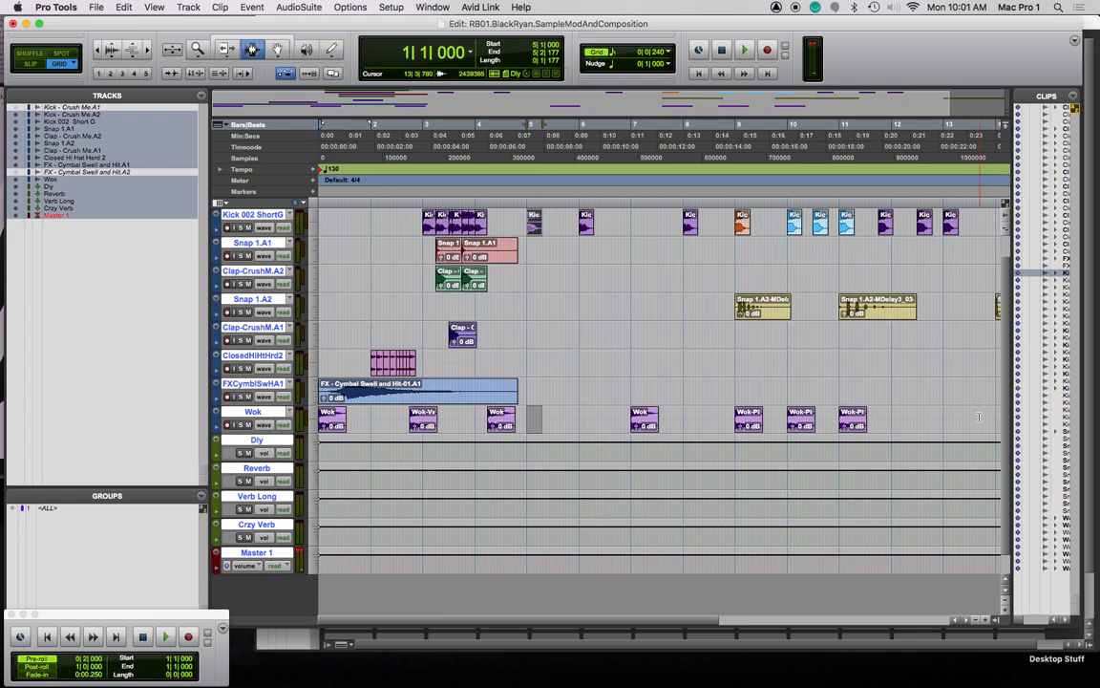
pyautogui.moveTo(524, 222); pyautogui.dragTo(822, 420)
pyautogui.hscroll(-3, 679, 364)
pyautogui.hscroll(-5, 679, 365)
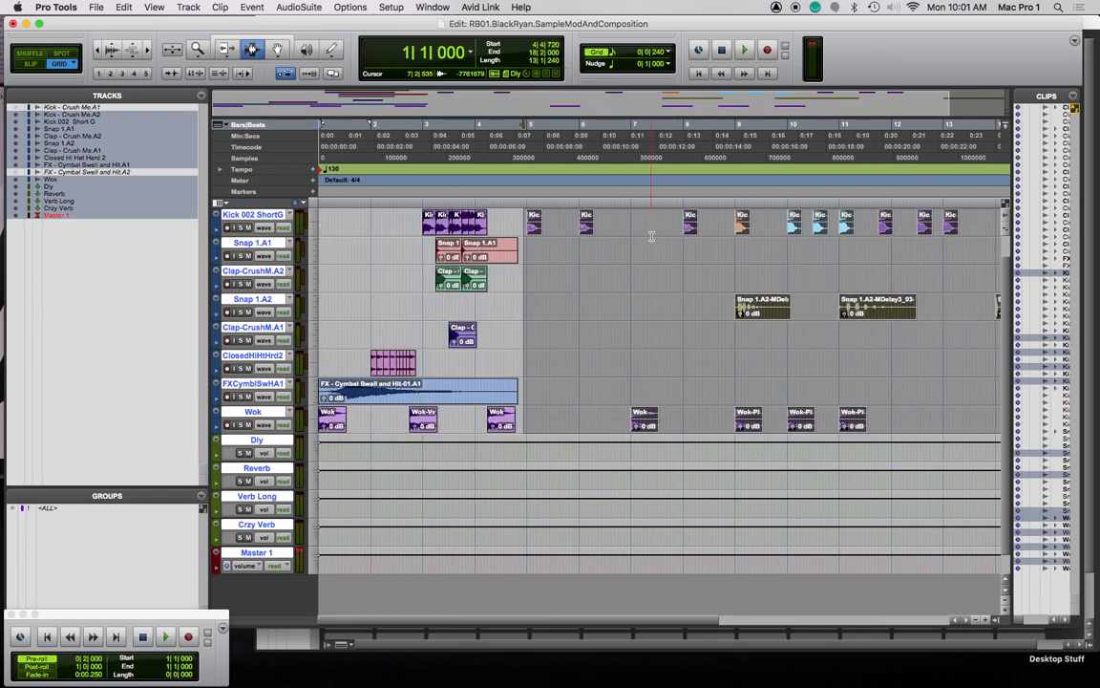
pyautogui.press('F8')
pyautogui.moveTo(533, 222); pyautogui.dragTo(961, 232)
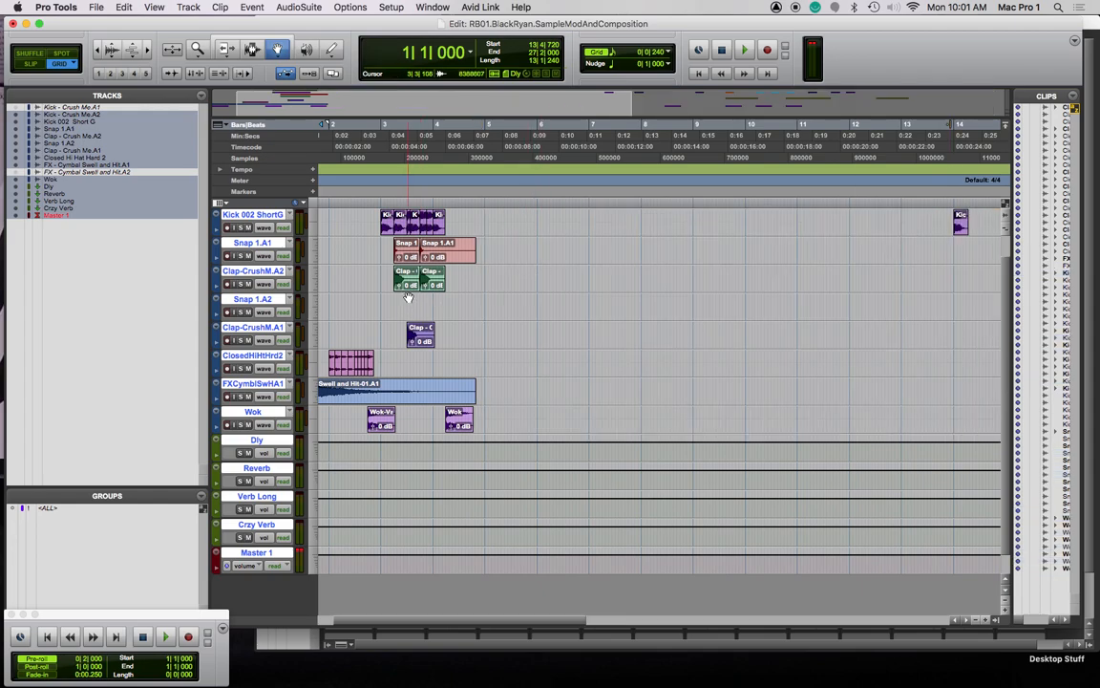
# Delete the Clap-C clip on Clap-CrushM.A1, previewing the section from bar 3
pyautogui.click(384, 125)
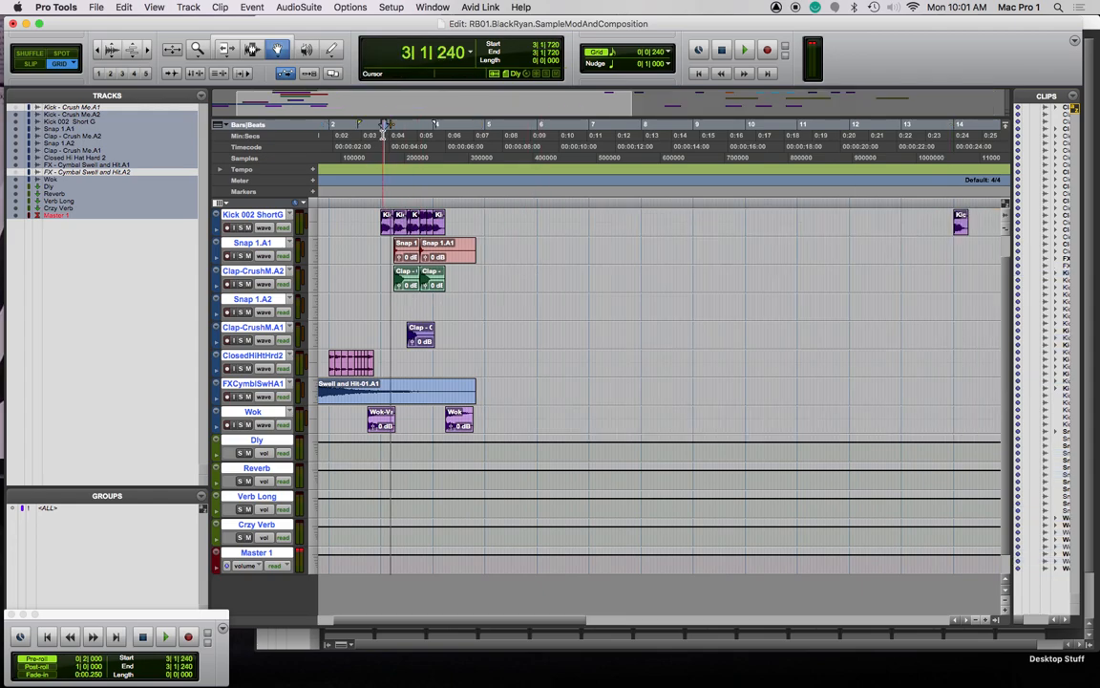
pyautogui.moveTo(362, 124); pyautogui.dragTo(381, 120)
pyautogui.press('space')
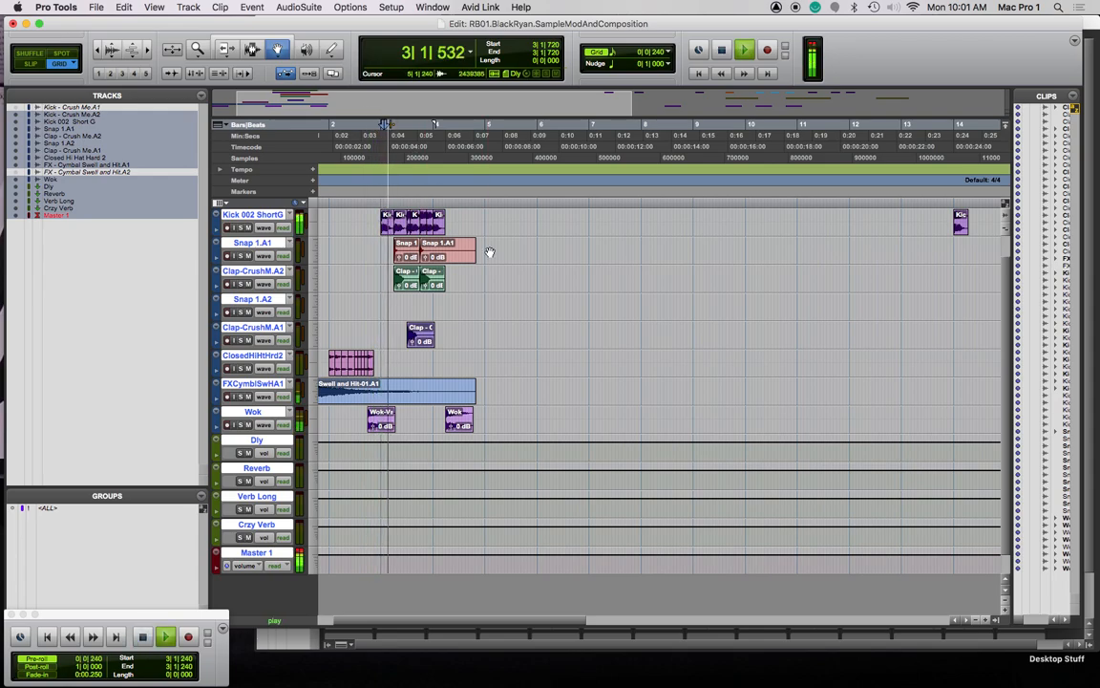
pyautogui.press('space')
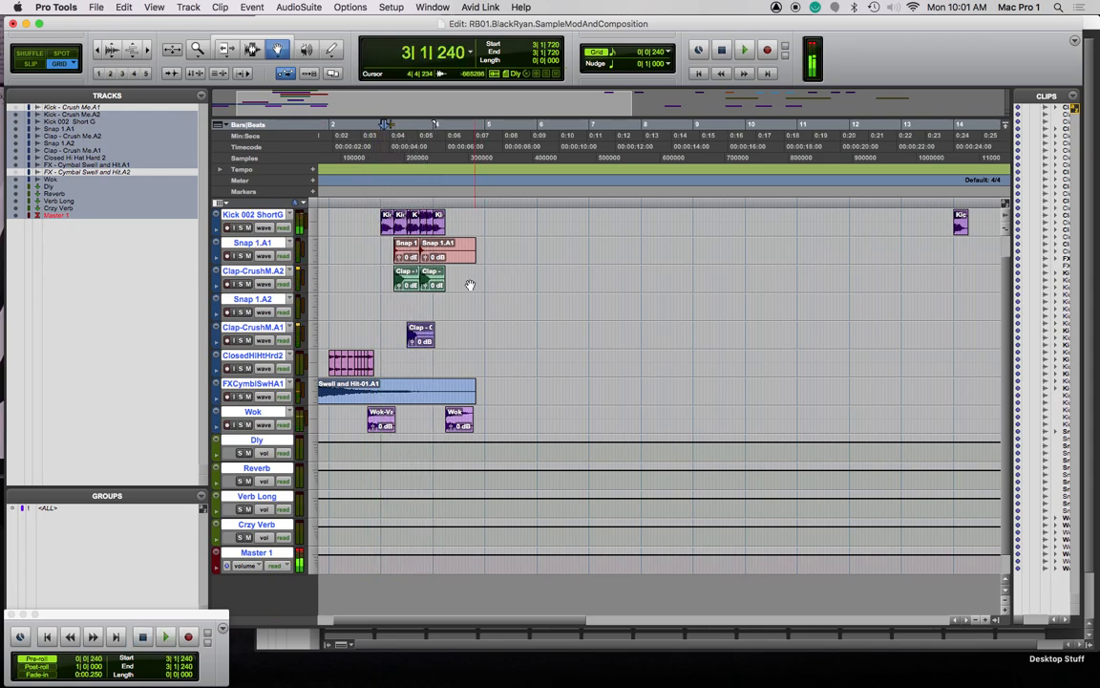
pyautogui.click(418, 341)
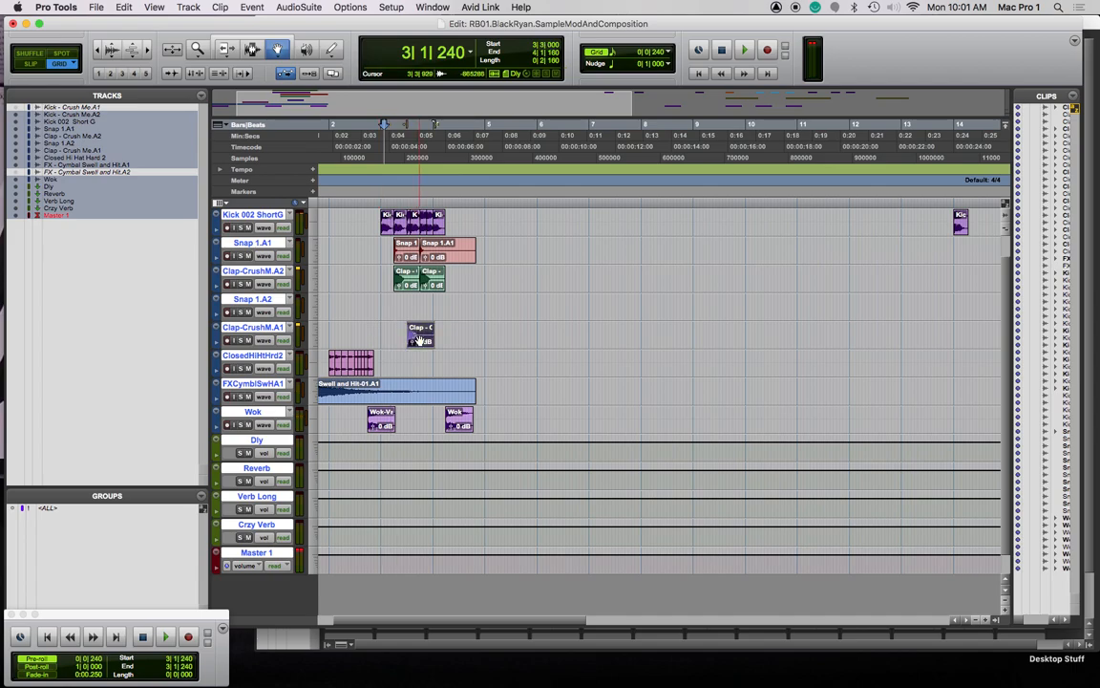
pyautogui.press('Delete')
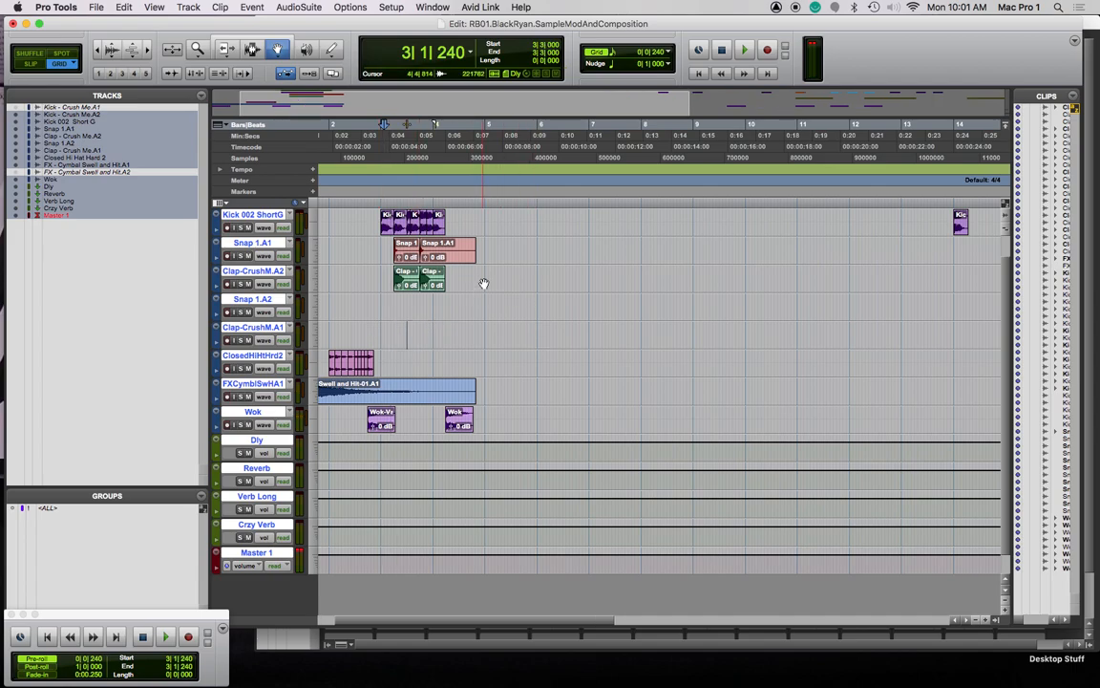
pyautogui.press('space')
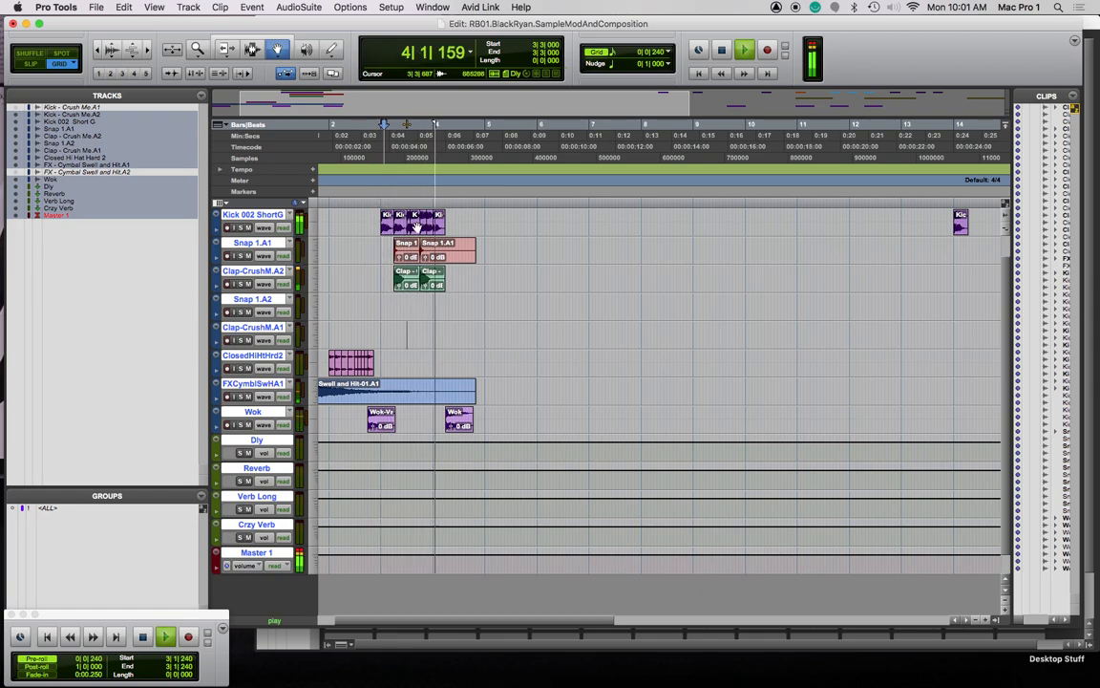
pyautogui.press('space')
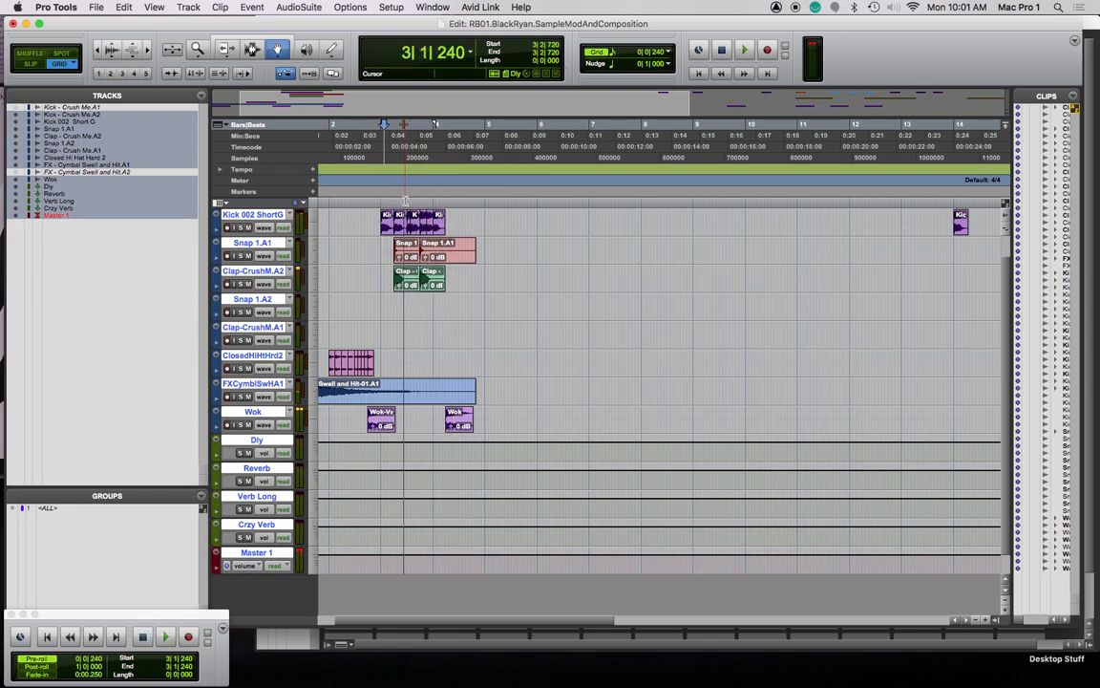
pyautogui.press('super+bracketright')
pyautogui.press('super+bracketright')
pyautogui.press('super+bracketright')
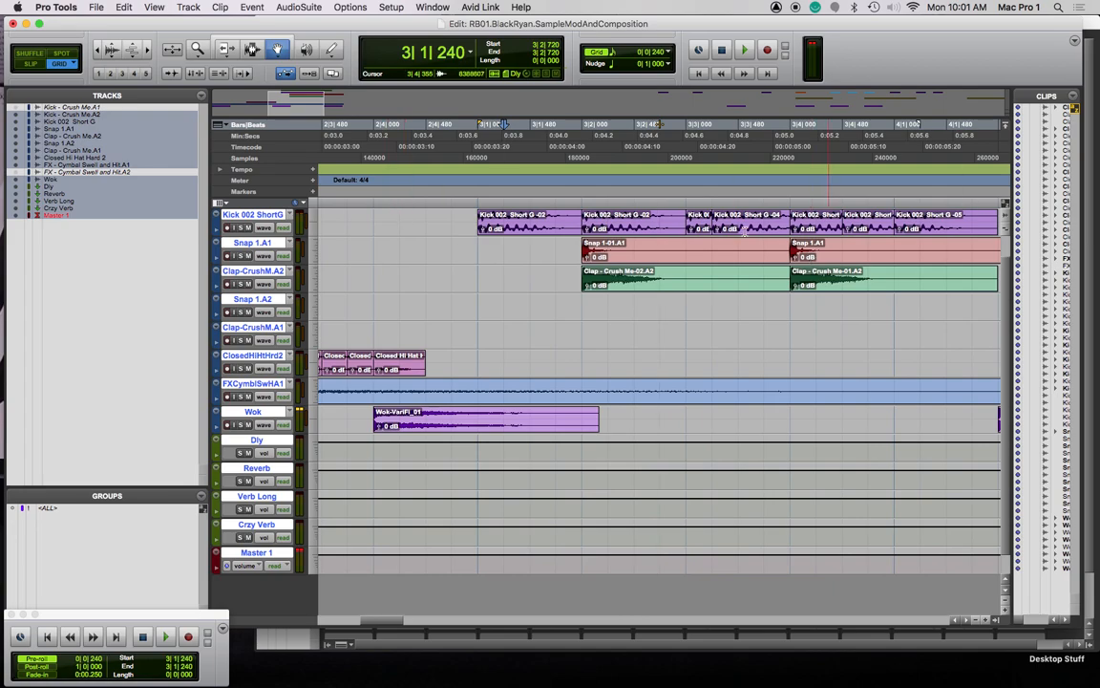
# Apply 10 ms batch fades with Equal Power crossfades to the Kick 002 clips at bars 3–4
pyautogui.press('F7')
pyautogui.moveTo(452, 217); pyautogui.dragTo(657, 229)
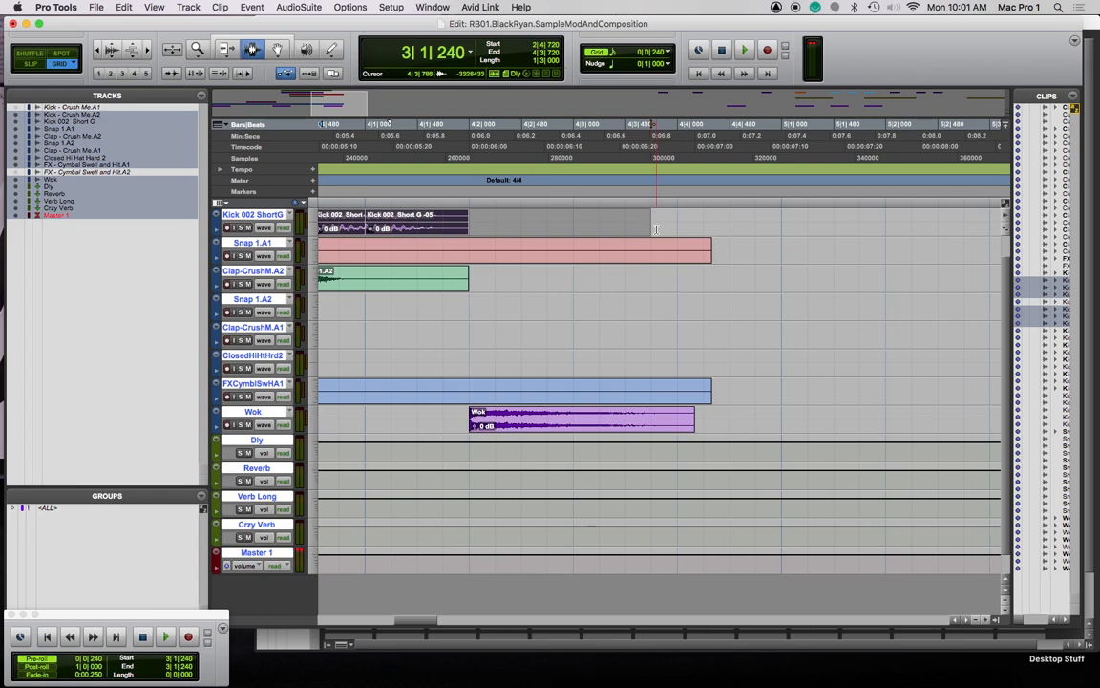
pyautogui.press('super+f')
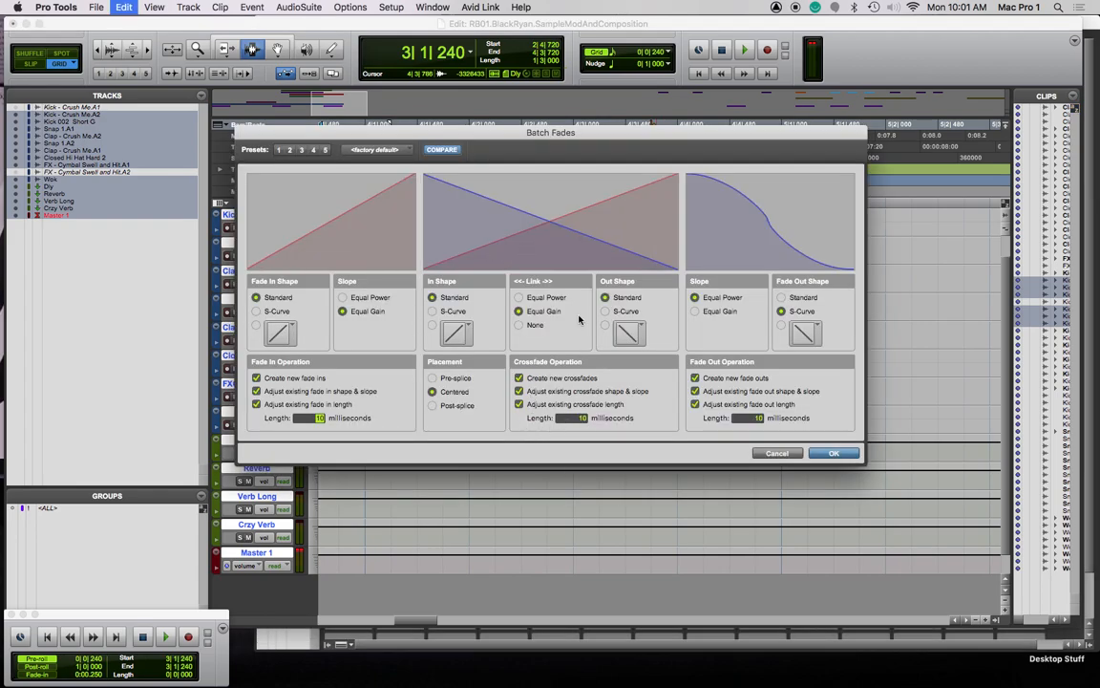
pyautogui.click(520, 297)
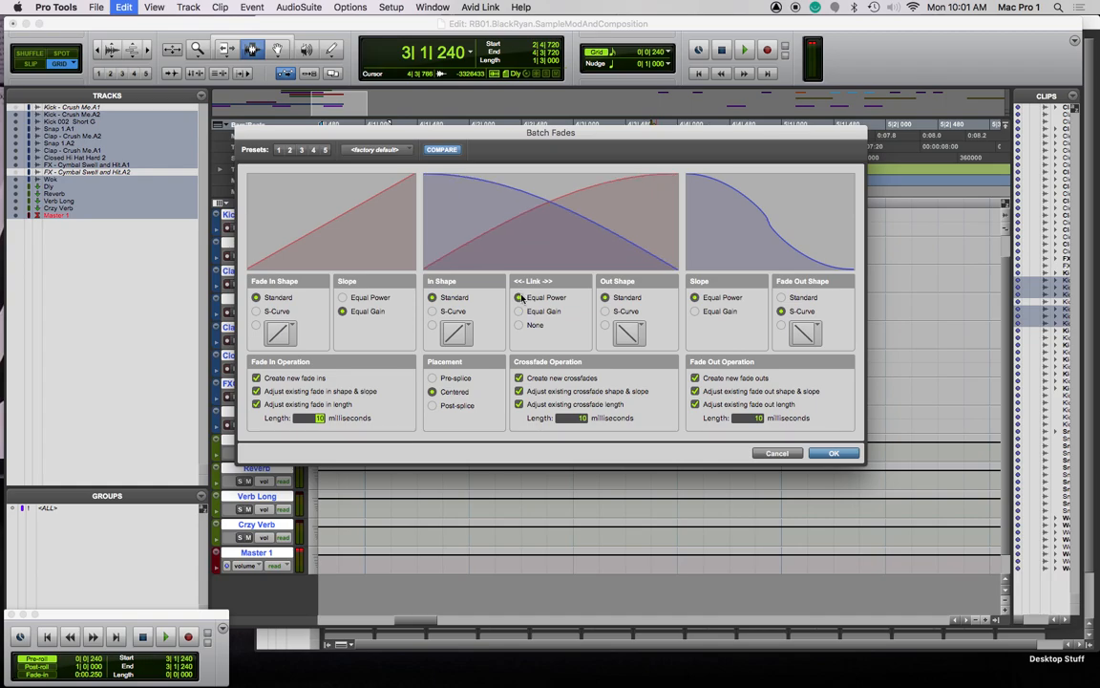
pyautogui.click(834, 454)
pyautogui.click(678, 294)
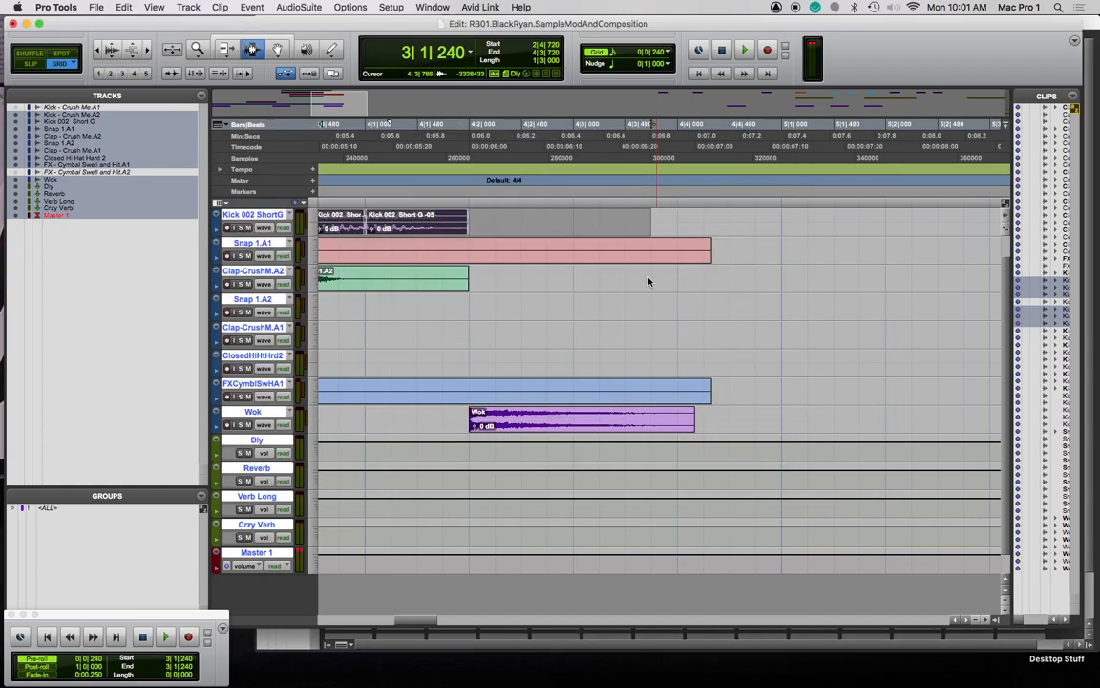
pyautogui.press('space')
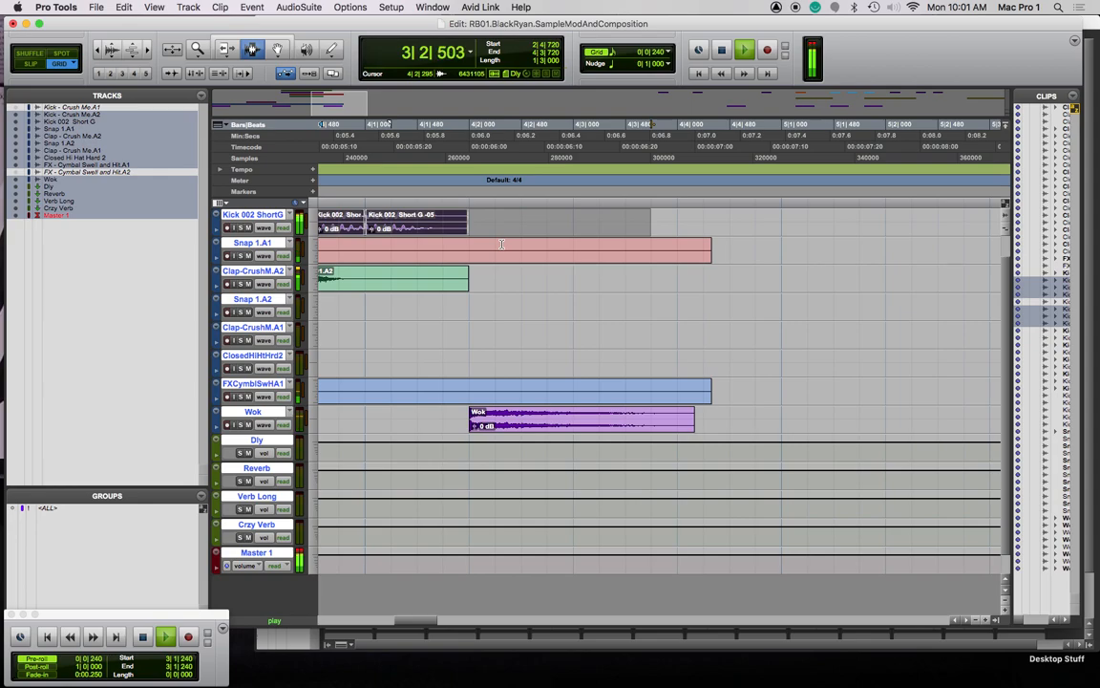
pyautogui.press('space')
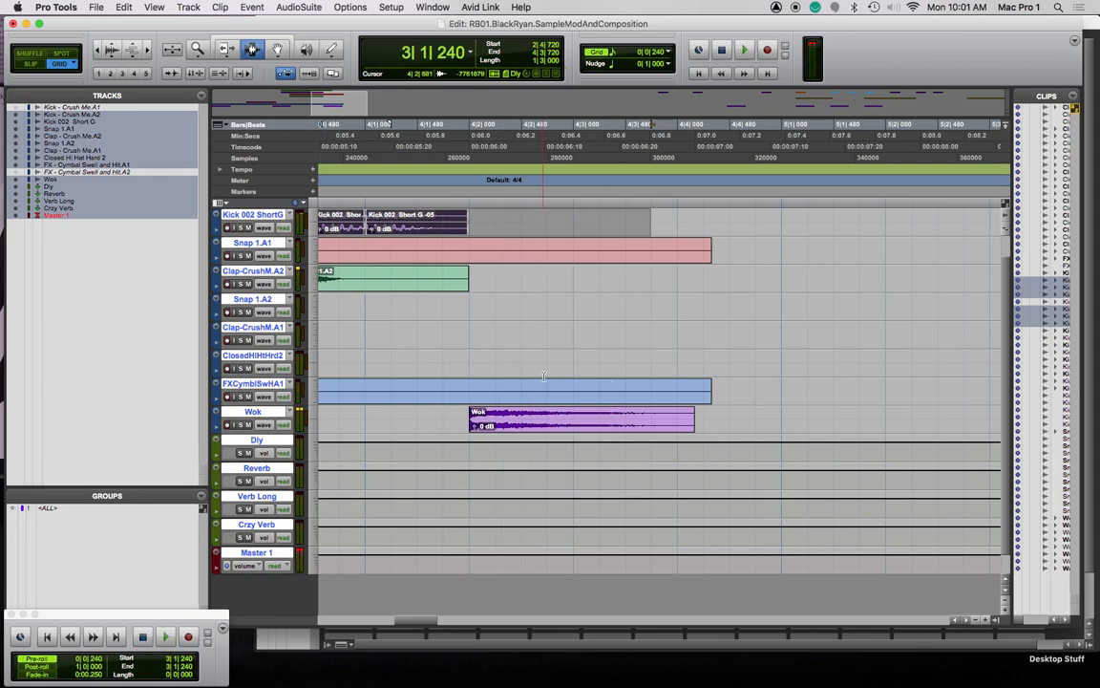
pyautogui.press('super+[')
pyautogui.press('super+[')
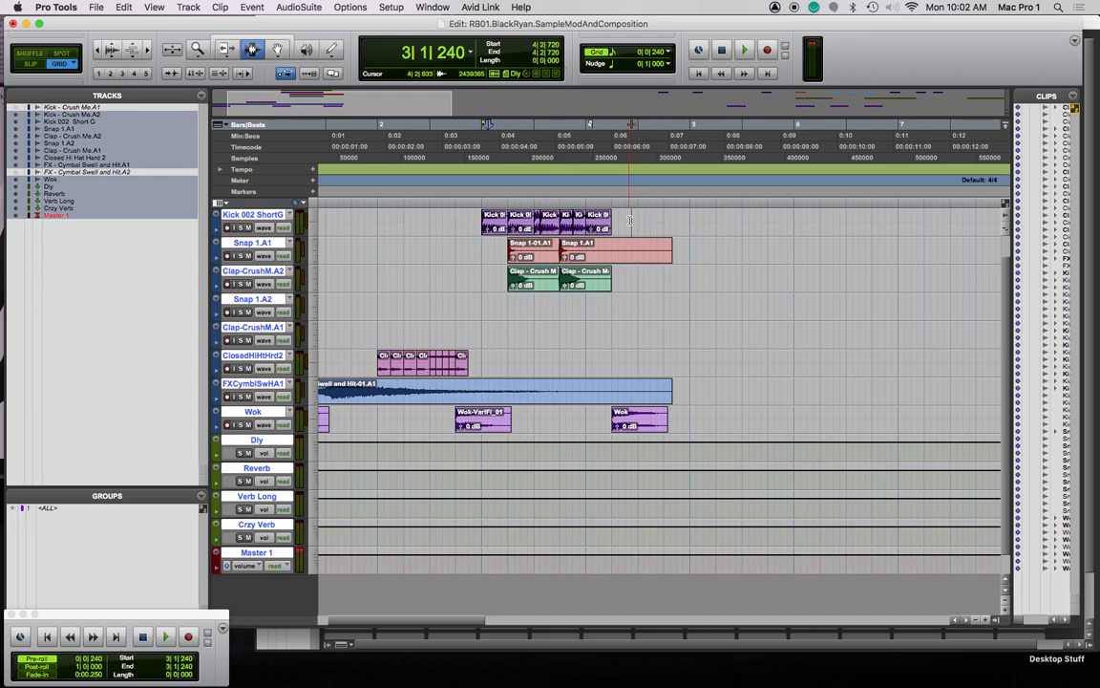
# Select the Kick 002 ShortG clips and duplicate them right after the originals
pyautogui.click(480, 225)
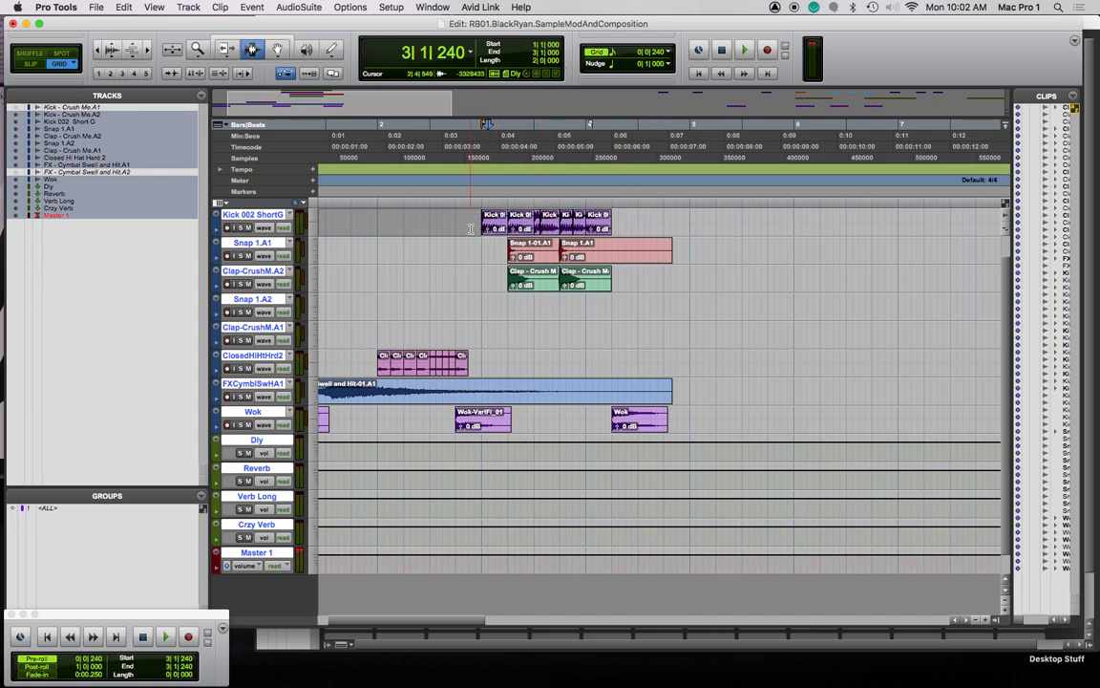
pyautogui.press('F8')
pyautogui.click(500, 229)
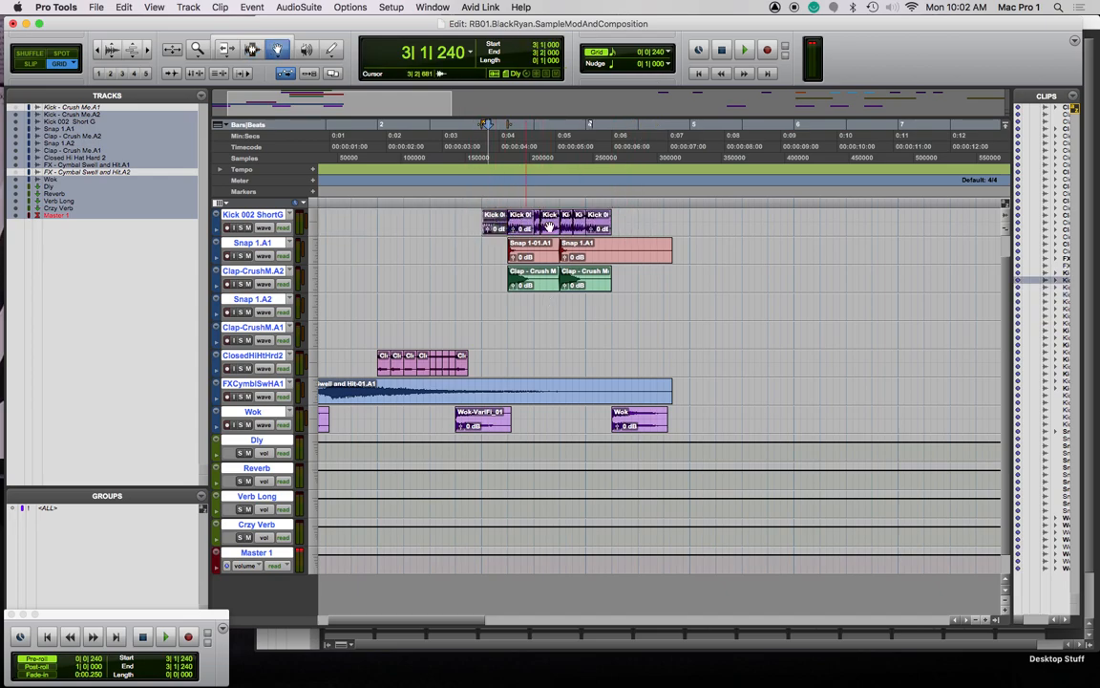
pyautogui.keyDown('shift'); pyautogui.click(600, 229); pyautogui.keyUp('shift')
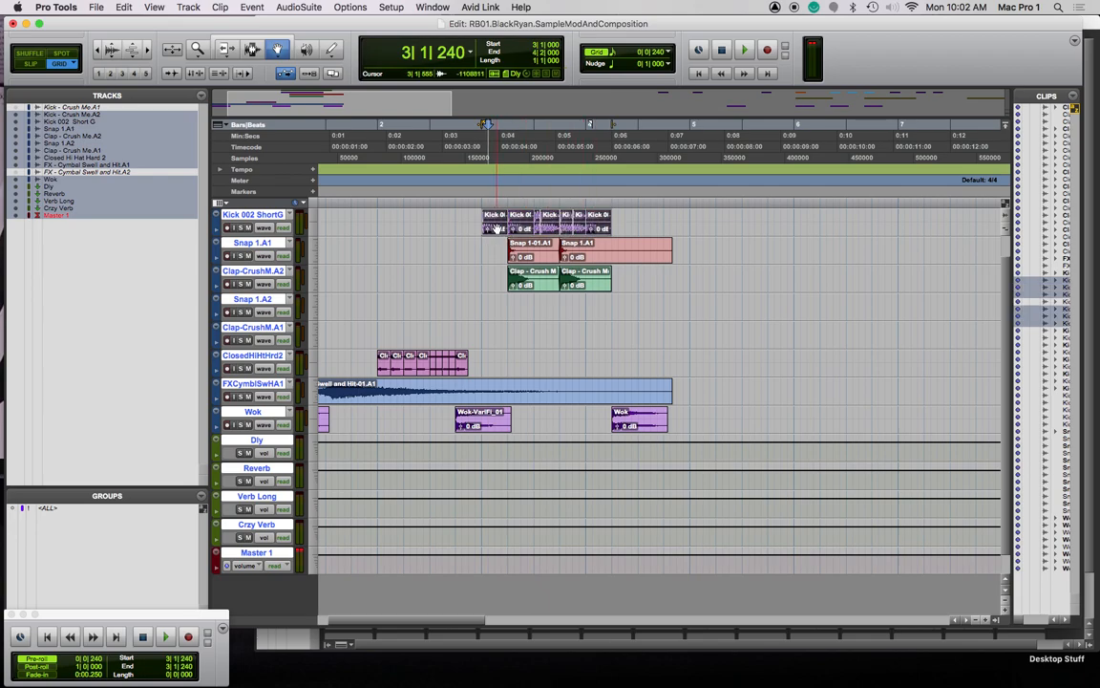
pyautogui.press('super+bracketright')
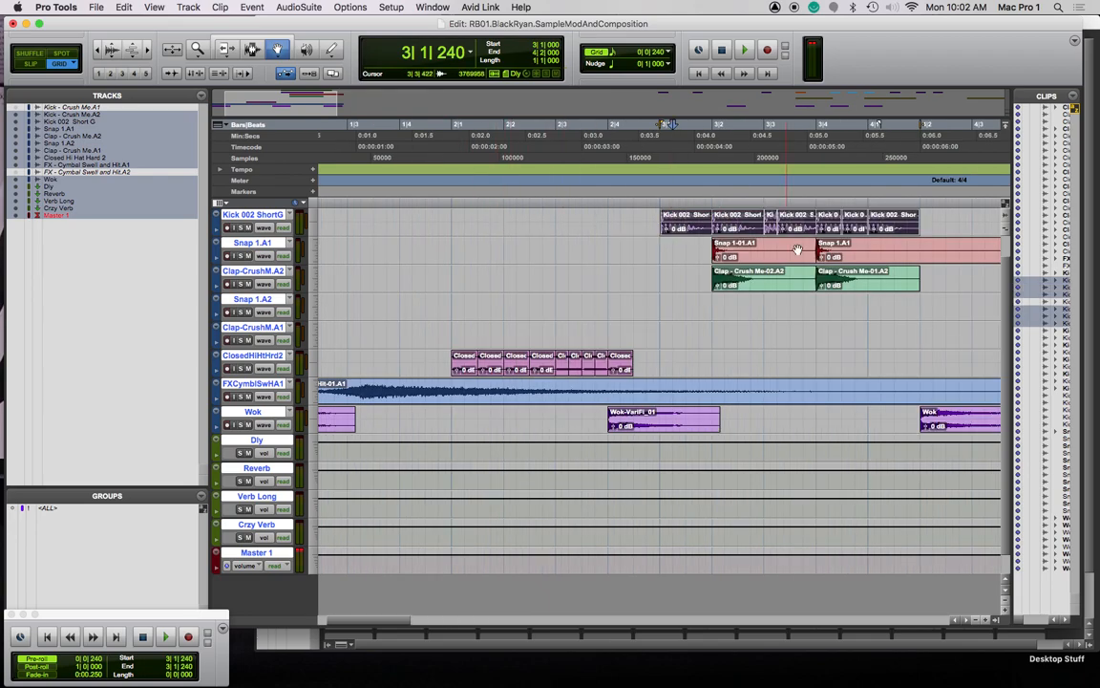
pyautogui.hscroll(5, 799, 249)
pyautogui.hscroll(-10, 355, 246)
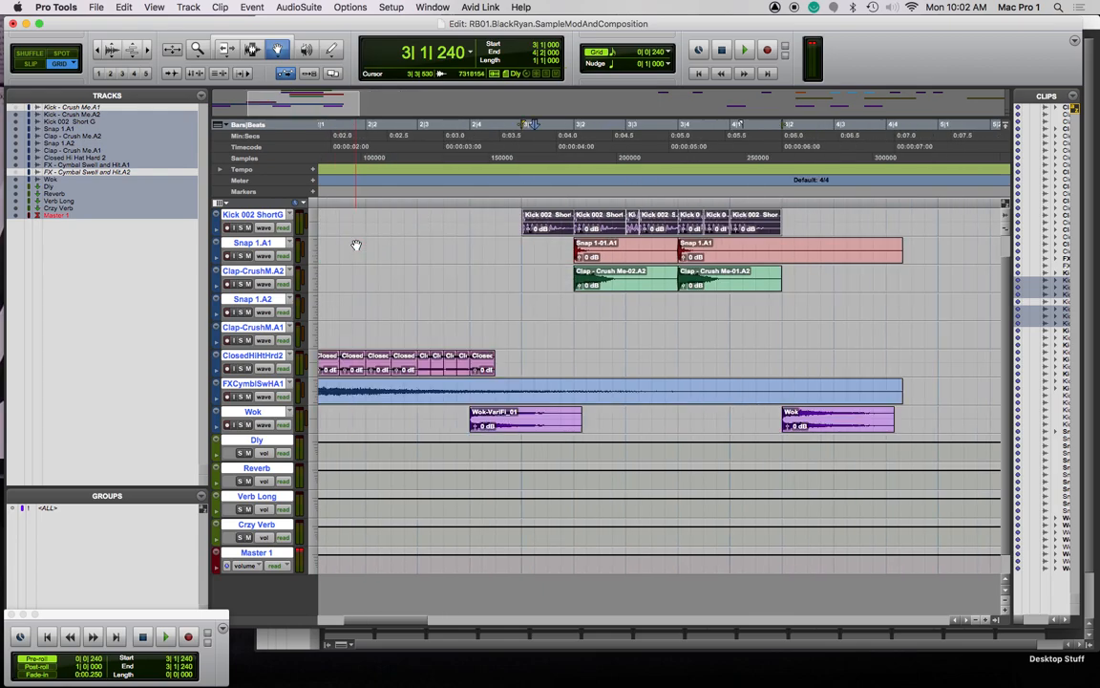
pyautogui.hscroll(5, 688, 241)
pyautogui.moveTo(532, 226); pyautogui.dragTo(736, 227)
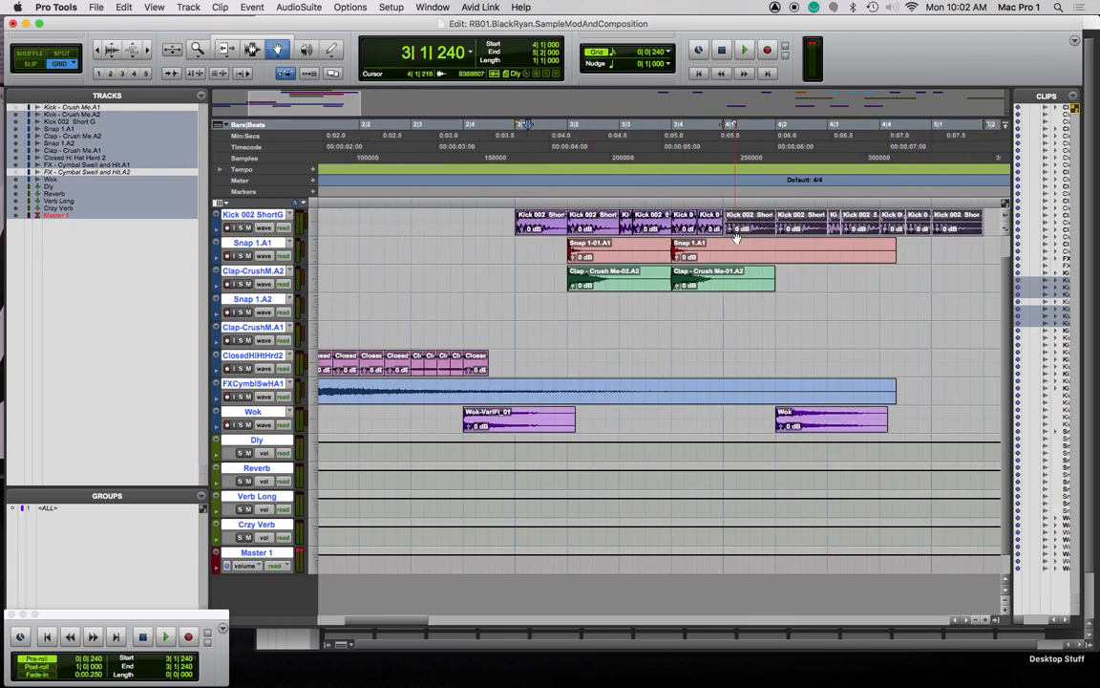
# Copy the whole kick pattern to start at bar 5, extending it to about bar 7
pyautogui.keyDown('shift'); pyautogui.click(540, 227); pyautogui.keyUp('shift')
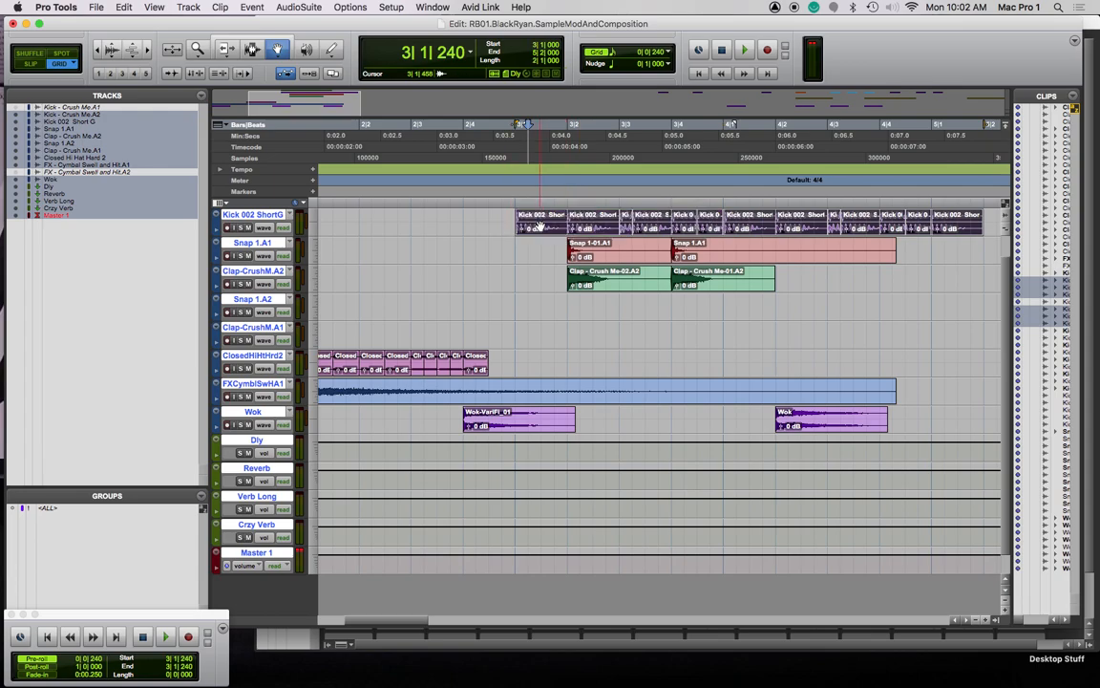
pyautogui.press('super+[')
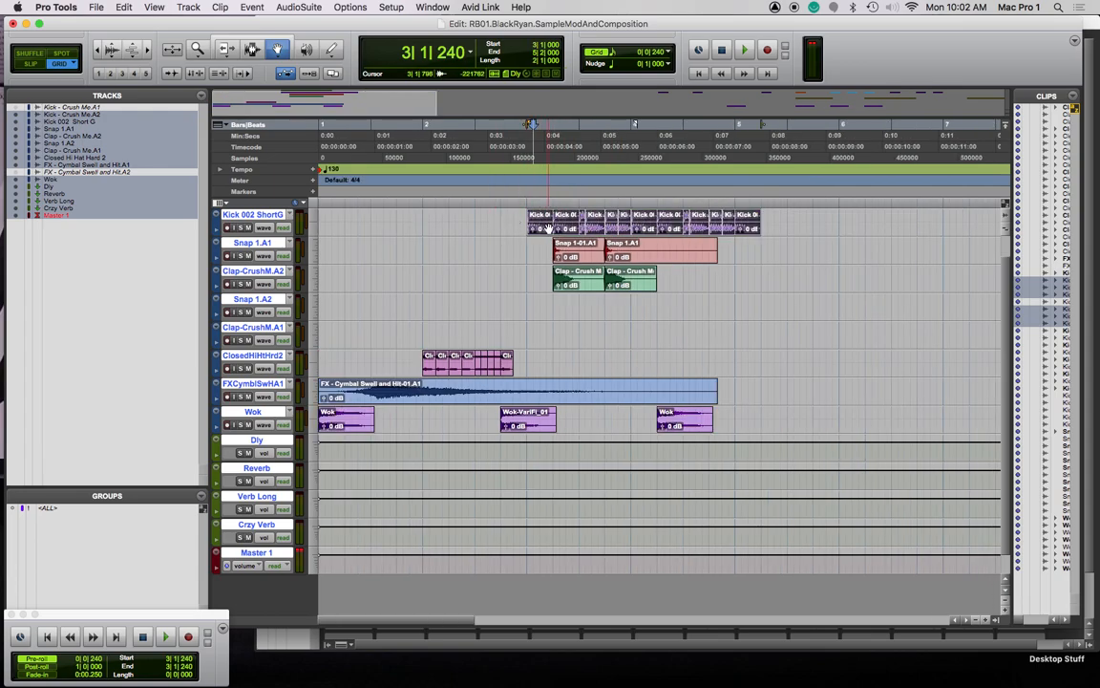
pyautogui.moveTo(541, 220); pyautogui.dragTo(751, 228)
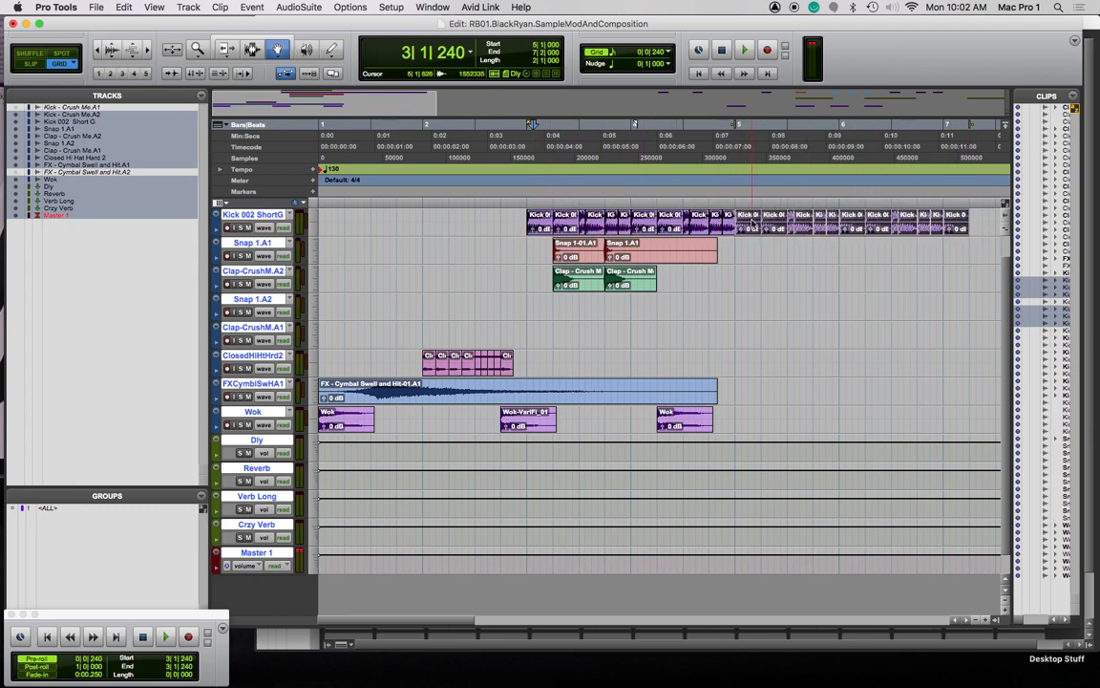
pyautogui.click(522, 203)
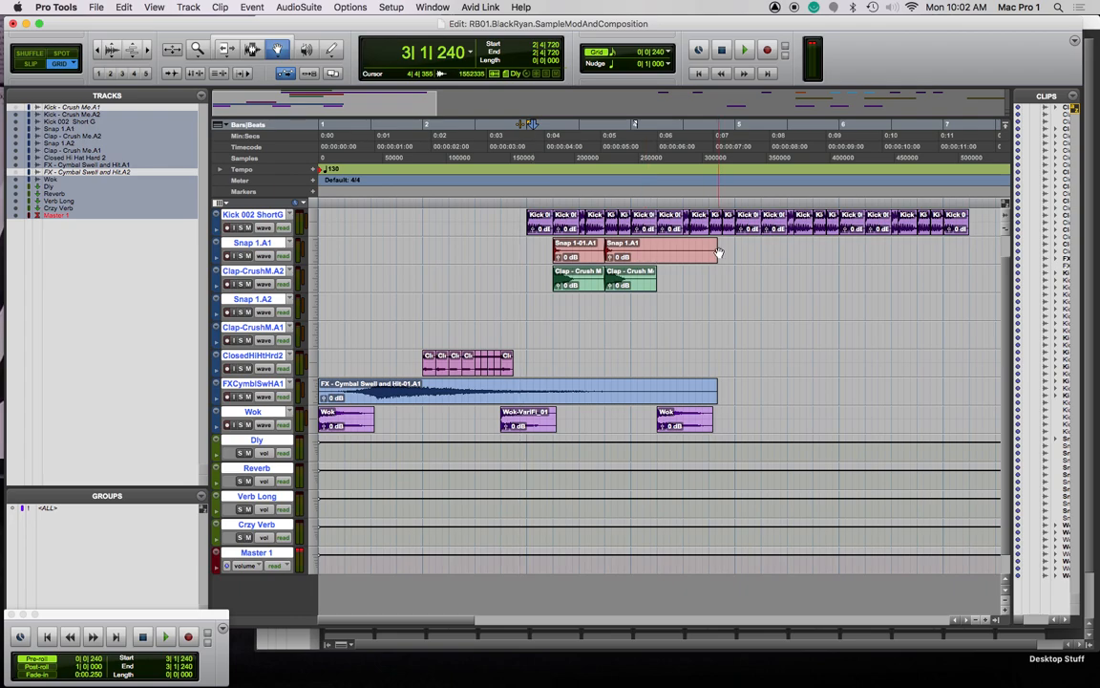
pyautogui.press('F6')
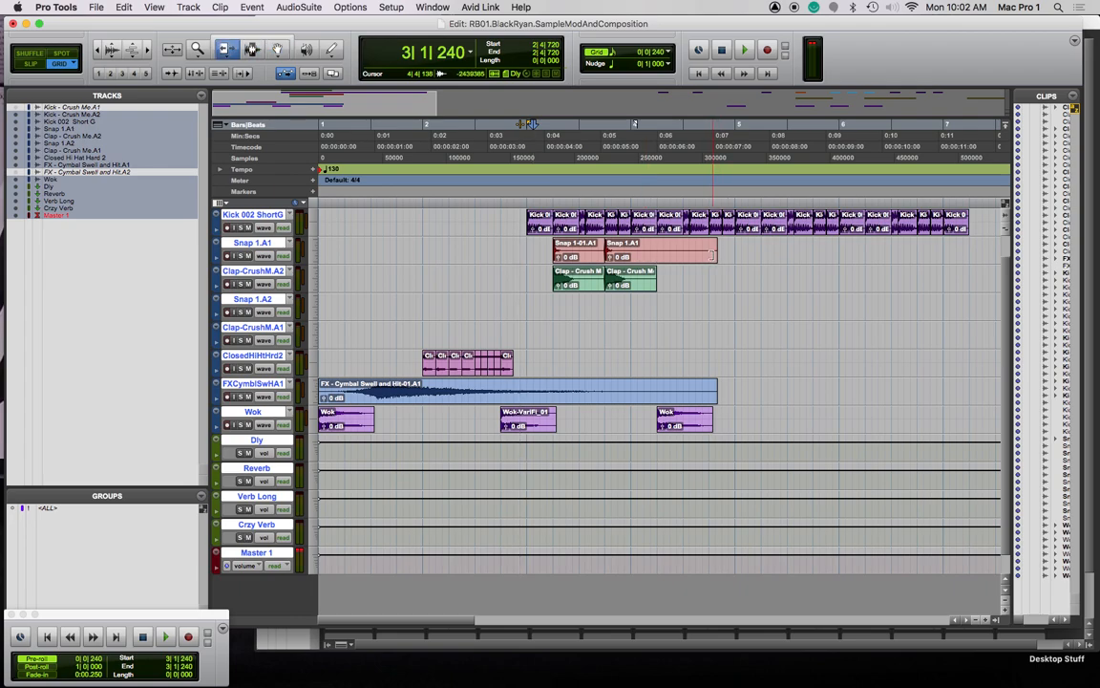
# Shorten the end of the second Snap clip
pyautogui.moveTo(716, 254); pyautogui.dragTo(657, 288)
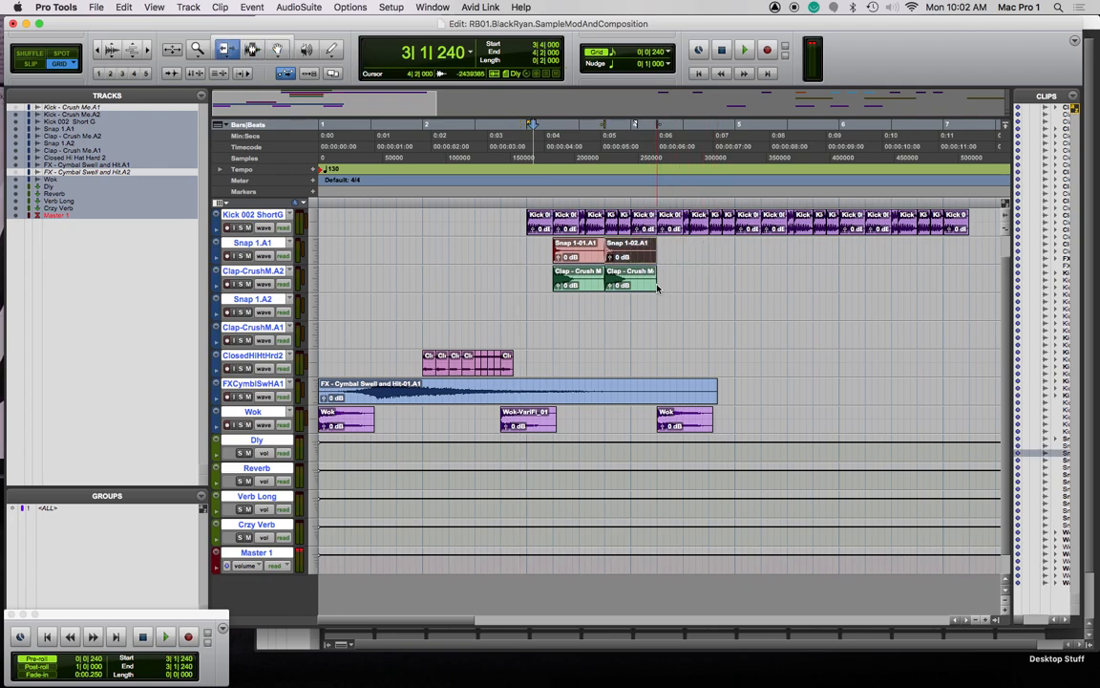
pyautogui.press('F7')
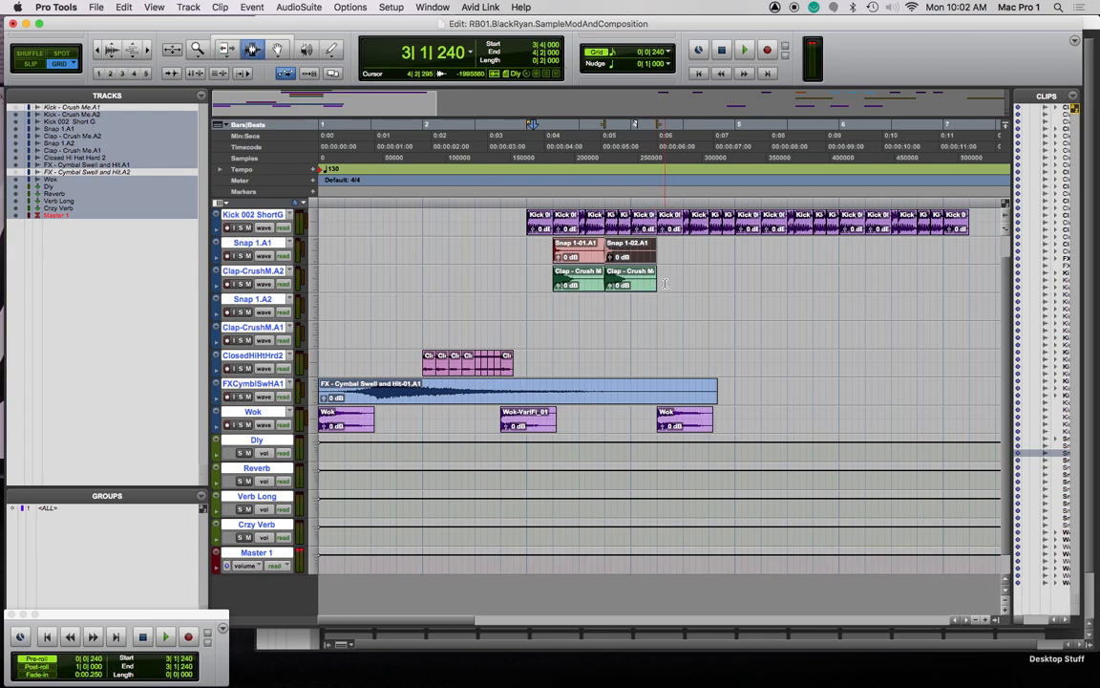
pyautogui.press('F8')
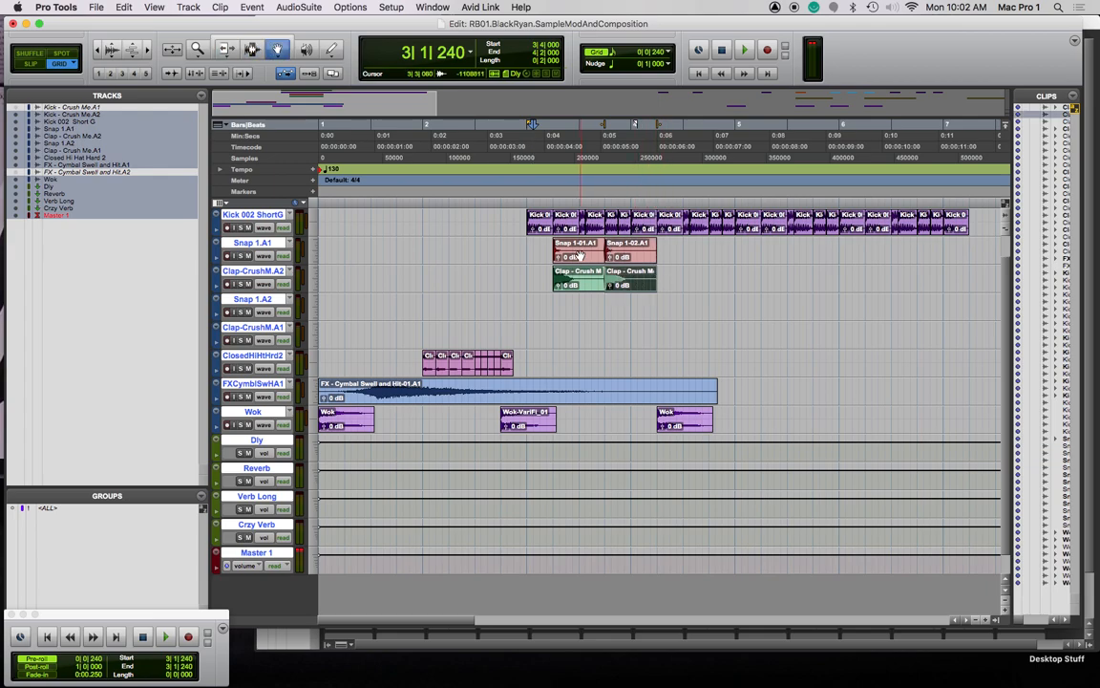
# Copy the Snap 1.A1 and Clap-CrushM.A2 clips twice along the kick pattern to about bar 7
pyautogui.click(577, 270)
pyautogui.moveTo(570, 256); pyautogui.dragTo(683, 256)
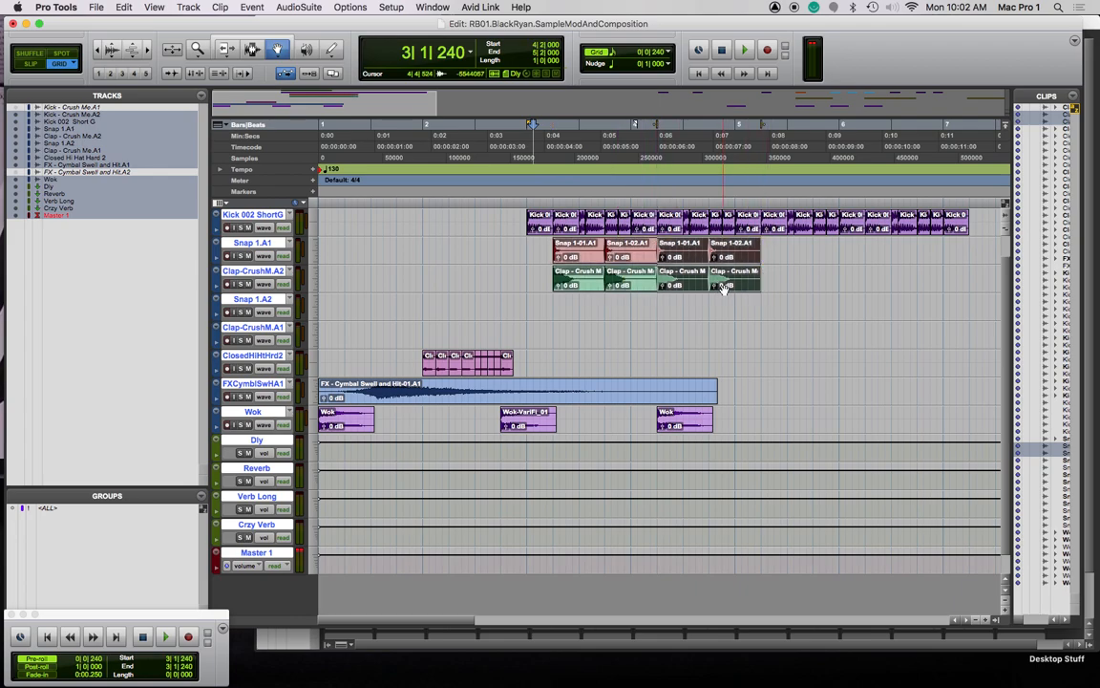
pyautogui.keyDown('shift'); pyautogui.click(594, 257); pyautogui.keyUp('shift')
pyautogui.moveTo(588, 258); pyautogui.dragTo(795, 253)
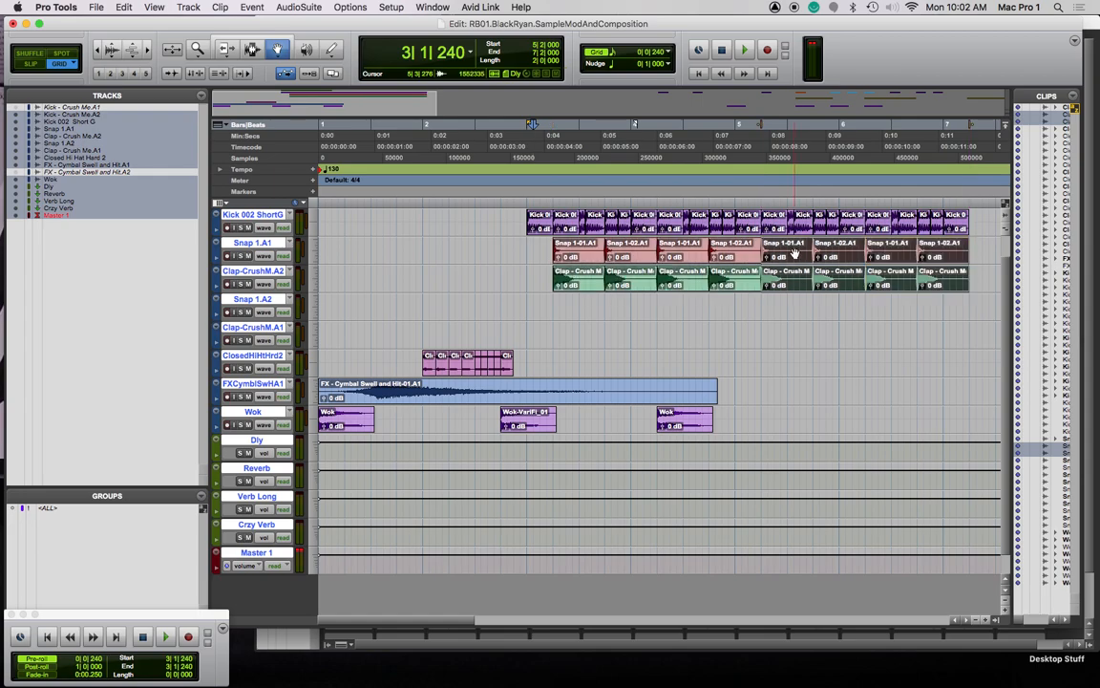
pyautogui.click(523, 210)
# Hide the Clips list to widen the timeline
pyautogui.hscroll(8, 640, 249)
pyautogui.hscroll(-8, 593, 245)
pyautogui.hscroll(2, 593, 245)
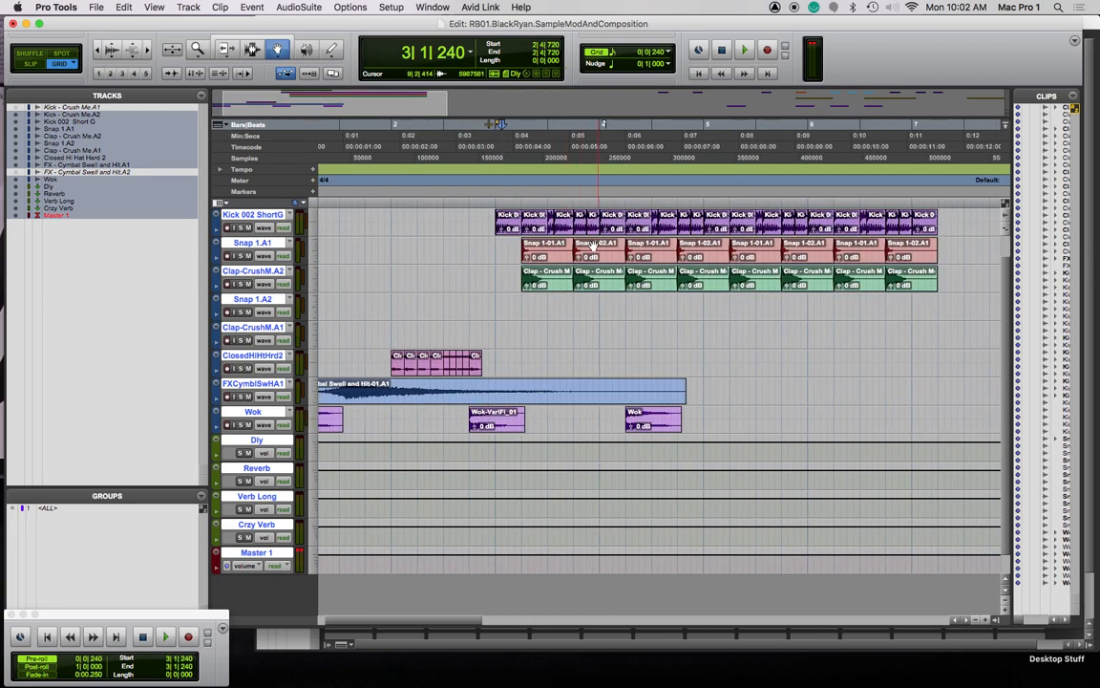
pyautogui.click(998, 623)
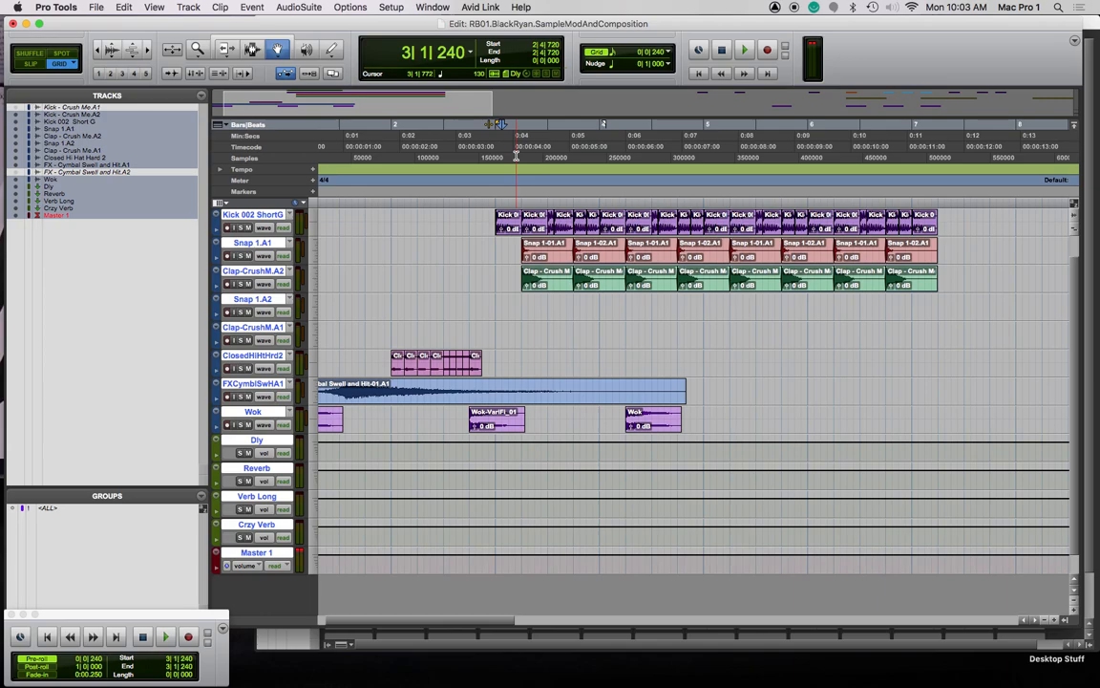
# Delete the last Kick-CrushM.A2 clip, leaving four
pyautogui.press('space')
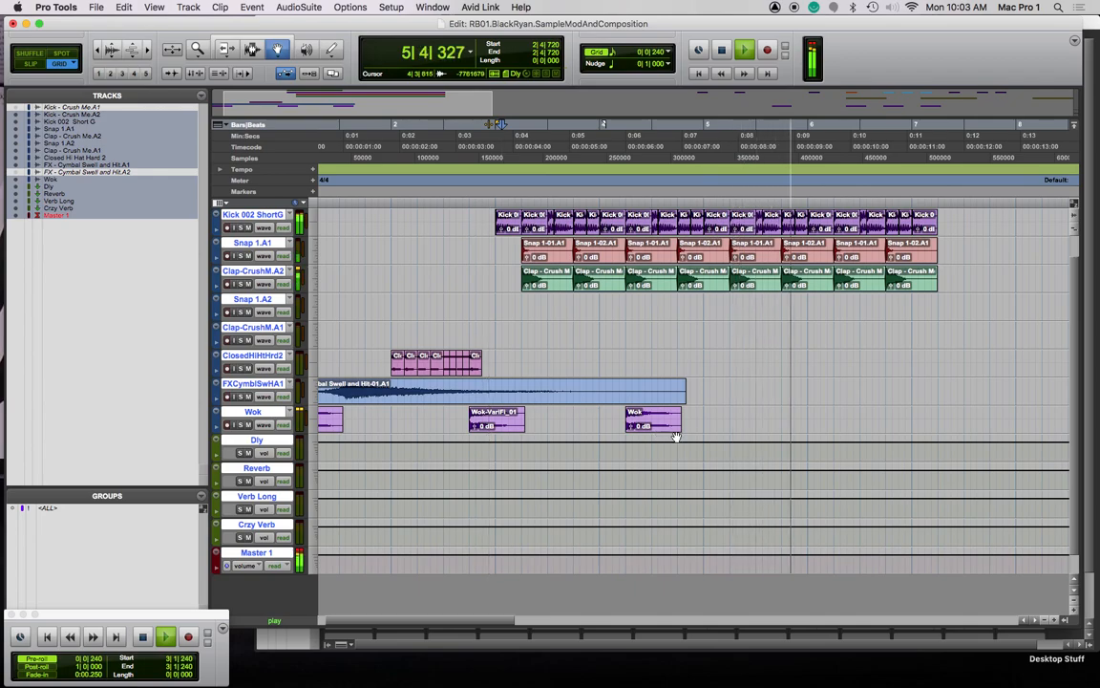
pyautogui.scroll(1, 704, 408)
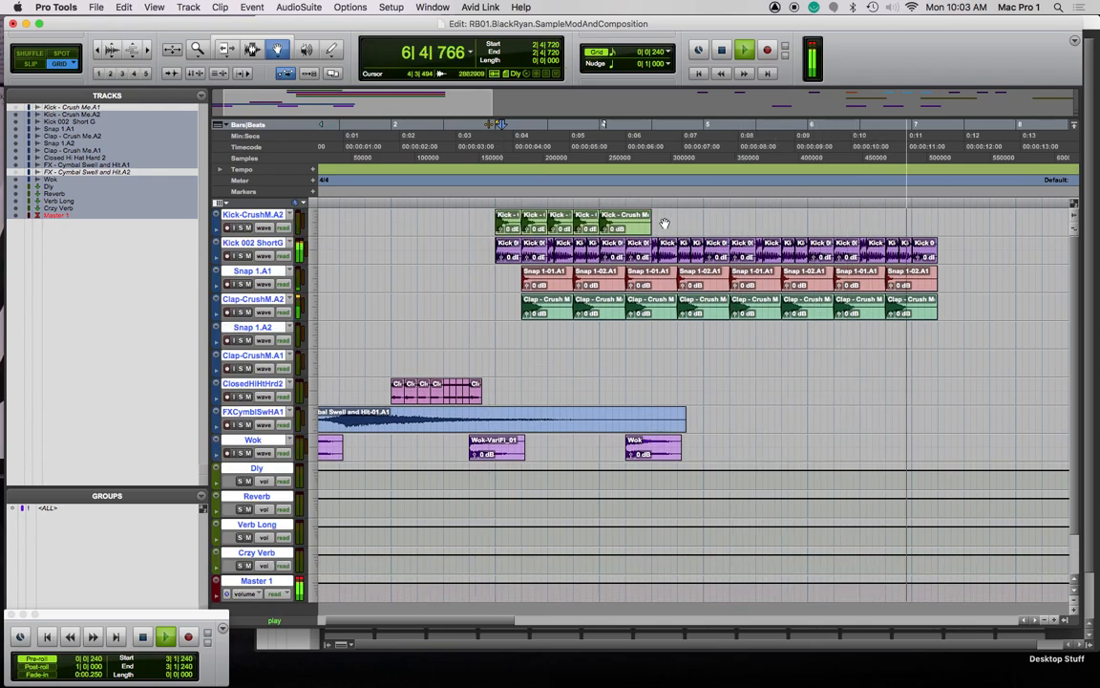
pyautogui.press('space')
pyautogui.click(509, 224)
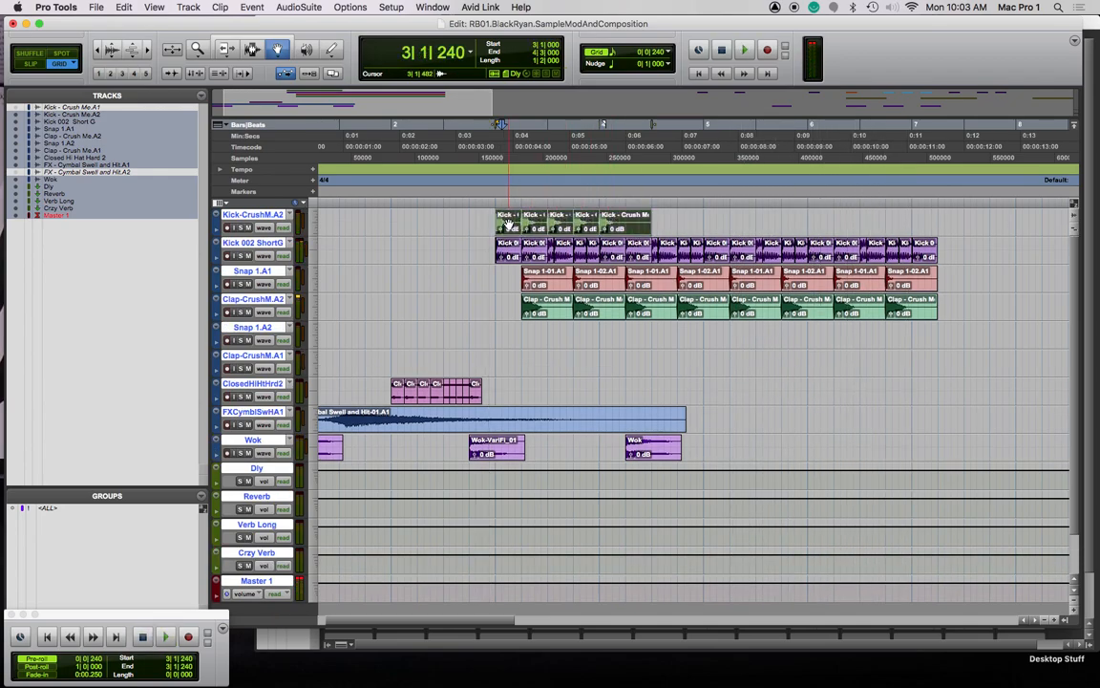
pyautogui.click(634, 227)
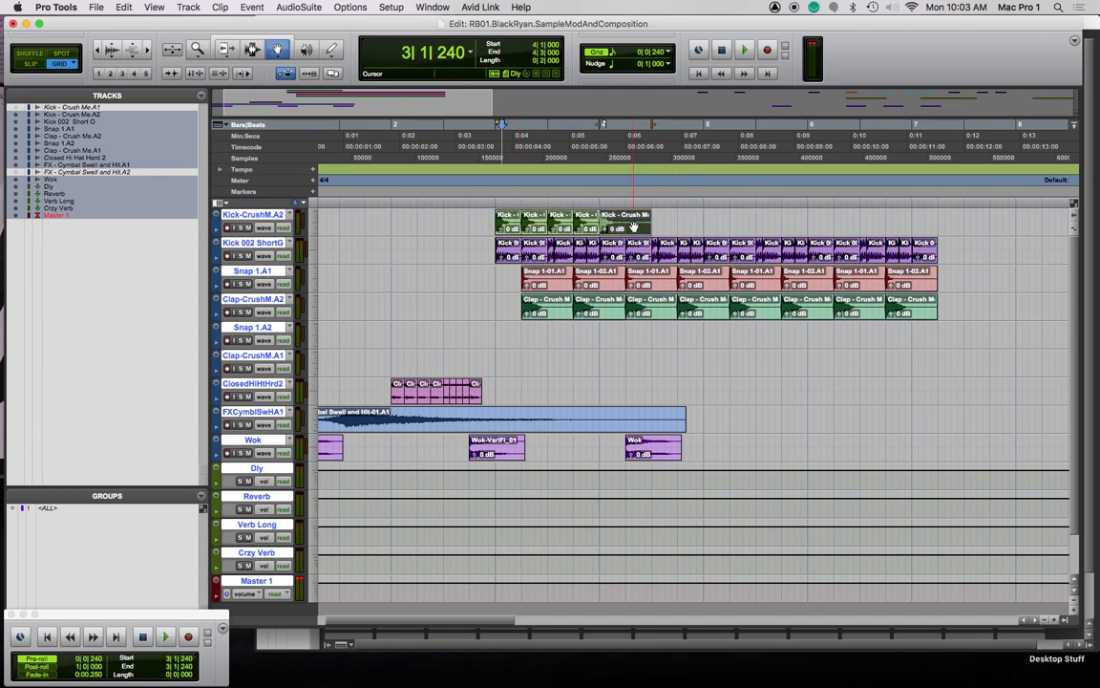
pyautogui.press('Delete')
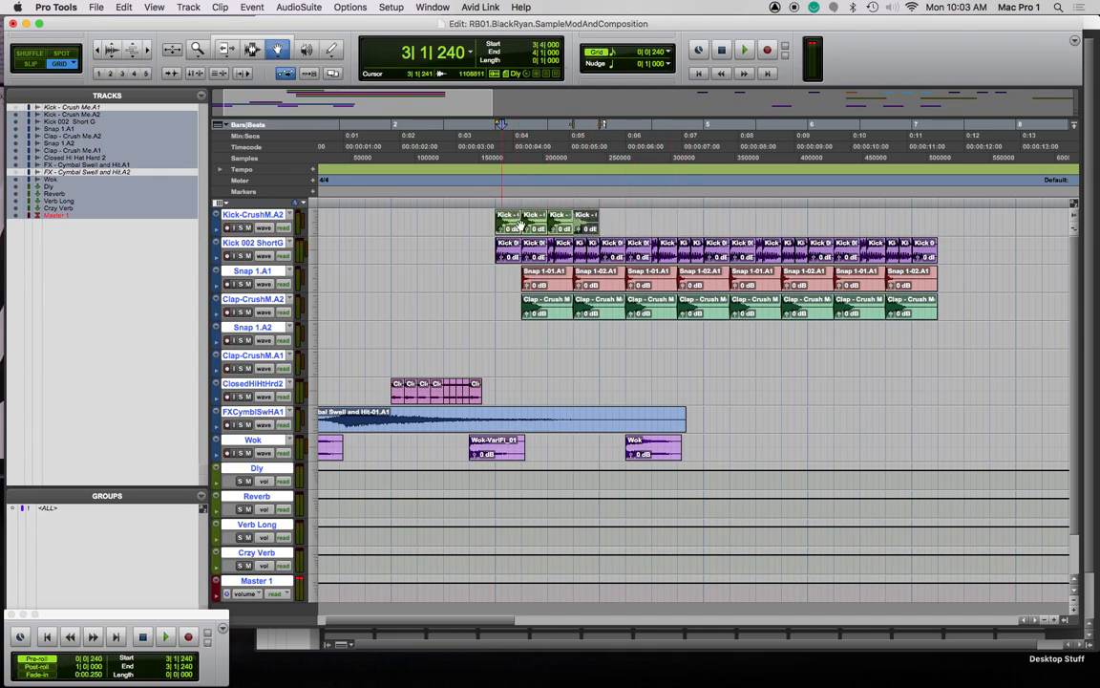
# Give the remaining Kick-Crush clips batch fades, adjusting bounds to fit the clip lengths
pyautogui.click(509, 221)
pyautogui.press('super+f')
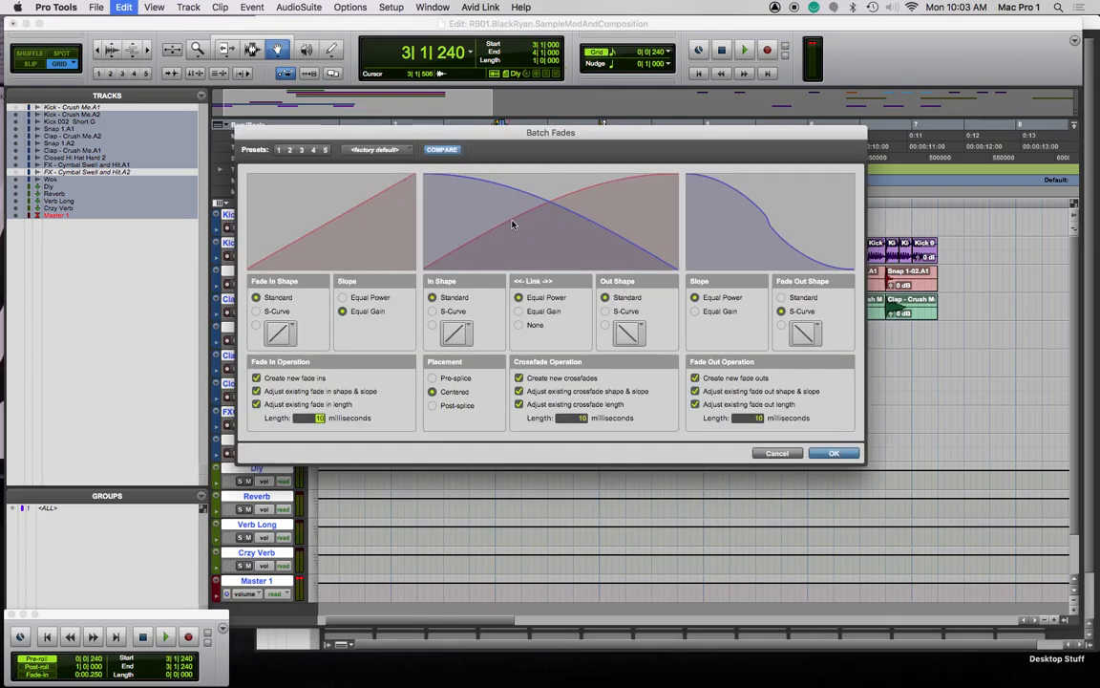
pyautogui.press('Return')
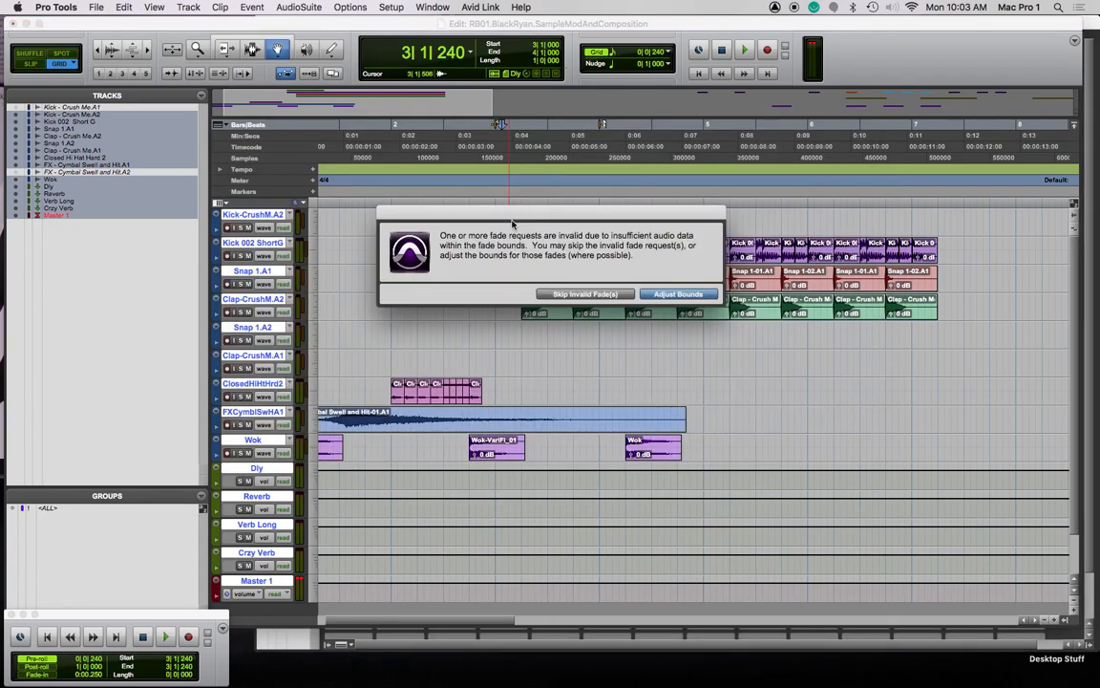
pyautogui.click(700, 295)
pyautogui.click(646, 298)
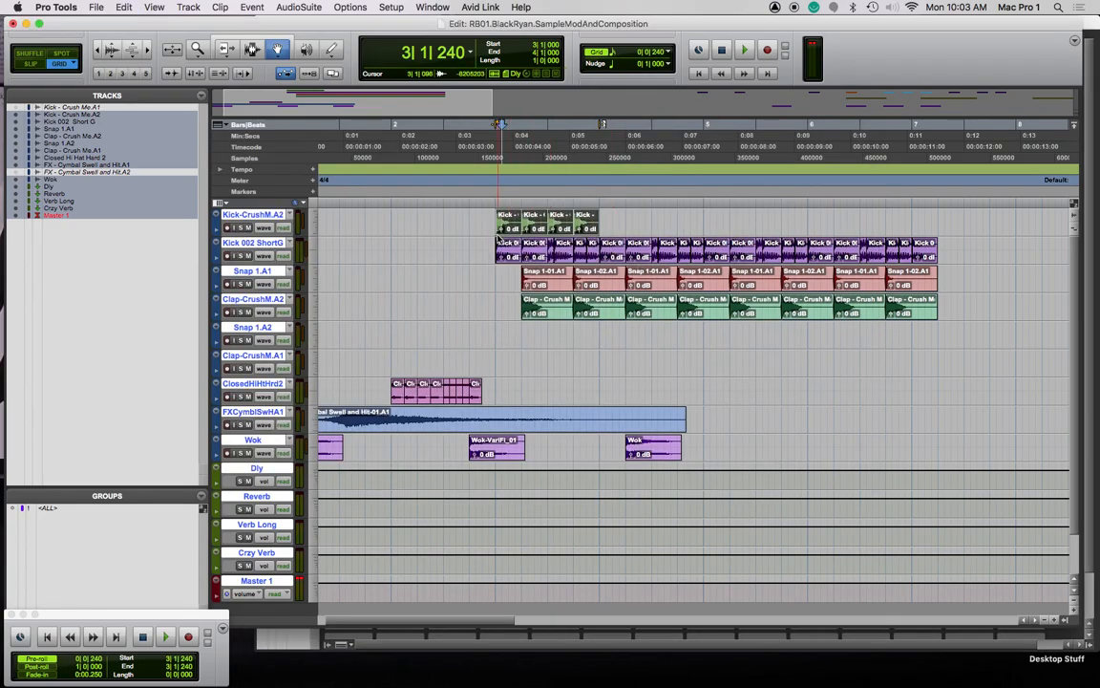
# Copy the Kick-Crush clips twice so they run from bar 3 to about bar 7
pyautogui.moveTo(511, 223); pyautogui.dragTo(612, 222)
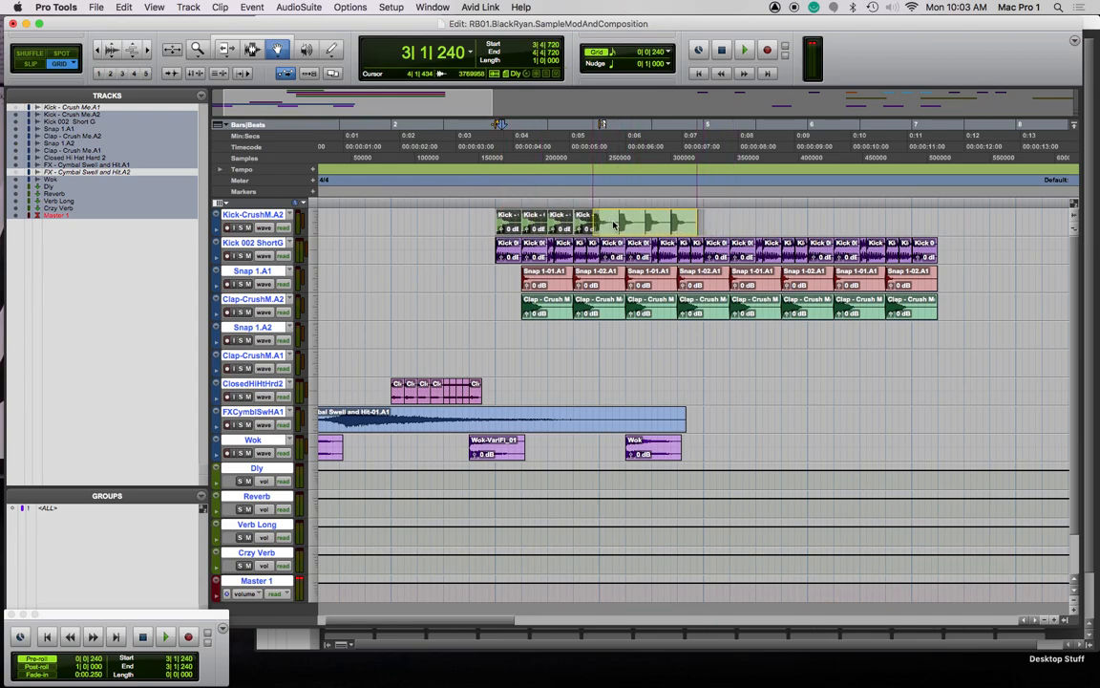
pyautogui.press('super+z')
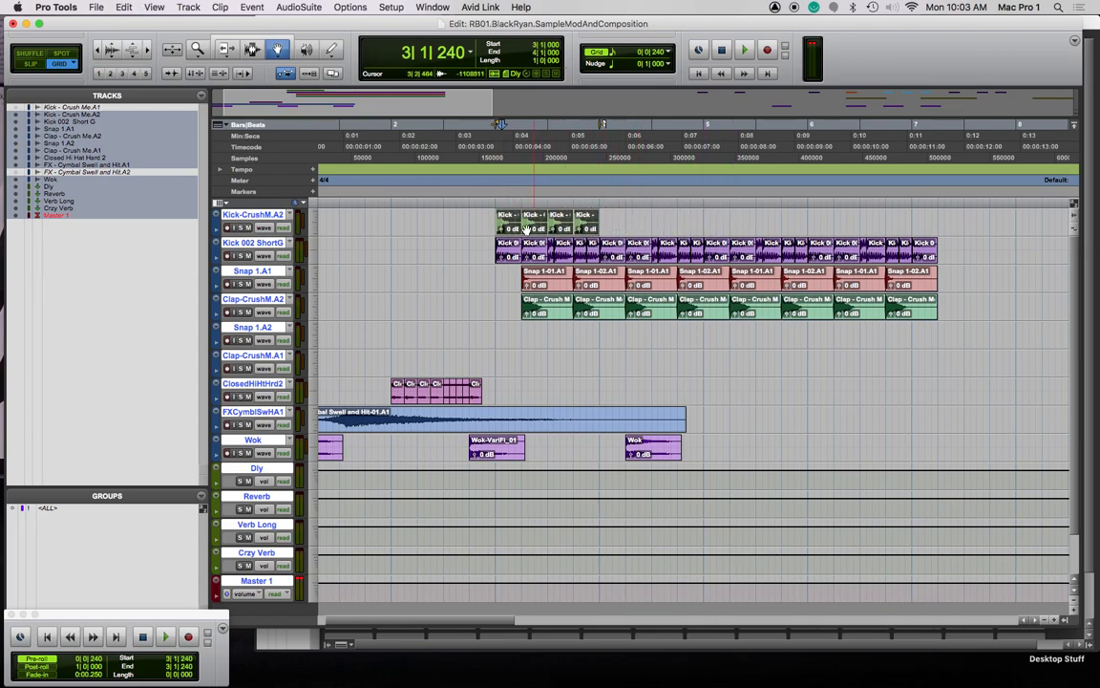
pyautogui.moveTo(525, 225); pyautogui.dragTo(667, 230)
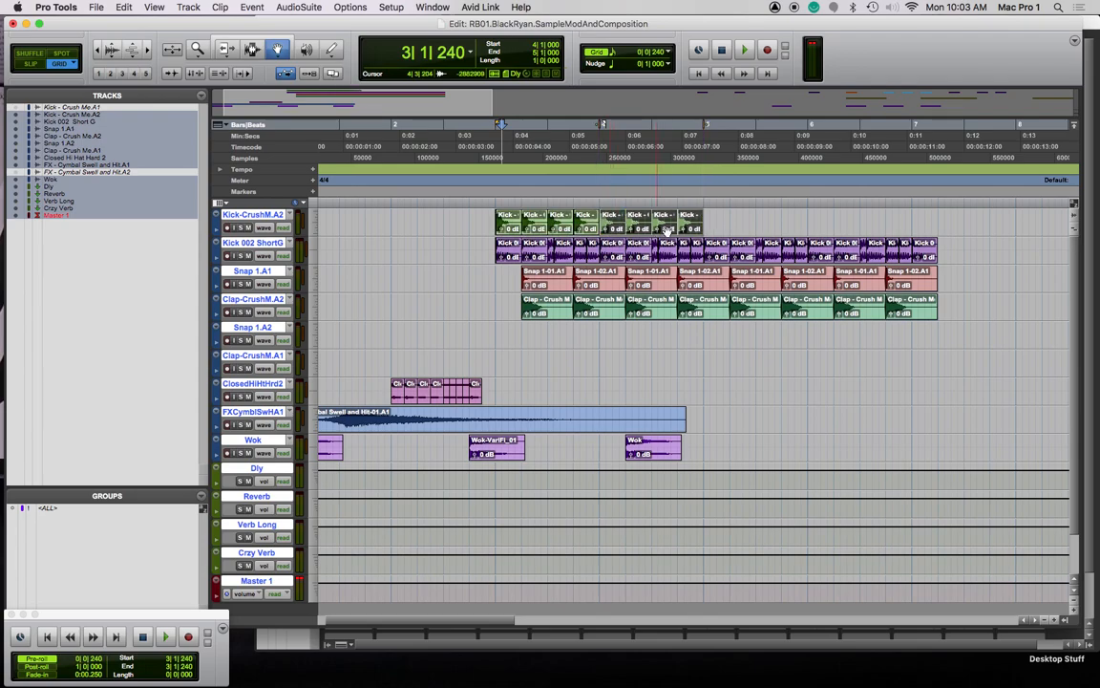
pyautogui.moveTo(540, 230); pyautogui.dragTo(714, 222)
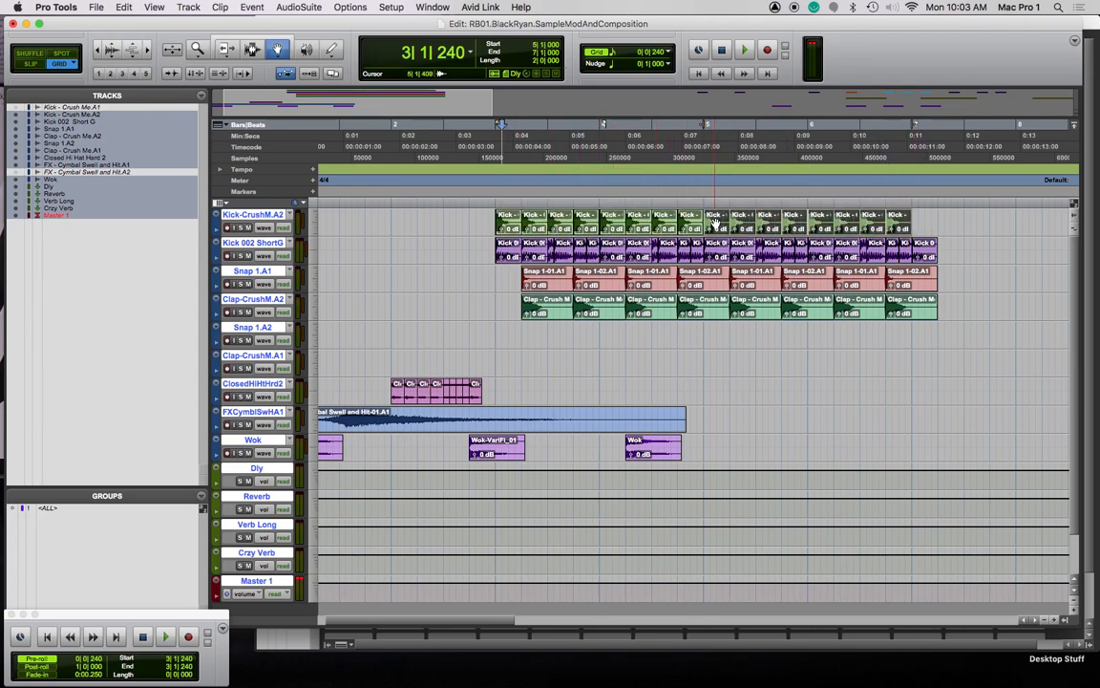
pyautogui.click(490, 203)
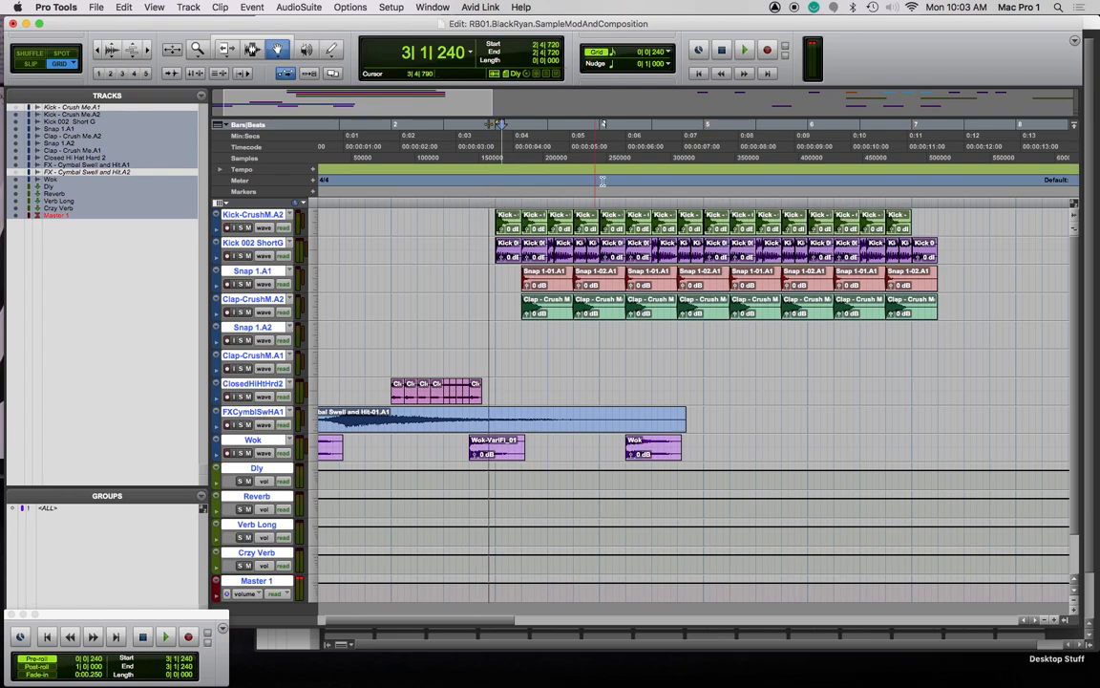
# Play back the arrangement, then set the edit point at bar 4 beat 2
pyautogui.press('space')
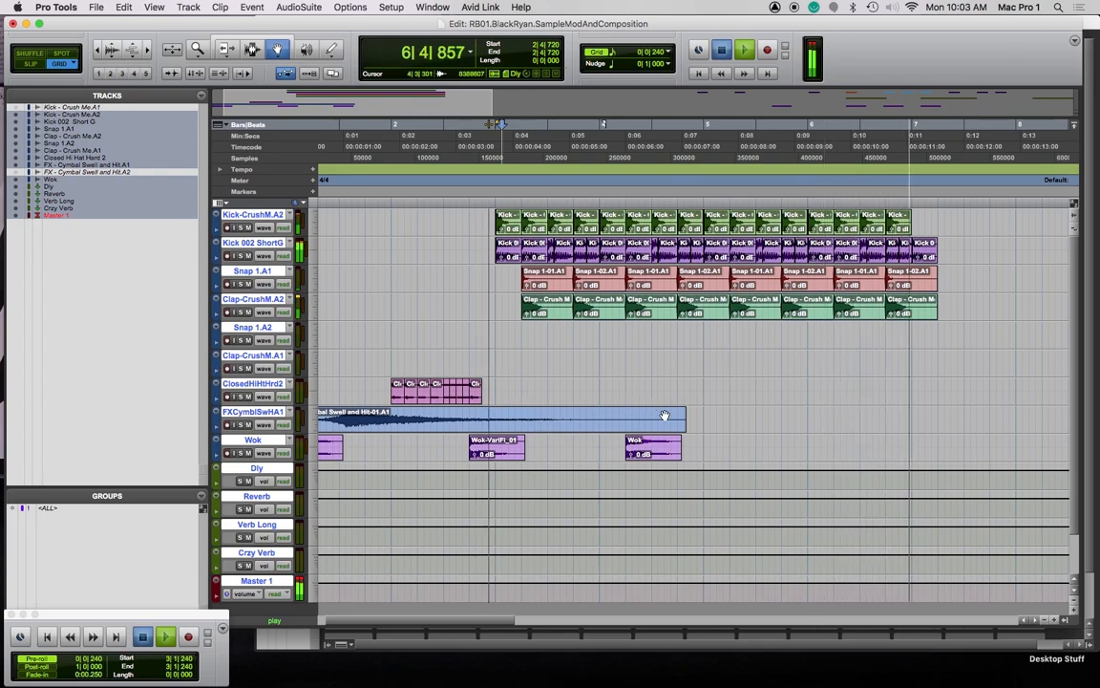
pyautogui.press('space')
pyautogui.click(646, 204)
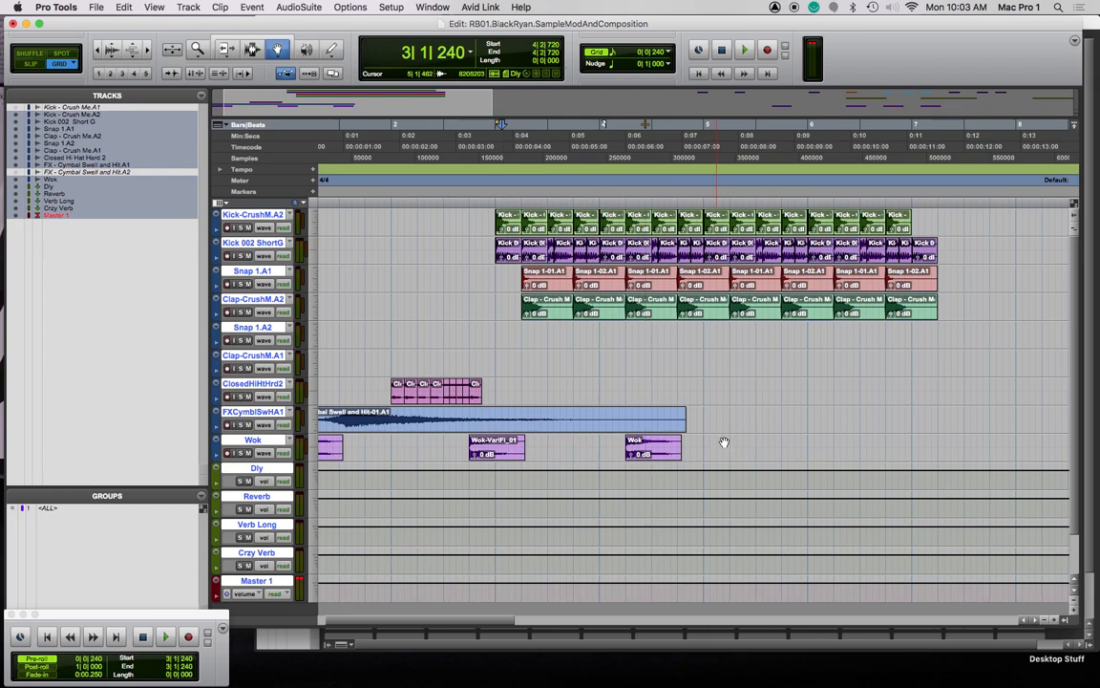
# Adjust the track selection from Clap-CrushM.A1 until only the Wok track is selected
pyautogui.moveTo(247, 439); pyautogui.dragTo(246, 427)
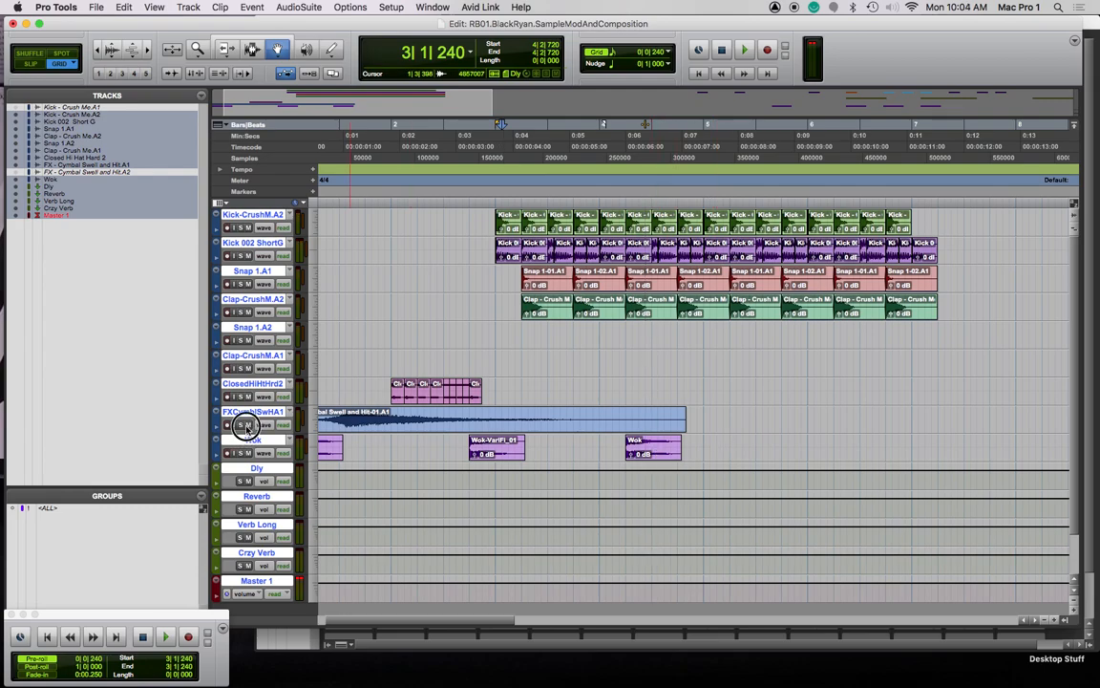
pyautogui.keyDown('super'); pyautogui.click(263, 357); pyautogui.keyUp('super')
pyautogui.click(244, 358)
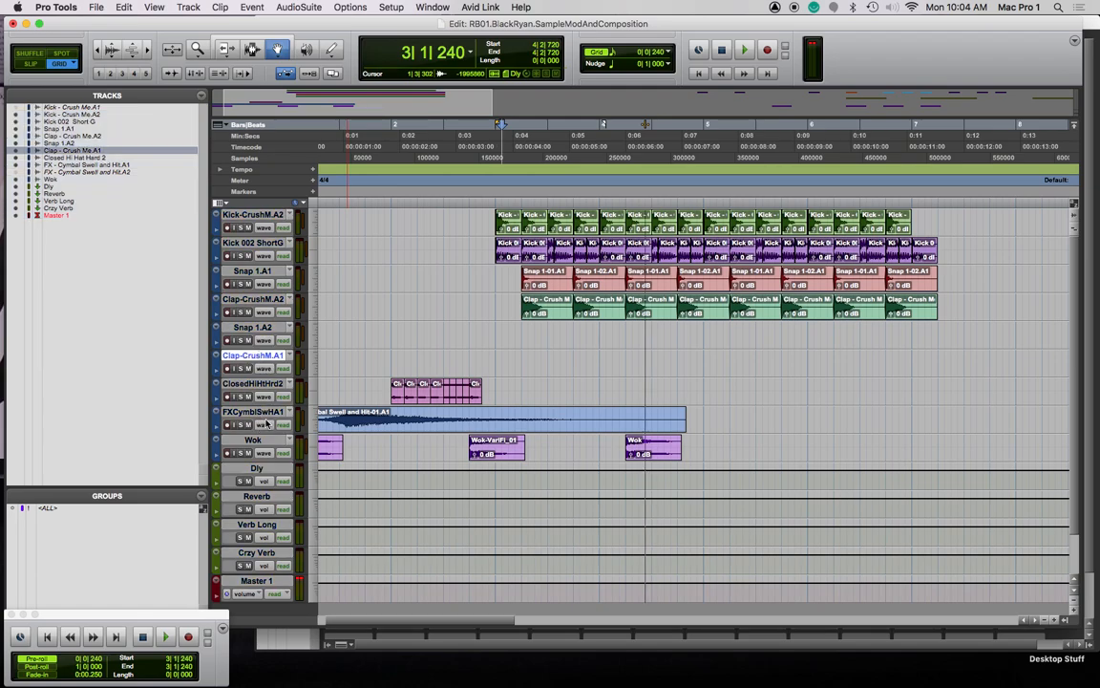
pyautogui.keyDown('super'); pyautogui.click(258, 441); pyautogui.keyUp('super')
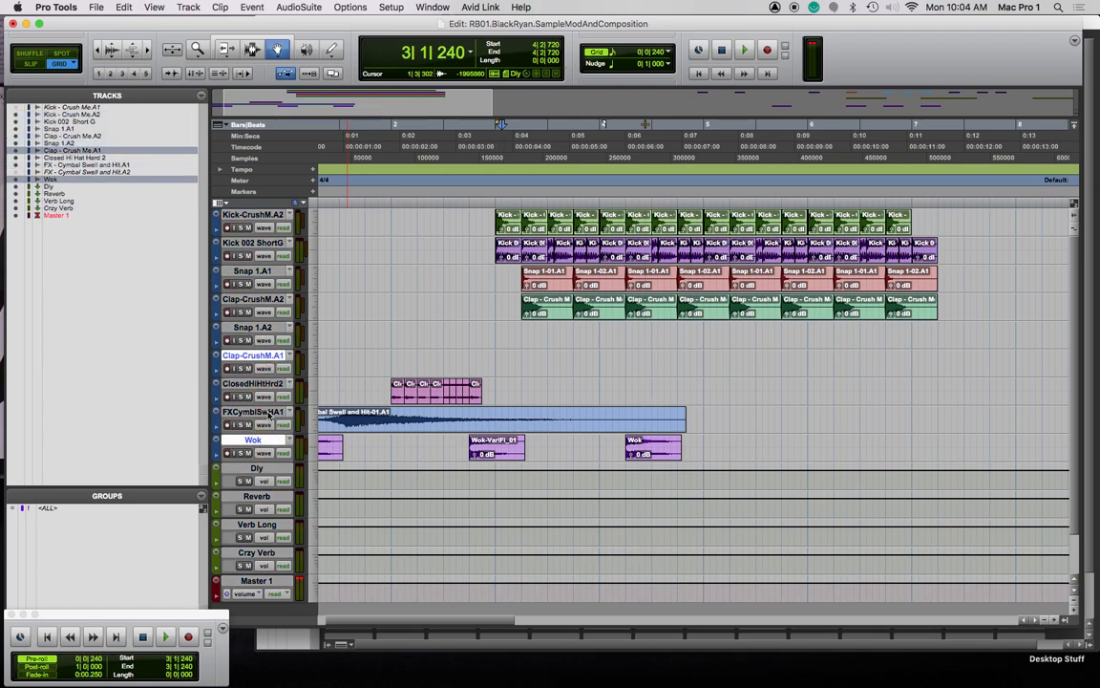
pyautogui.keyDown('super'); pyautogui.click(255, 357); pyautogui.keyUp('super')
# Move the Wok track directly below Clap-CrushM.A2 and place the insertion point at 4|2|240
pyautogui.moveTo(252, 438); pyautogui.dragTo(258, 328)
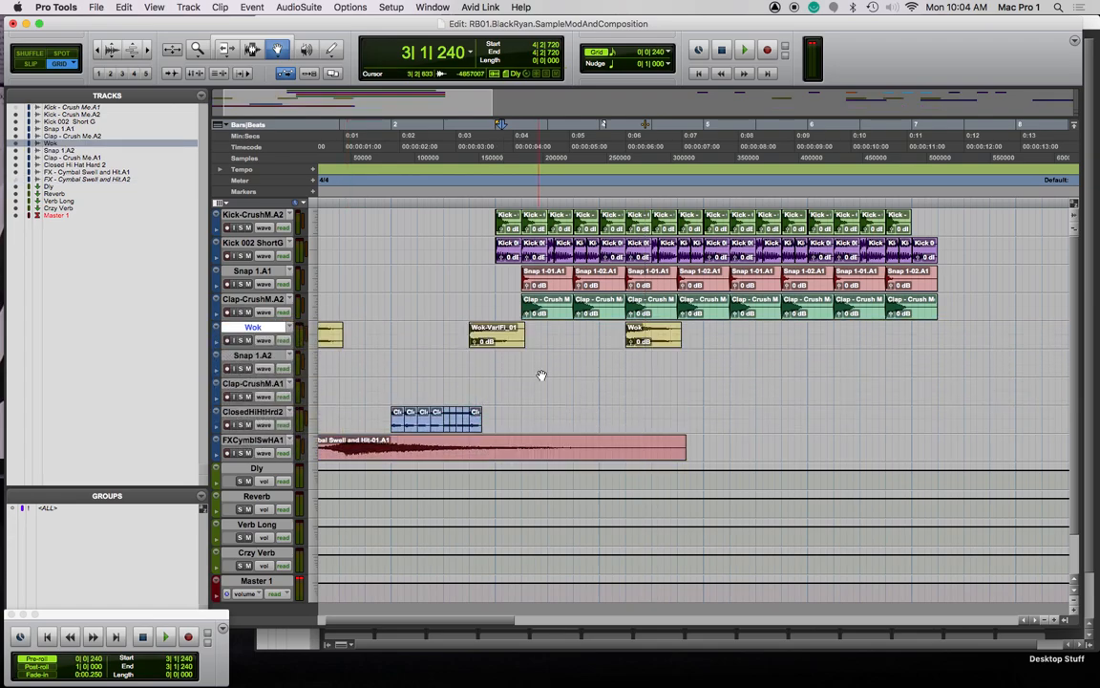
pyautogui.click(673, 339)
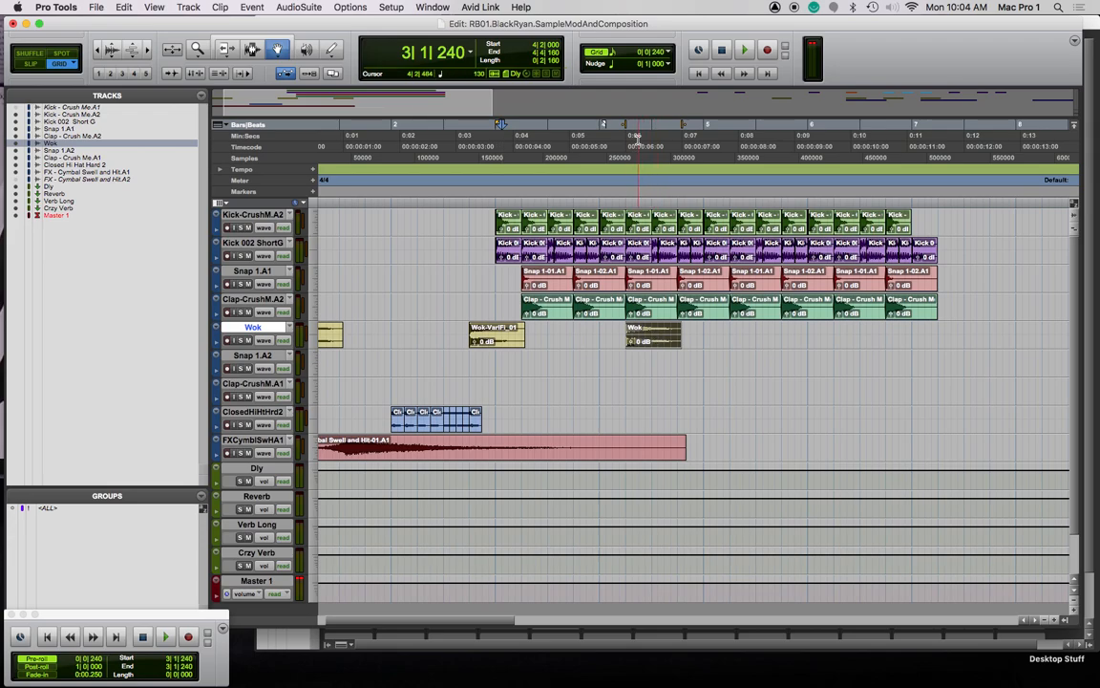
pyautogui.click(500, 125)
pyautogui.click(631, 194)
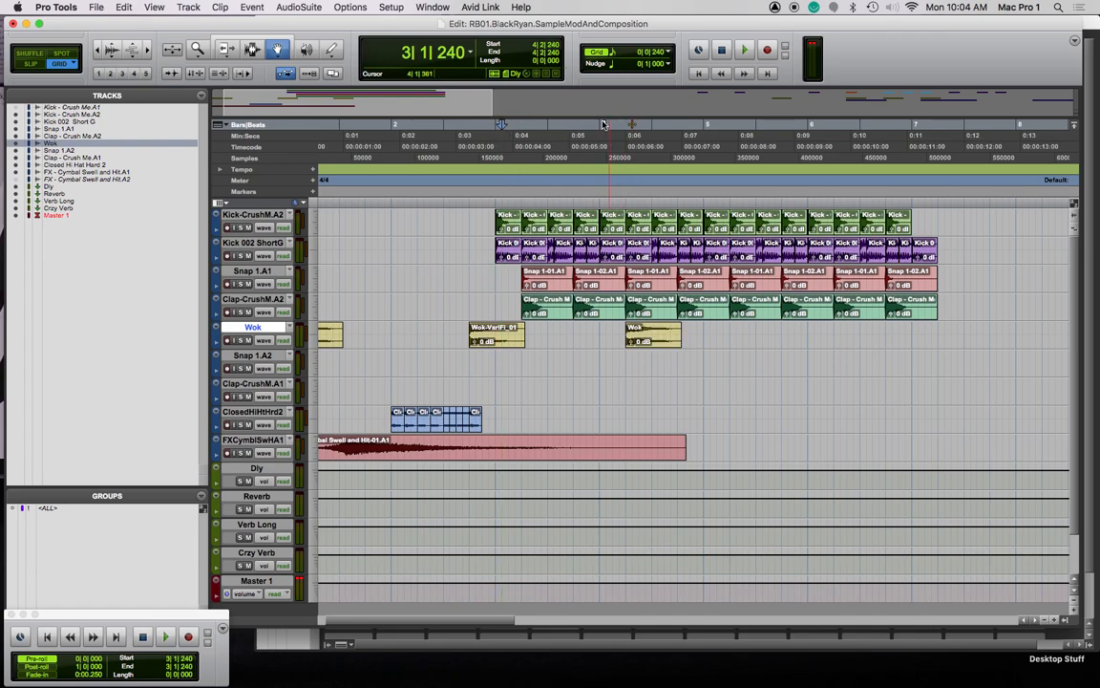
# Link edit, timeline and track selections, audition from around 4|2|240, then reselect Wok
pyautogui.click(194, 74)
pyautogui.click(219, 74)
pyautogui.click(628, 194)
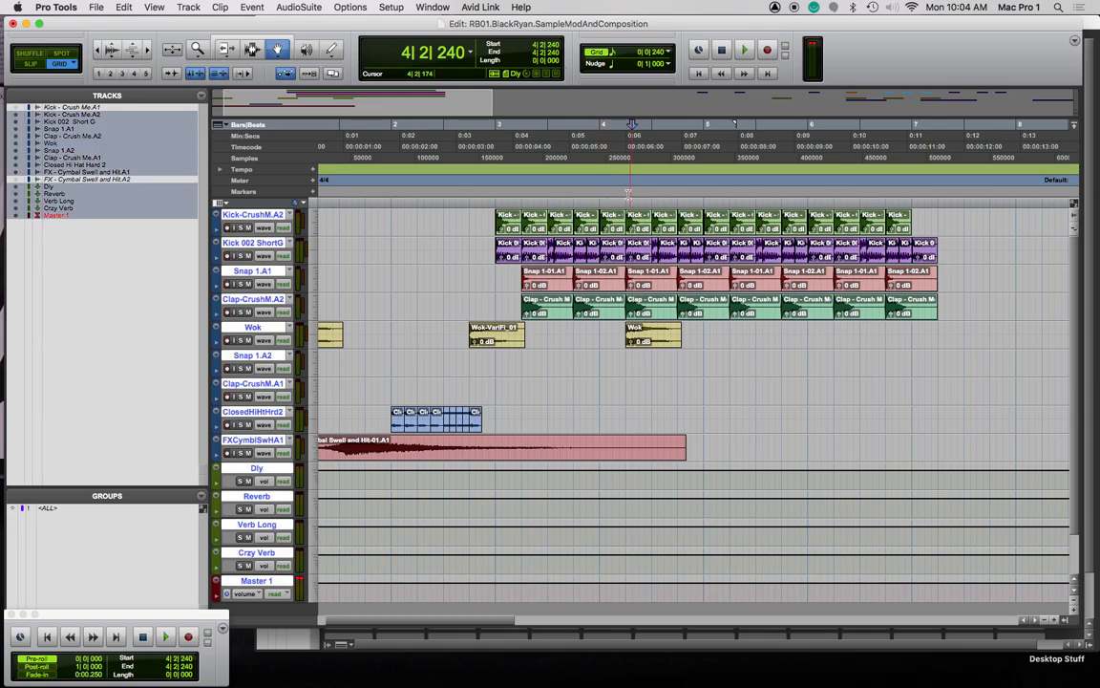
pyautogui.press('space')
pyautogui.click(622, 198)
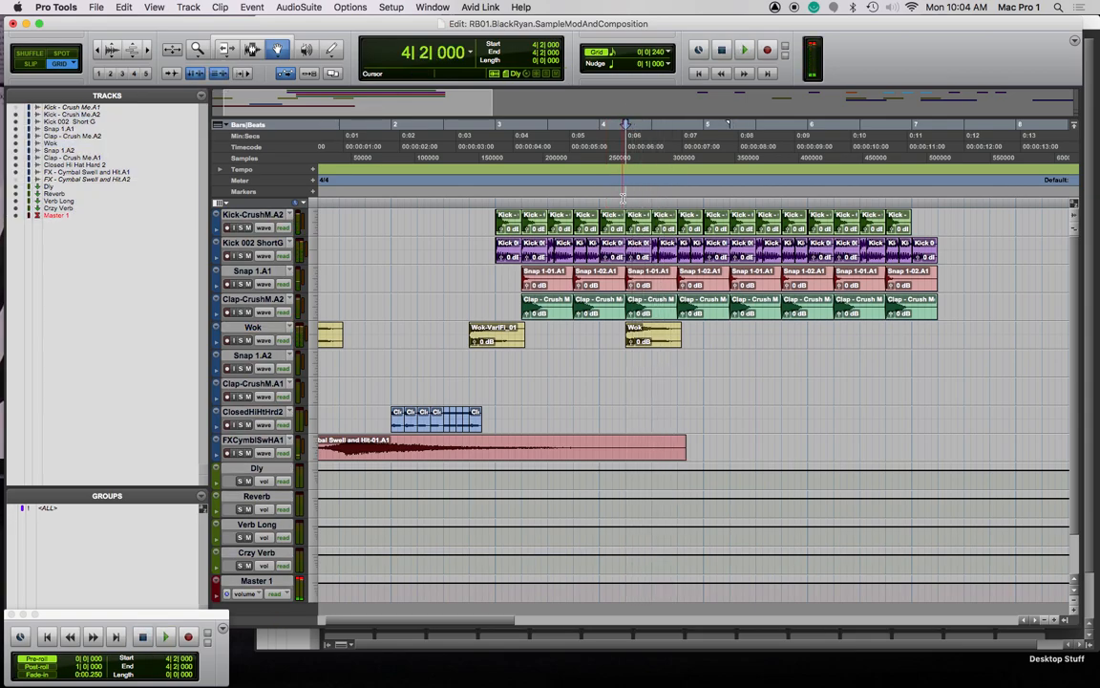
pyautogui.click(607, 150)
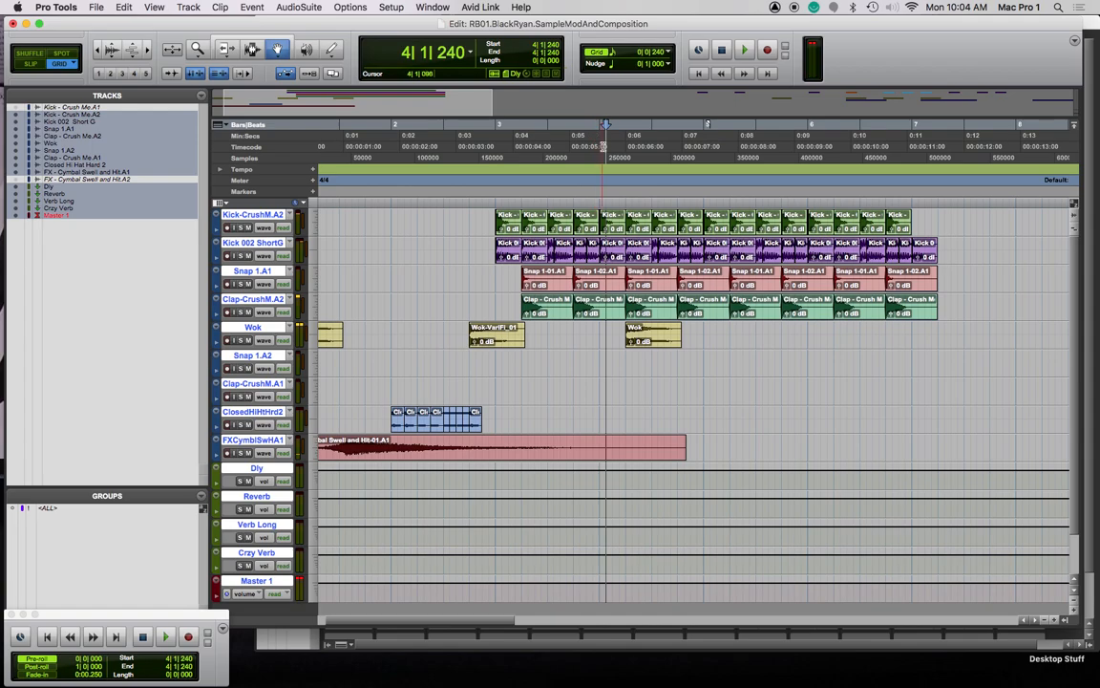
pyautogui.press('space')
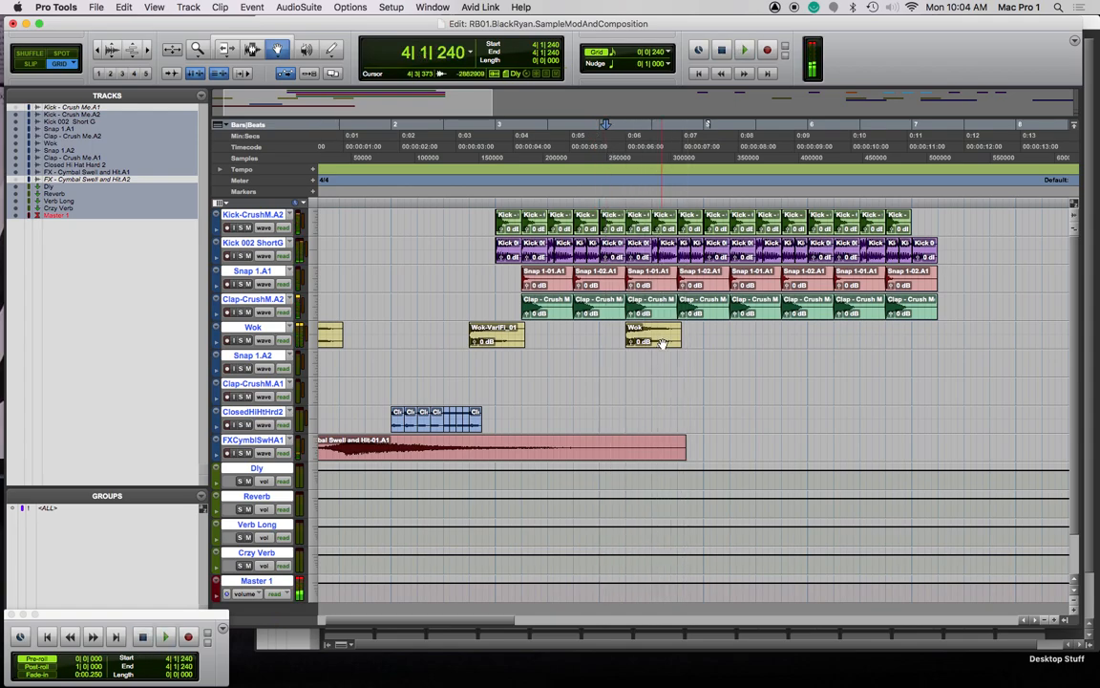
pyautogui.click(266, 330)
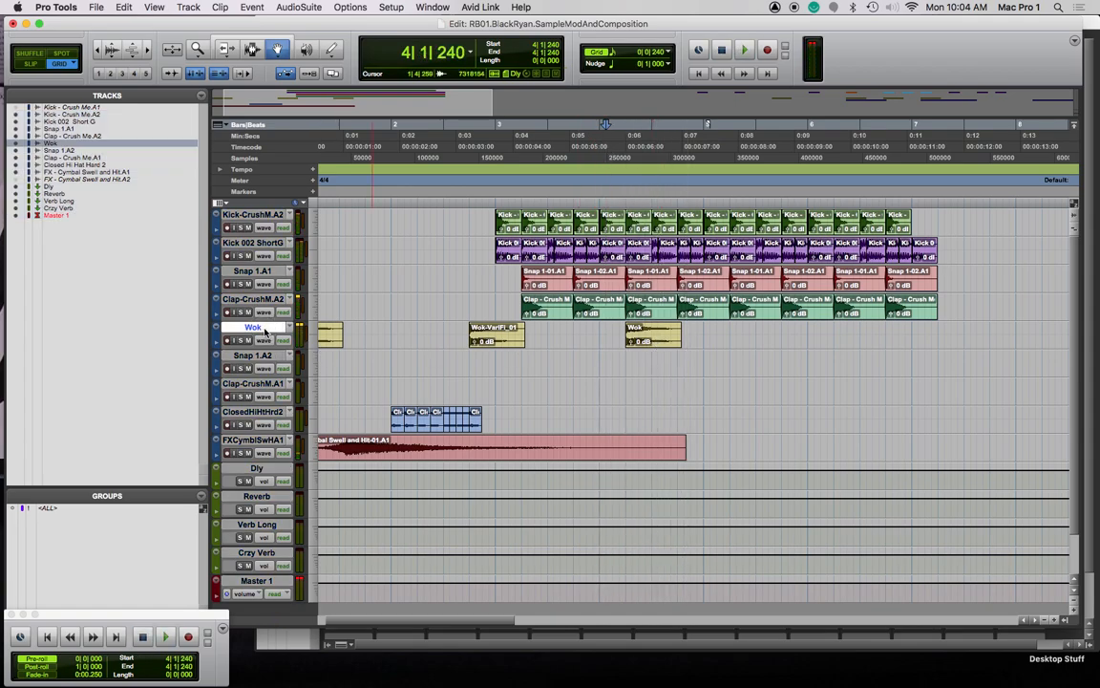
# Pull the Wok fader down to -14.0 dB in the Mix window, then play the beat back
pyautogui.press('super+equal')
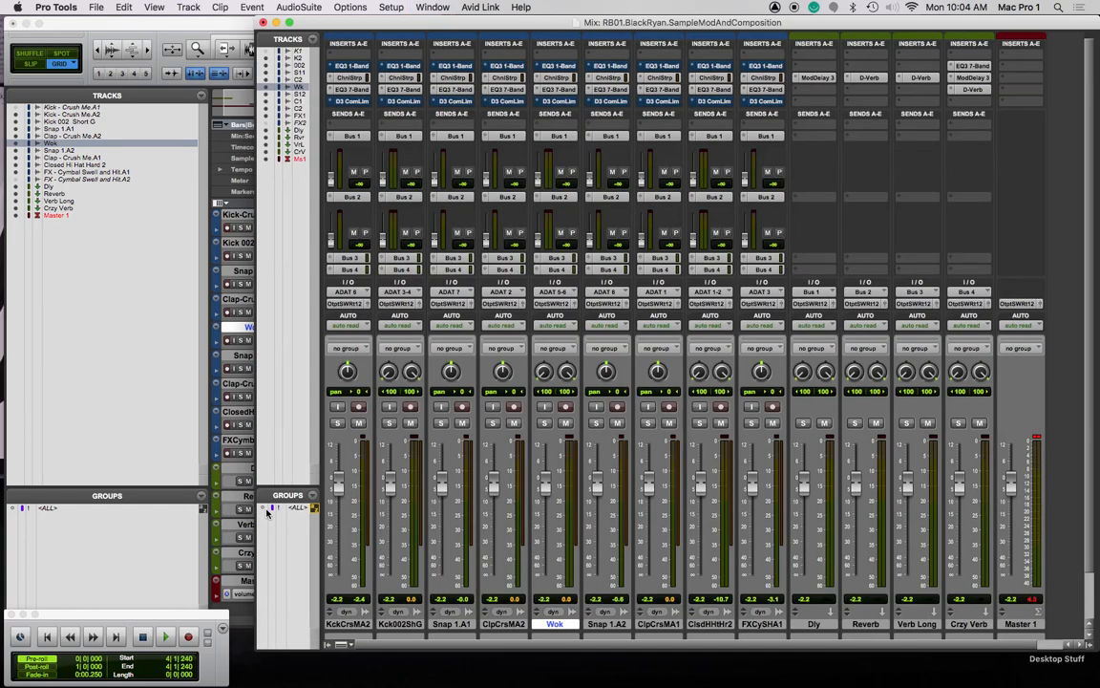
pyautogui.moveTo(546, 489); pyautogui.dragTo(545, 517)
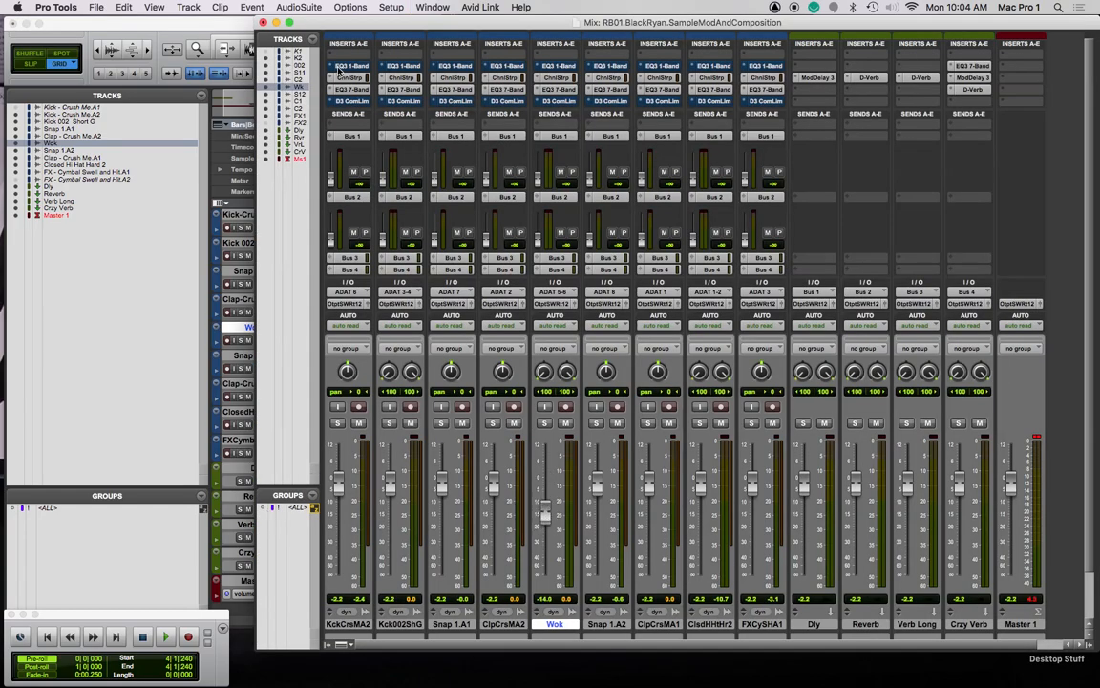
pyautogui.click(265, 22)
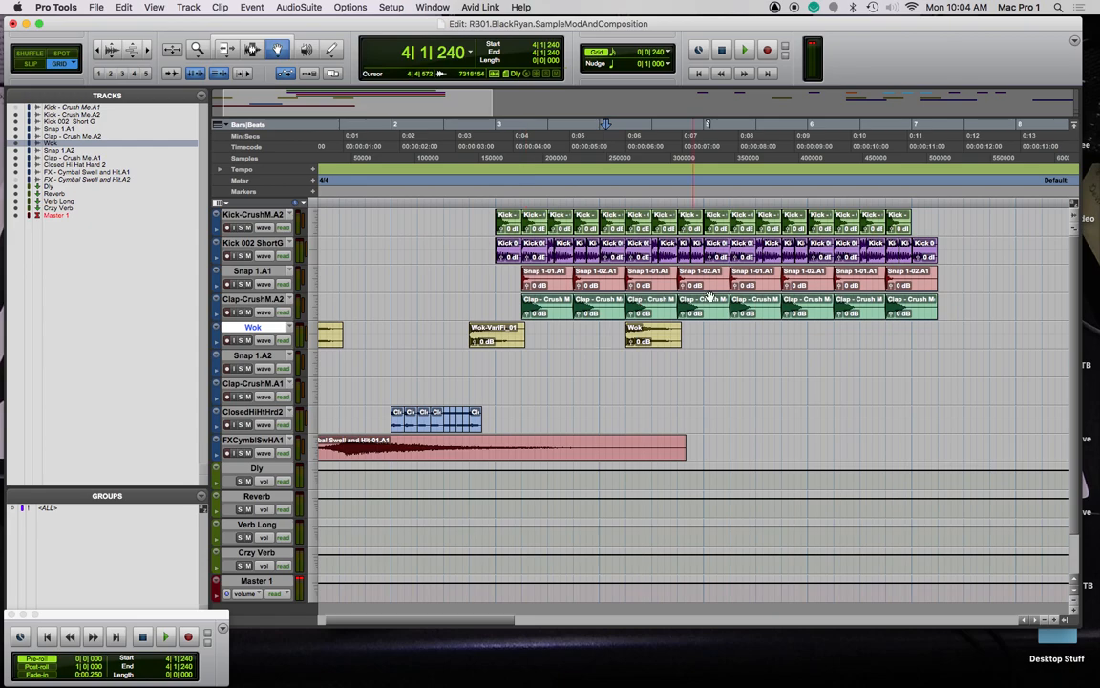
pyautogui.press('space')
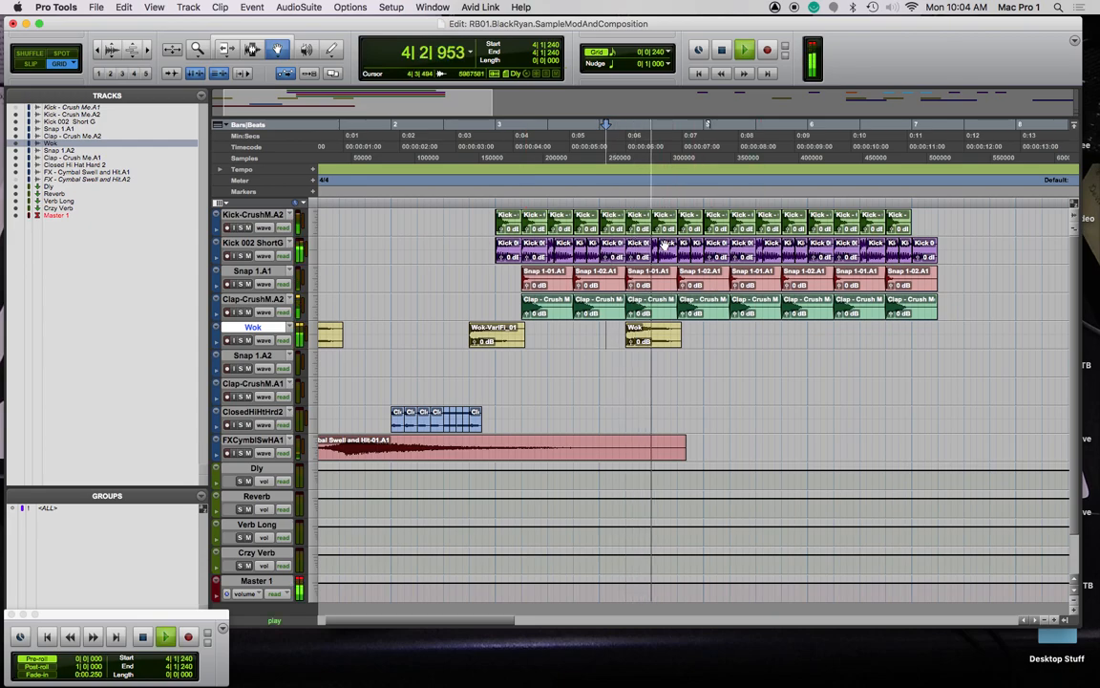
pyautogui.press('space')
pyautogui.click(635, 340)
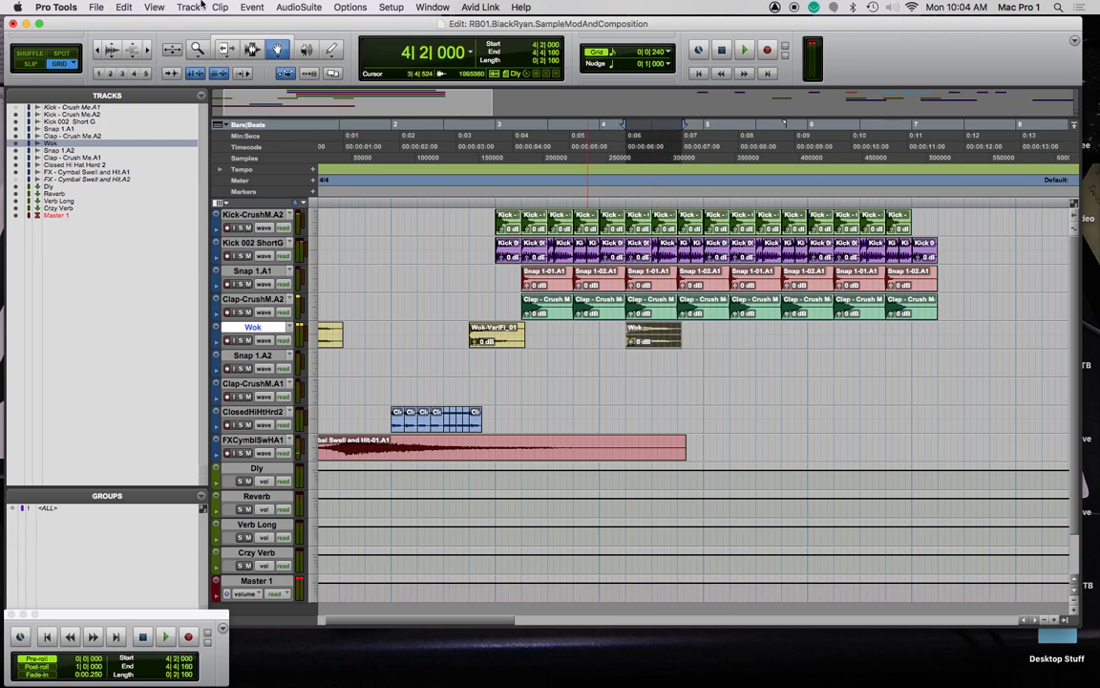
# Open the AudioSuite Pitch Shift Legacy processor and reposition its window
pyautogui.click(296, 8)
pyautogui.moveTo(307, 24)
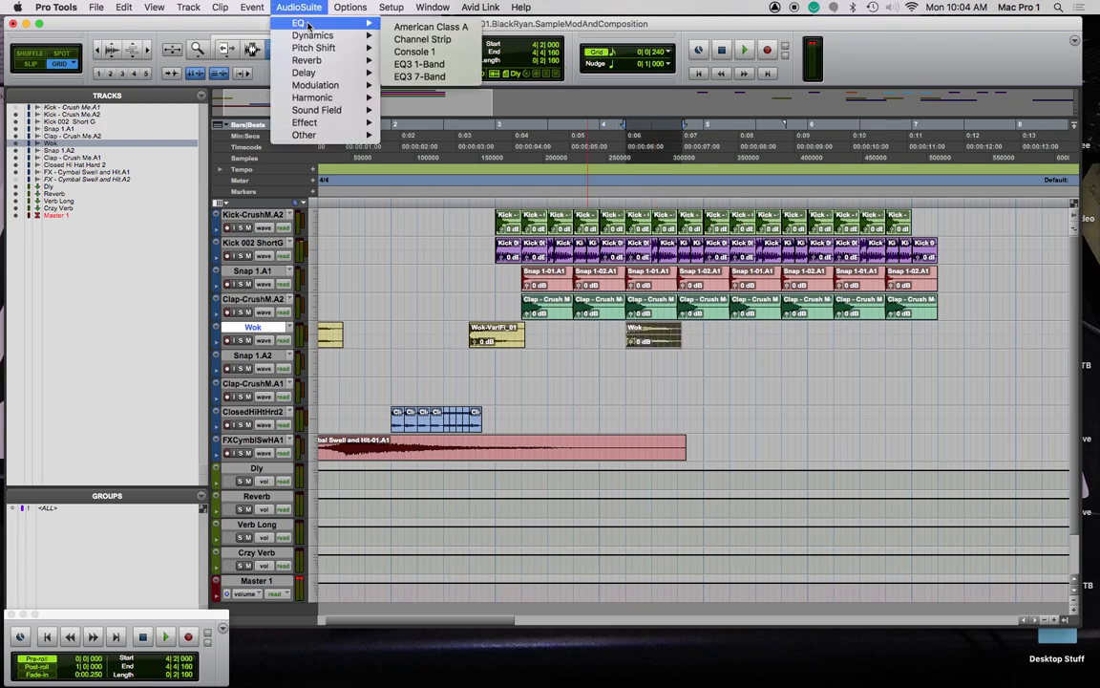
pyautogui.moveTo(315, 47)
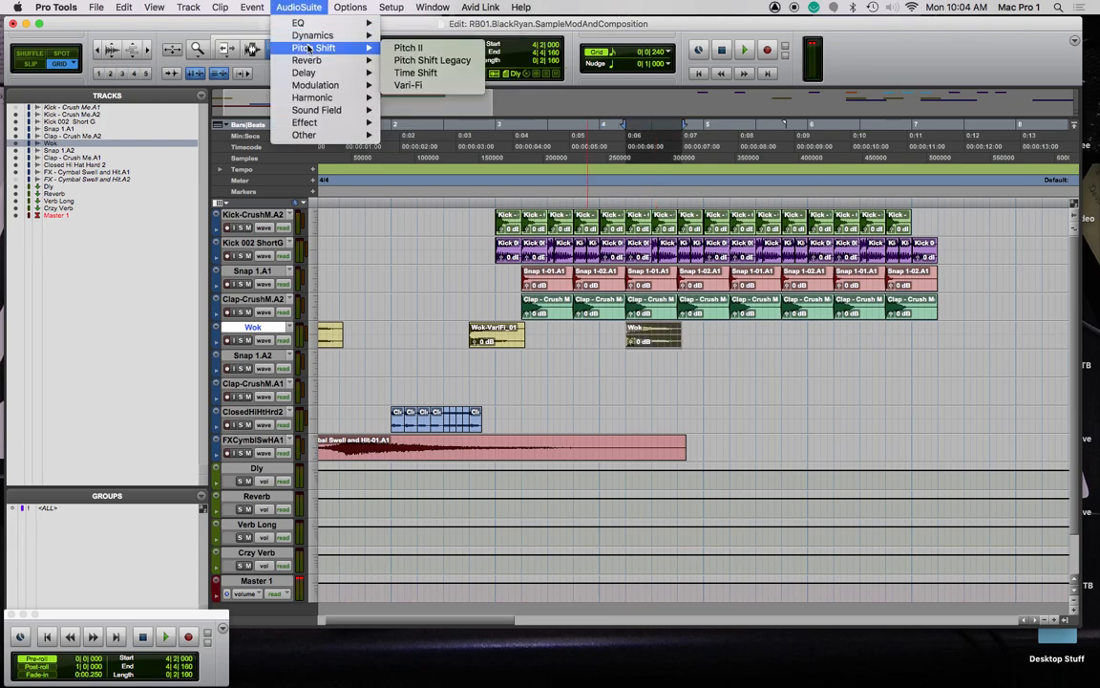
pyautogui.click(441, 60)
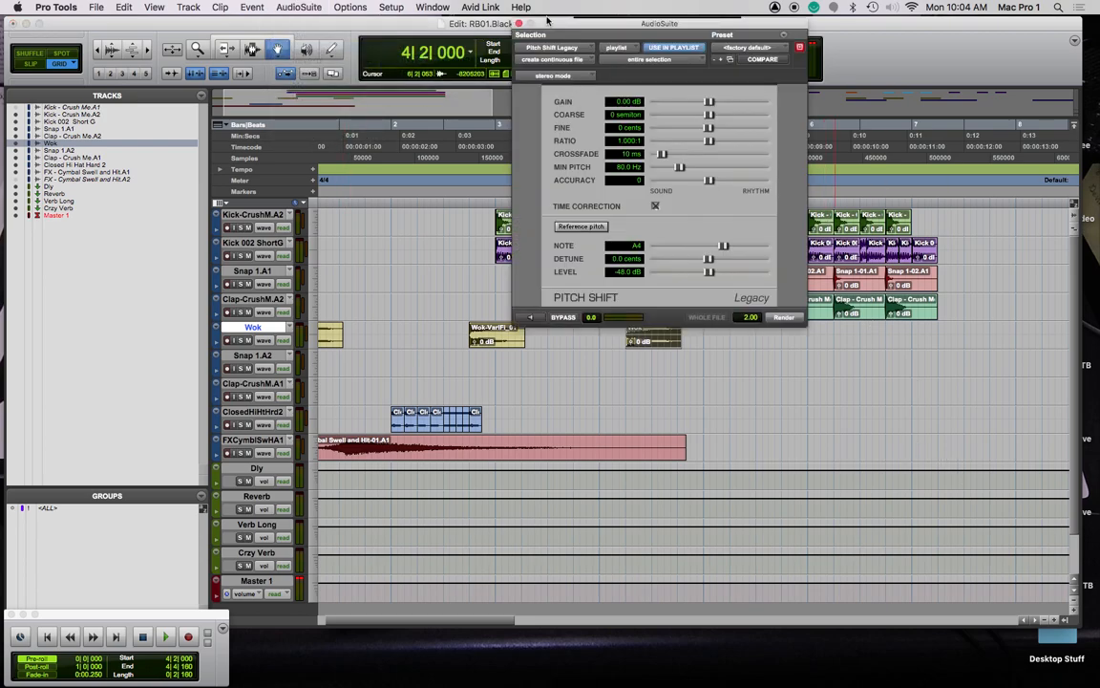
pyautogui.moveTo(595, 28); pyautogui.dragTo(414, 27)
# Play the arrangement from bar 19
pyautogui.hscroll(10, 831, 221)
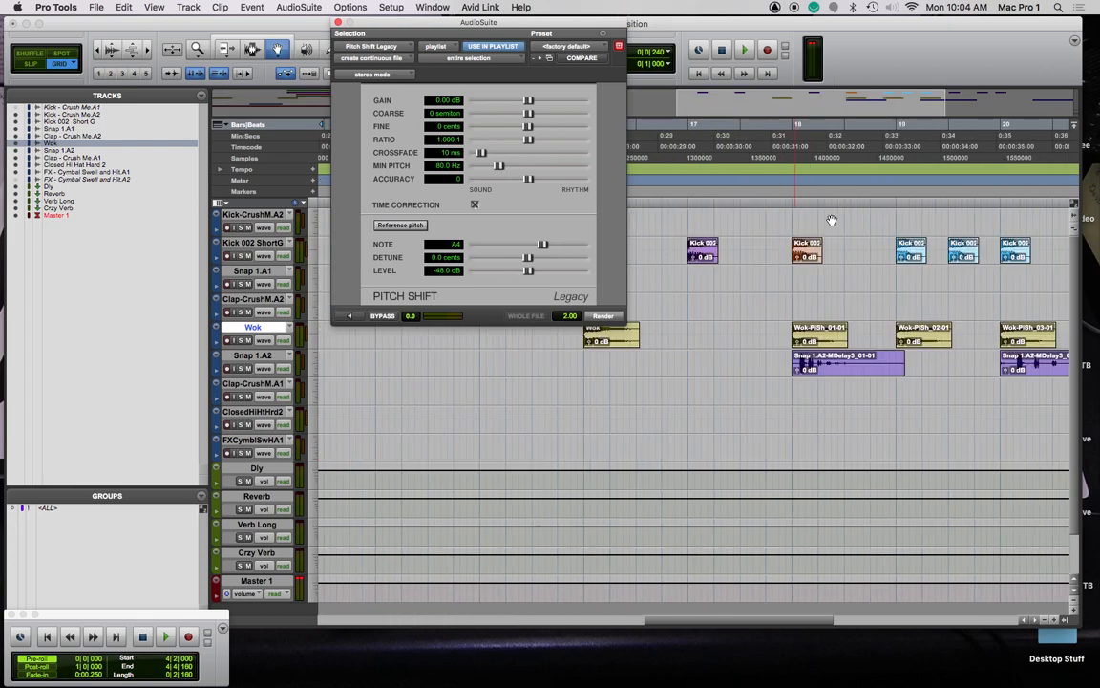
pyautogui.click(897, 124)
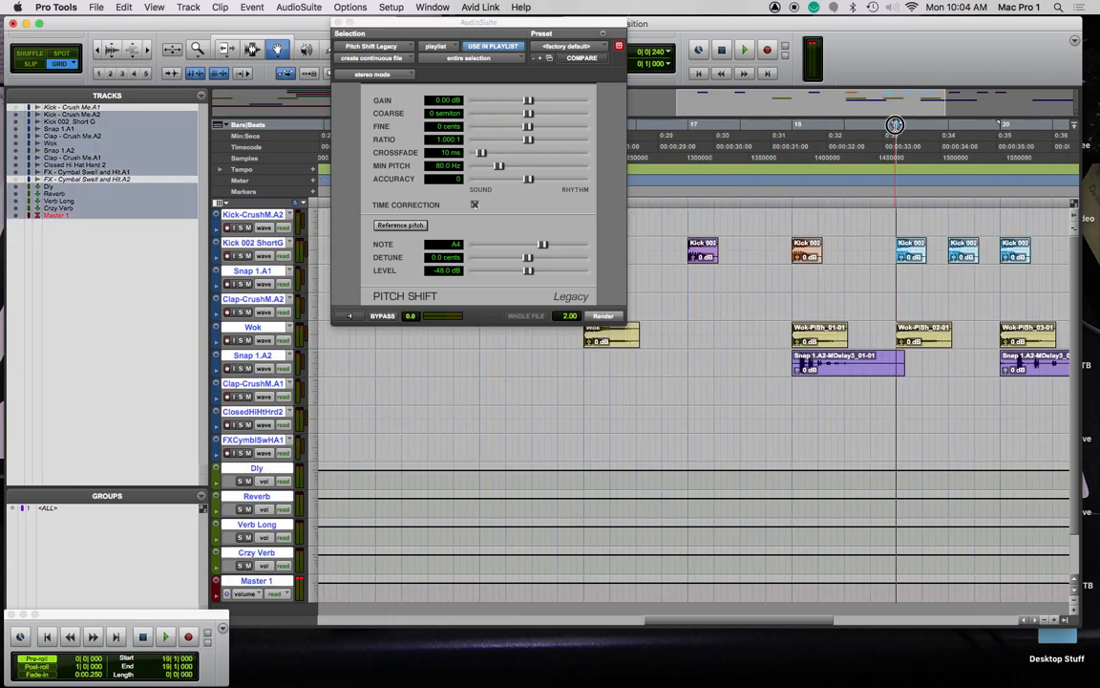
pyautogui.press('space')
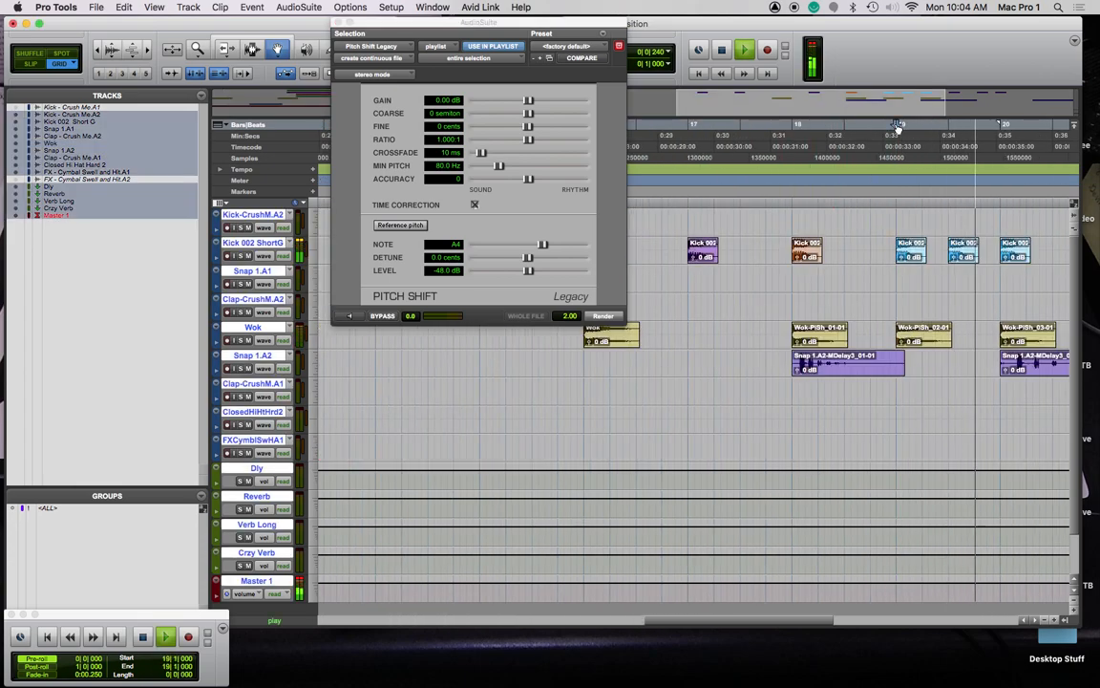
pyautogui.press('space')
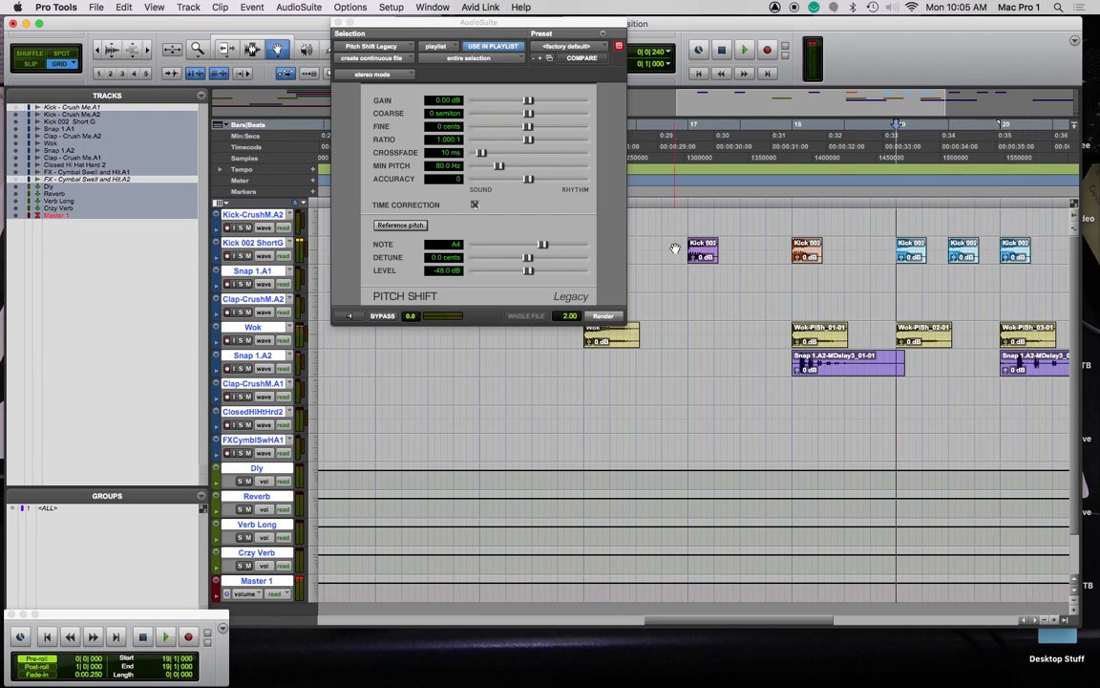
# Preview the last Wok clip near bar 4 with the coarse pitch lowered to -15 semitones
pyautogui.hscroll(-15, 729, 269)
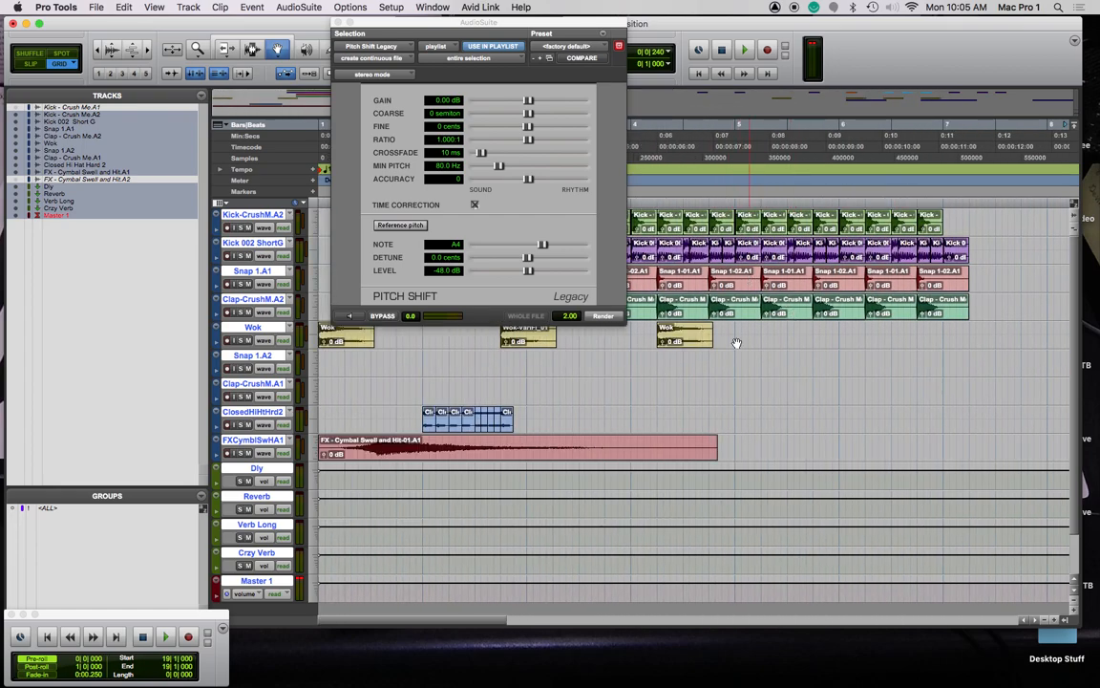
pyautogui.click(691, 335)
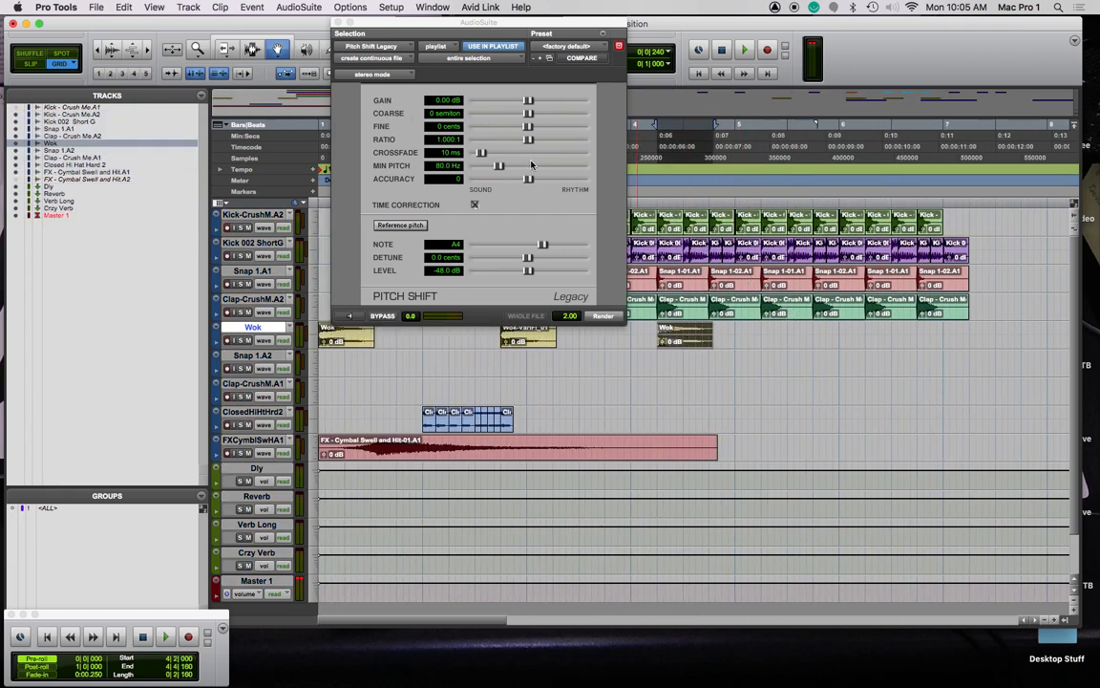
pyautogui.click(358, 317)
pyautogui.moveTo(527, 119)
pyautogui.mouseDown()
pyautogui.moveTo(490, 121)
pyautogui.moveTo(520, 101)
pyautogui.mouseUp()
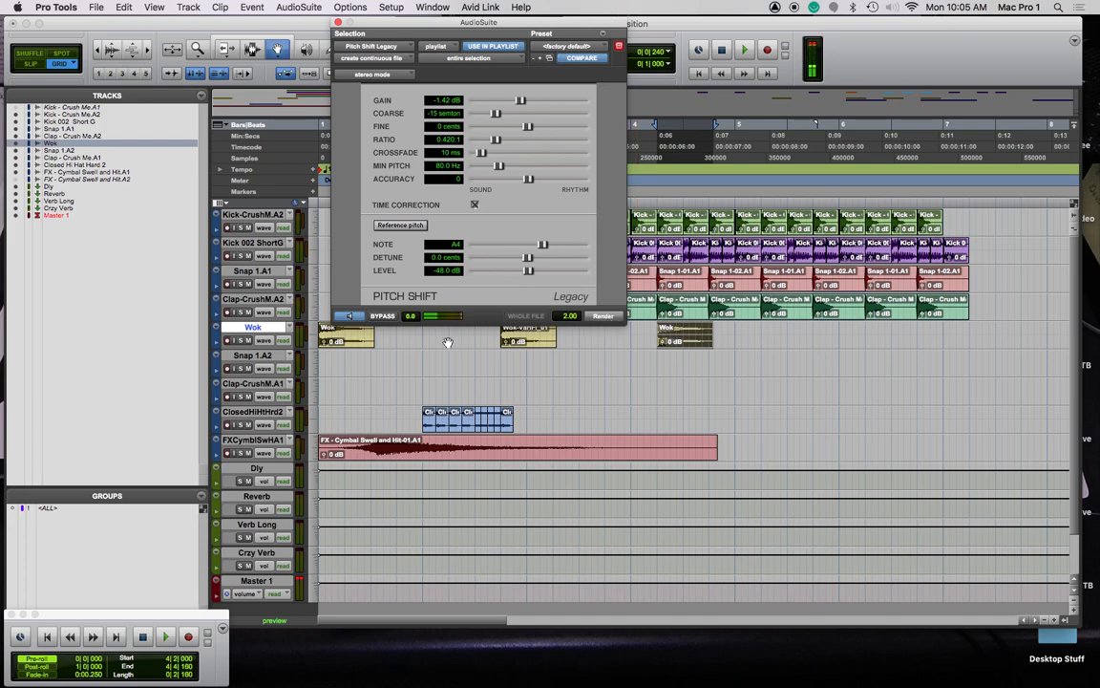
# Duplicate the Wok clip twice, rendering the first copy, then the second at -10 semitones
pyautogui.moveTo(695, 345); pyautogui.dragTo(769, 340)
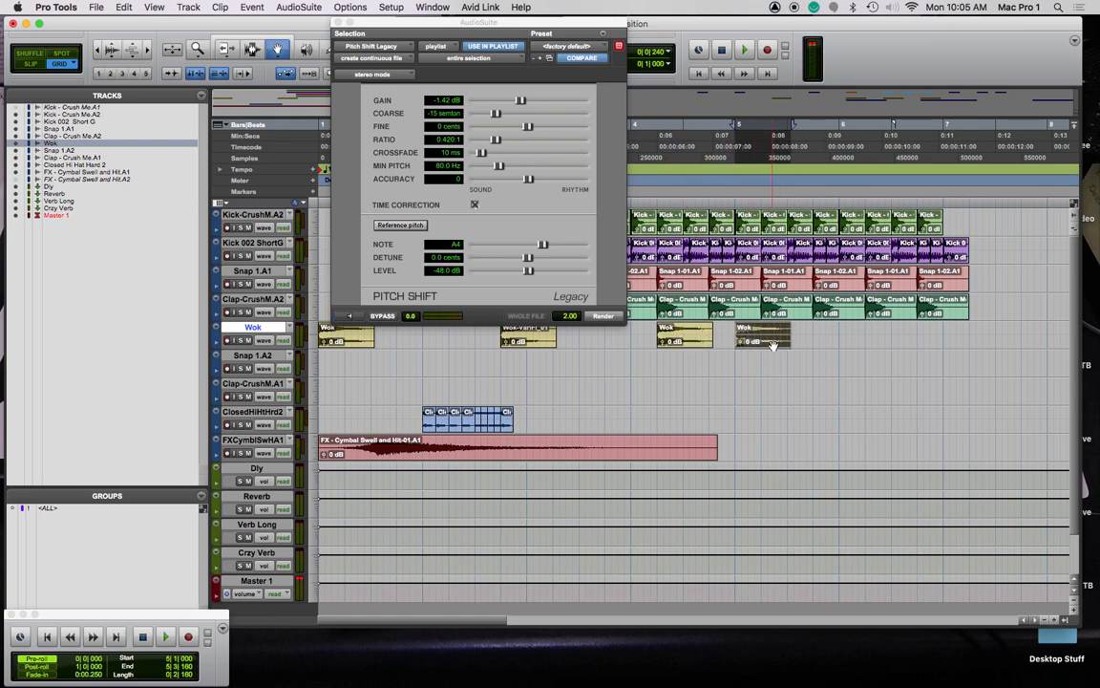
pyautogui.click(609, 317)
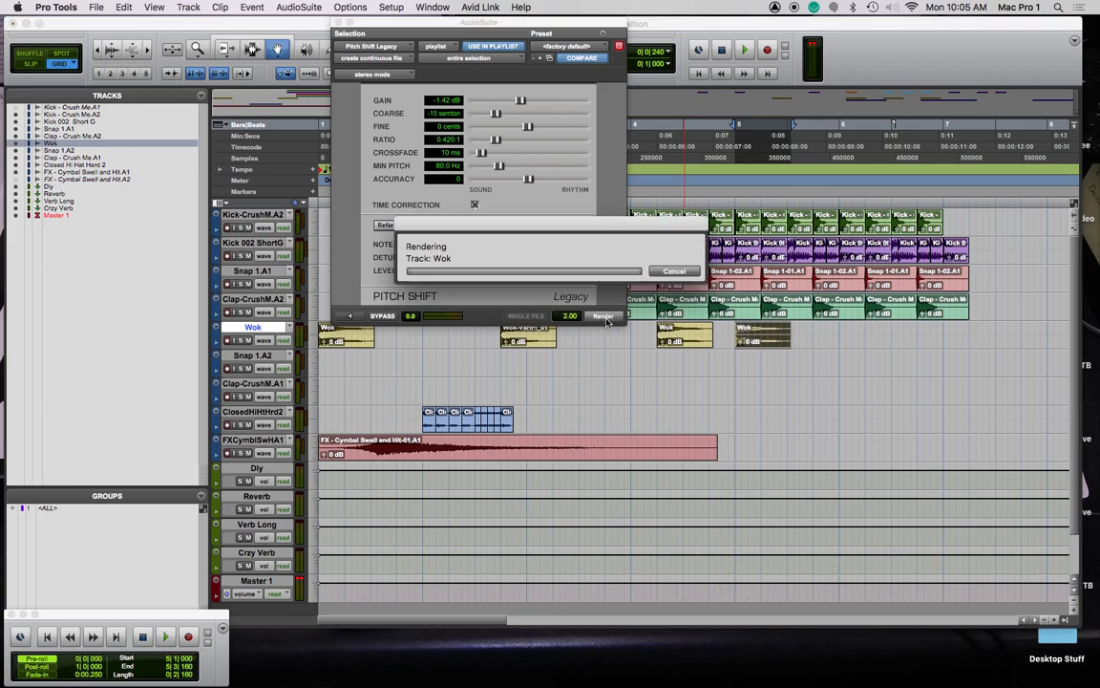
pyautogui.moveTo(688, 346); pyautogui.dragTo(834, 341)
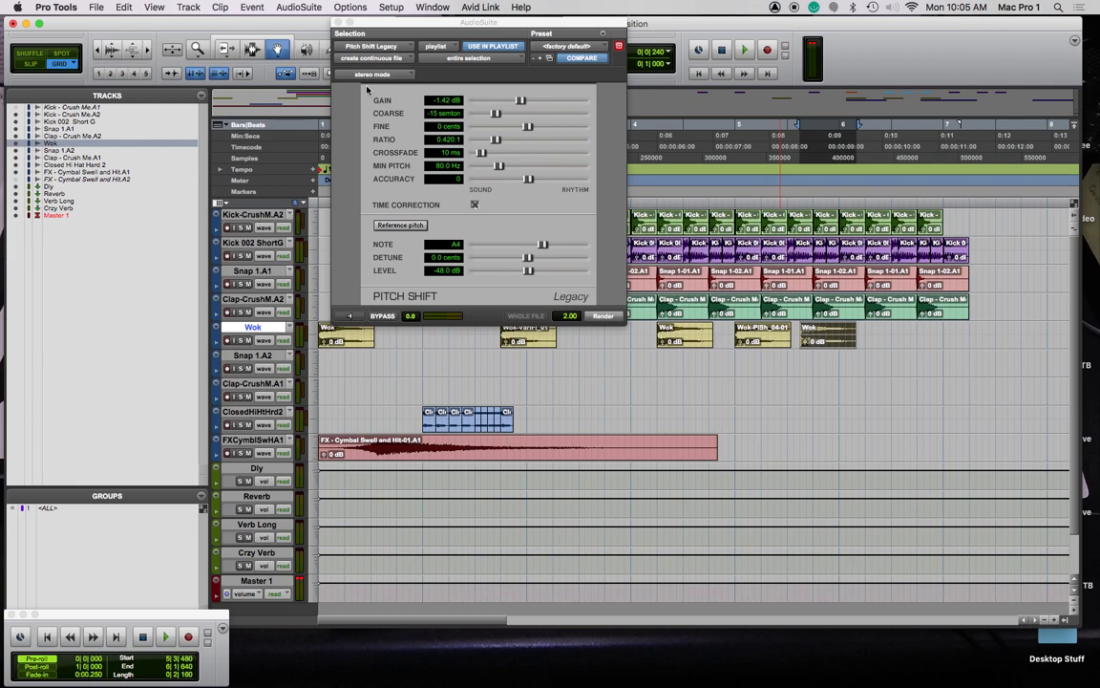
pyautogui.moveTo(497, 114); pyautogui.dragTo(503, 115)
pyautogui.click(351, 318)
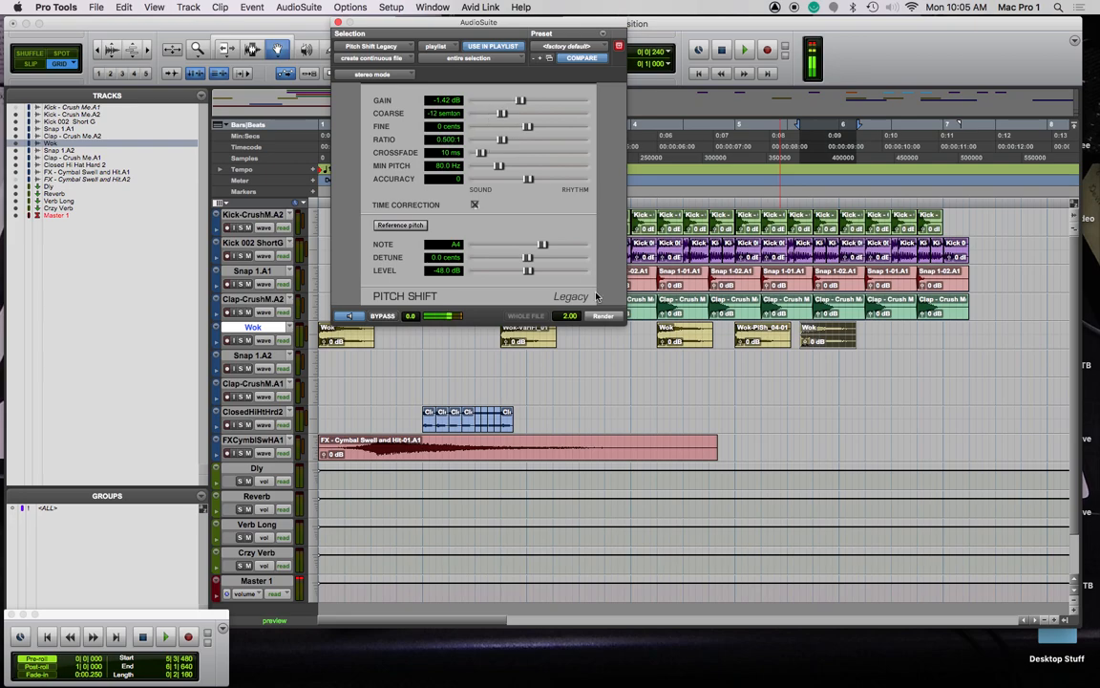
pyautogui.click(603, 316)
# Add two more Wok copies, rendering one at -8 semitones and previewing a smaller shift
pyautogui.moveTo(695, 341); pyautogui.dragTo(910, 340)
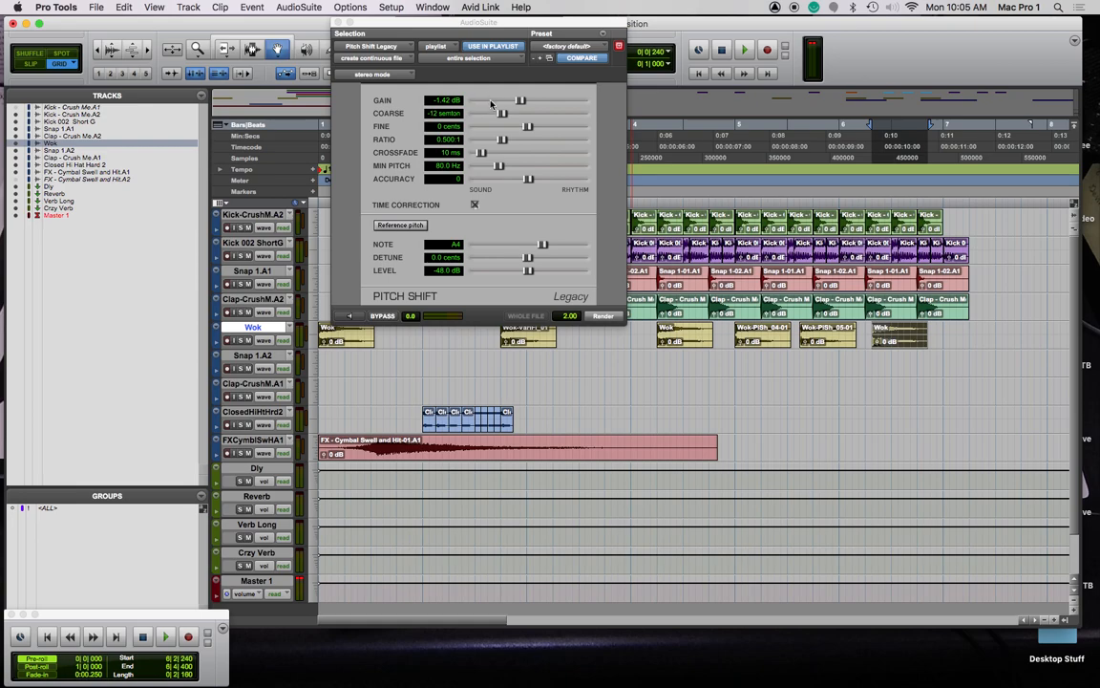
pyautogui.click(350, 315)
pyautogui.moveTo(505, 114); pyautogui.dragTo(512, 113)
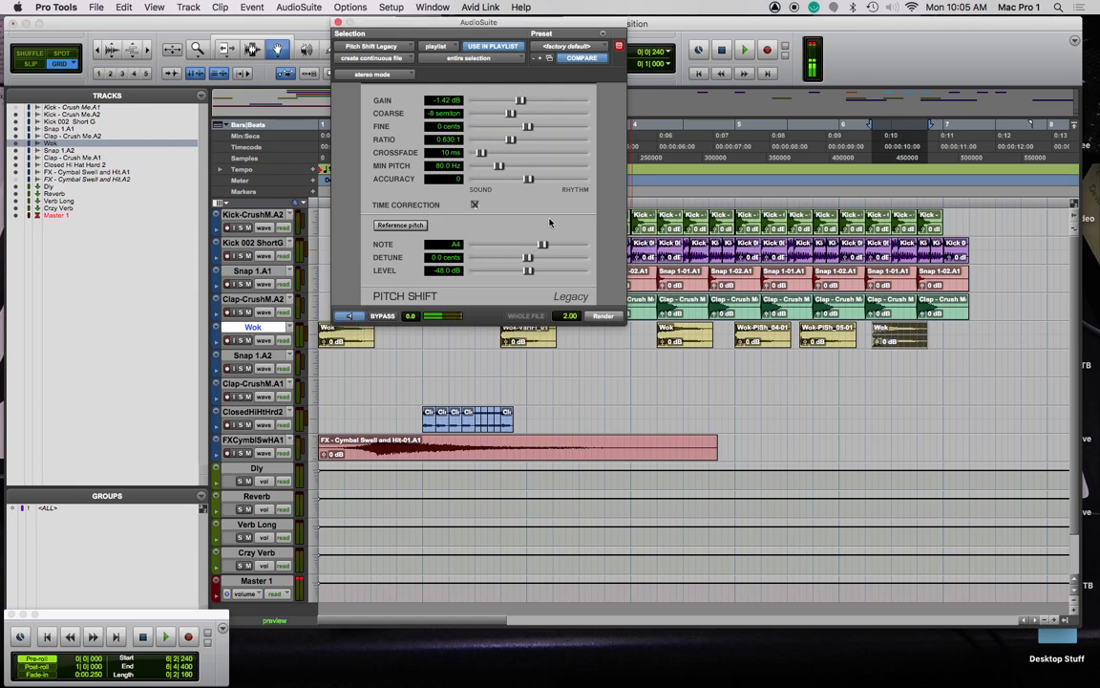
pyautogui.click(607, 318)
pyautogui.moveTo(903, 336); pyautogui.dragTo(987, 339)
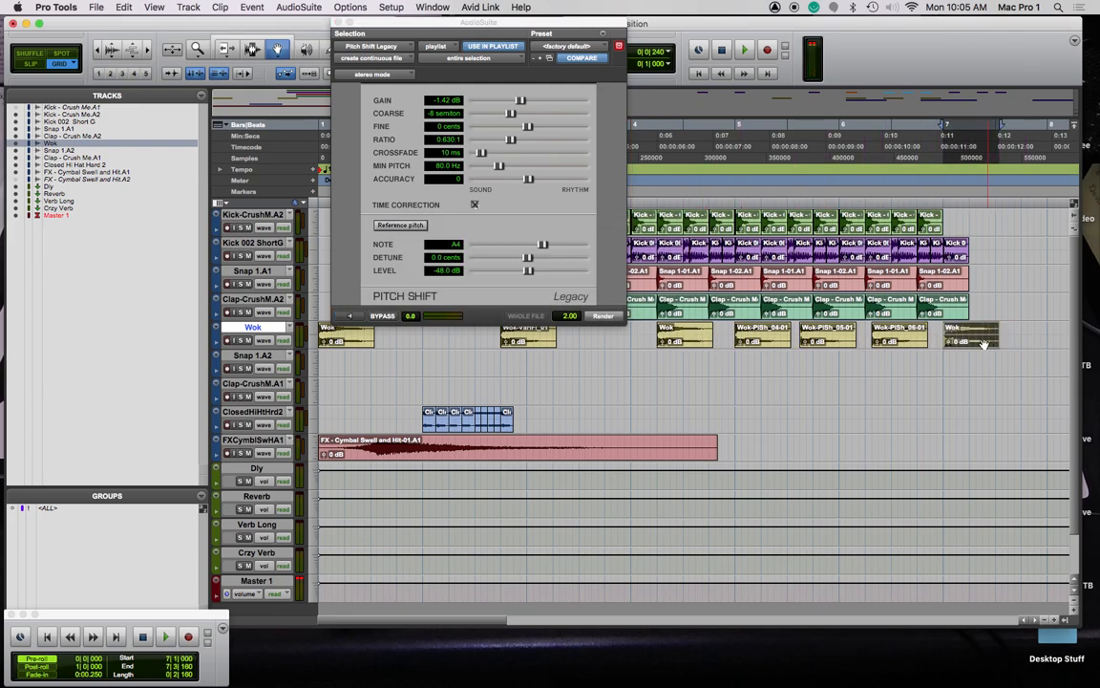
pyautogui.moveTo(512, 113); pyautogui.dragTo(523, 113)
pyautogui.click(351, 317)
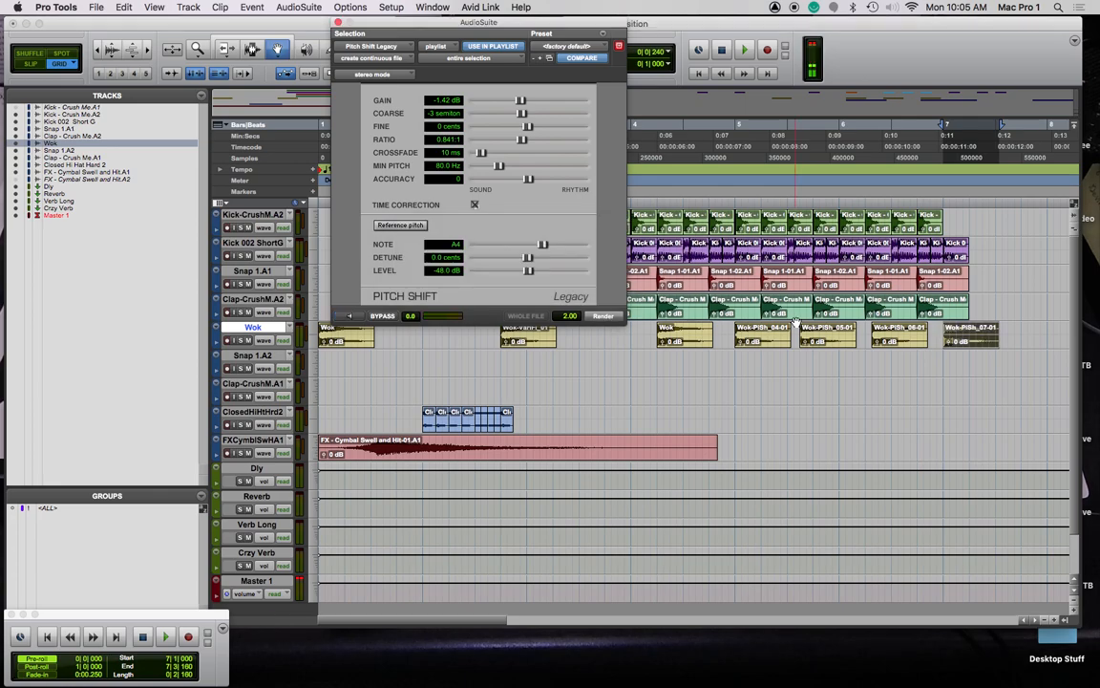
pyautogui.click(603, 316)
# Render the newest Wok copy at 0 semitones and close the Pitch Shift window
pyautogui.hscroll(10, 860, 335)
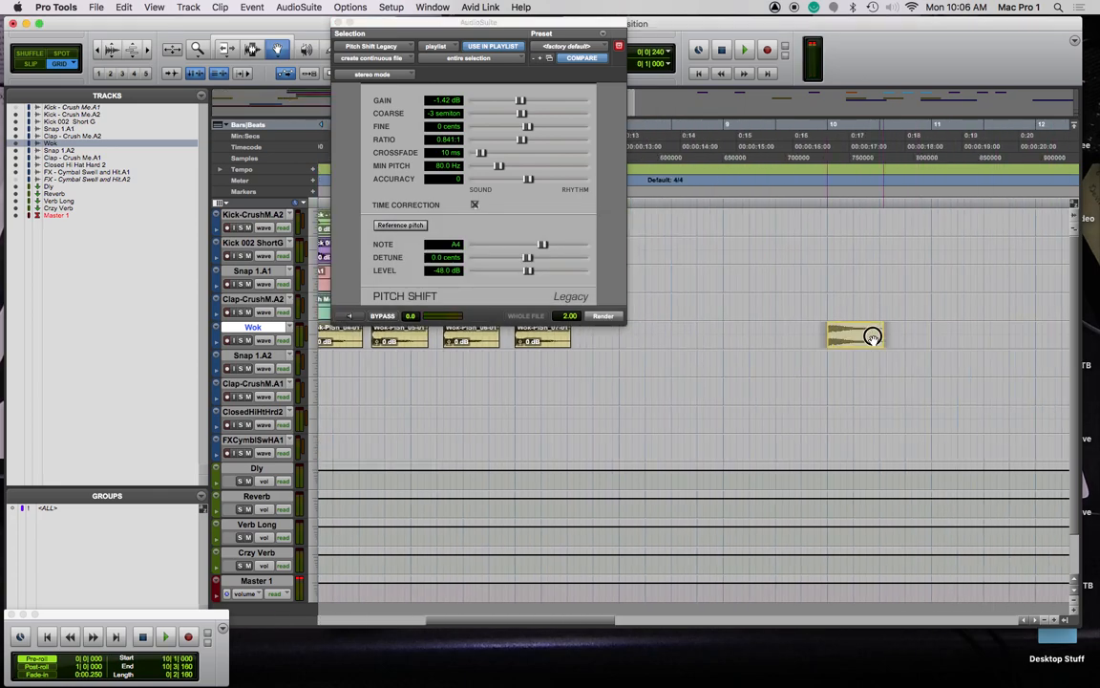
pyautogui.click(640, 338)
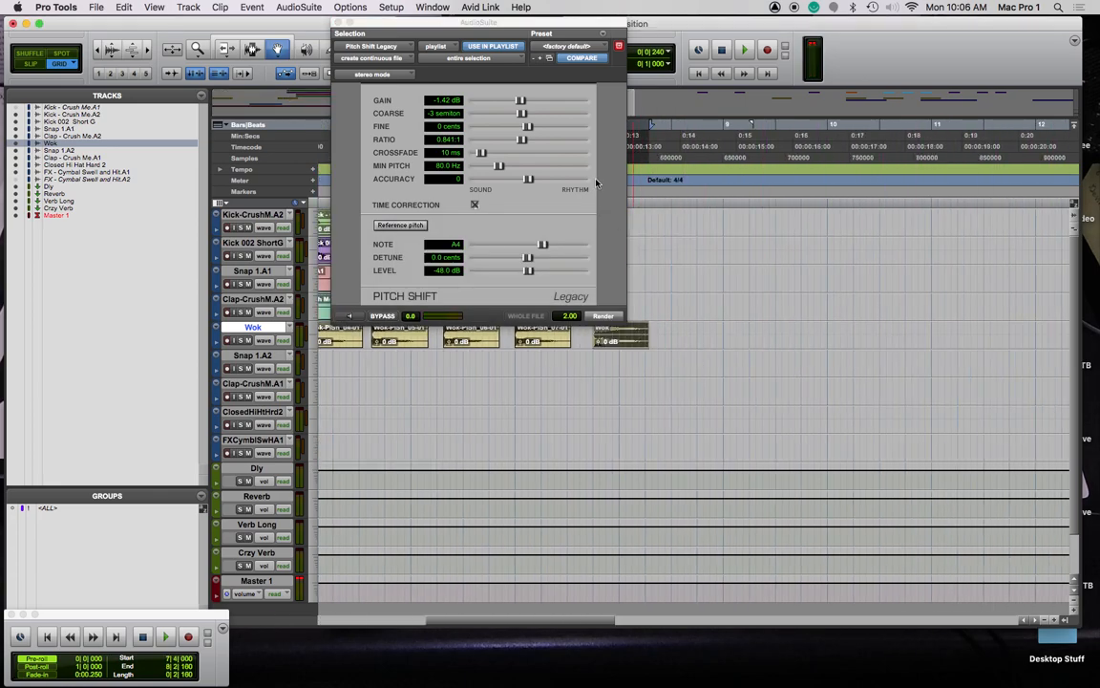
pyautogui.click(349, 316)
pyautogui.moveTo(528, 114); pyautogui.dragTo(533, 115)
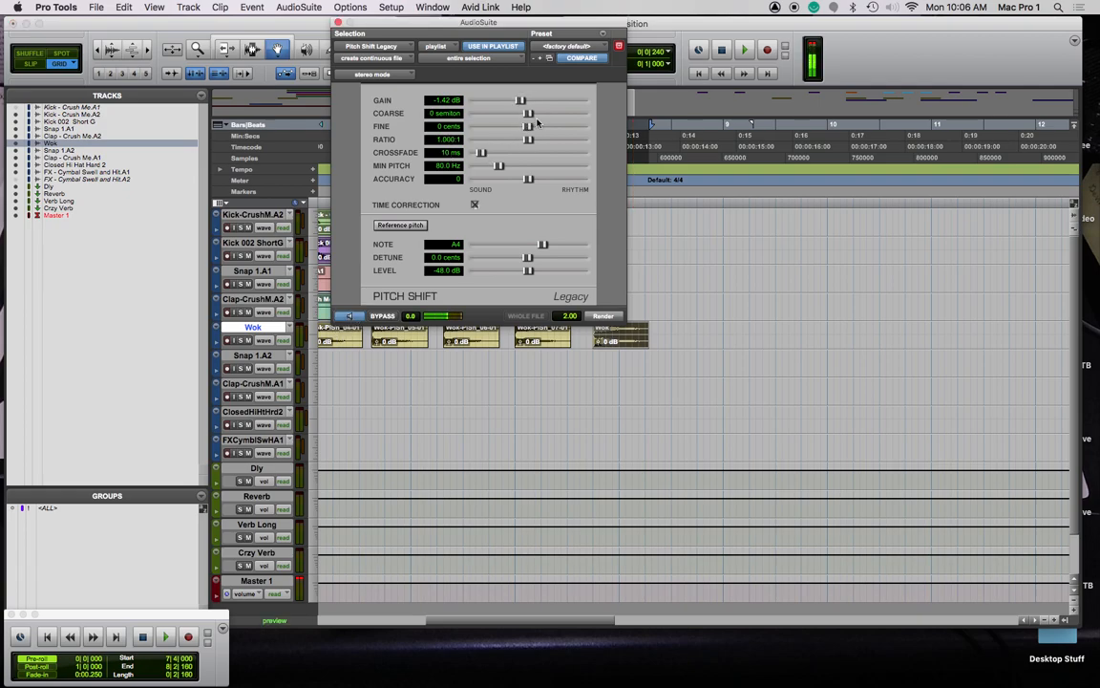
pyautogui.click(603, 316)
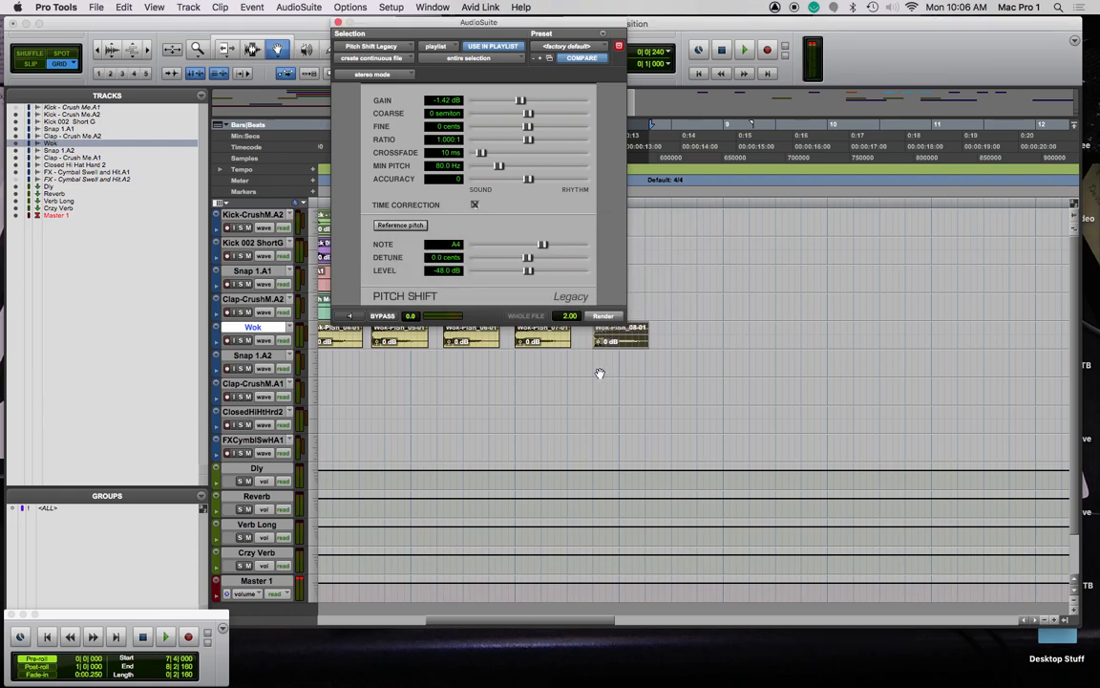
pyautogui.click(340, 24)
# Duplicate the FX Cymbal Swell clip and place the copy at 10|2|720
pyautogui.hscroll(-5, 514, 290)
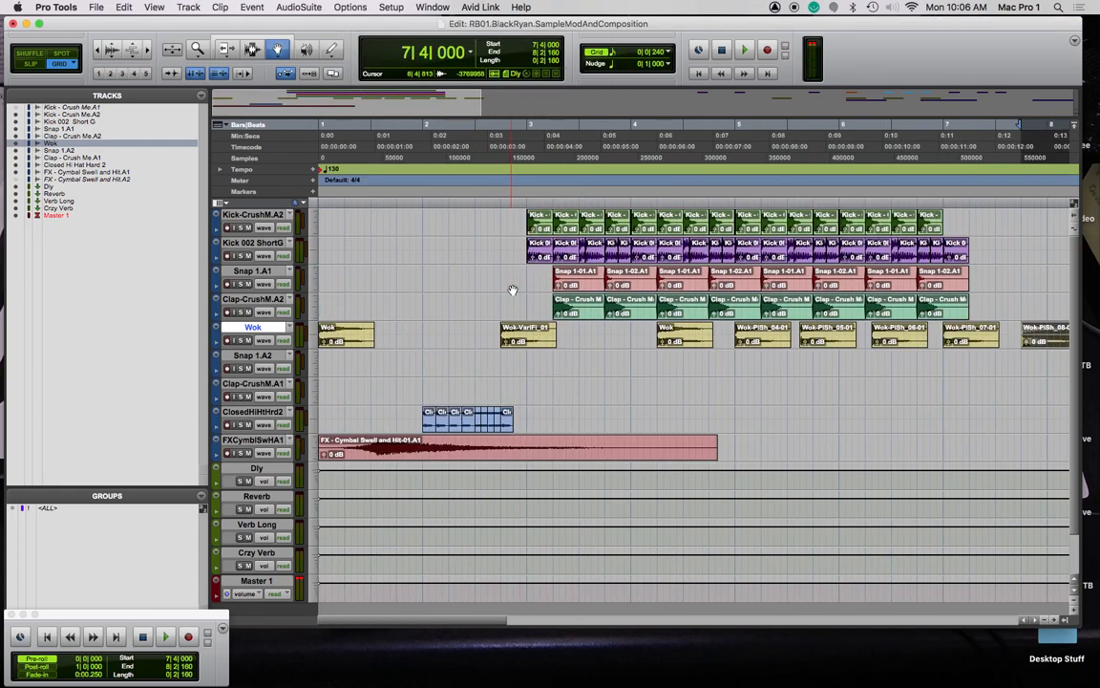
pyautogui.moveTo(464, 452); pyautogui.dragTo(880, 467)
pyautogui.hscroll(10, 547, 467)
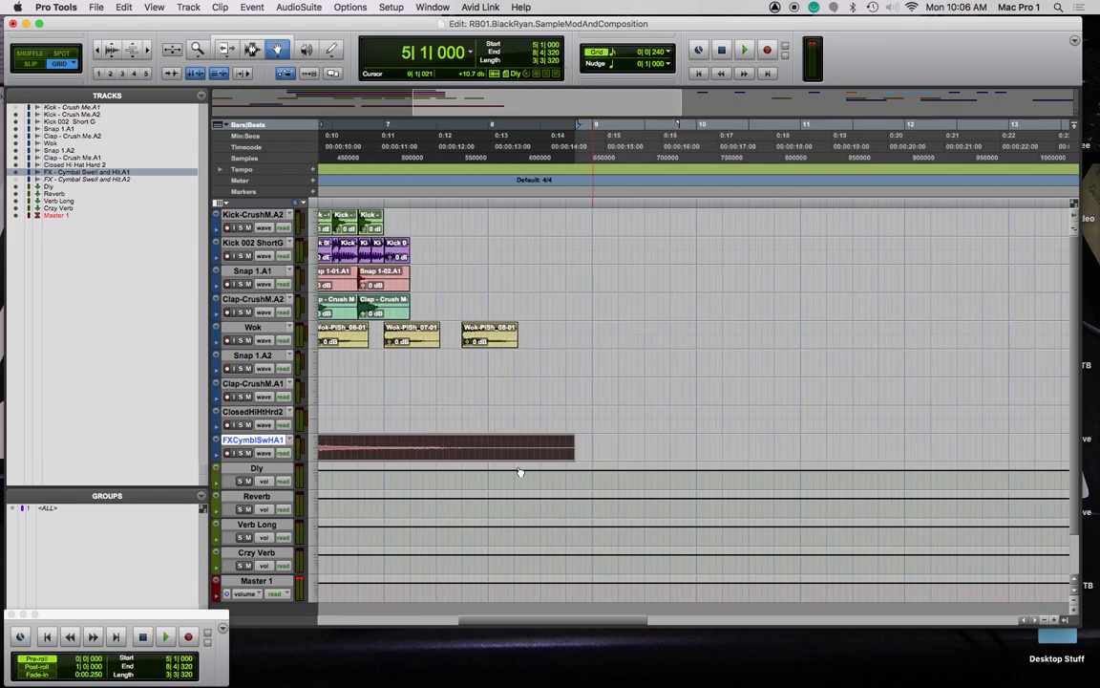
pyautogui.moveTo(393, 447); pyautogui.dragTo(941, 455)
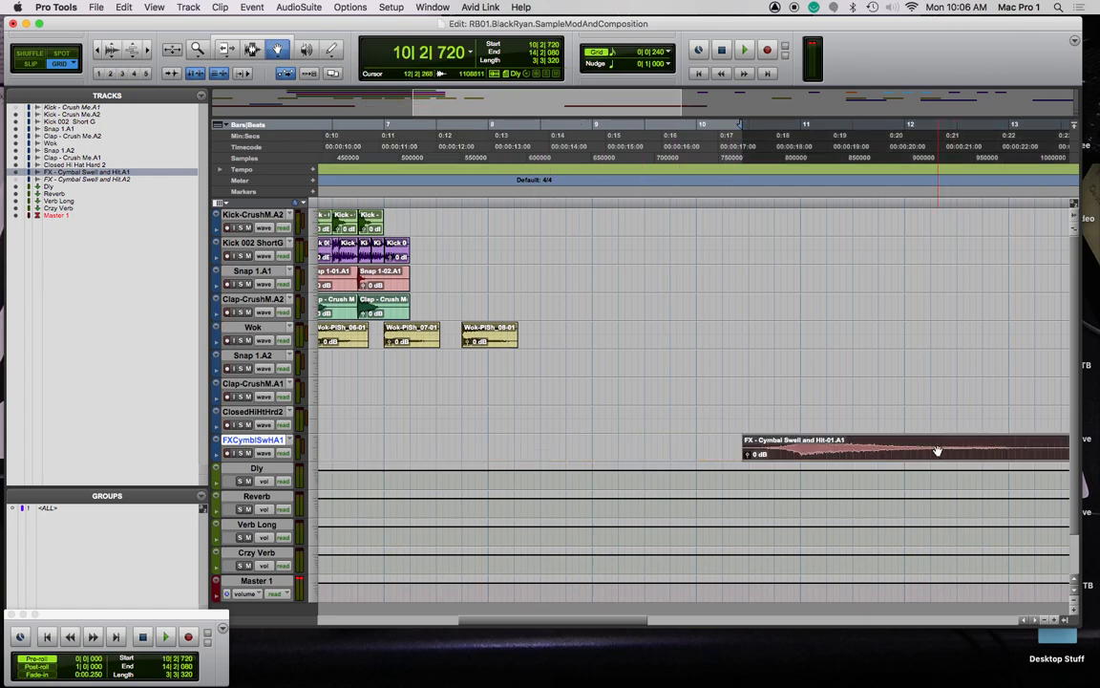
pyautogui.click(467, 51)
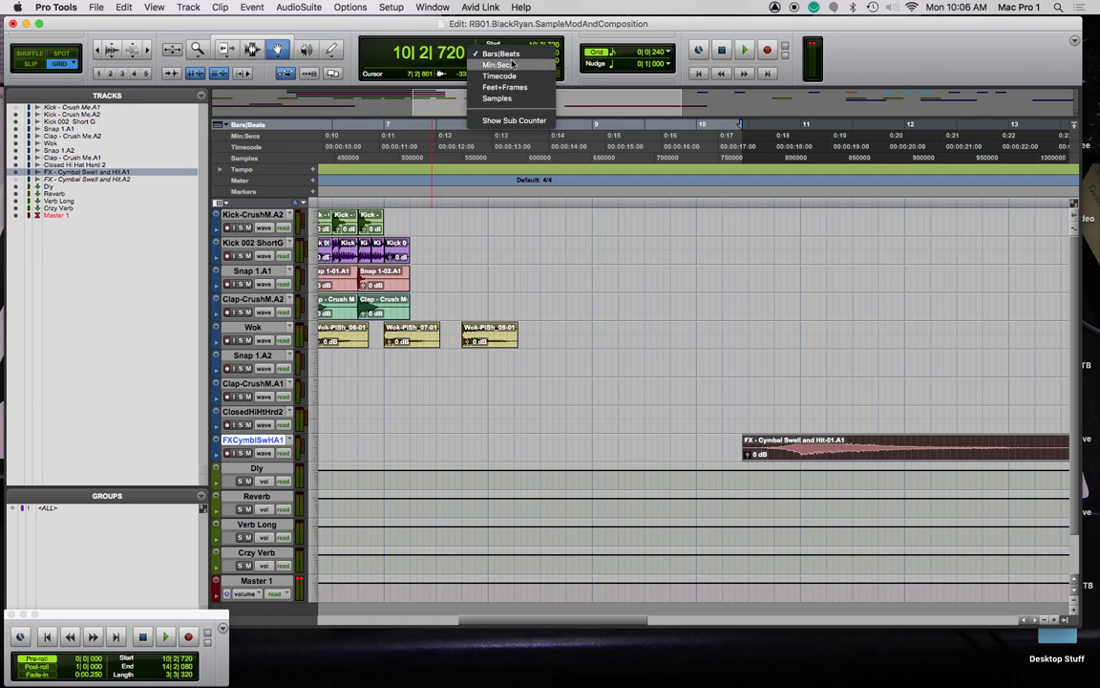
# Check the copy's position at 0:18 in Min:Secs, then return the counter to Bars|Beats
pyautogui.click(506, 64)
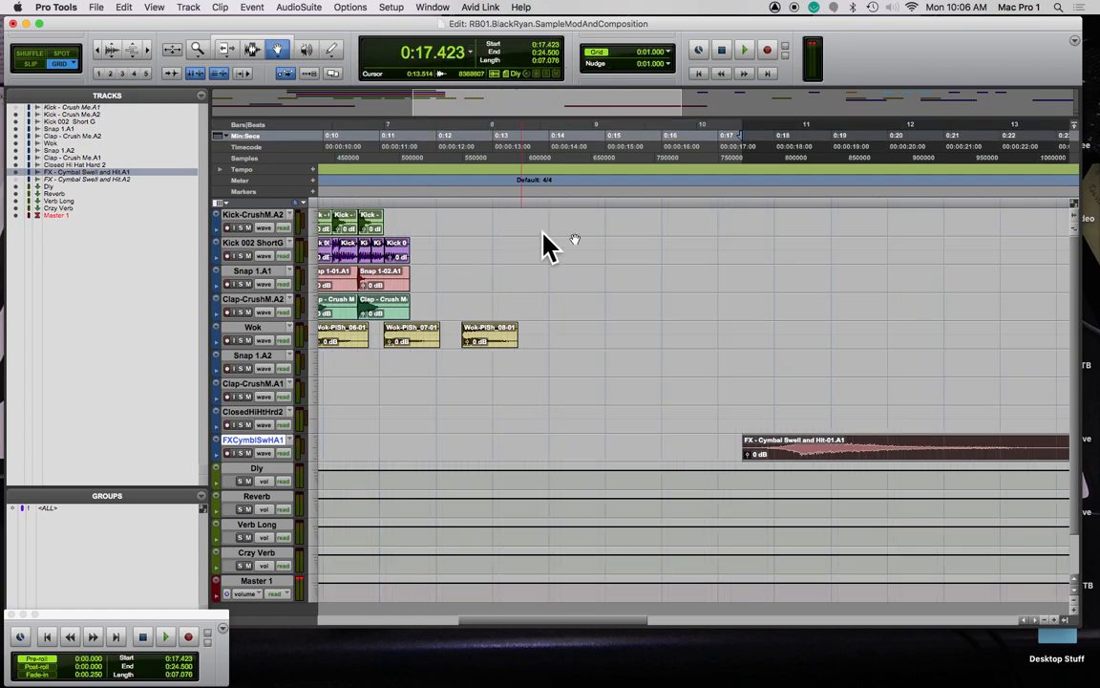
pyautogui.click(775, 197)
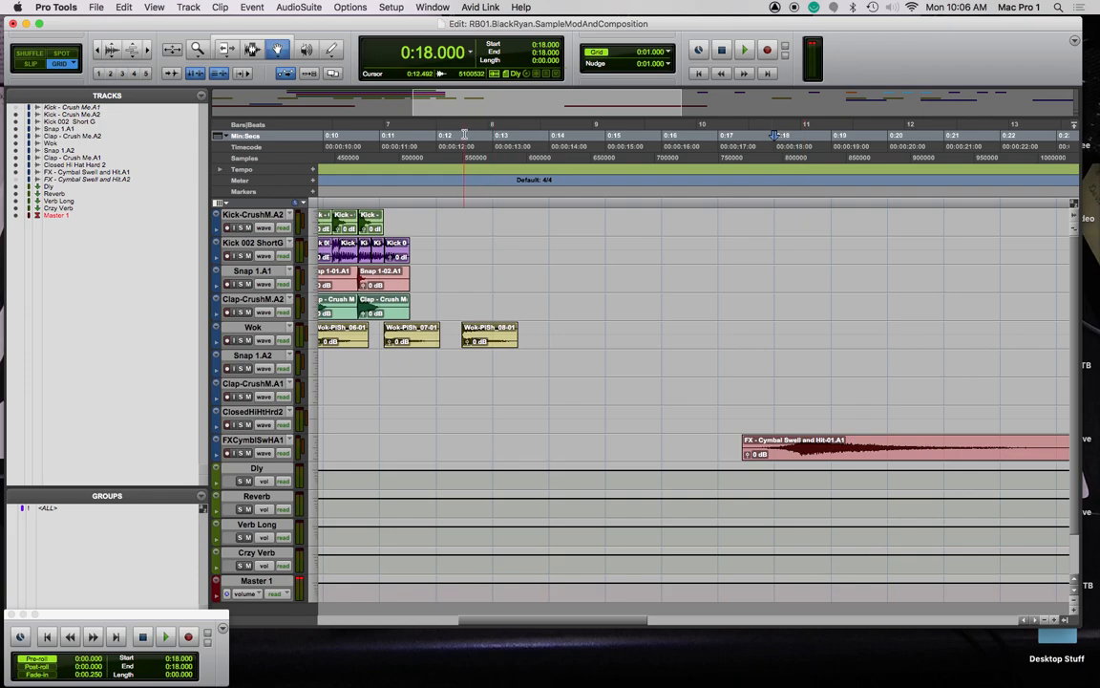
pyautogui.click(487, 53)
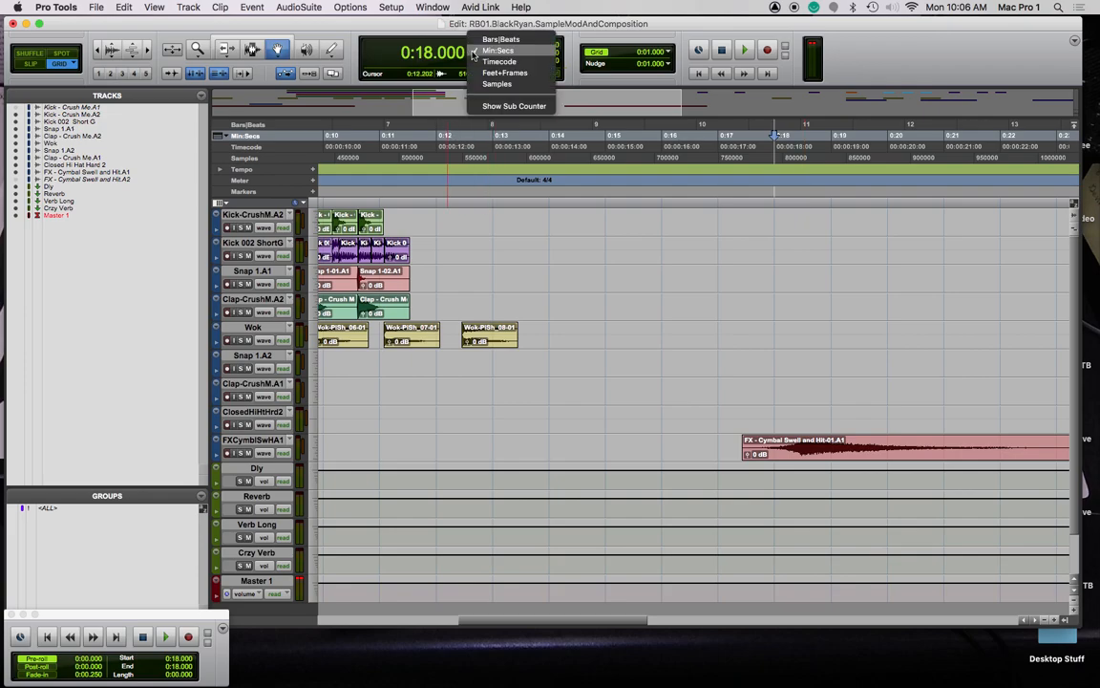
pyautogui.click(491, 40)
# Select the cymbal swell copy, zoom out to the whole arrangement and play it back
pyautogui.click(841, 453)
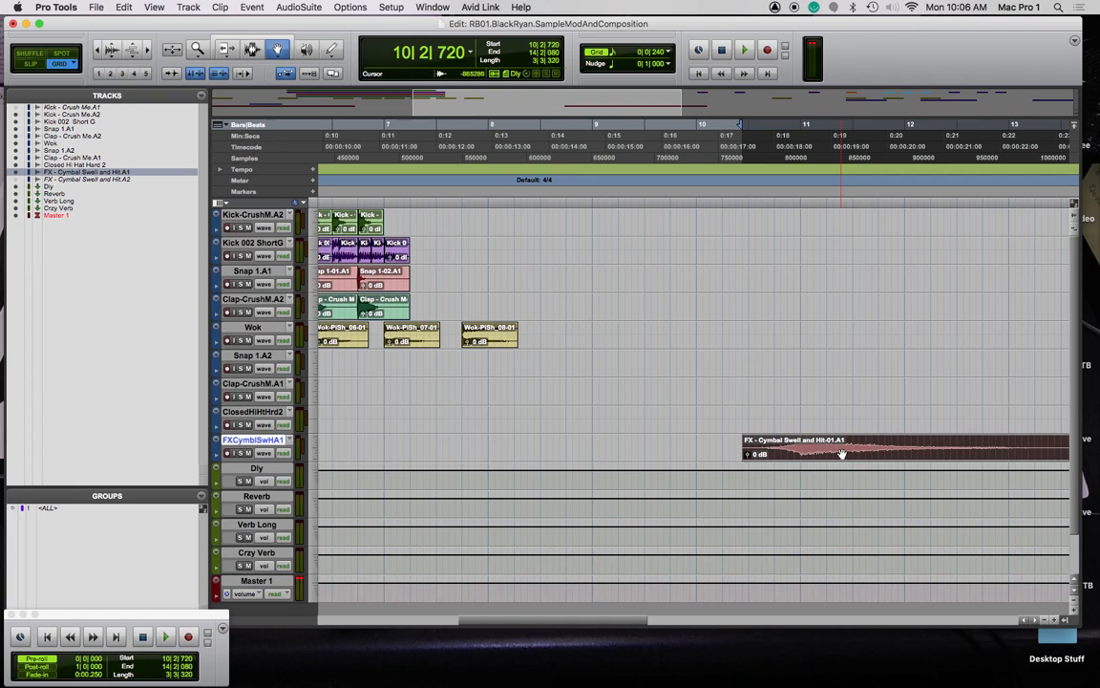
pyautogui.press('r')
pyautogui.press('r')
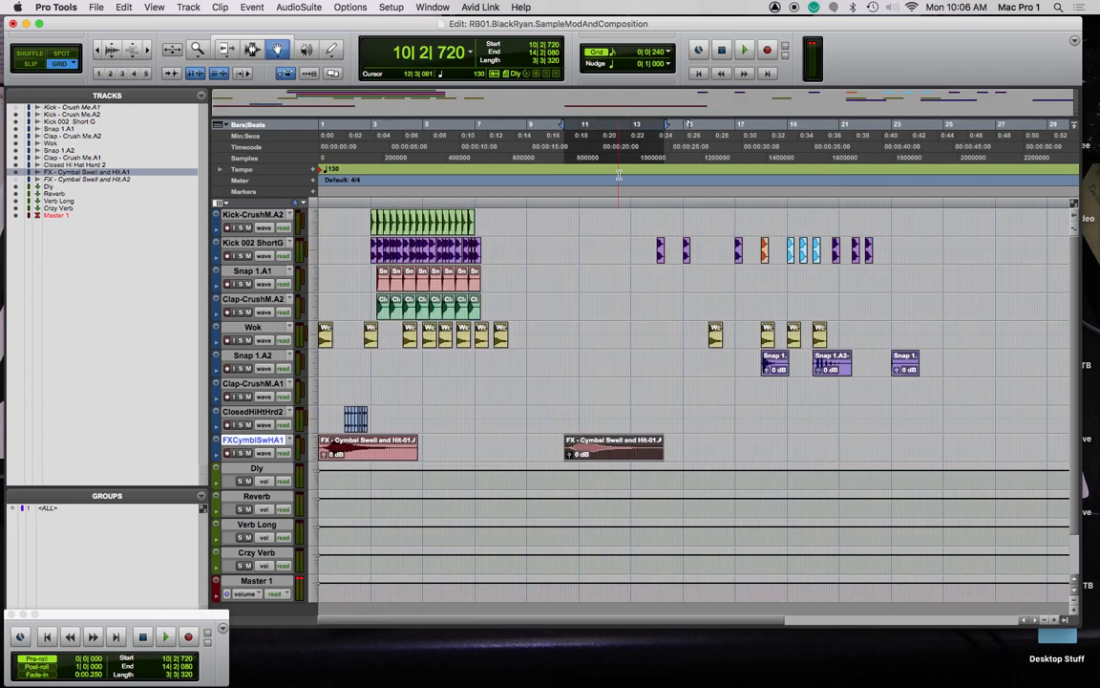
pyautogui.press('space')
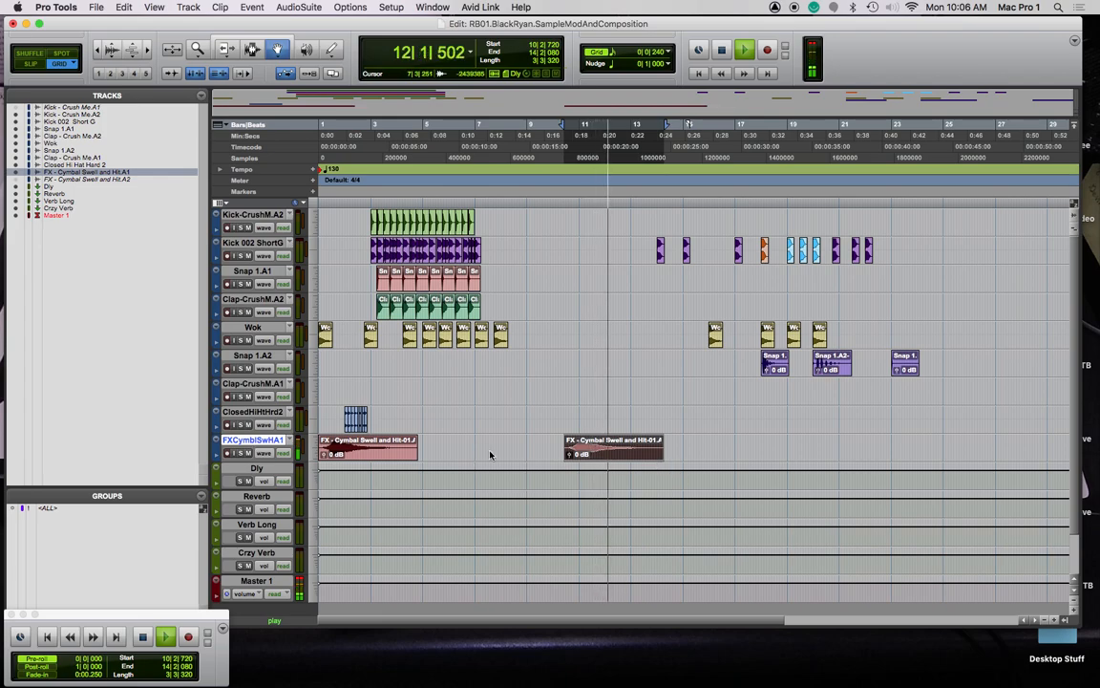
pyautogui.press('space')
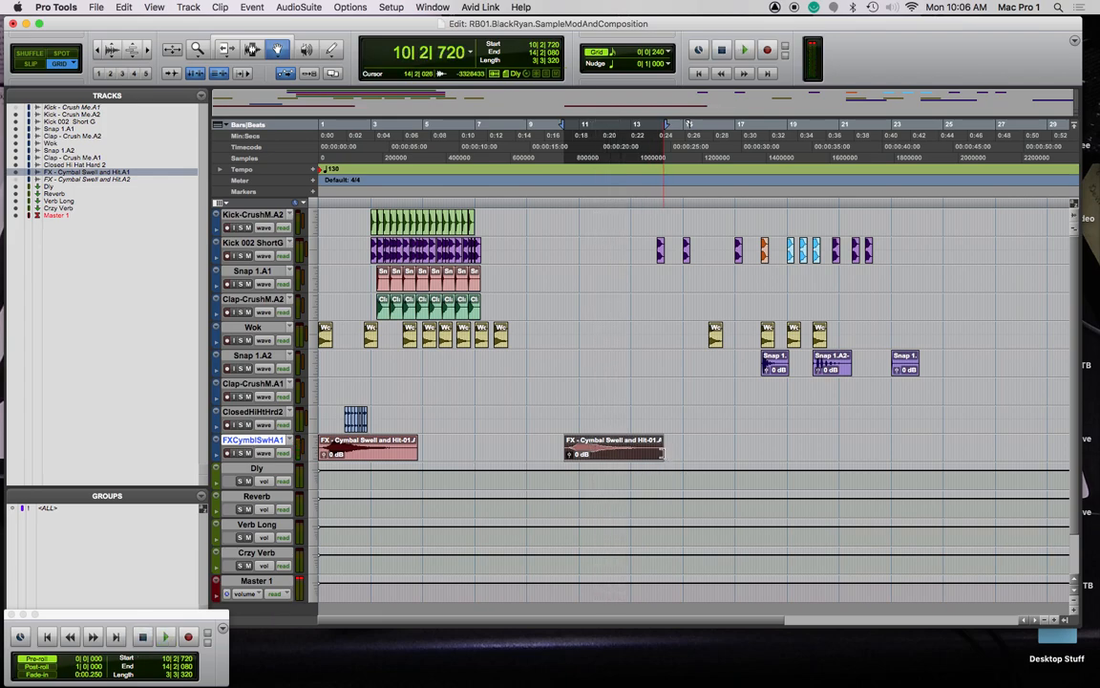
pyautogui.press('F6')
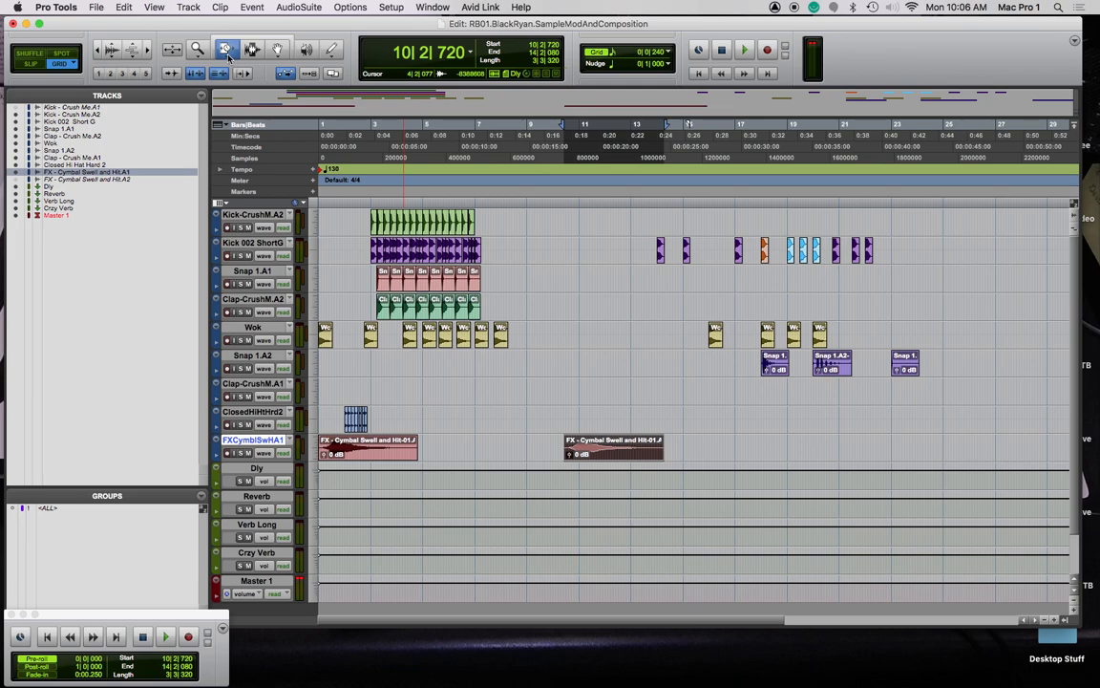
# Time-stretch the second cymbal swell with the TCE Trim tool to end near bar 21, then audition it
pyautogui.moveTo(228, 54); pyautogui.dragTo(236, 79)
pyautogui.moveTo(663, 451); pyautogui.dragTo(847, 449)
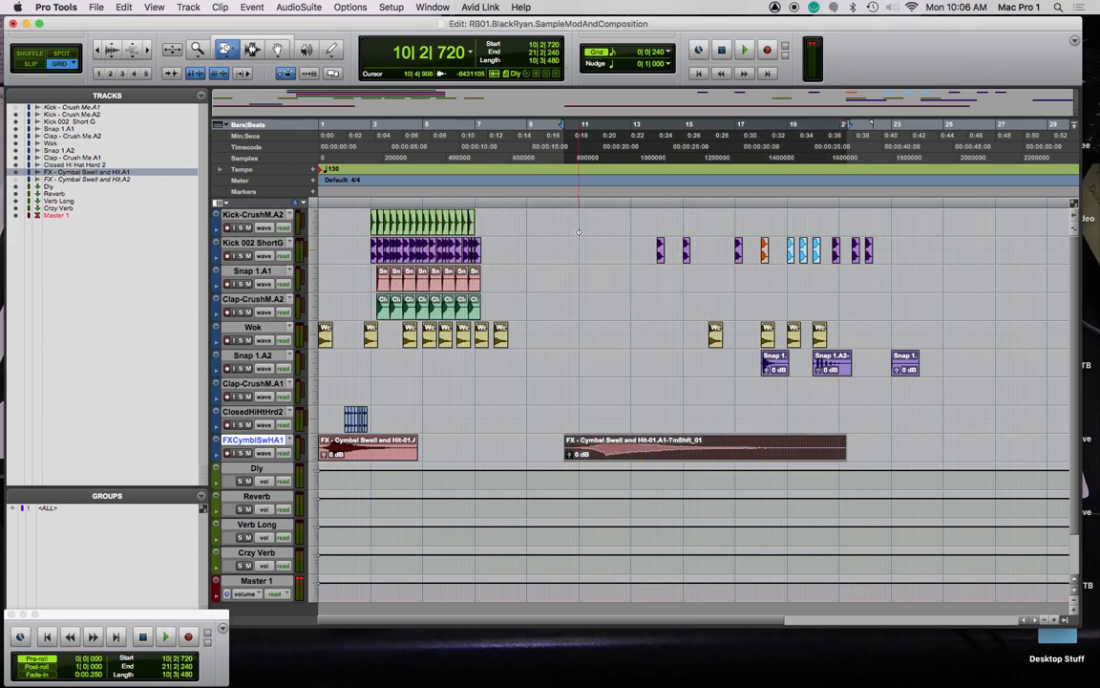
pyautogui.press('space')
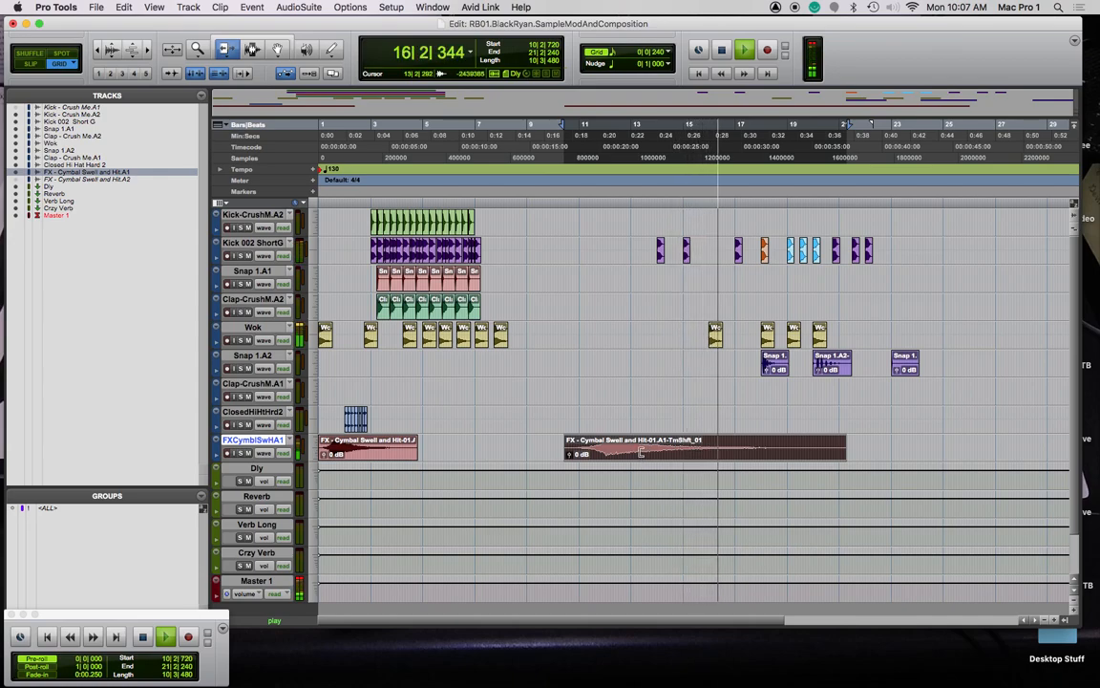
pyautogui.press('space')
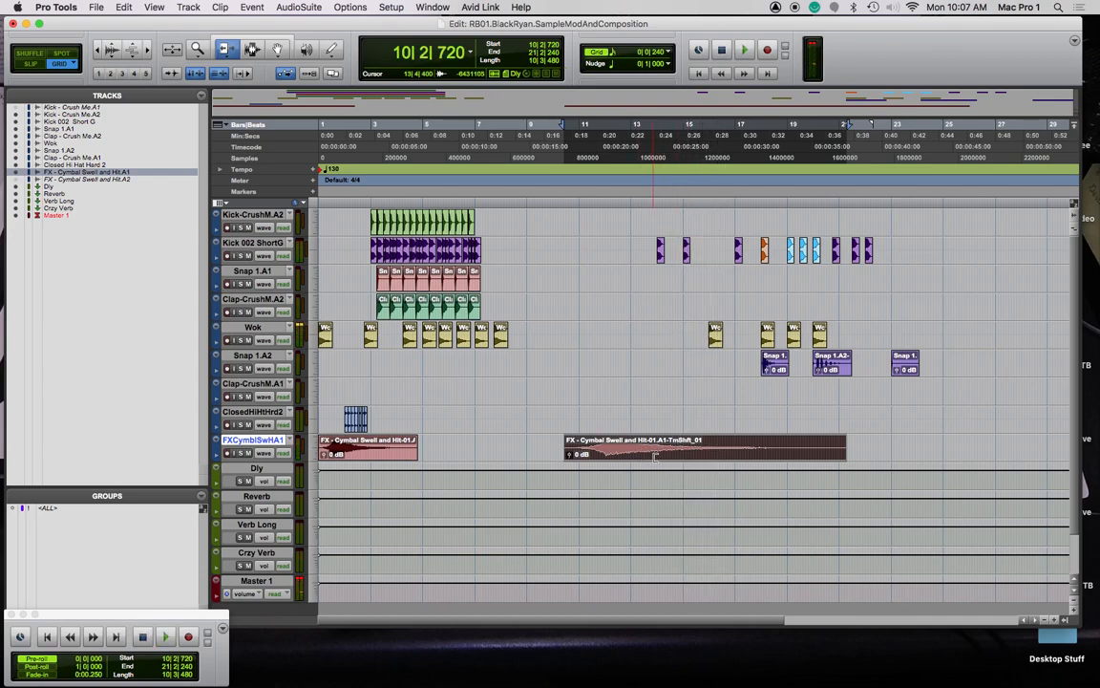
pyautogui.press('F8')
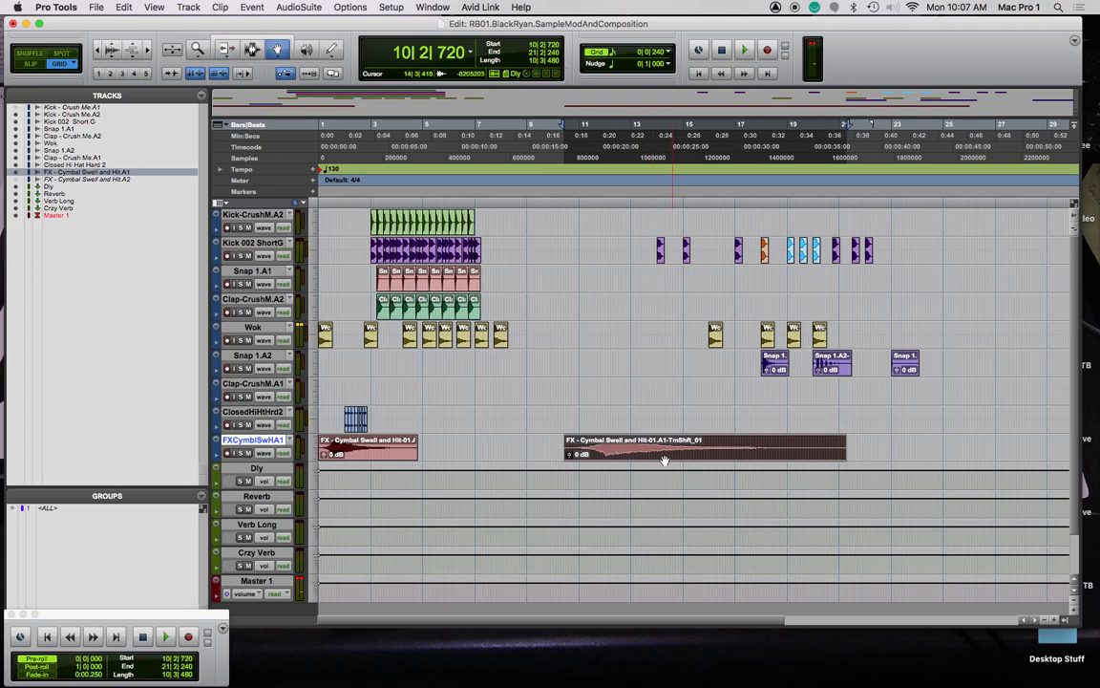
# Zoom in and play from bar 3, then select the Wok-PiSh_04-01 clip
pyautogui.click(373, 198)
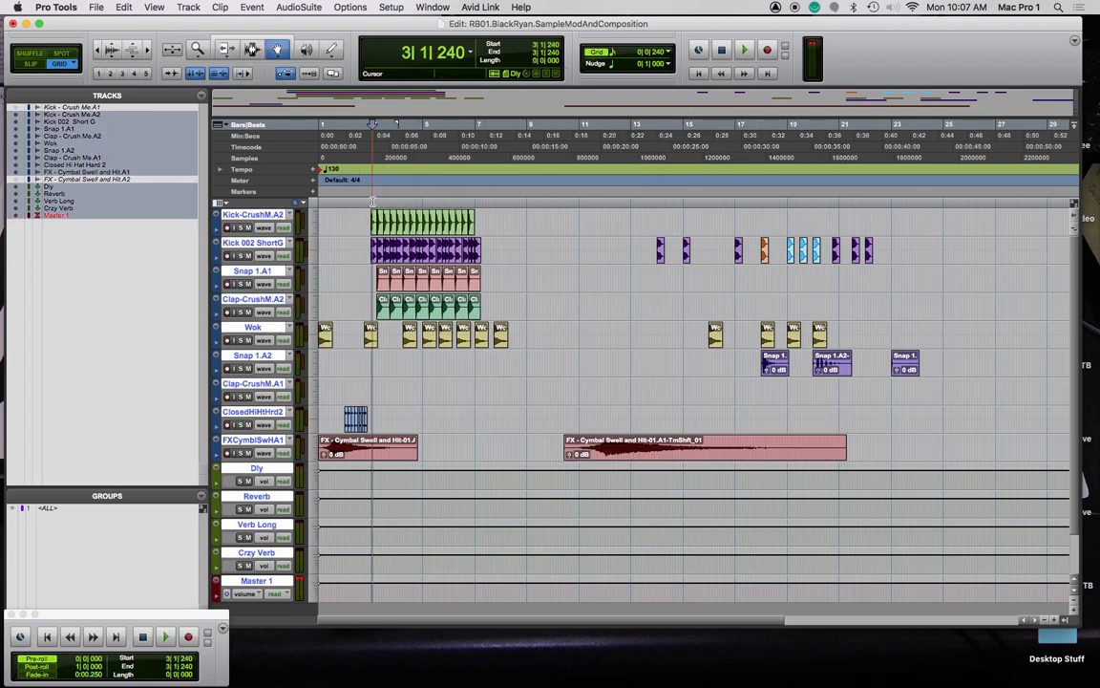
pyautogui.press('super+bracketright')
pyautogui.press('super+bracketright')
pyautogui.press('super+bracketright')
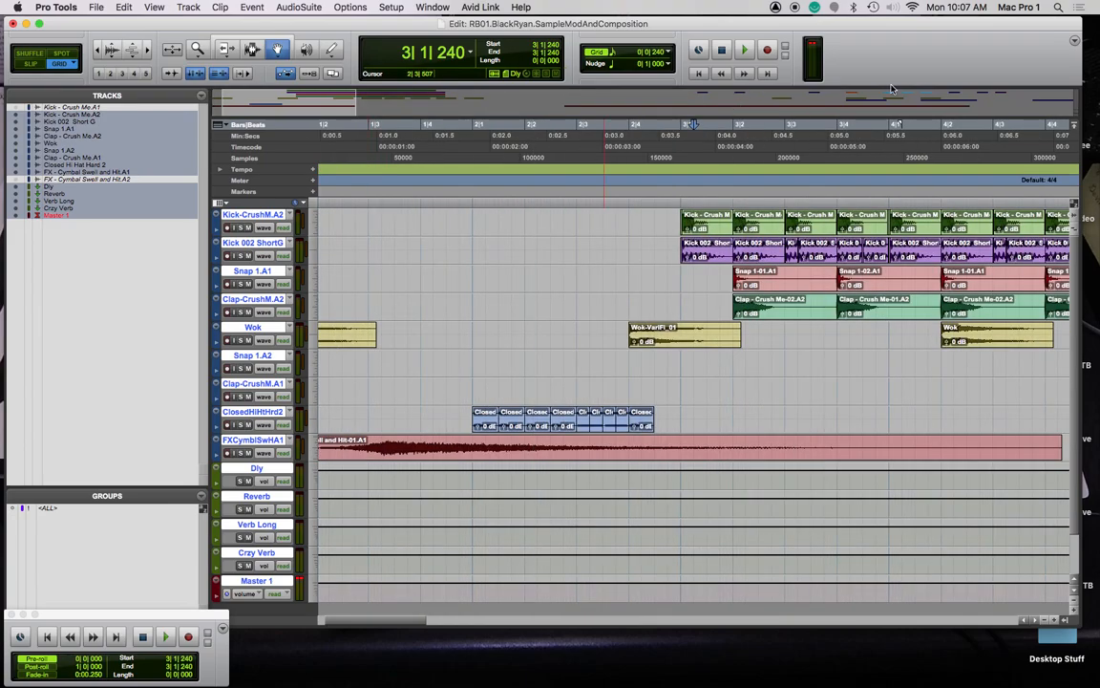
pyautogui.press('space')
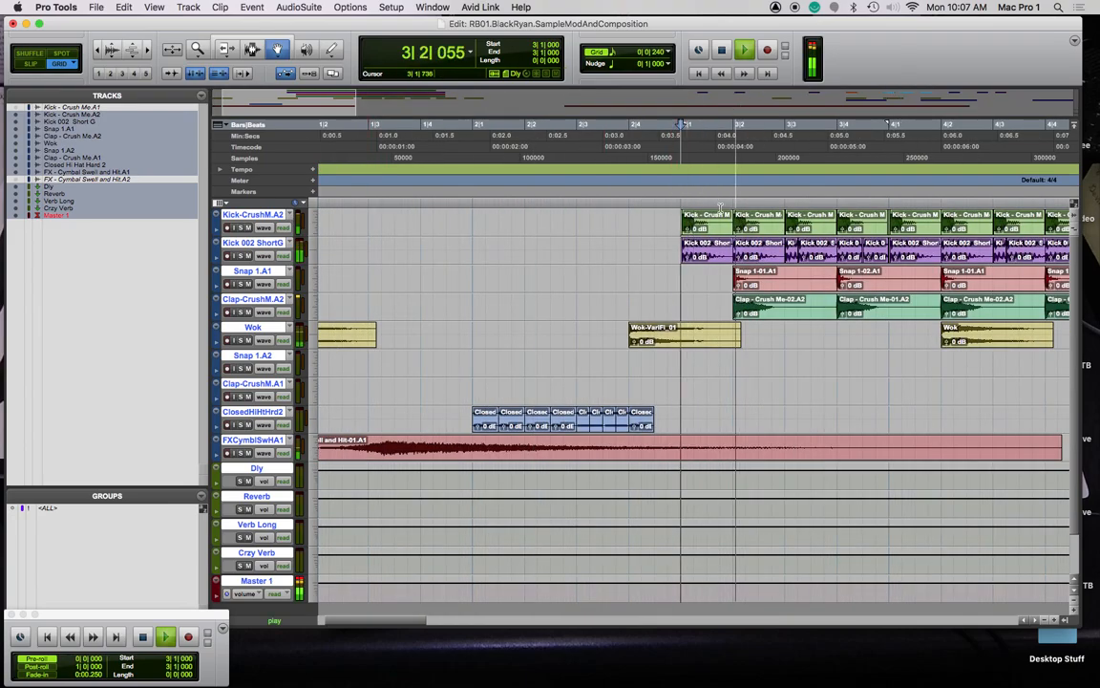
pyautogui.hscroll(5, 720, 208)
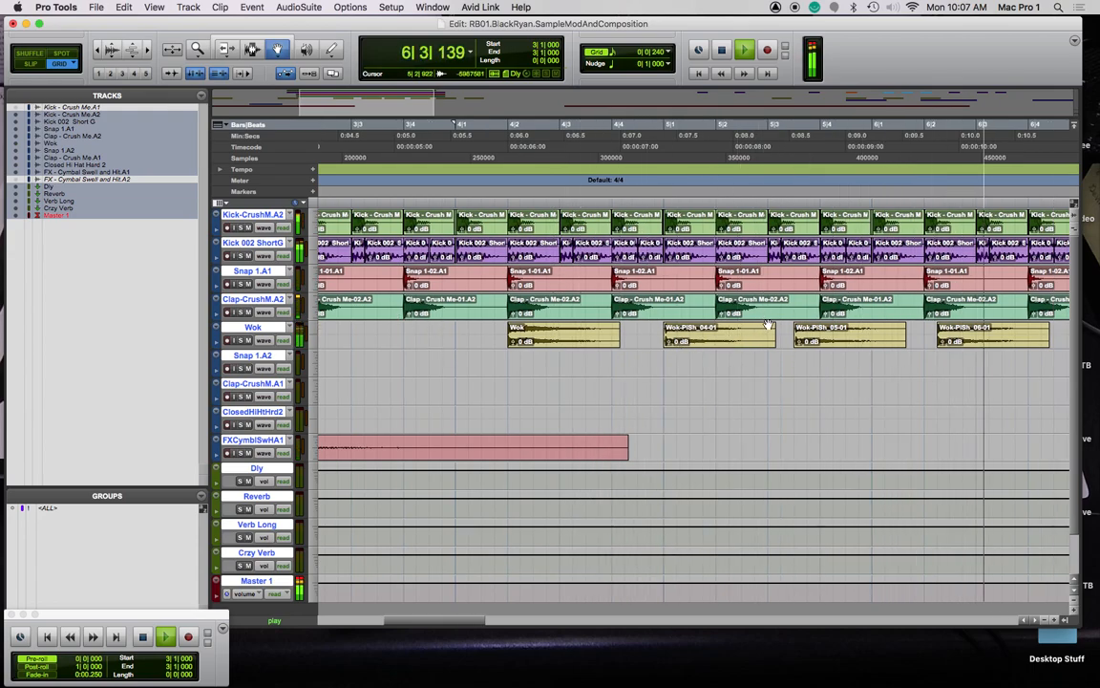
pyautogui.press('space')
pyautogui.click(721, 346)
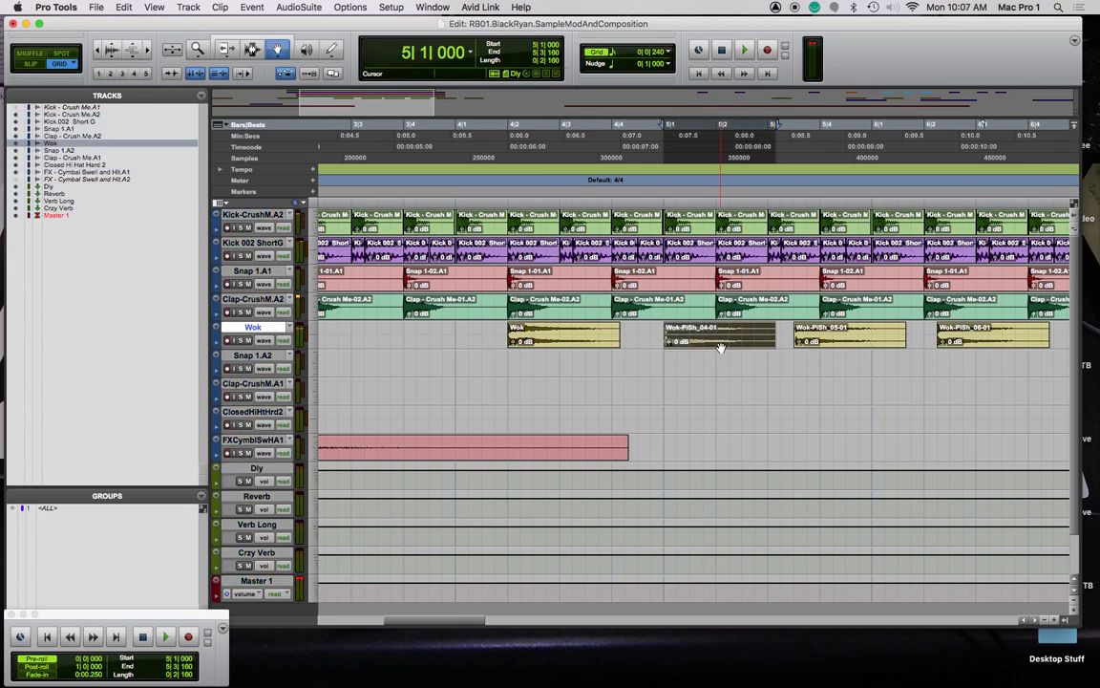
pyautogui.scroll(-1, 711, 364)
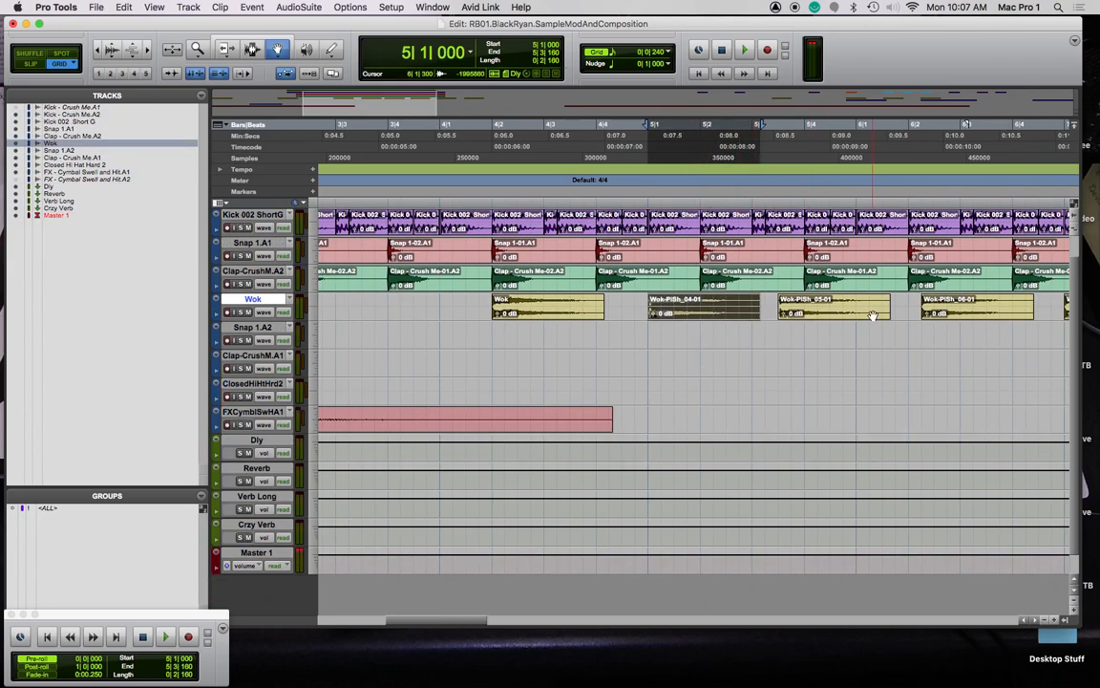
pyautogui.scroll(-1, 754, 325)
pyautogui.hscroll(2, 754, 325)
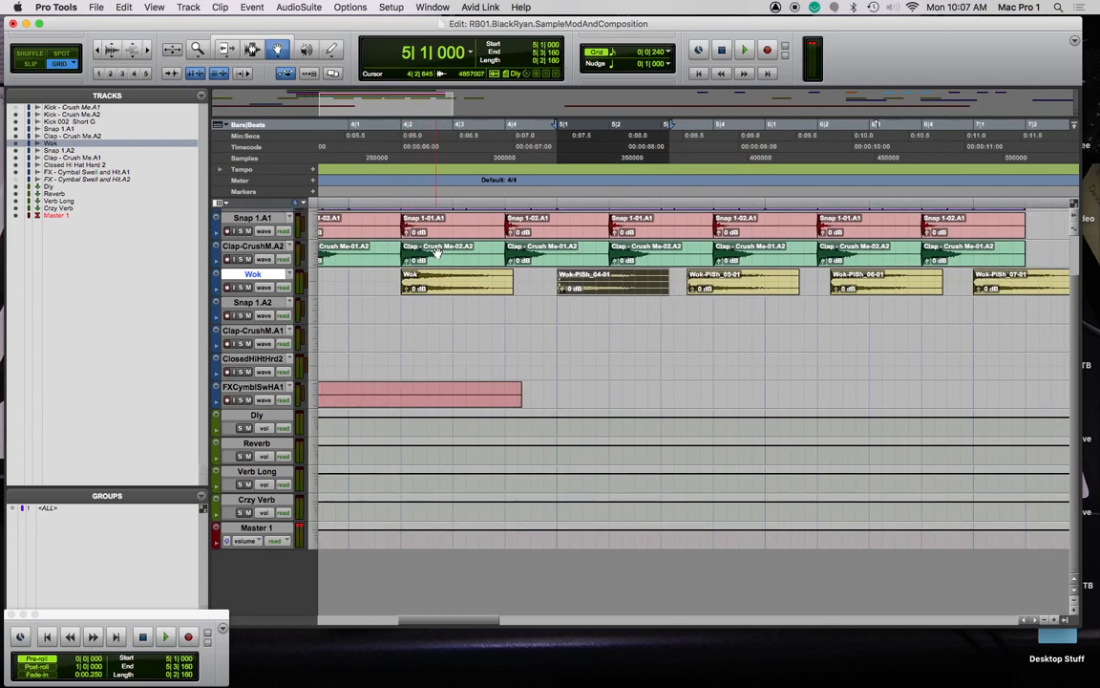
# Time-compress the first Wok clips with TCE Trim, compressing Wok-PiSh_04-01 to one beat, and audition with Wok soloed
pyautogui.press('F6')
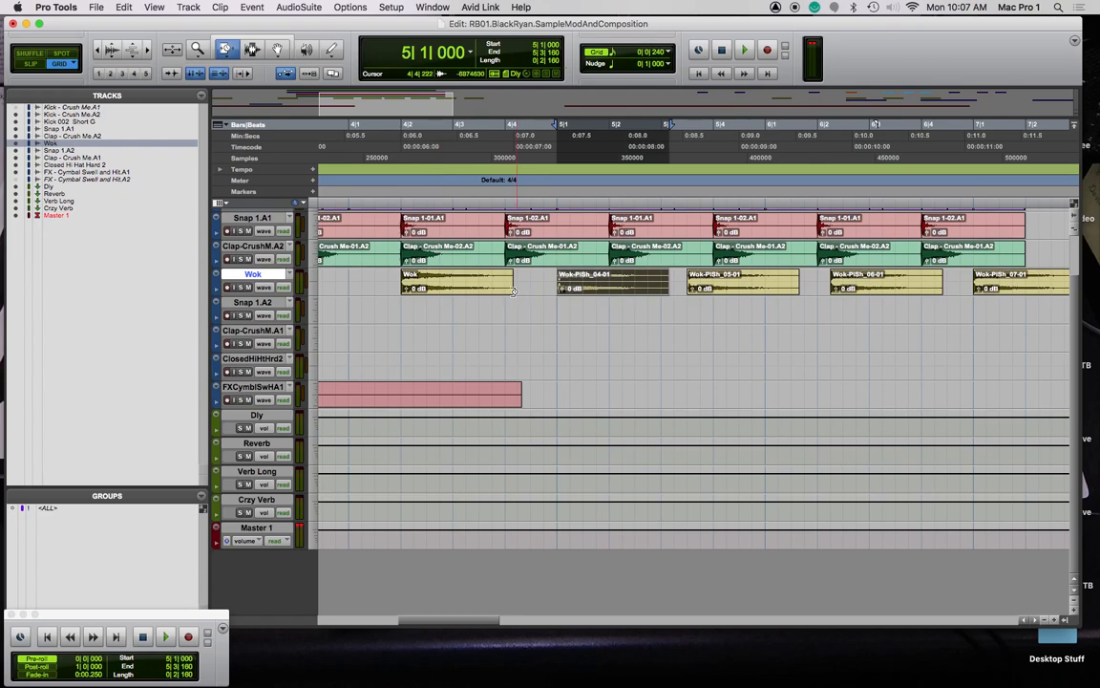
pyautogui.moveTo(509, 288); pyautogui.dragTo(452, 287)
pyautogui.press('space')
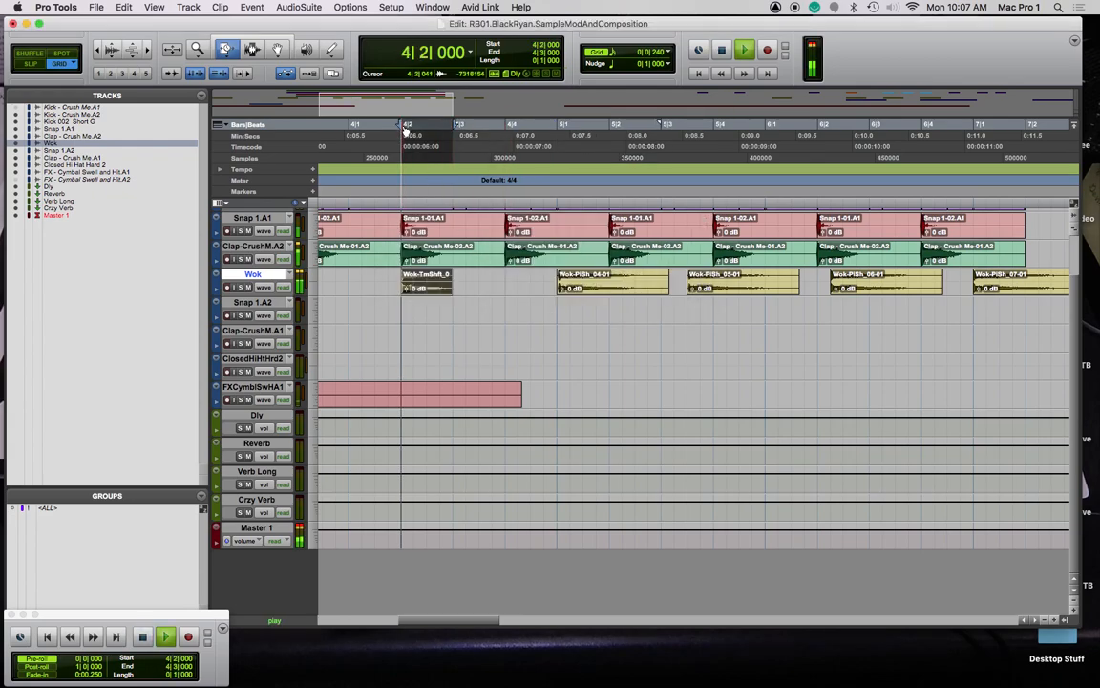
pyautogui.click(241, 288)
pyautogui.press('space')
pyautogui.press('space')
pyautogui.press('space')
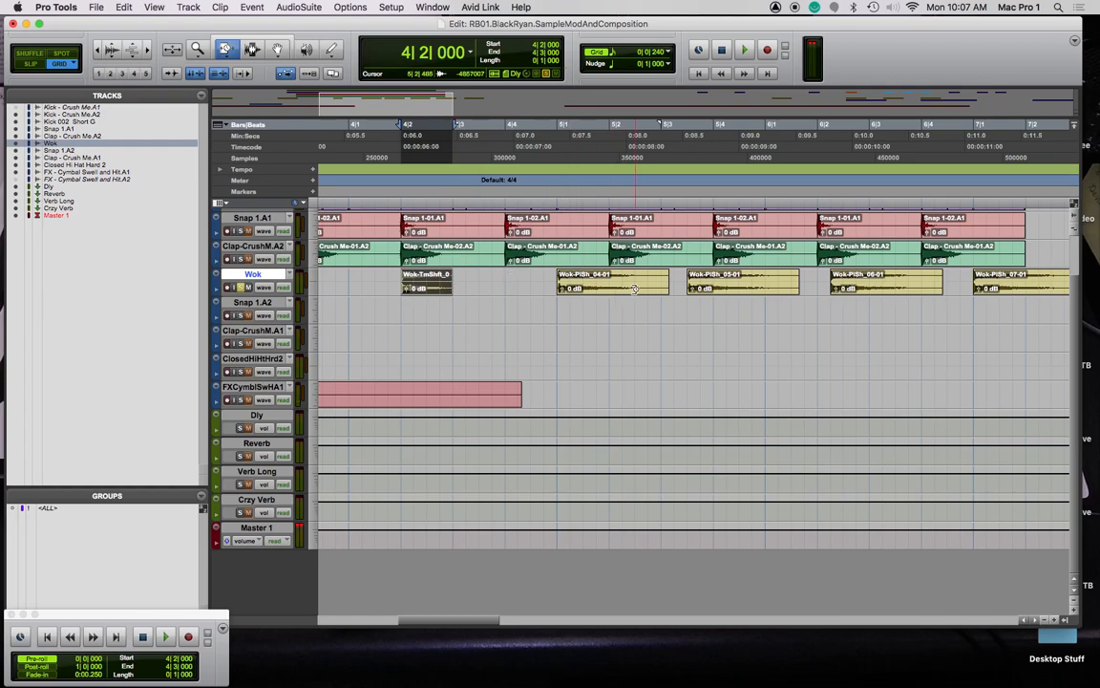
pyautogui.moveTo(659, 287); pyautogui.dragTo(611, 285)
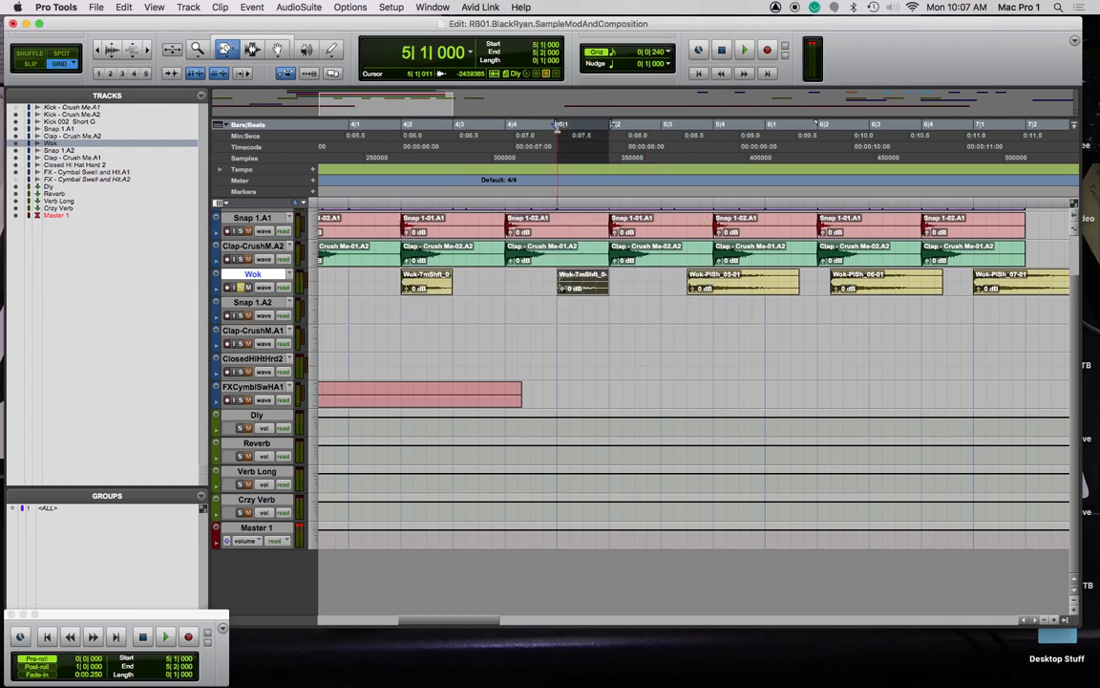
pyautogui.press('space')
# Time-compress the remaining Wok clips, Wok-PiSh_05-01 through Wok-PiSh_08-01, shorter
pyautogui.moveTo(798, 288); pyautogui.dragTo(726, 307)
pyautogui.moveTo(937, 289); pyautogui.dragTo(881, 302)
pyautogui.hscroll(3, 956, 291)
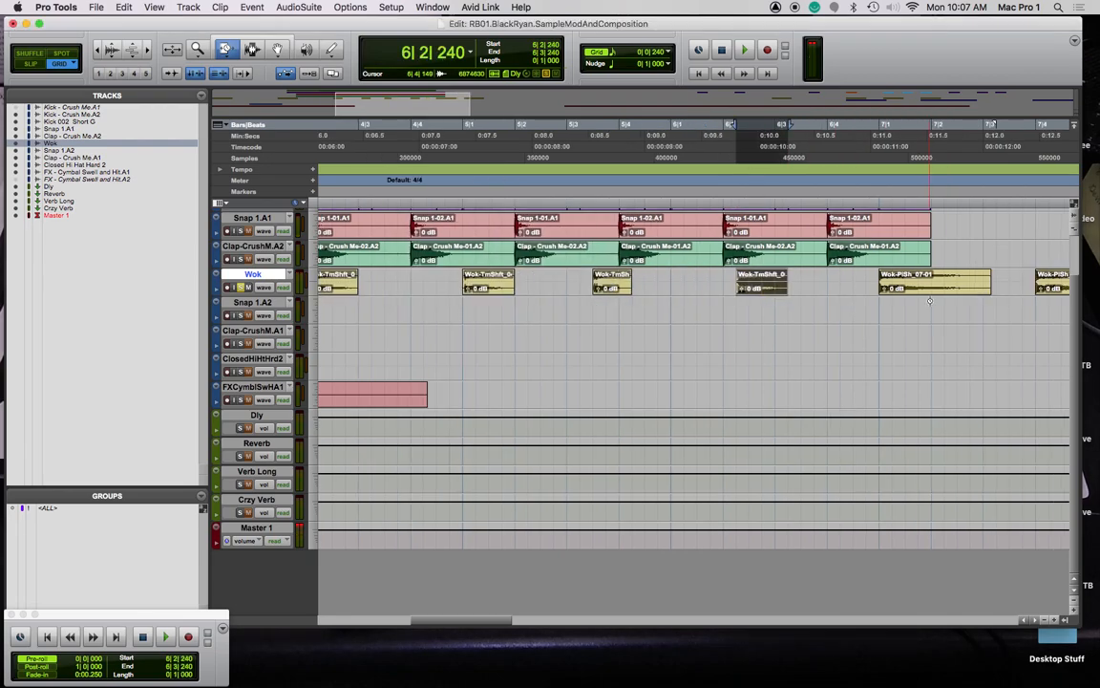
pyautogui.moveTo(987, 288); pyautogui.dragTo(936, 296)
pyautogui.hscroll(5, 964, 296)
pyautogui.moveTo(806, 289); pyautogui.dragTo(752, 288)
pyautogui.hscroll(-10, 753, 288)
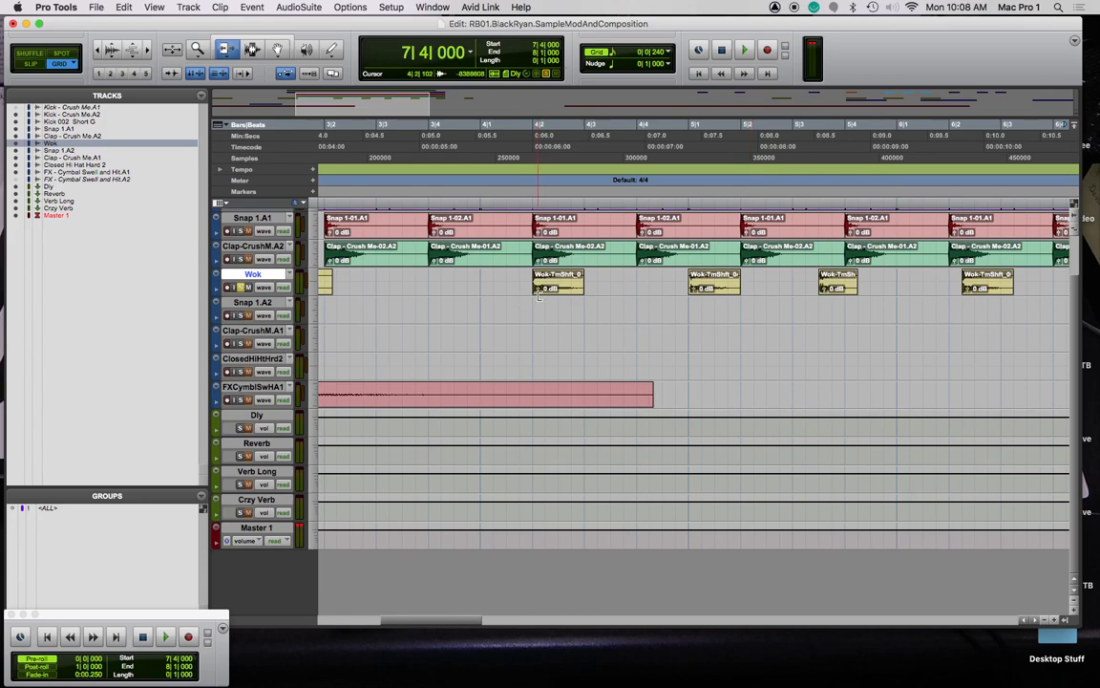
pyautogui.press('F8')
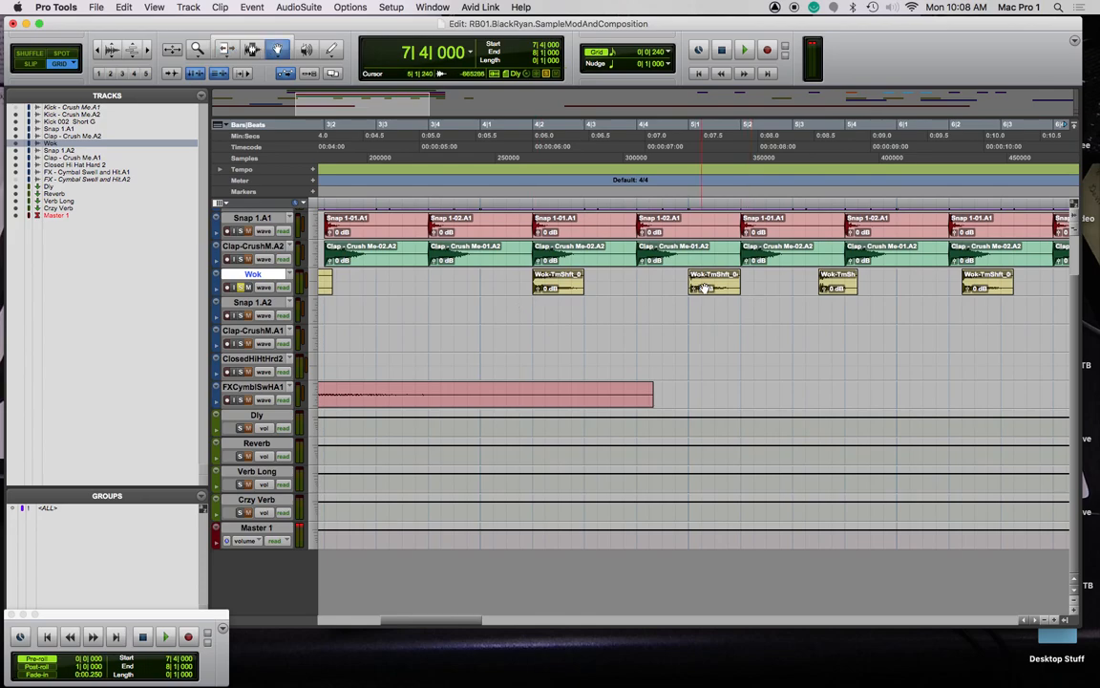
pyautogui.scroll(1, 462, 246)
pyautogui.hscroll(-1, 464, 237)
# Zoom out and play the arrangement from bar 3
pyautogui.press('r')
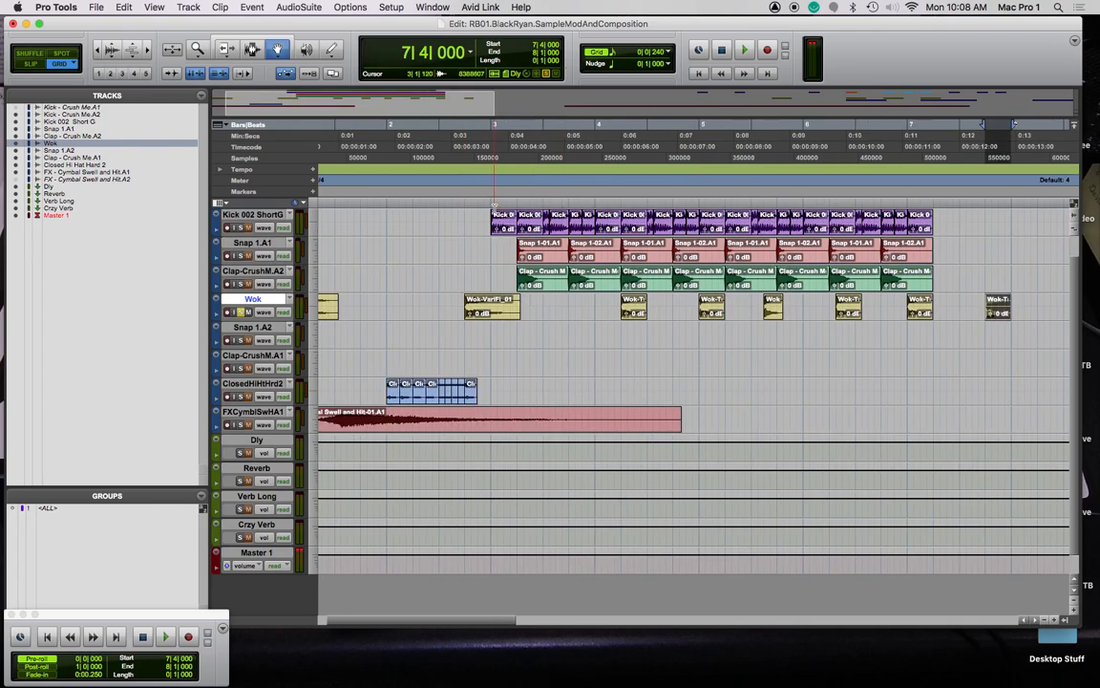
pyautogui.click(495, 205)
pyautogui.press('space')
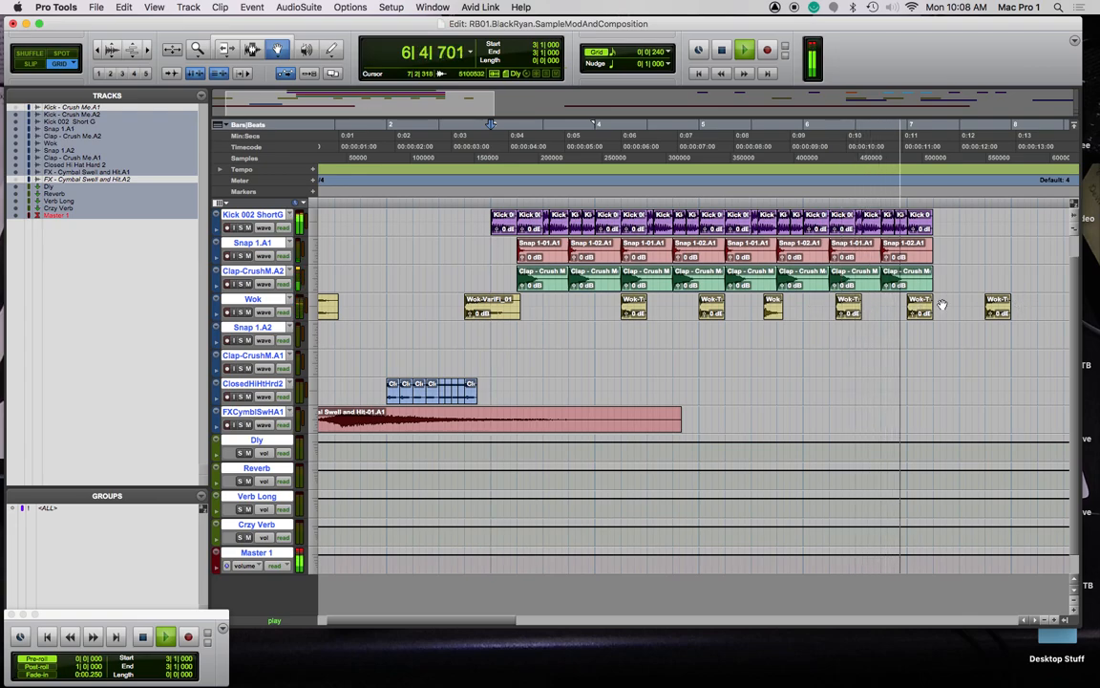
pyautogui.press('space')
# Move the later Wok clips earlier, to about 5|3|480, 5|4|720 and 6|1|720
pyautogui.moveTo(774, 314); pyautogui.dragTo(748, 313)
pyautogui.moveTo(849, 313); pyautogui.dragTo(777, 310)
pyautogui.moveTo(920, 311); pyautogui.dragTo(810, 314)
pyautogui.moveTo(999, 311); pyautogui.dragTo(851, 313)
# Set the edit position at 4|4|720 and zoom in closely around bar 5
pyautogui.click(693, 202)
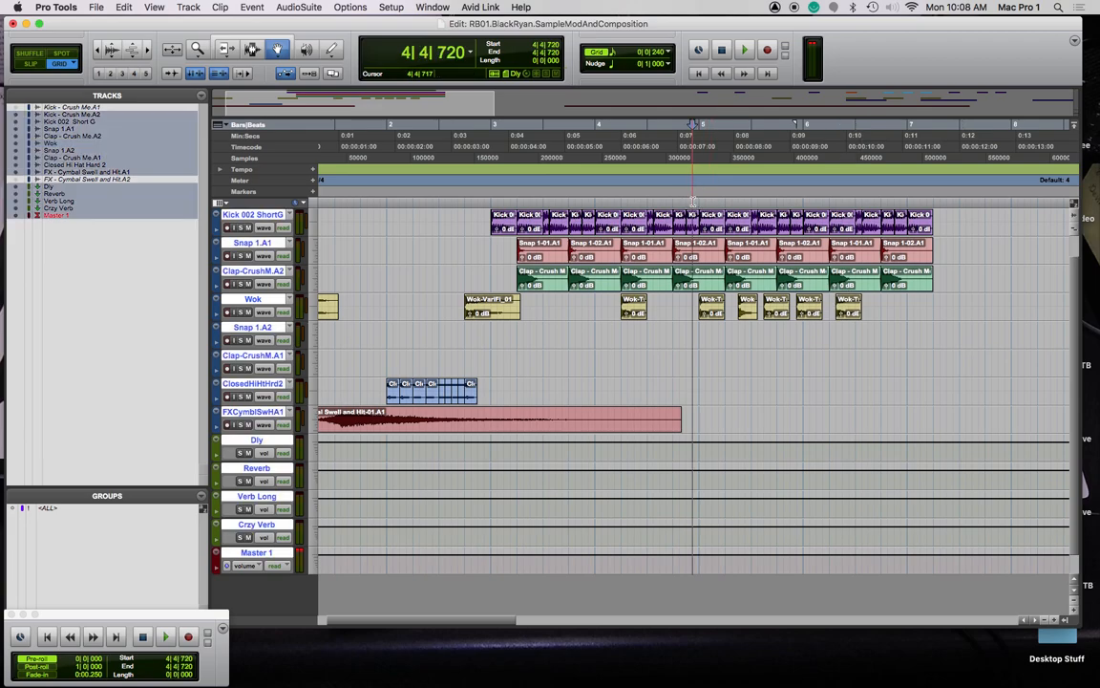
pyautogui.press('t')
pyautogui.press('t')
pyautogui.press('t')
pyautogui.hscroll(8, 692, 198)
pyautogui.hscroll(-1, 692, 197)
pyautogui.hscroll(-3, 476, 383)
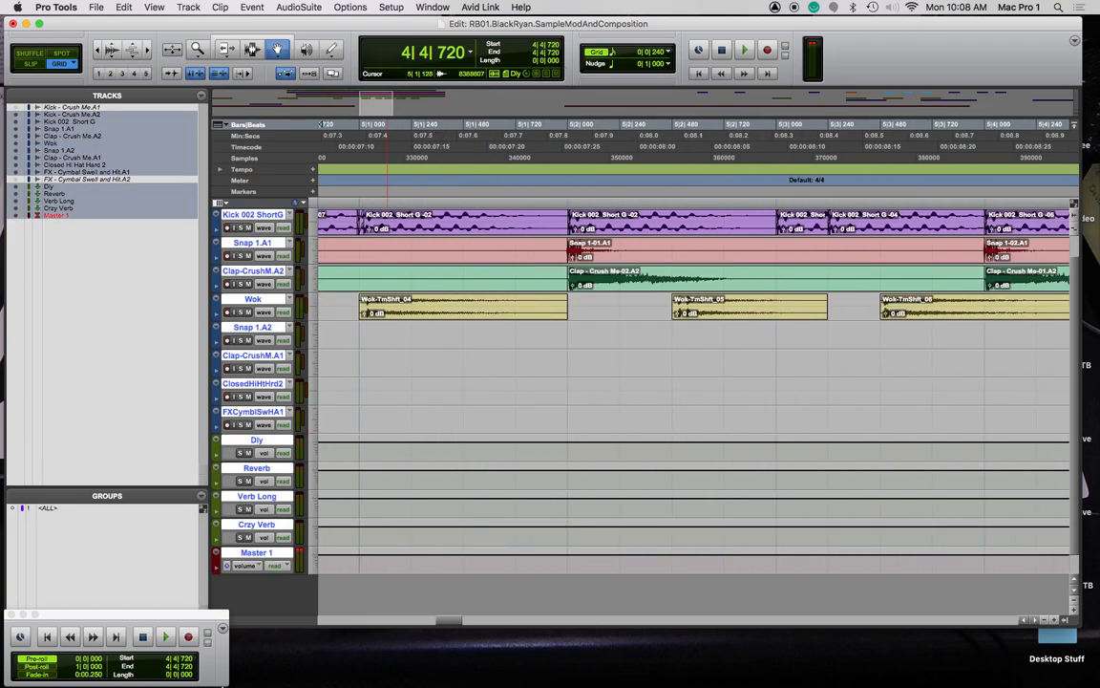
# Close the Transport window and hide the Tracks list, then briefly play the session
pyautogui.moveTo(183, 616); pyautogui.dragTo(328, 609)
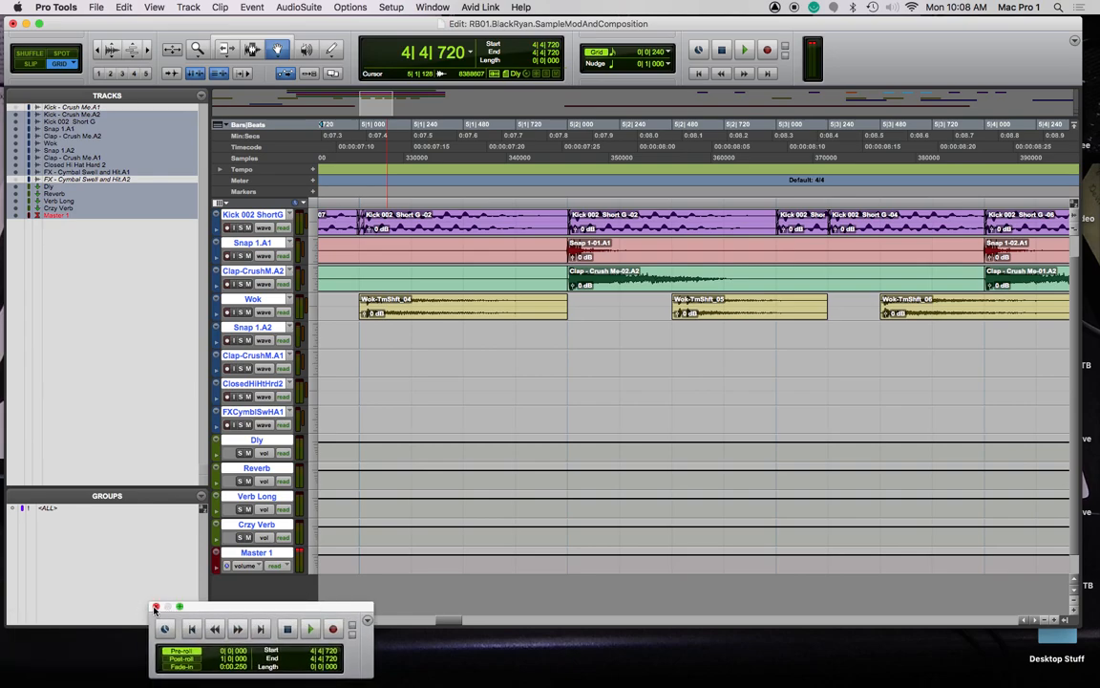
pyautogui.click(156, 607)
pyautogui.click(216, 622)
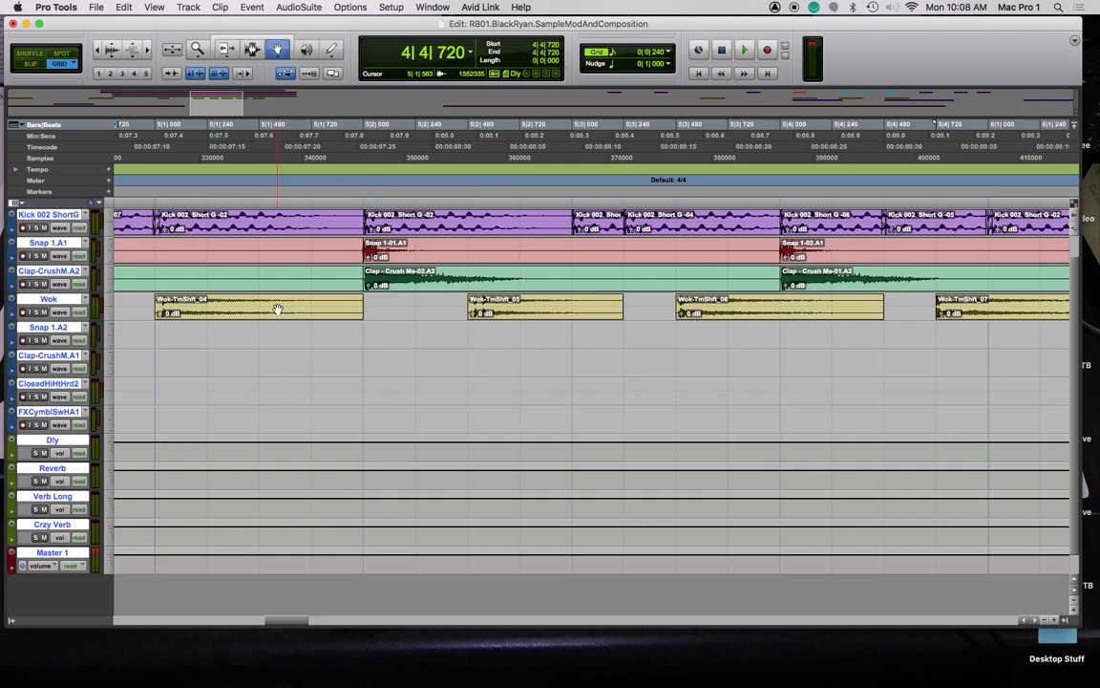
pyautogui.hscroll(-5, 277, 308)
pyautogui.press('space')
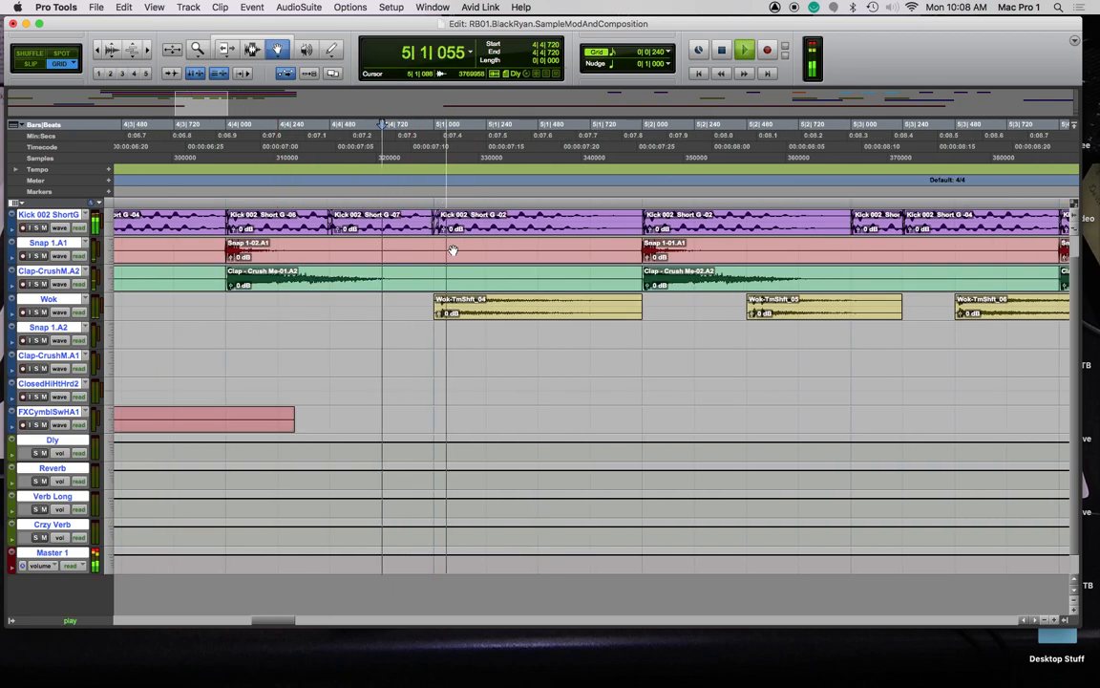
pyautogui.press('space')
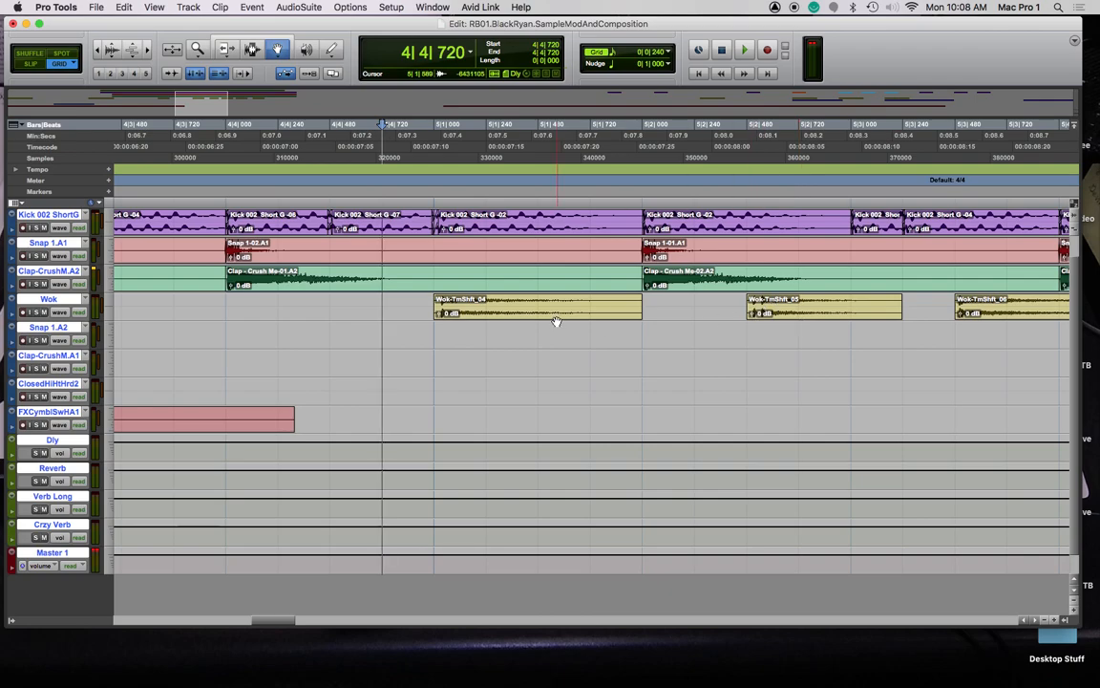
# Slide the Wok-TmShft_05, _06 and following clips back-to-back against Wok_04 from bar 5
pyautogui.moveTo(829, 309); pyautogui.dragTo(625, 321)
pyautogui.hscroll(1, 898, 326)
pyautogui.moveTo(997, 313); pyautogui.dragTo(647, 314)
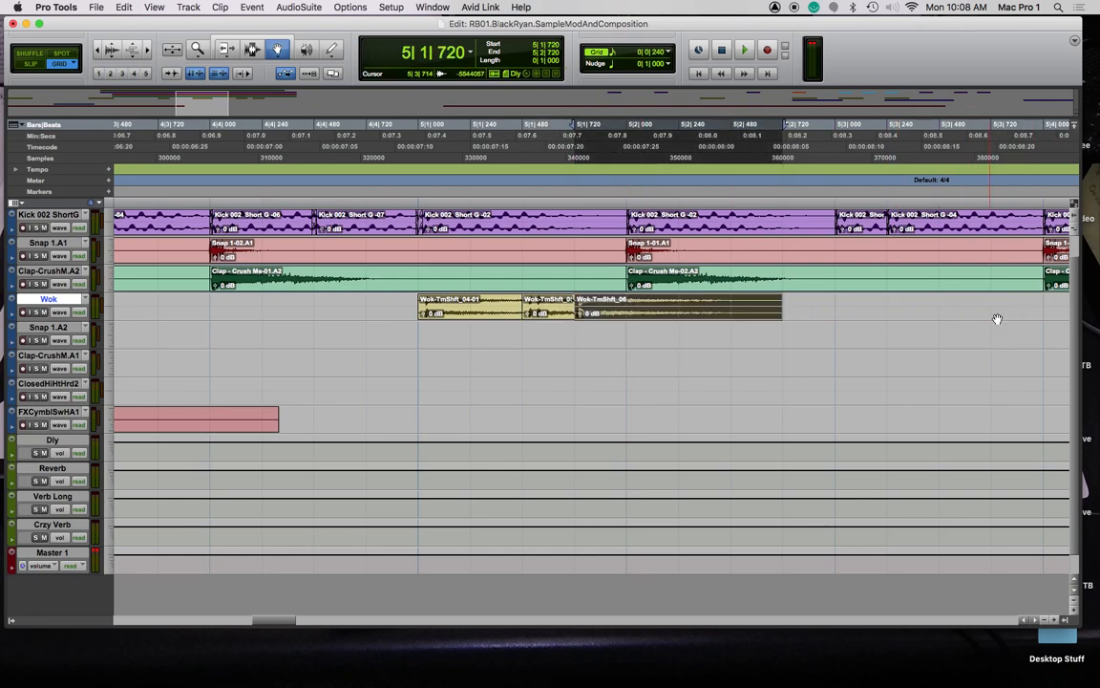
pyautogui.hscroll(4, 989, 314)
pyautogui.moveTo(910, 311); pyautogui.dragTo(405, 314)
pyautogui.rightClick(466, 306)
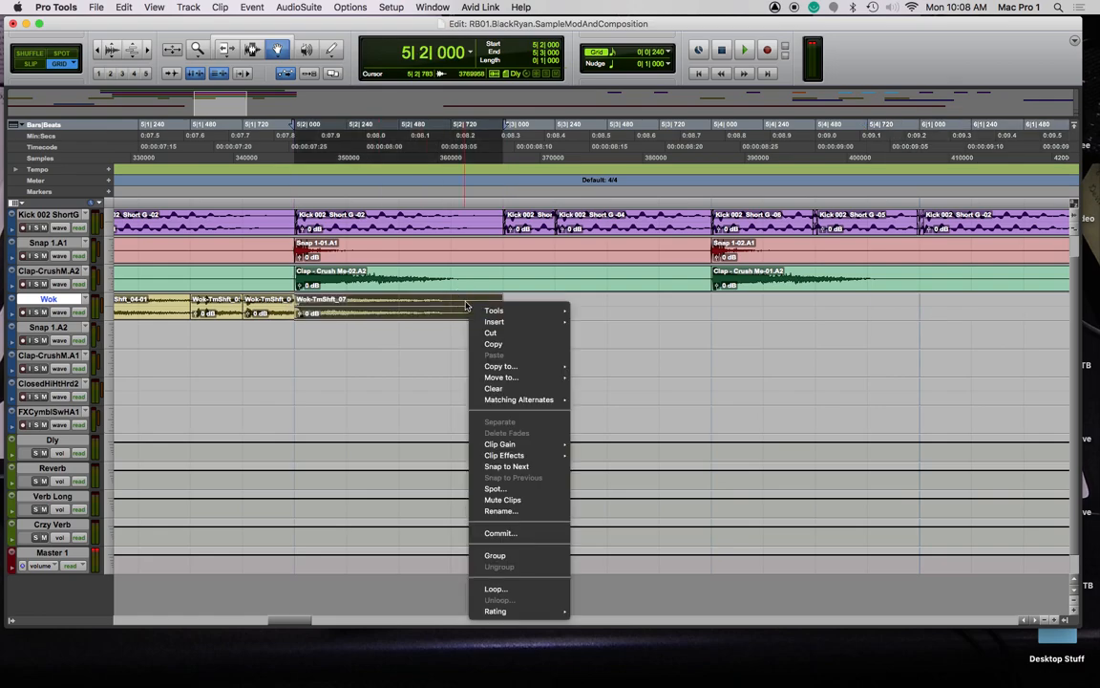
pyautogui.click(680, 310)
pyautogui.hscroll(5, 680, 309)
pyautogui.moveTo(905, 321); pyautogui.dragTo(289, 322)
pyautogui.hscroll(-4, 288, 326)
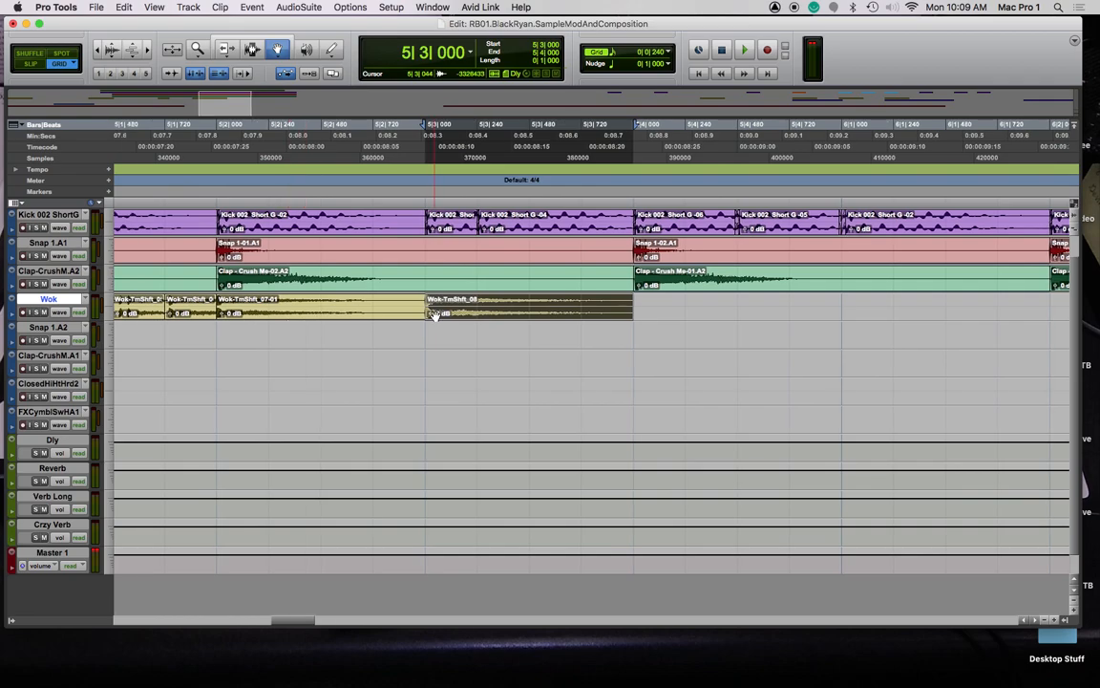
pyautogui.hscroll(-10, 288, 326)
pyautogui.hscroll(5, 694, 283)
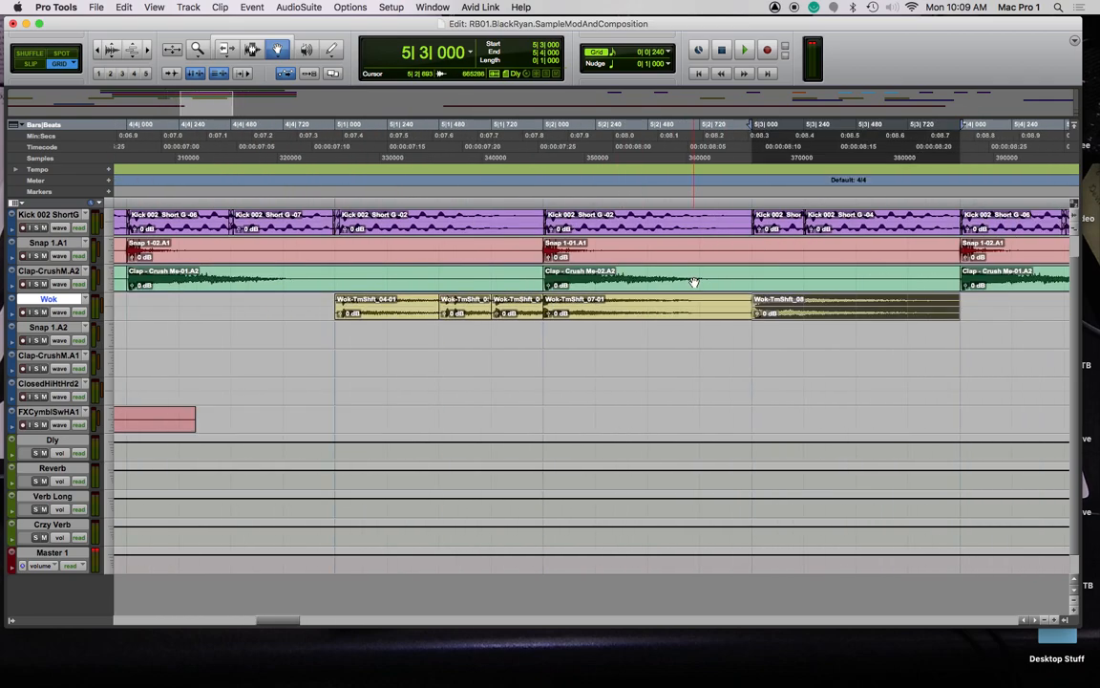
# Audition from 5|1|000 and move Wok-TmShft_08 earlier to 5|2|480
pyautogui.press('r')
pyautogui.click(458, 200)
pyautogui.press('space')
pyautogui.press('space')
pyautogui.moveTo(719, 312); pyautogui.dragTo(473, 320)
# Select 5|1–5|3 and duplicate the Wok clip pattern four times, past bar 7
pyautogui.press('F7')
pyautogui.press('super+d')
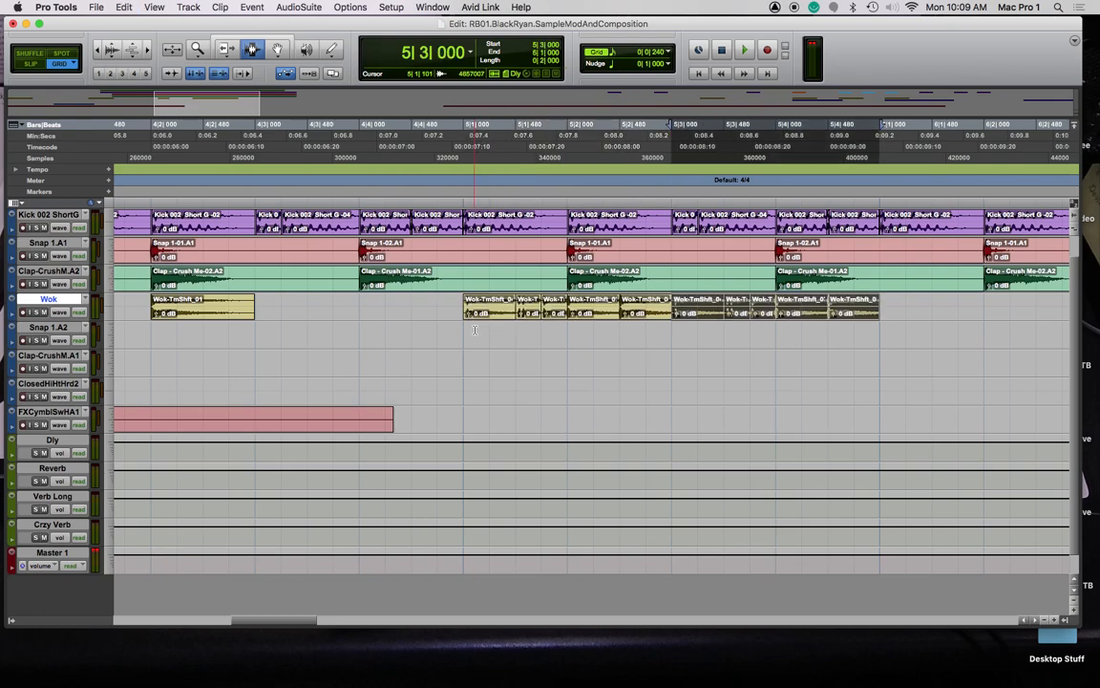
pyautogui.press('super+d')
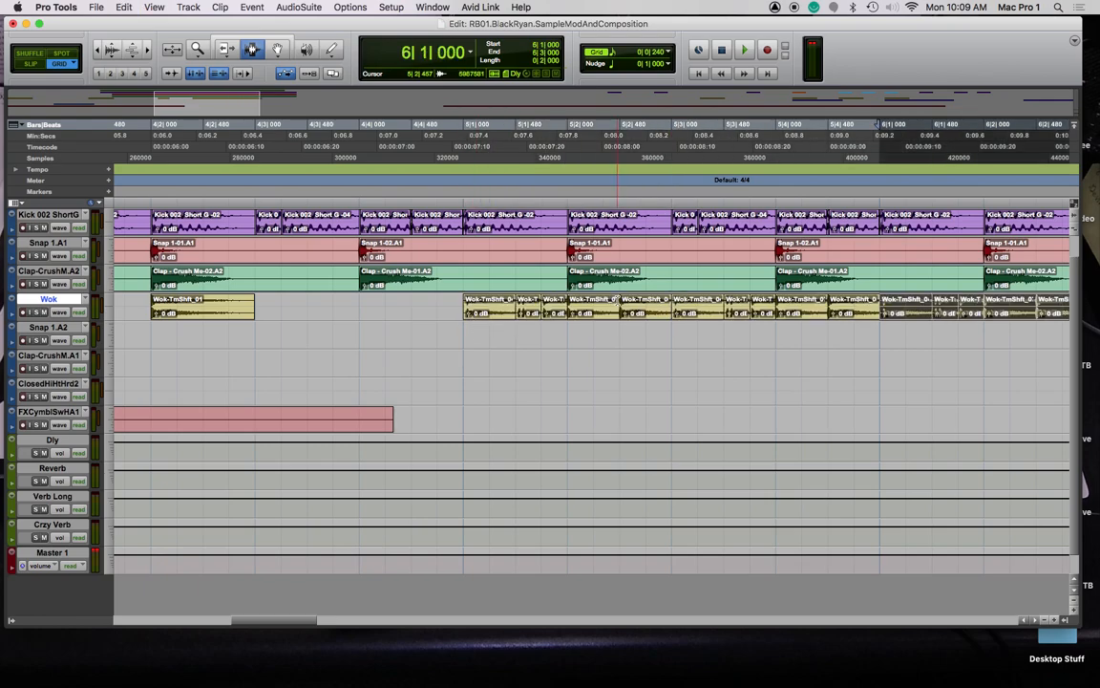
pyautogui.hscroll(5, 593, 382)
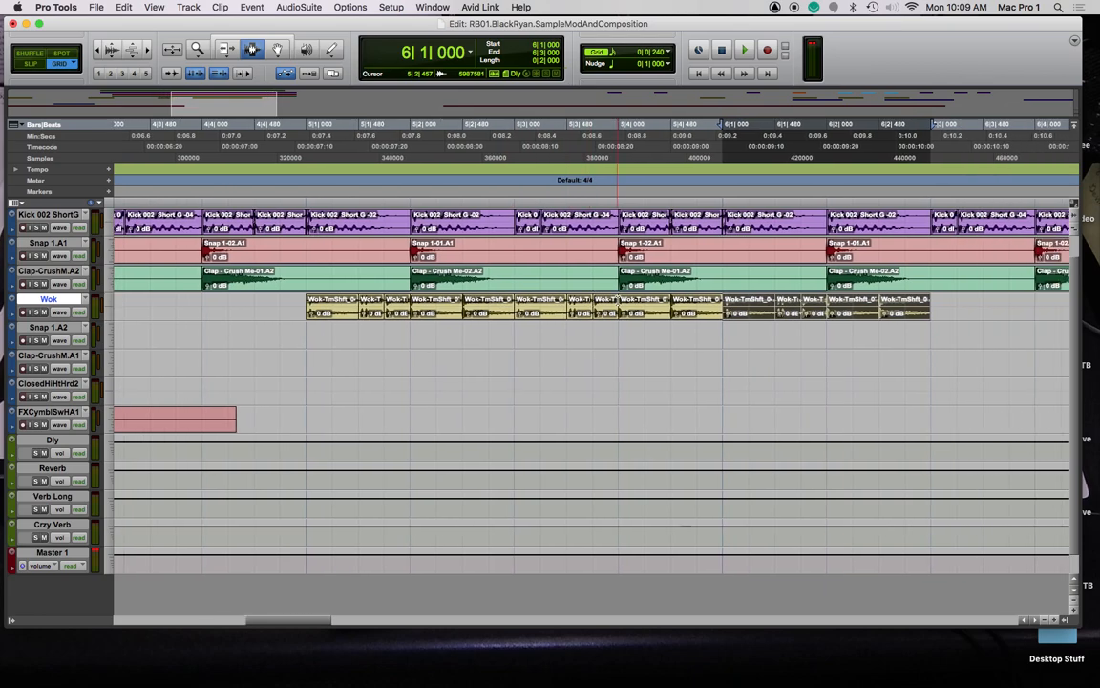
pyautogui.hscroll(8, 617, 301)
pyautogui.press('super+d')
pyautogui.hscroll(-15, 617, 300)
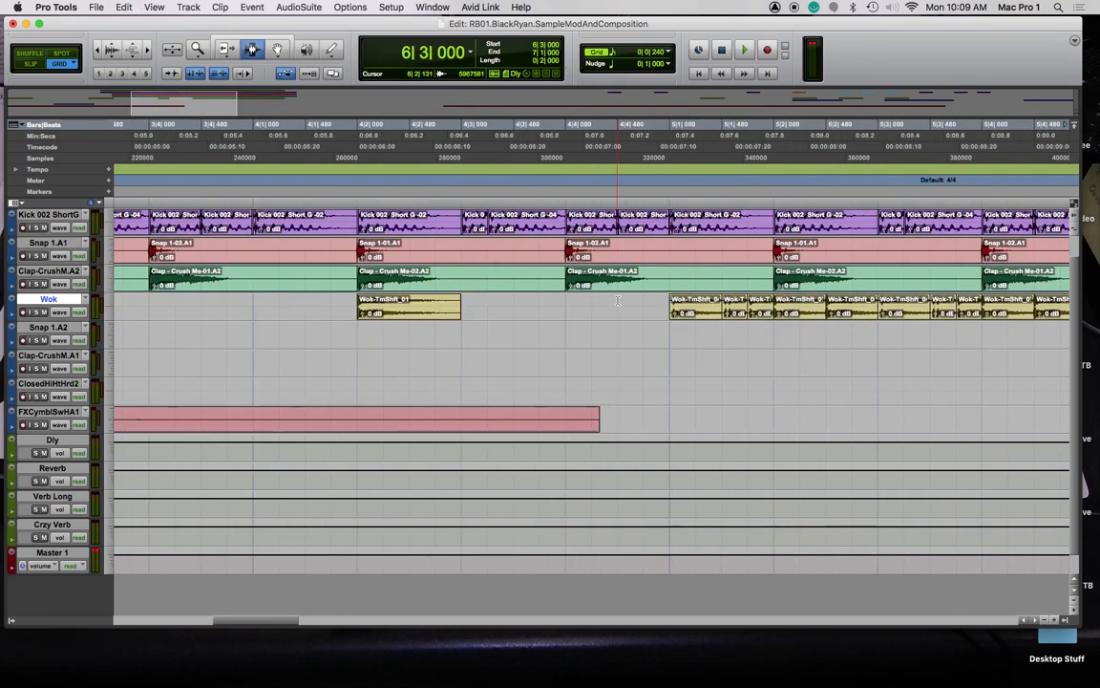
pyautogui.hscroll(-10, 617, 301)
pyautogui.hscroll(15, 617, 301)
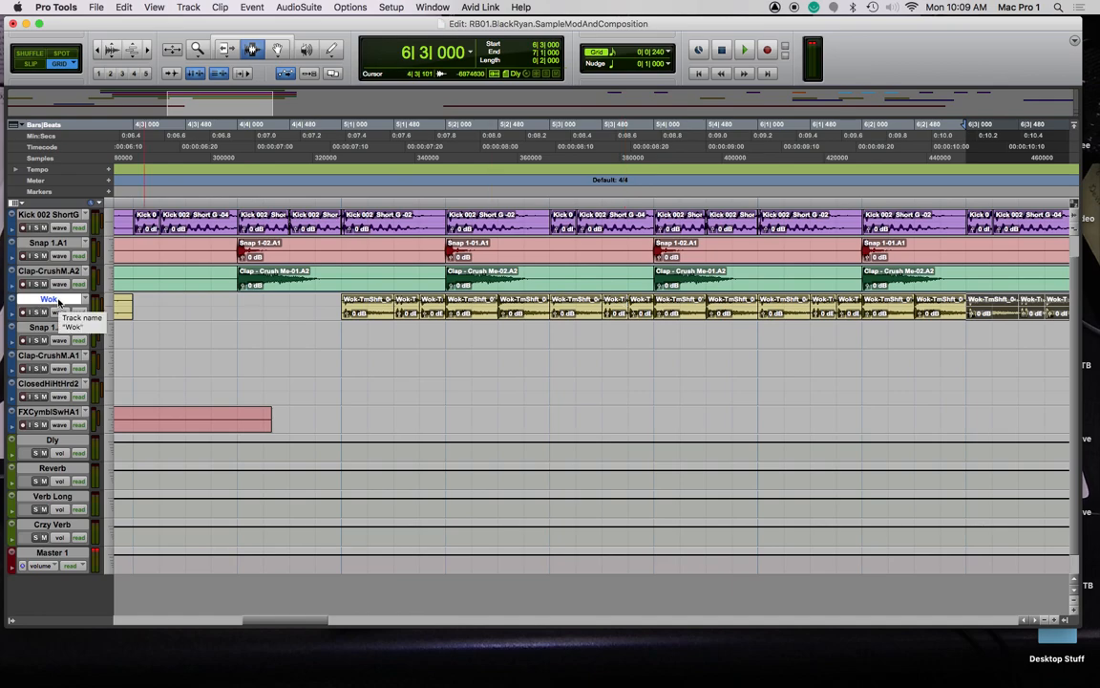
pyautogui.press('super+d')
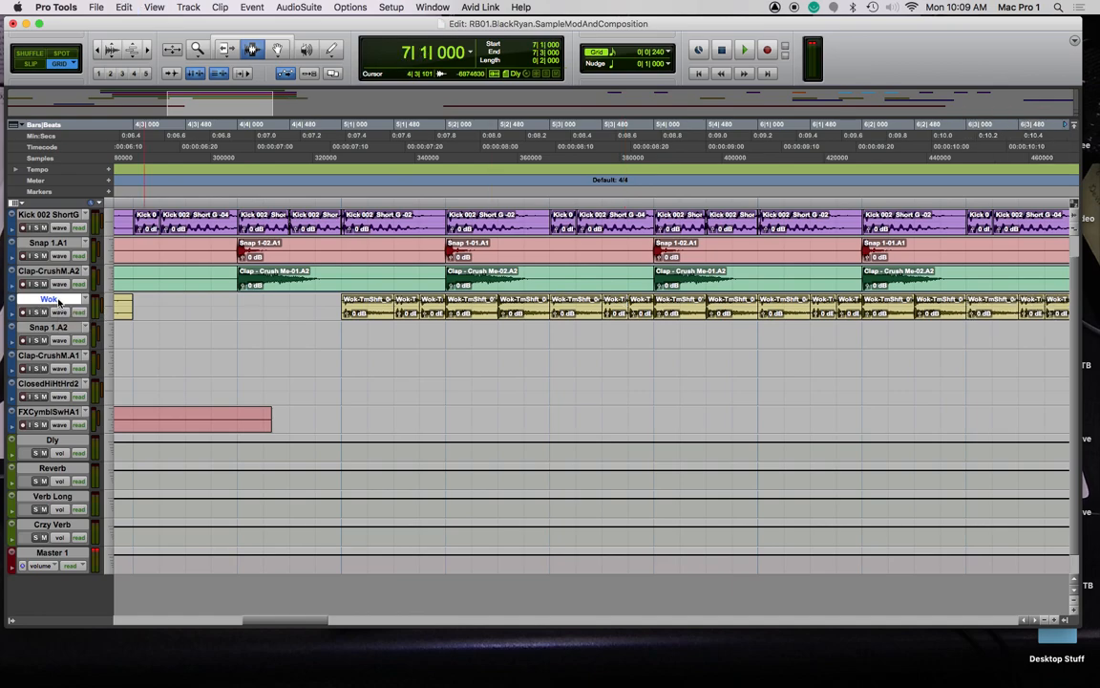
# Undo the last duplication and duplicate the Wok track once, creating Wok.dup1
pyautogui.press('super+z')
pyautogui.rightClick(56, 303)
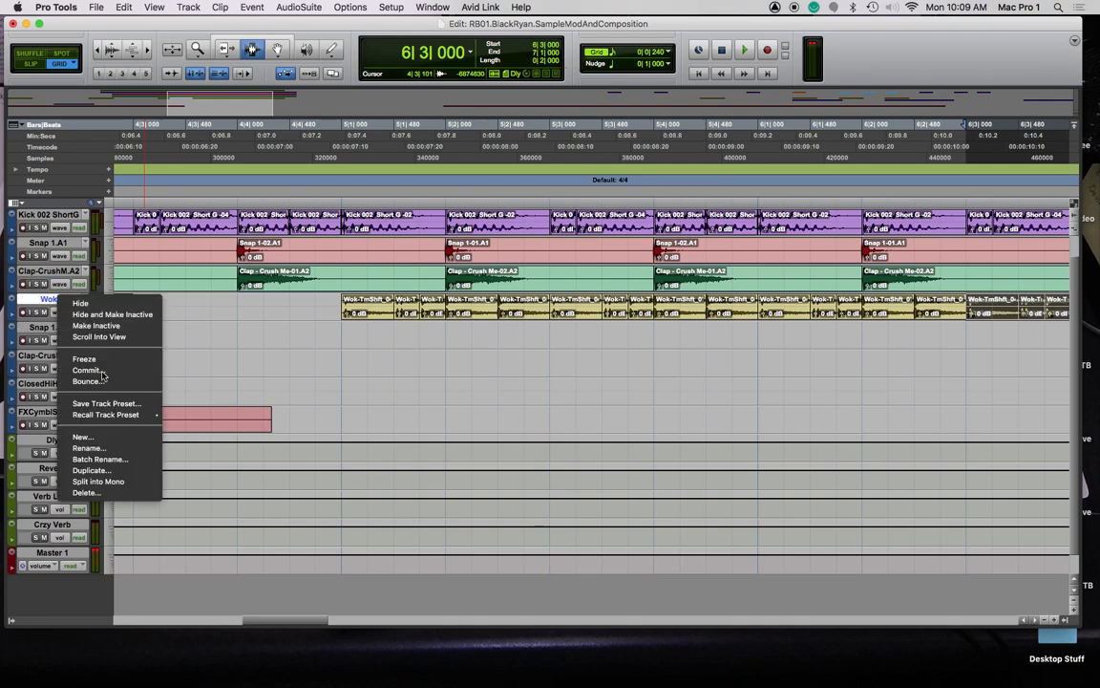
pyautogui.click(128, 472)
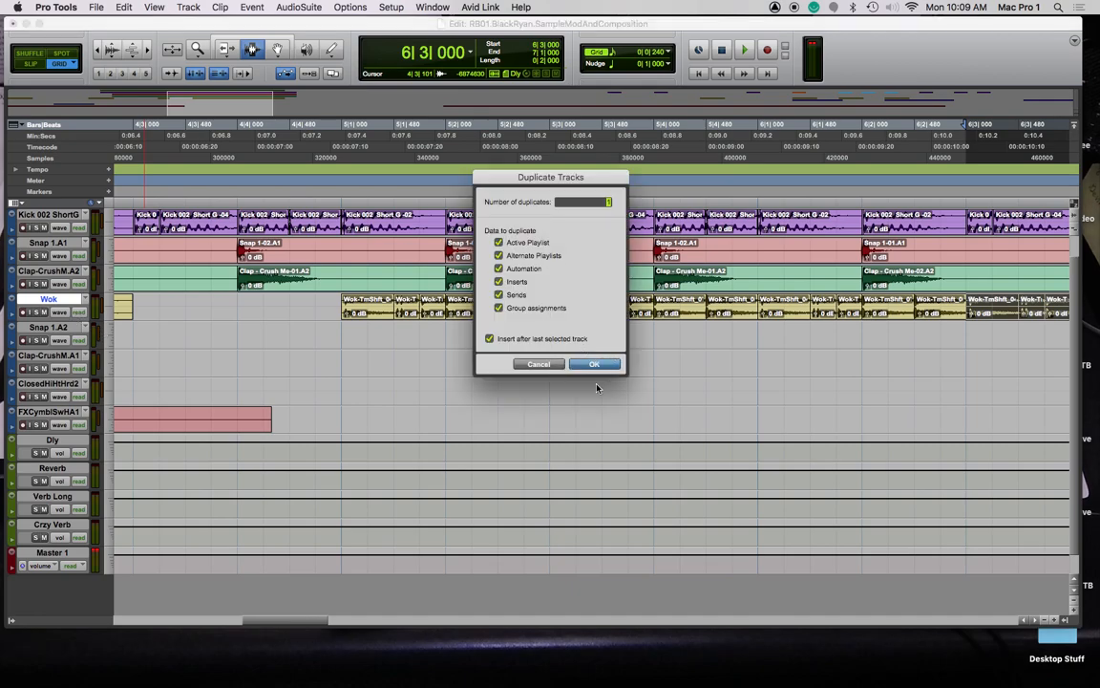
pyautogui.press('Return')
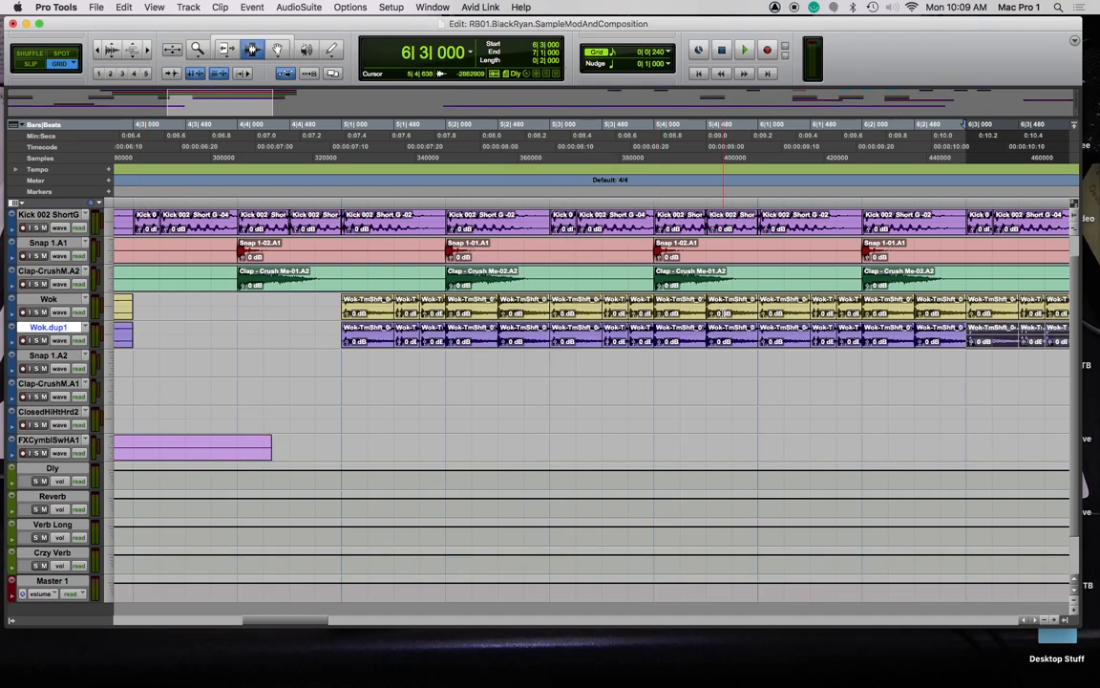
# Delete the Wok.dup1 clips before bar 6, then select bar 6 to bar 7 on Wok.dup1
pyautogui.moveTo(334, 333); pyautogui.dragTo(750, 335)
pyautogui.press('Delete')
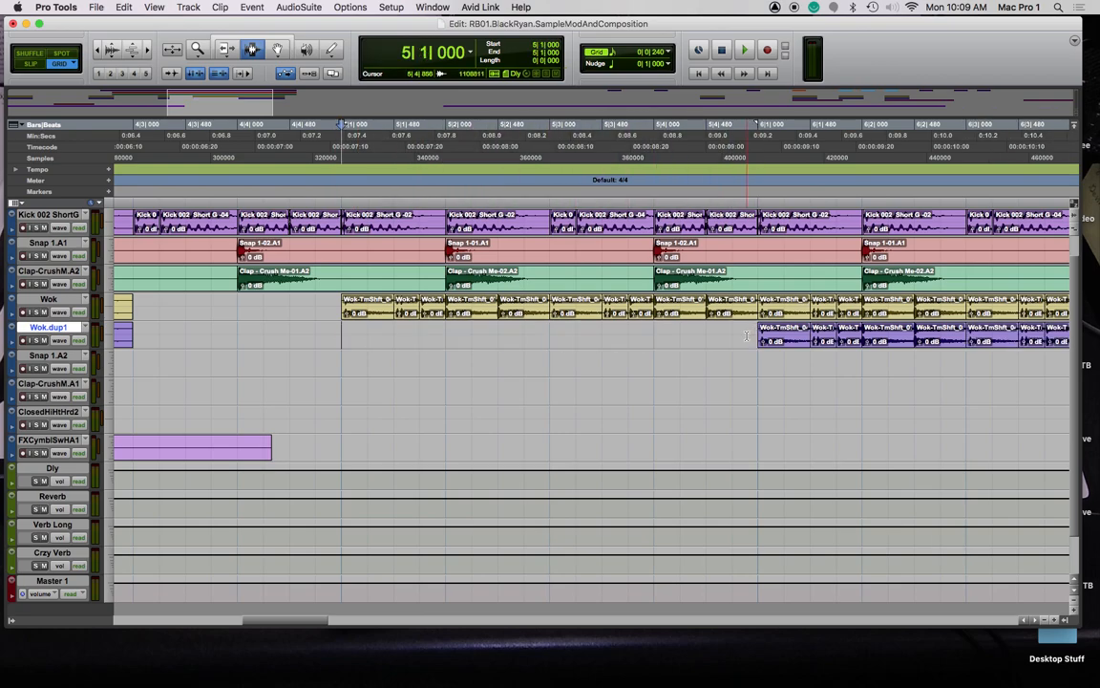
pyautogui.hscroll(5, 761, 336)
pyautogui.moveTo(406, 342); pyautogui.dragTo(812, 330)
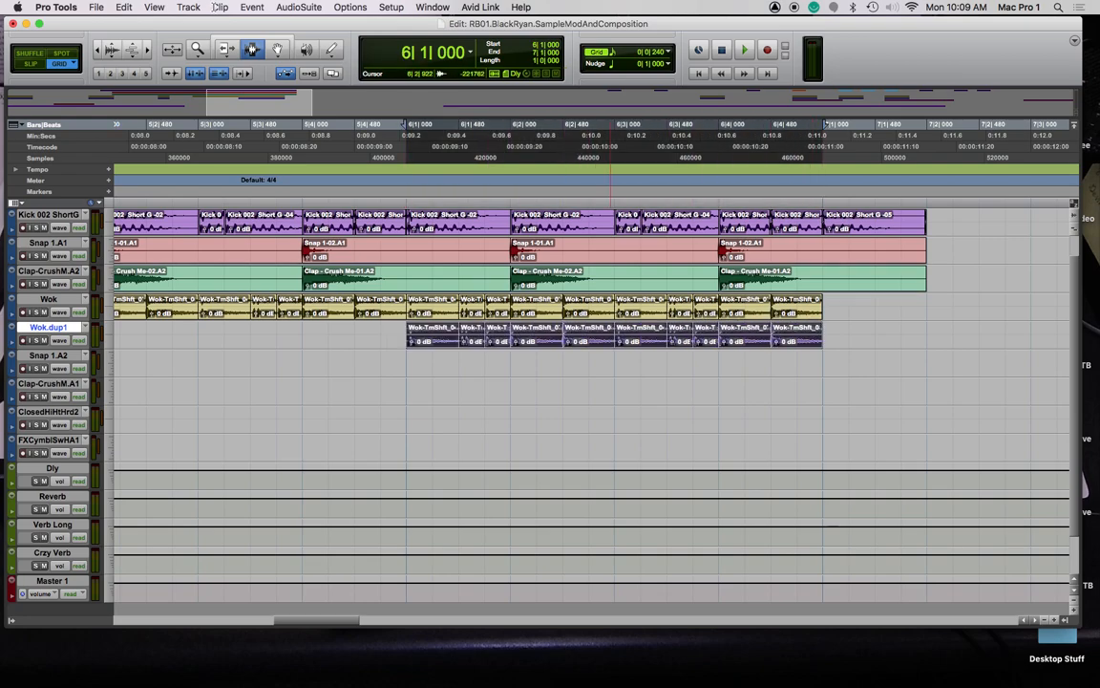
# Render Pitch Shift Legacy at +12 semitones onto the Wok.dup1 bar 6–7 section
pyautogui.click(318, 6)
pyautogui.moveTo(325, 48)
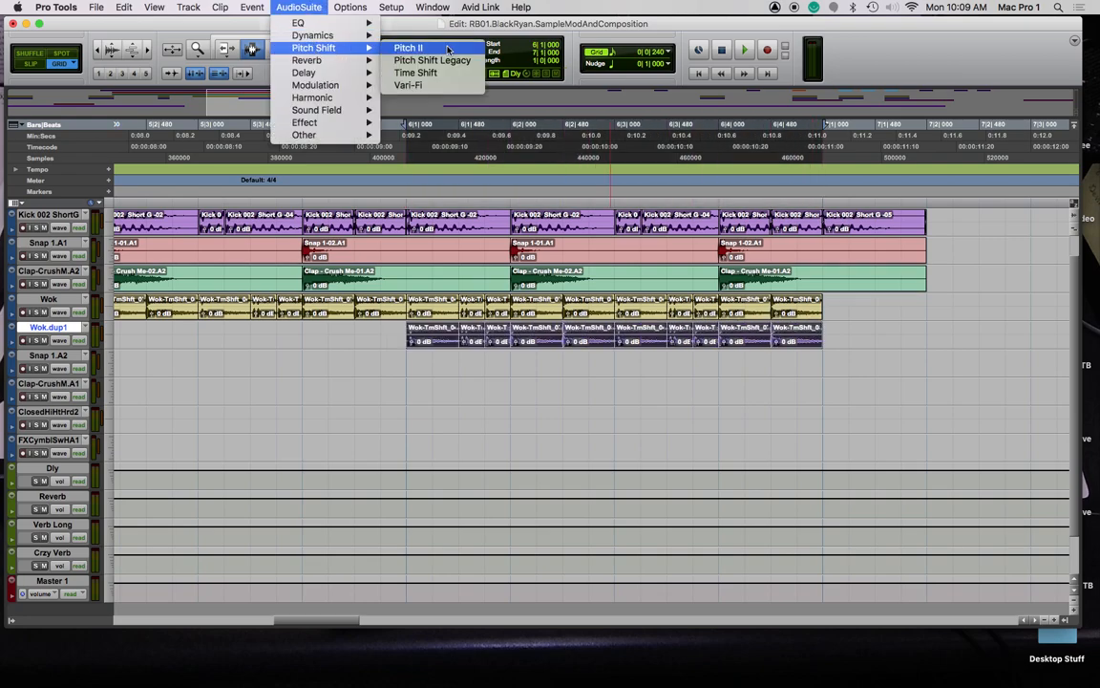
pyautogui.click(436, 60)
pyautogui.moveTo(530, 112); pyautogui.dragTo(558, 116)
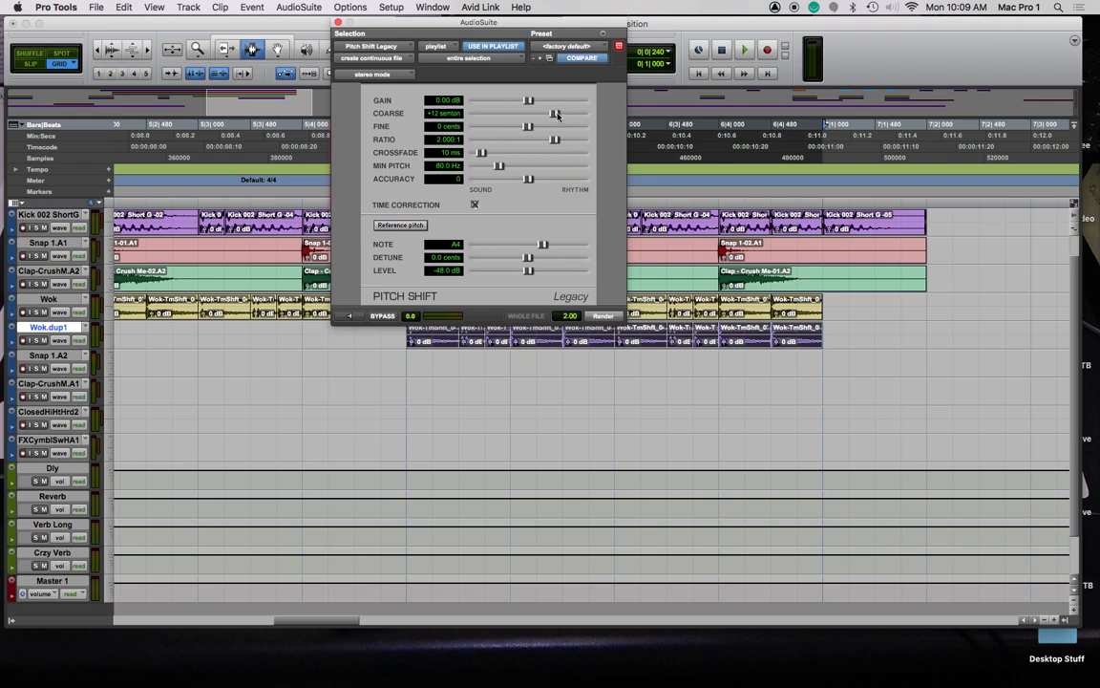
pyautogui.click(605, 318)
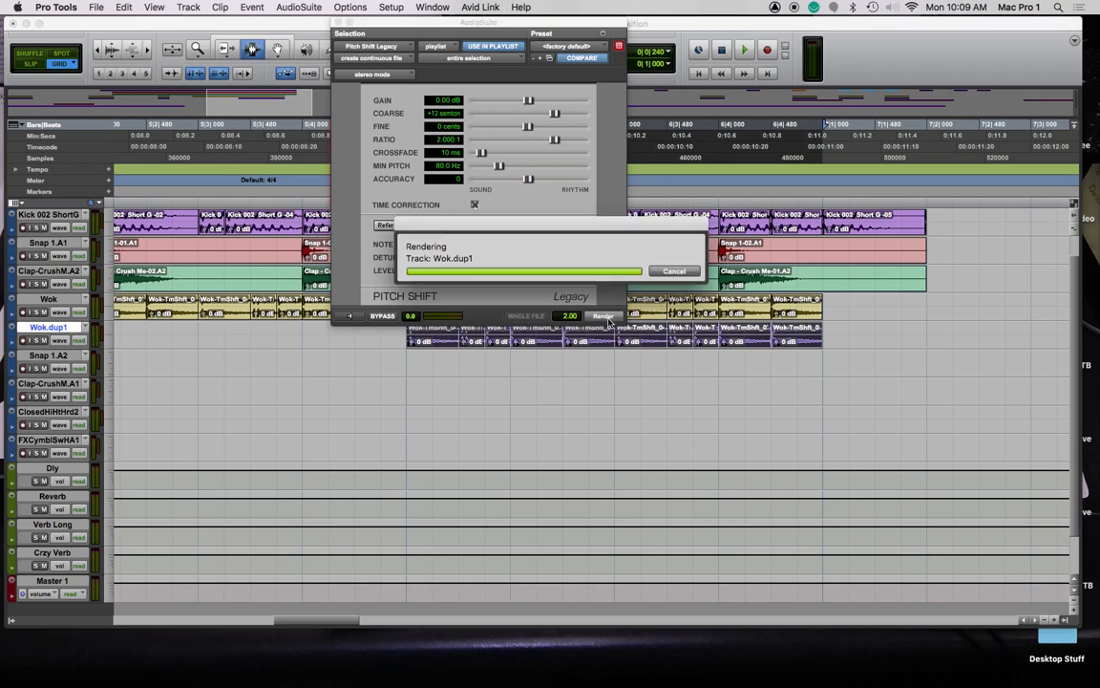
pyautogui.click(338, 22)
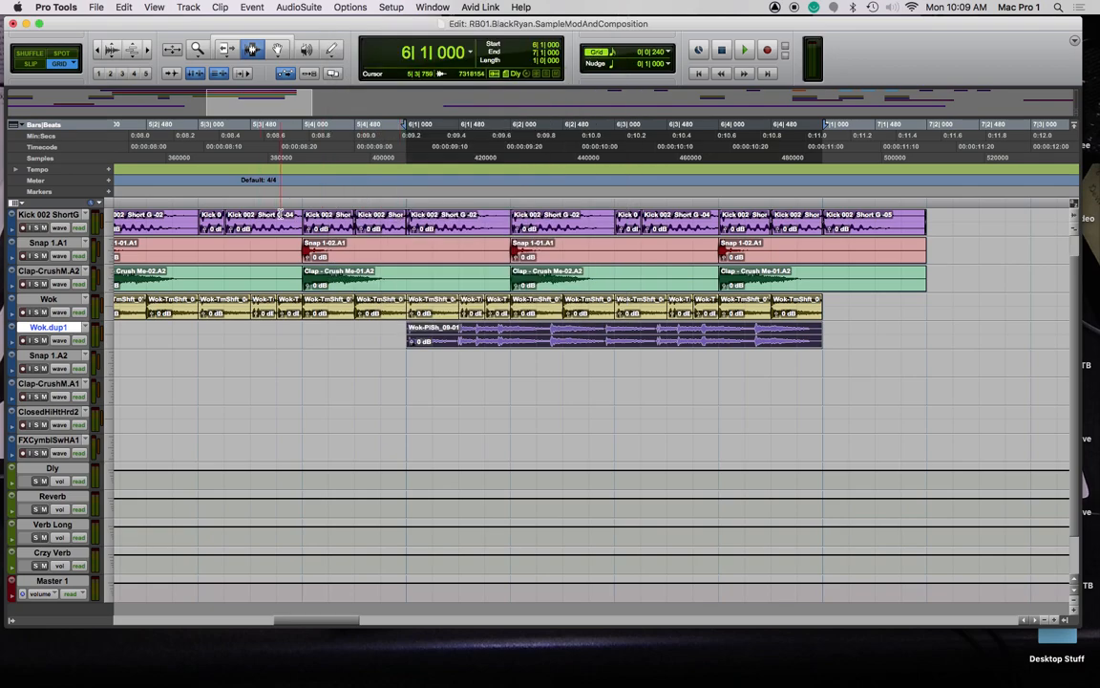
# Play from bar 5 to hear the octave-up result, then select the processed clip and zoom into bar 6
pyautogui.press('r')
pyautogui.press('r')
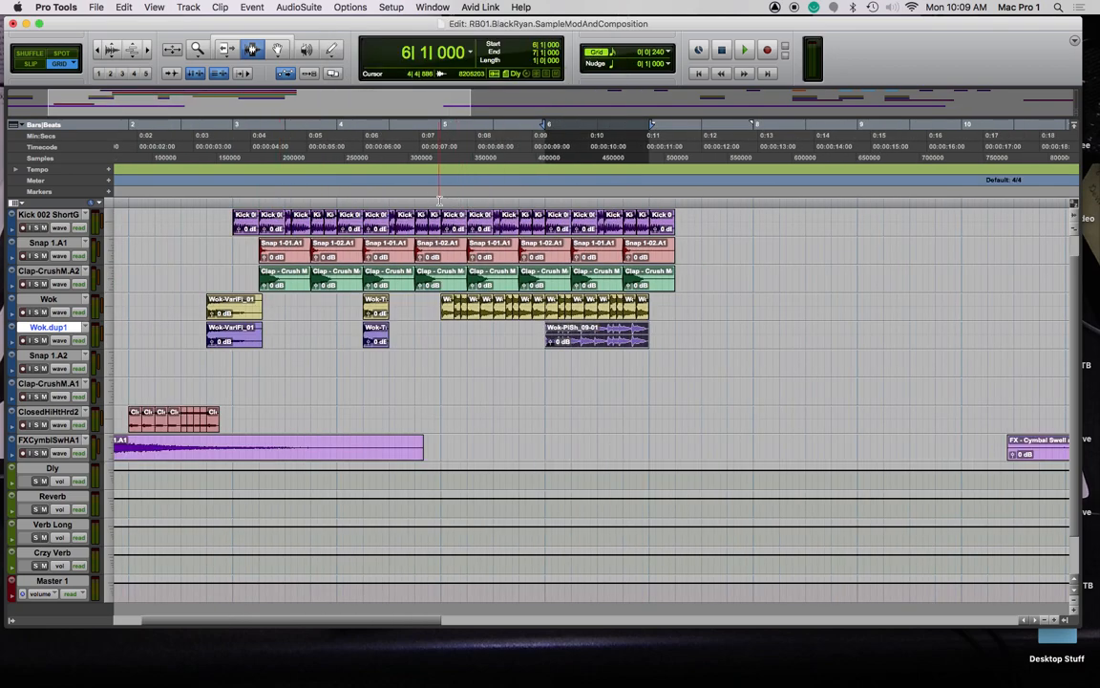
pyautogui.click(440, 199)
pyautogui.press('space')
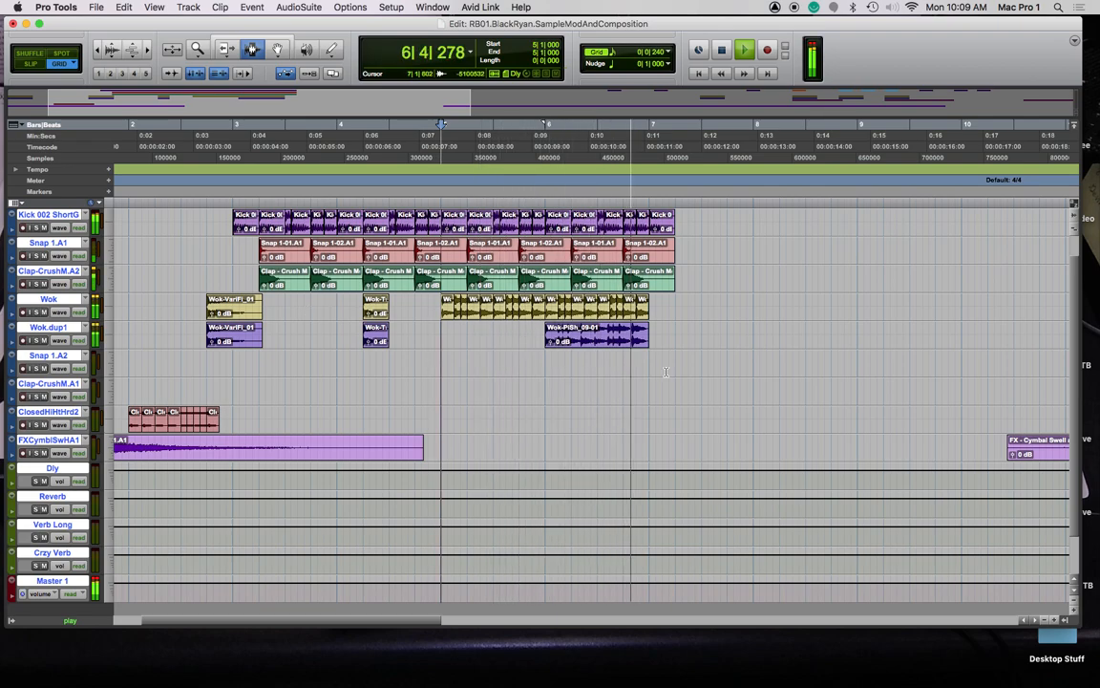
pyautogui.press('space')
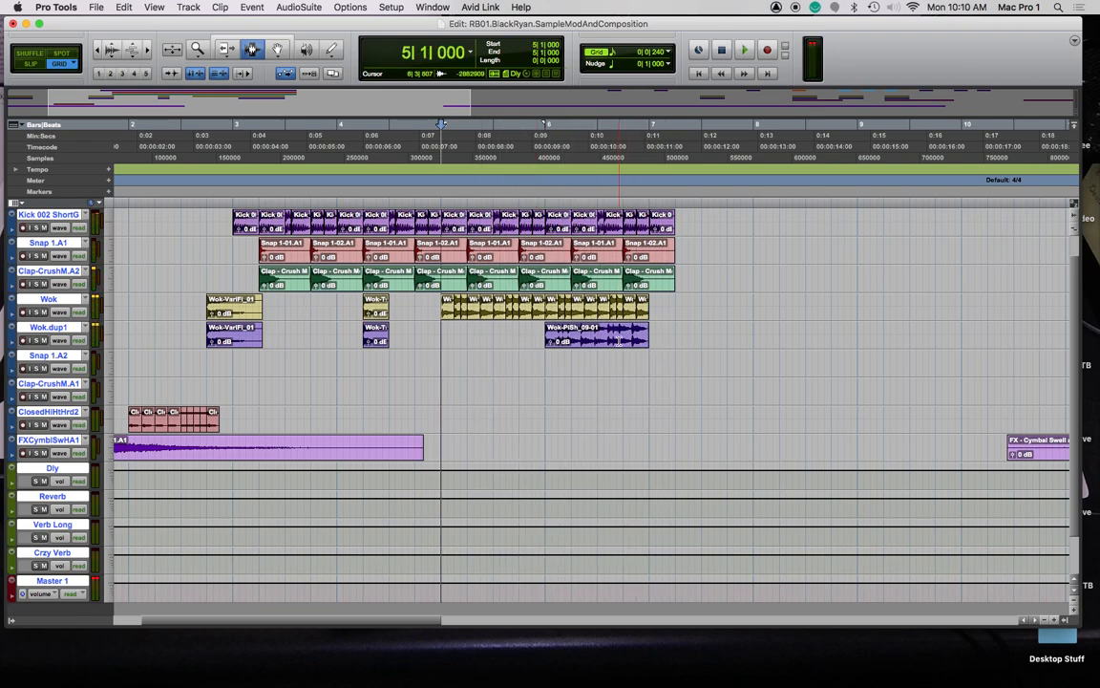
pyautogui.doubleClick(620, 341)
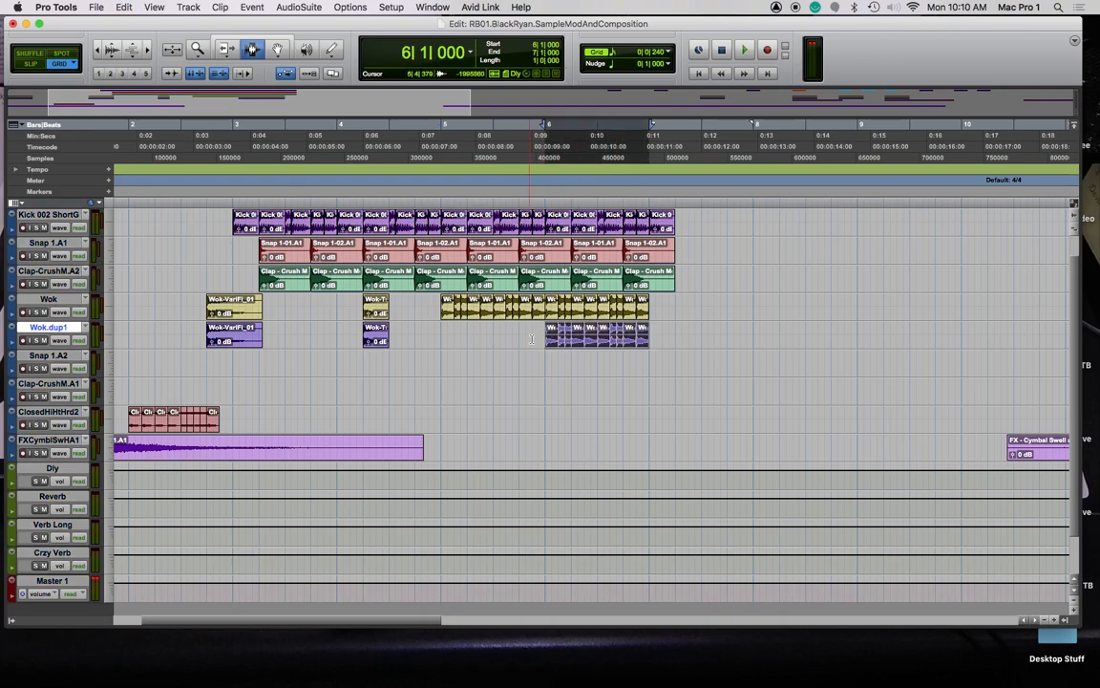
pyautogui.press('super+bracketright')
pyautogui.press('super+bracketright')
pyautogui.press('super+bracketright')
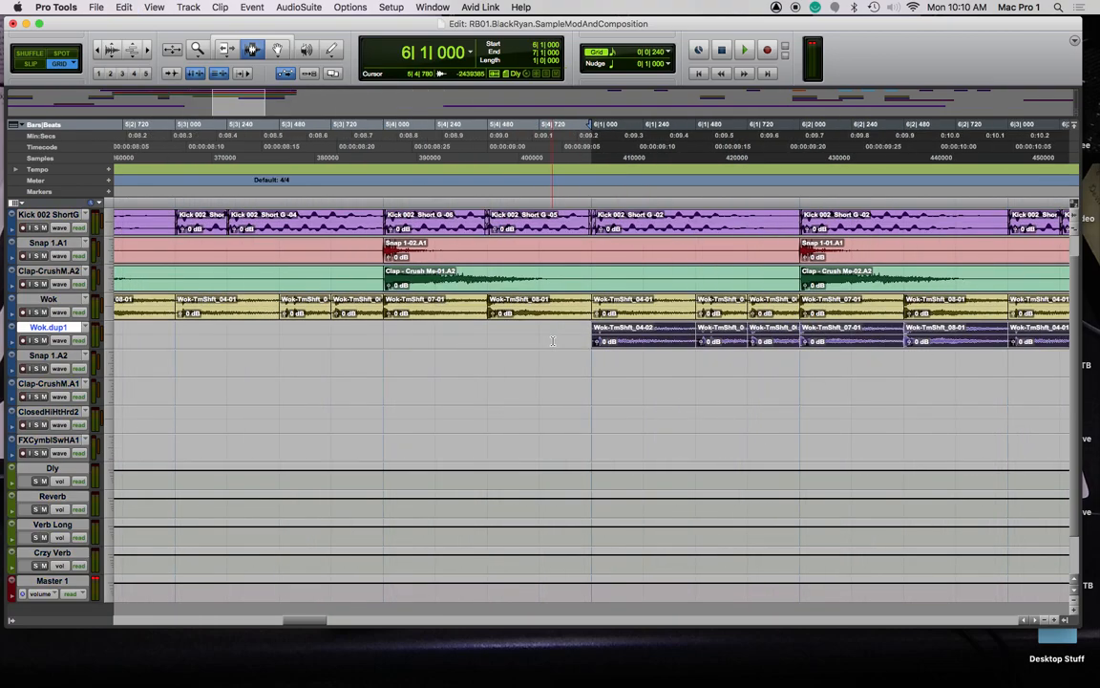
# Preview and render Pitch II at +12 semitones onto the Wok.dup1 bar 6–7 section
pyautogui.hscroll(5, 565, 339)
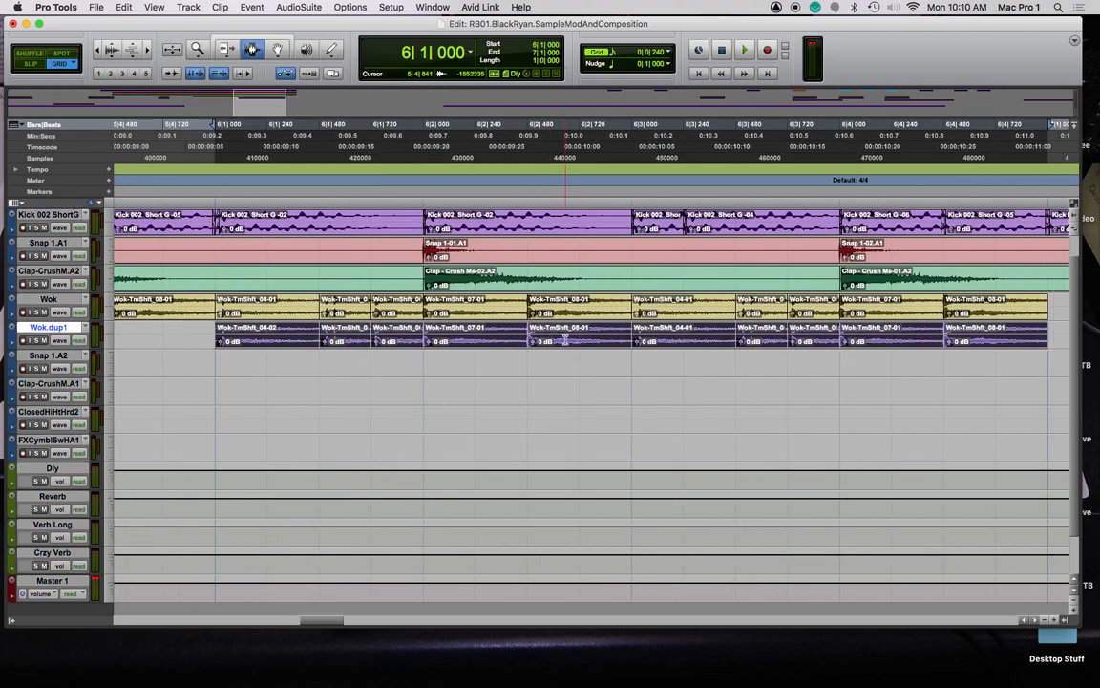
pyautogui.click(296, 7)
pyautogui.moveTo(320, 53)
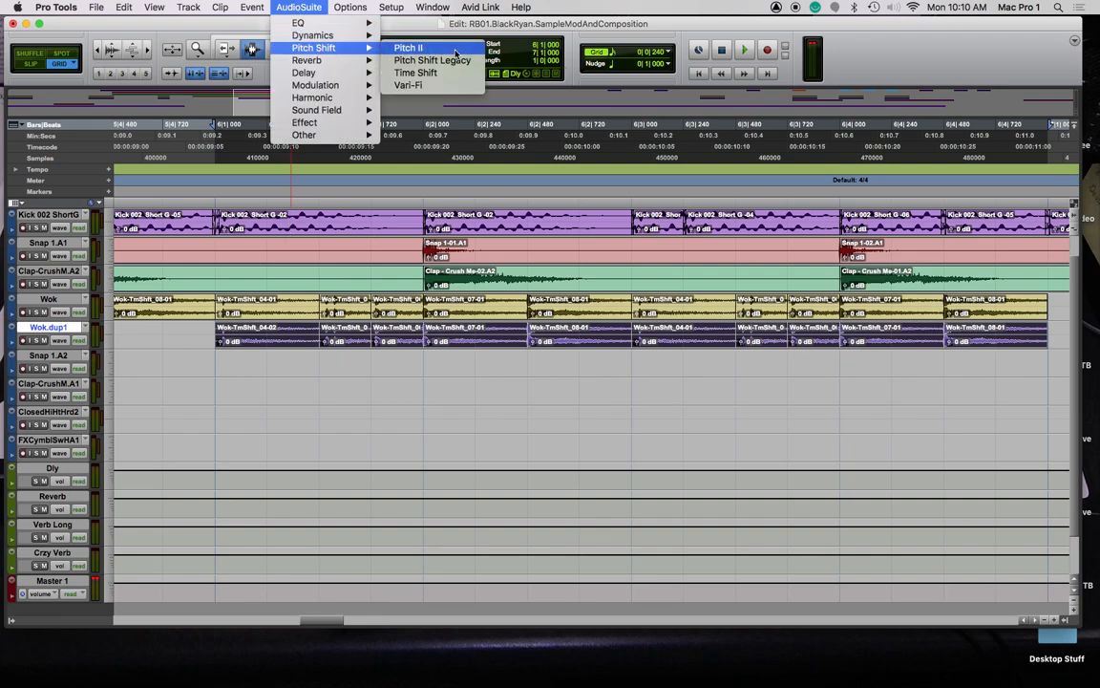
pyautogui.click(410, 47)
pyautogui.moveTo(362, 207); pyautogui.dragTo(356, 162)
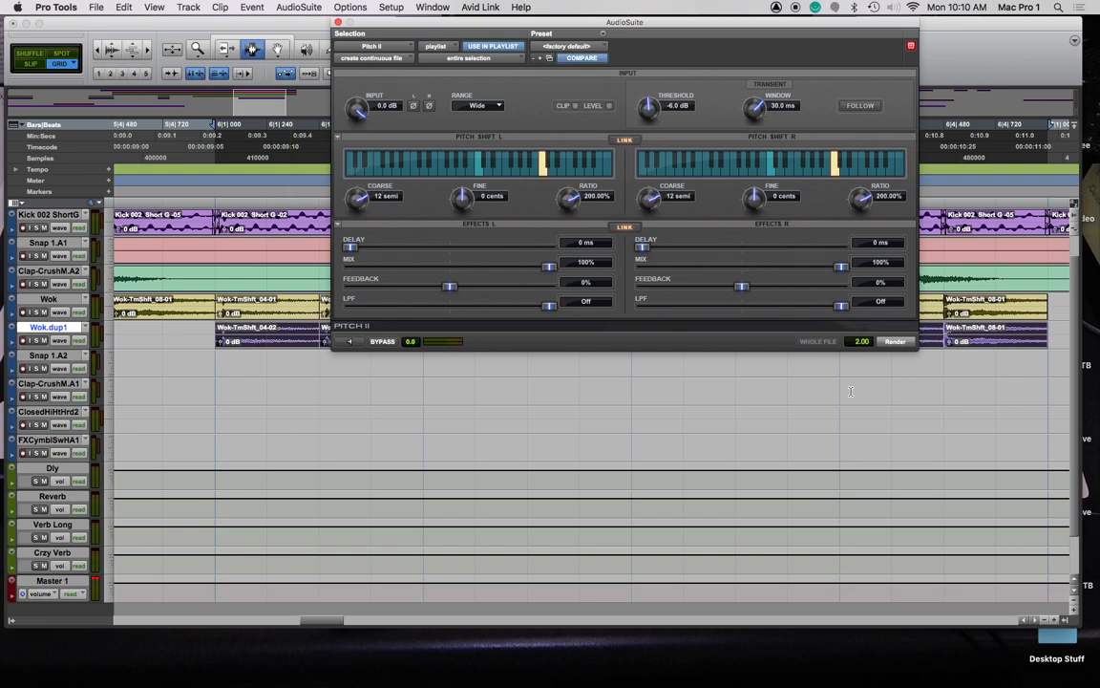
pyautogui.click(344, 343)
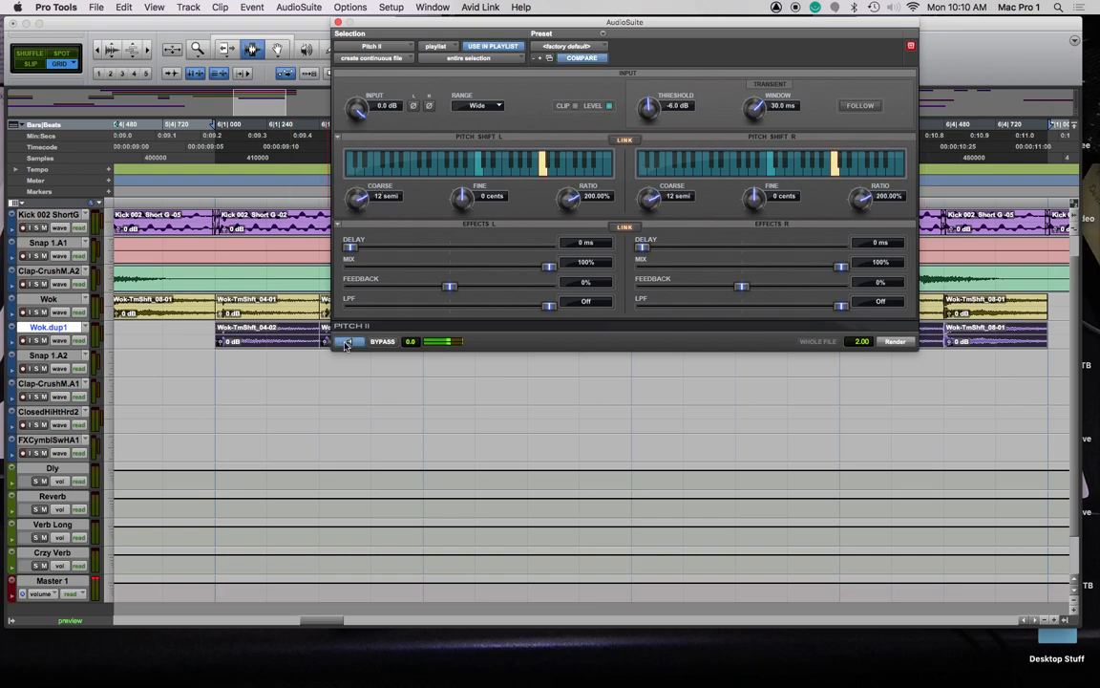
pyautogui.click(895, 342)
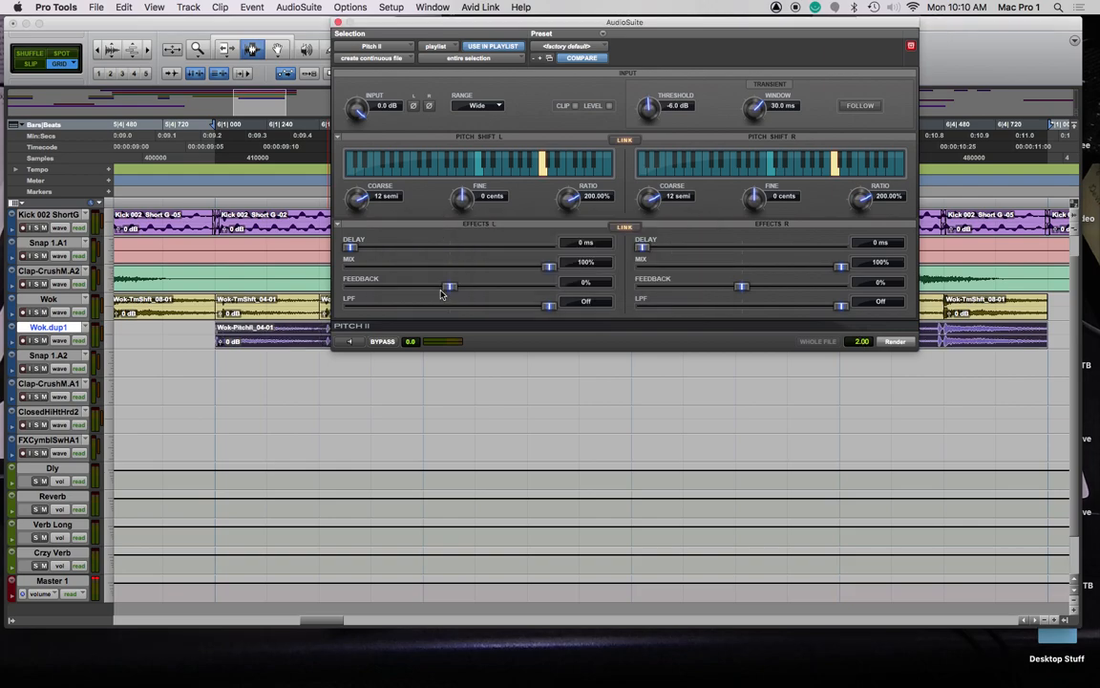
pyautogui.click(338, 22)
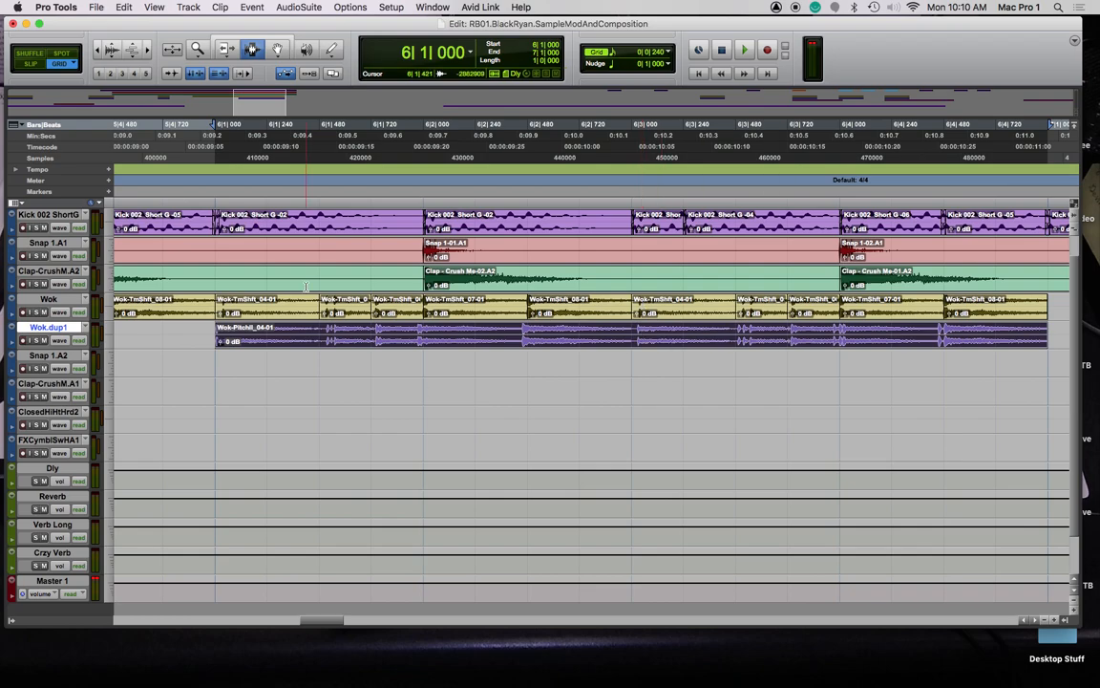
# Play back the Wok-PitchII_04-01 clip from just before bar 6, zoomed out
pyautogui.click(187, 197)
pyautogui.press('space')
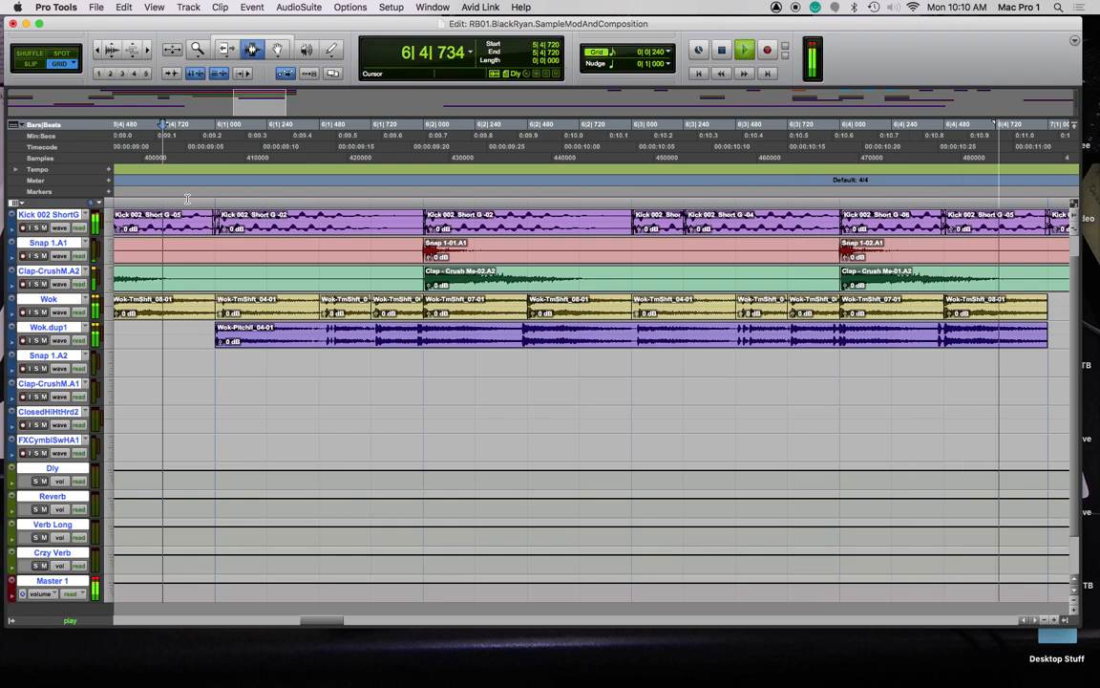
pyautogui.press('space')
pyautogui.press('space')
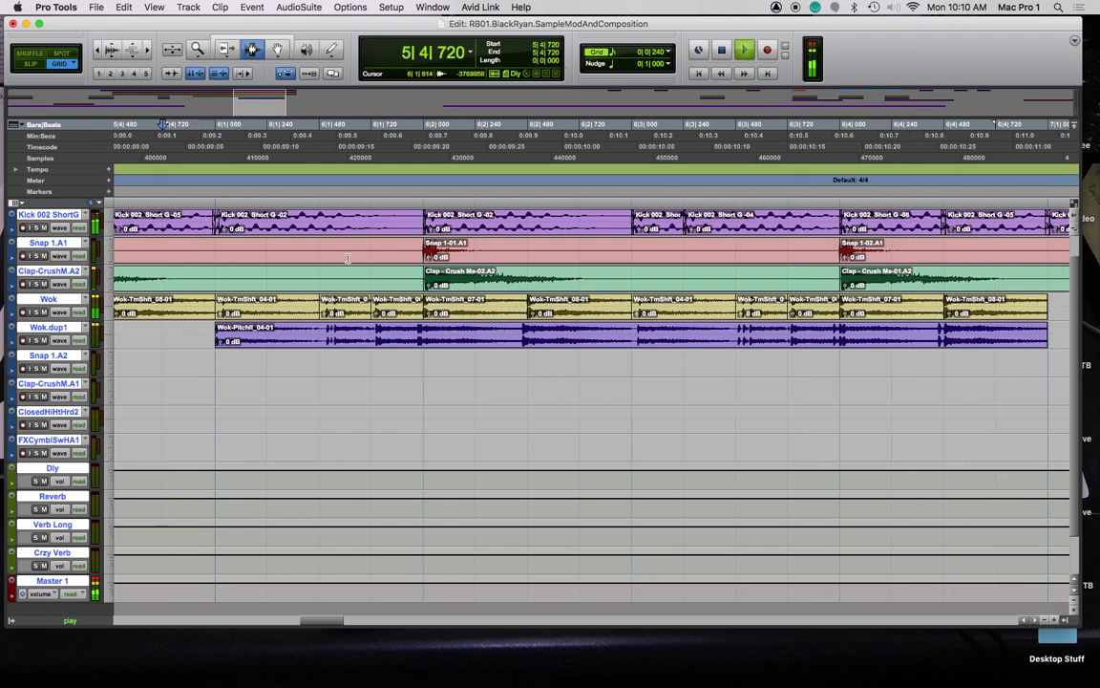
pyautogui.press('r')
pyautogui.press('r')
pyautogui.press('r')
pyautogui.press('r')
pyautogui.press('space')
pyautogui.press('space')
pyautogui.press('space')
pyautogui.click(217, 203)
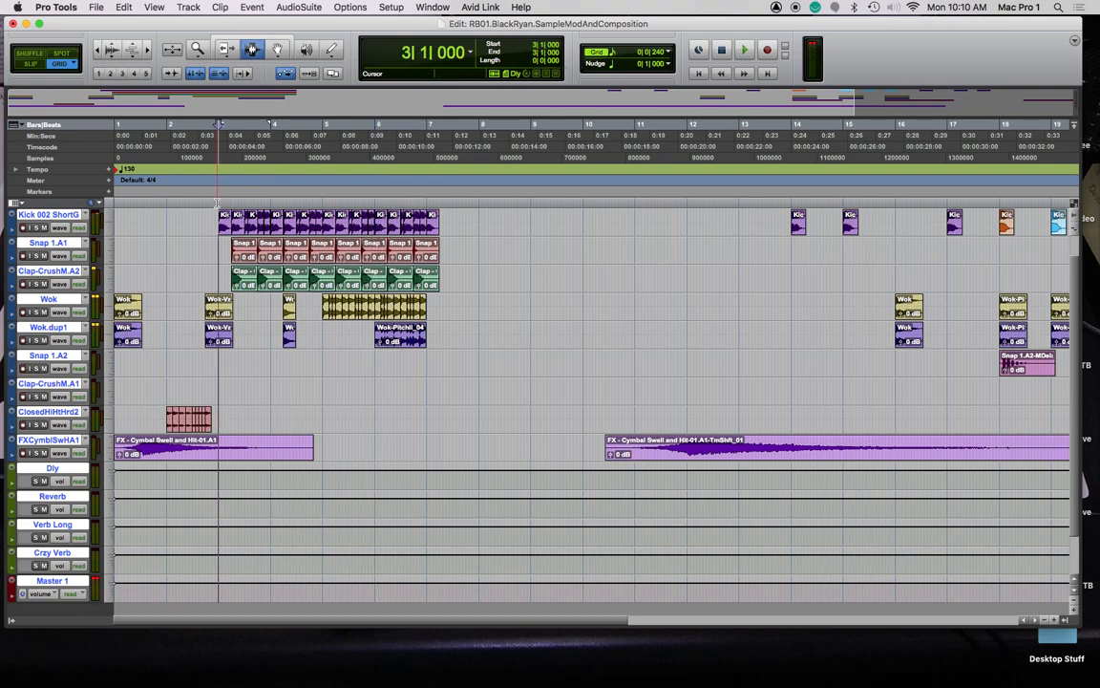
pyautogui.press('Return')
pyautogui.press('space')
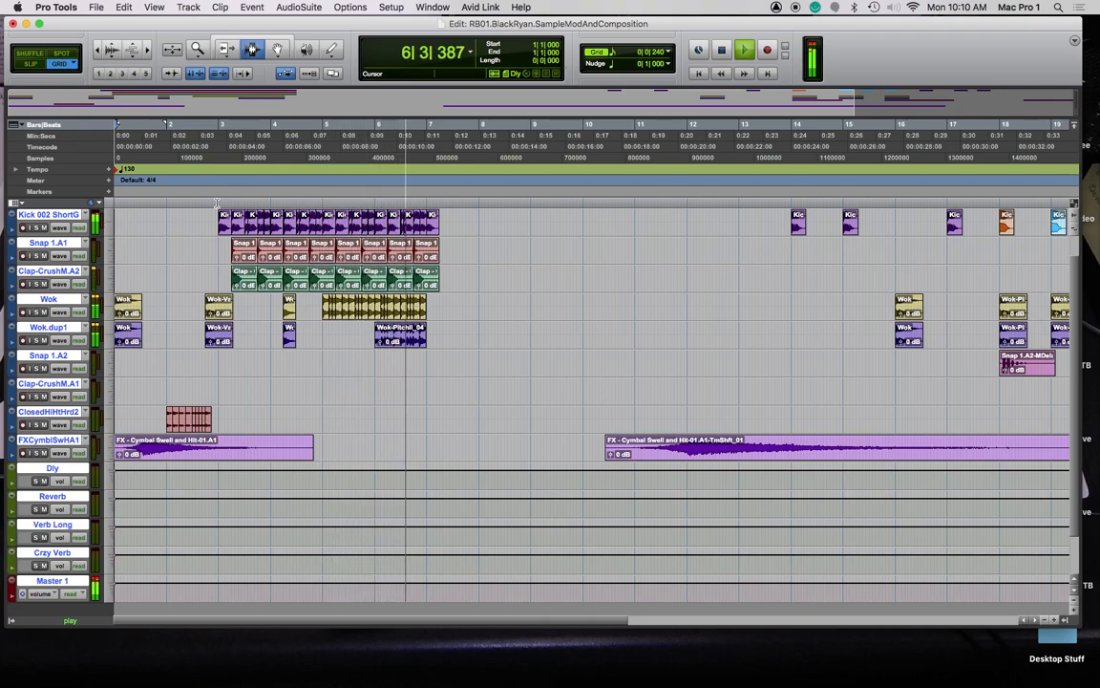
pyautogui.press('space')
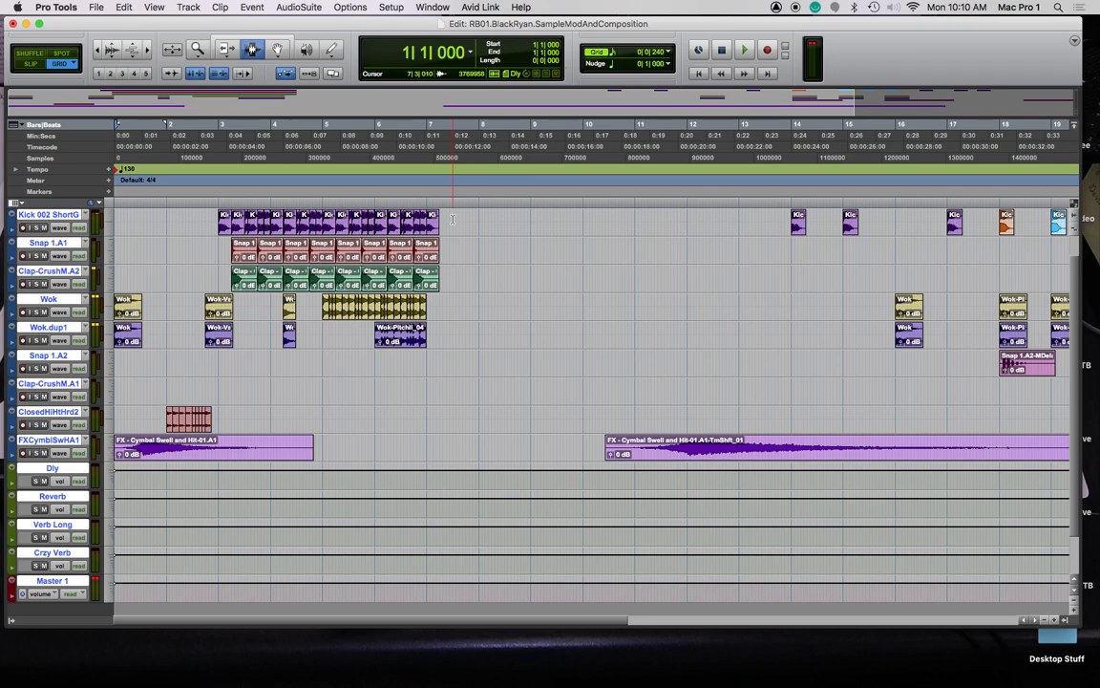
pyautogui.click(453, 226)
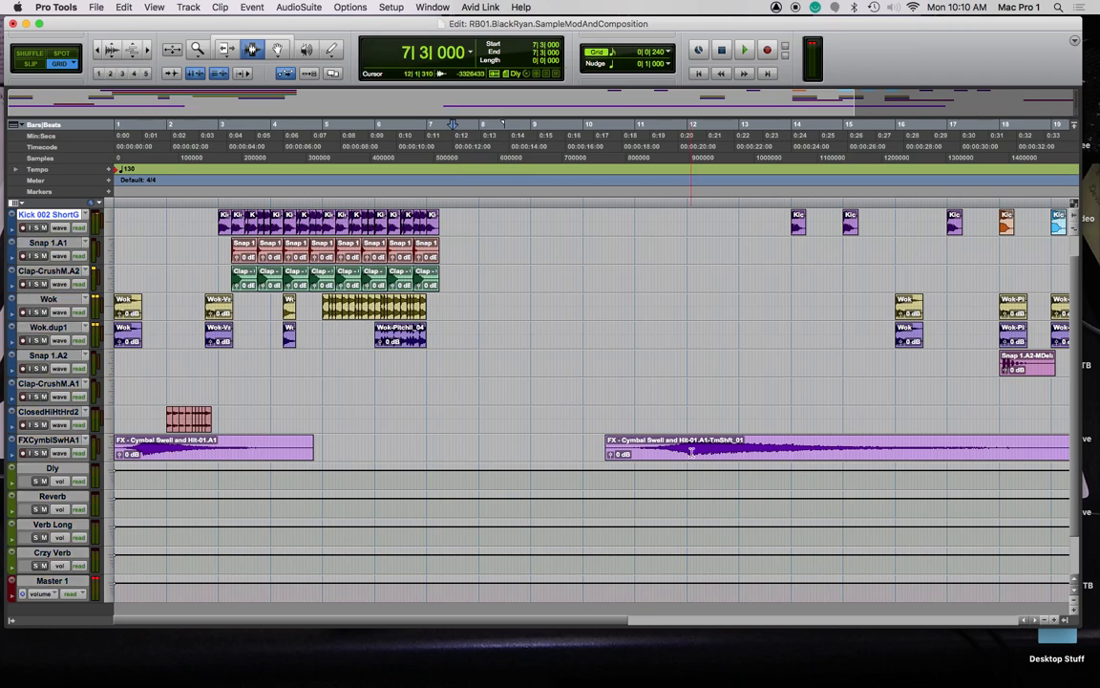
pyautogui.click(499, 216)
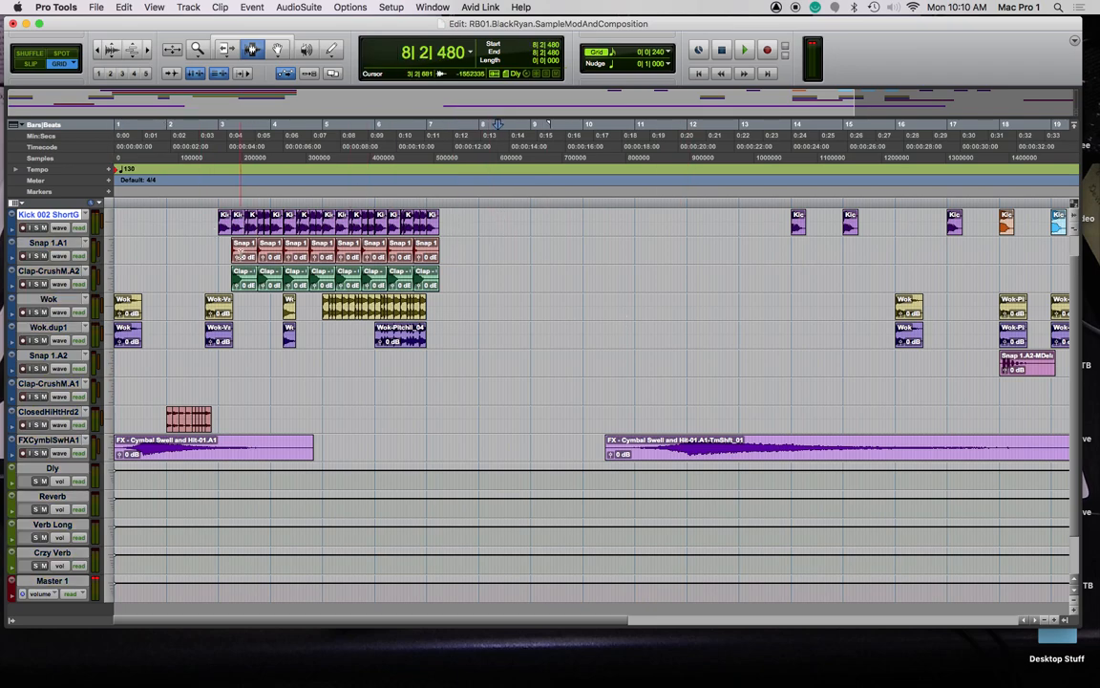
# Select the first Kick-CrushM.A2 and Kick 002 clips, try moving them later, then undo the moves
pyautogui.scroll(1, 240, 267)
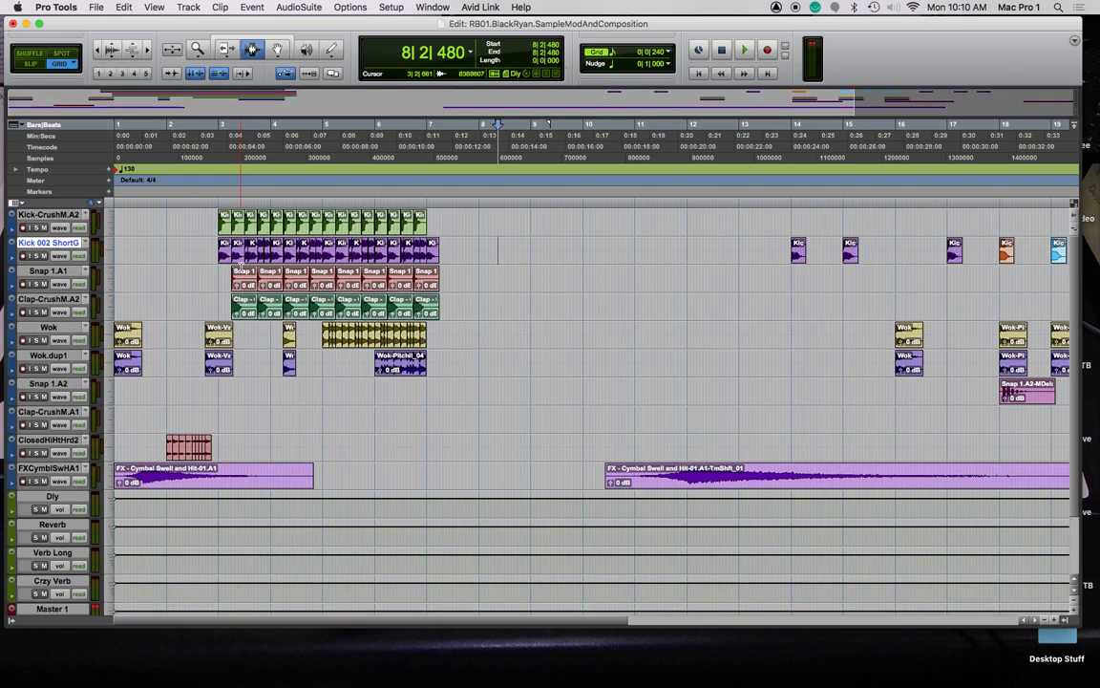
pyautogui.click(224, 227)
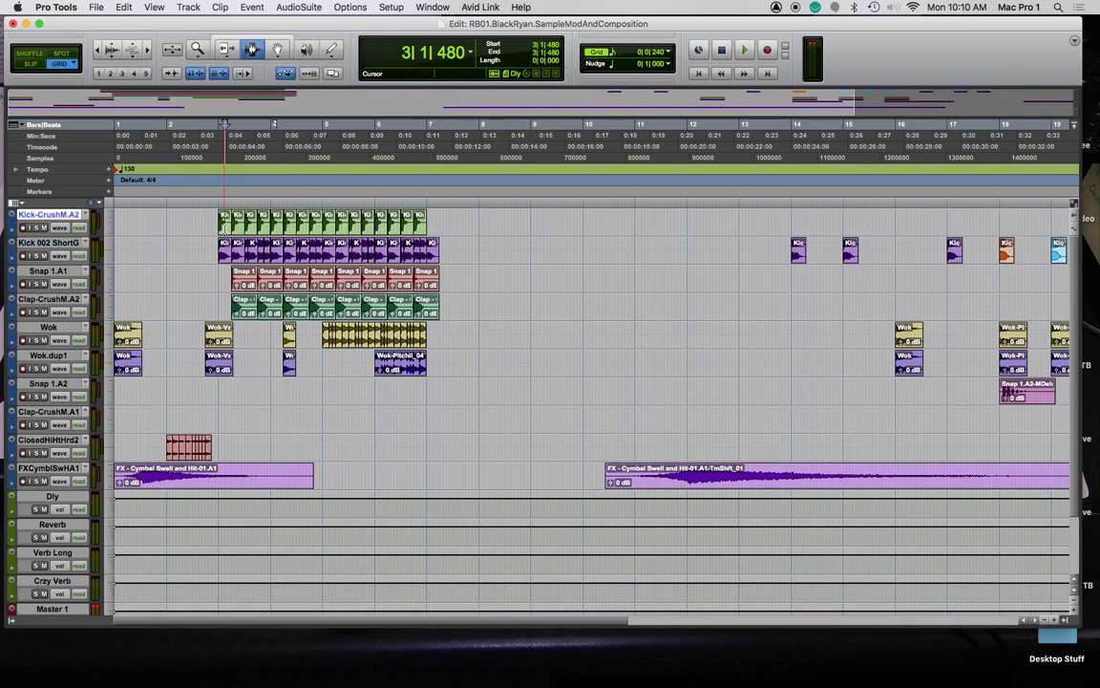
pyautogui.click(224, 251)
pyautogui.click(224, 256)
pyautogui.keyDown('shift'); pyautogui.click(224, 222); pyautogui.keyUp('shift')
pyautogui.moveTo(224, 228); pyautogui.dragTo(433, 225)
pyautogui.press('space')
pyautogui.press('space')
pyautogui.press('space')
pyautogui.press('t')
pyautogui.press('t')
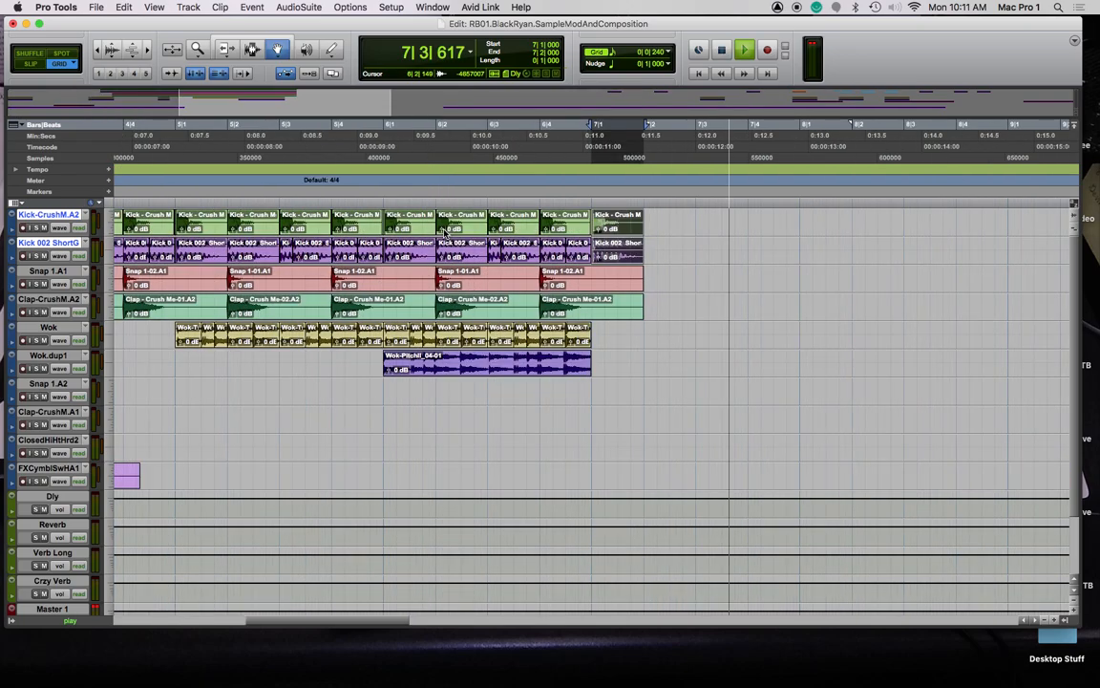
pyautogui.press('t')
pyautogui.press('space')
pyautogui.press('space')
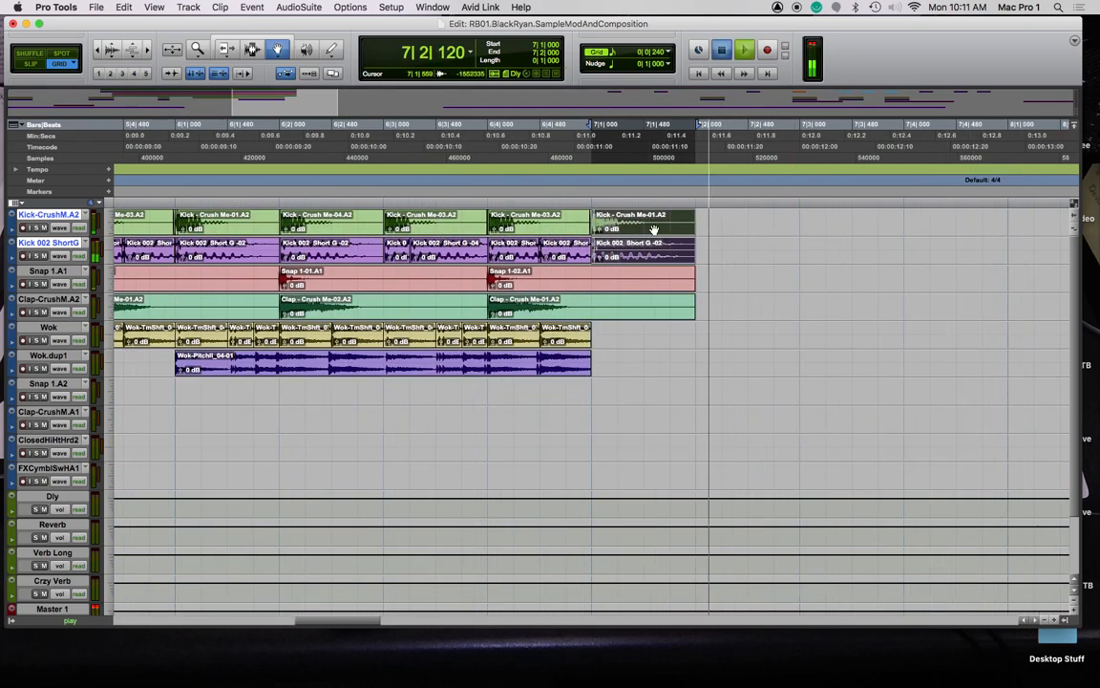
pyautogui.press('space')
pyautogui.moveTo(633, 227); pyautogui.dragTo(836, 231)
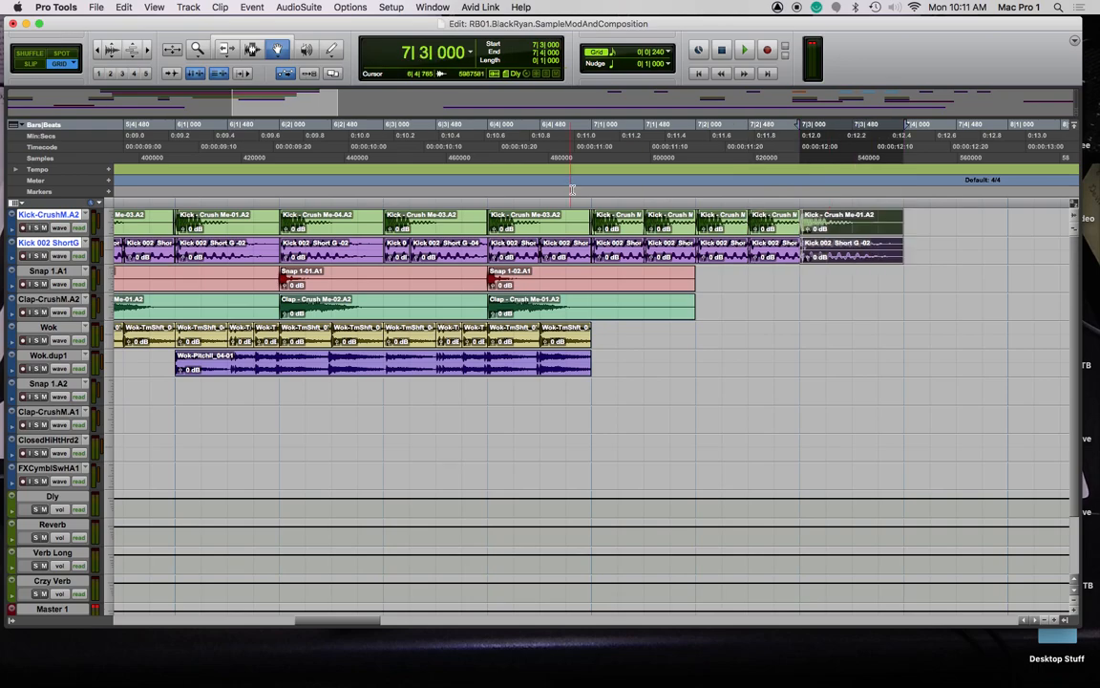
pyautogui.click(590, 141)
pyautogui.press('space')
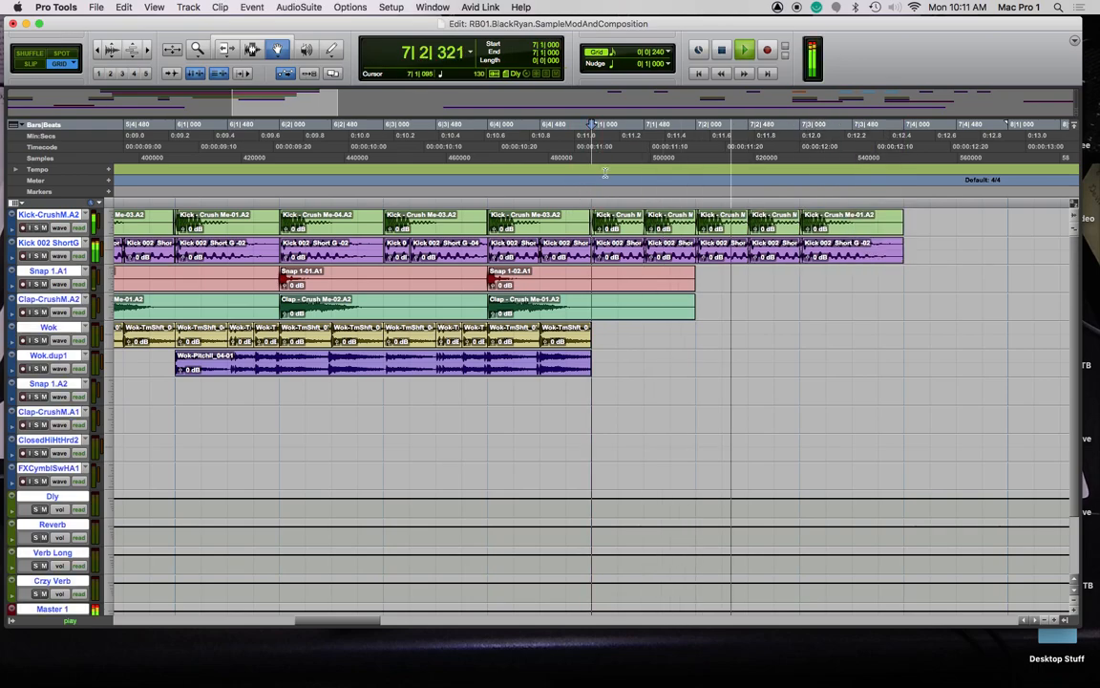
pyautogui.press('super+z')
pyautogui.press('super+z')
pyautogui.press('super+z')
pyautogui.press('super+z')
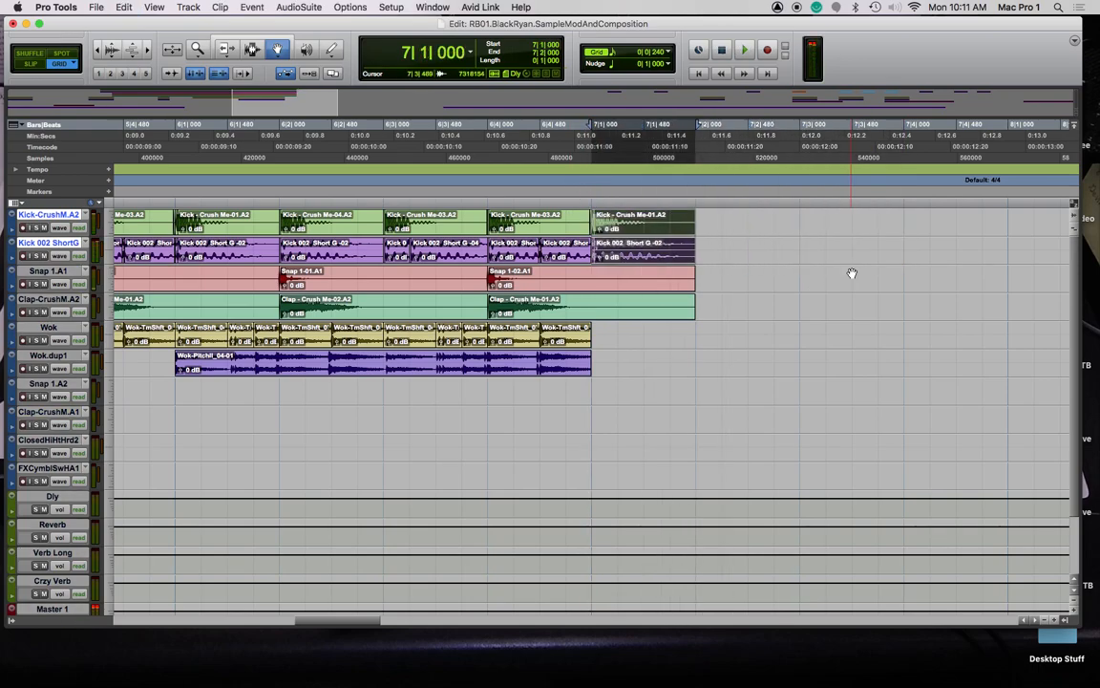
# Copy the kick clips into bar 7, audition, and move the last kick pair to 7|4|480
pyautogui.moveTo(649, 232); pyautogui.dragTo(934, 229)
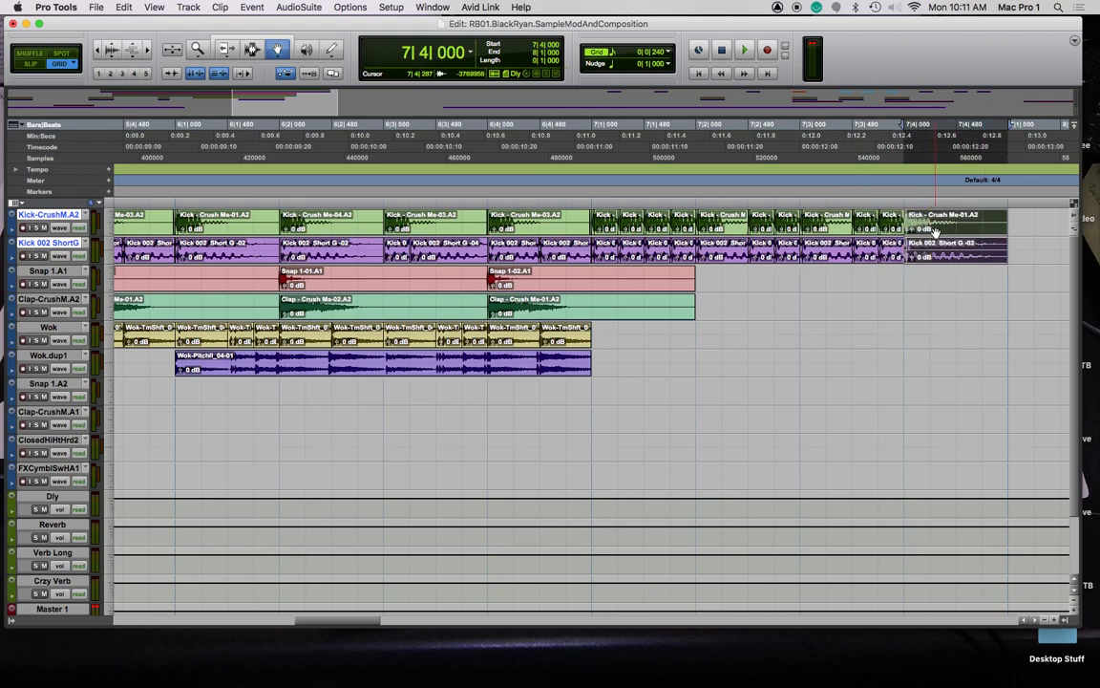
pyautogui.click(591, 199)
pyautogui.press('space')
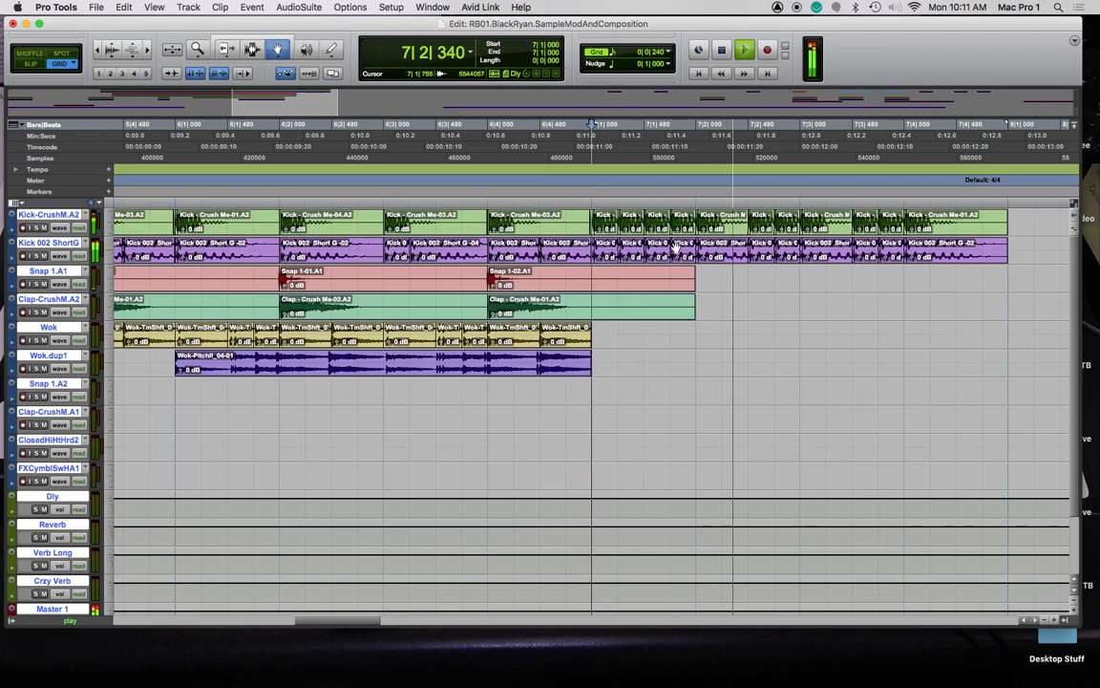
pyautogui.press('space')
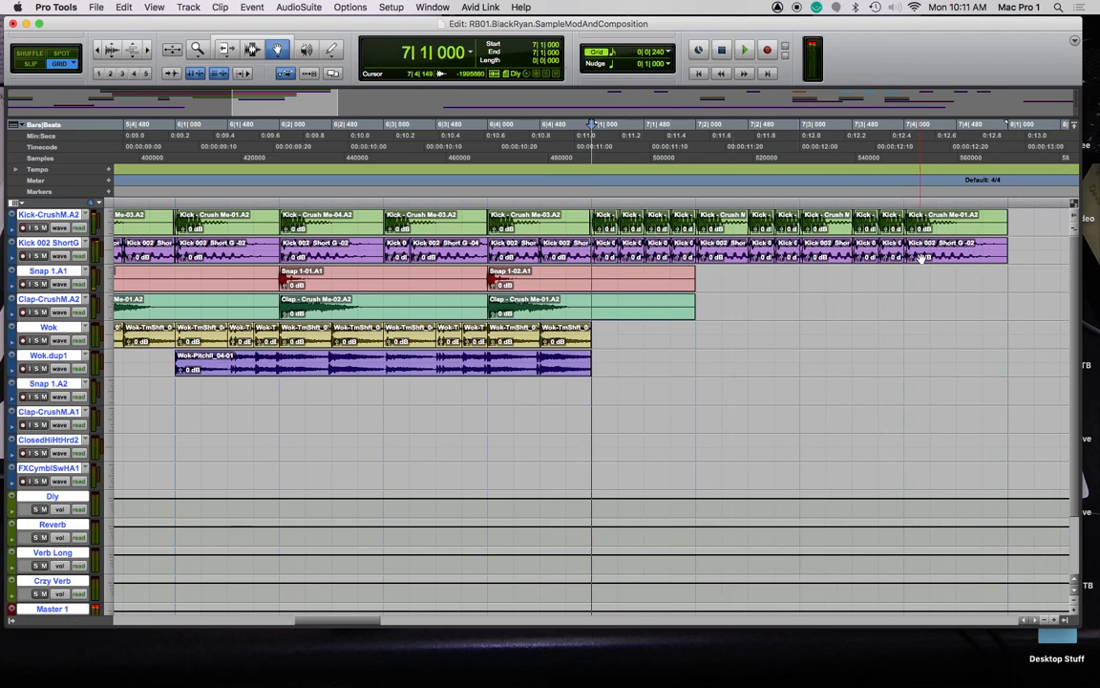
pyautogui.click(960, 239)
pyautogui.moveTo(959, 241); pyautogui.dragTo(1015, 239)
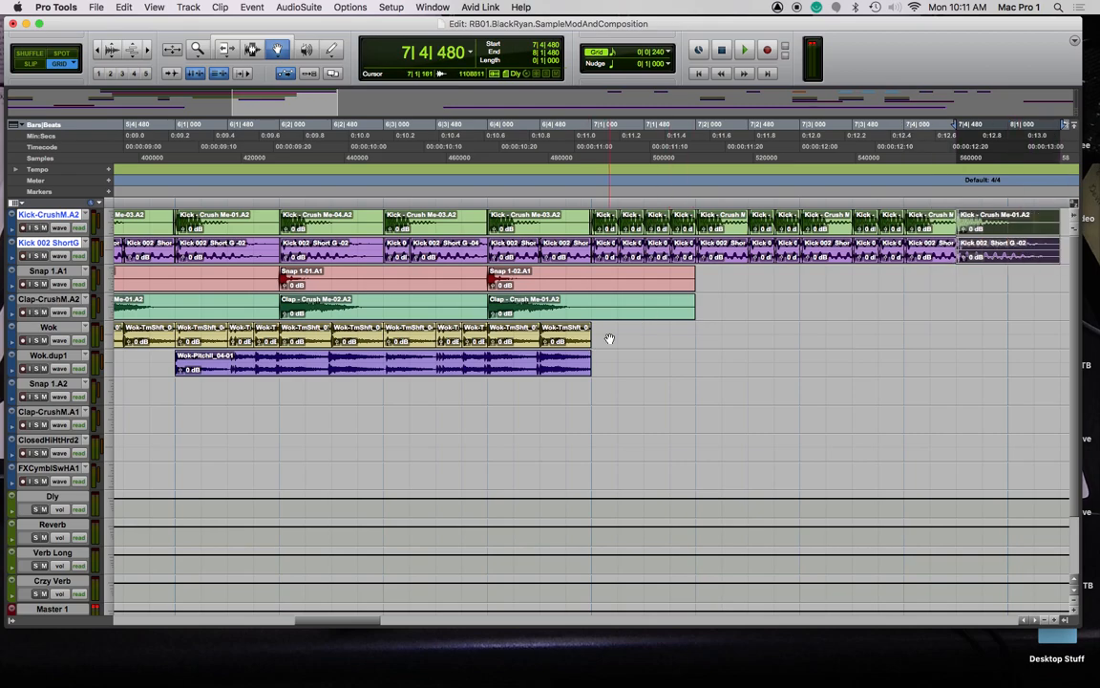
pyautogui.press('r')
pyautogui.press('r')
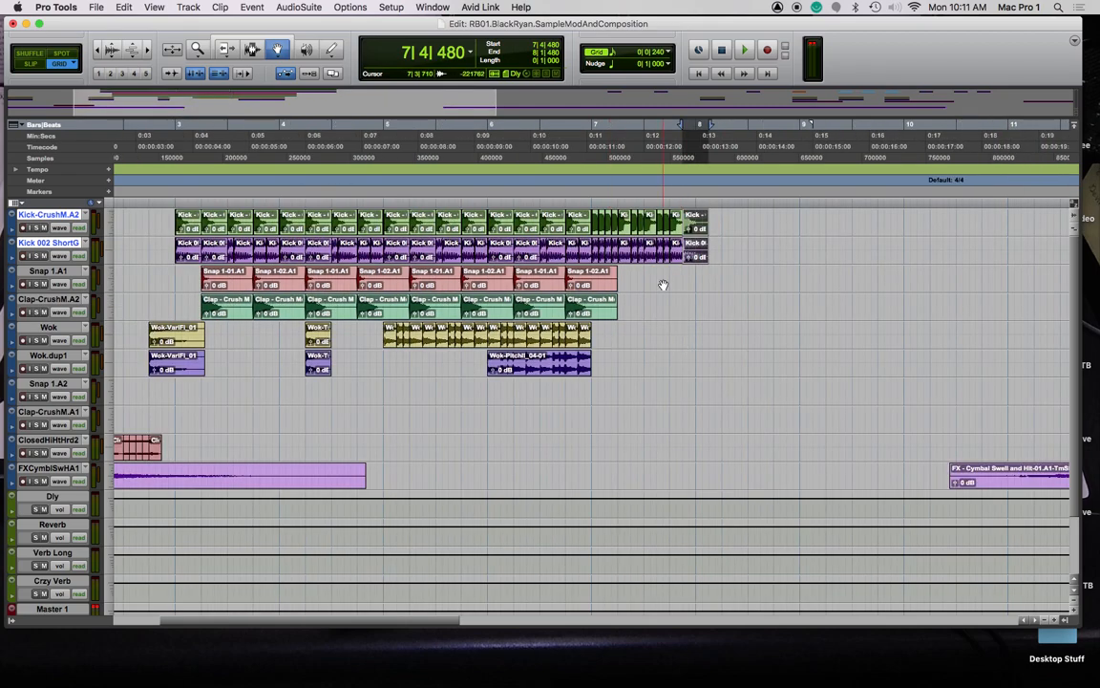
# Copy Snap 1-02.A1 hits to 7|1|000, 7|1|720, 7|2|000 and 7|2|480, then audition bar 7
pyautogui.moveTo(592, 278); pyautogui.dragTo(794, 287)
pyautogui.press('t')
pyautogui.press('t')
pyautogui.press('t')
pyautogui.moveTo(796, 286); pyautogui.dragTo(826, 287)
pyautogui.hscroll(10, 829, 291)
pyautogui.moveTo(275, 278); pyautogui.dragTo(789, 290)
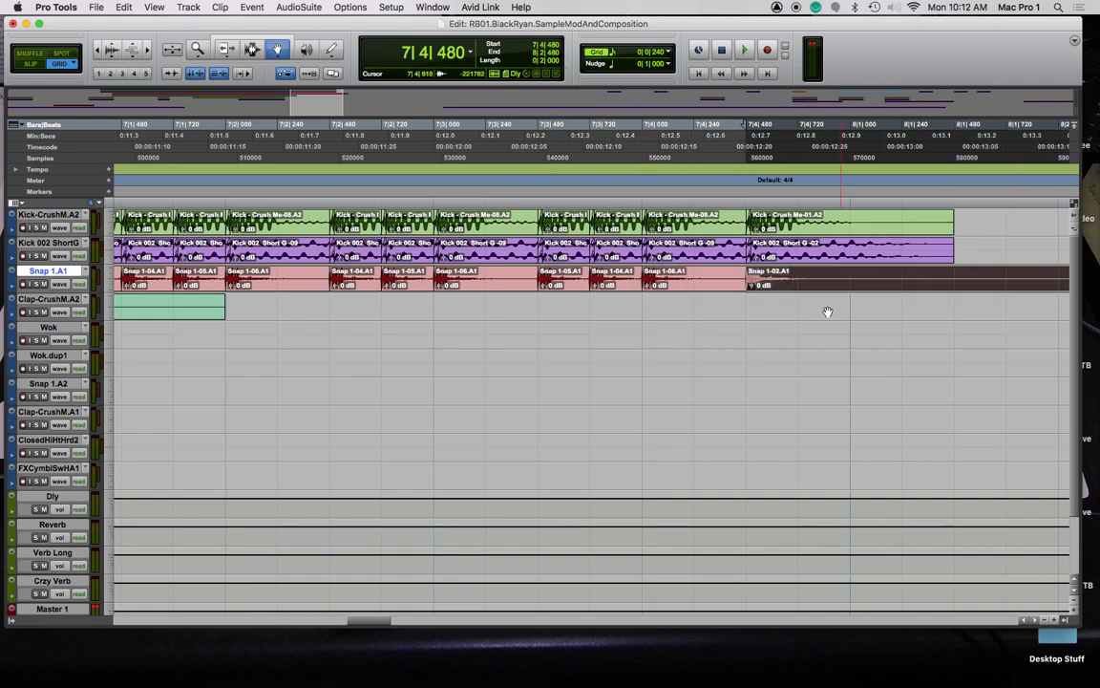
pyautogui.hscroll(-5, 757, 315)
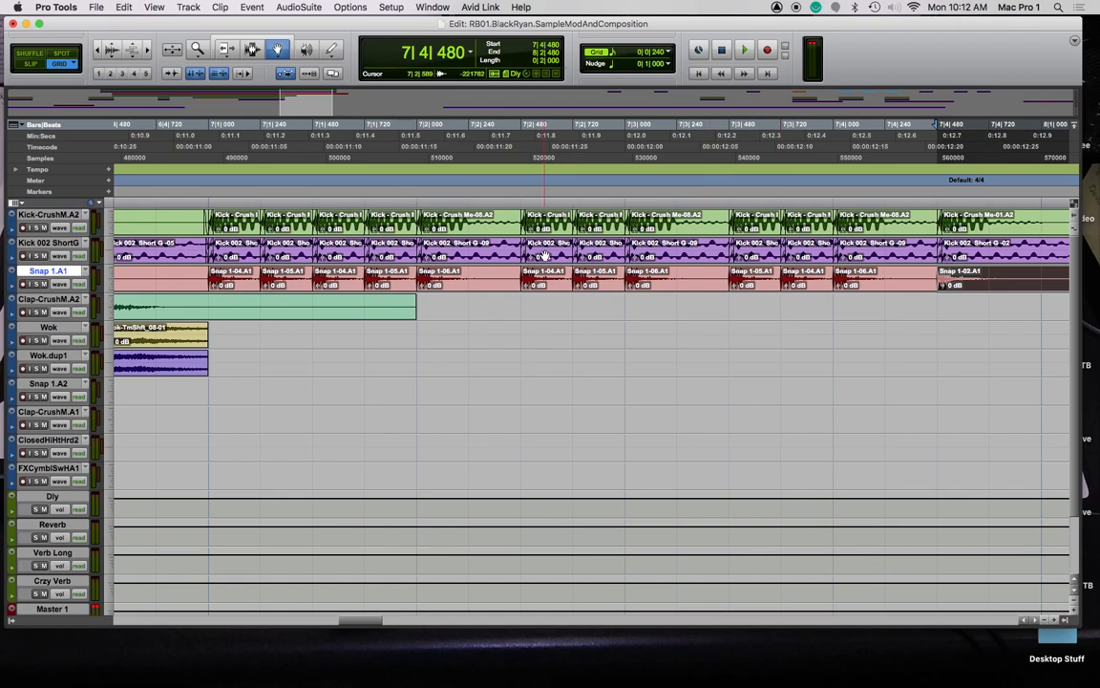
pyautogui.click(208, 208)
pyautogui.press('space')
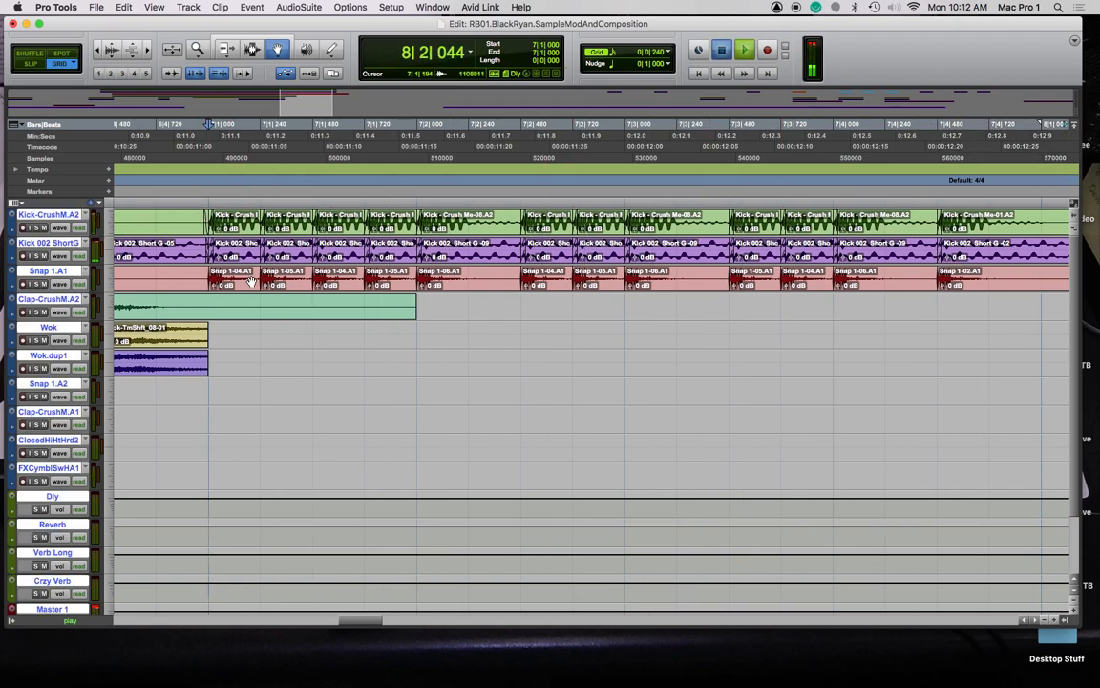
pyautogui.press('space')
# Play from bar 5, then move the bar-7 kick and snap fill to bar 11
pyautogui.press('super+bracketleft')
pyautogui.press('super+bracketleft')
pyautogui.press('super+bracketleft')
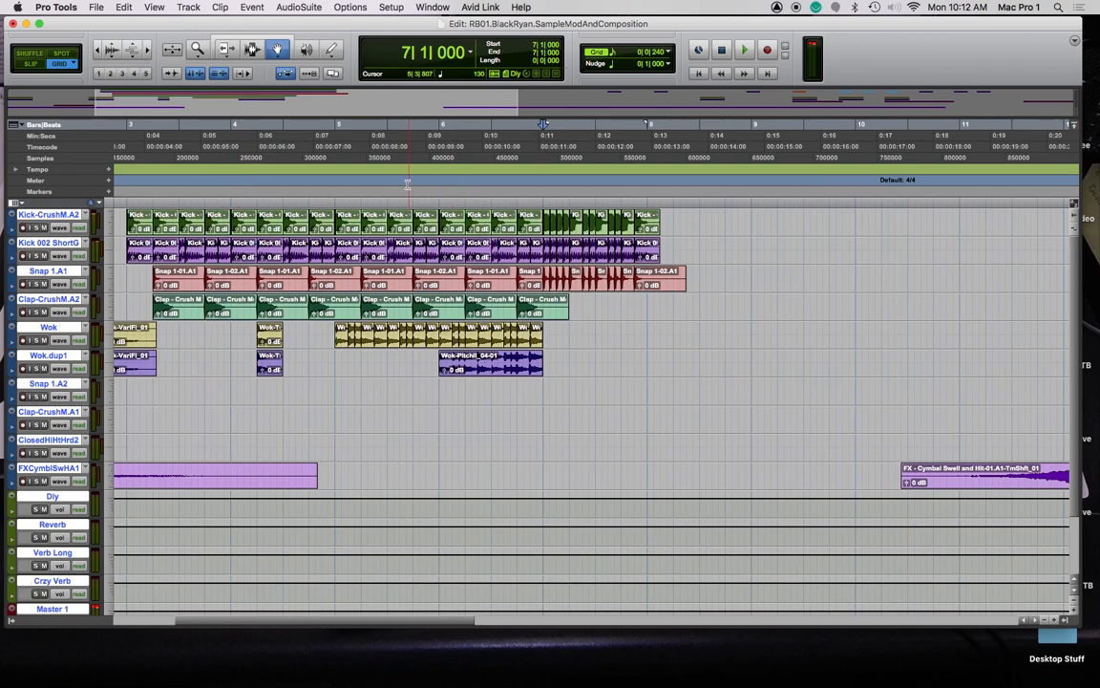
pyautogui.click(395, 201)
pyautogui.press('space')
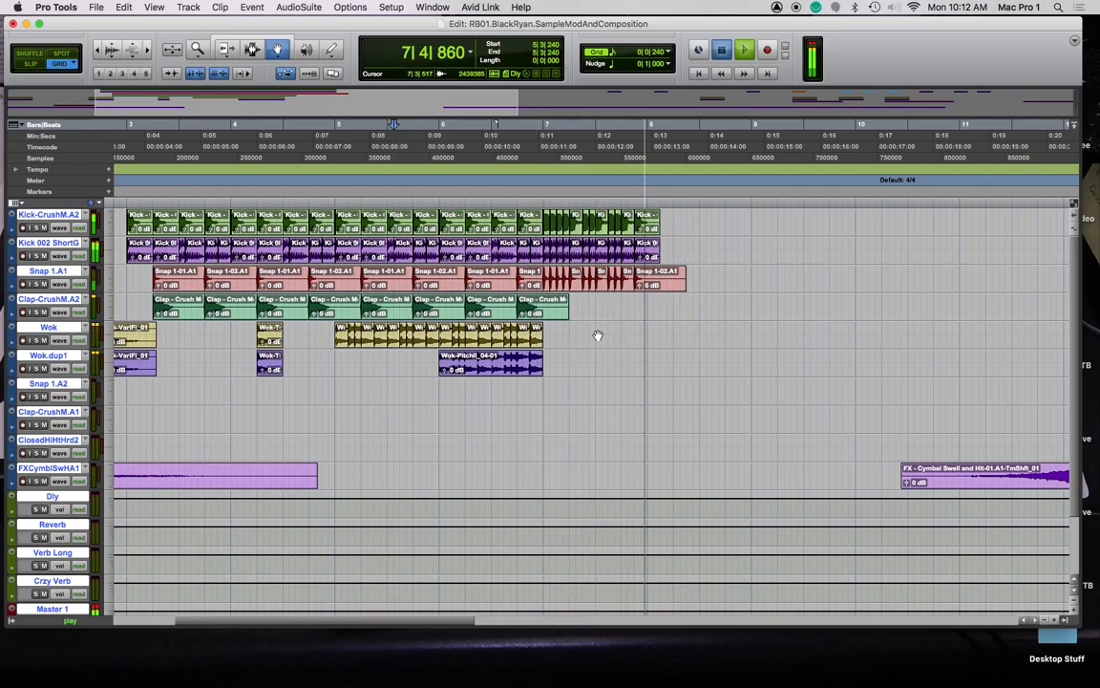
pyautogui.press('space')
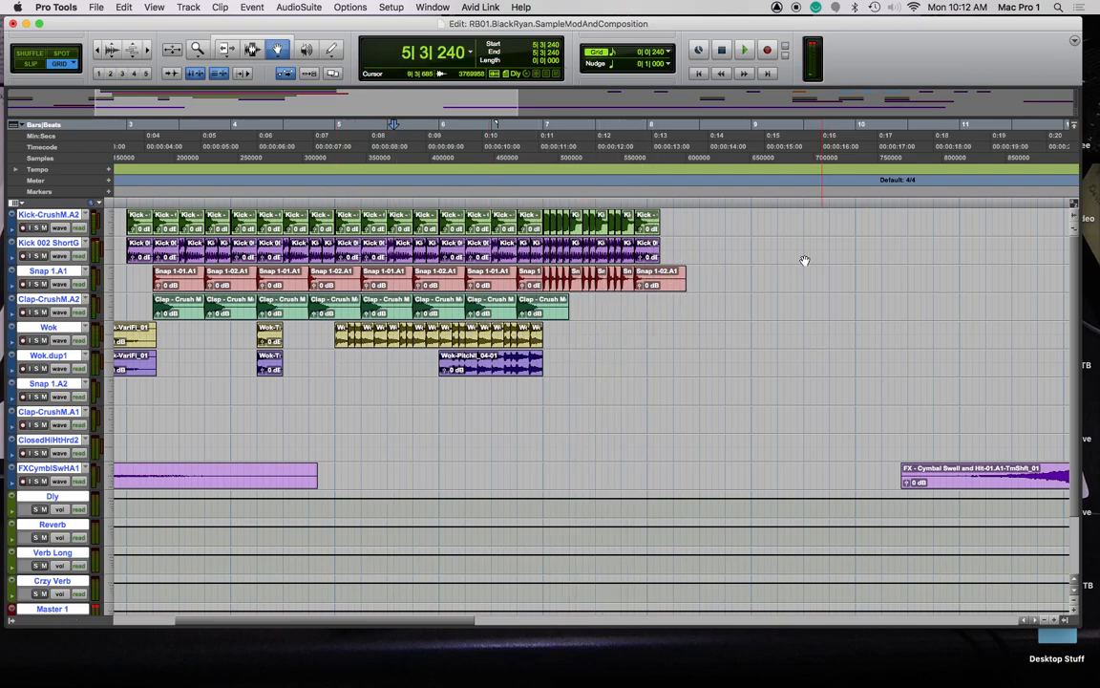
pyautogui.click(647, 224)
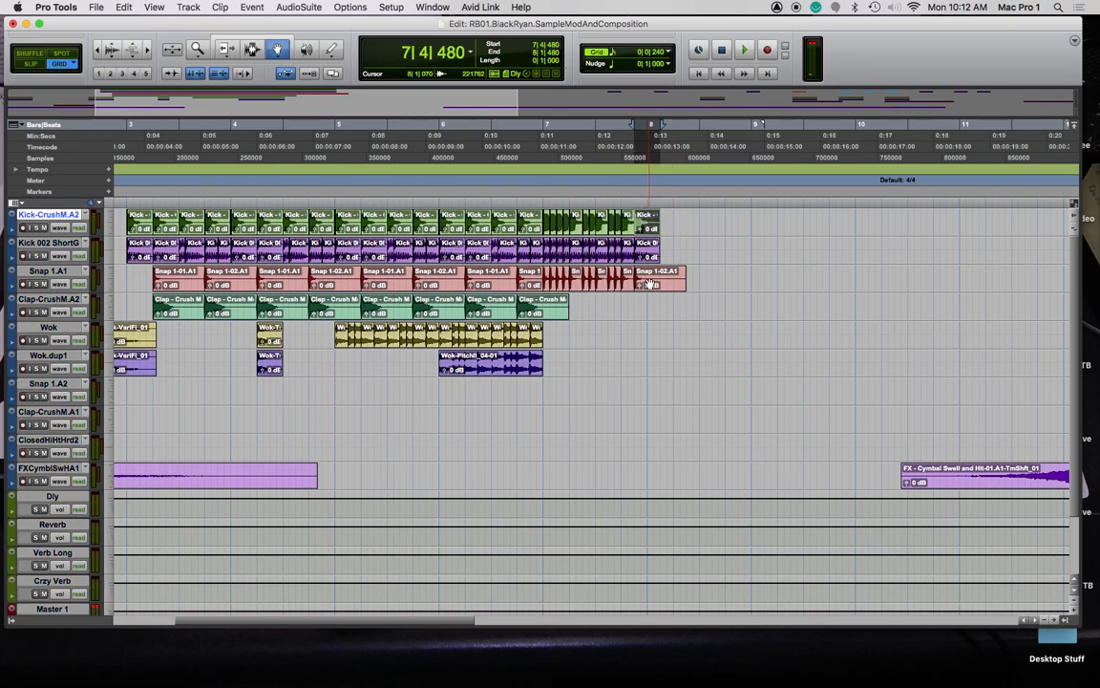
pyautogui.click(649, 283)
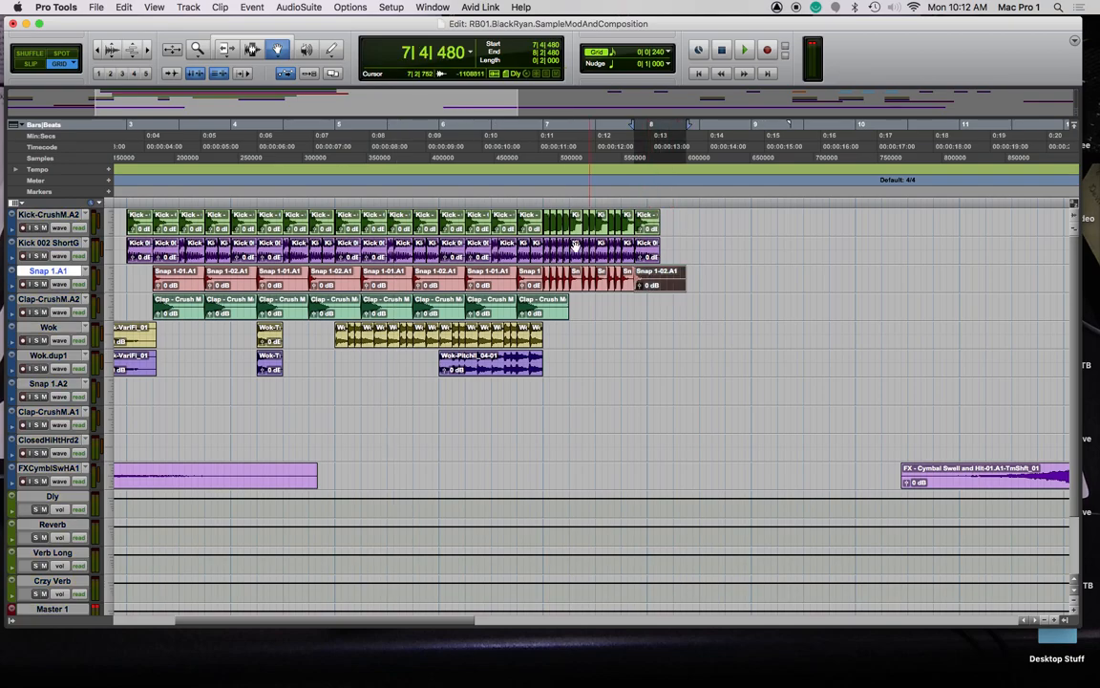
pyautogui.click(546, 224)
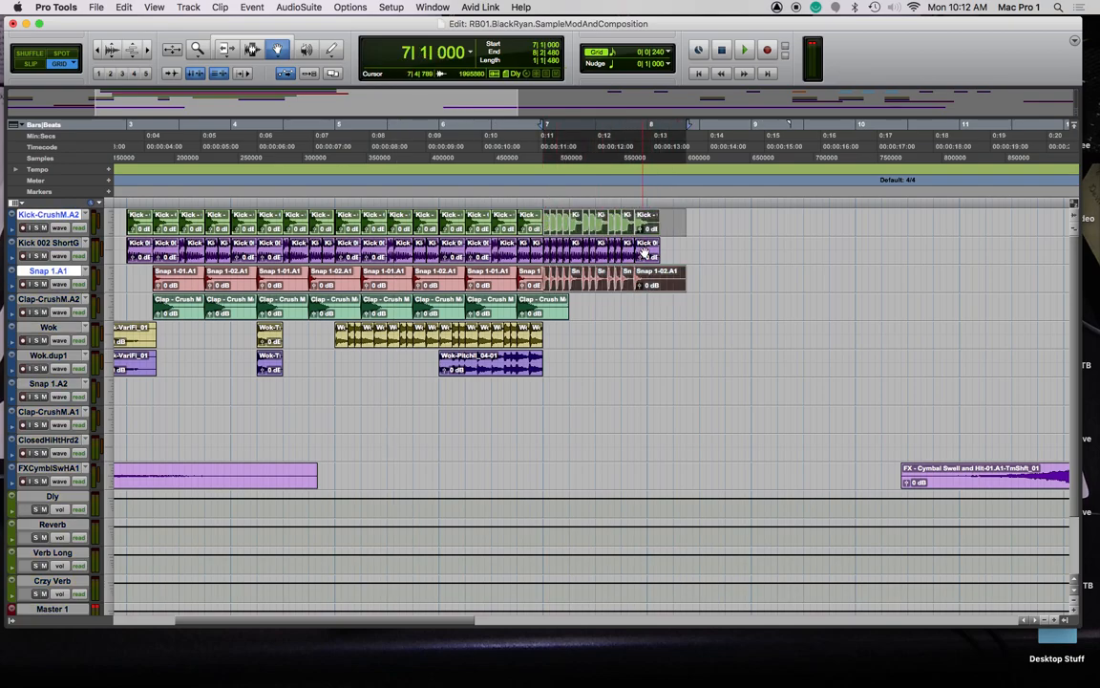
pyautogui.moveTo(544, 221); pyautogui.dragTo(958, 228)
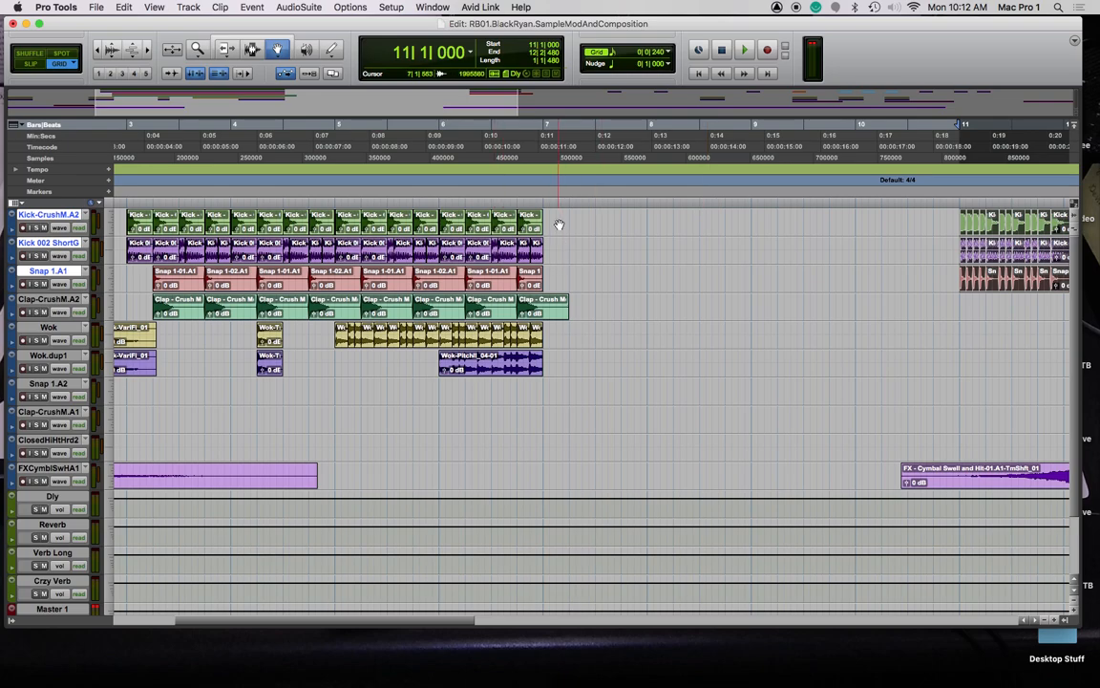
# Select bars 3–7 and copy those drum clips to bar 7
pyautogui.press('F7')
pyautogui.moveTo(579, 308); pyautogui.dragTo(321, 226)
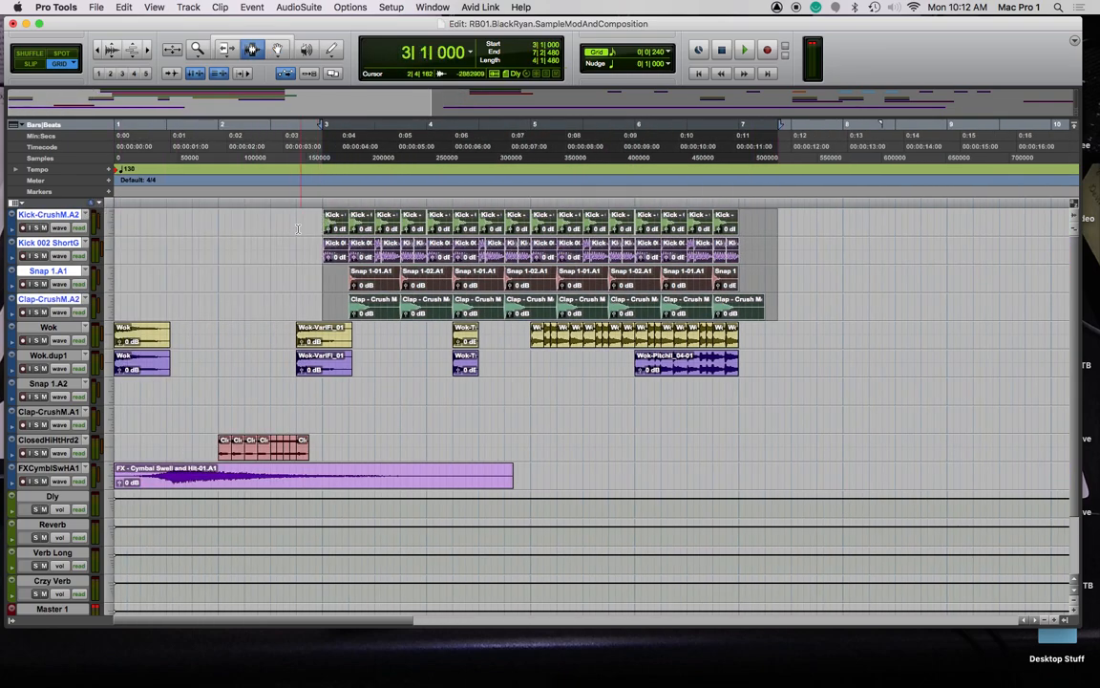
pyautogui.press('F8')
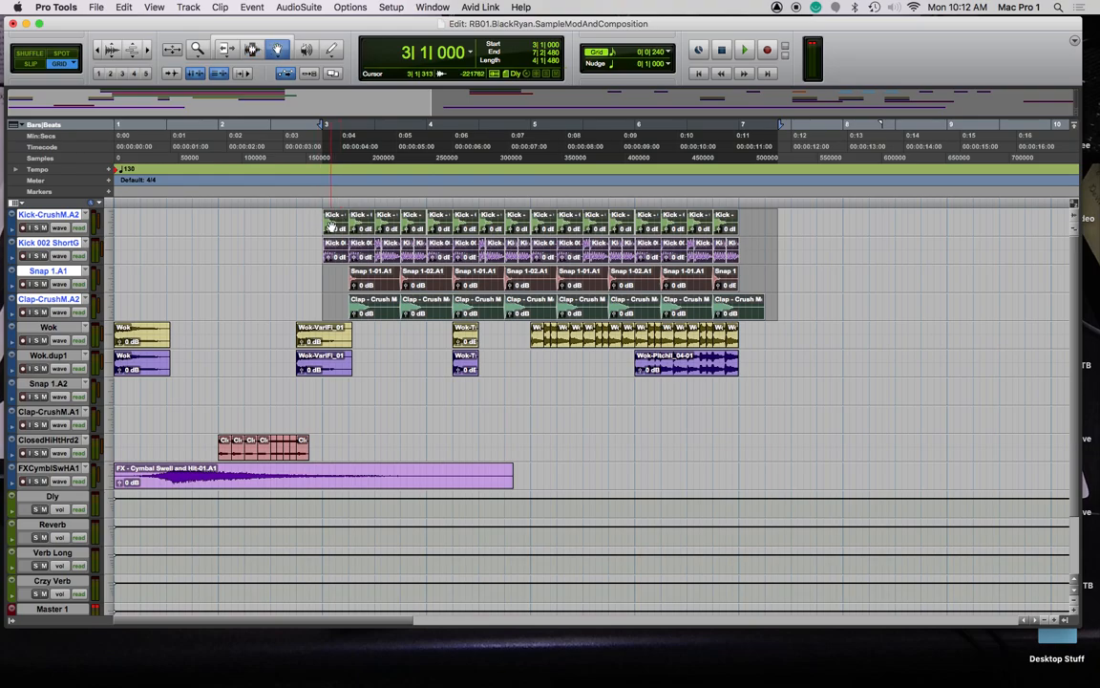
pyautogui.moveTo(330, 226); pyautogui.dragTo(754, 221)
pyautogui.hscroll(3, 781, 251)
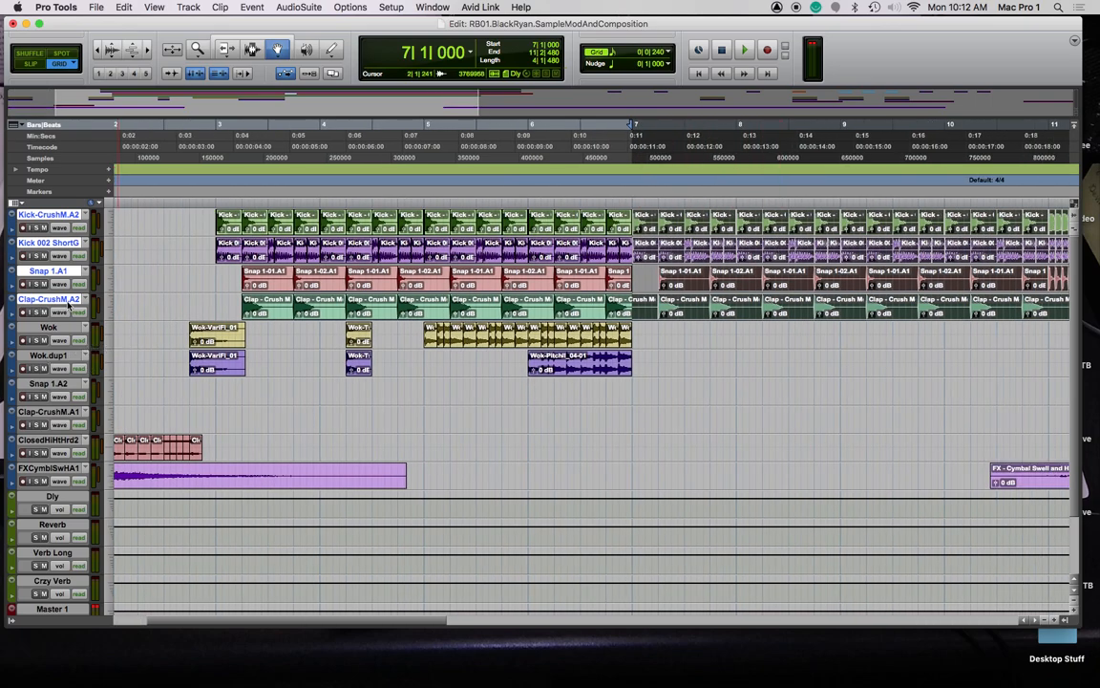
pyautogui.click(59, 329)
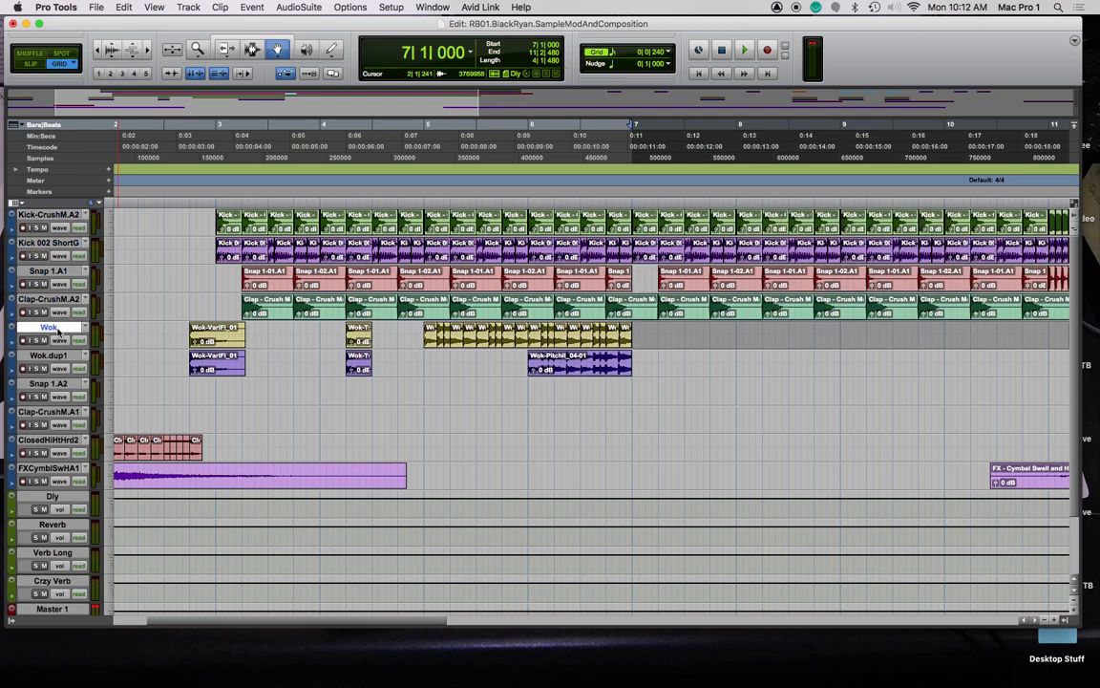
# Add one stereo audio track below Wok with Shift+Cmd+N and rename it from Audio 1 to Chords
pyautogui.rightClick(59, 331)
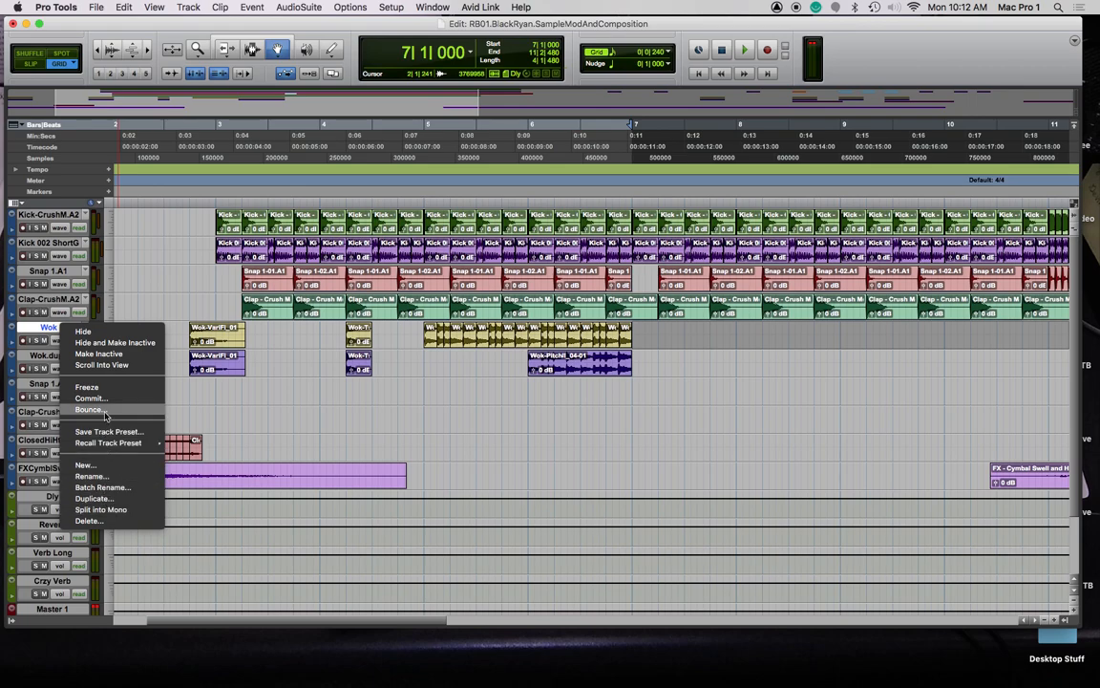
pyautogui.click(288, 371)
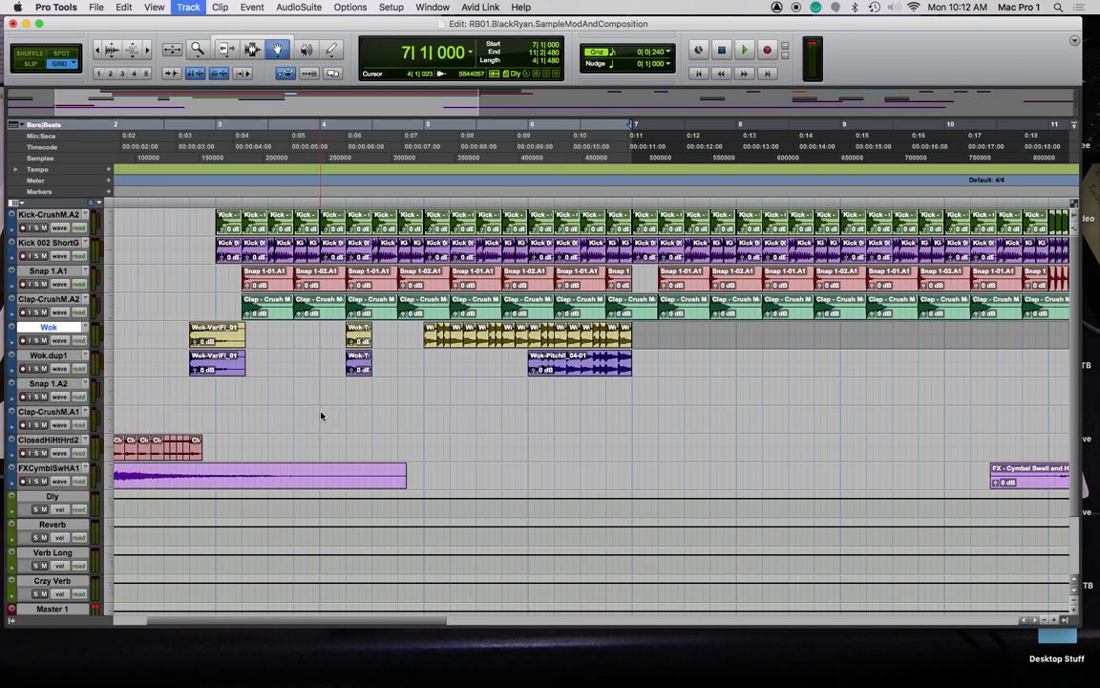
pyautogui.press('super+shift+n')
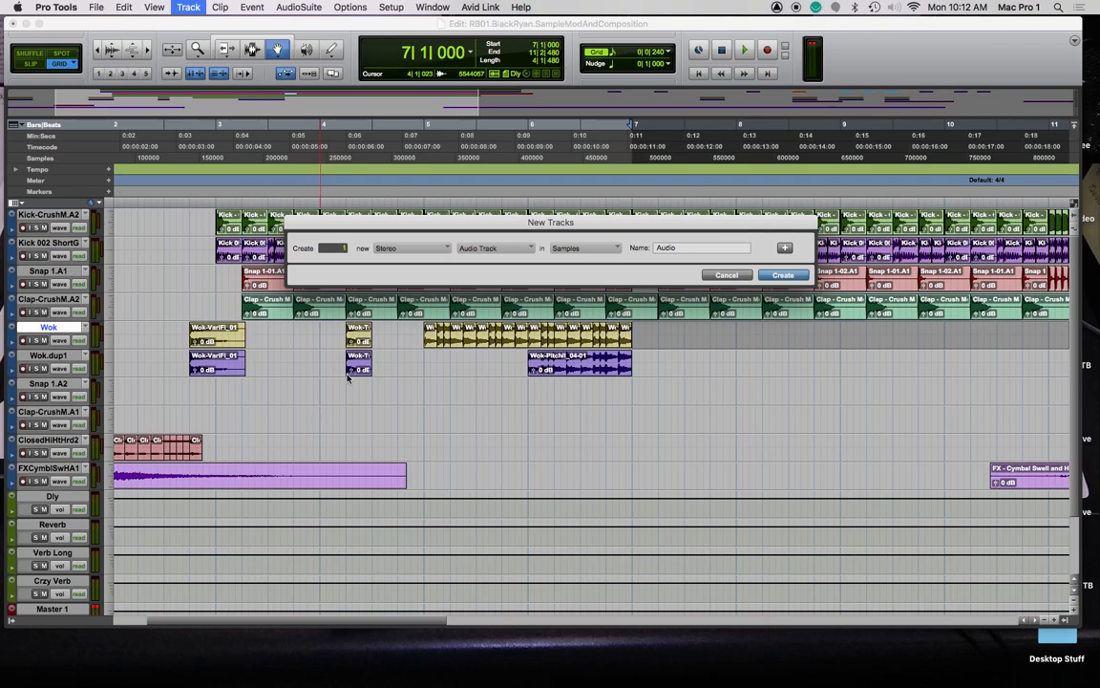
pyautogui.press('Return')
pyautogui.doubleClick(54, 356)
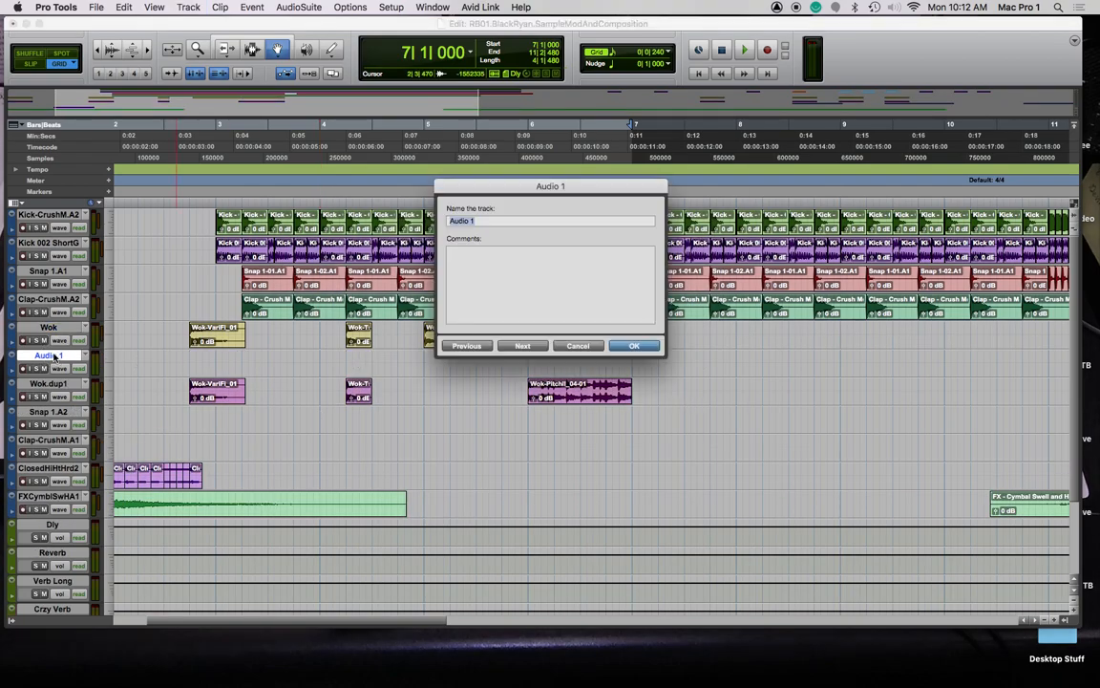
pyautogui.press('Return')
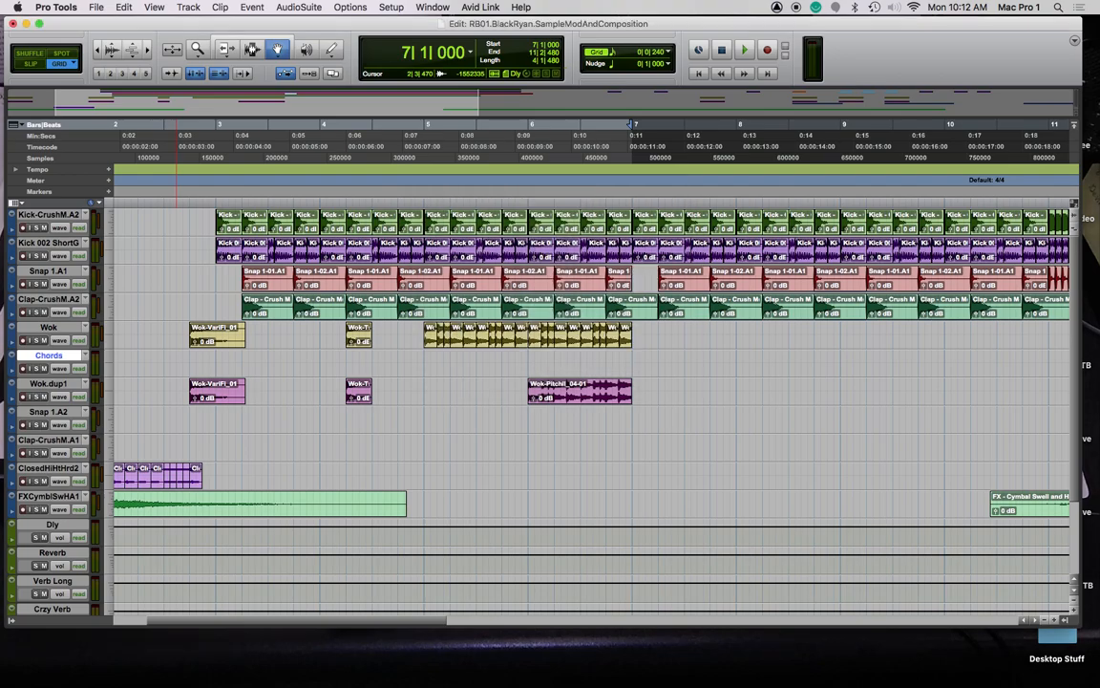
pyautogui.hscroll(10, 855, 416)
# Move the three Kick 002 clips onto the Chords track, then shift them one bar earlier after auditioning
pyautogui.hscroll(5, 845, 407)
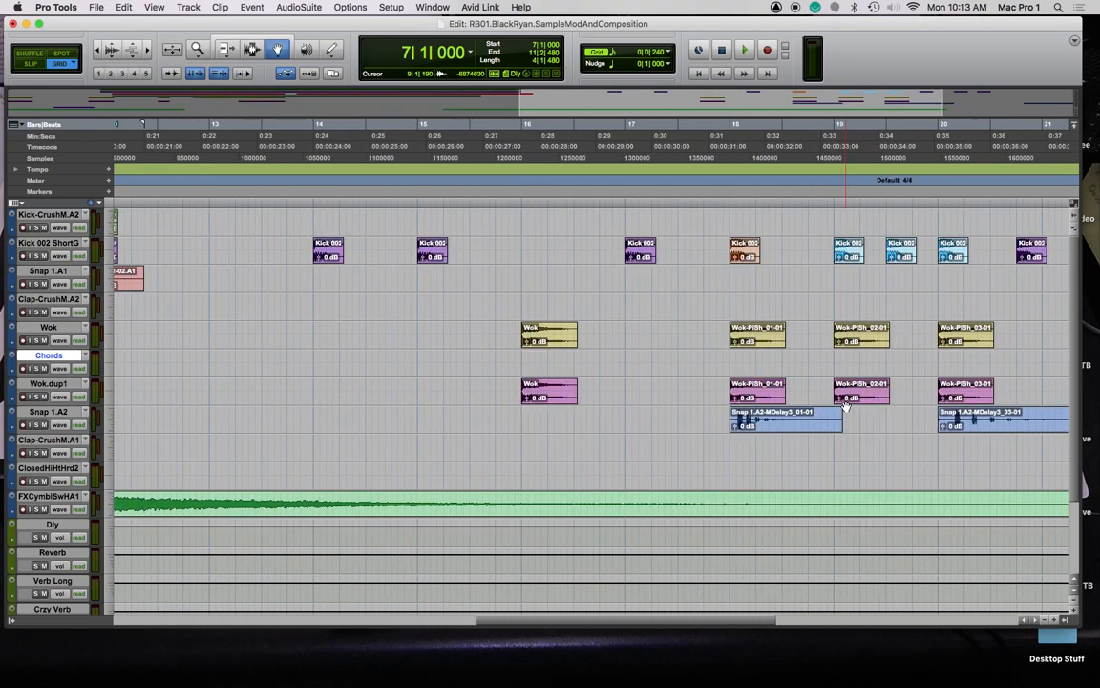
pyautogui.hscroll(2, 870, 398)
pyautogui.moveTo(817, 256); pyautogui.dragTo(195, 370)
pyautogui.hscroll(-10, 226, 369)
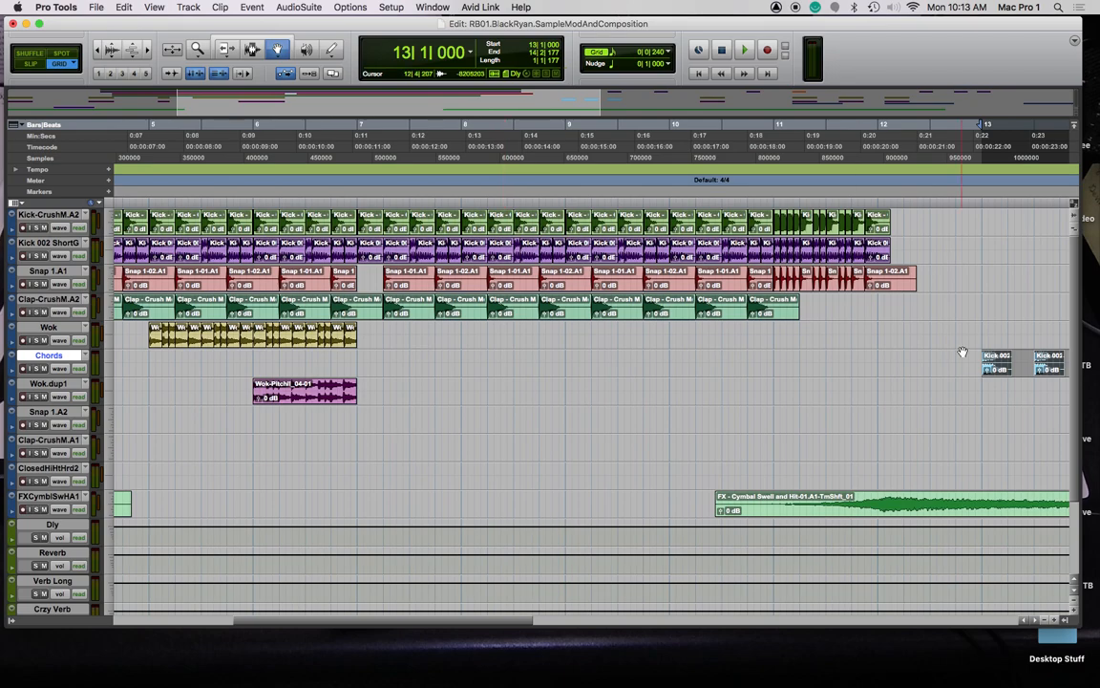
pyautogui.moveTo(997, 371); pyautogui.dragTo(477, 370)
pyautogui.click(448, 199)
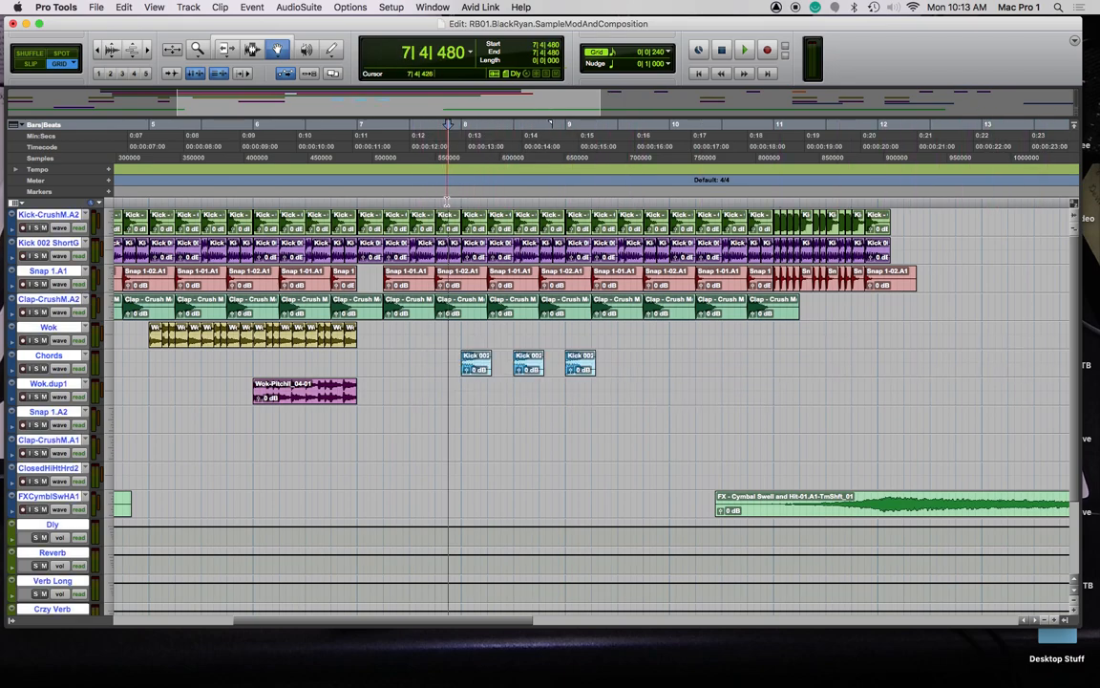
pyautogui.press('space')
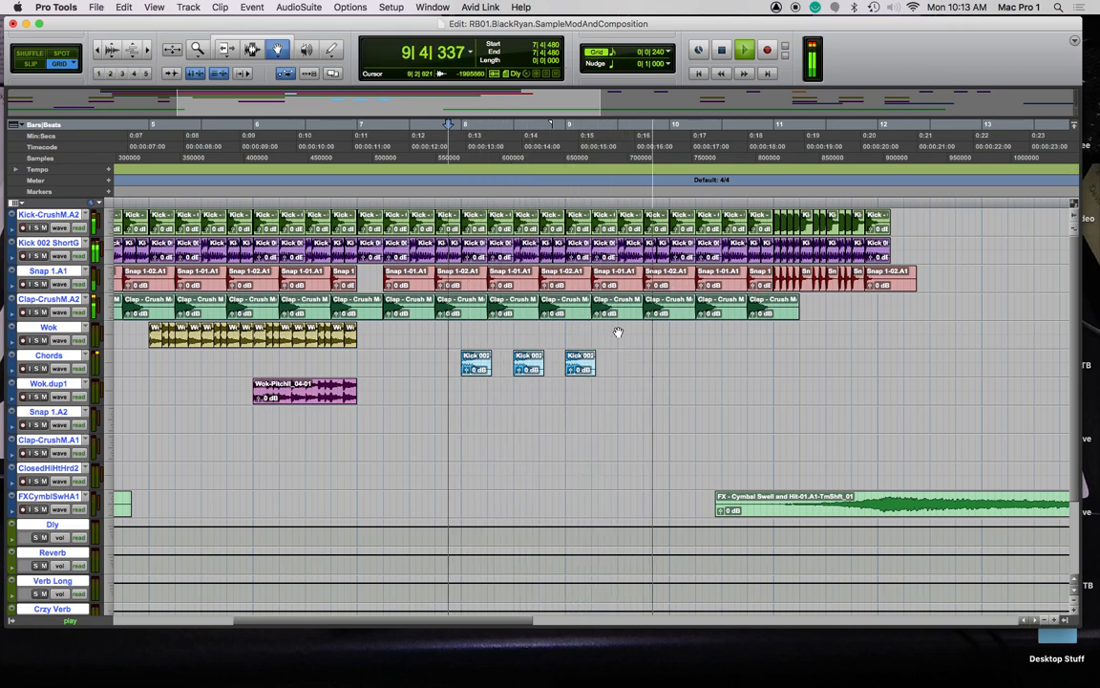
pyautogui.press('space')
pyautogui.click(529, 370)
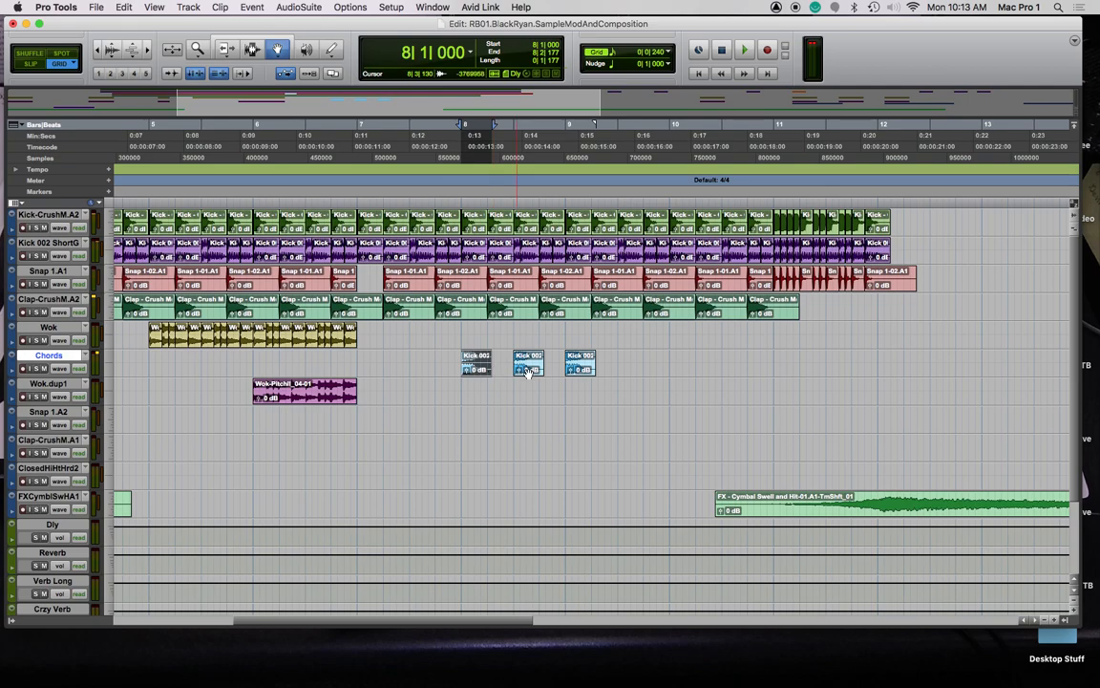
pyautogui.keyDown('shift'); pyautogui.click(576, 371); pyautogui.keyUp('shift')
pyautogui.moveTo(475, 364); pyautogui.dragTo(370, 361)
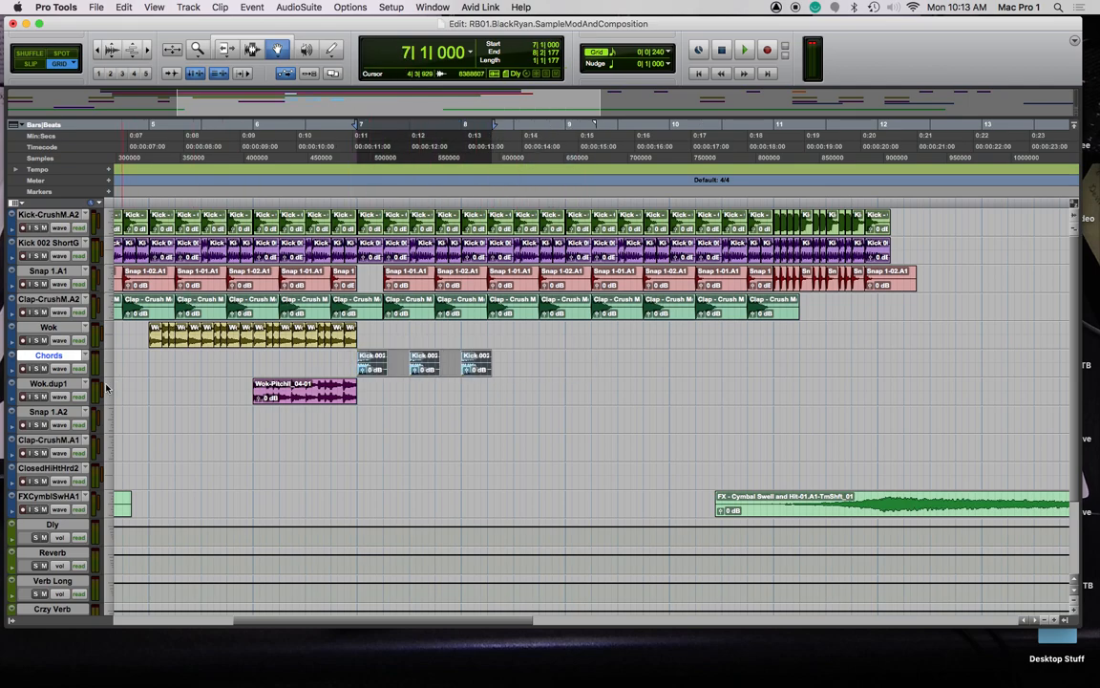
# Move the Wok.dup1 track directly below Wok and play from near bar 5
pyautogui.moveTo(38, 382); pyautogui.dragTo(119, 331)
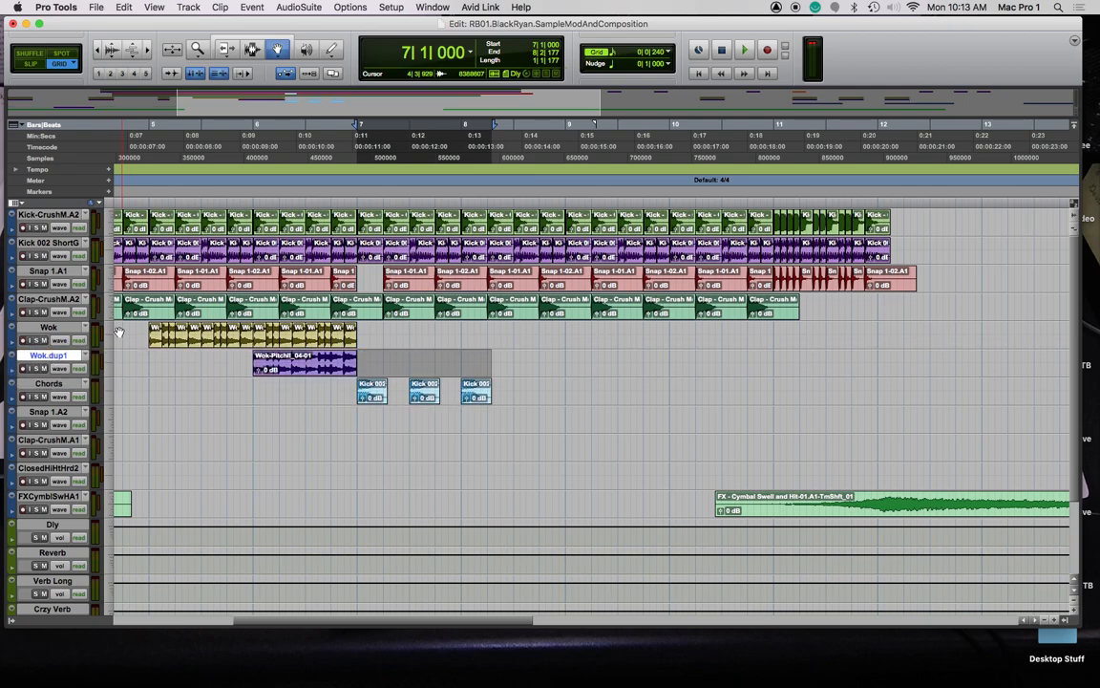
pyautogui.click(233, 195)
pyautogui.press('space')
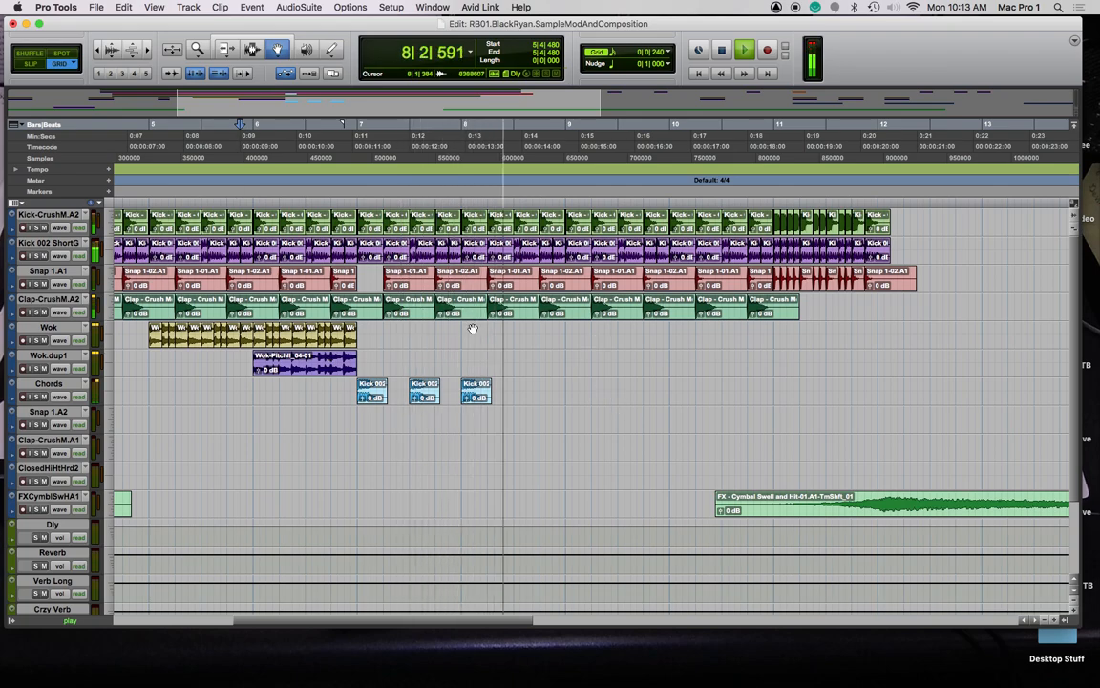
pyautogui.press('space')
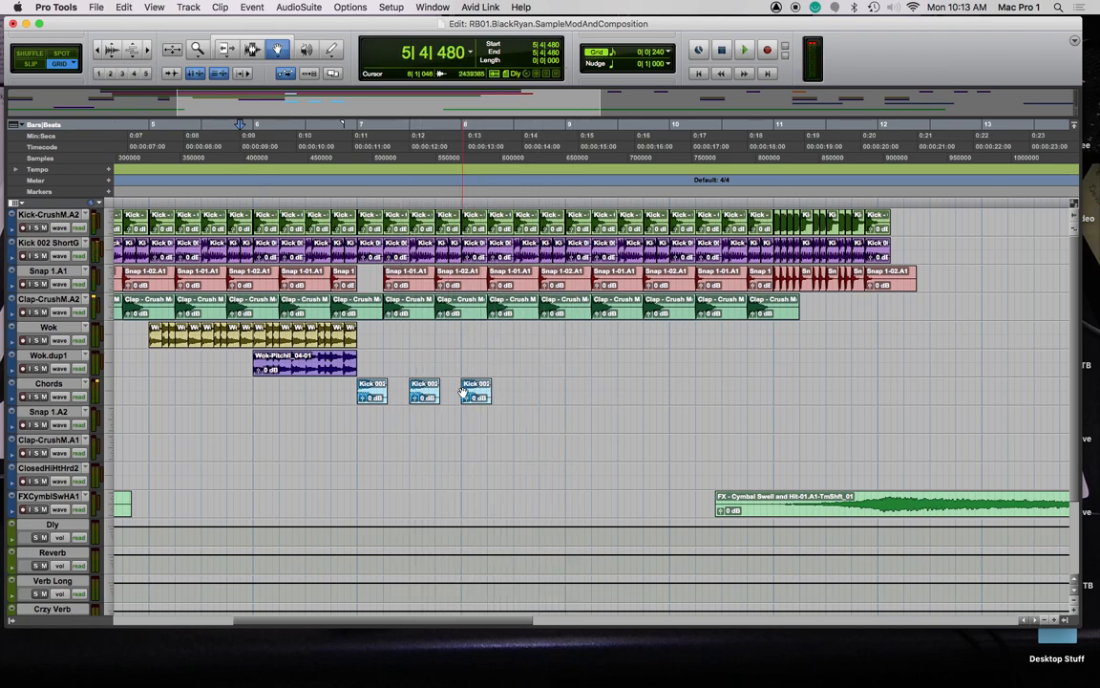
# Copy the three Kick 002 clips further along Chords, near bar 9, and play from the start
pyautogui.click(471, 395)
pyautogui.click(378, 395)
pyautogui.moveTo(372, 392); pyautogui.dragTo(583, 396)
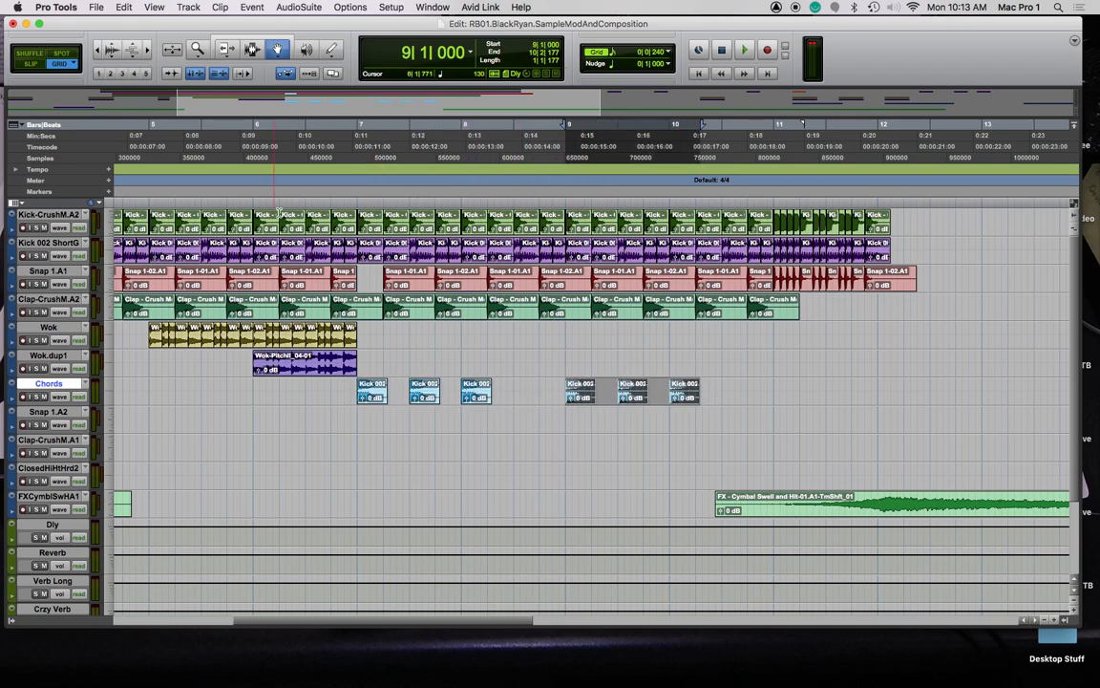
pyautogui.press('Return')
pyautogui.press('space')
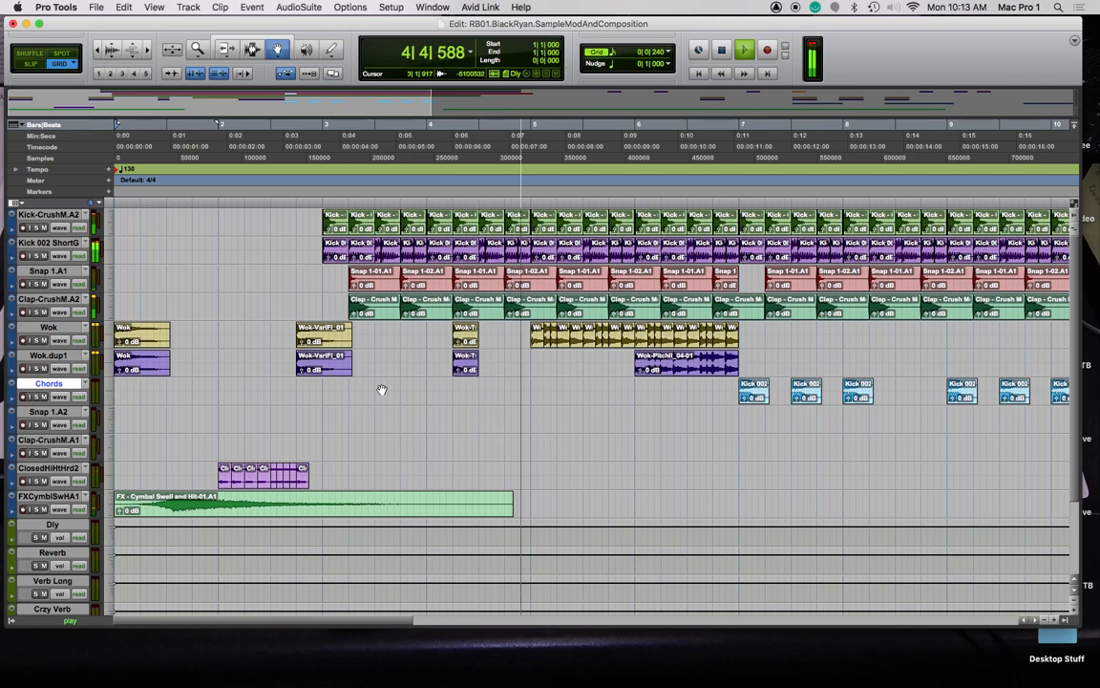
# Delete the short bar-4 clips from the Wok and Wok.dup1 tracks and stop playback
pyautogui.click(468, 340)
pyautogui.keyDown('shift'); pyautogui.click(472, 369); pyautogui.keyUp('shift')
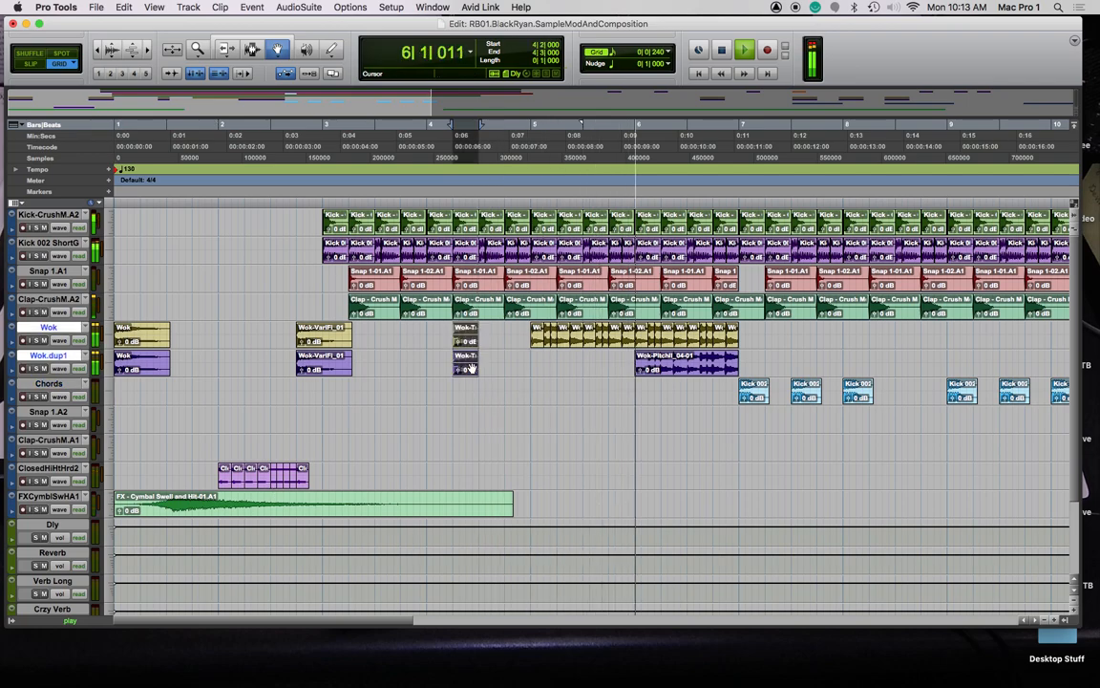
pyautogui.press('Delete')
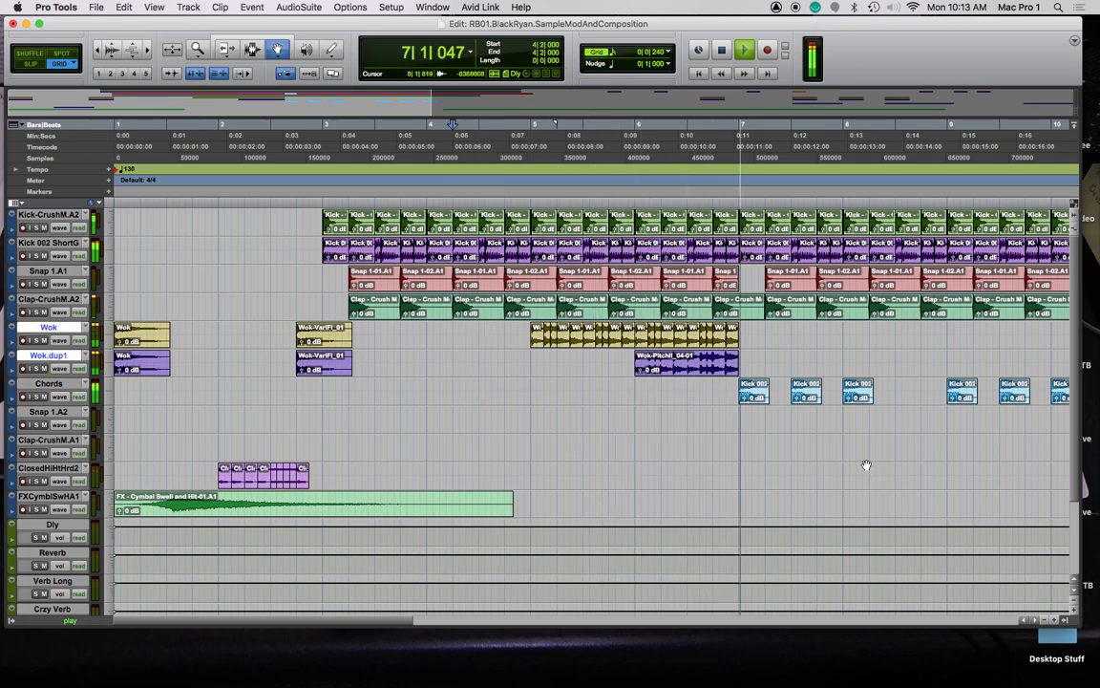
pyautogui.hscroll(10, 867, 466)
pyautogui.hscroll(-4, 411, 439)
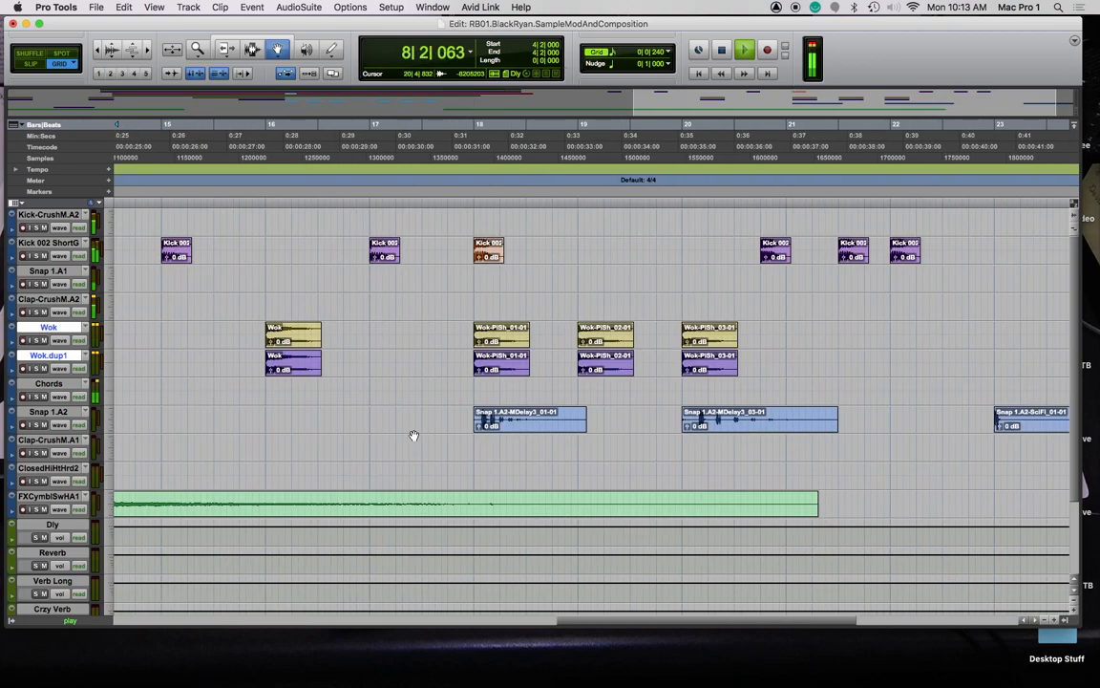
pyautogui.hscroll(-10, 413, 436)
pyautogui.press('space')
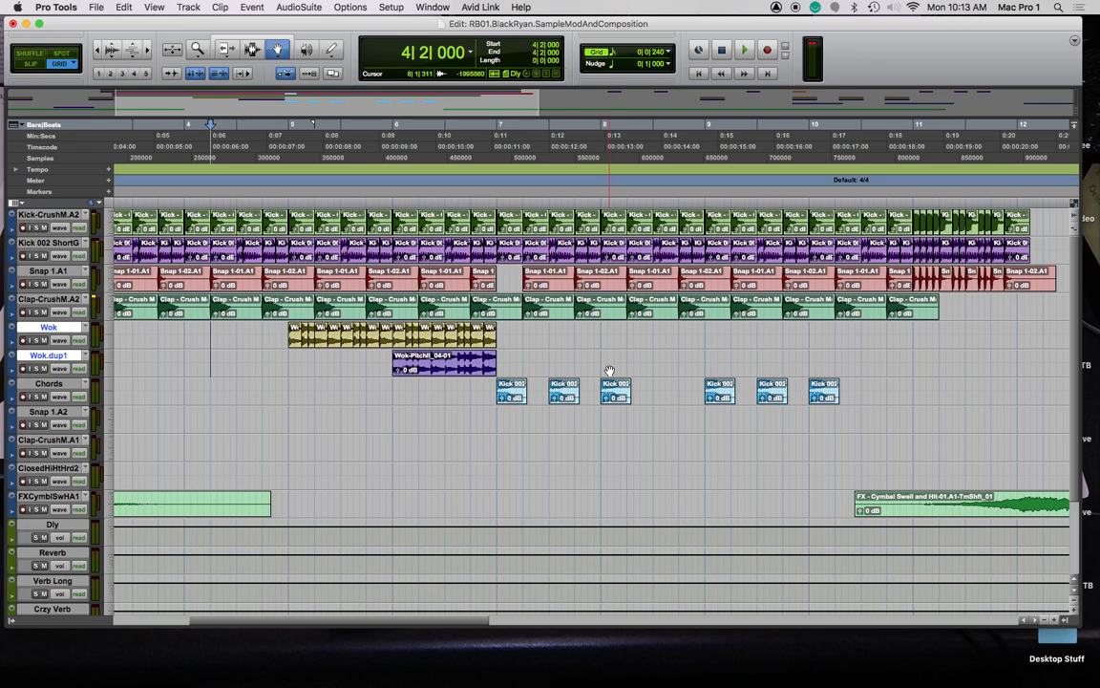
# Shift the third Kick 002 clip to 8|1|480, audition from bar 7, and copy a new hit to 8|3|240
pyautogui.moveTo(615, 397)
pyautogui.mouseDown()
pyautogui.moveTo(627, 388)
pyautogui.moveTo(618, 382)
pyautogui.mouseUp()
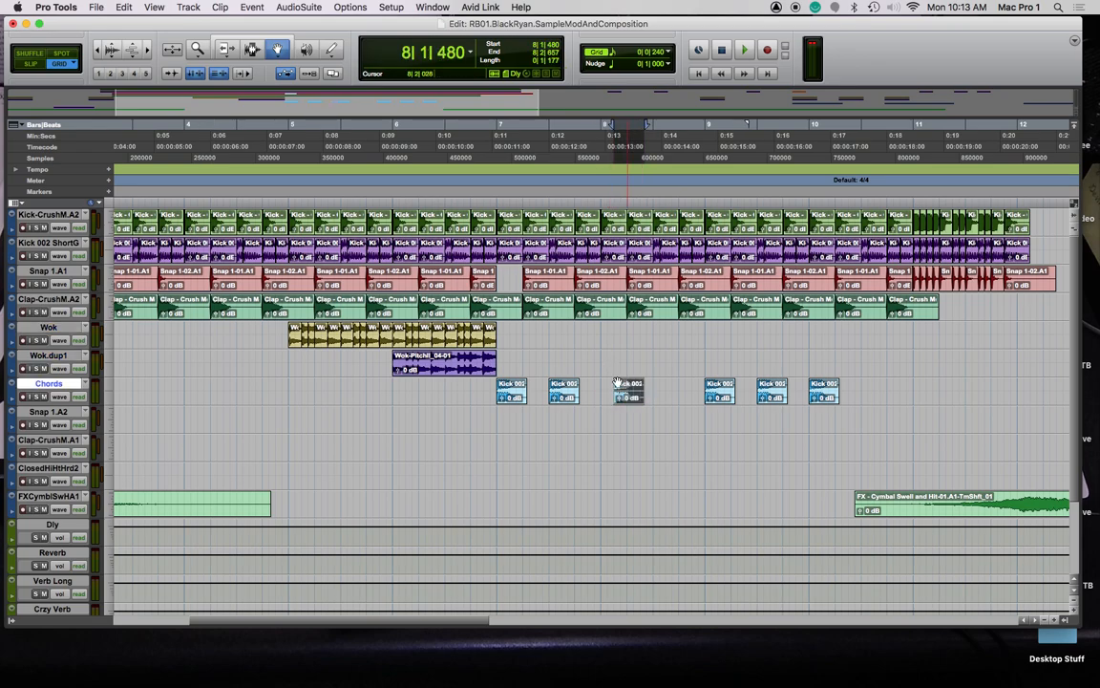
pyautogui.click(503, 183)
pyautogui.press('space')
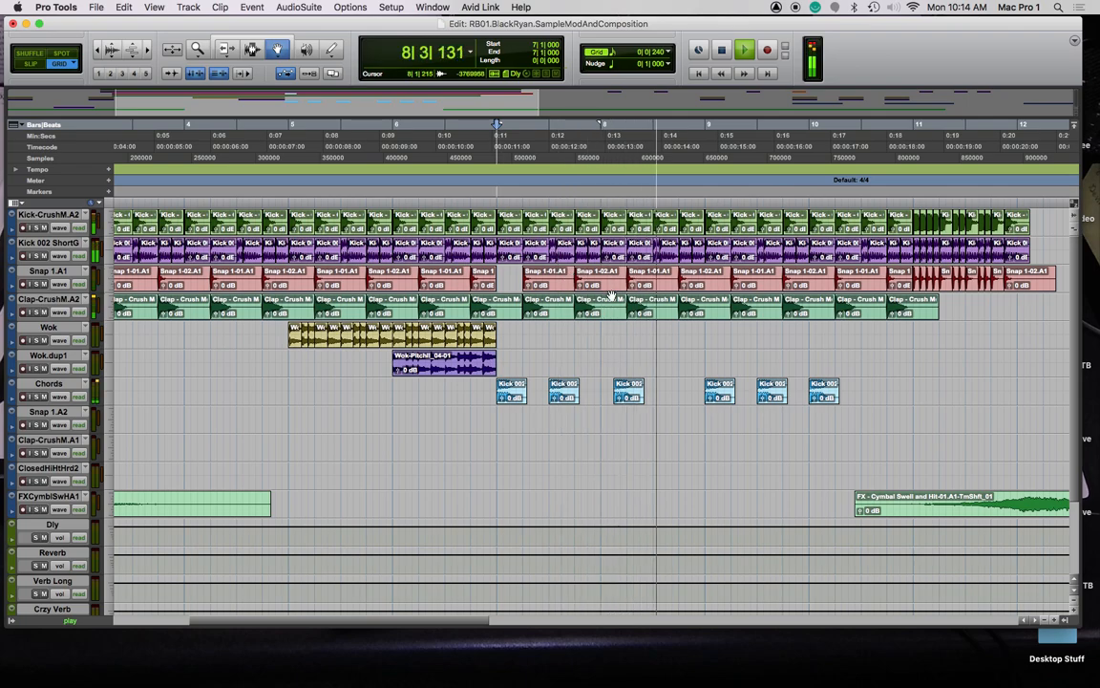
pyautogui.press('space')
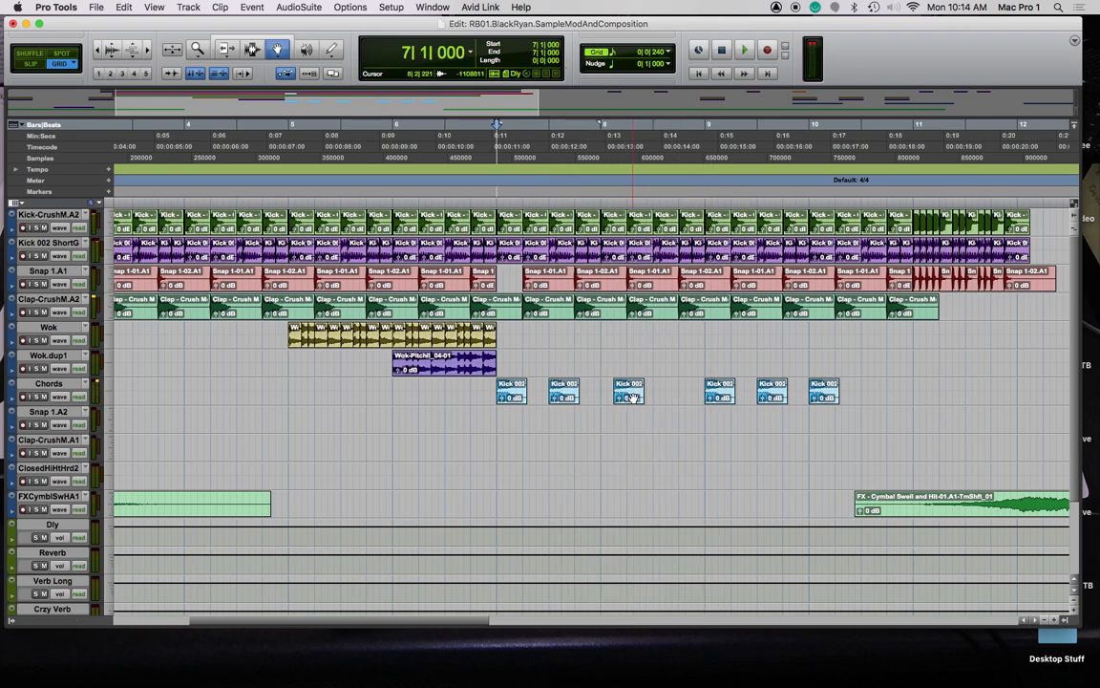
pyautogui.hscroll(5, 682, 398)
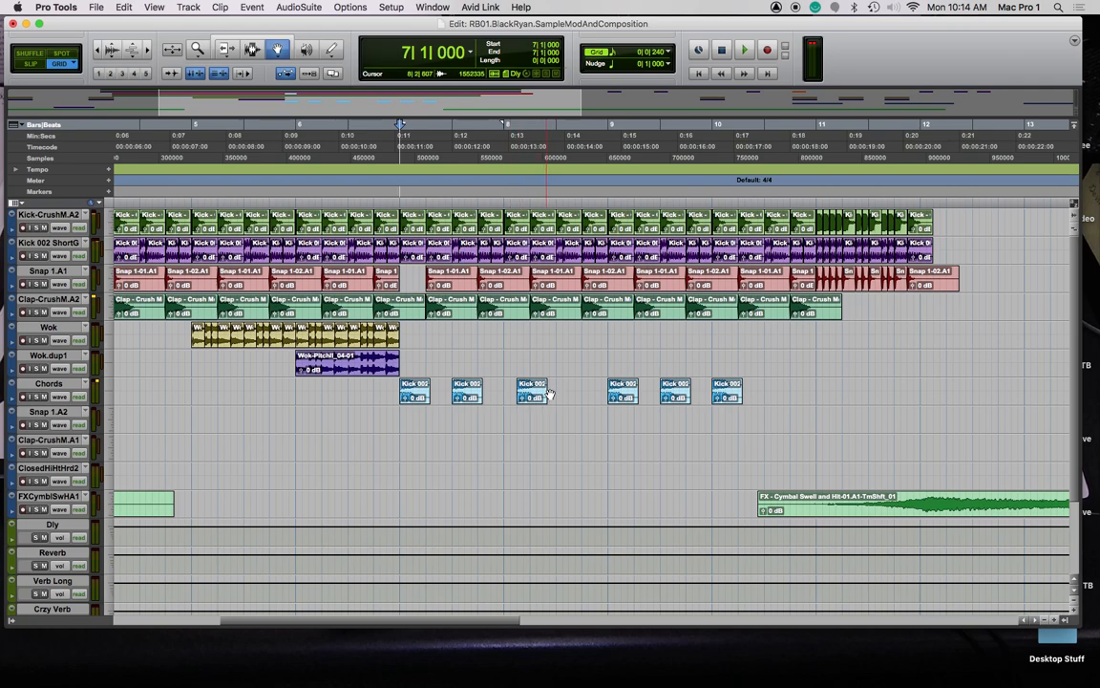
pyautogui.moveTo(530, 399); pyautogui.dragTo(592, 402)
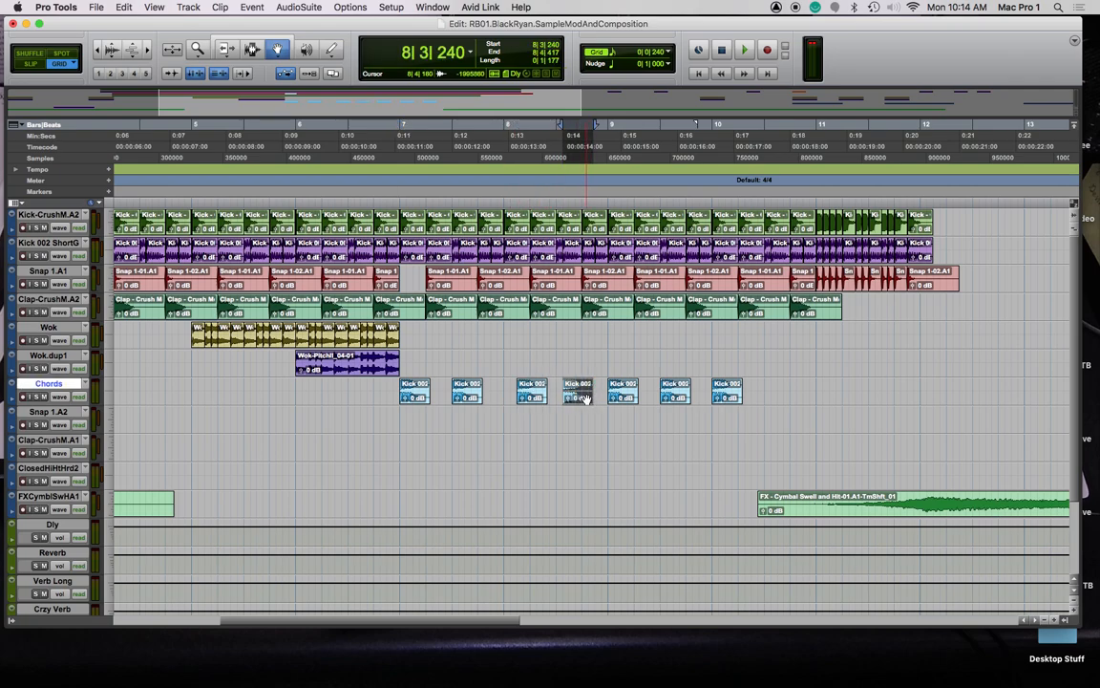
# Open AudioSuite Pitch II for the clip, lower the pitch by semitones, and start previewing
pyautogui.click(304, 7)
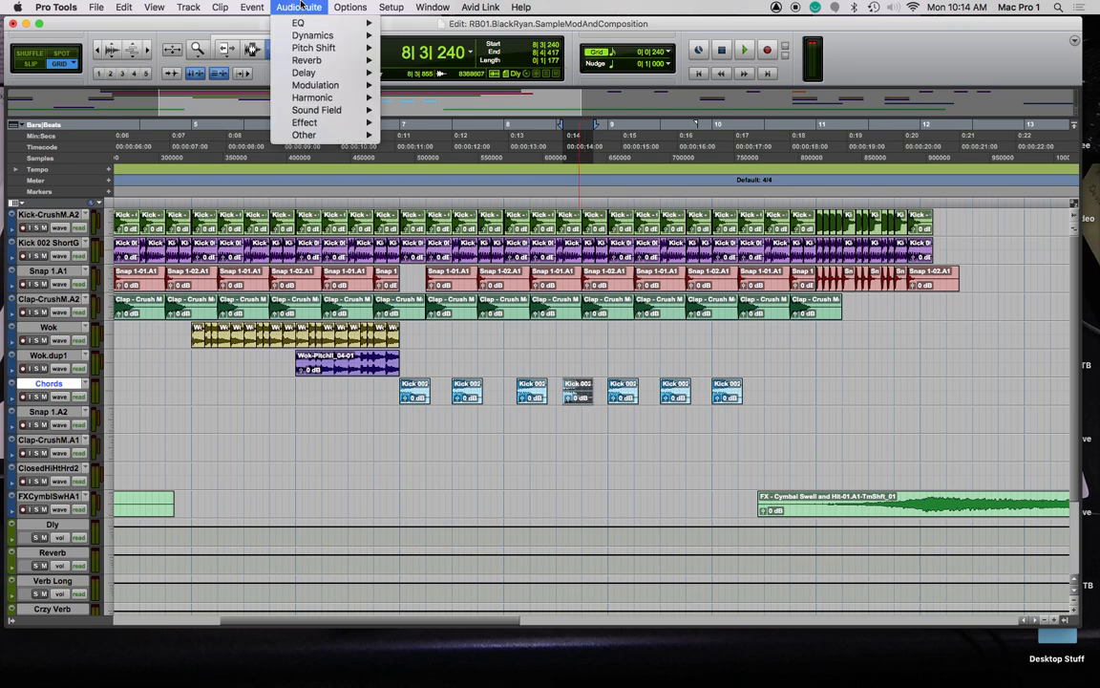
pyautogui.moveTo(336, 48)
pyautogui.click(430, 52)
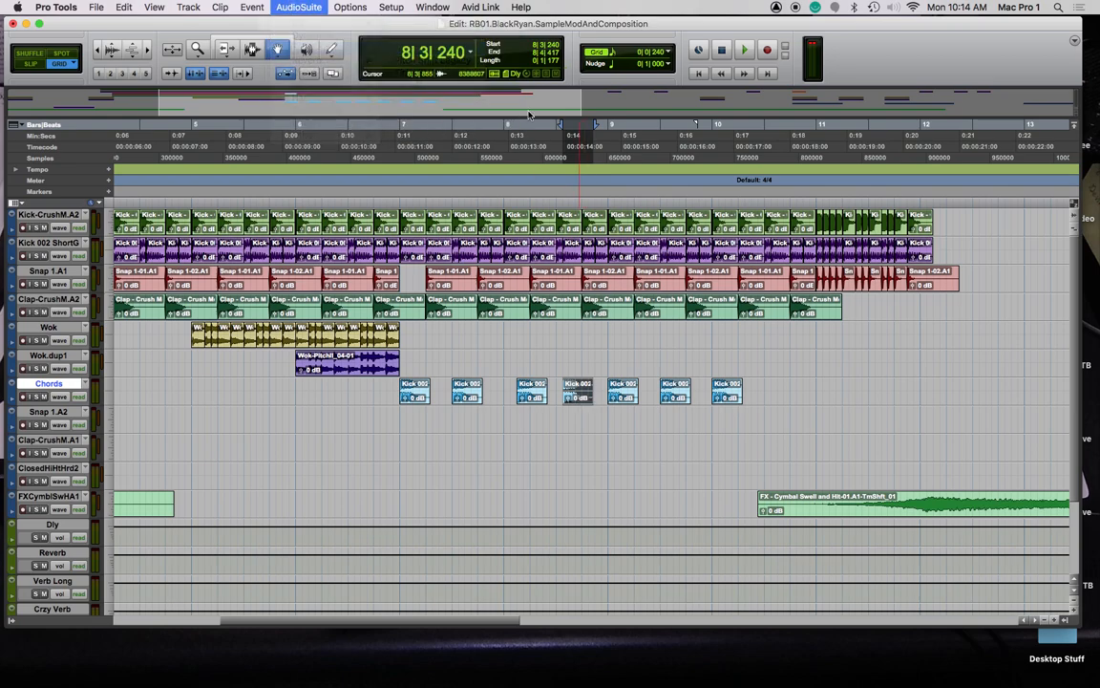
pyautogui.moveTo(554, 31); pyautogui.dragTo(446, 33)
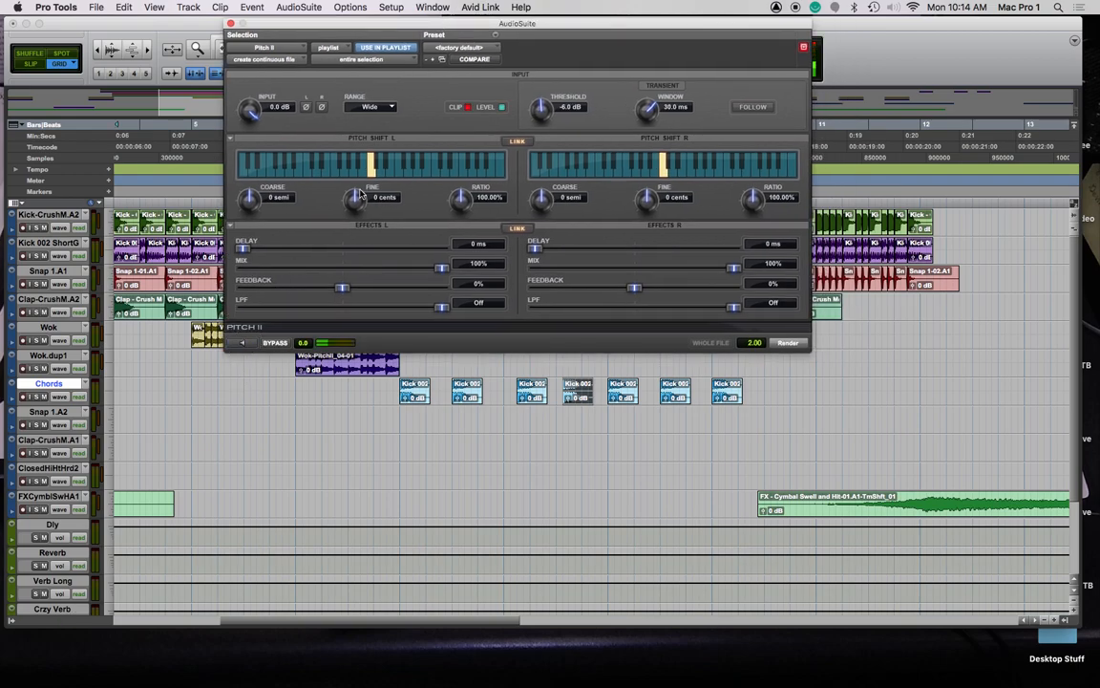
pyautogui.moveTo(248, 198)
pyautogui.mouseDown()
pyautogui.moveTo(253, 212)
pyautogui.moveTo(229, 203)
pyautogui.moveTo(238, 218)
pyautogui.mouseUp()
pyautogui.click(242, 345)
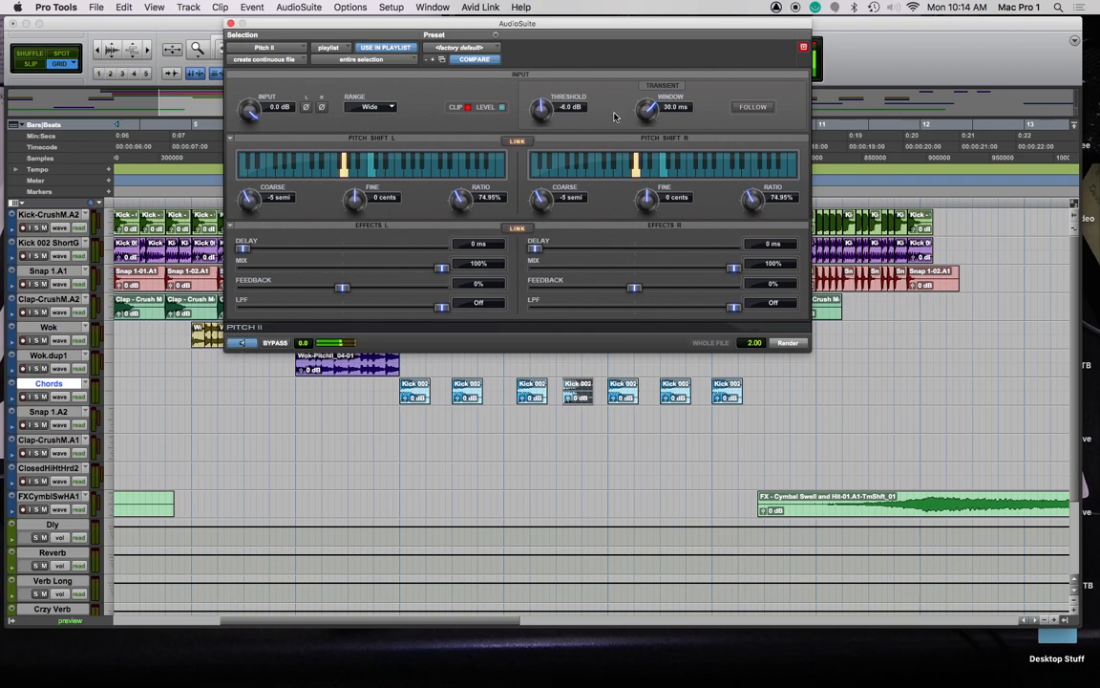
# Set the transient window to 14.3 ms, threshold to -11.5 dB, and feedback to -46%
pyautogui.moveTo(544, 109)
pyautogui.mouseDown()
pyautogui.moveTo(542, 55)
pyautogui.moveTo(540, 92)
pyautogui.mouseUp()
pyautogui.moveTo(254, 112); pyautogui.dragTo(252, 161)
pyautogui.moveTo(630, 114)
pyautogui.mouseDown()
pyautogui.moveTo(673, 198)
pyautogui.moveTo(668, 215)
pyautogui.moveTo(650, 106)
pyautogui.mouseUp()
pyautogui.moveTo(540, 110); pyautogui.dragTo(584, 205)
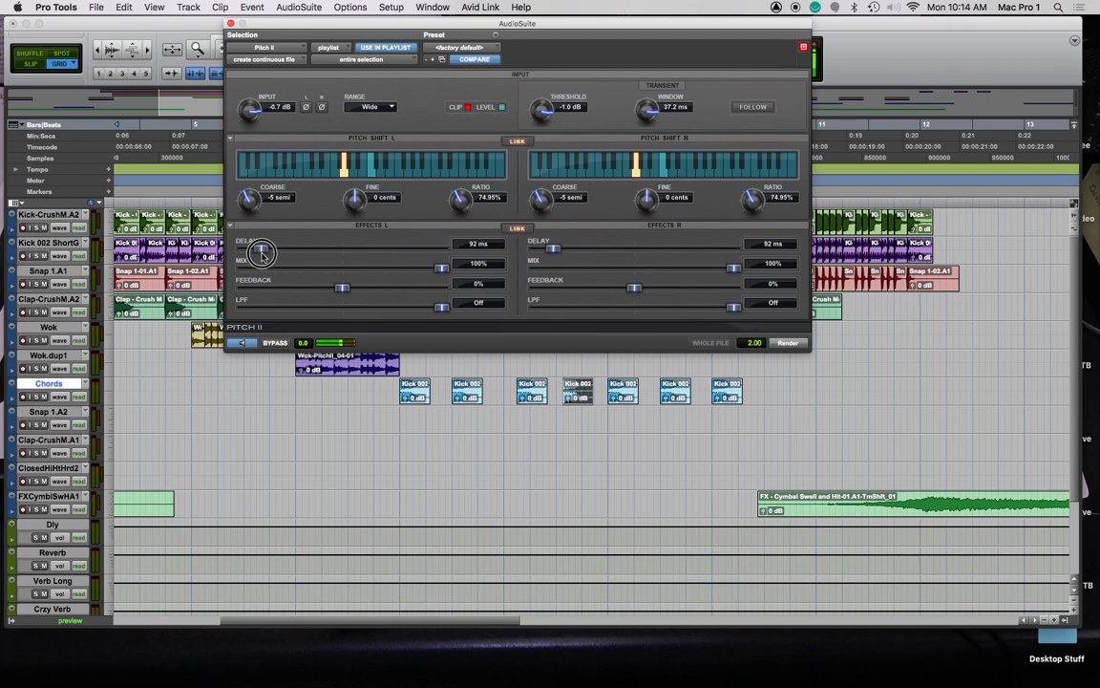
pyautogui.moveTo(346, 291); pyautogui.dragTo(316, 300)
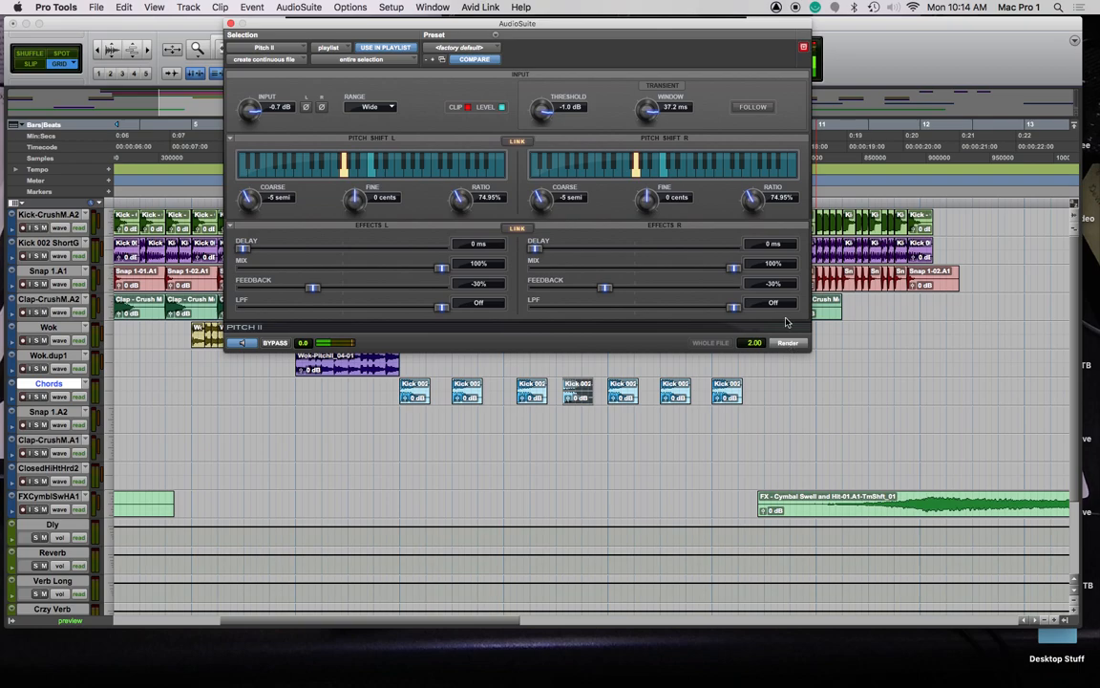
# Drop the pitch a full octave, enable transient follow, and set the threshold to -4.1 dB
pyautogui.moveTo(753, 214)
pyautogui.mouseDown()
pyautogui.moveTo(754, 223)
pyautogui.moveTo(754, 202)
pyautogui.mouseUp()
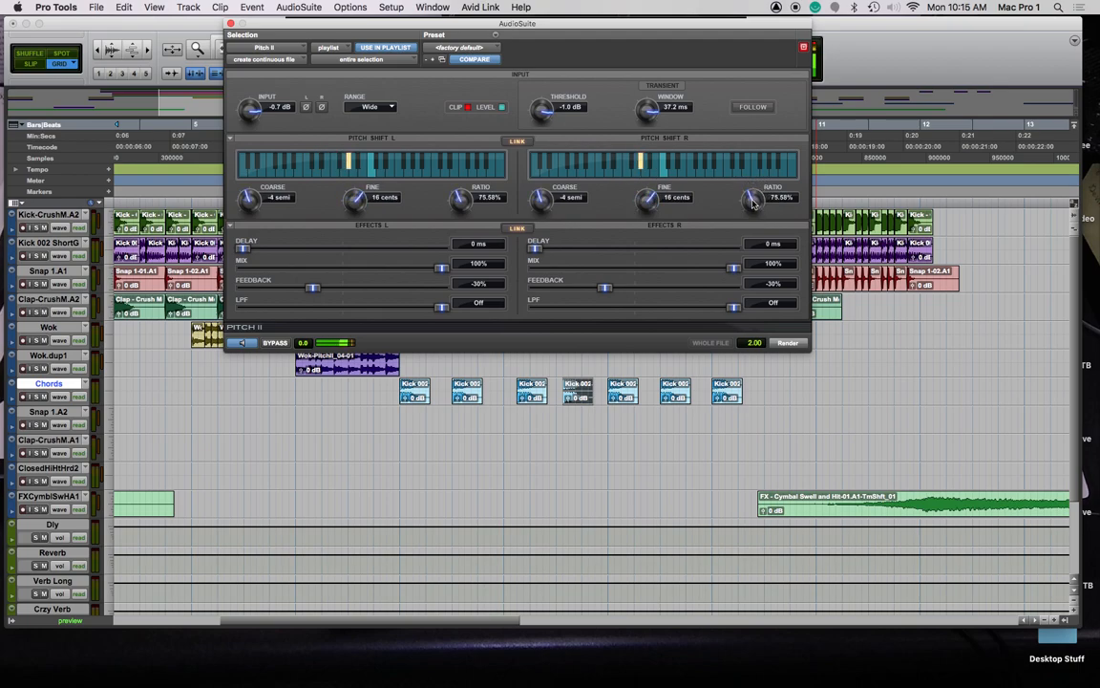
pyautogui.click(750, 108)
pyautogui.moveTo(553, 112); pyautogui.dragTo(560, 206)
# Try the Low and Mid pitch ranges, settle on Wide, and set input gain to -1.0 dB
pyautogui.click(389, 109)
pyautogui.click(363, 117)
pyautogui.click(390, 108)
pyautogui.click(382, 117)
pyautogui.click(391, 109)
pyautogui.click(370, 146)
pyautogui.click(383, 109)
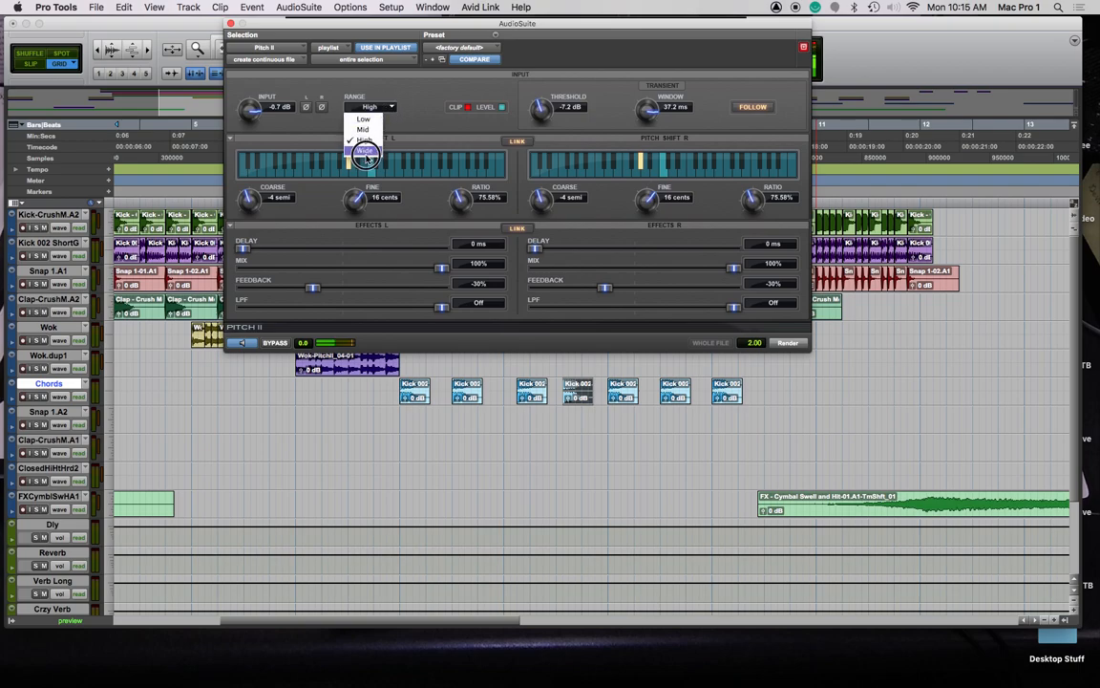
pyautogui.click(367, 149)
pyautogui.moveTo(252, 109); pyautogui.dragTo(252, 122)
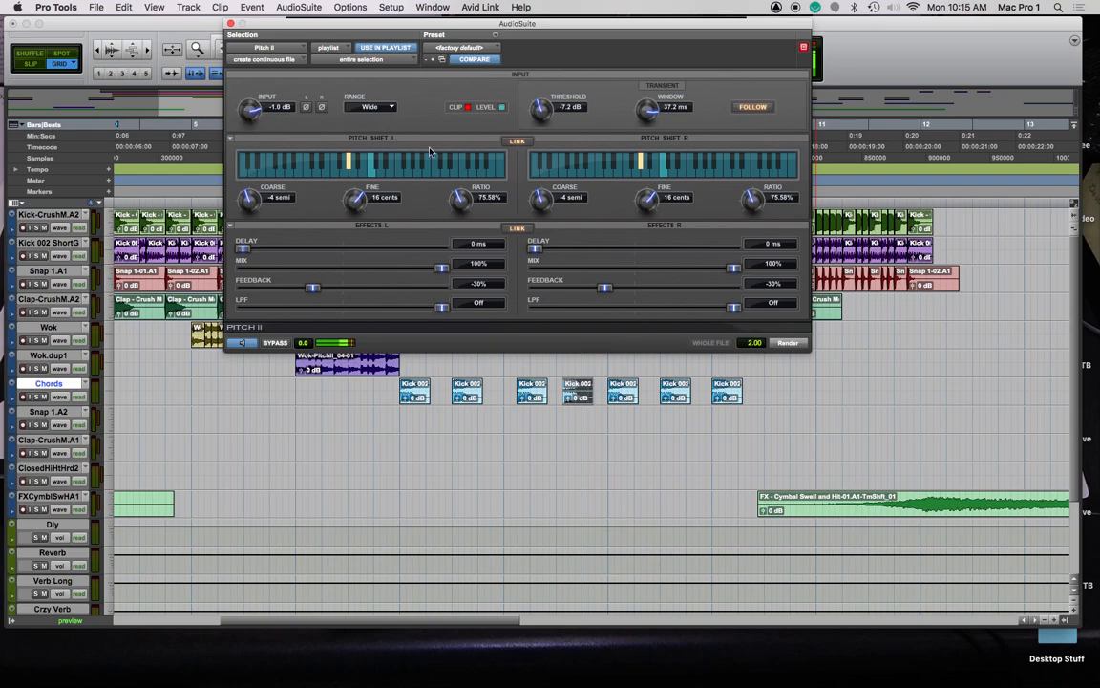
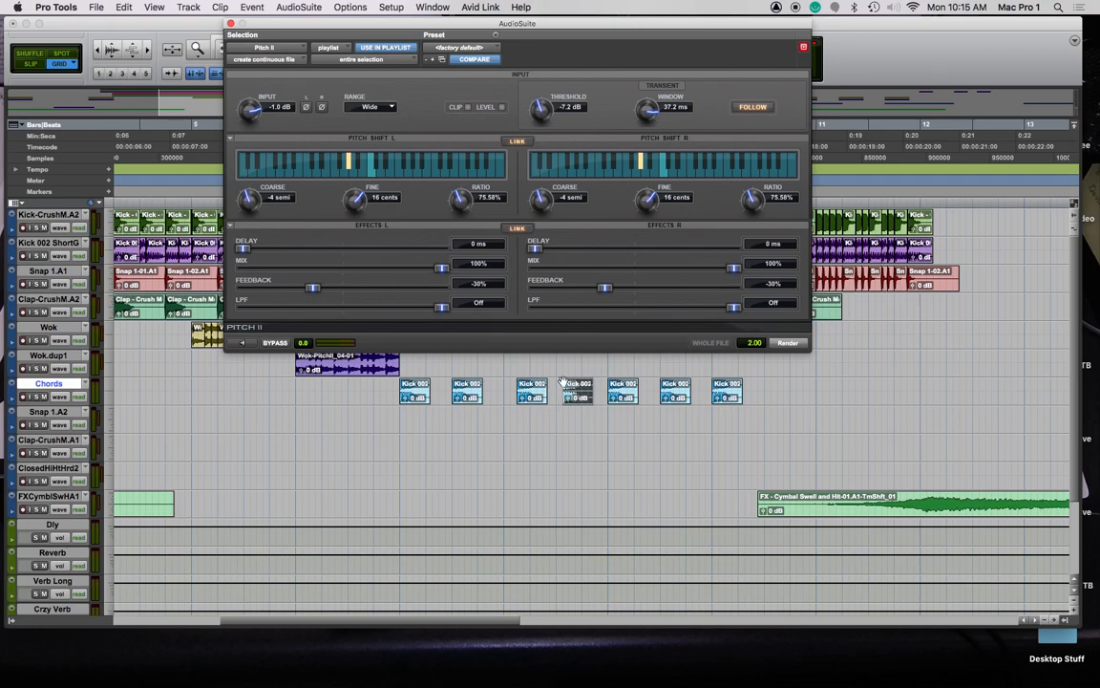
# Add a short equal-power fade-in to the start of the middle chord clip in Slip mode
pyautogui.press('t')
pyautogui.press('t')
pyautogui.press('t')
pyautogui.click(590, 388)
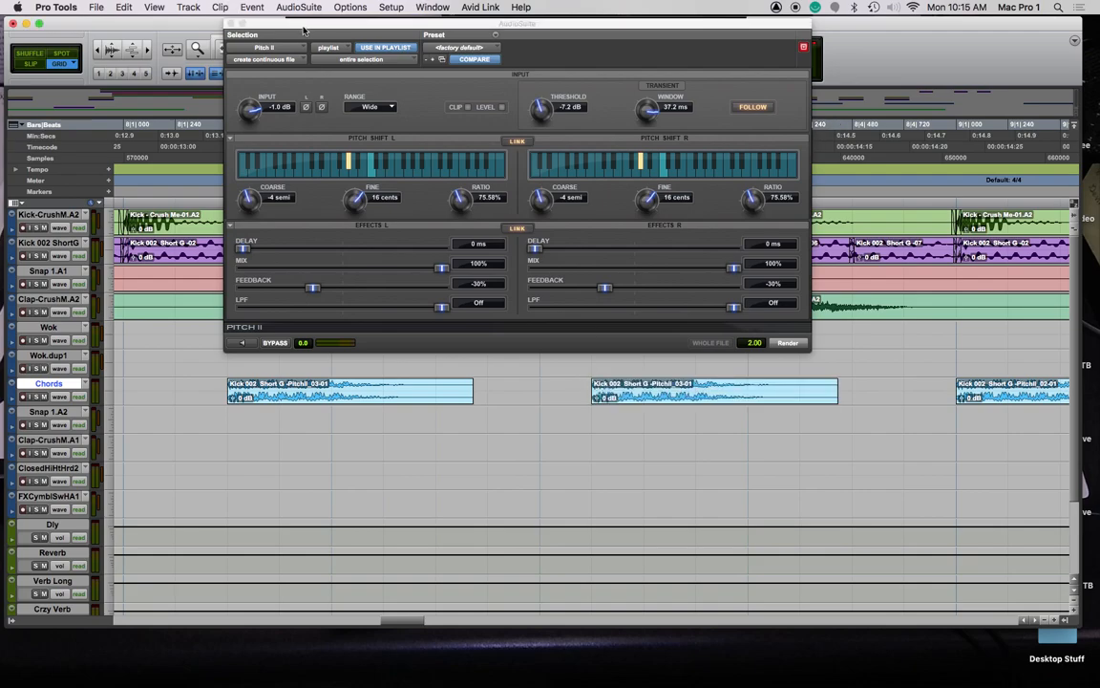
pyautogui.press('F2')
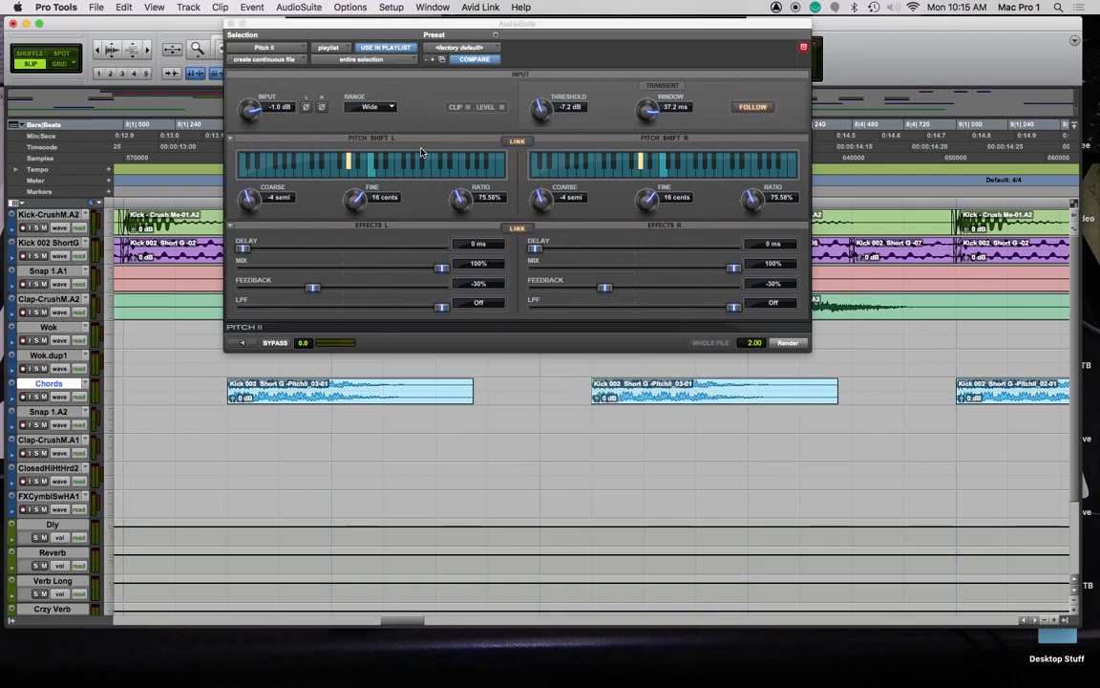
pyautogui.moveTo(597, 391); pyautogui.dragTo(588, 391)
pyautogui.press('super+f')
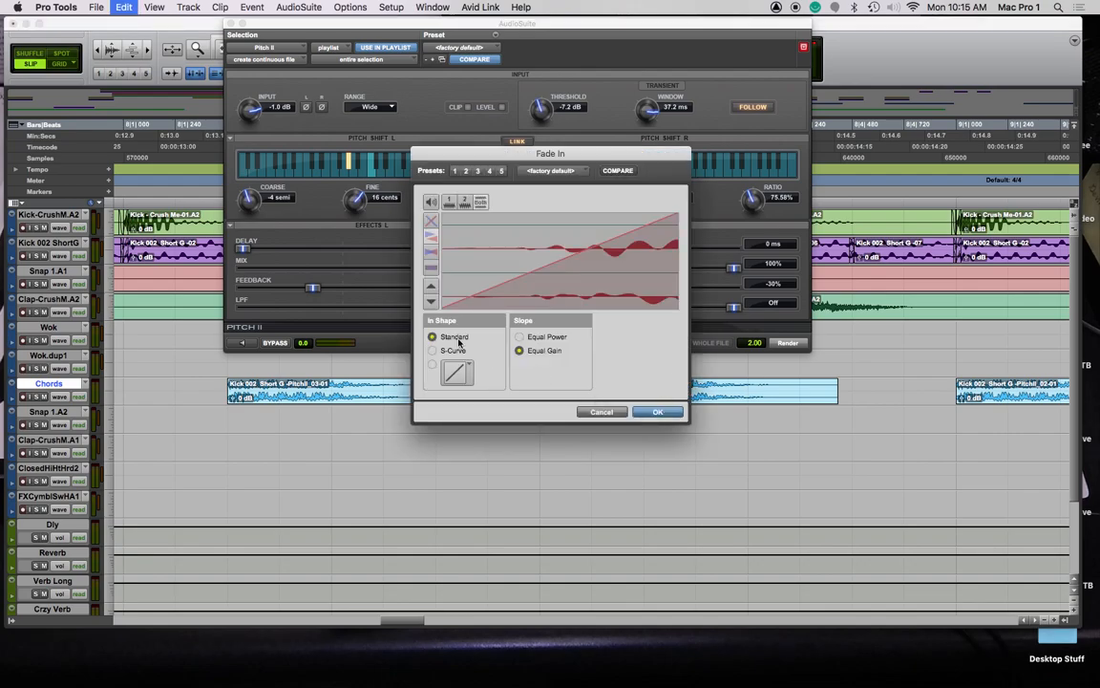
pyautogui.click(532, 340)
pyautogui.click(646, 412)
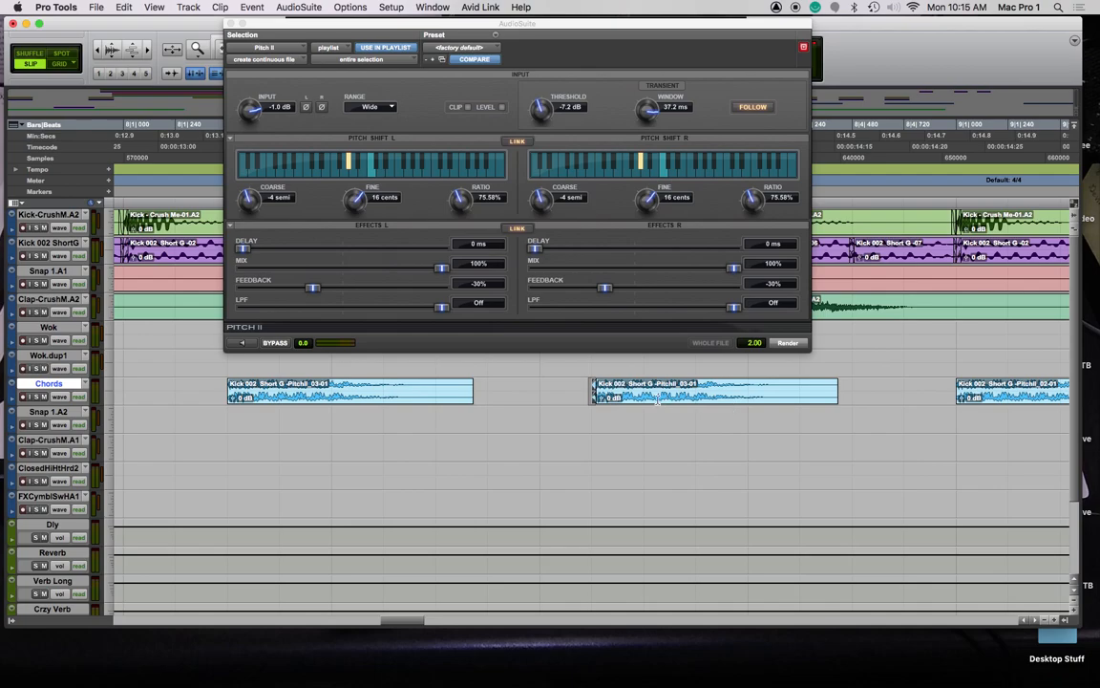
# Preview the pitch shift on the clip, then select a range across Chords_01's end
pyautogui.doubleClick(636, 395)
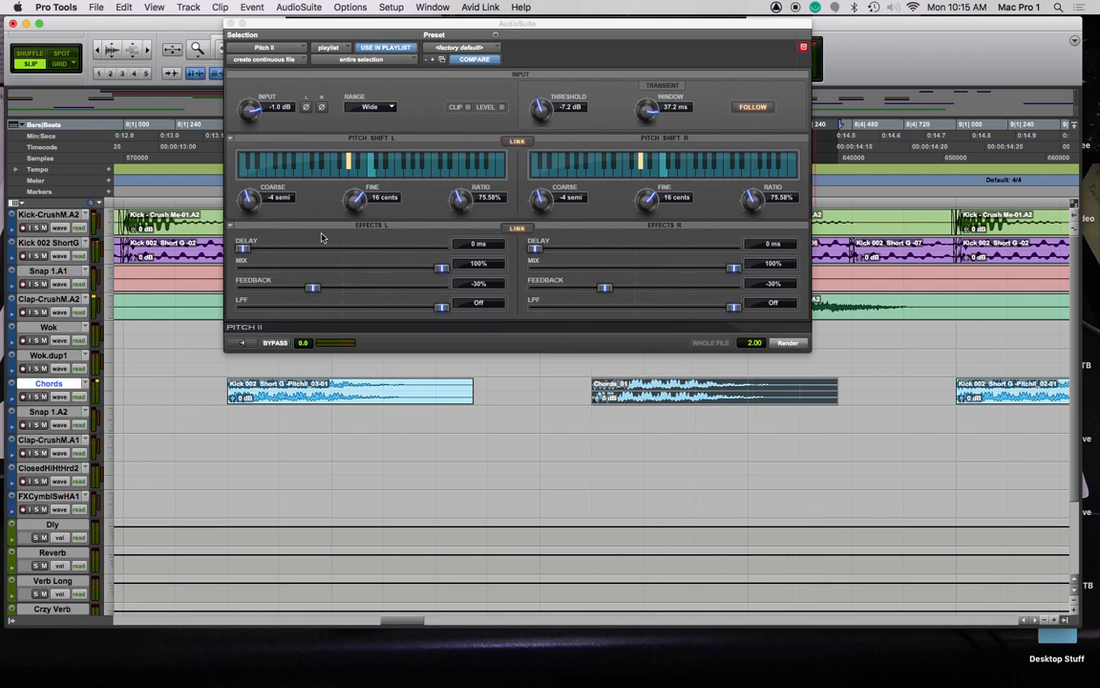
pyautogui.click(246, 344)
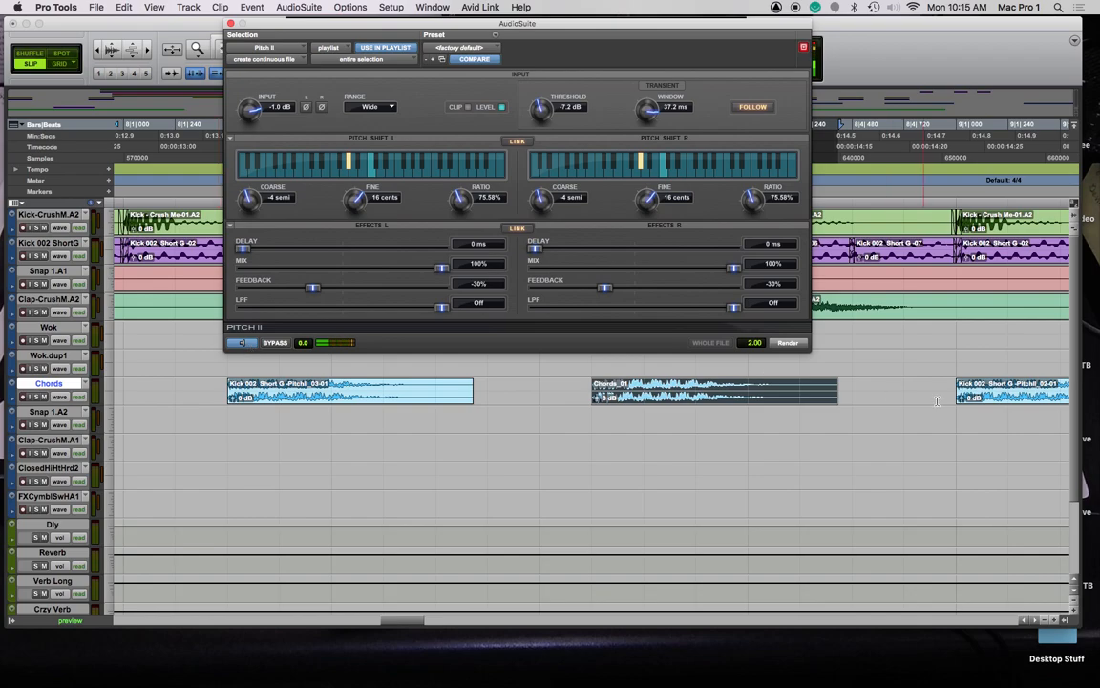
pyautogui.click(812, 393)
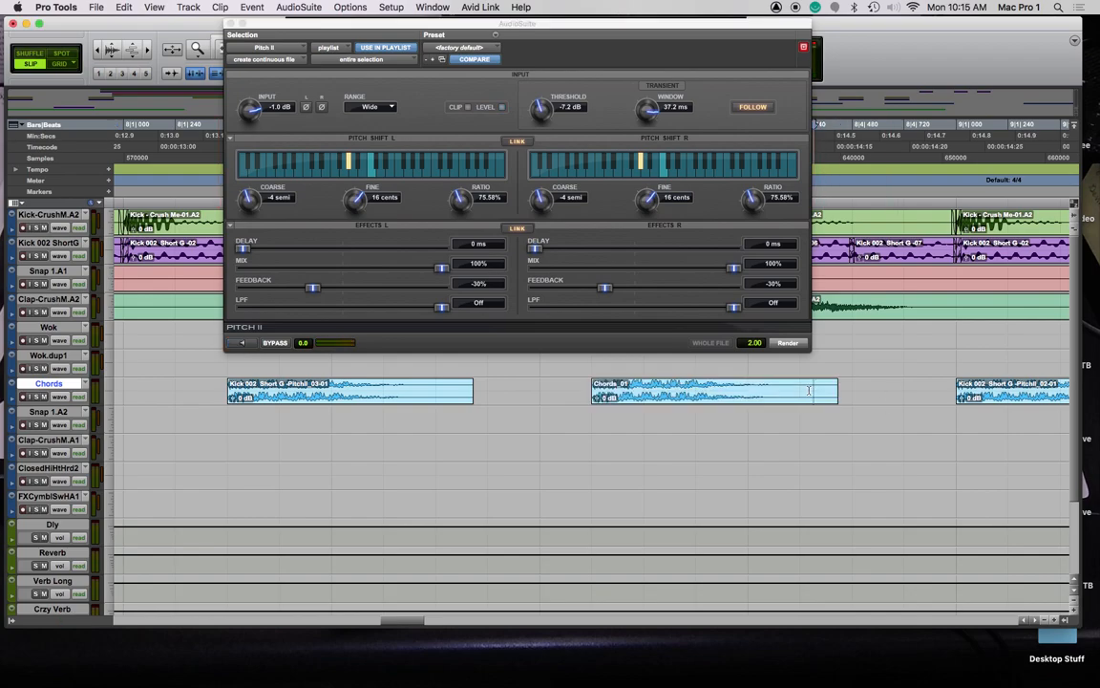
pyautogui.moveTo(809, 391); pyautogui.dragTo(852, 388)
# Apply an S-curve fade-out to Chords_01's end and consolidate the clip with its fades into Chords_02
pyautogui.press('super+f')
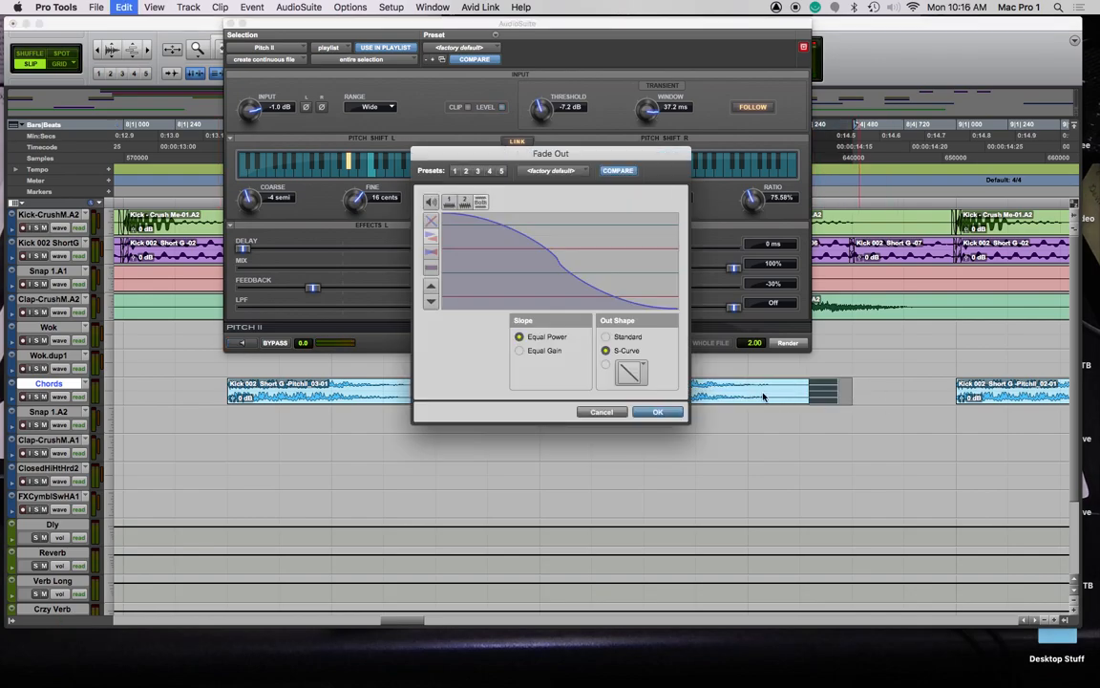
pyautogui.click(649, 411)
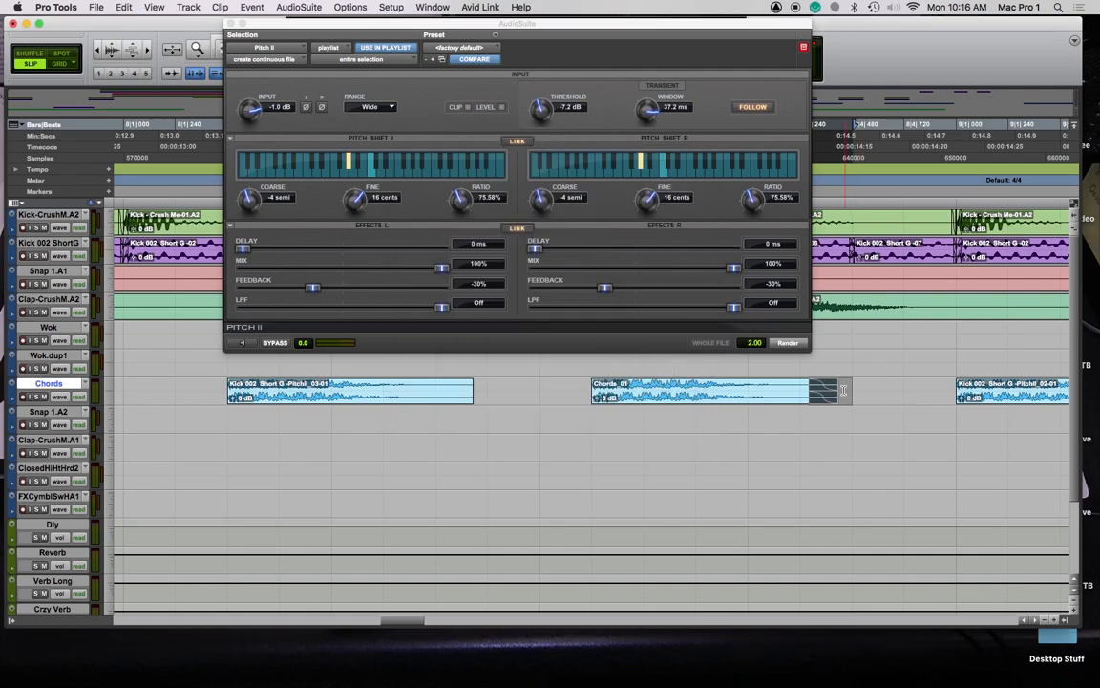
pyautogui.doubleClick(779, 393)
pyautogui.hotkey('alt', 'shift', '3')
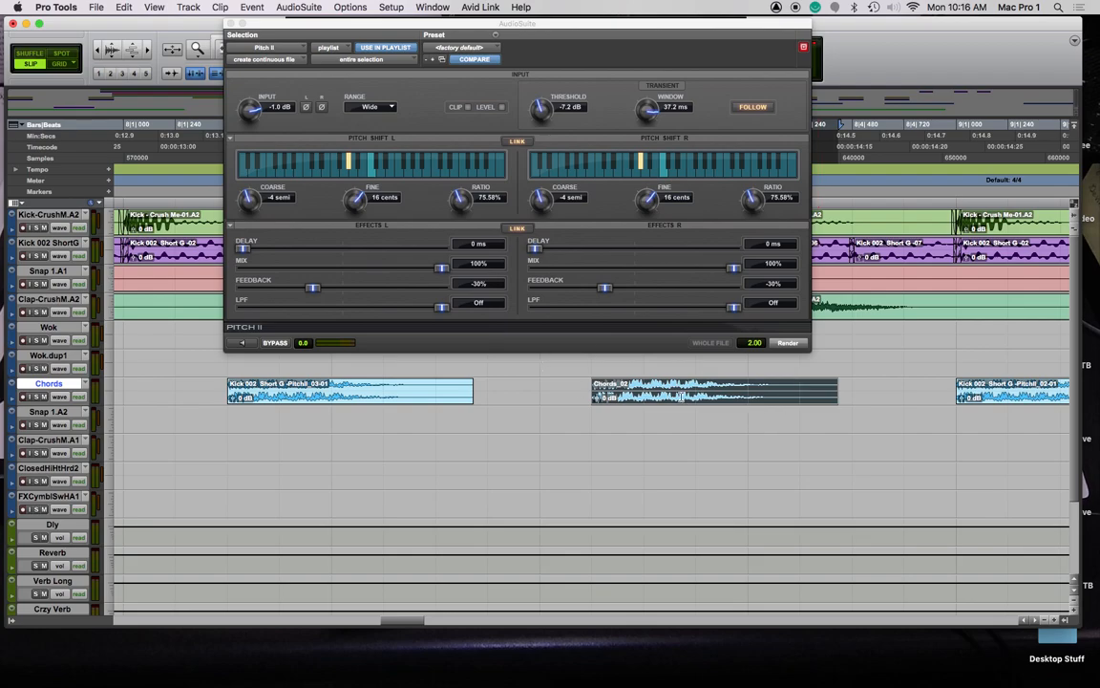
# Preview the pitch shift, play the arrangement, and drag a copy of the chord clip onto Wok.dup1
pyautogui.click(240, 342)
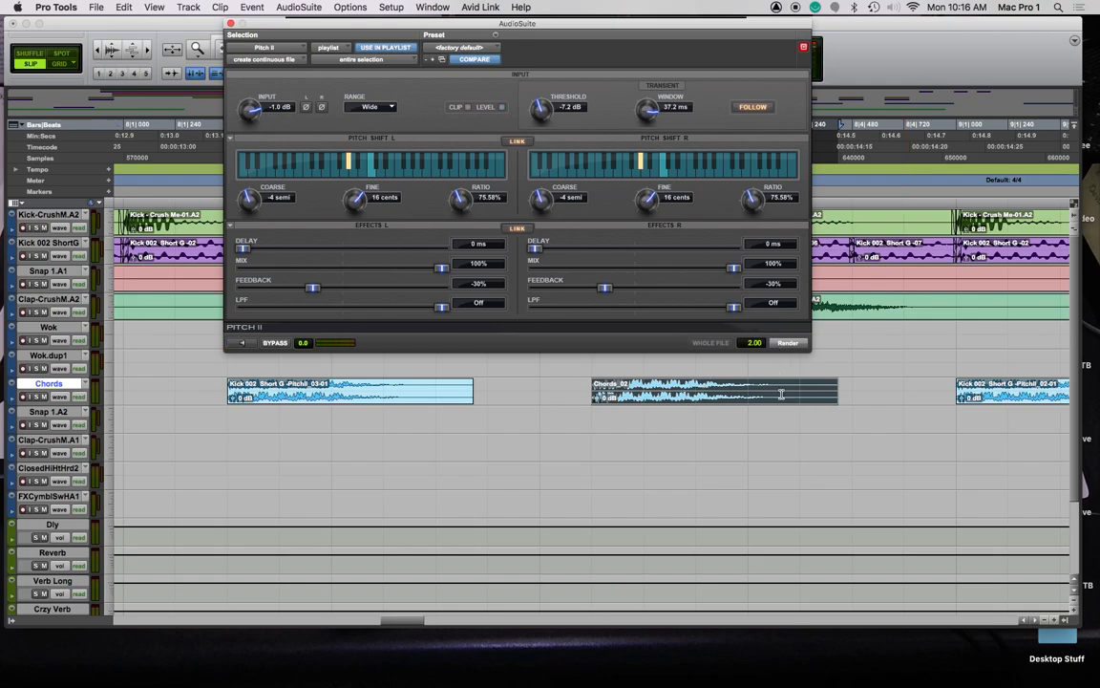
pyautogui.press('space')
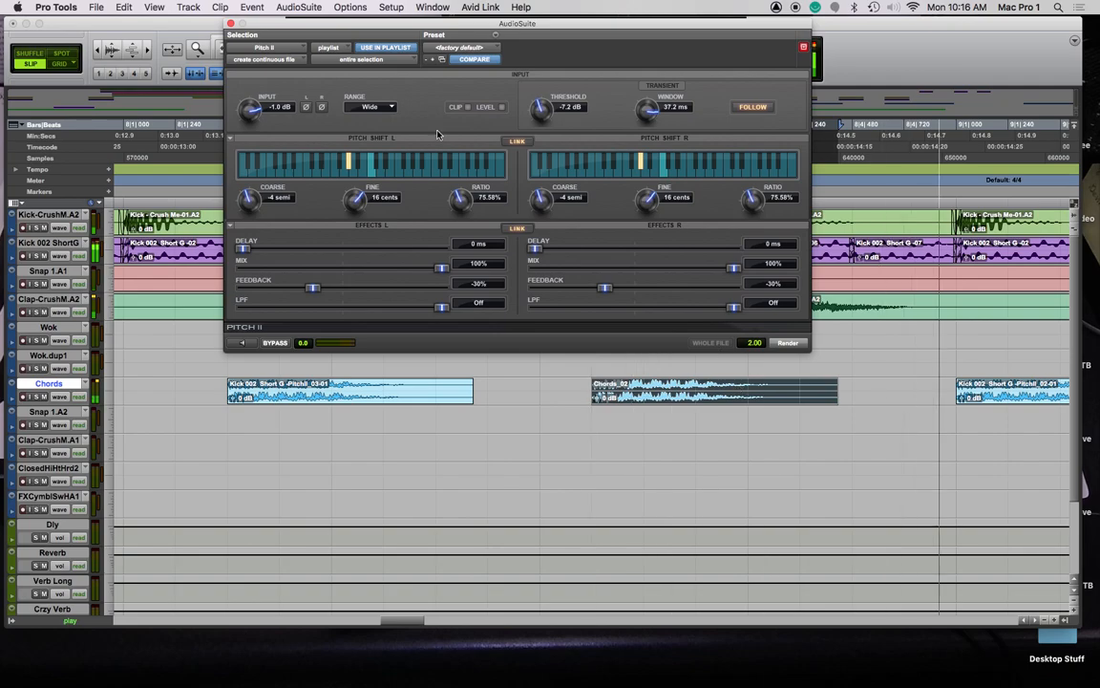
pyautogui.moveTo(274, 23); pyautogui.dragTo(1099, 51)
pyautogui.moveTo(691, 392); pyautogui.dragTo(857, 361)
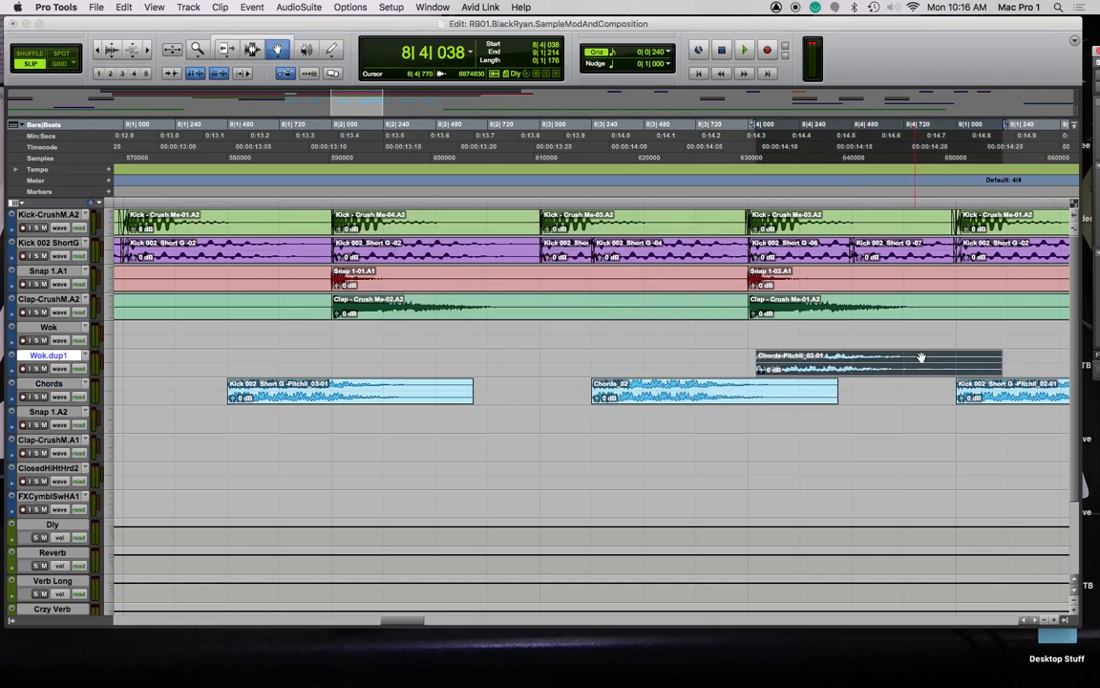
# In Grid mode, snap the Wok.dup1 chord copy to 8|4, trim its end, and move it onto Chords
pyautogui.click(60, 64)
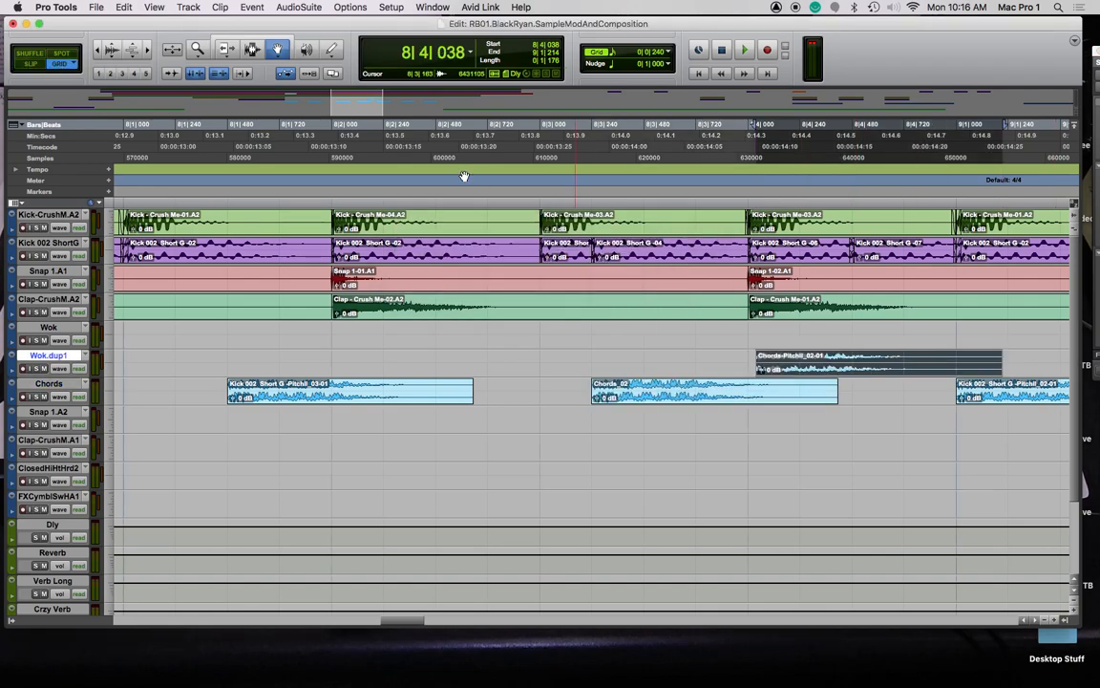
pyautogui.click(803, 362)
pyautogui.moveTo(805, 364); pyautogui.dragTo(800, 364)
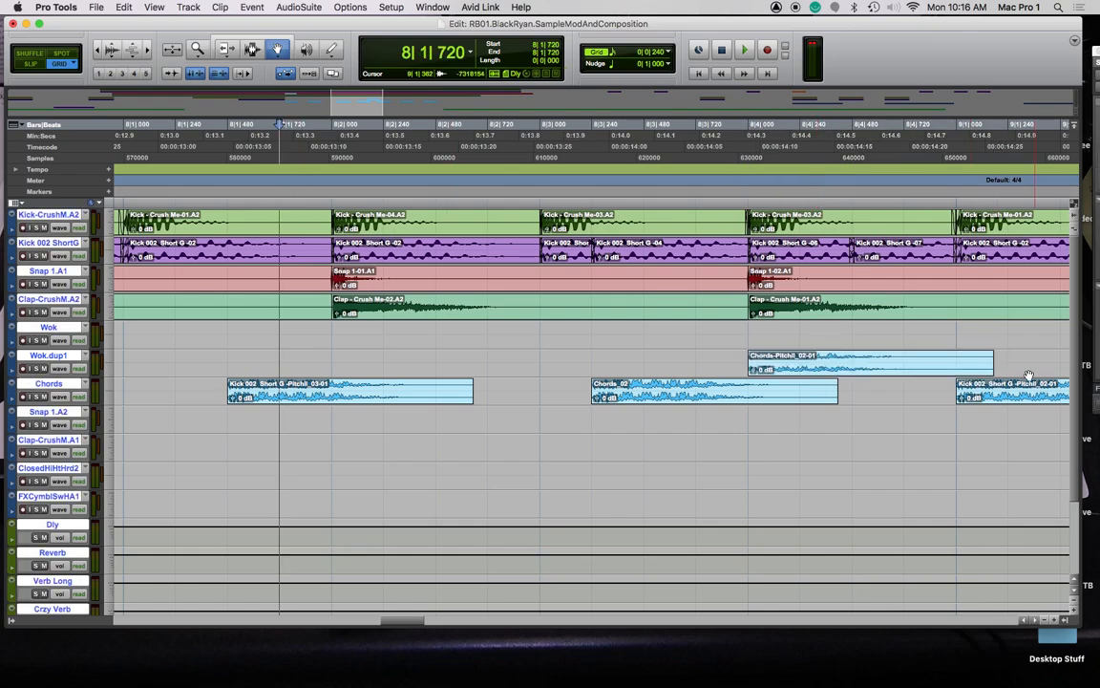
pyautogui.press('F6')
pyautogui.moveTo(988, 364); pyautogui.dragTo(852, 370)
pyautogui.press('F8')
pyautogui.moveTo(782, 370); pyautogui.dragTo(892, 405)
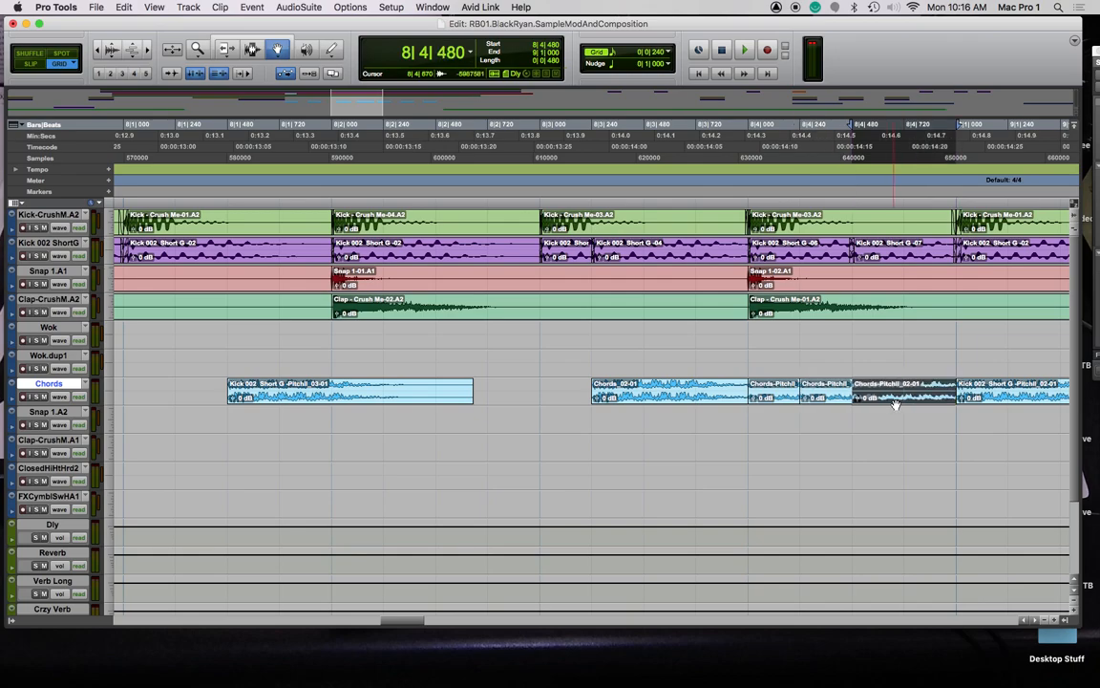
# Play the result from bar 8|4 and zoom out on the arrangement
pyautogui.click(735, 196)
pyautogui.press('space')
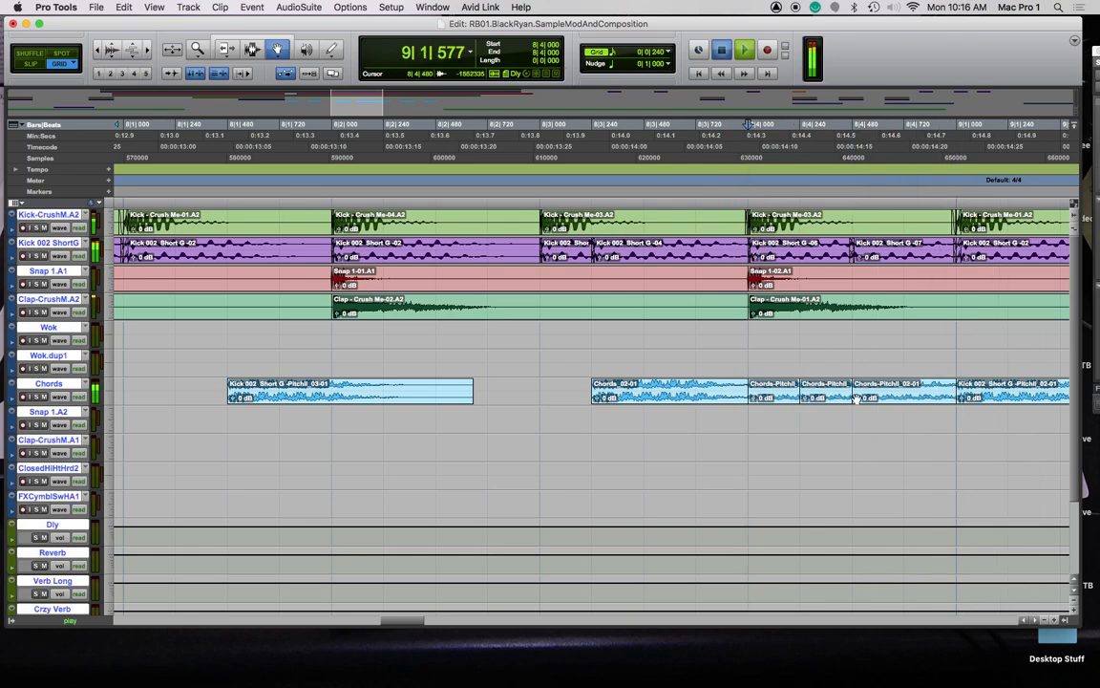
pyautogui.press('space')
pyautogui.press('r')
pyautogui.press('r')
pyautogui.press('r')
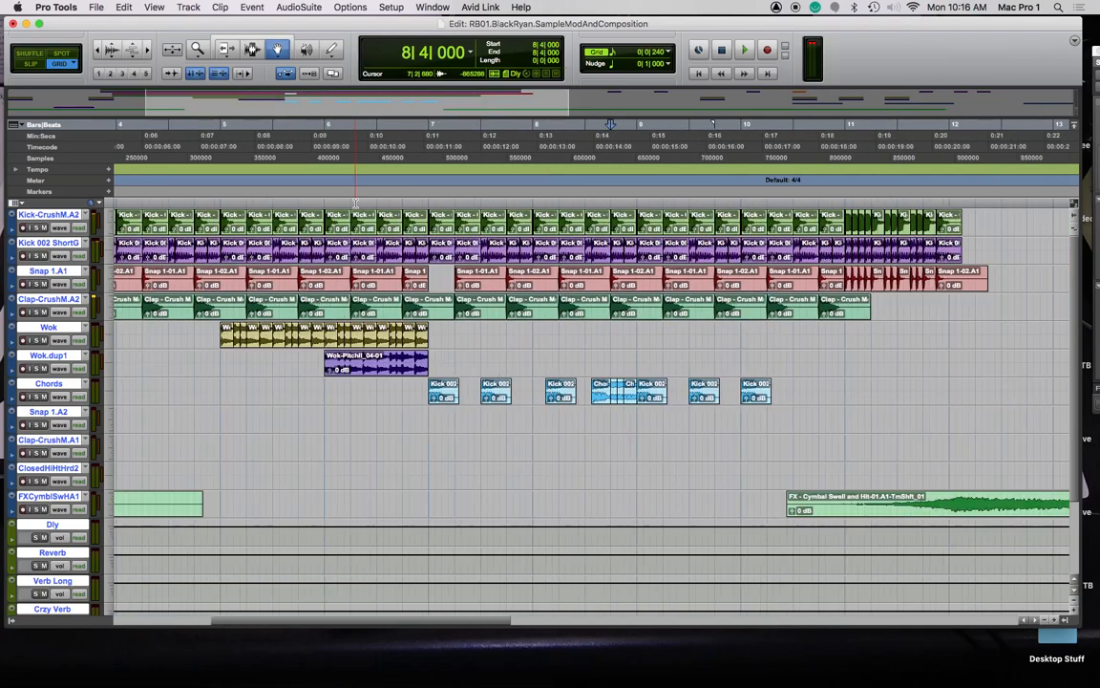
# Play from bar 7, then trim the Chords_02-01 clip to end at 8|3|480
pyautogui.click(431, 195)
pyautogui.press('space')
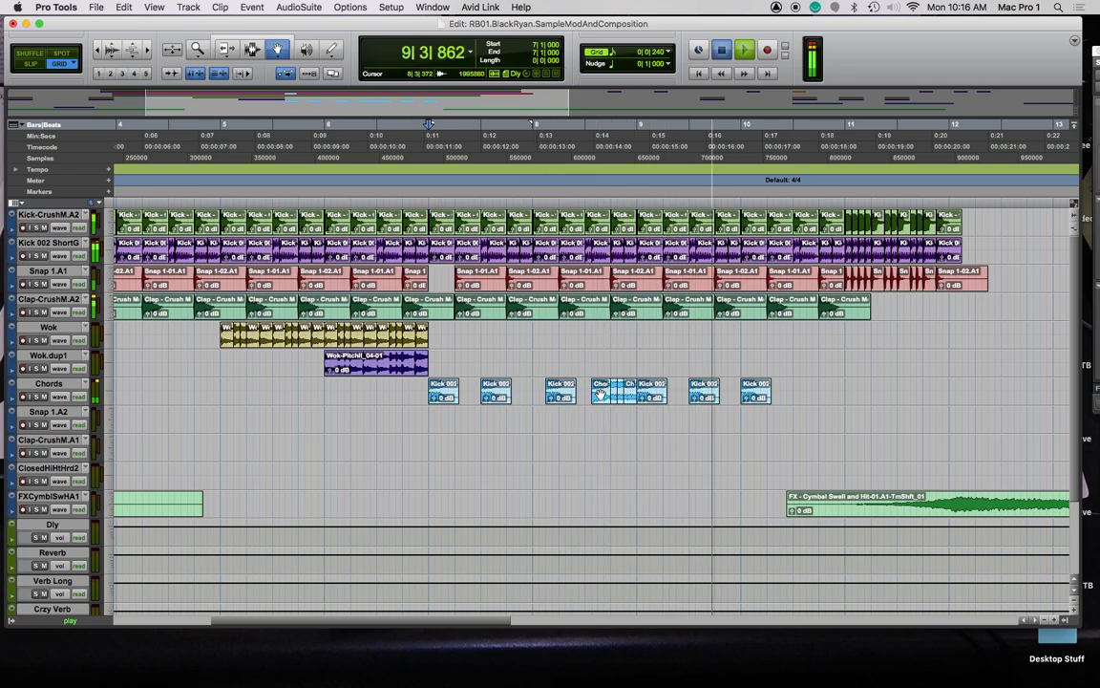
pyautogui.press('space')
pyautogui.press('super+bracketright')
pyautogui.press('super+bracketright')
pyautogui.press('super+bracketright')
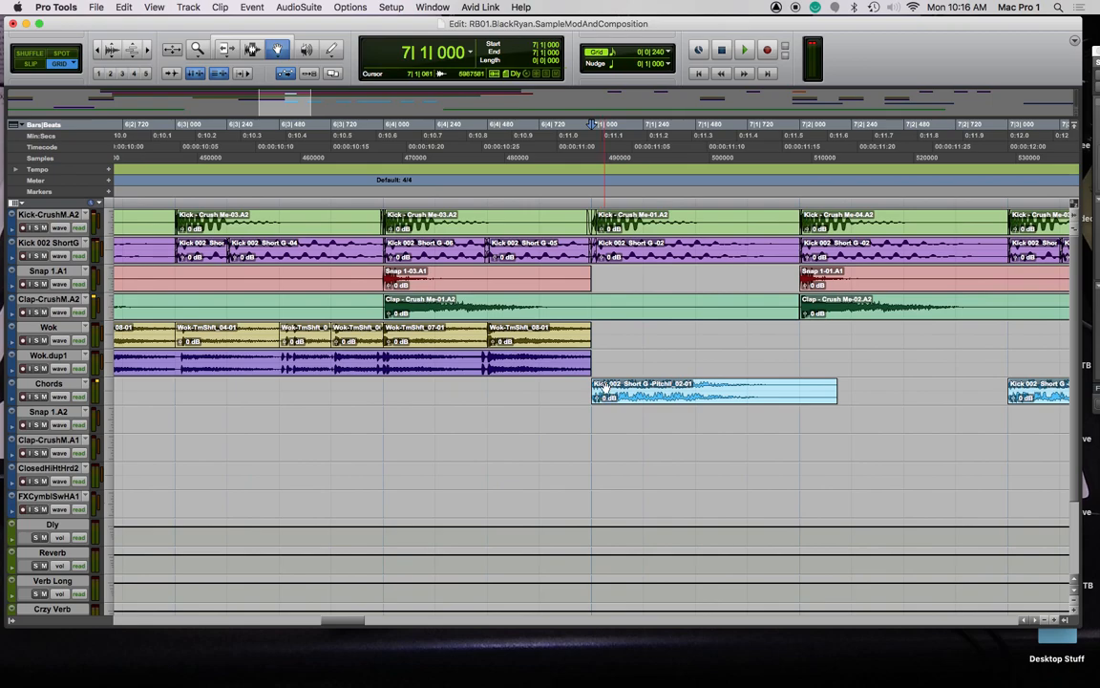
pyautogui.hscroll(10, 602, 391)
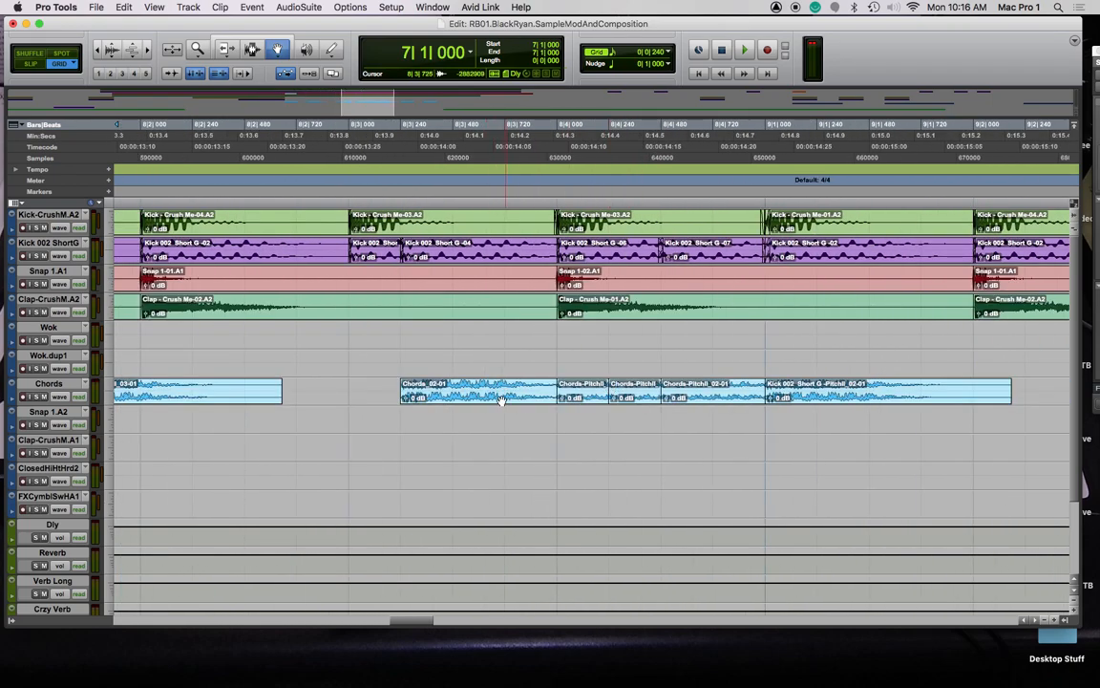
pyautogui.press('F6')
pyautogui.moveTo(511, 395)
pyautogui.mouseDown()
pyautogui.moveTo(477, 395)
pyautogui.moveTo(516, 391)
pyautogui.mouseUp()
pyautogui.press('F8')
# Add a Location 1 marker and move it back to bar 7
pyautogui.press('KP_Enter')
pyautogui.press('Return')
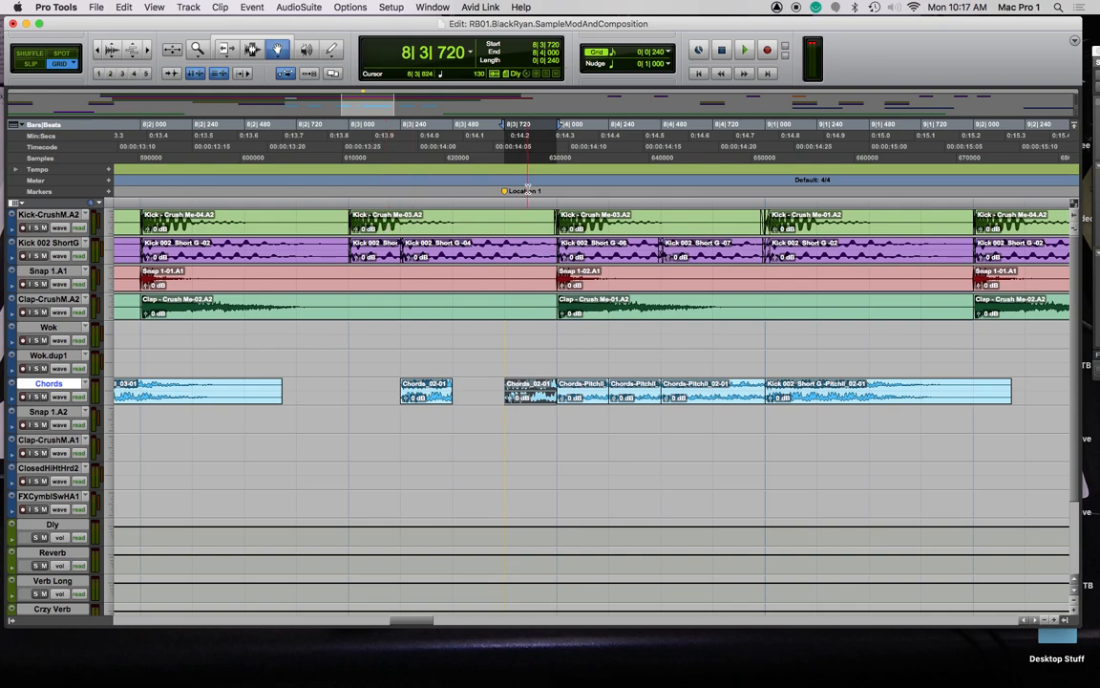
pyautogui.press('r')
pyautogui.press('r')
pyautogui.press('r')
pyautogui.moveTo(583, 193); pyautogui.dragTo(406, 191)
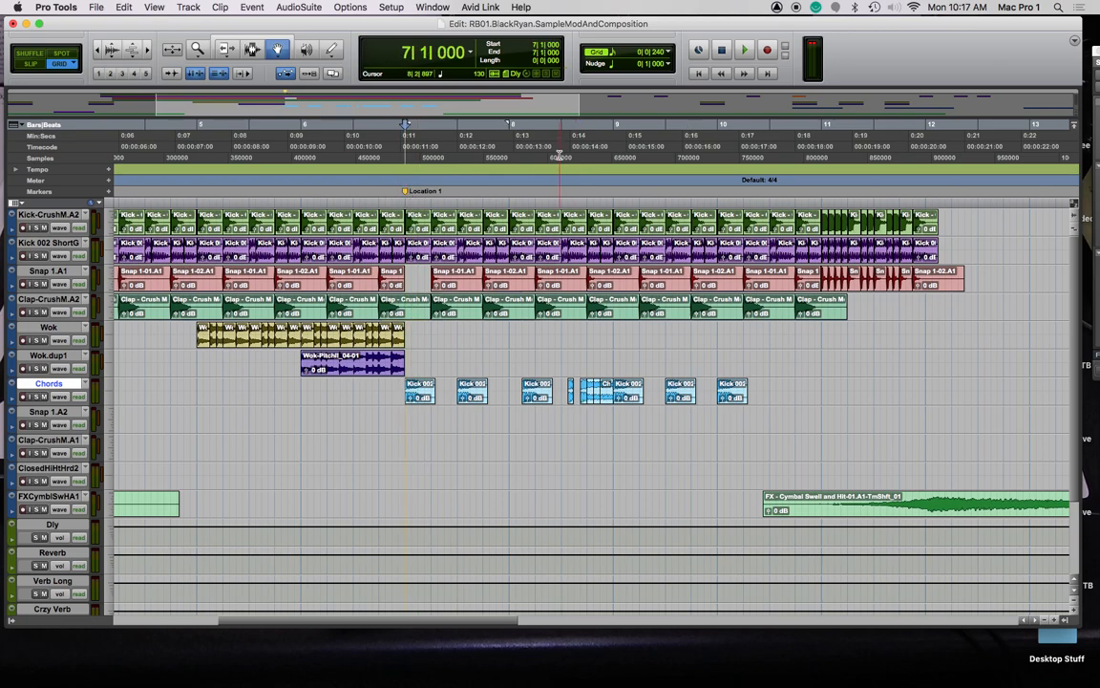
# Rename the Location 1 marker at bar 7 to 'Section 1' and play from there
pyautogui.doubleClick(406, 192)
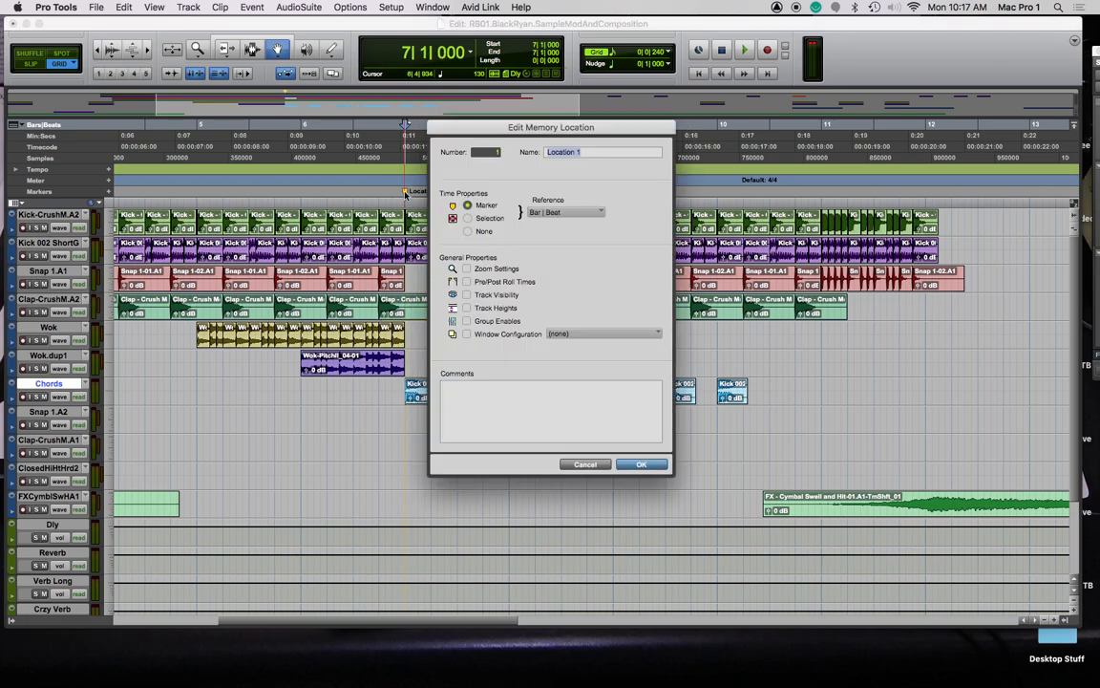
pyautogui.write('Se')
pyautogui.press('Return')
pyautogui.press('space')
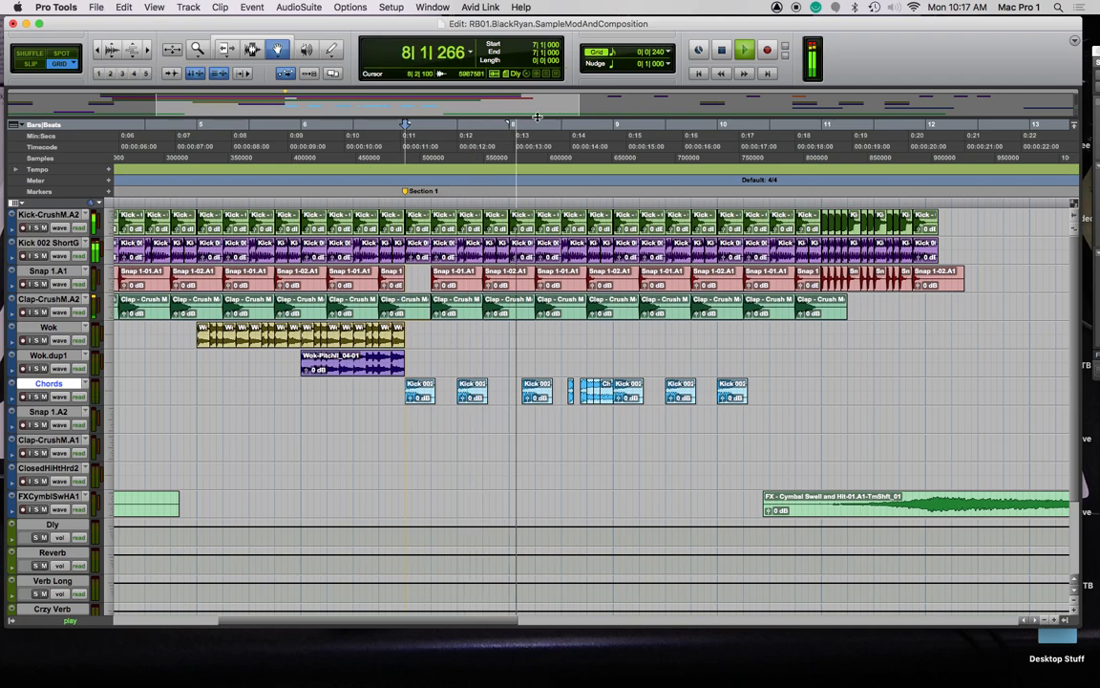
# Delete the Kick 002 clips at bars 9–10 on Chords and duplicate the bars 7–9 chord clips into bars 9–11
pyautogui.press('space')
pyautogui.click(732, 390)
pyautogui.click(628, 393)
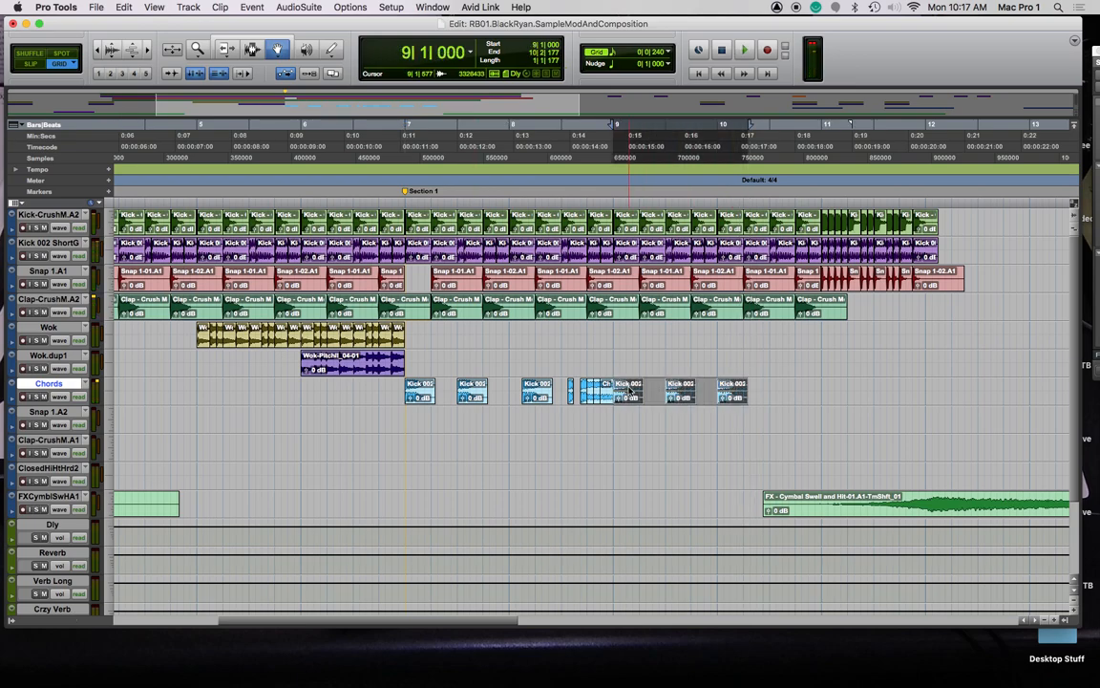
pyautogui.press('Delete')
pyautogui.click(595, 394)
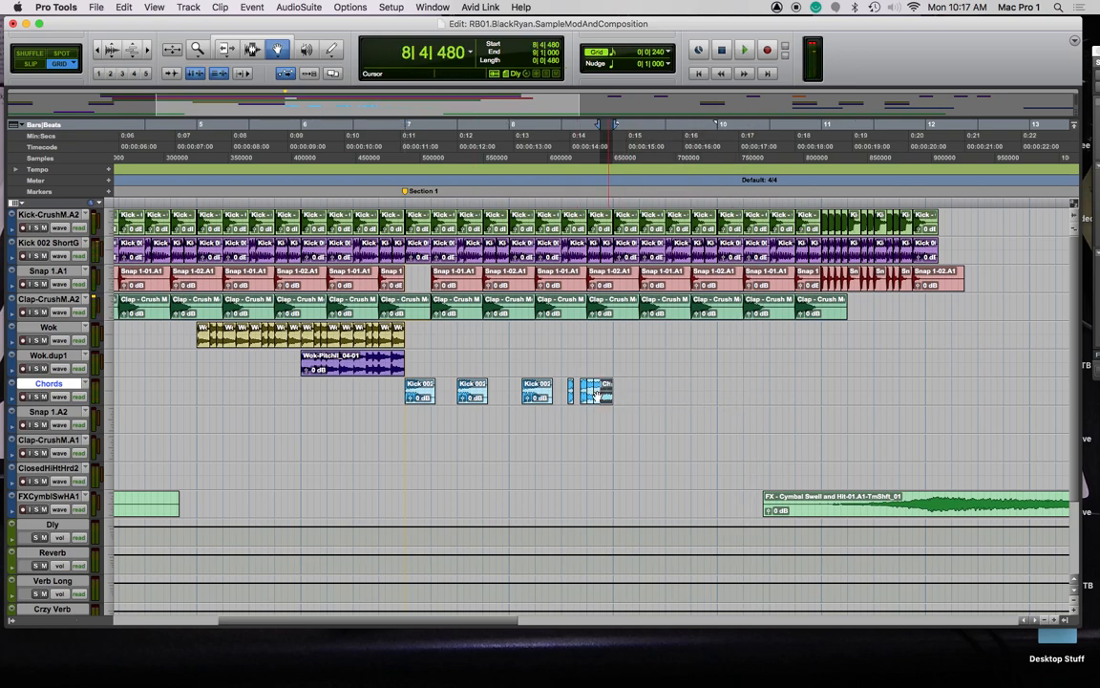
pyautogui.keyDown('shift'); pyautogui.click(422, 397); pyautogui.keyUp('shift')
pyautogui.press('super+d')
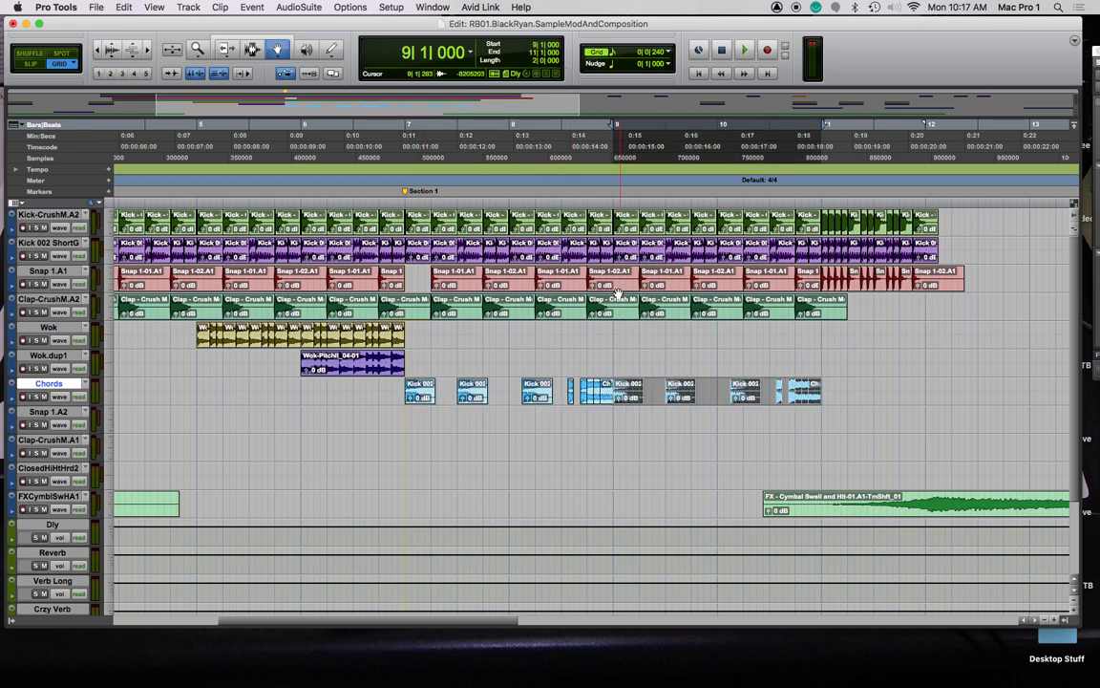
# Play the arrangement from the session start, following along the timeline
pyautogui.press('Return')
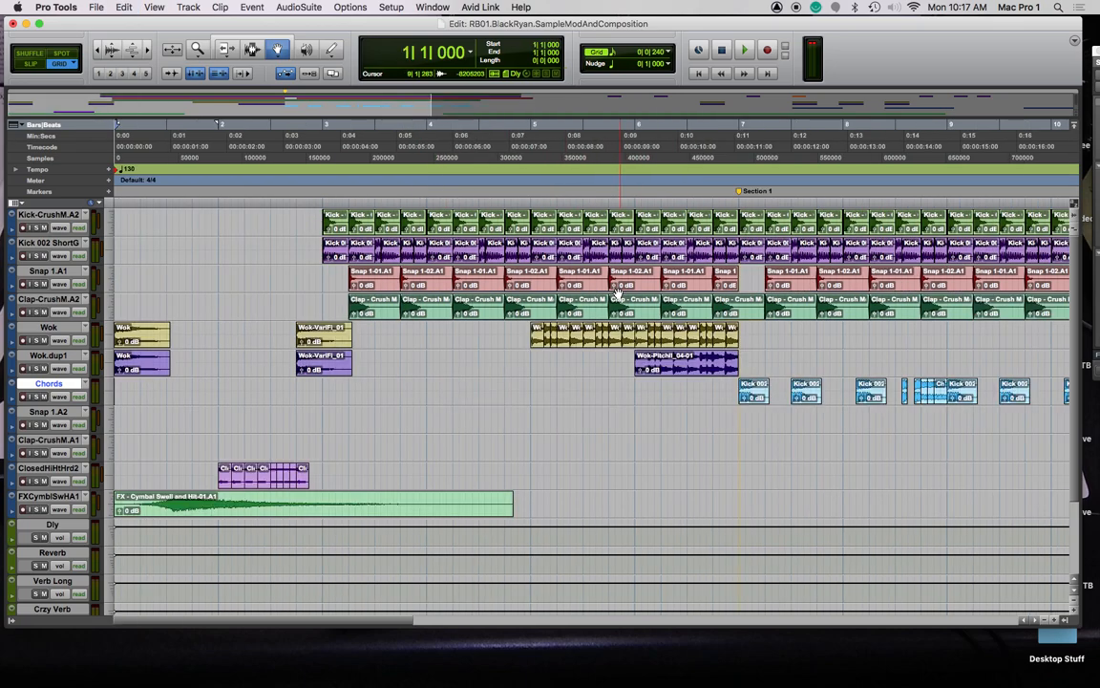
pyautogui.press('space')
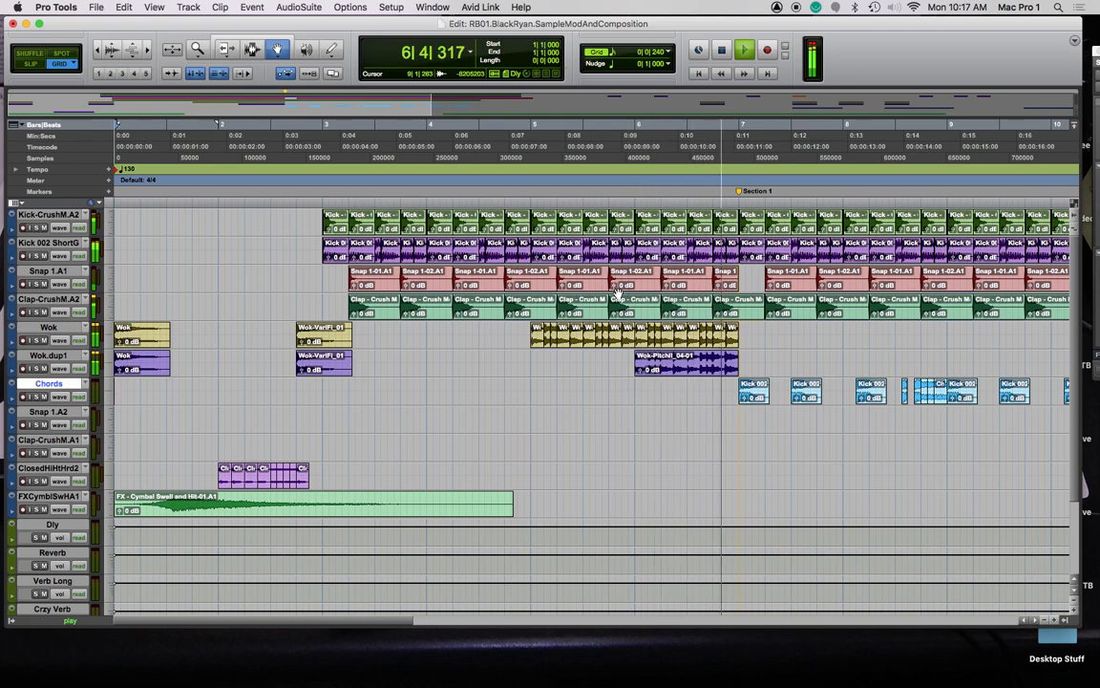
pyautogui.press('r')
pyautogui.press('r')
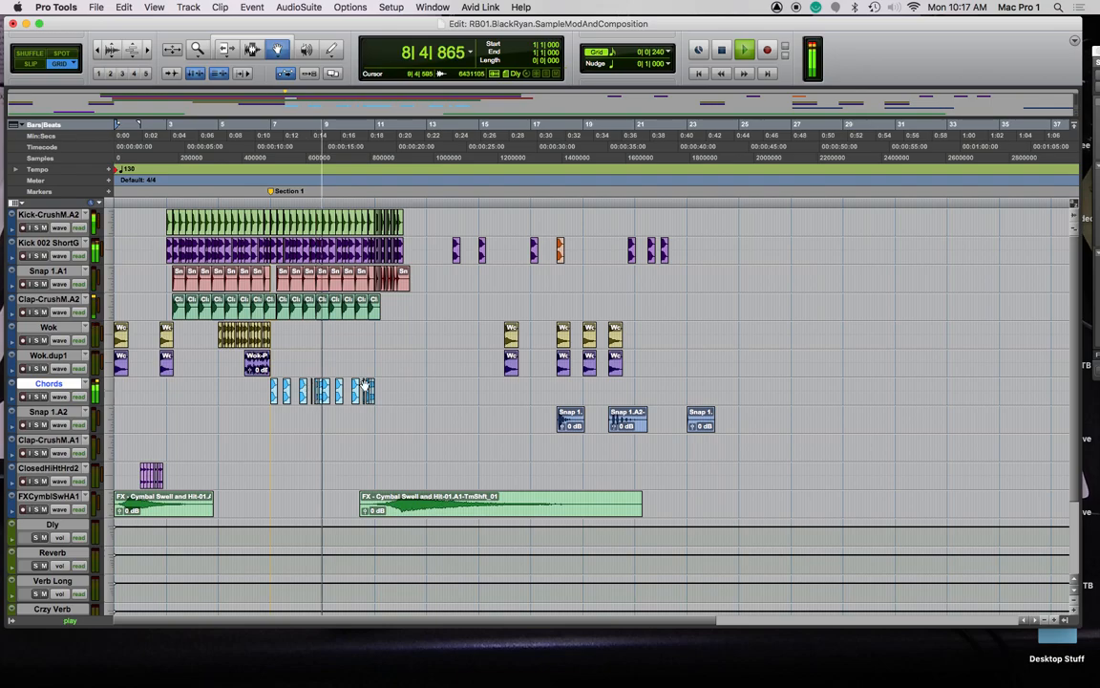
pyautogui.press('t')
pyautogui.press('t')
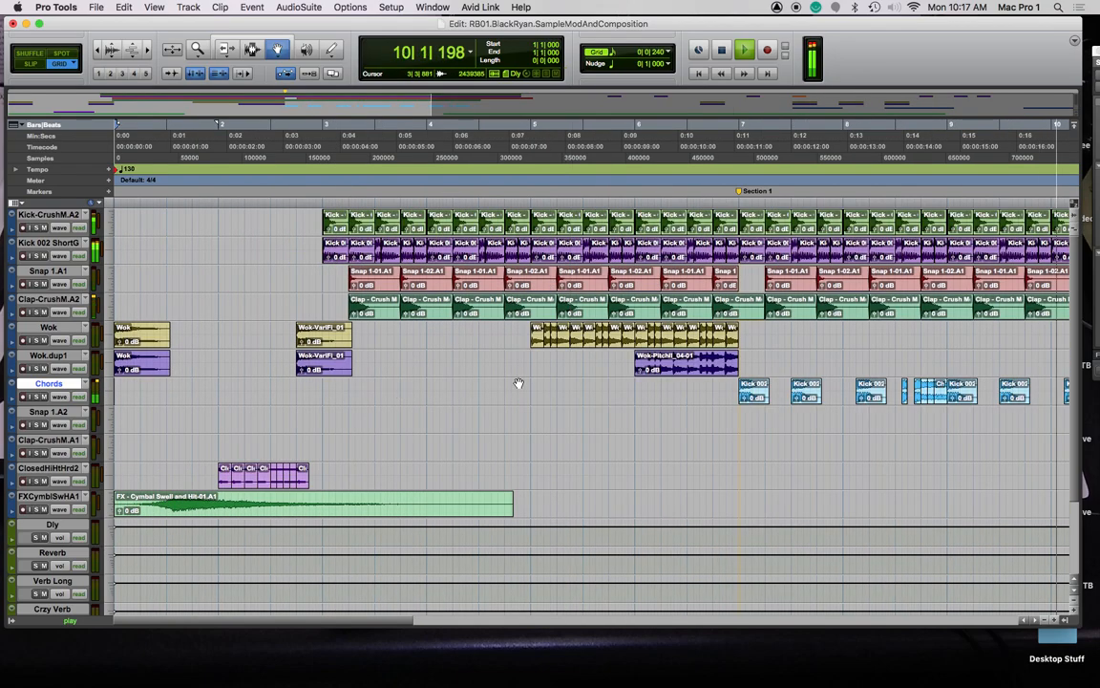
pyautogui.hscroll(10, 516, 370)
pyautogui.press('space')
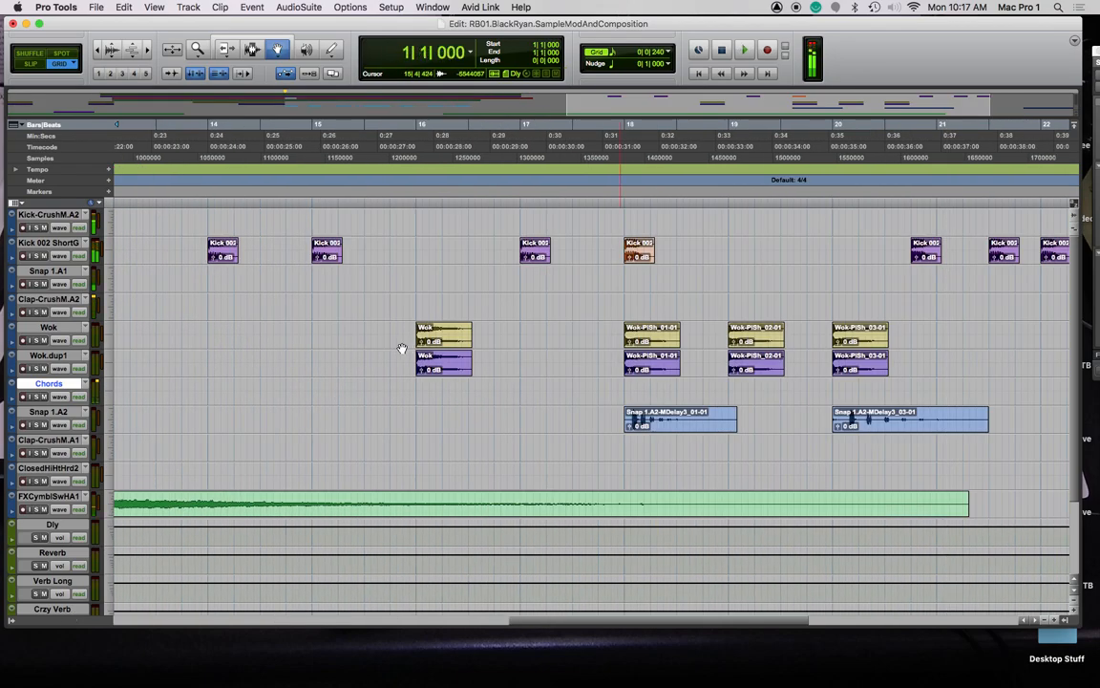
pyautogui.hscroll(-12, 404, 348)
pyautogui.hscroll(4, 438, 340)
pyautogui.hscroll(3, 438, 340)
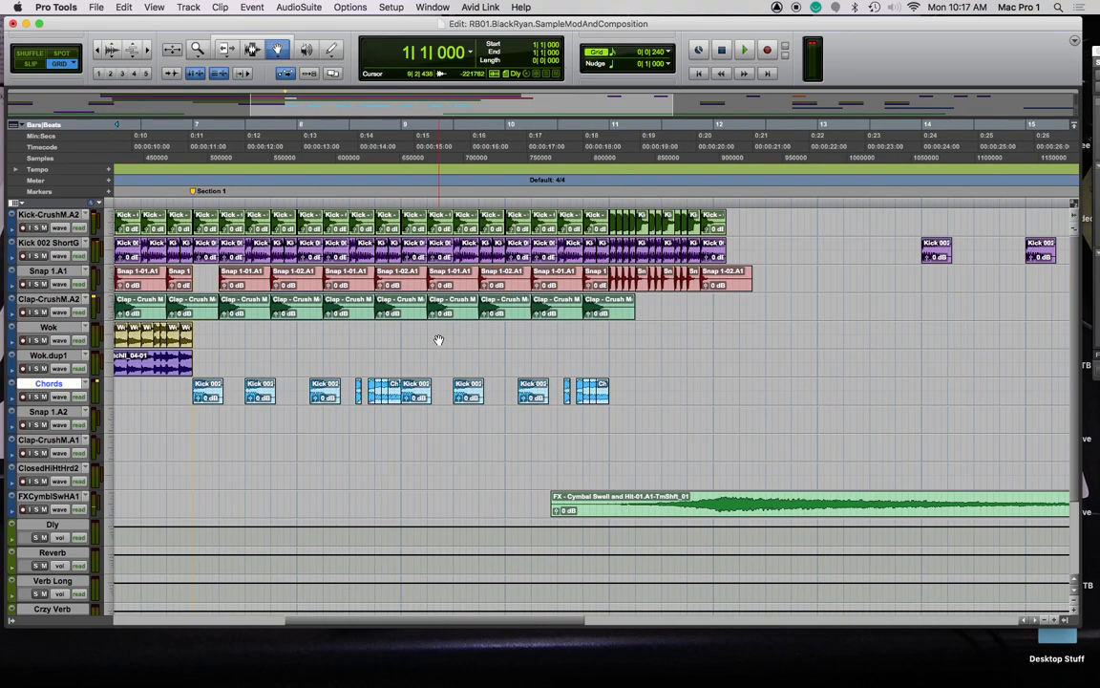
# Move the later clips from bar 13 onward right to about bar 27
pyautogui.press('r')
pyautogui.press('r')
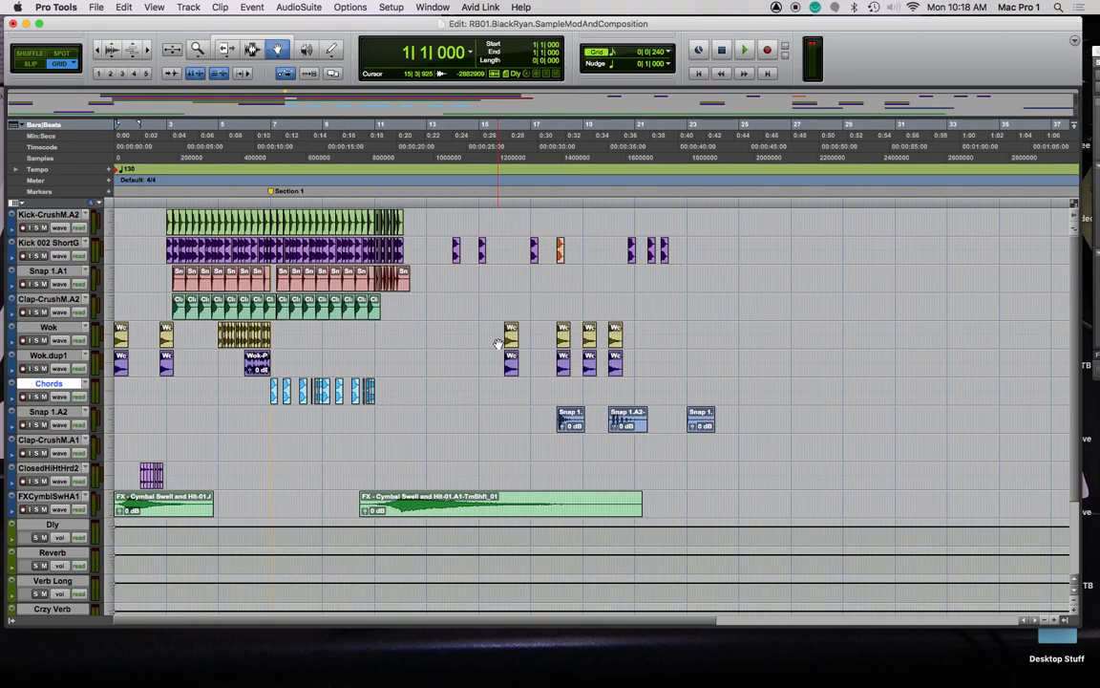
pyautogui.press('F7')
pyautogui.moveTo(434, 215); pyautogui.dragTo(888, 461)
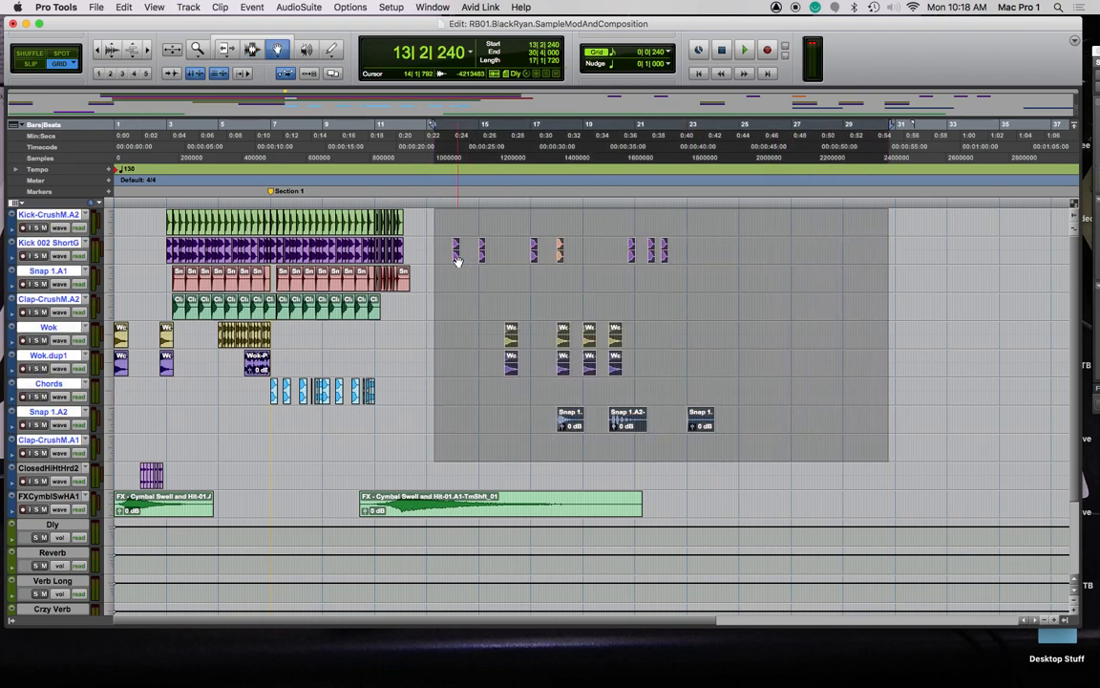
pyautogui.moveTo(456, 251); pyautogui.dragTo(828, 251)
# Audition the bar 11–12 kick and snap fill and move it to bar 25
pyautogui.press('F7')
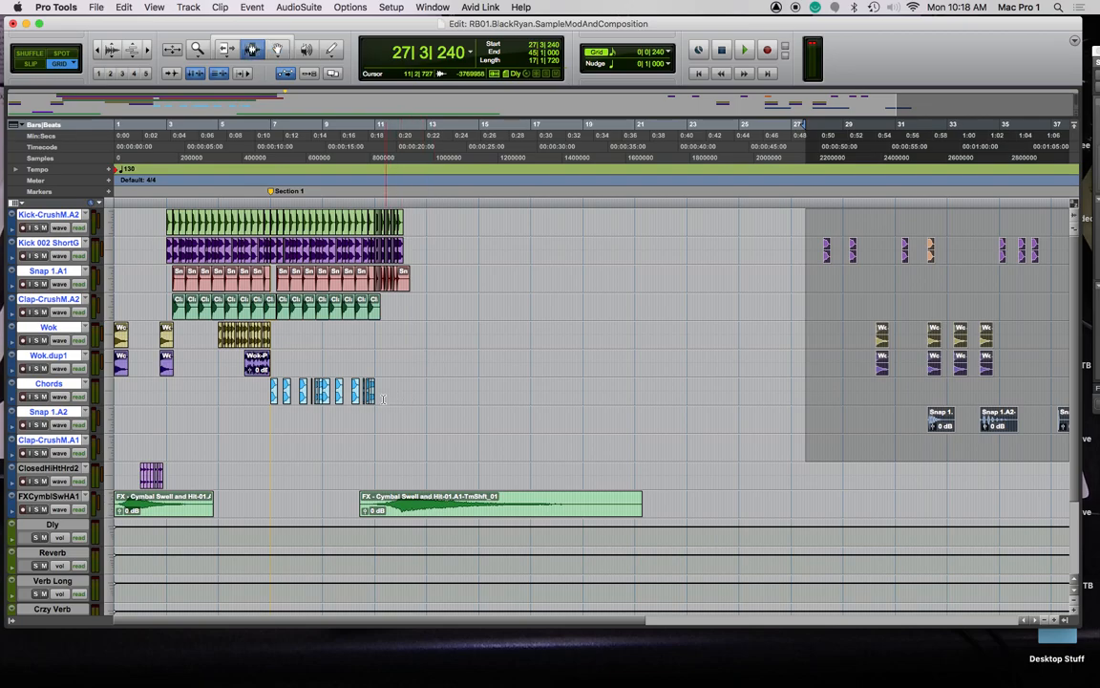
pyautogui.moveTo(424, 218); pyautogui.dragTo(395, 250)
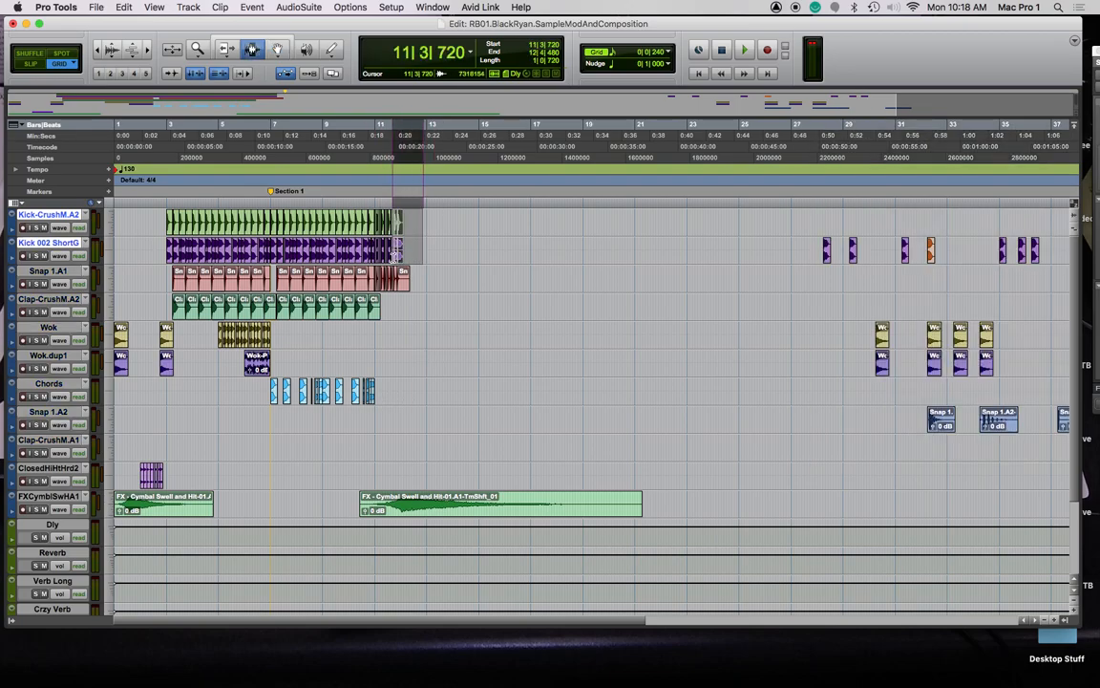
pyautogui.press('t')
pyautogui.press('t')
pyautogui.press('t')
pyautogui.moveTo(801, 282); pyautogui.dragTo(451, 223)
pyautogui.press('F8')
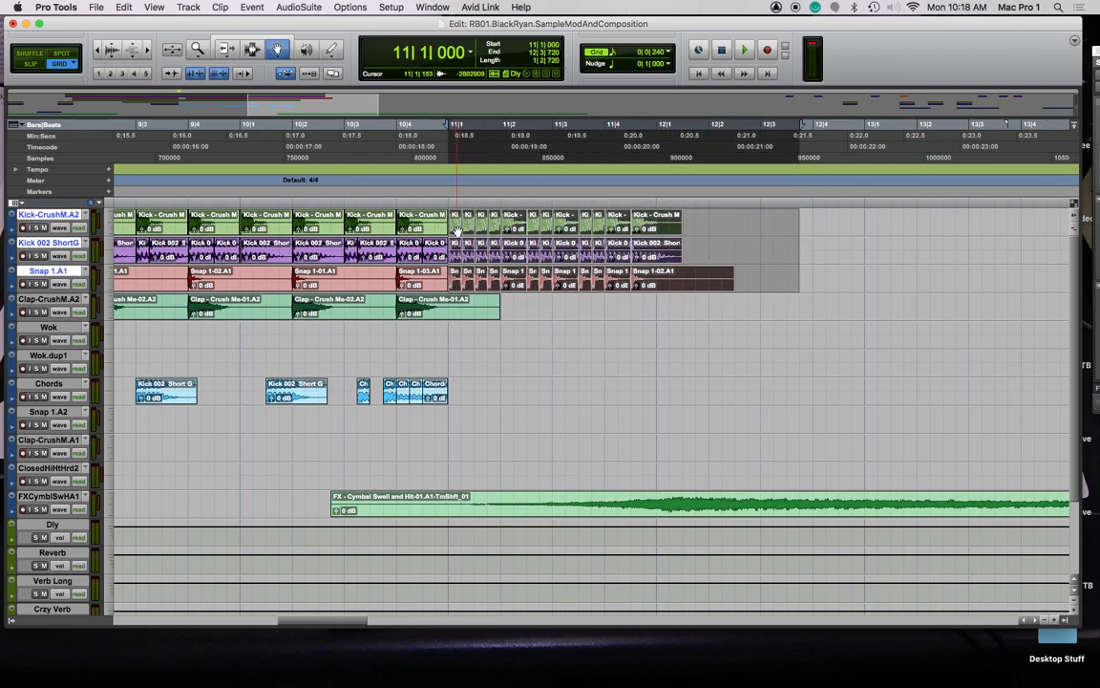
pyautogui.press('space')
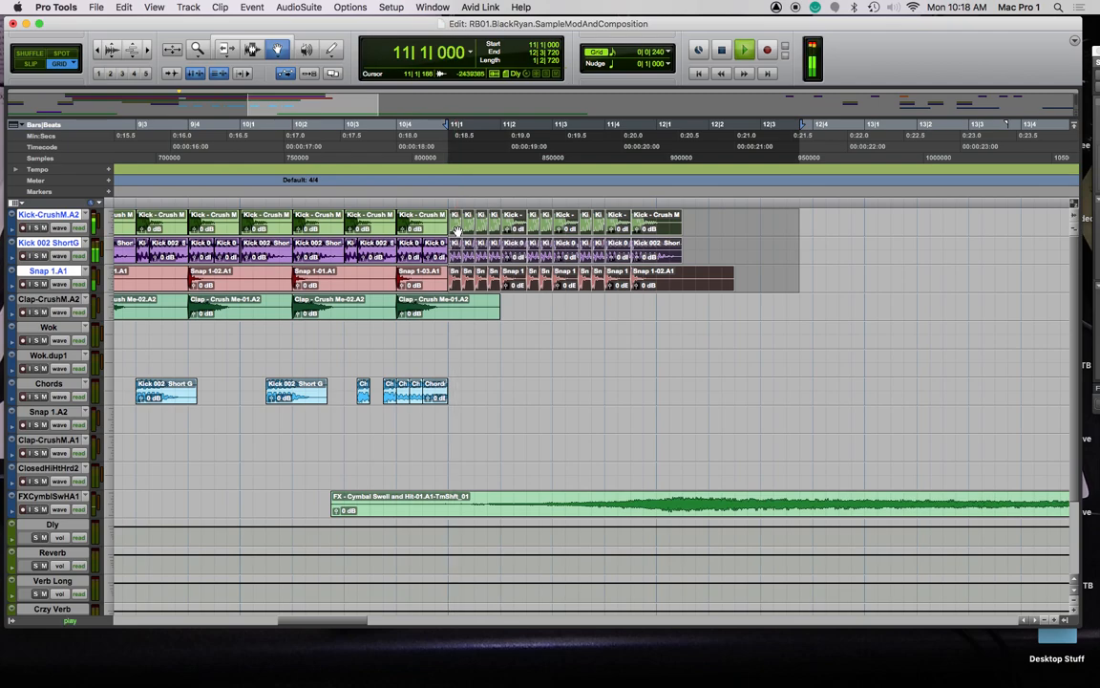
pyautogui.press('space')
pyautogui.press('r')
pyautogui.press('r')
pyautogui.press('r')
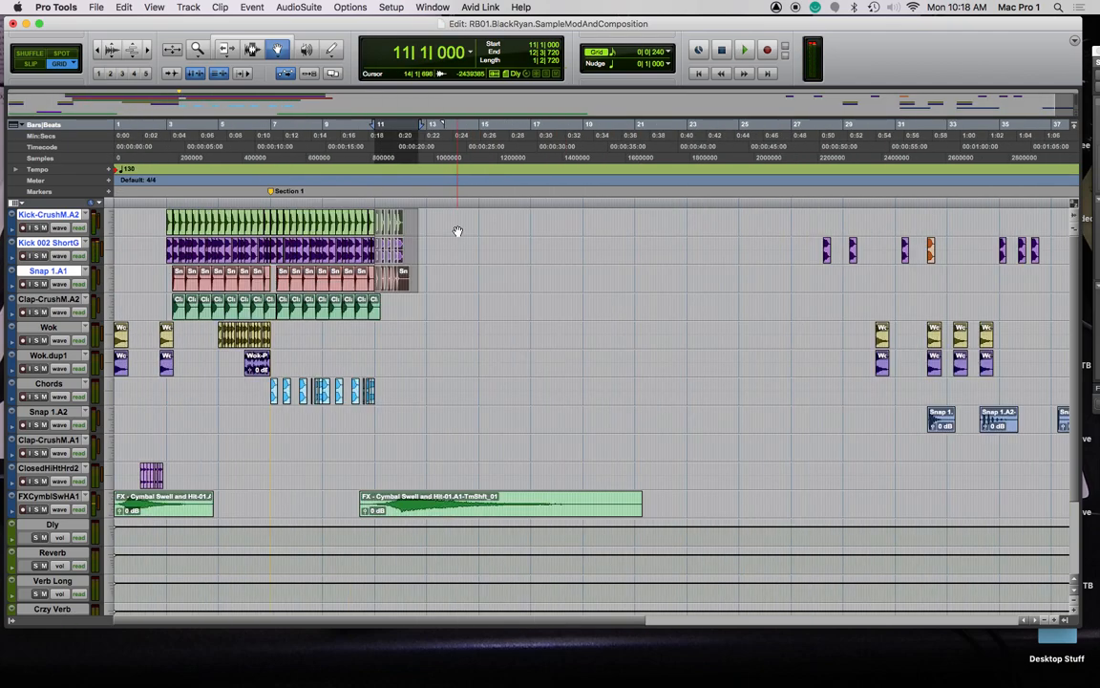
pyautogui.moveTo(378, 222); pyautogui.dragTo(743, 222)
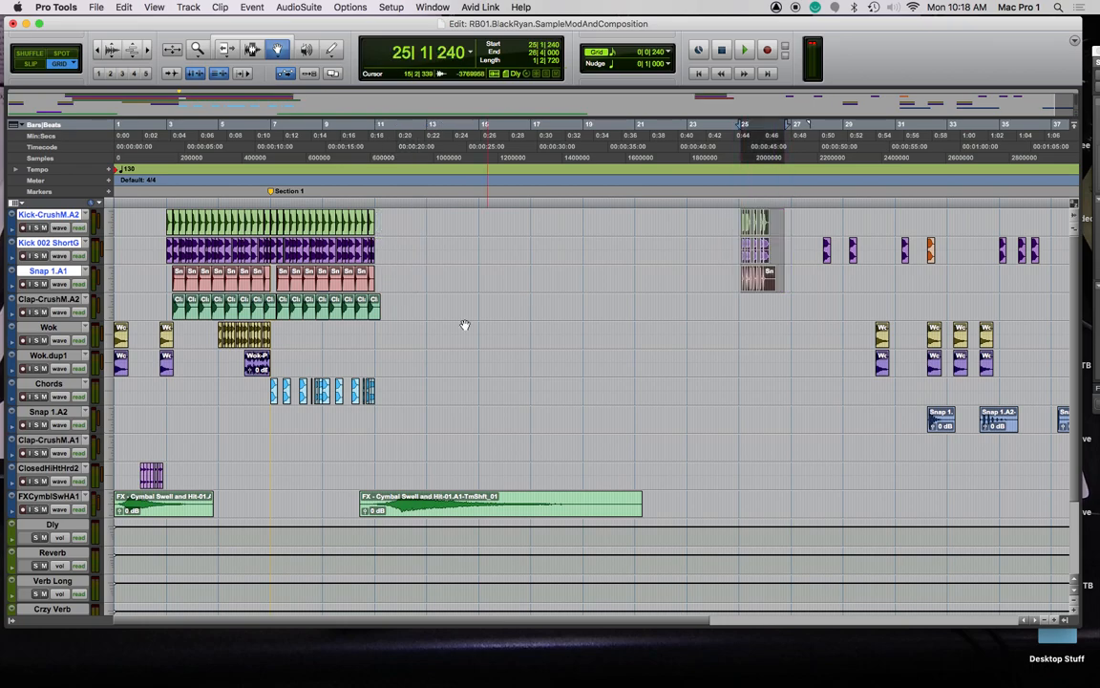
# Select bars 7–11 across the Kick through Chords tracks
pyautogui.moveTo(380, 396)
pyautogui.mouseDown()
pyautogui.moveTo(231, 214)
pyautogui.moveTo(337, 277)
pyautogui.moveTo(385, 351)
pyautogui.moveTo(391, 394)
pyautogui.mouseUp()
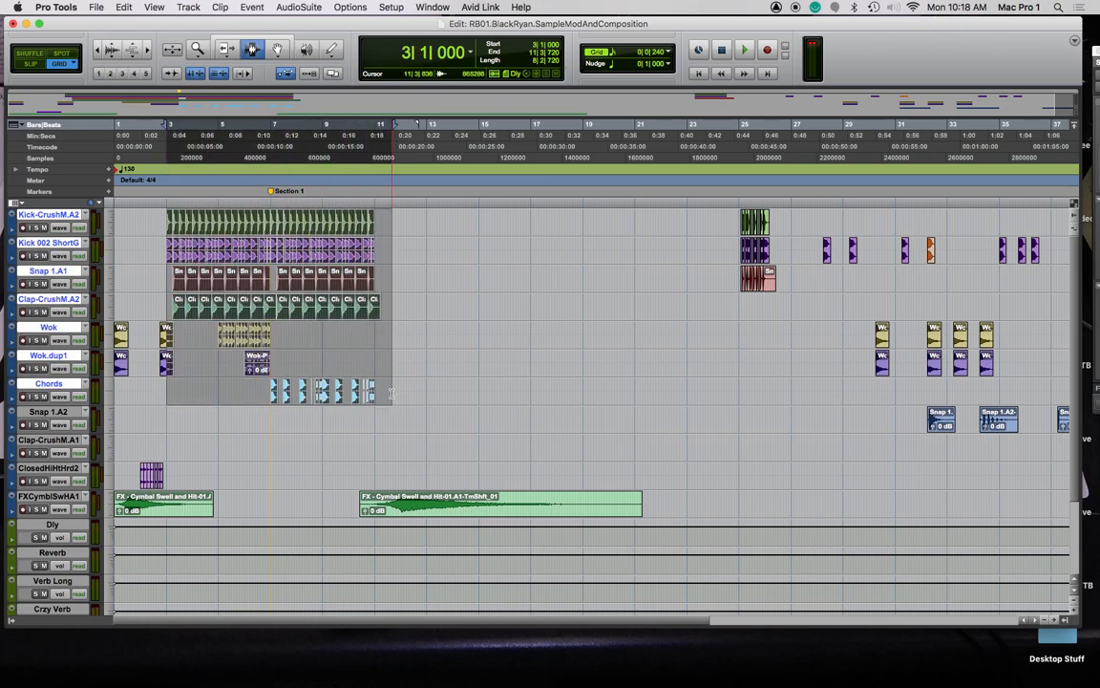
pyautogui.click(482, 362)
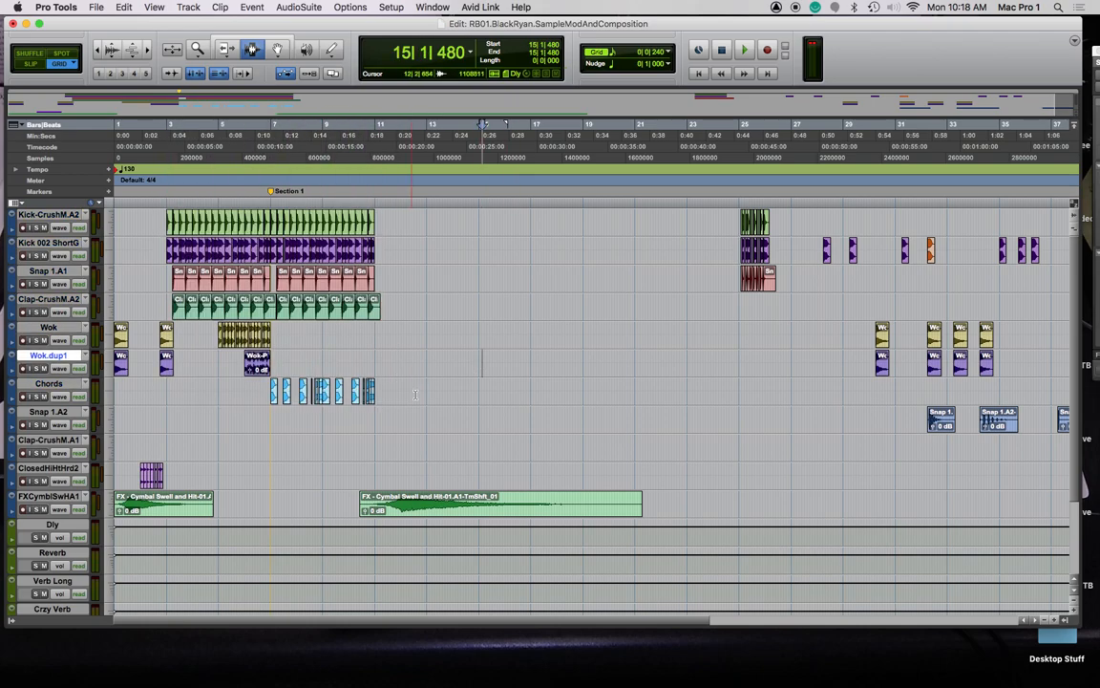
pyautogui.moveTo(383, 392); pyautogui.dragTo(275, 226)
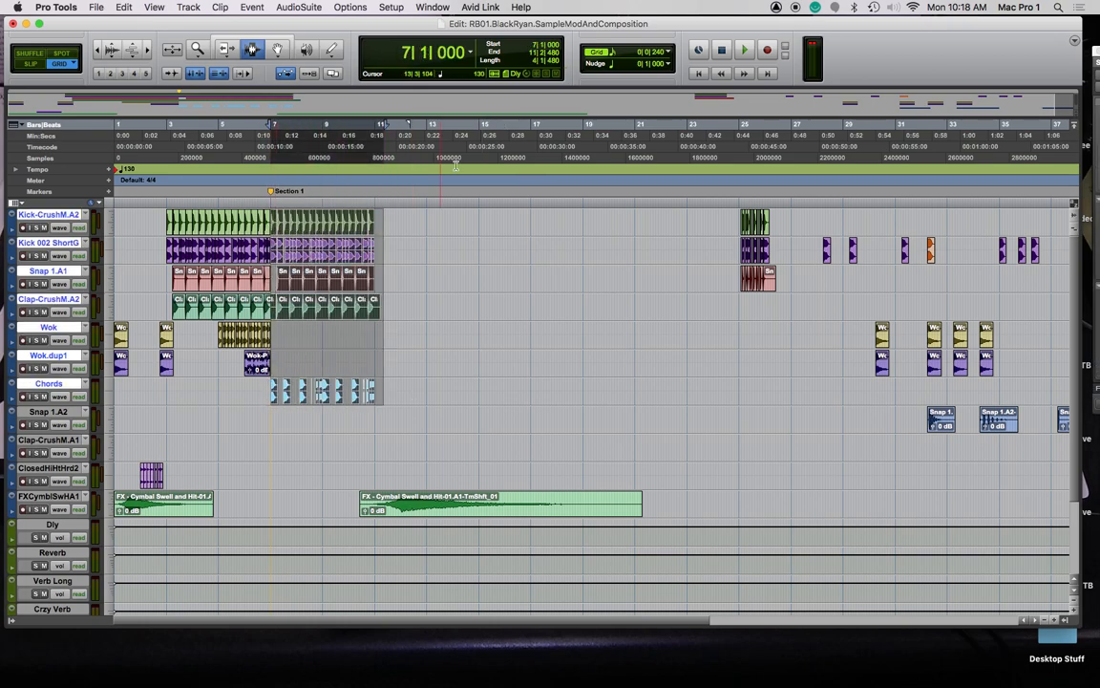